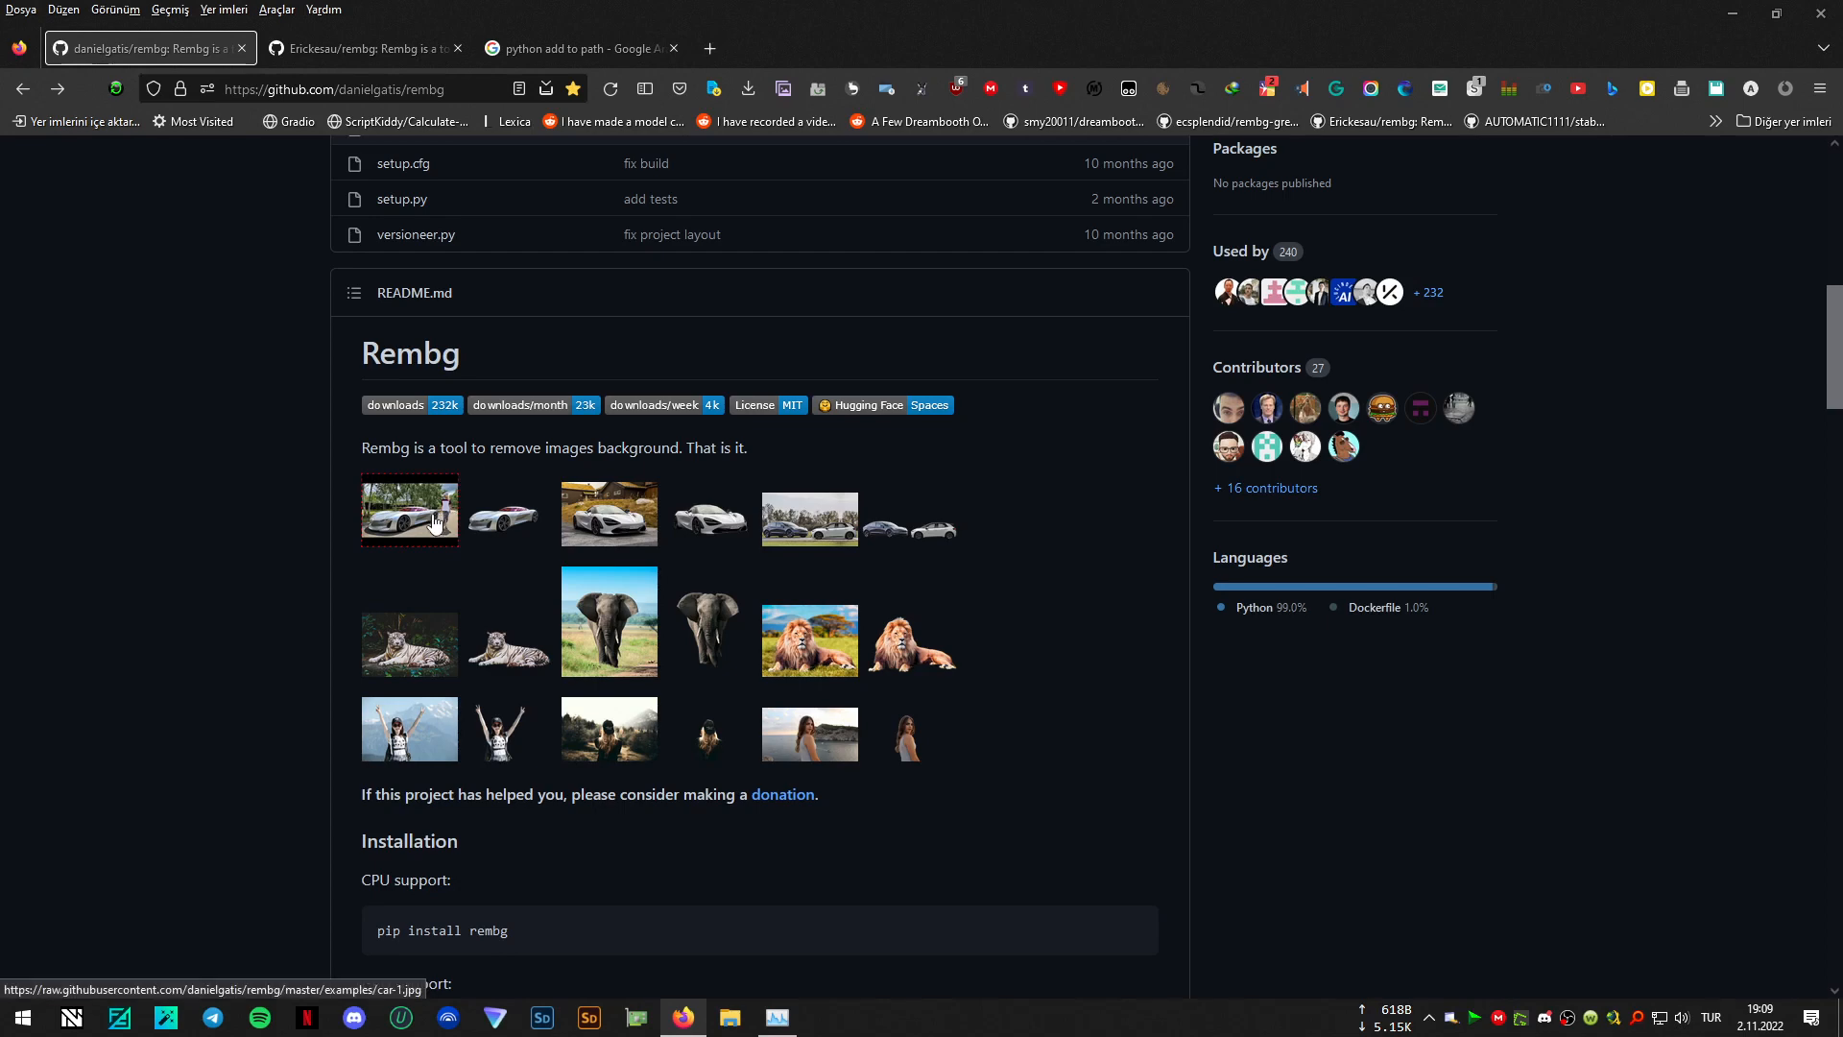
- Preview the before-and-after example images in the Rembg README and skim the repository's file list
mouse_move(434, 523)
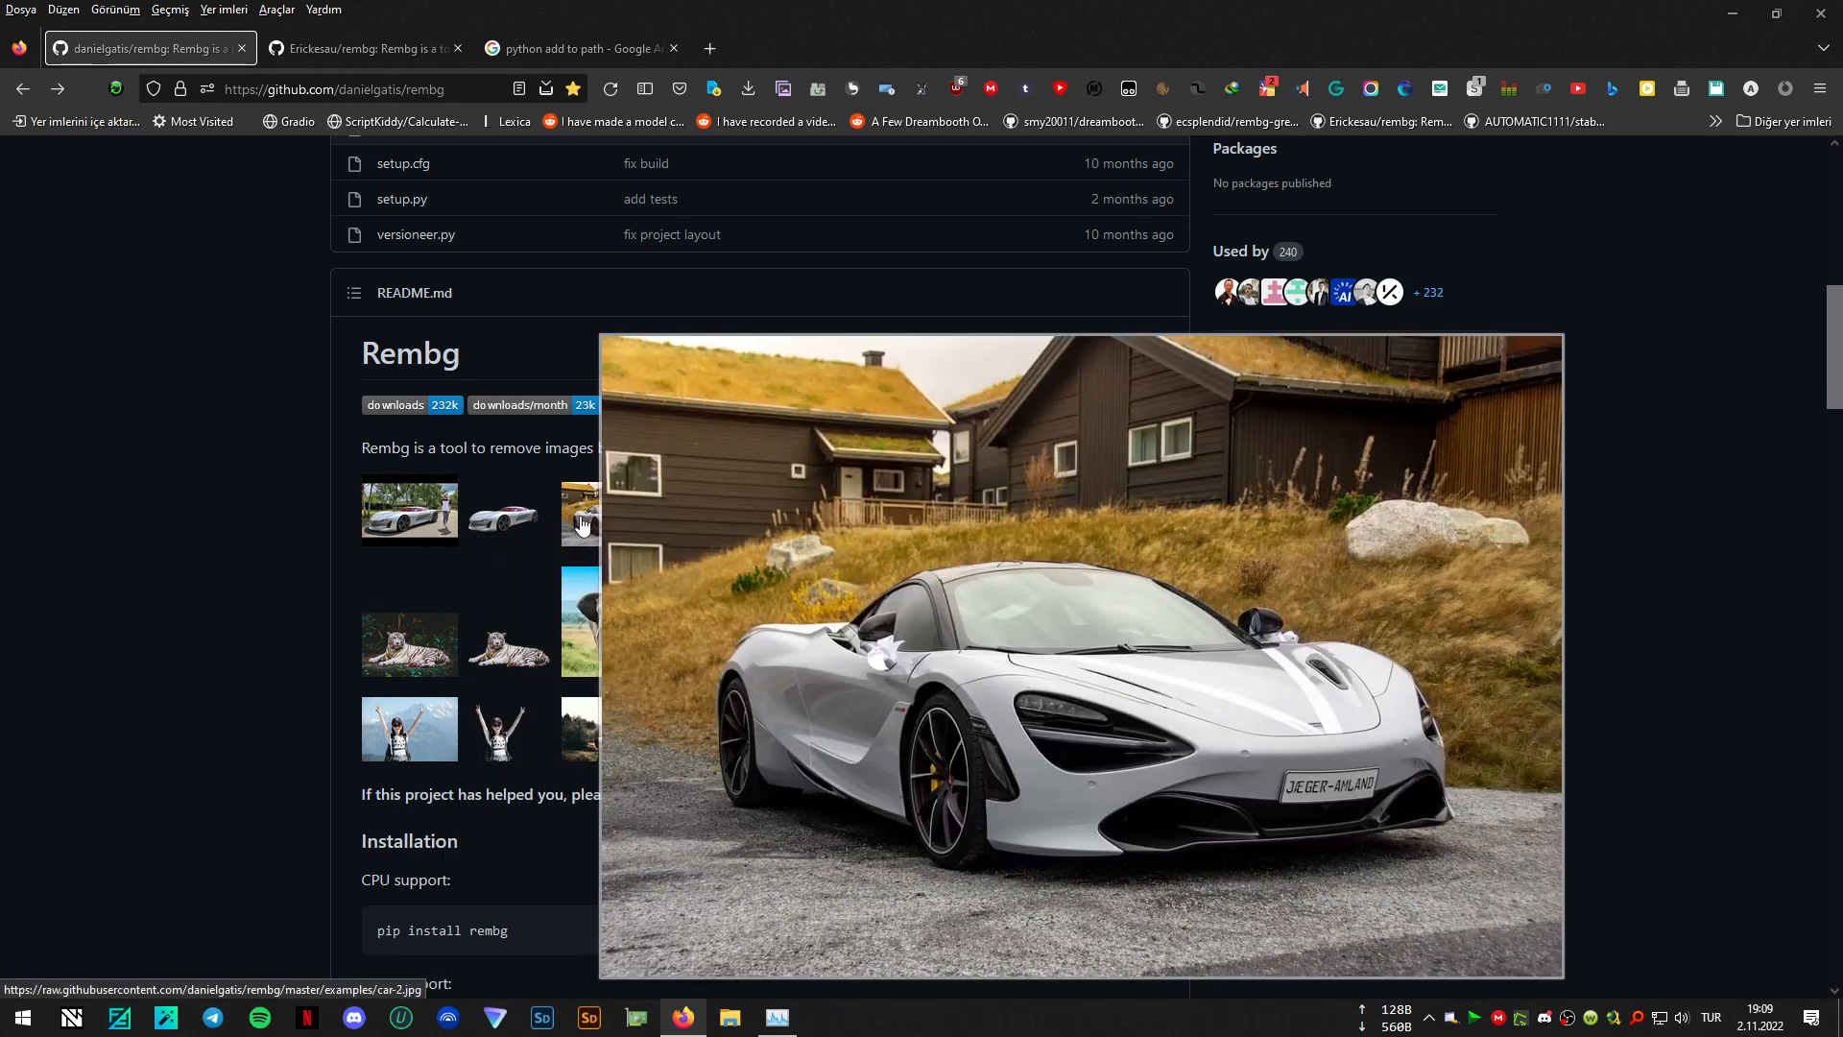
mouse_move(684, 525)
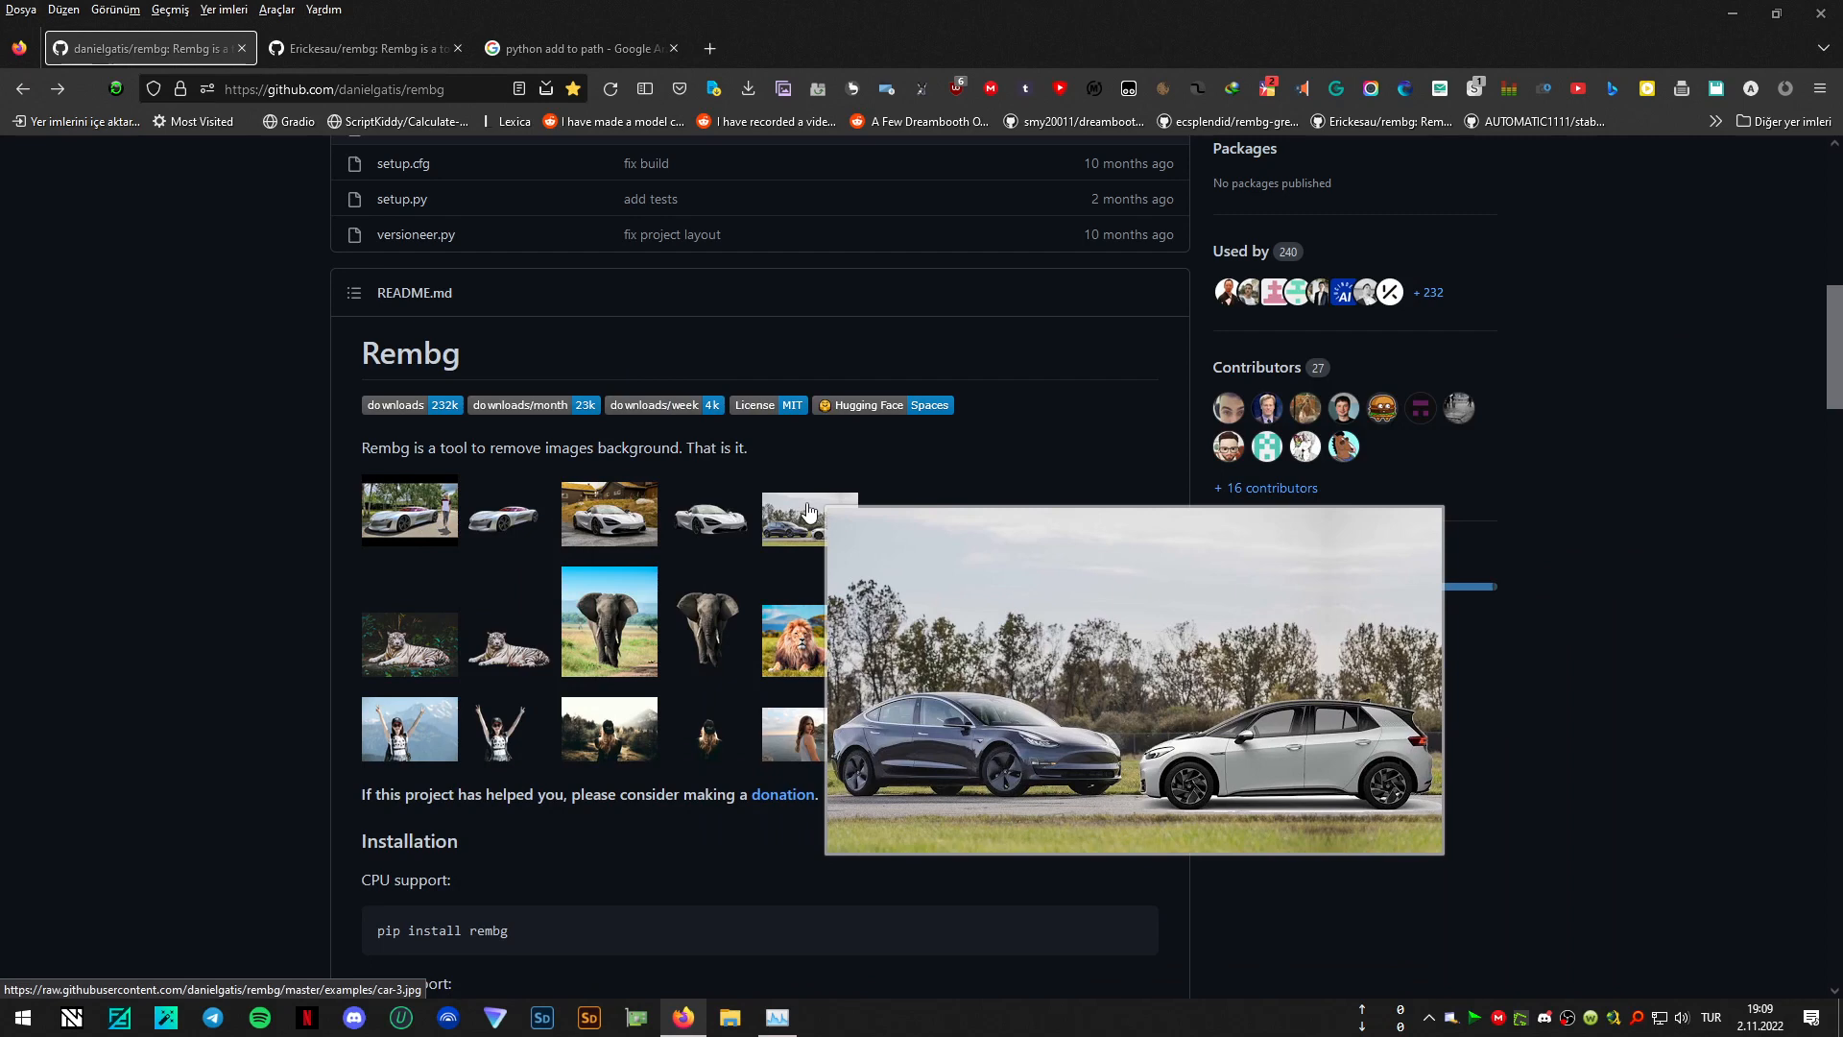
mouse_move(884, 521)
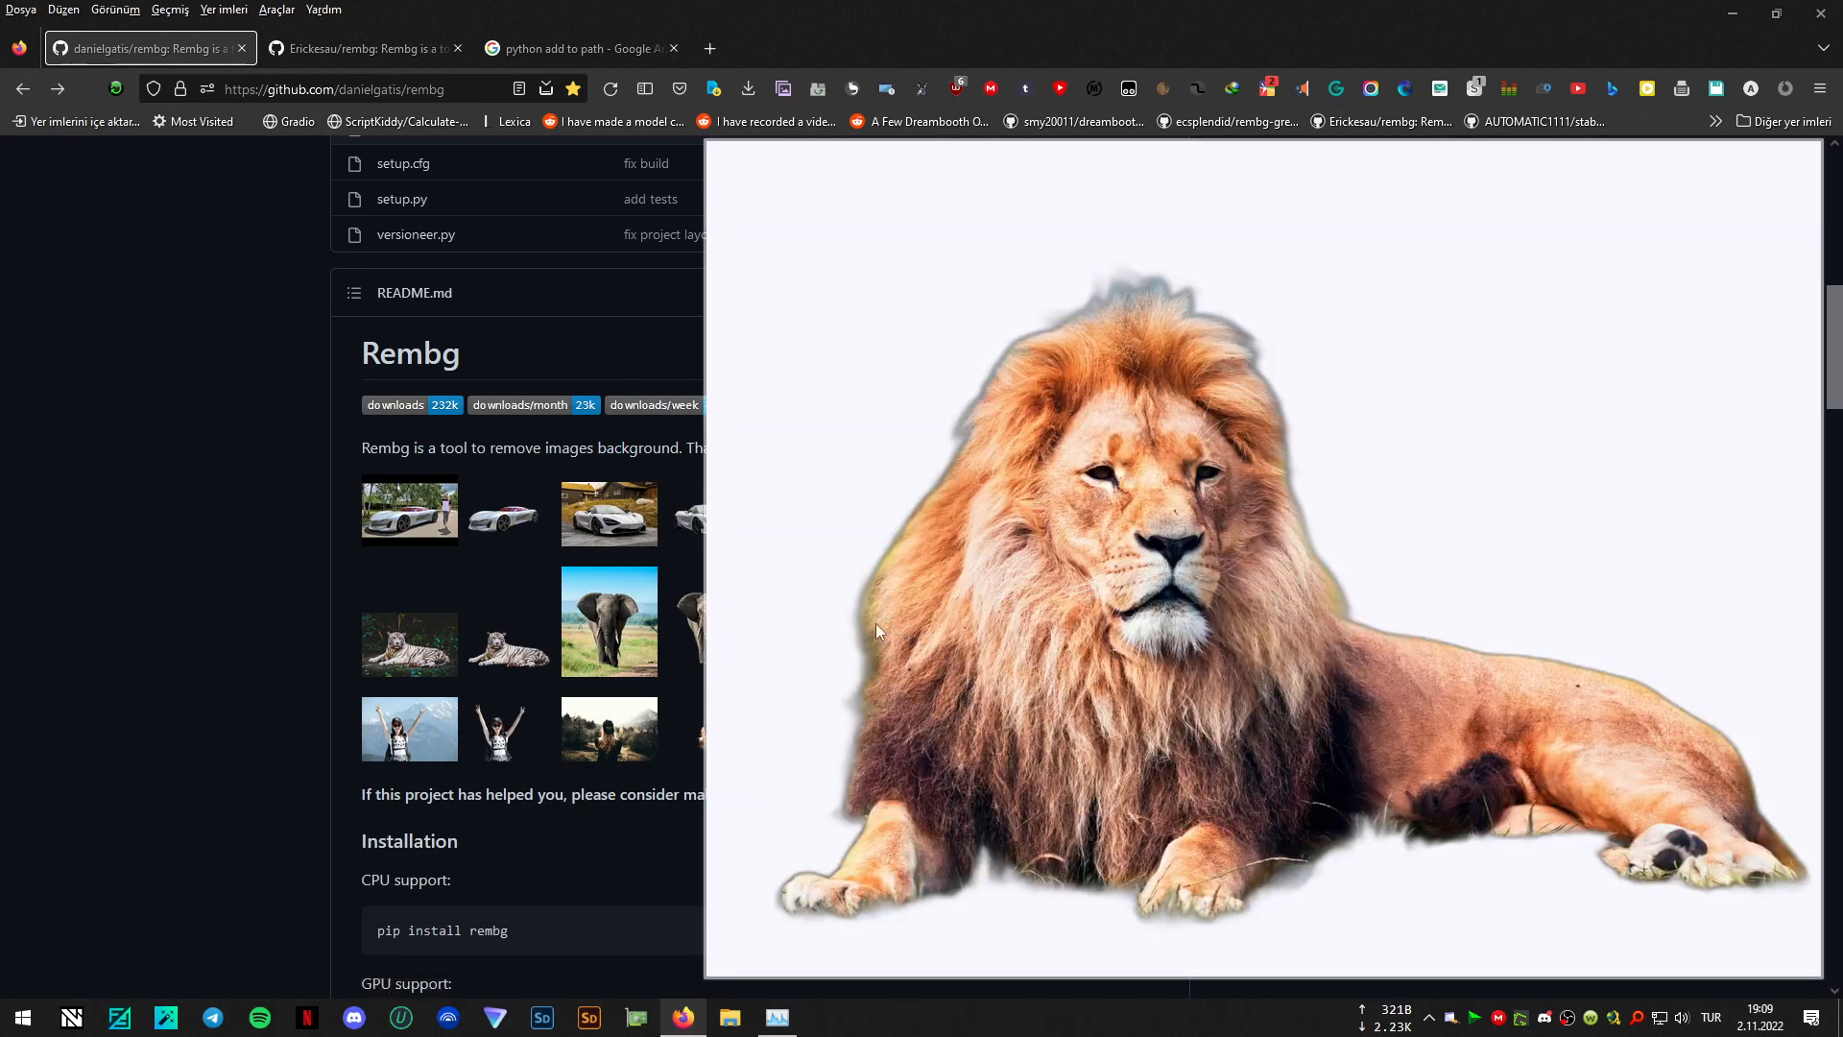
mouse_move(800, 622)
mouse_move(826, 755)
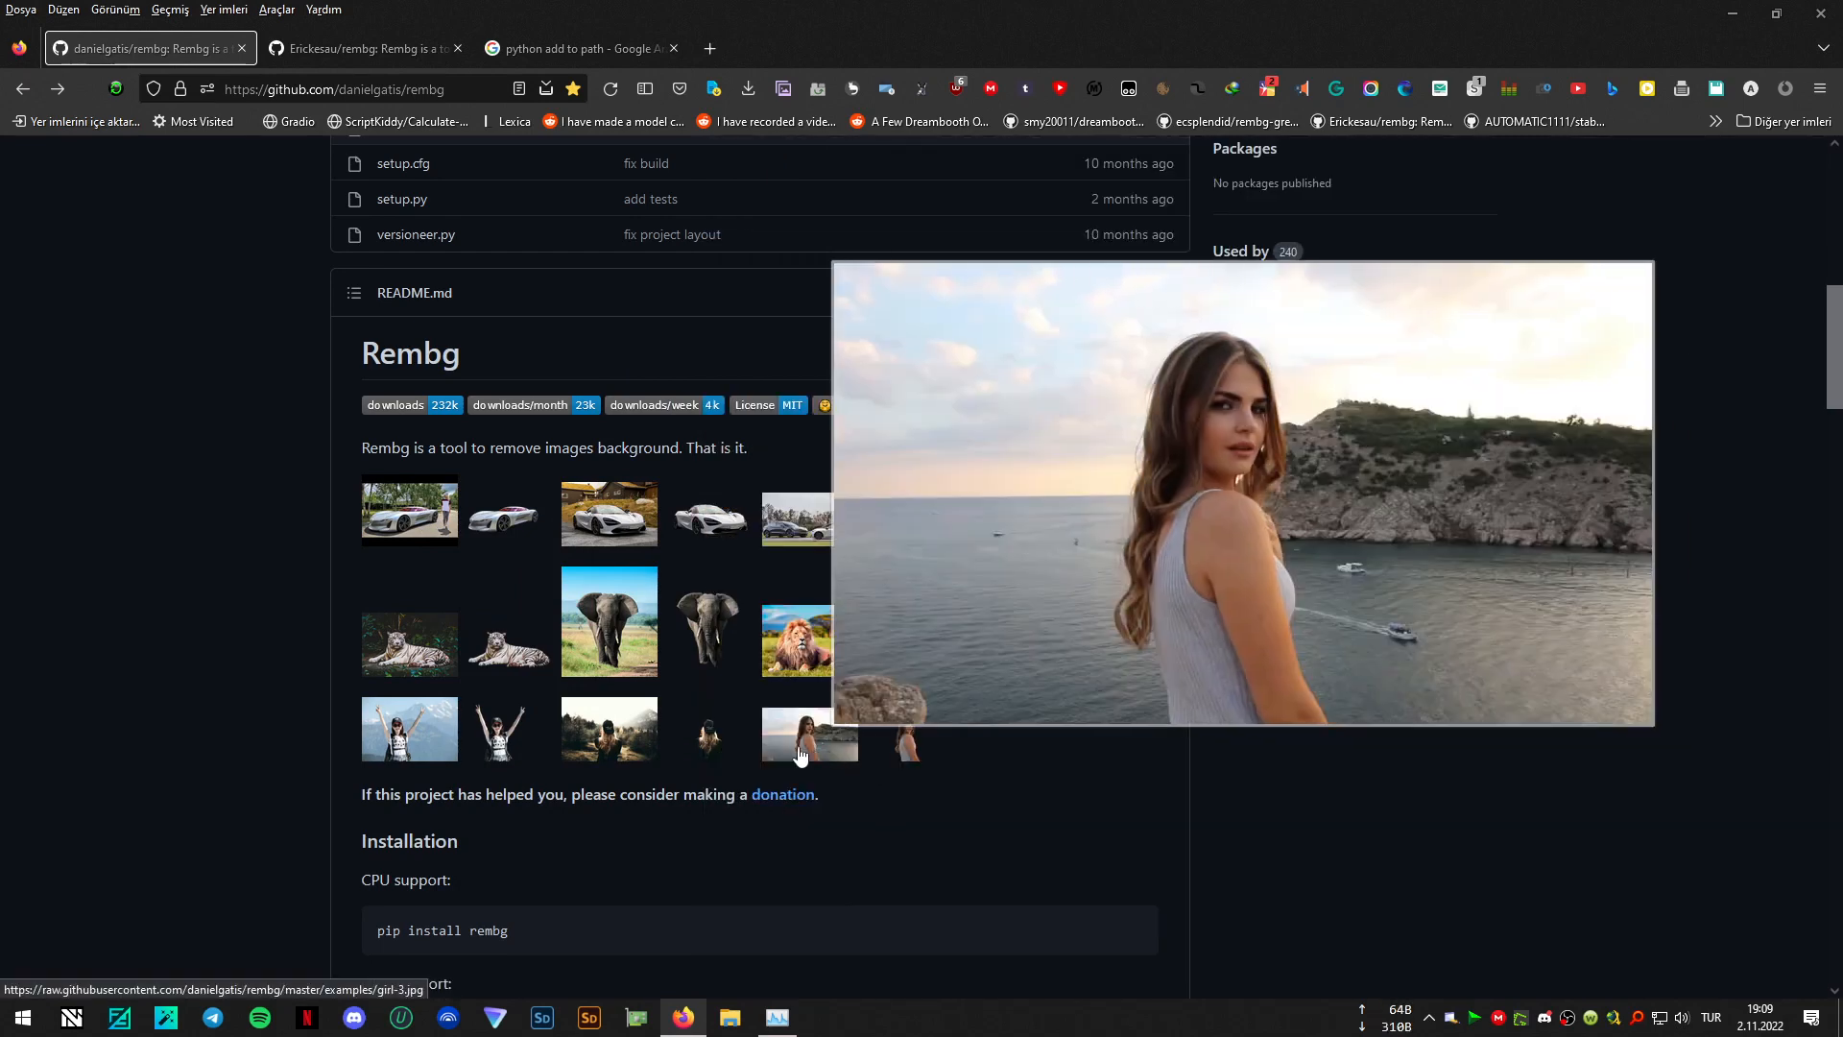
mouse_move(472, 735)
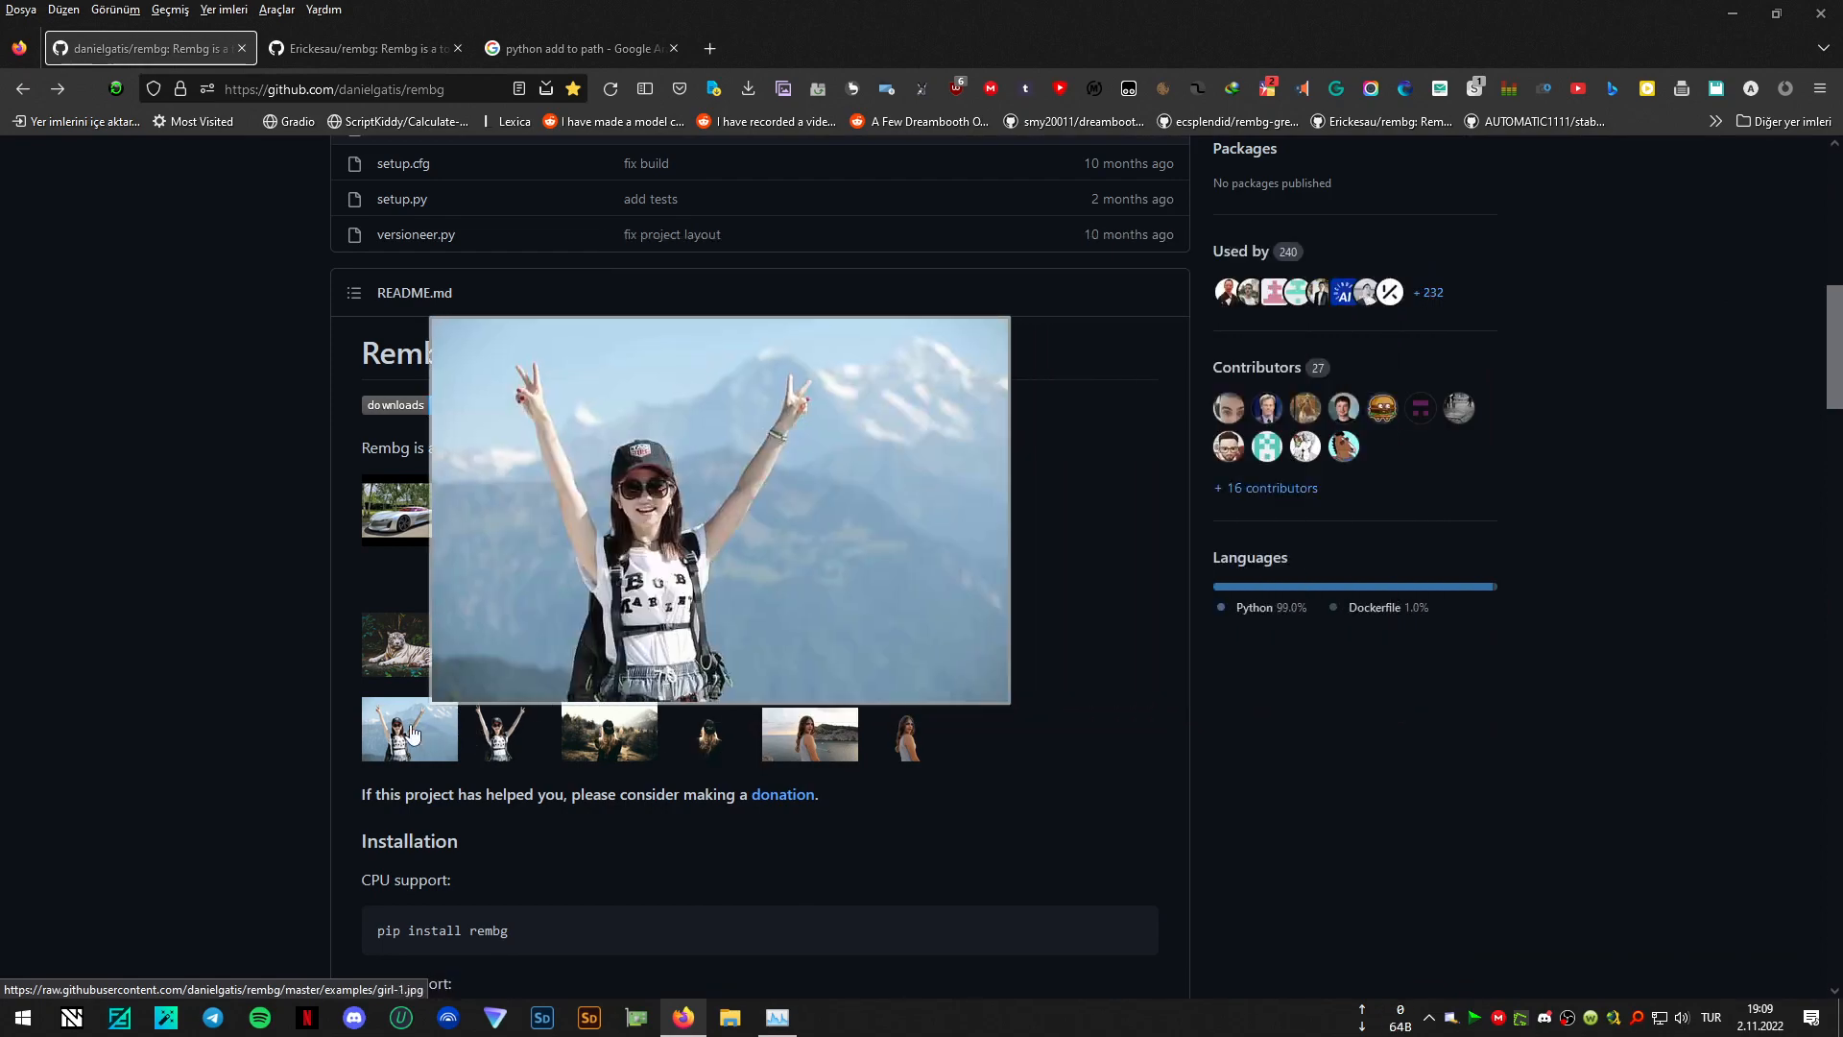
scroll(106, 534, up, 10)
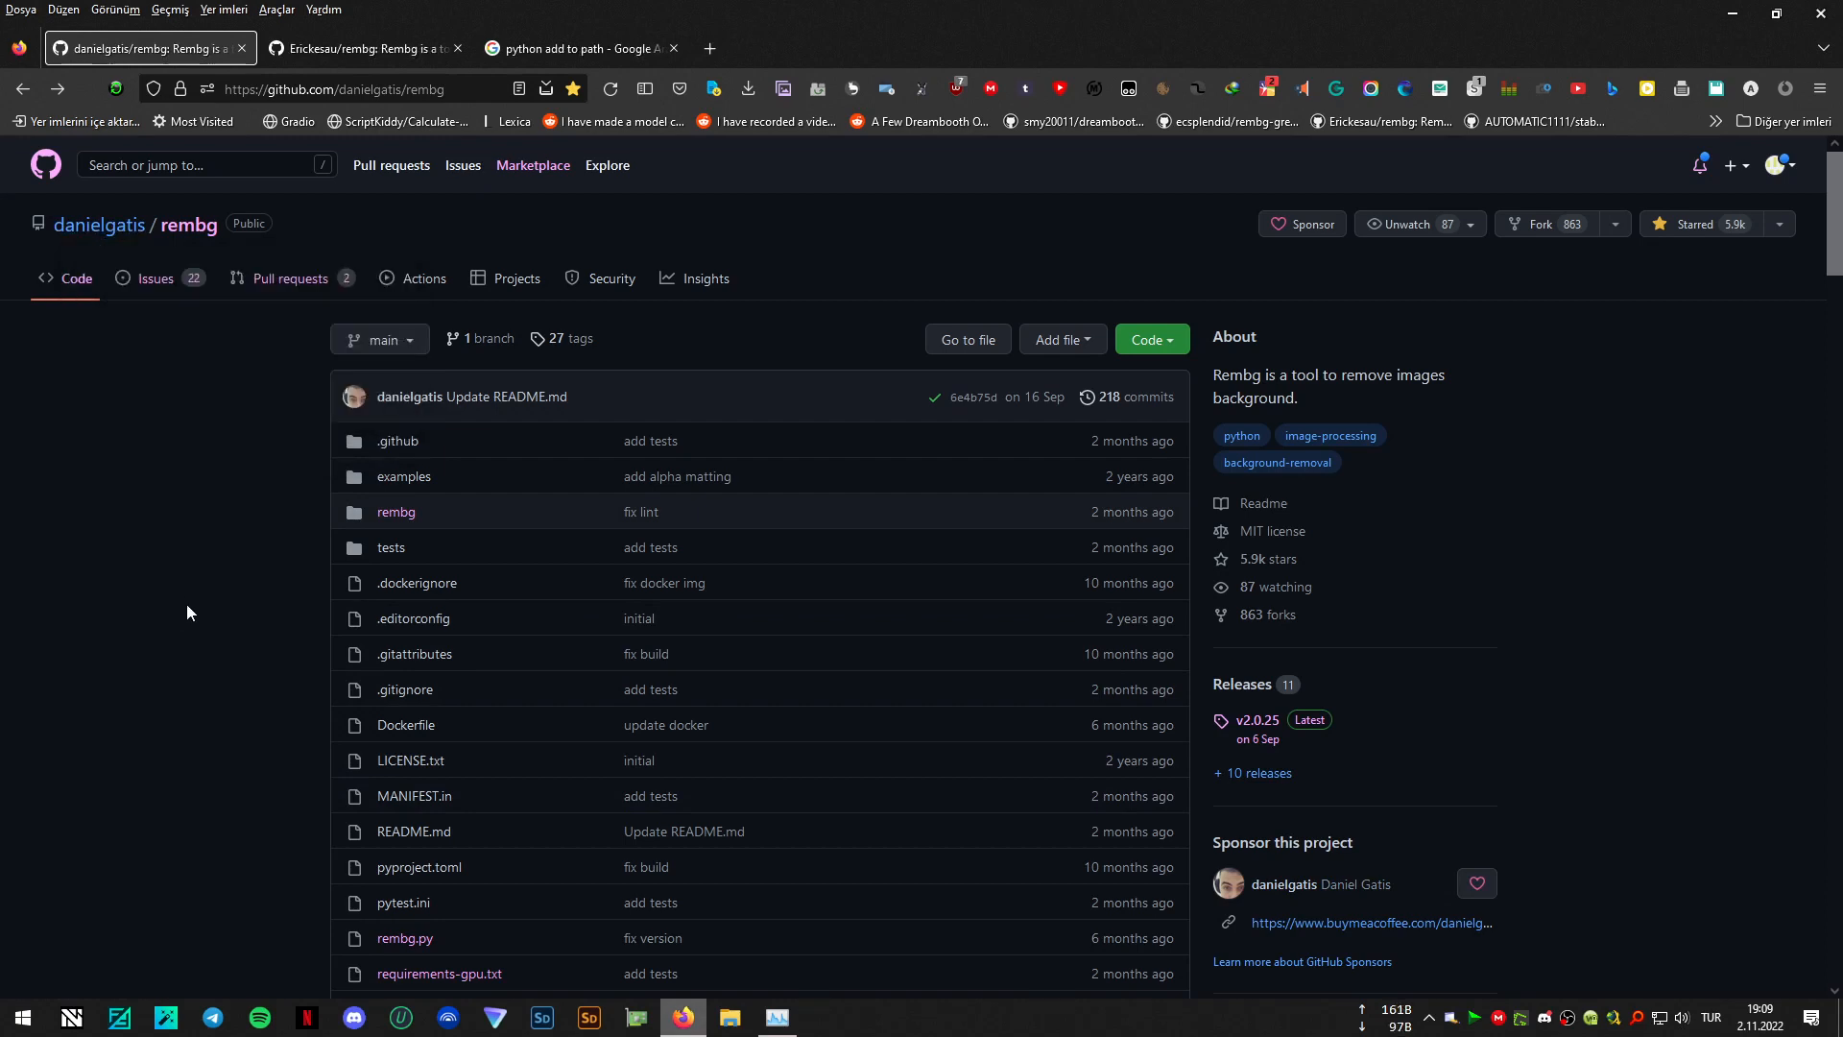
scroll(185, 595, down, 5)
scroll(182, 587, up, 4)
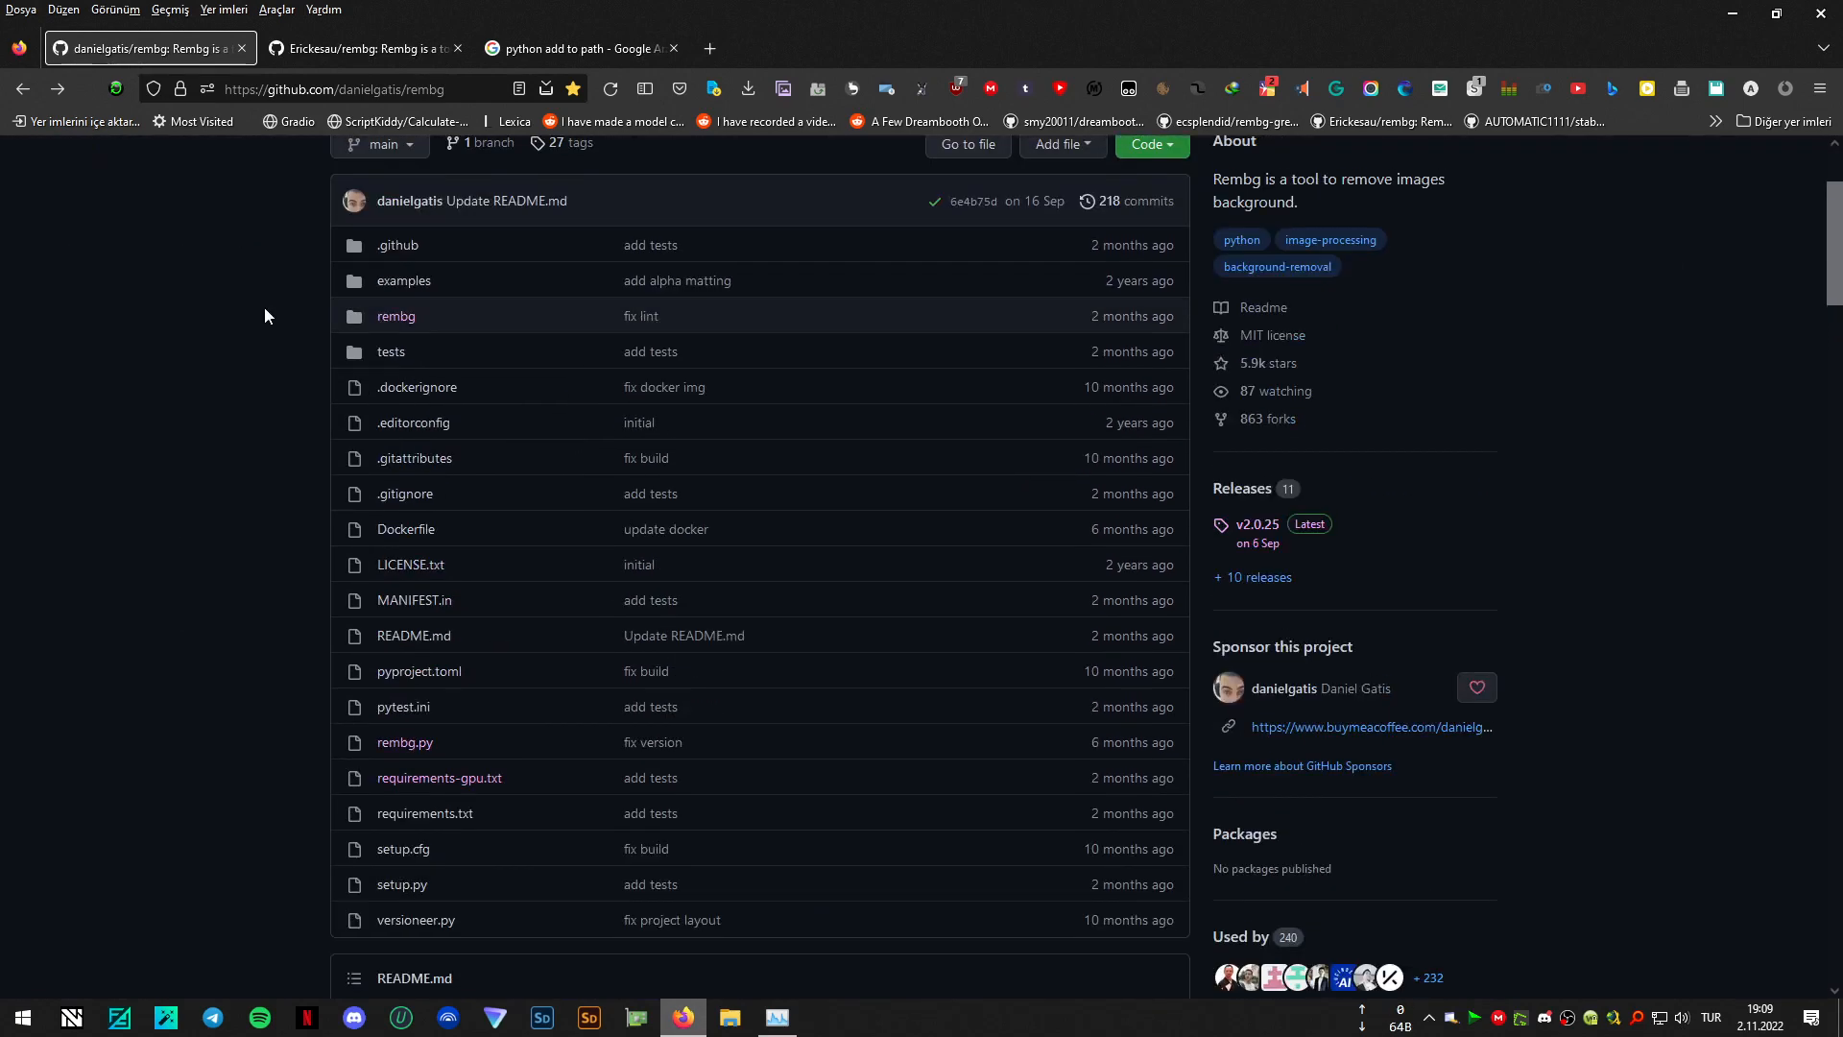
- Look over the forked rembg repository's file list, including GUI.py, and return to the original repository
click(359, 52)
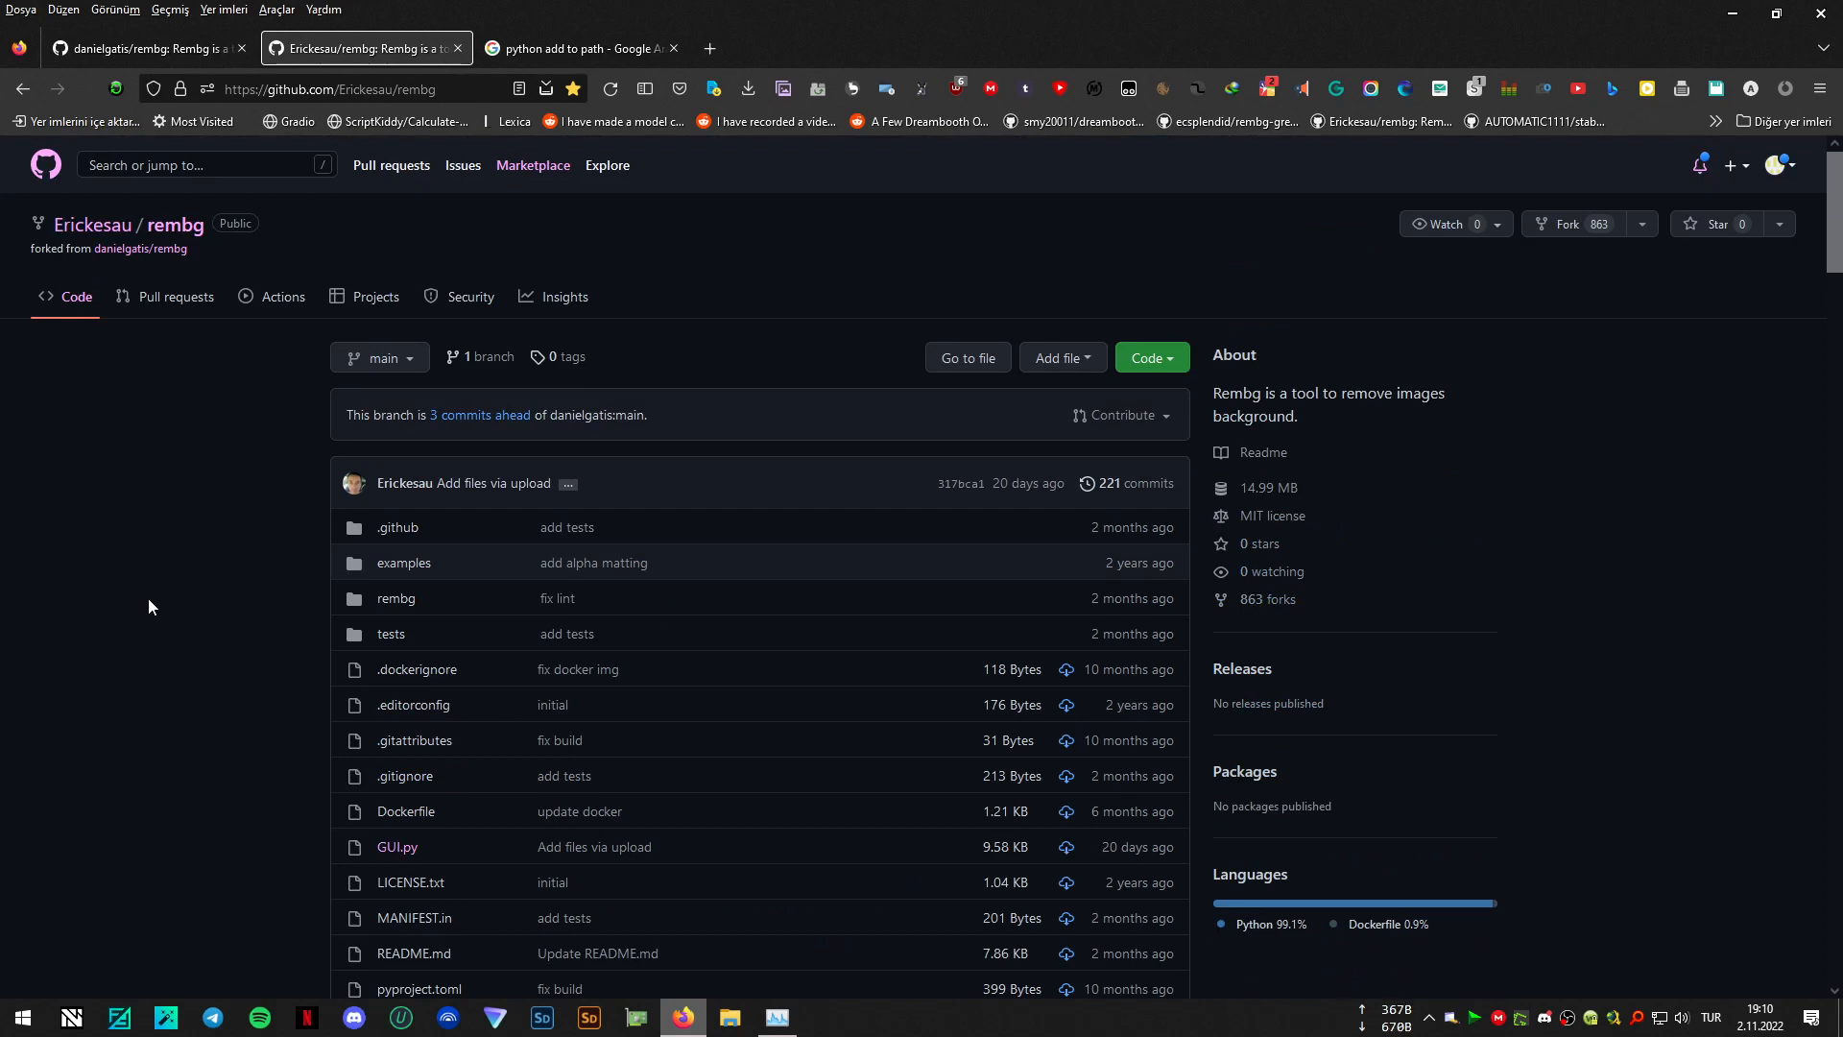
scroll(148, 597, down, 1)
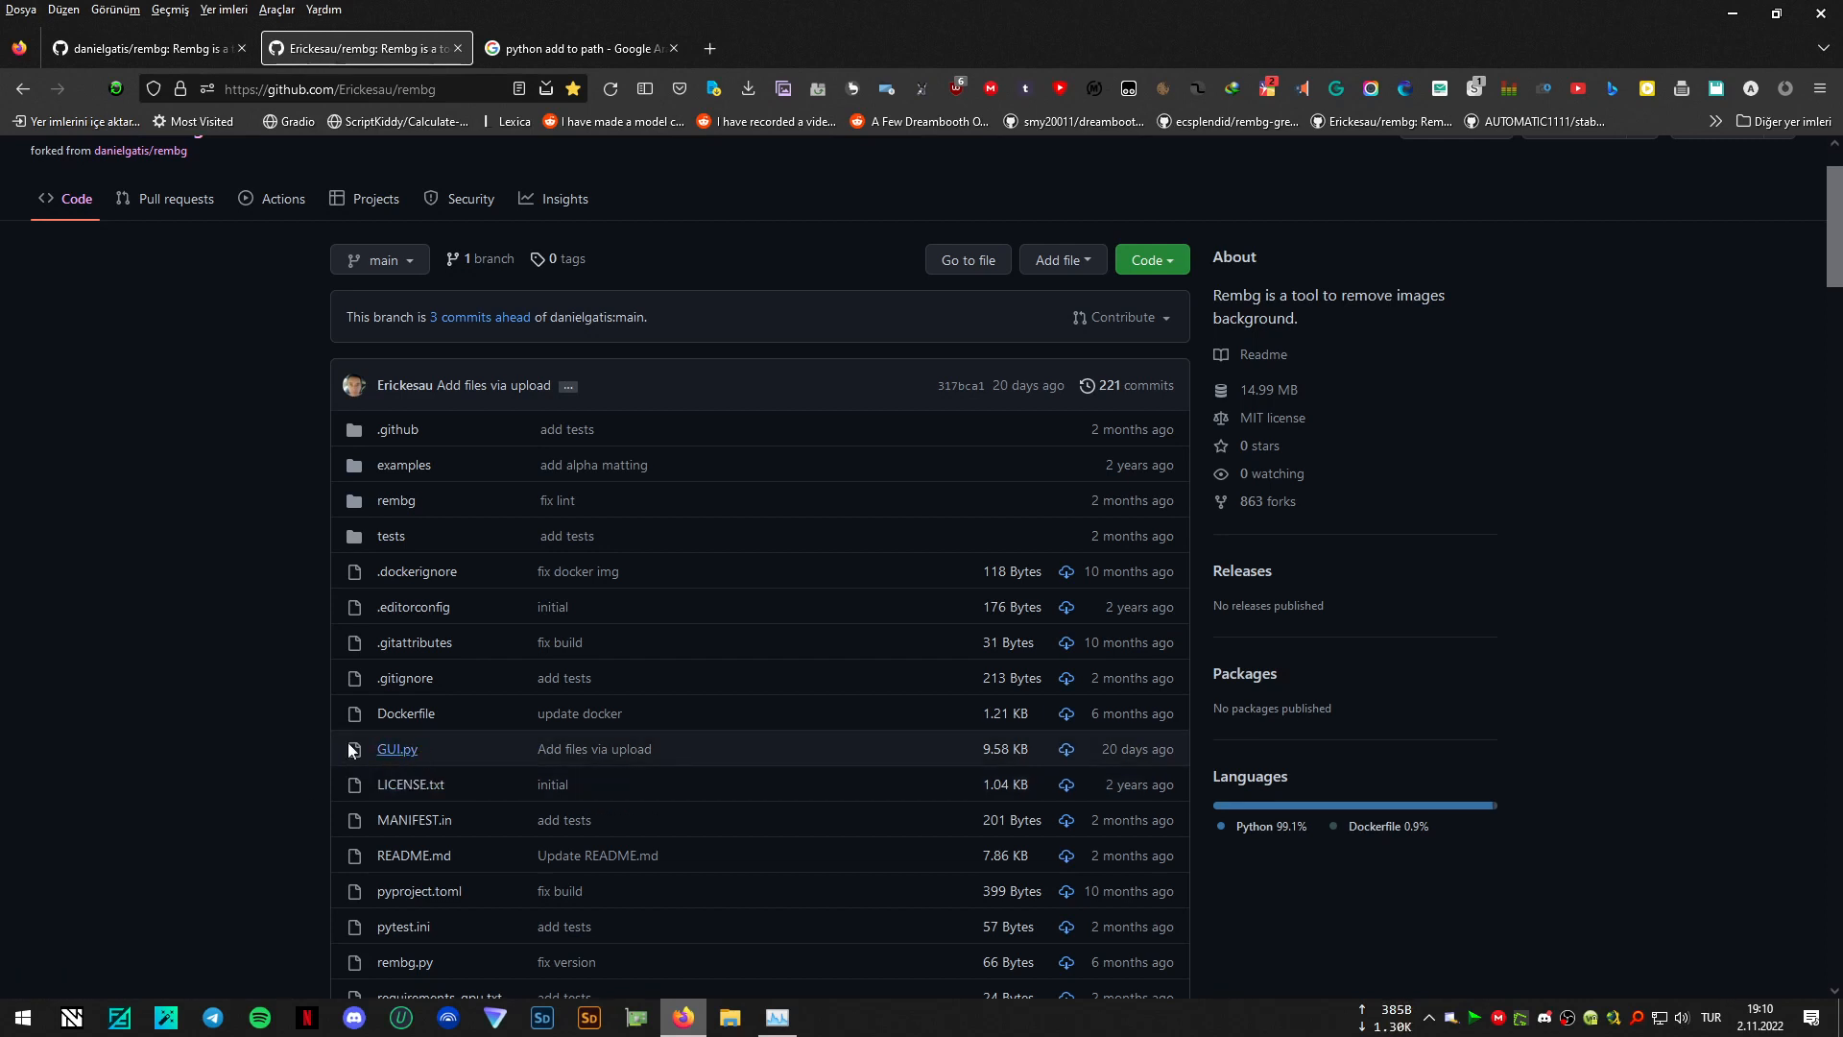
click(152, 50)
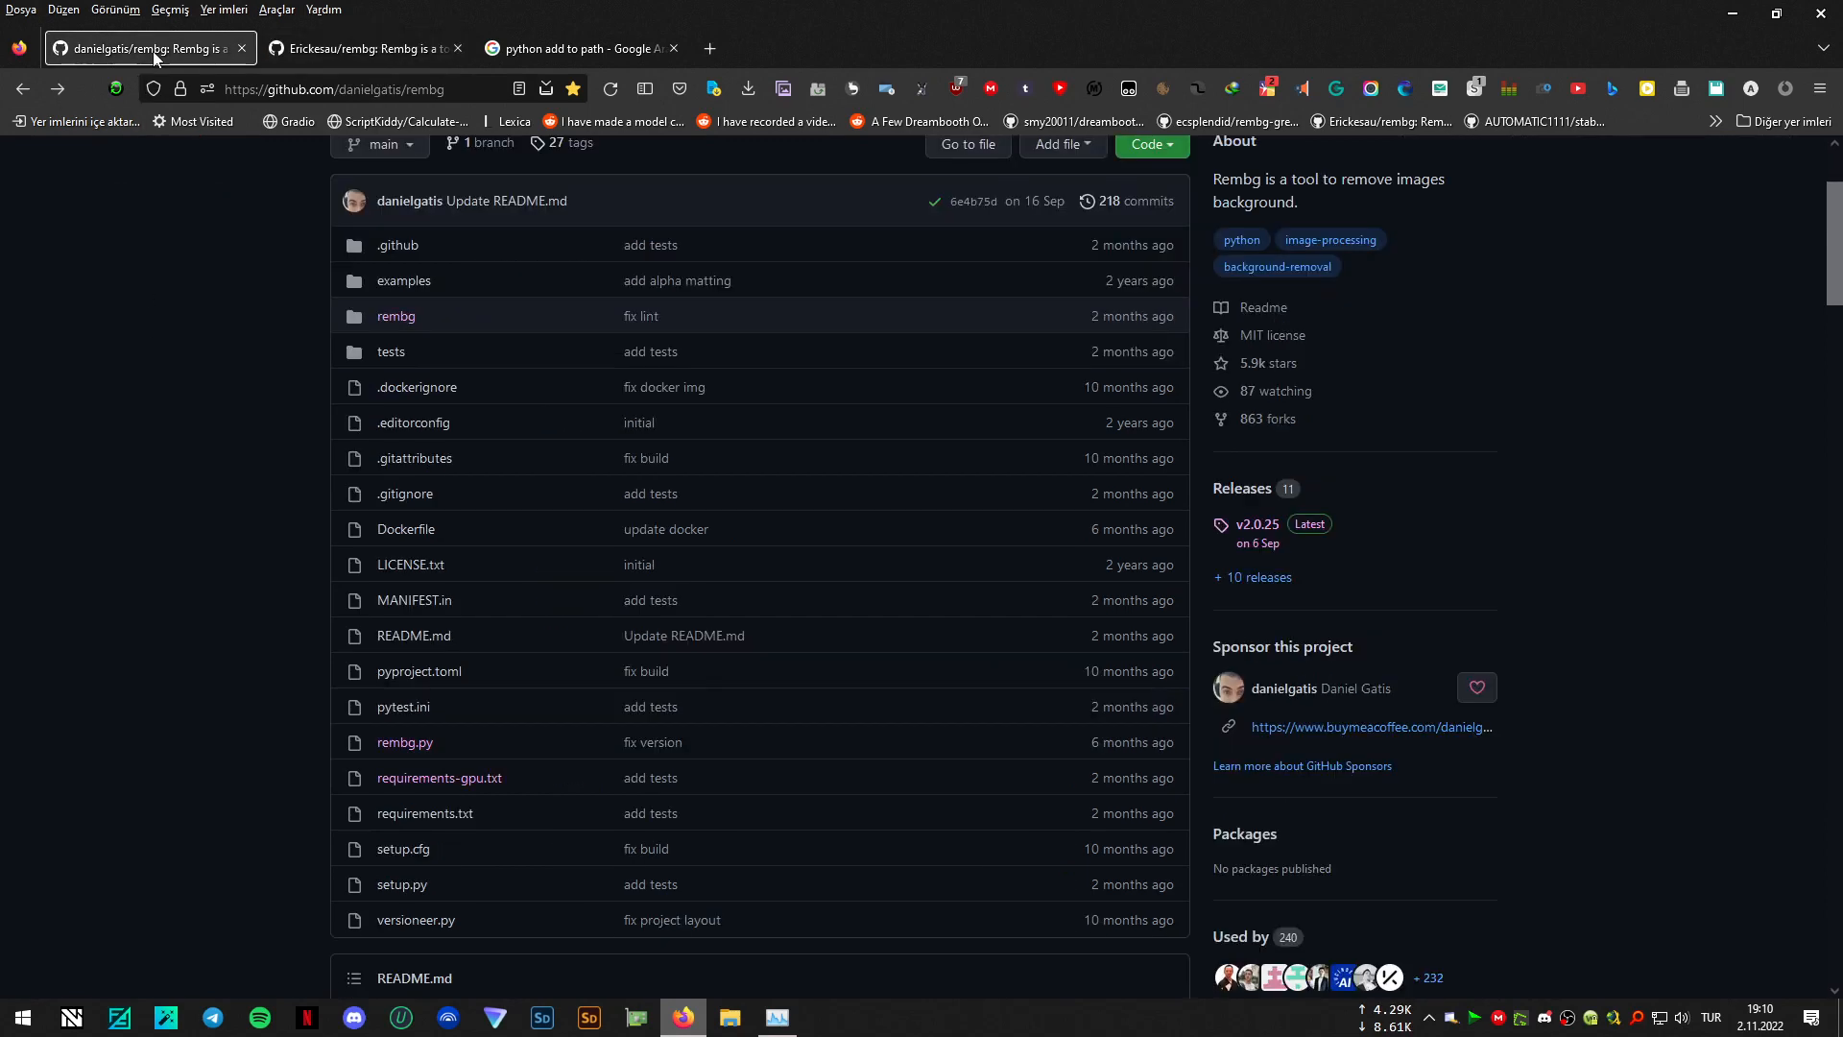
scroll(247, 486, up, 3)
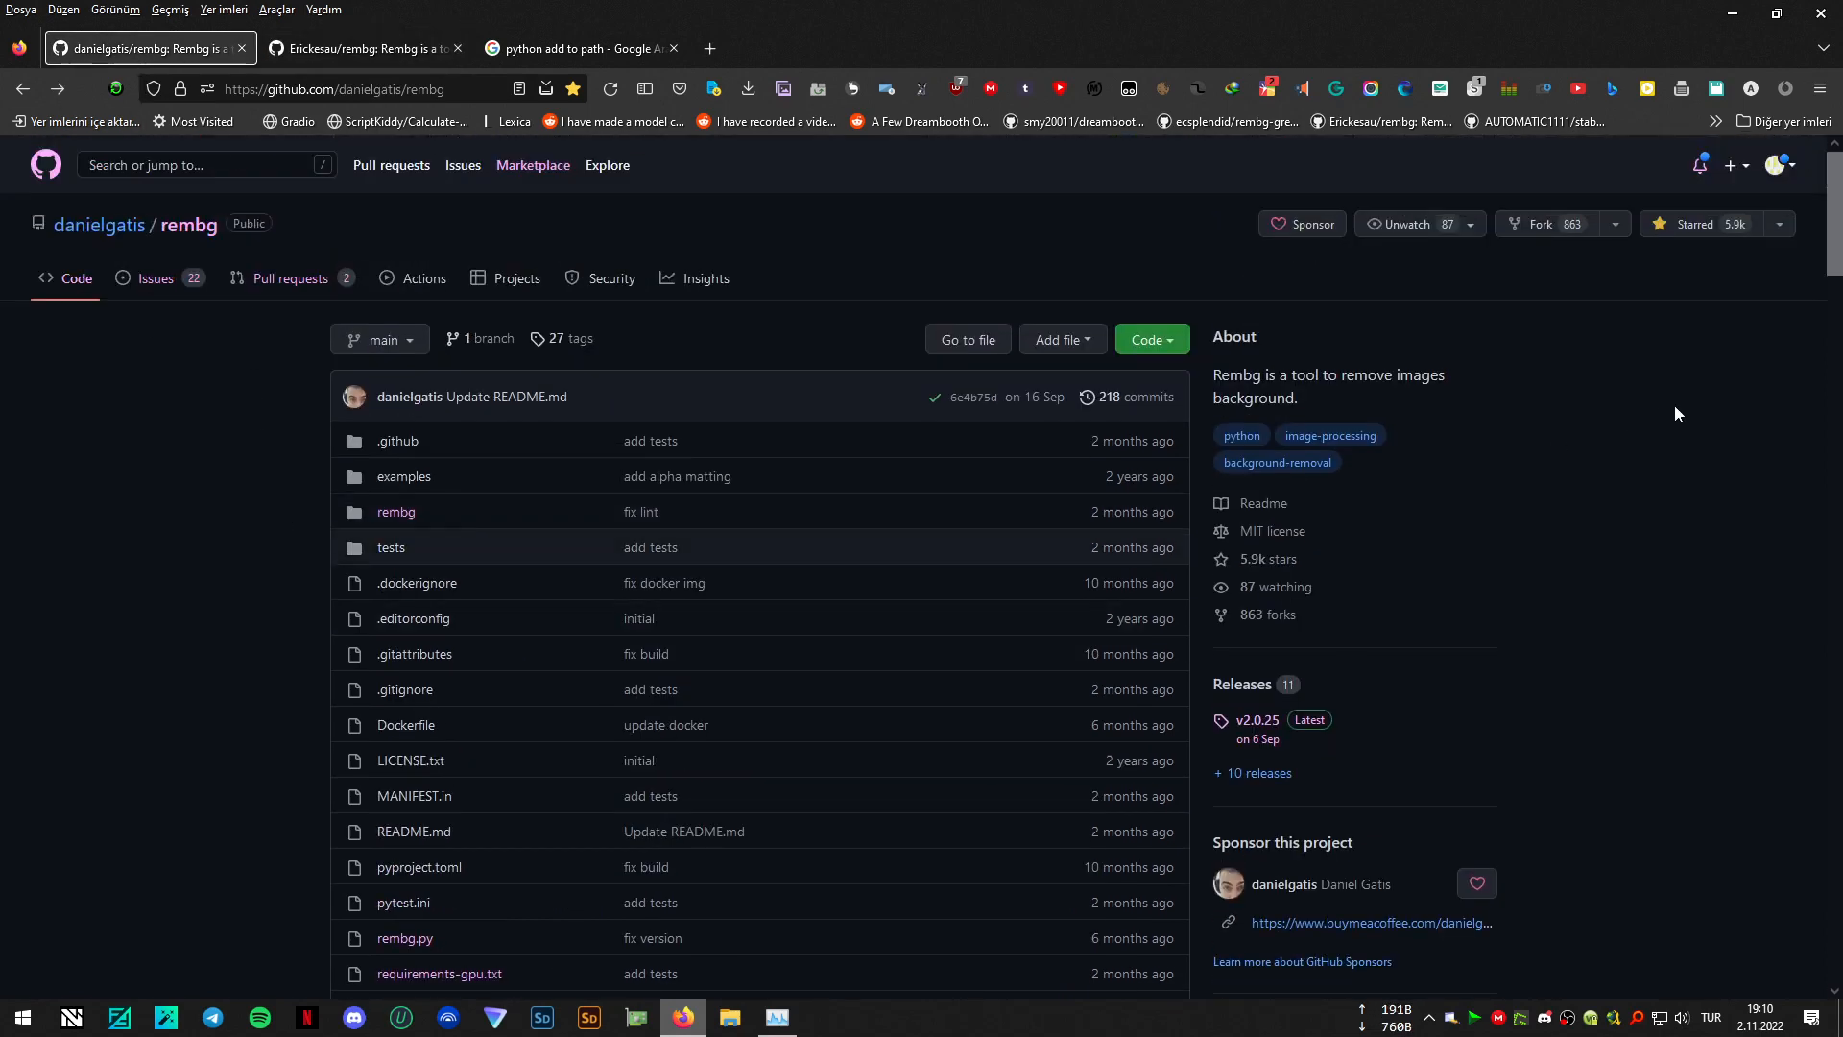
- Switch to the desktop, move the "Software to install" folder away from "remove background", and open it to view the Git and Python installers
click(1736, 13)
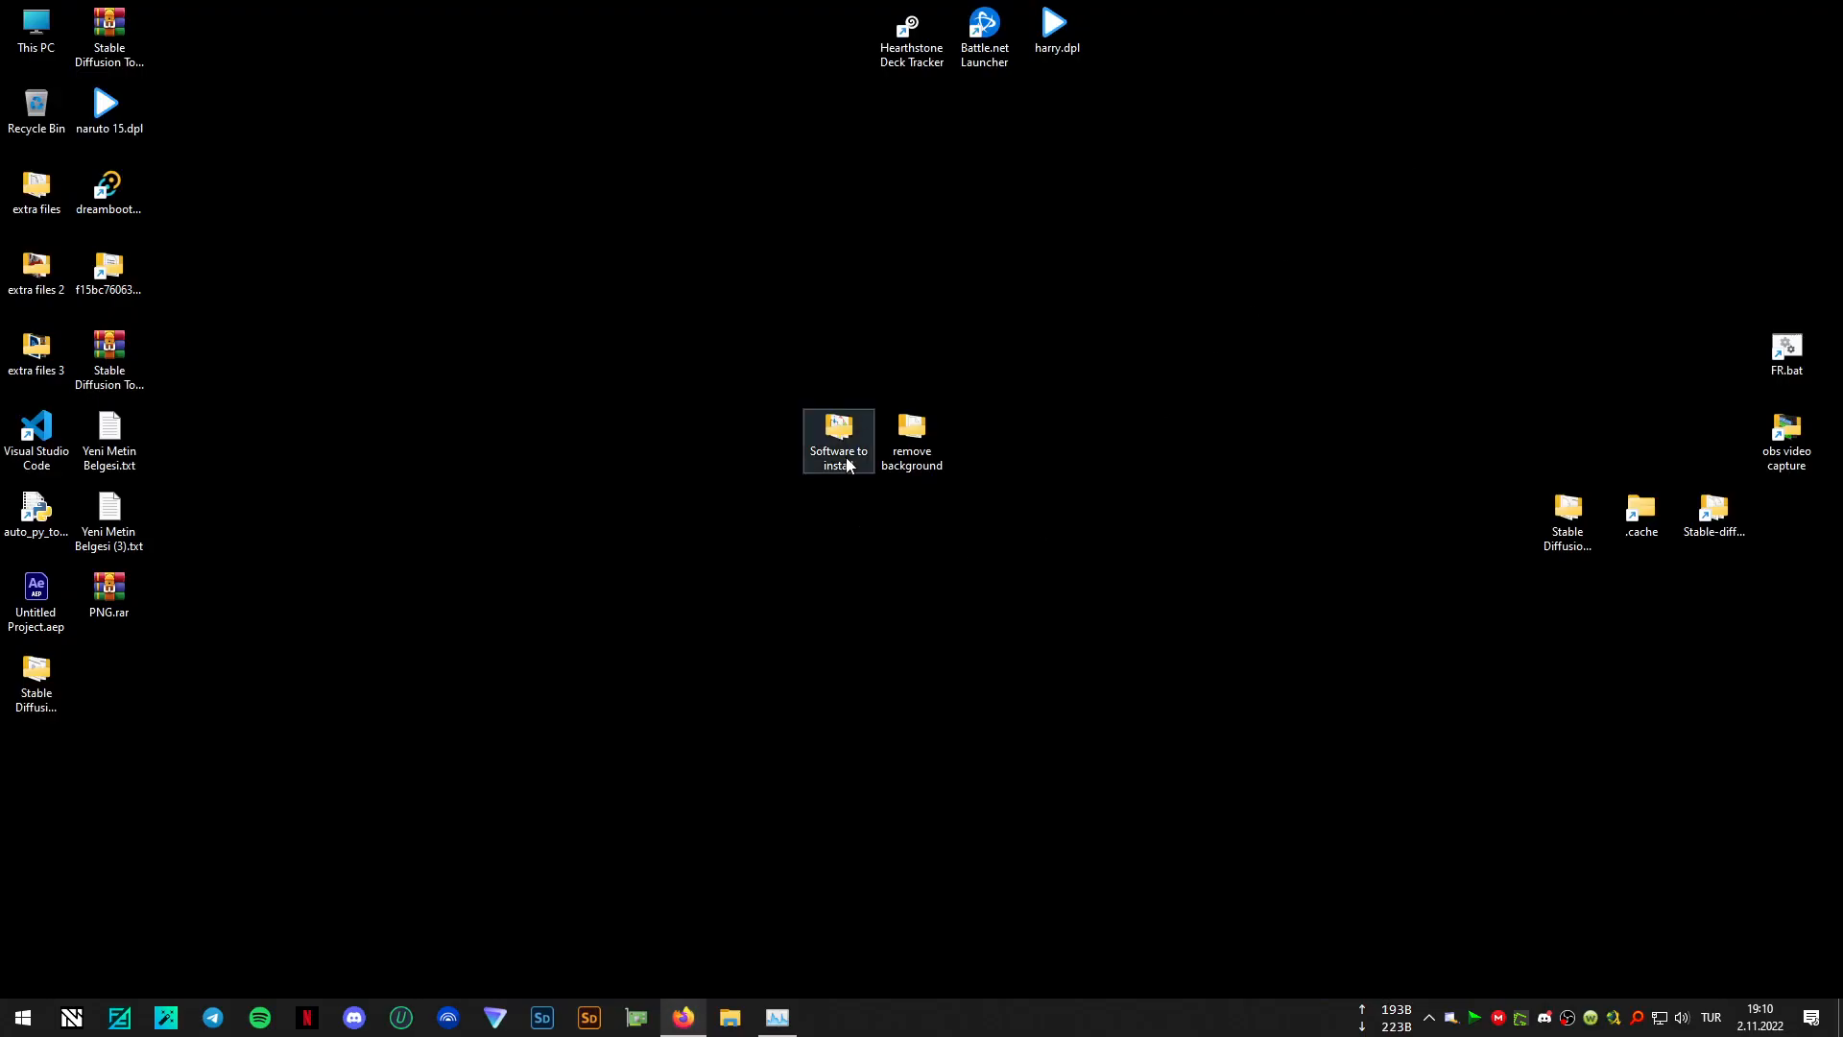
mouse_move(841, 444)
mouse_down()
mouse_move(760, 446)
mouse_move(818, 474)
mouse_move(785, 449)
mouse_move(805, 440)
mouse_up()
click(852, 517)
click(874, 545)
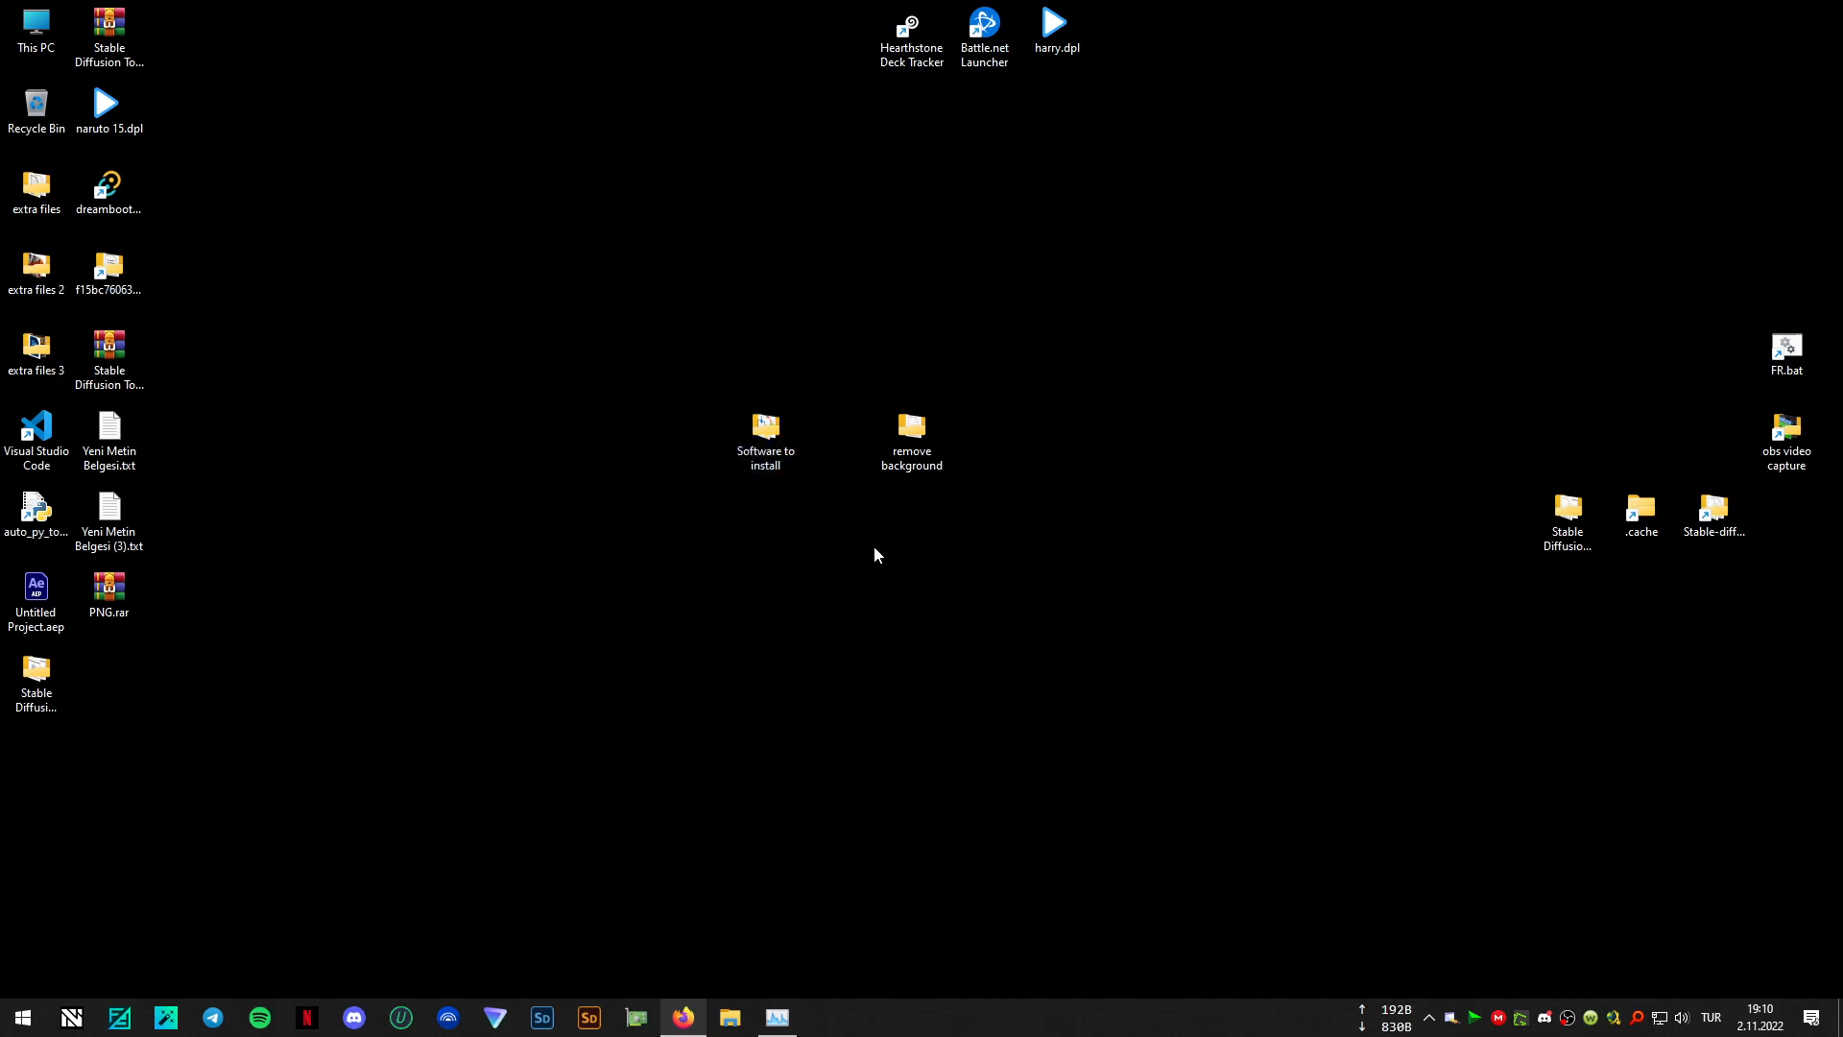
click(771, 439)
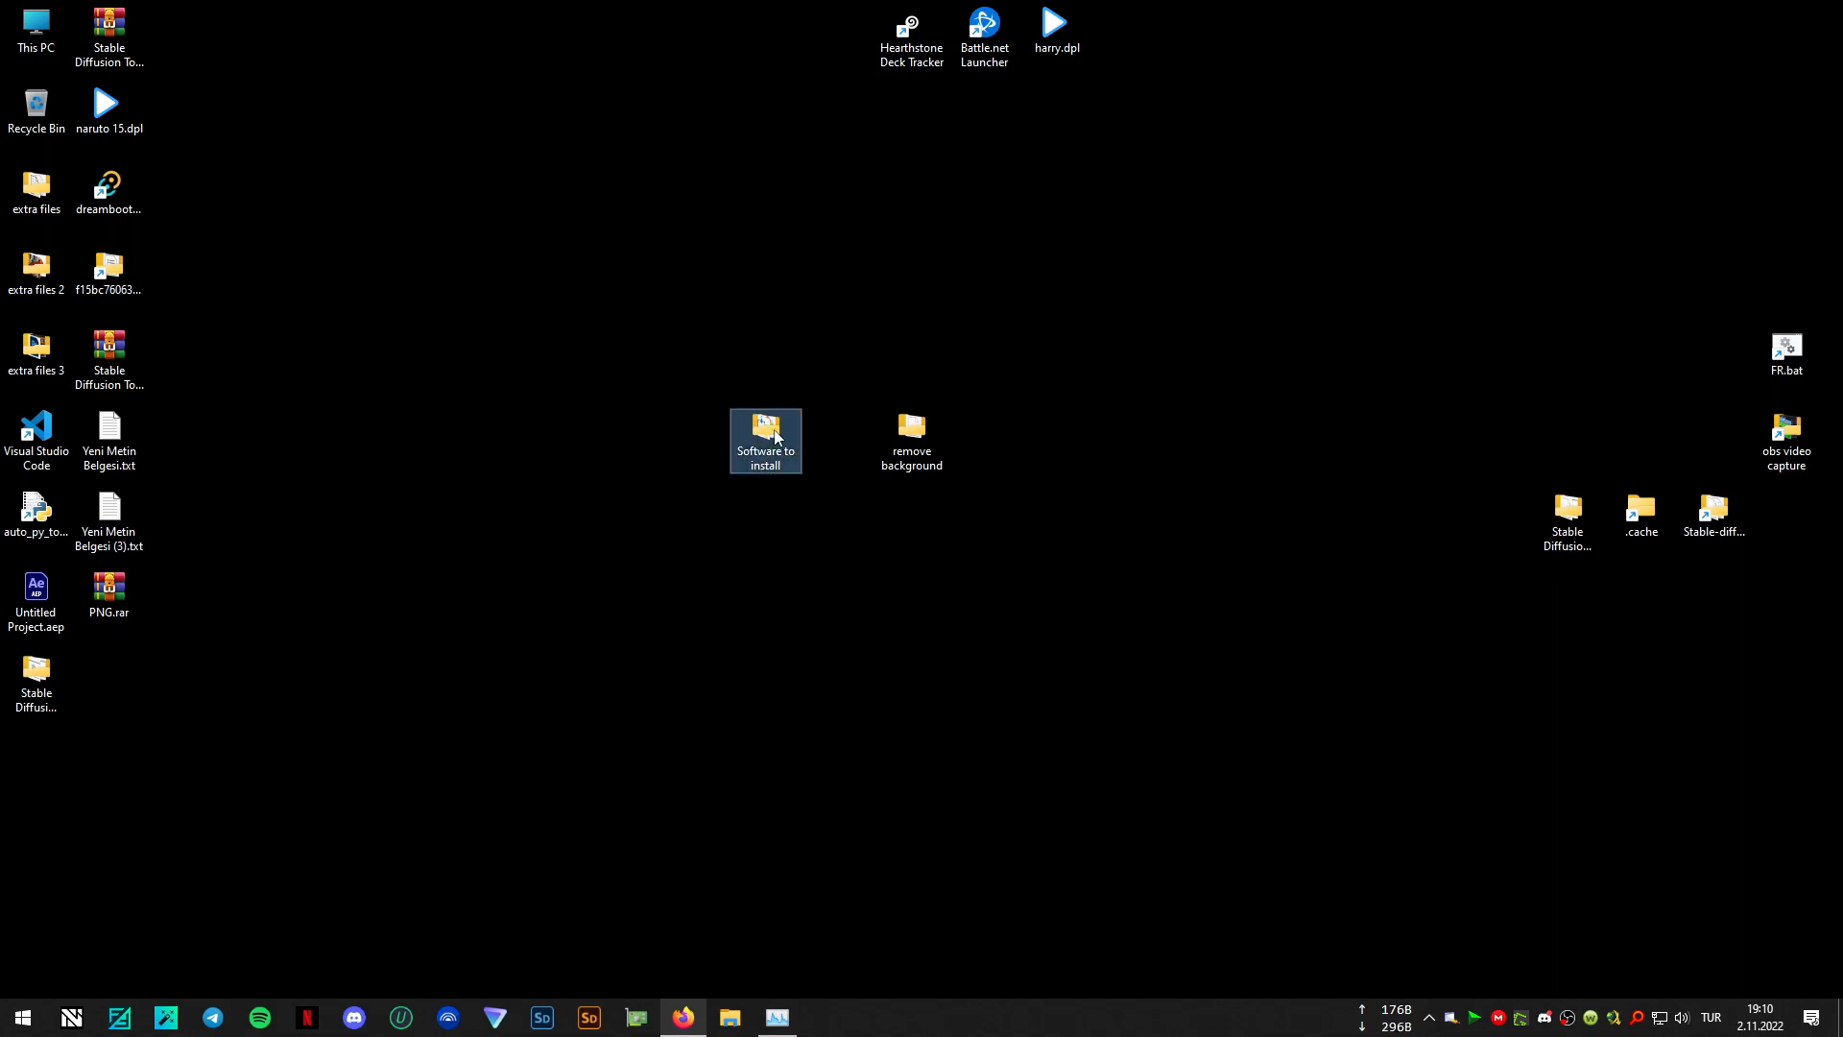
double_click(771, 439)
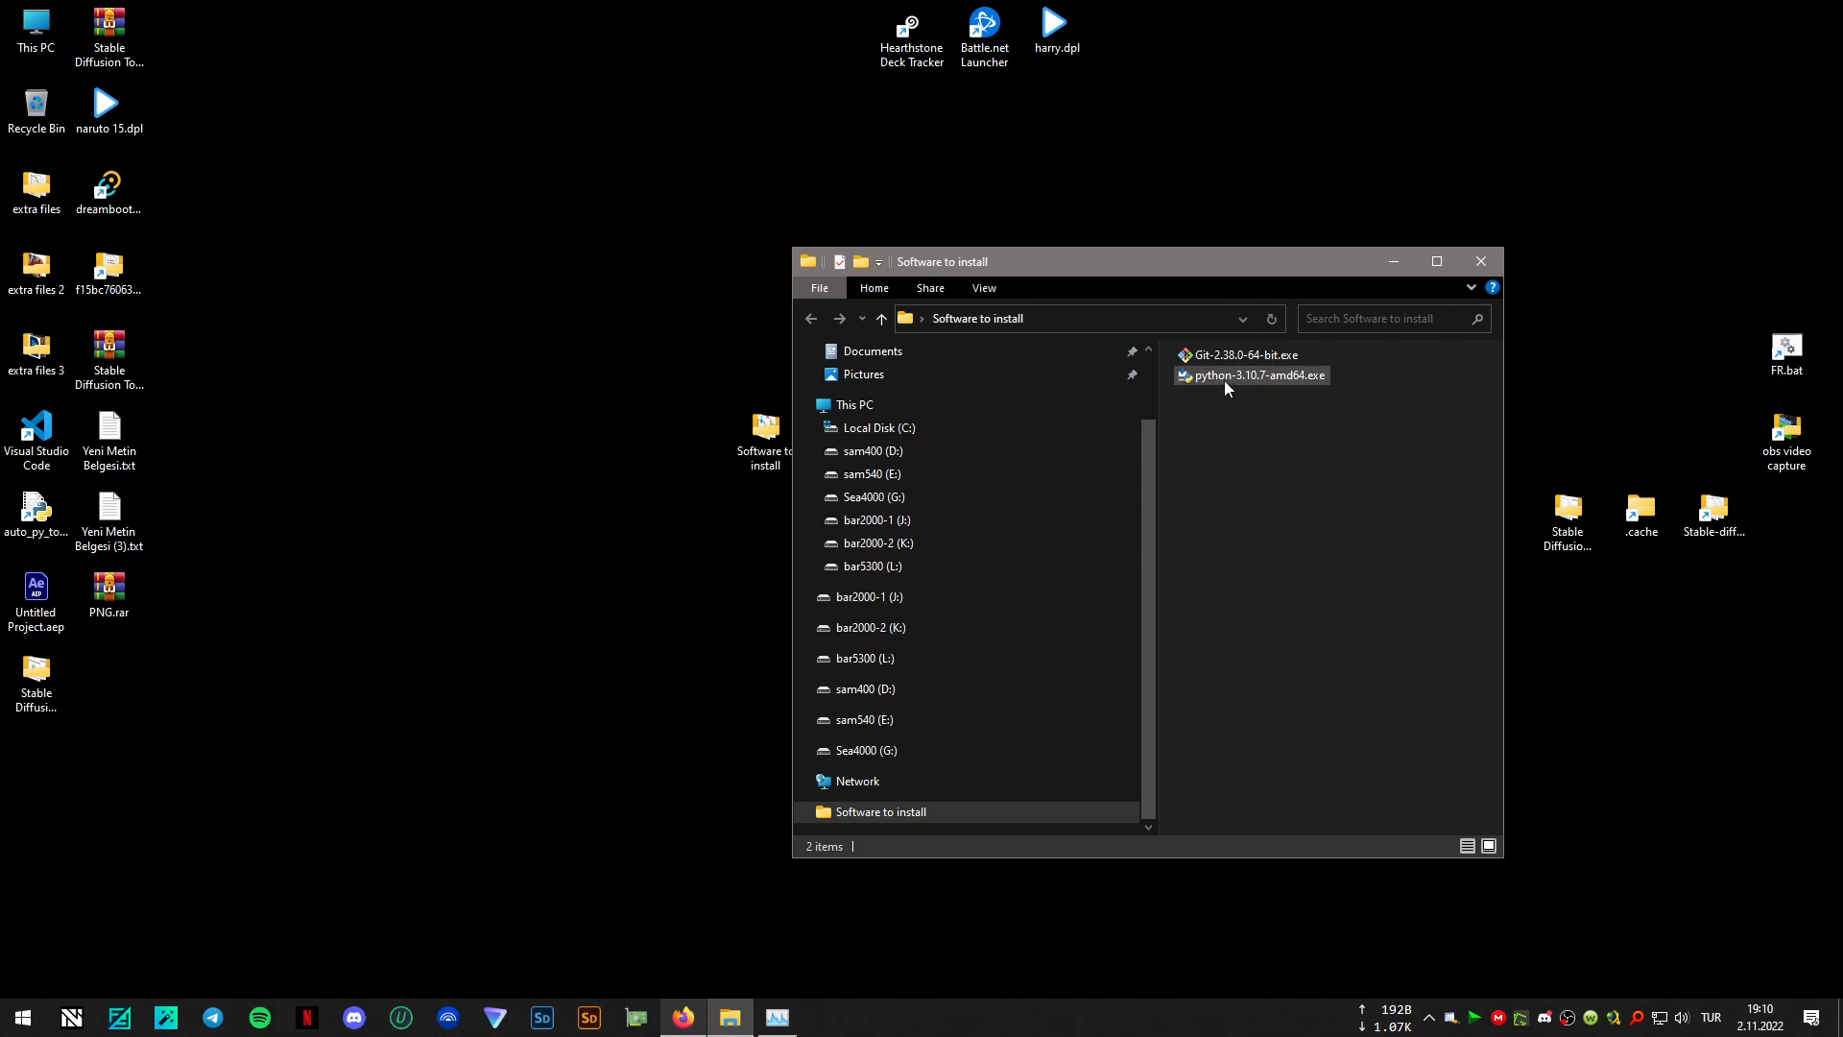
mouse_move(1234, 381)
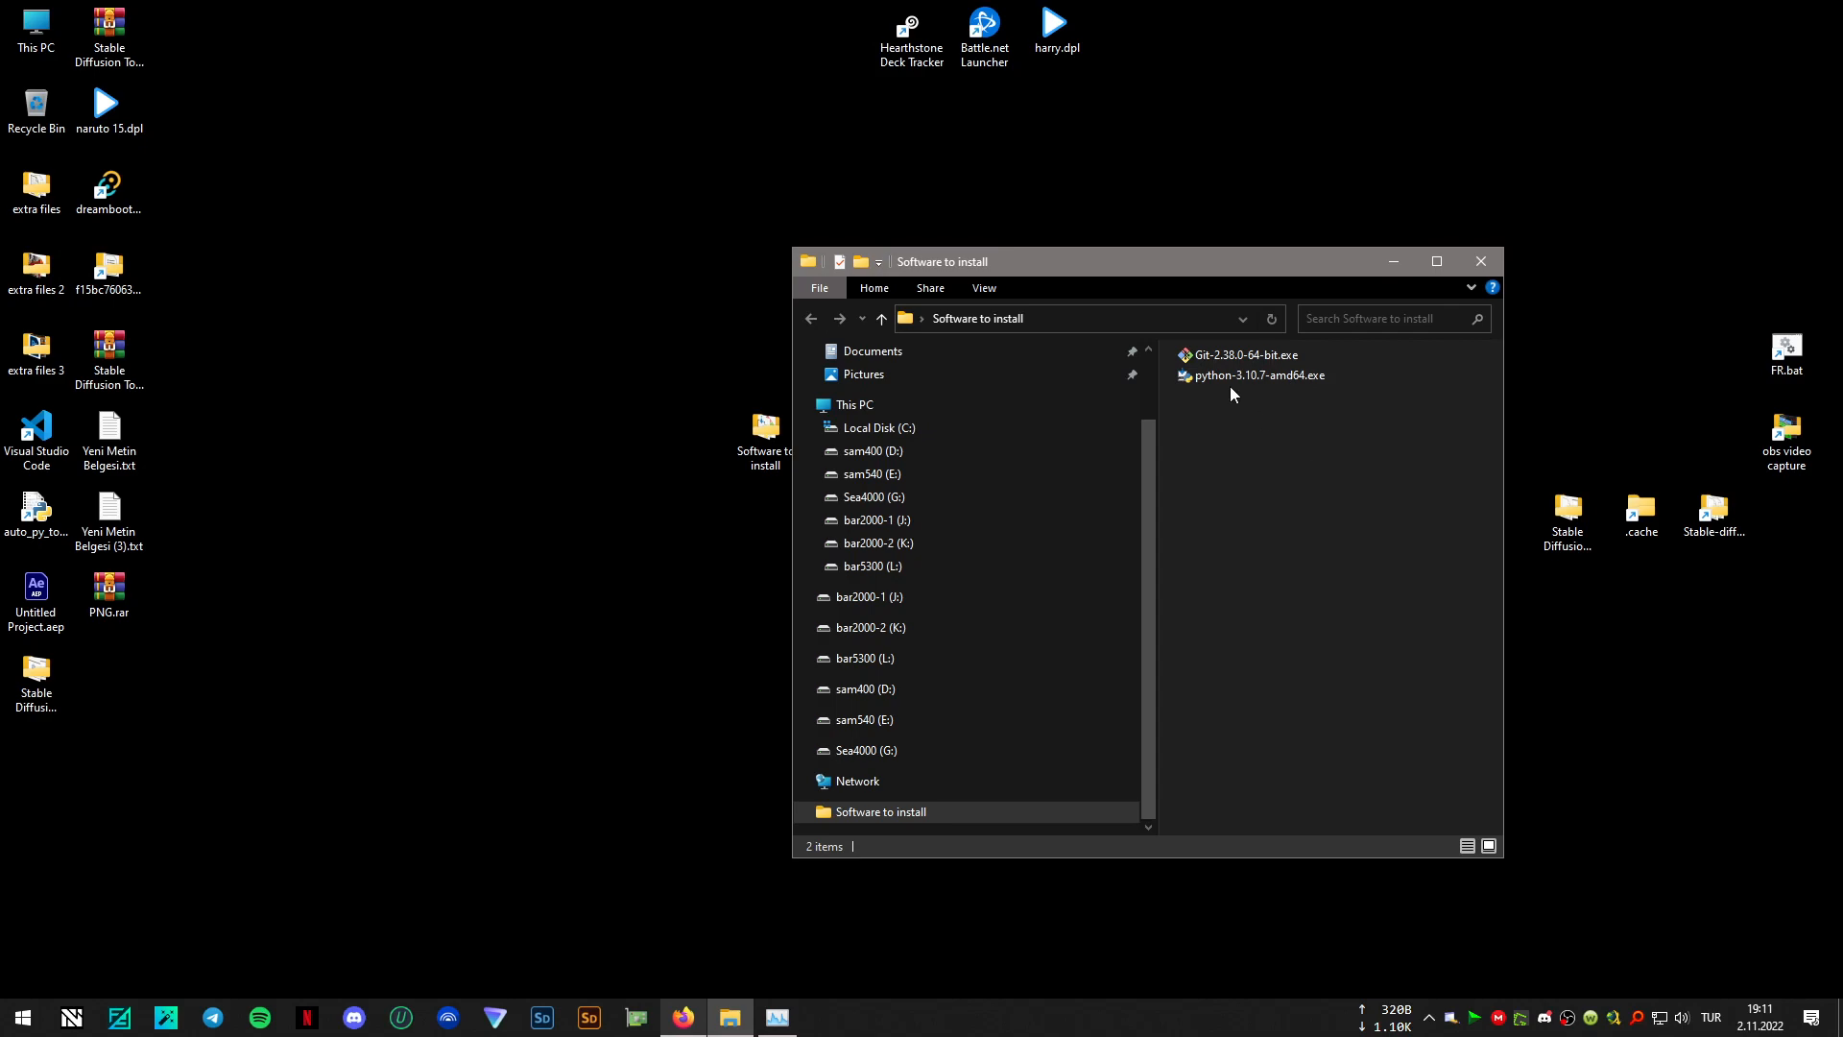
- Switch to Firefox and examine the enlarged Python setup screenshot for the "Add Python 3.9 to PATH" option
click(681, 1026)
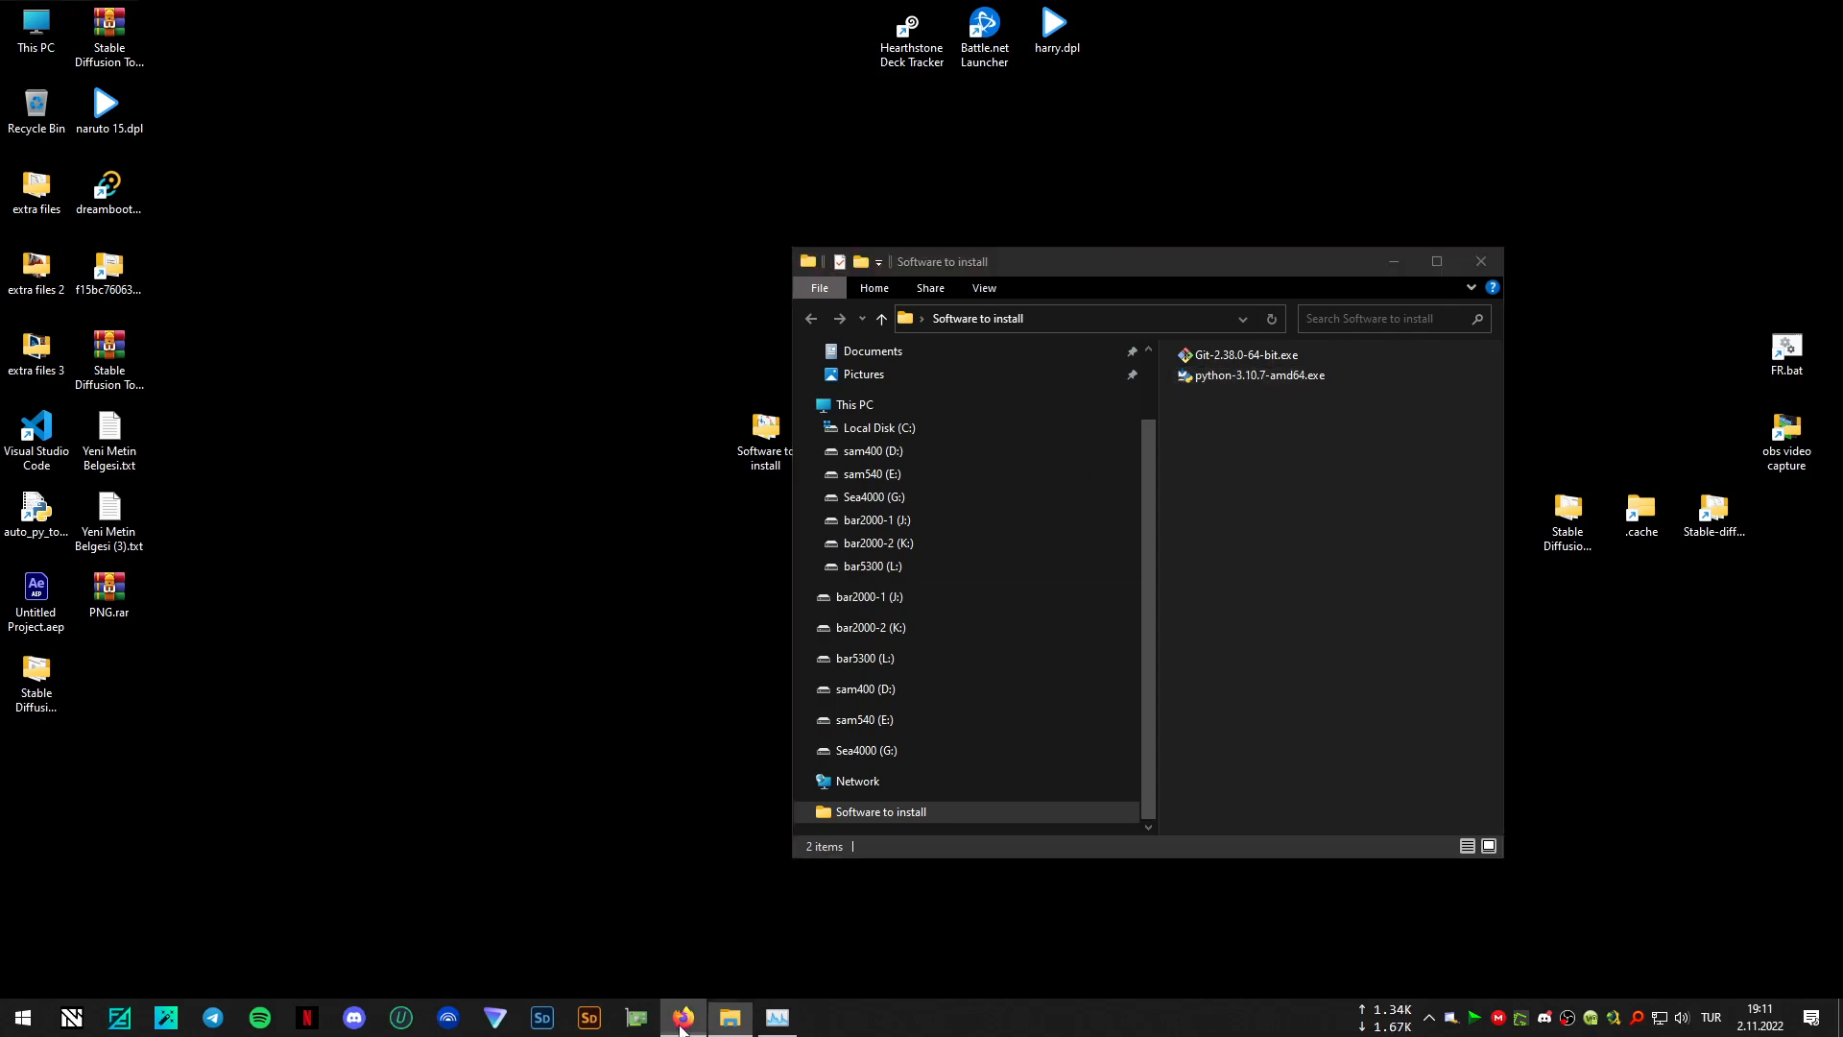
click(618, 62)
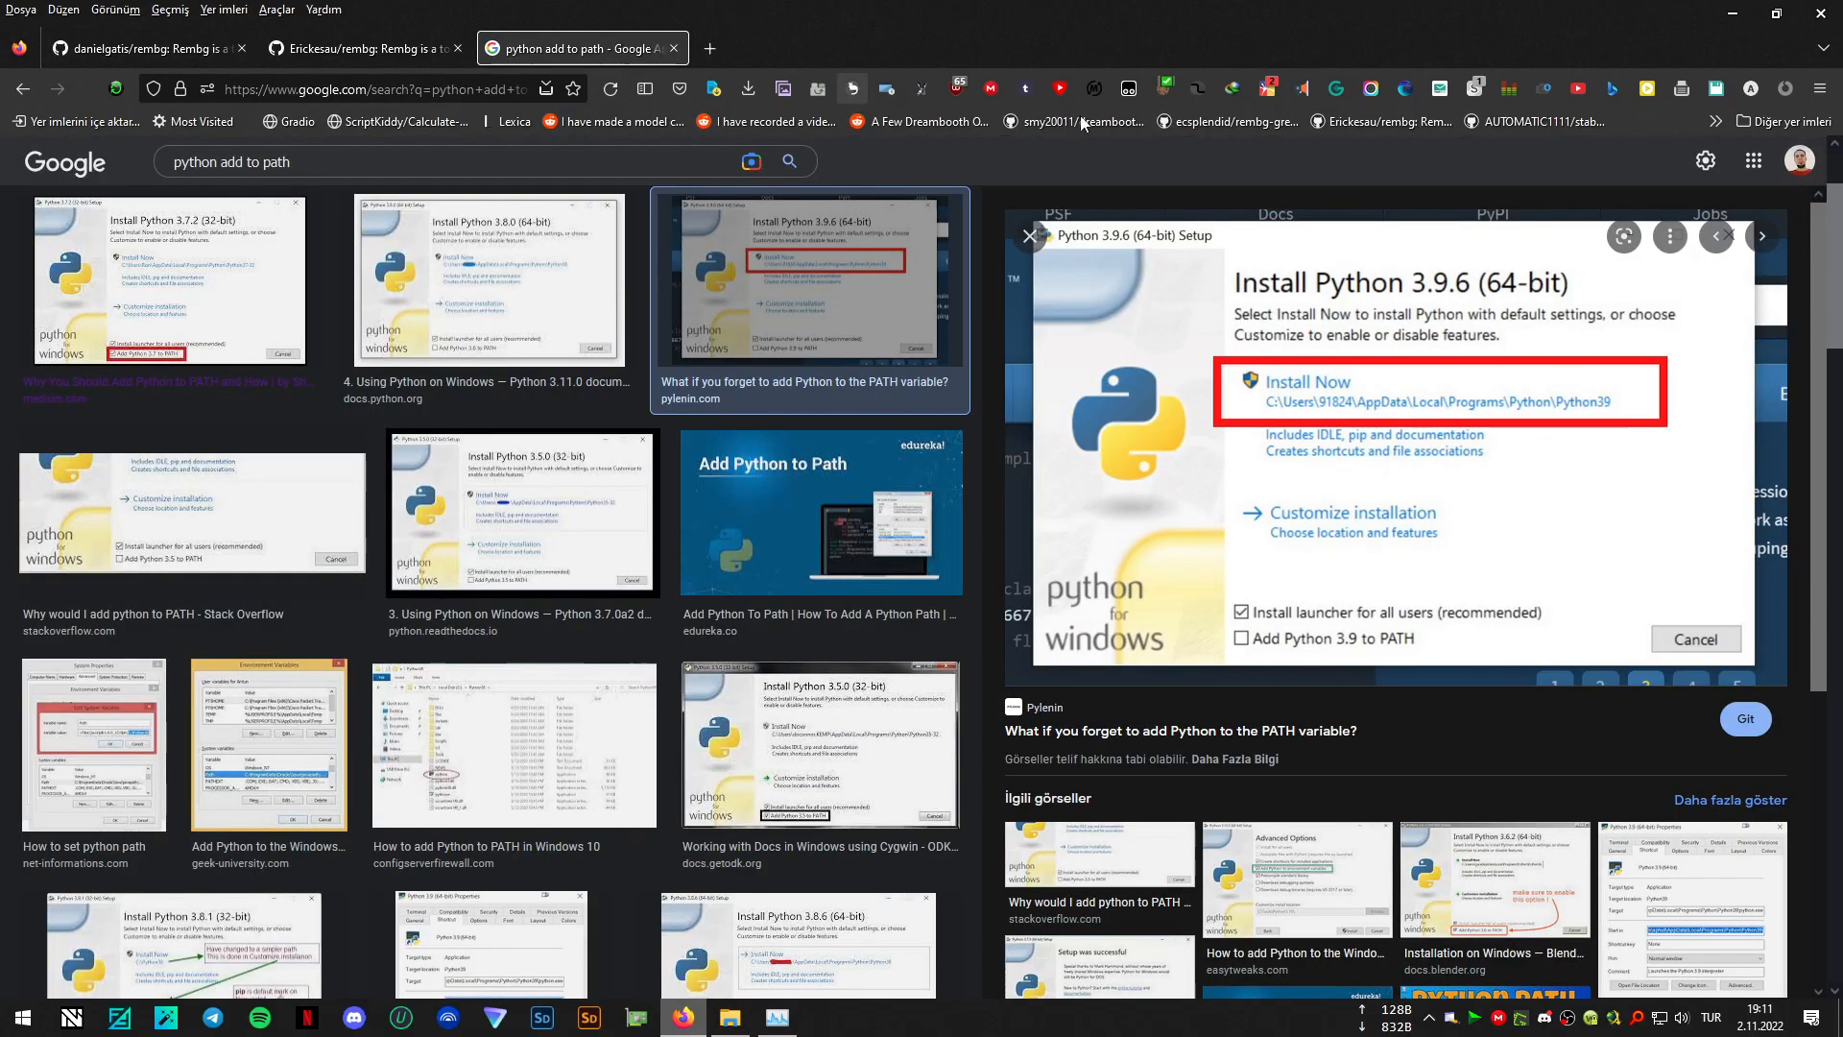
mouse_move(1379, 366)
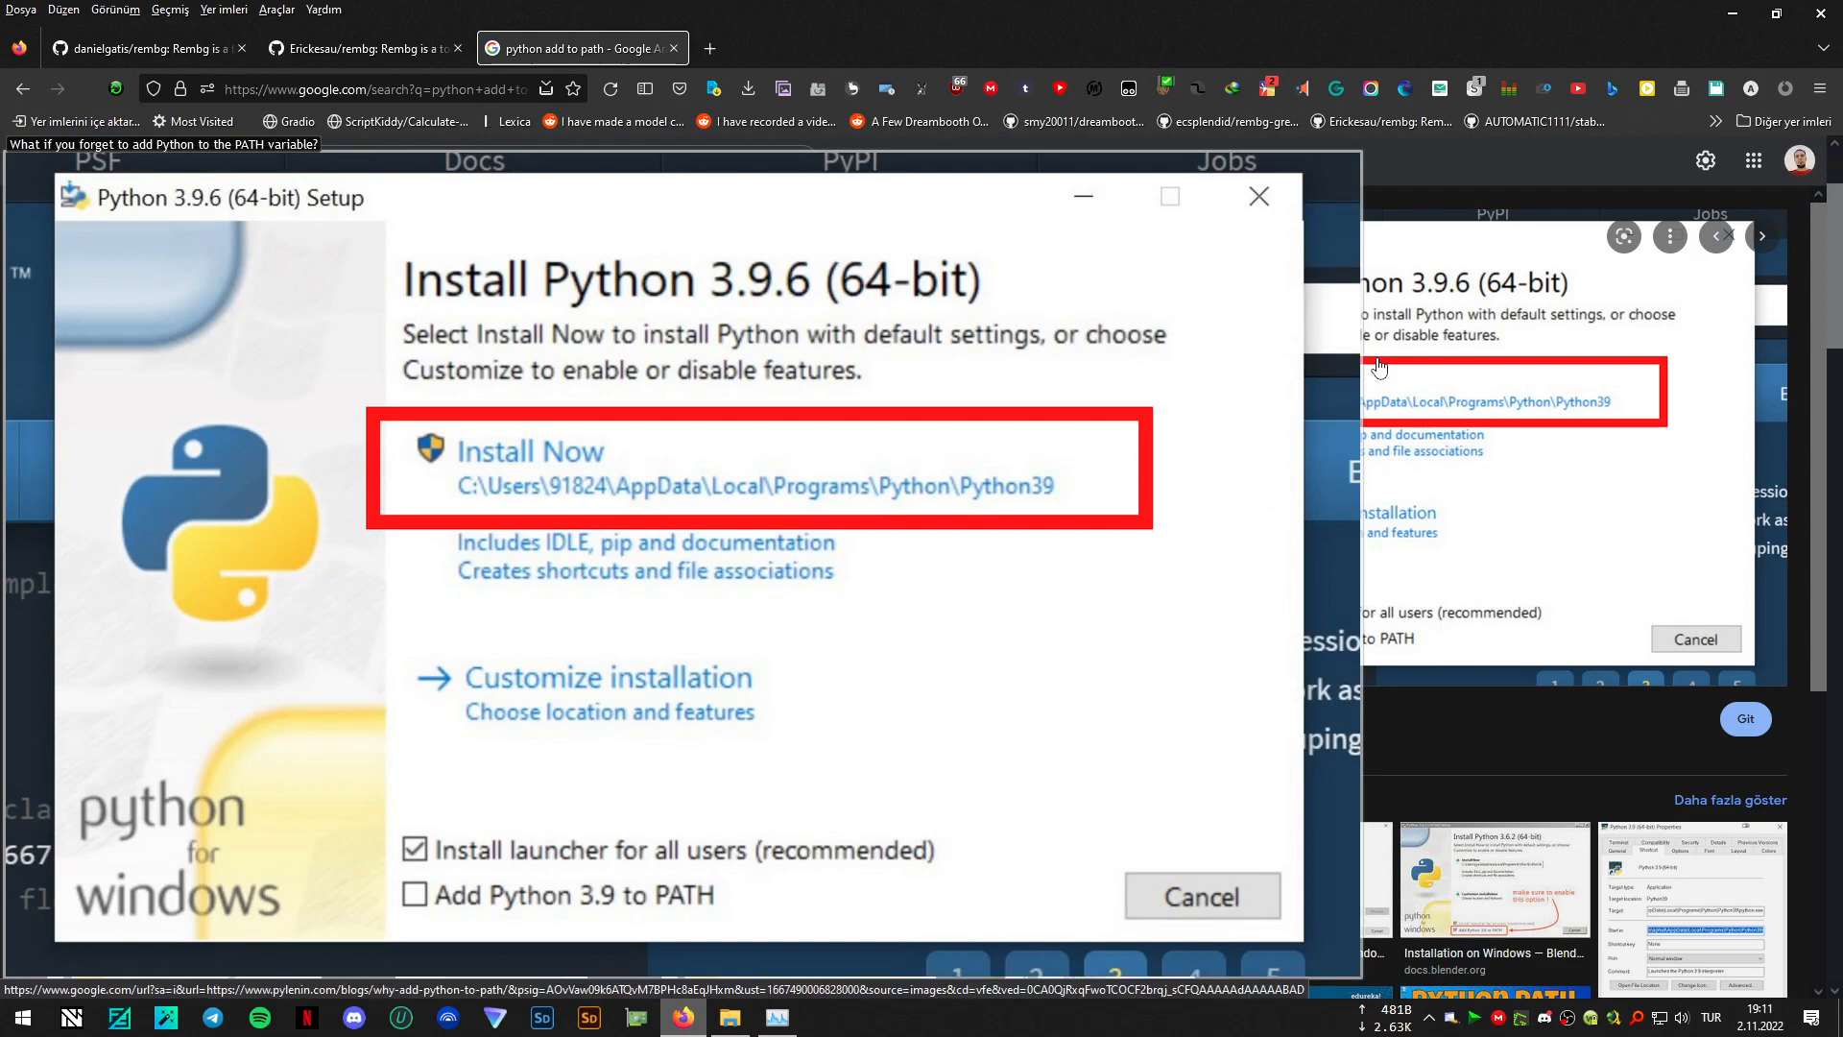
key(Return)
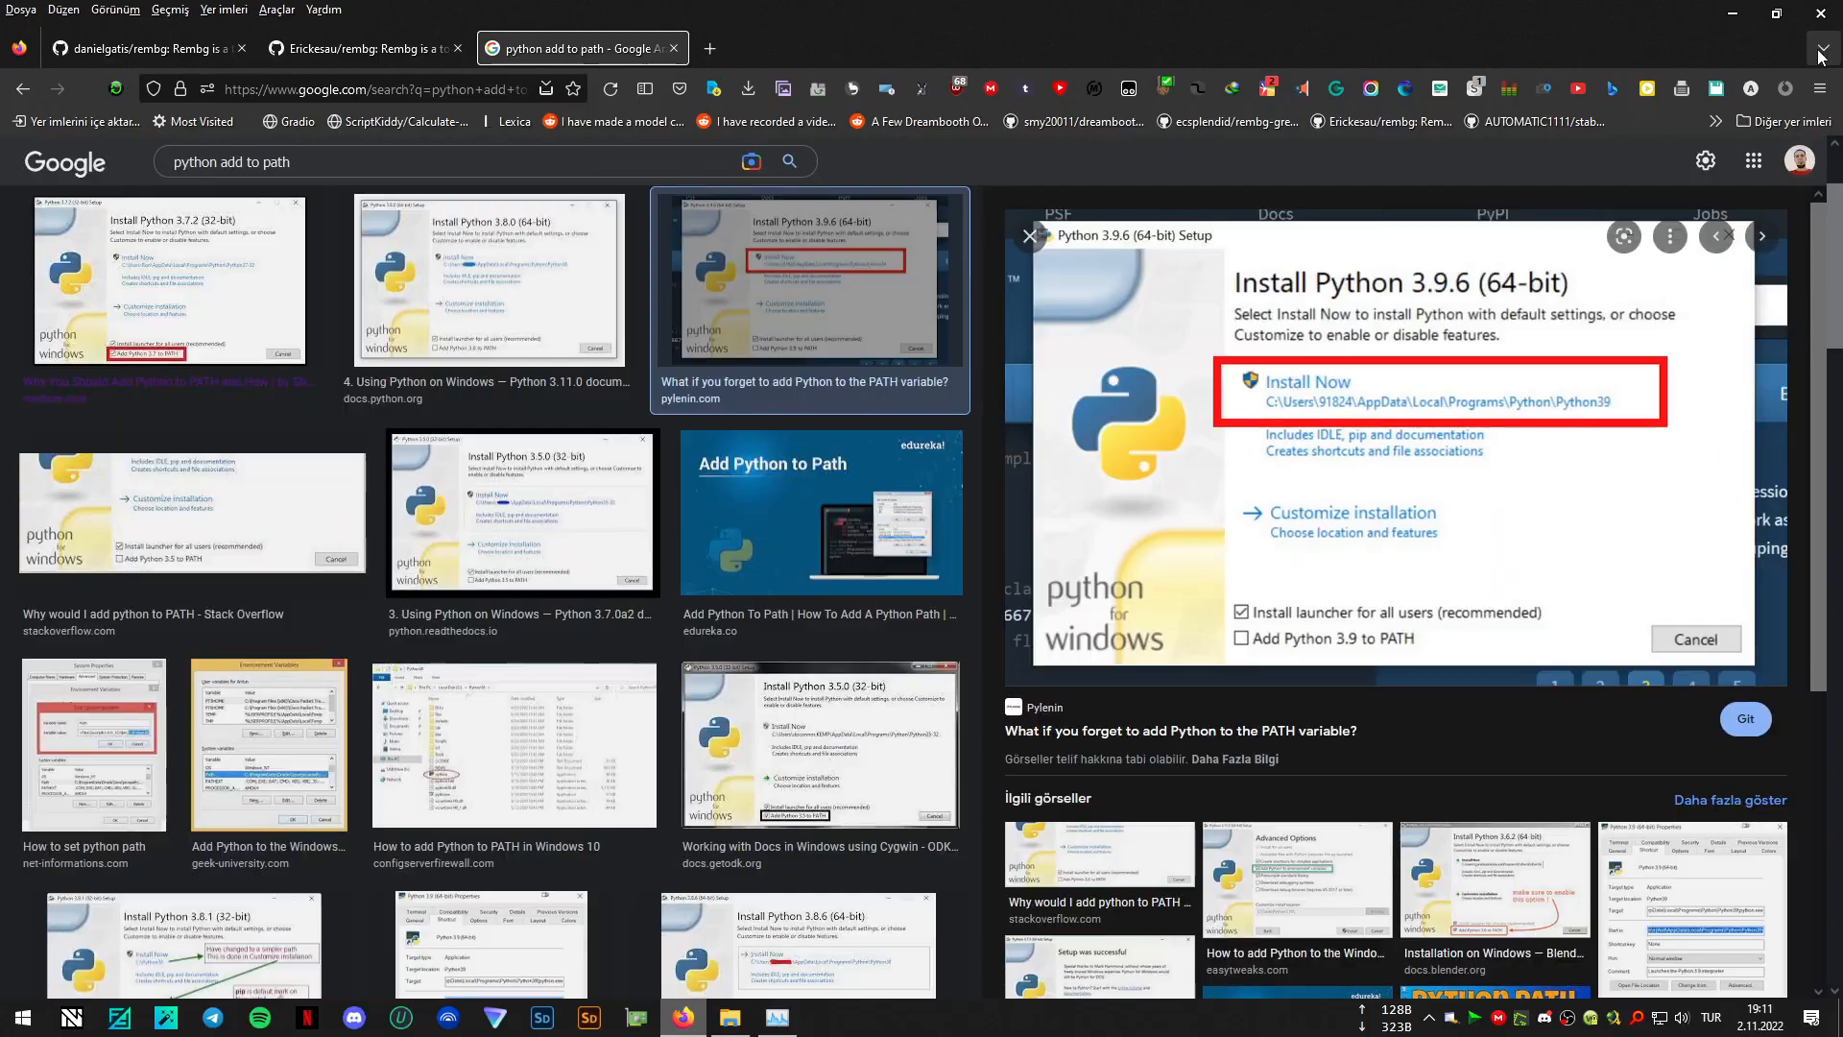
click(1733, 13)
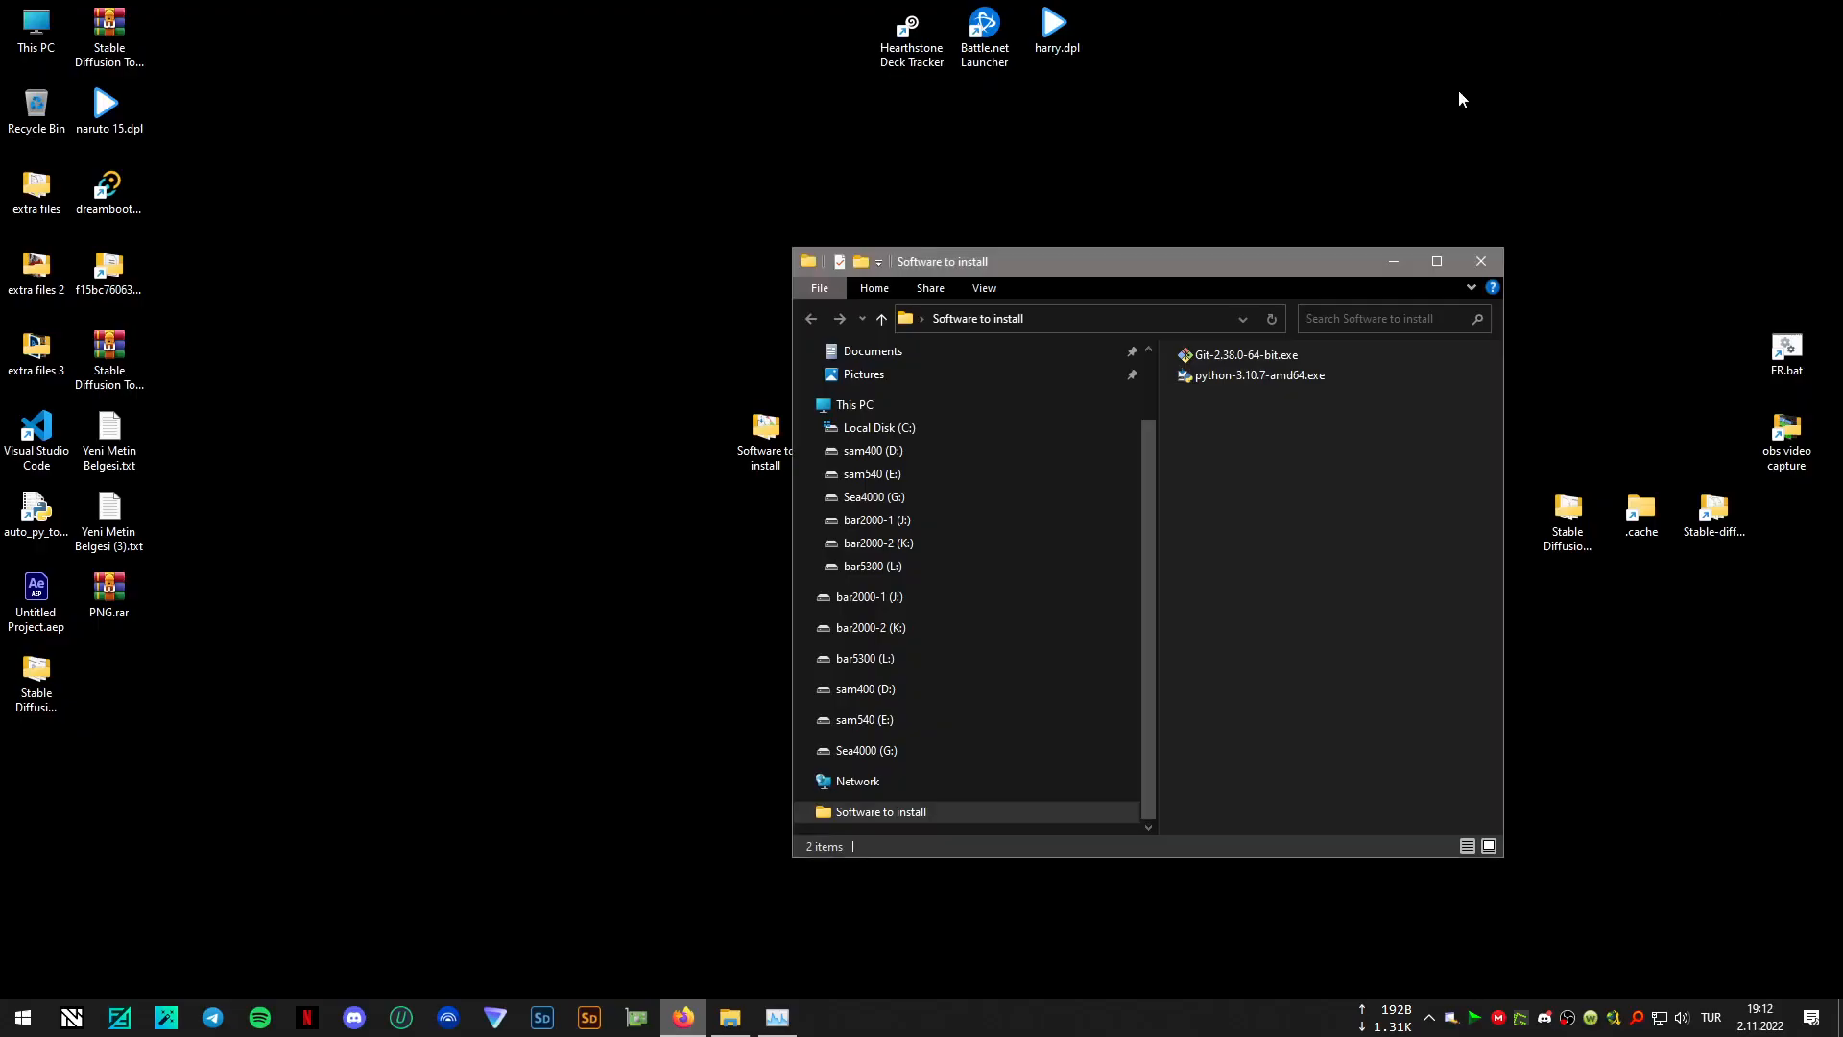
- Minimise the "Software to install" window and open the desktop folder "remove background" in a maximised window
click(1393, 266)
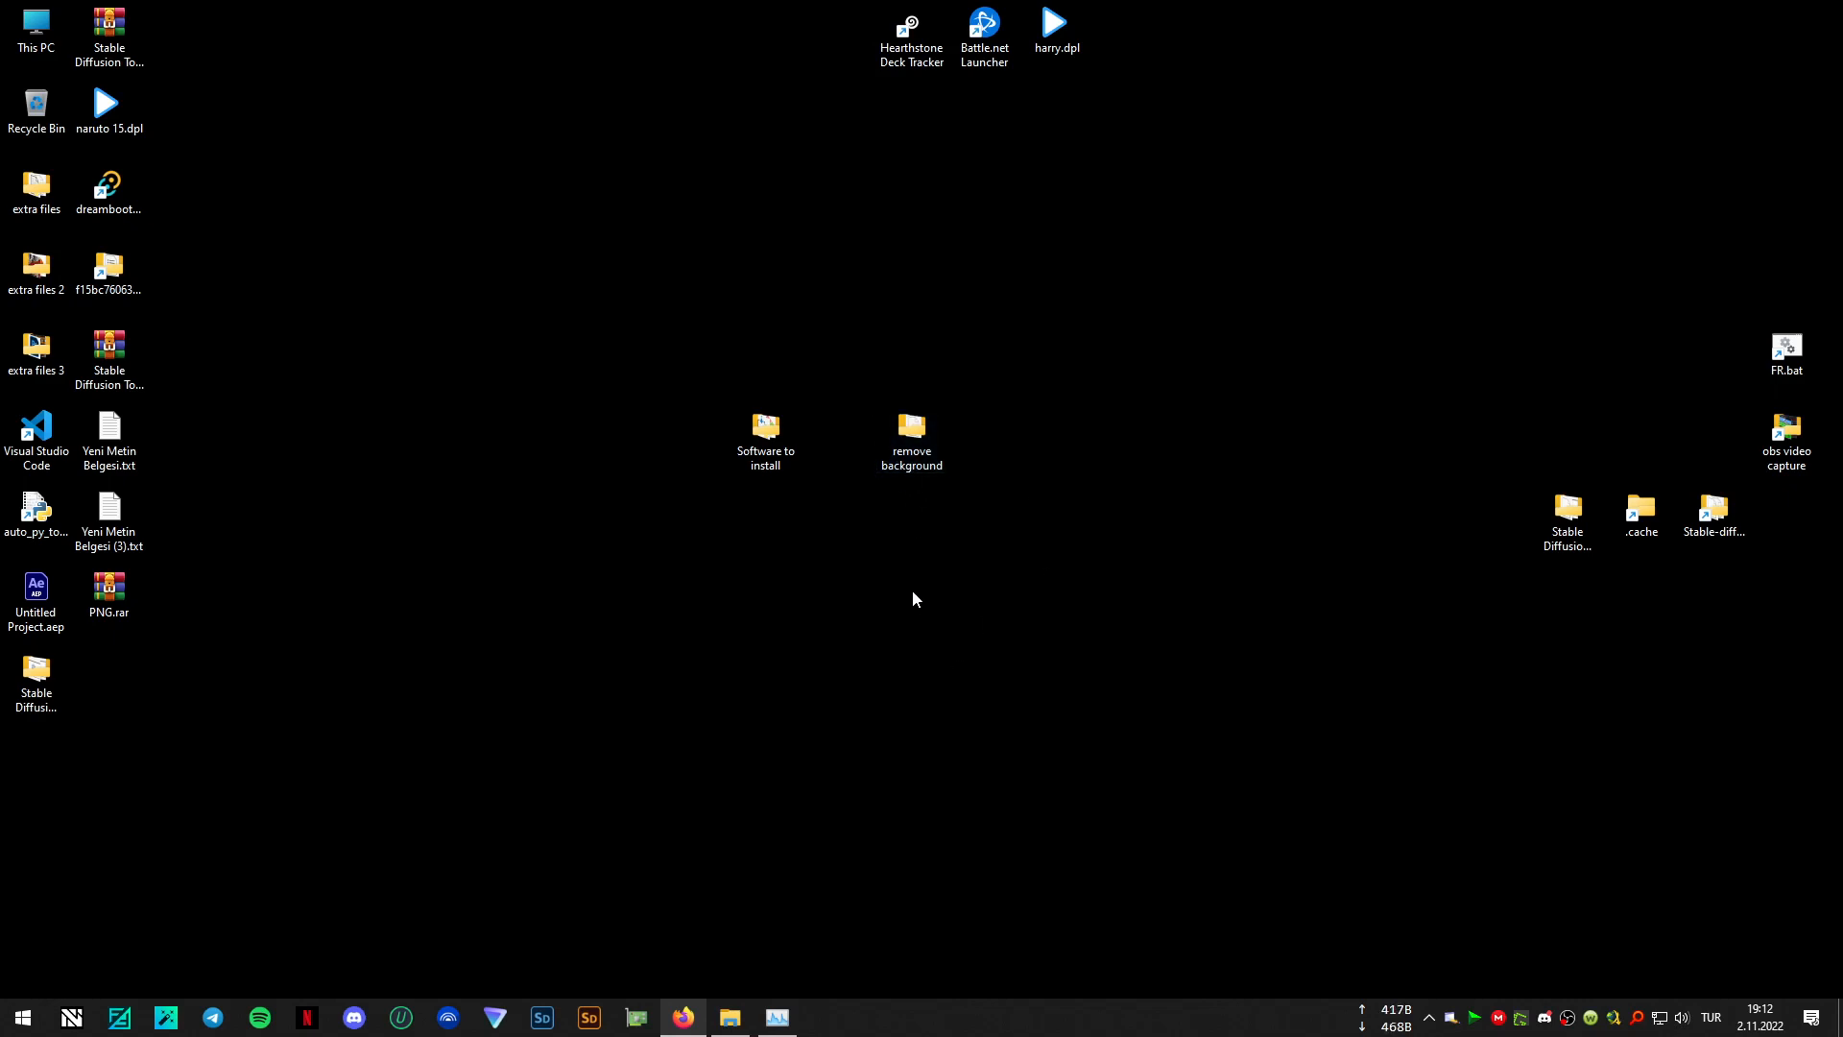
double_click(914, 436)
click(1461, 284)
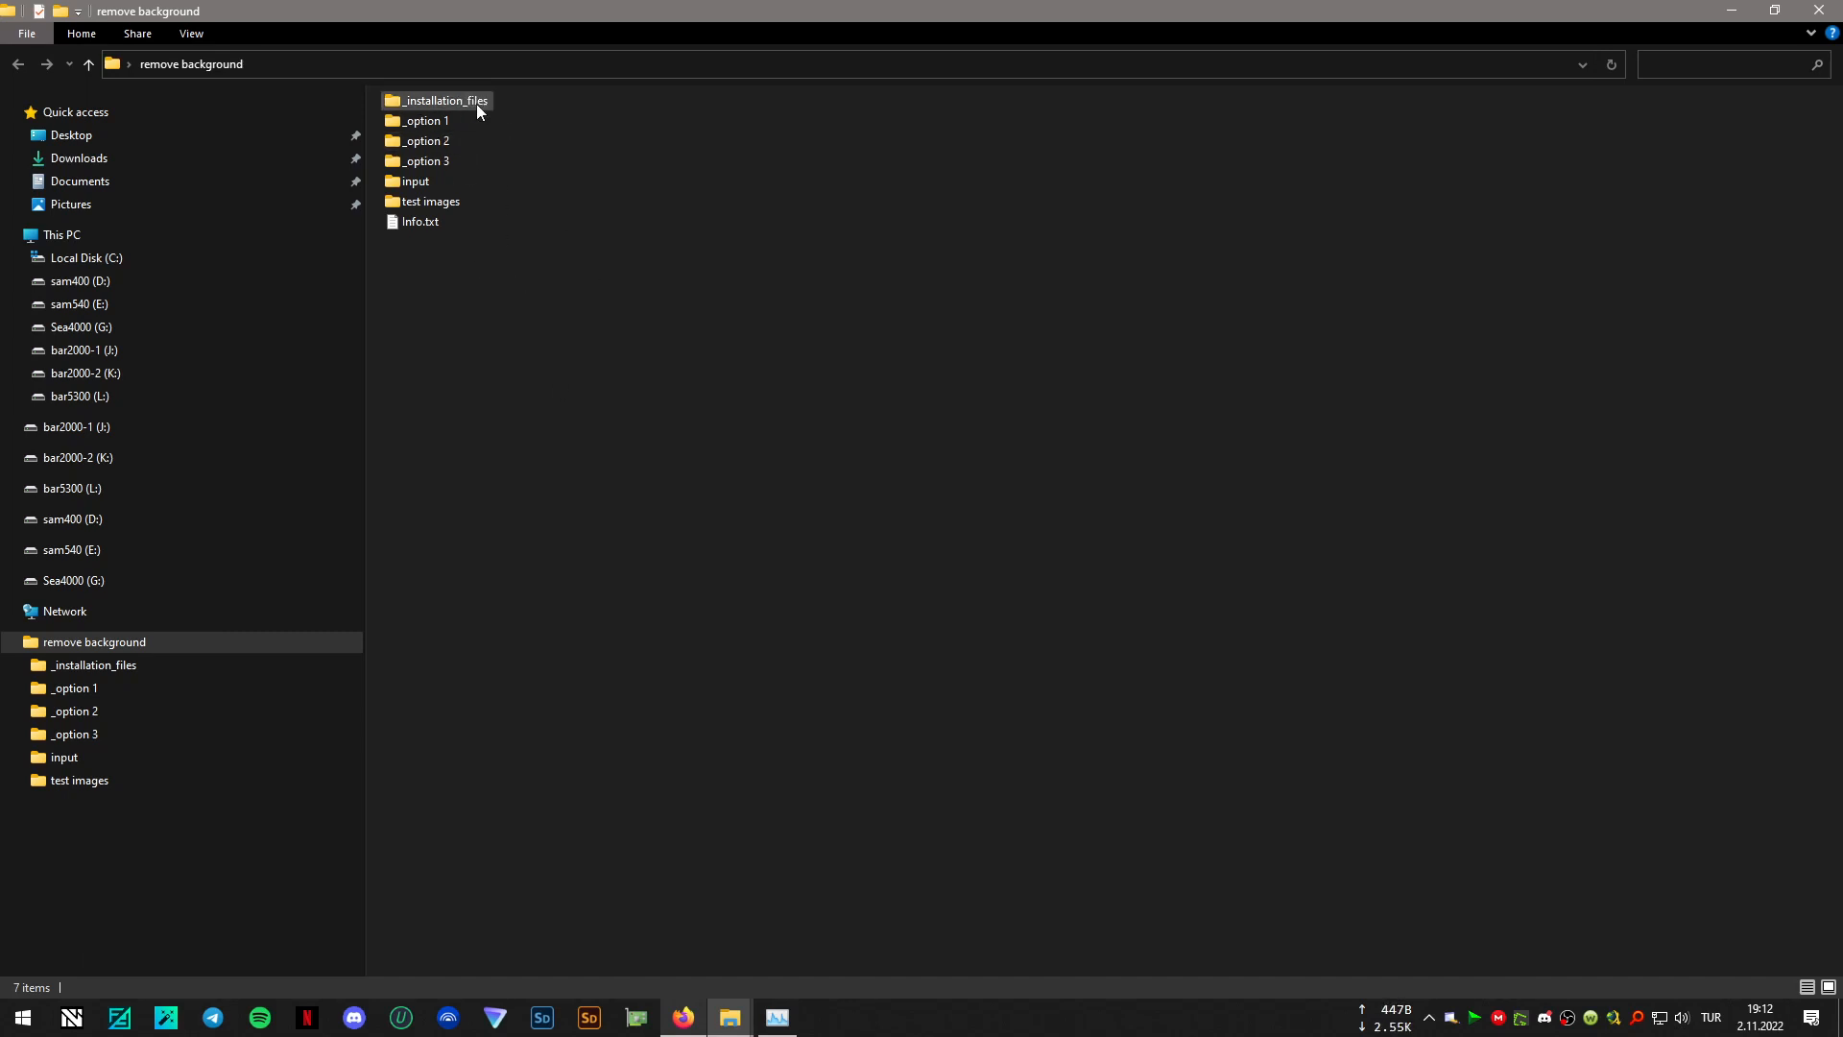
- Copy rembg_backup, 01_install.bat and 01_restore_rembg_backup.bat from the _installation_files folder into the "remove background" folder
mouse_move(471, 112)
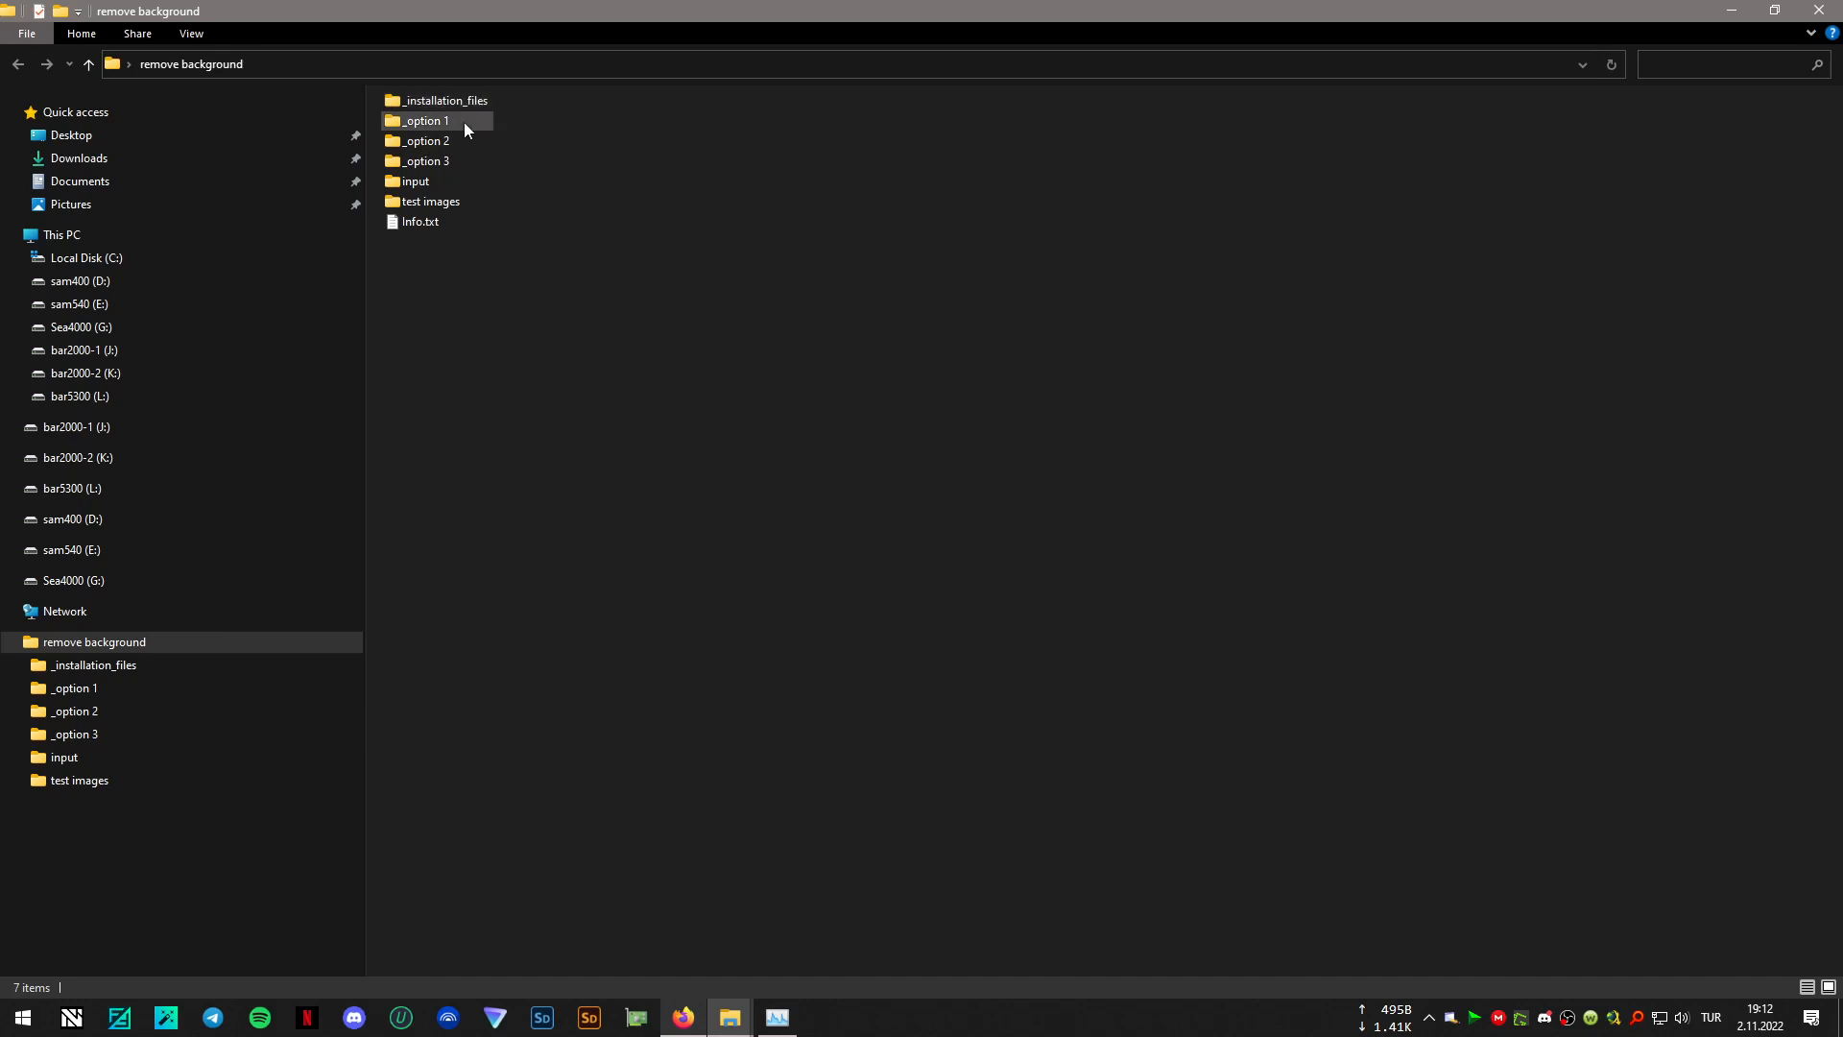
mouse_move(416, 108)
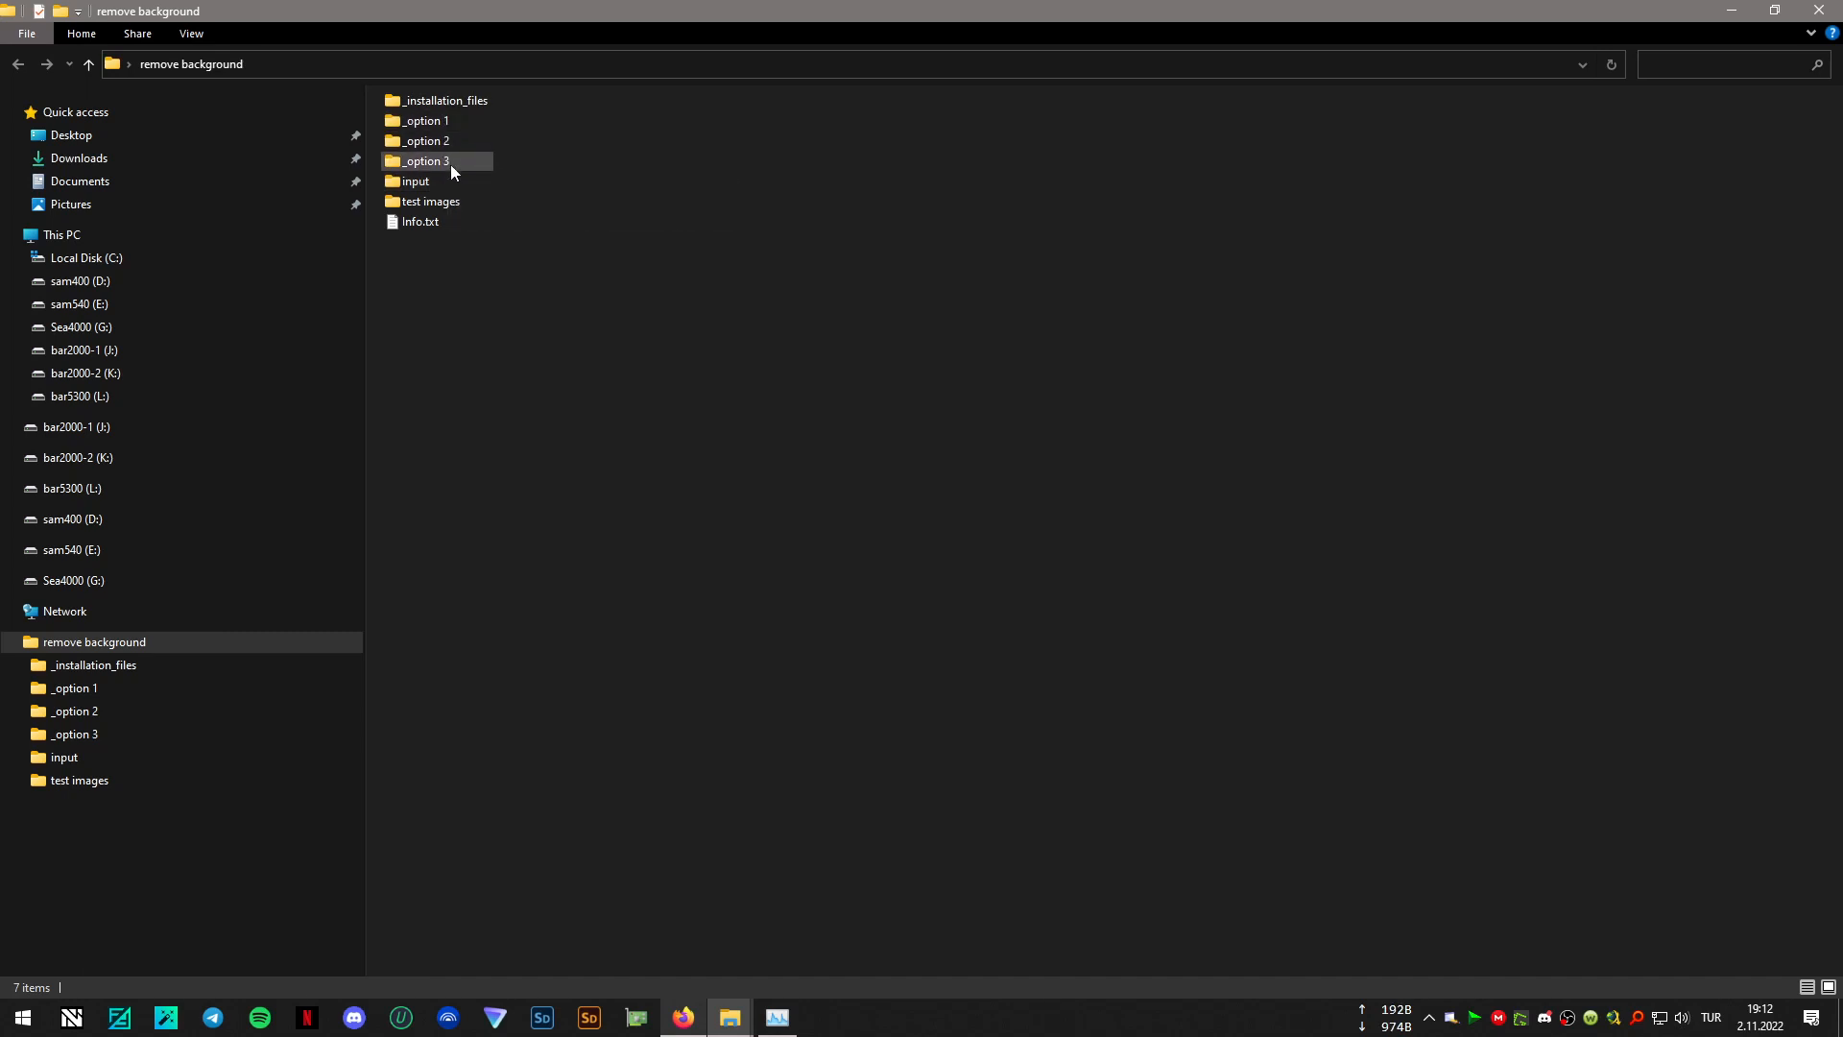
double_click(449, 100)
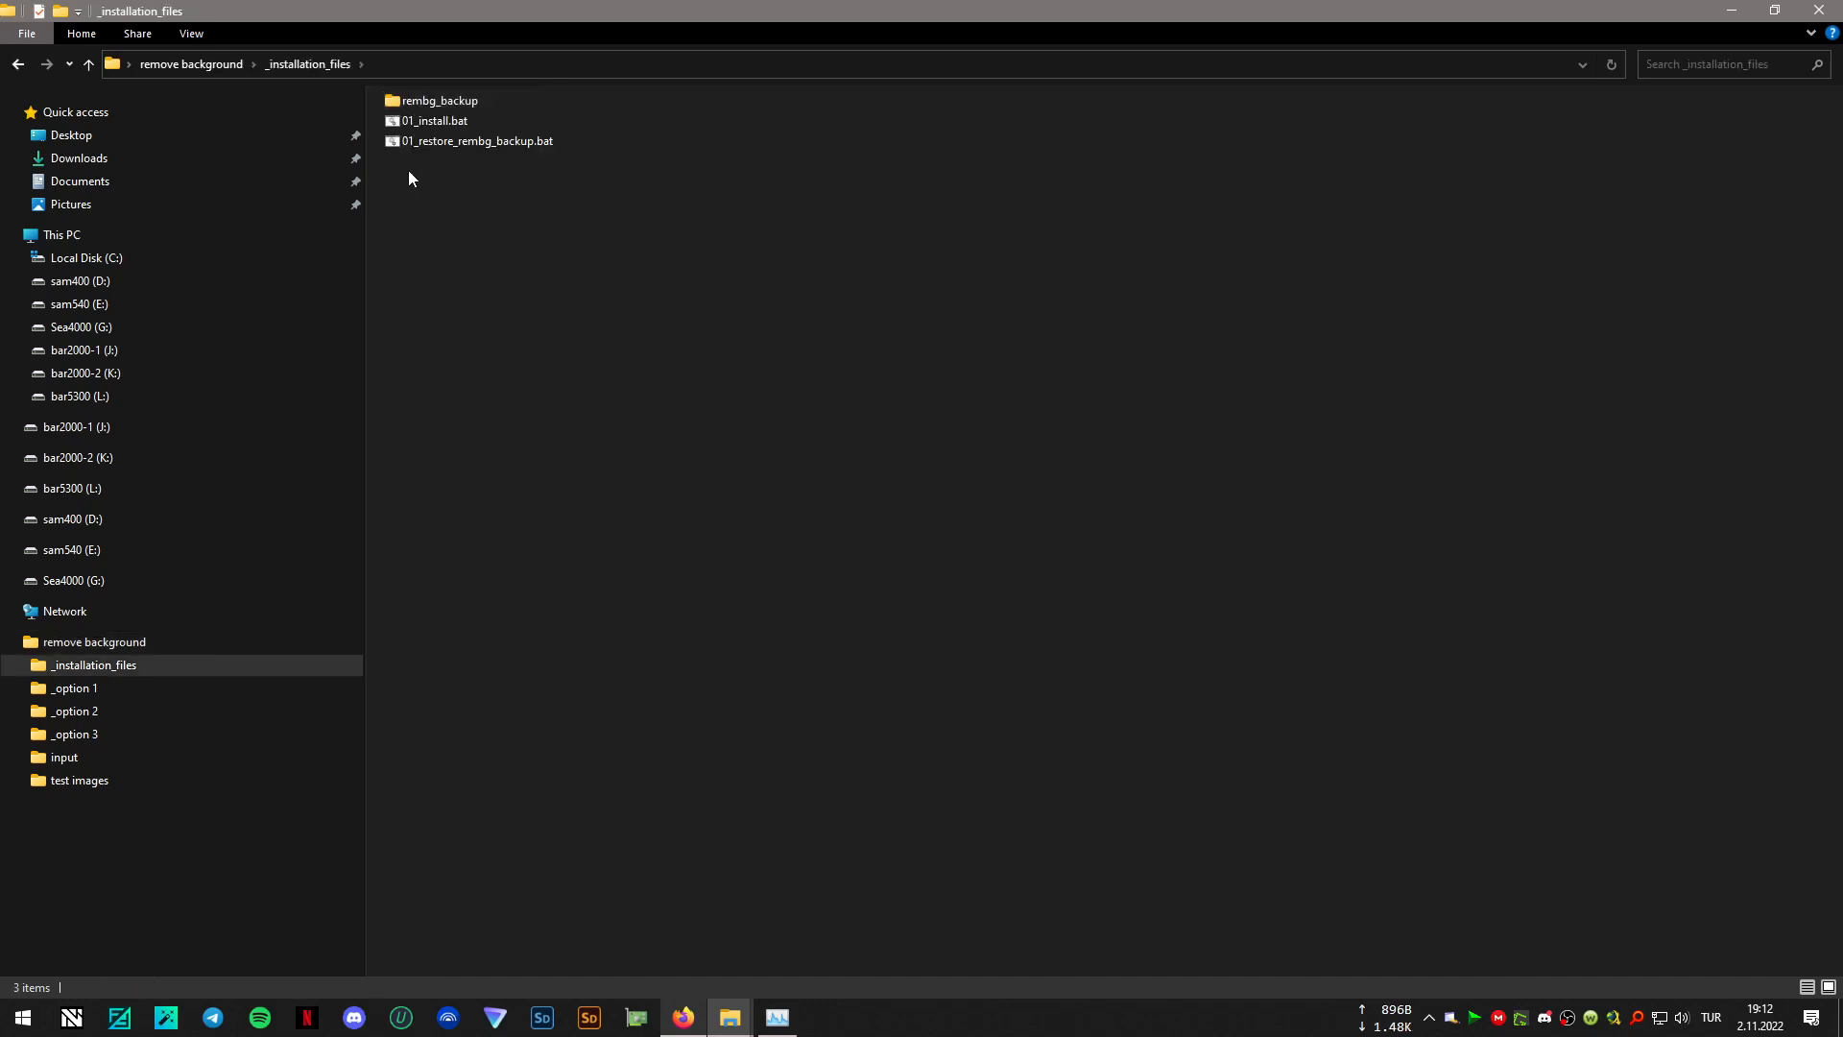
drag(491, 192, 435, 94)
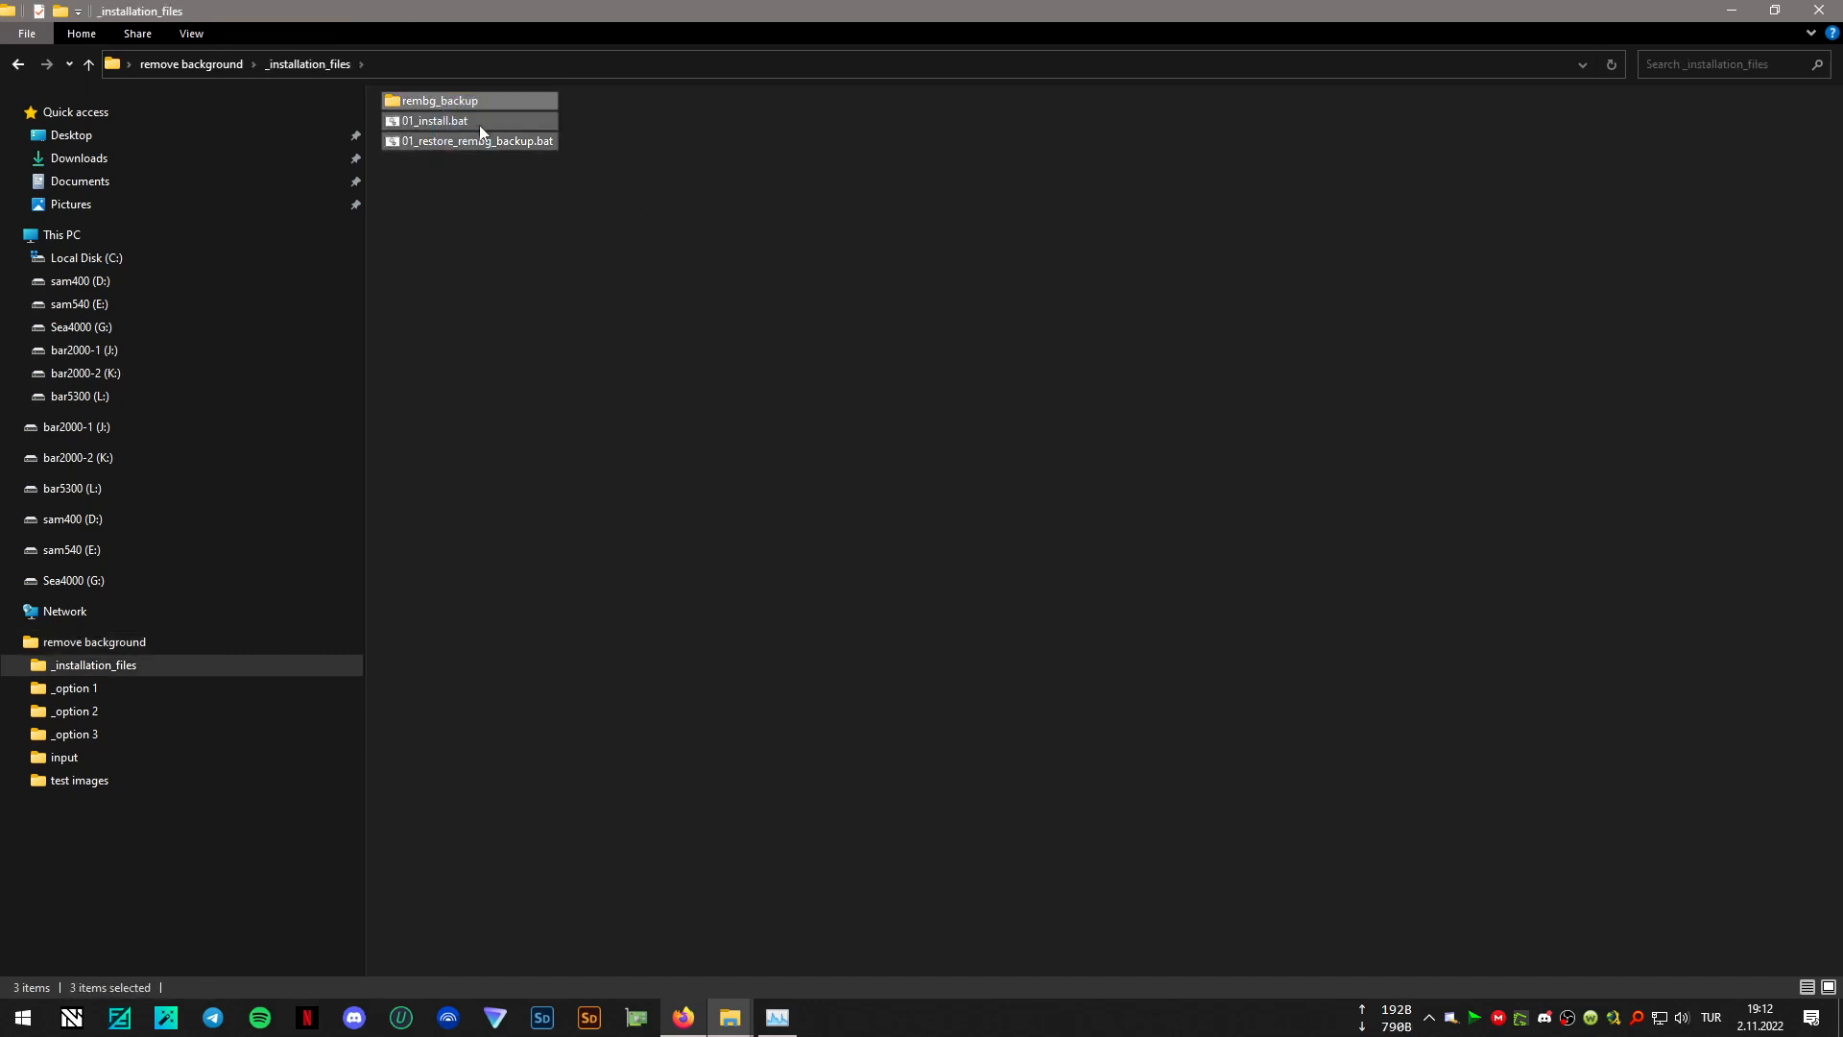
right_click(436, 94)
click(500, 467)
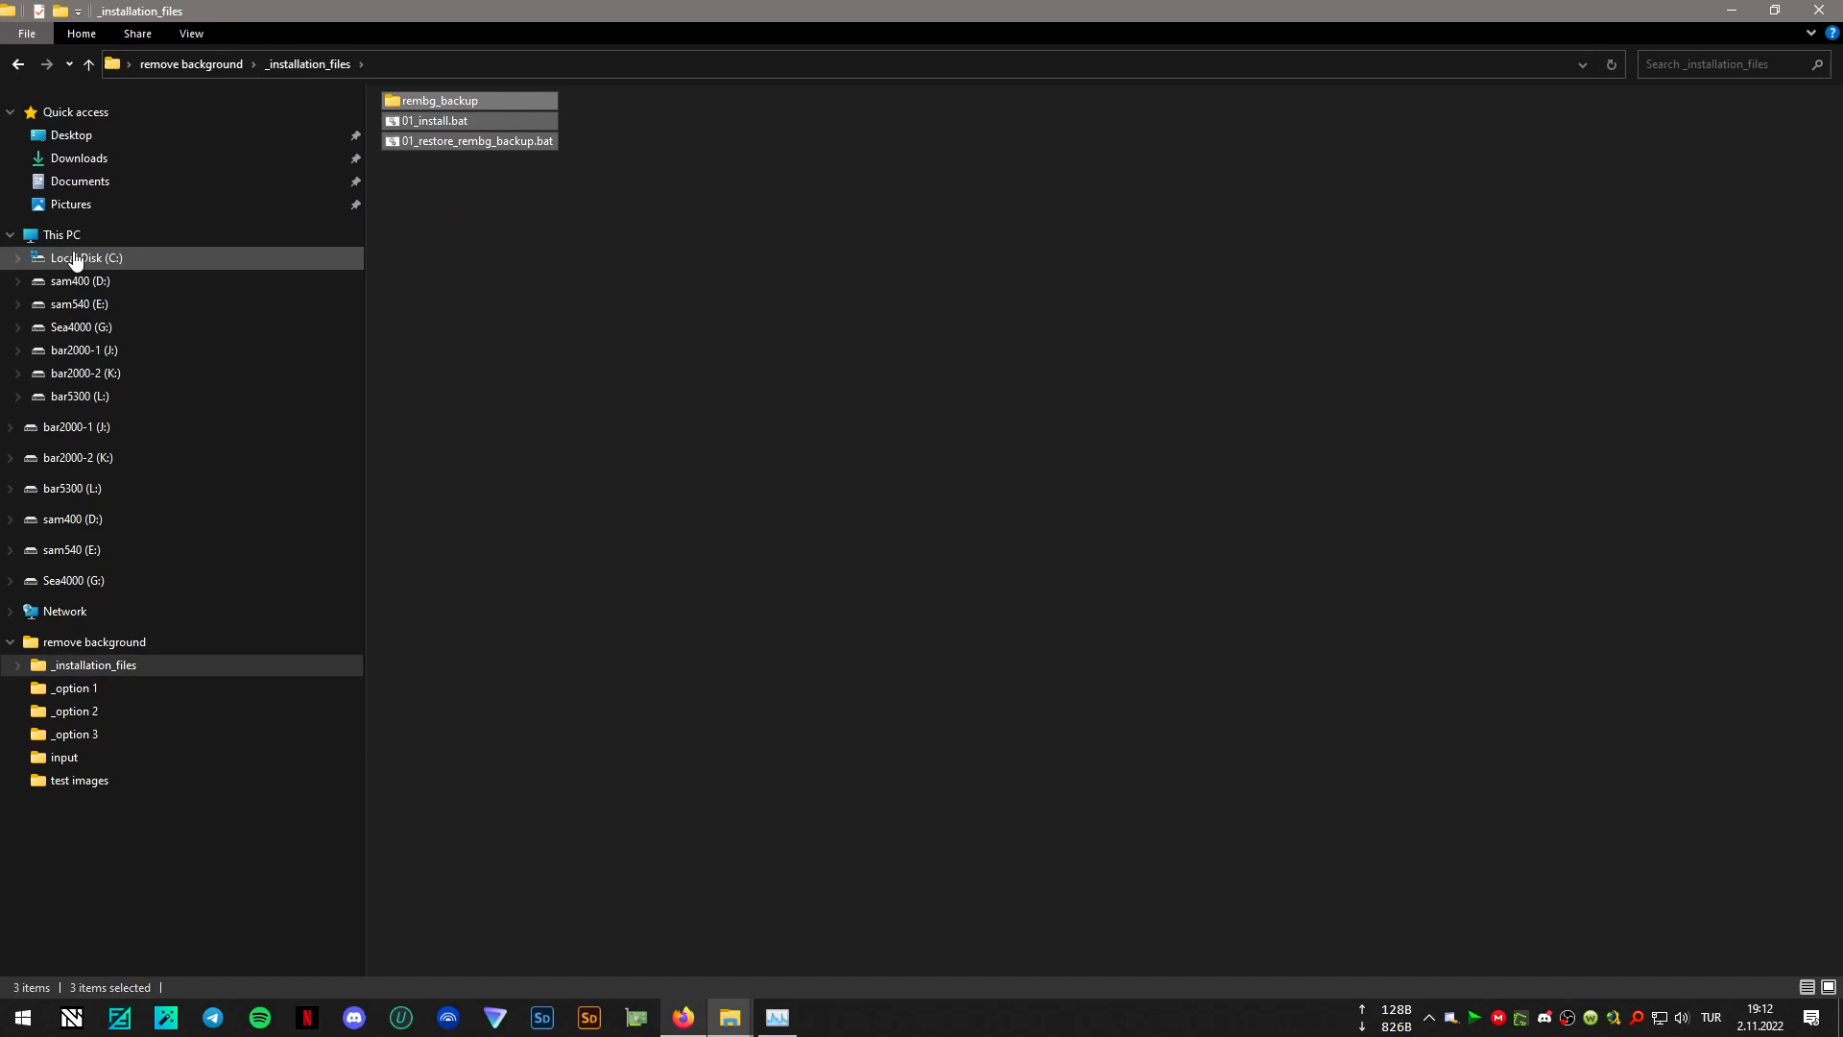
click(19, 69)
right_click(624, 435)
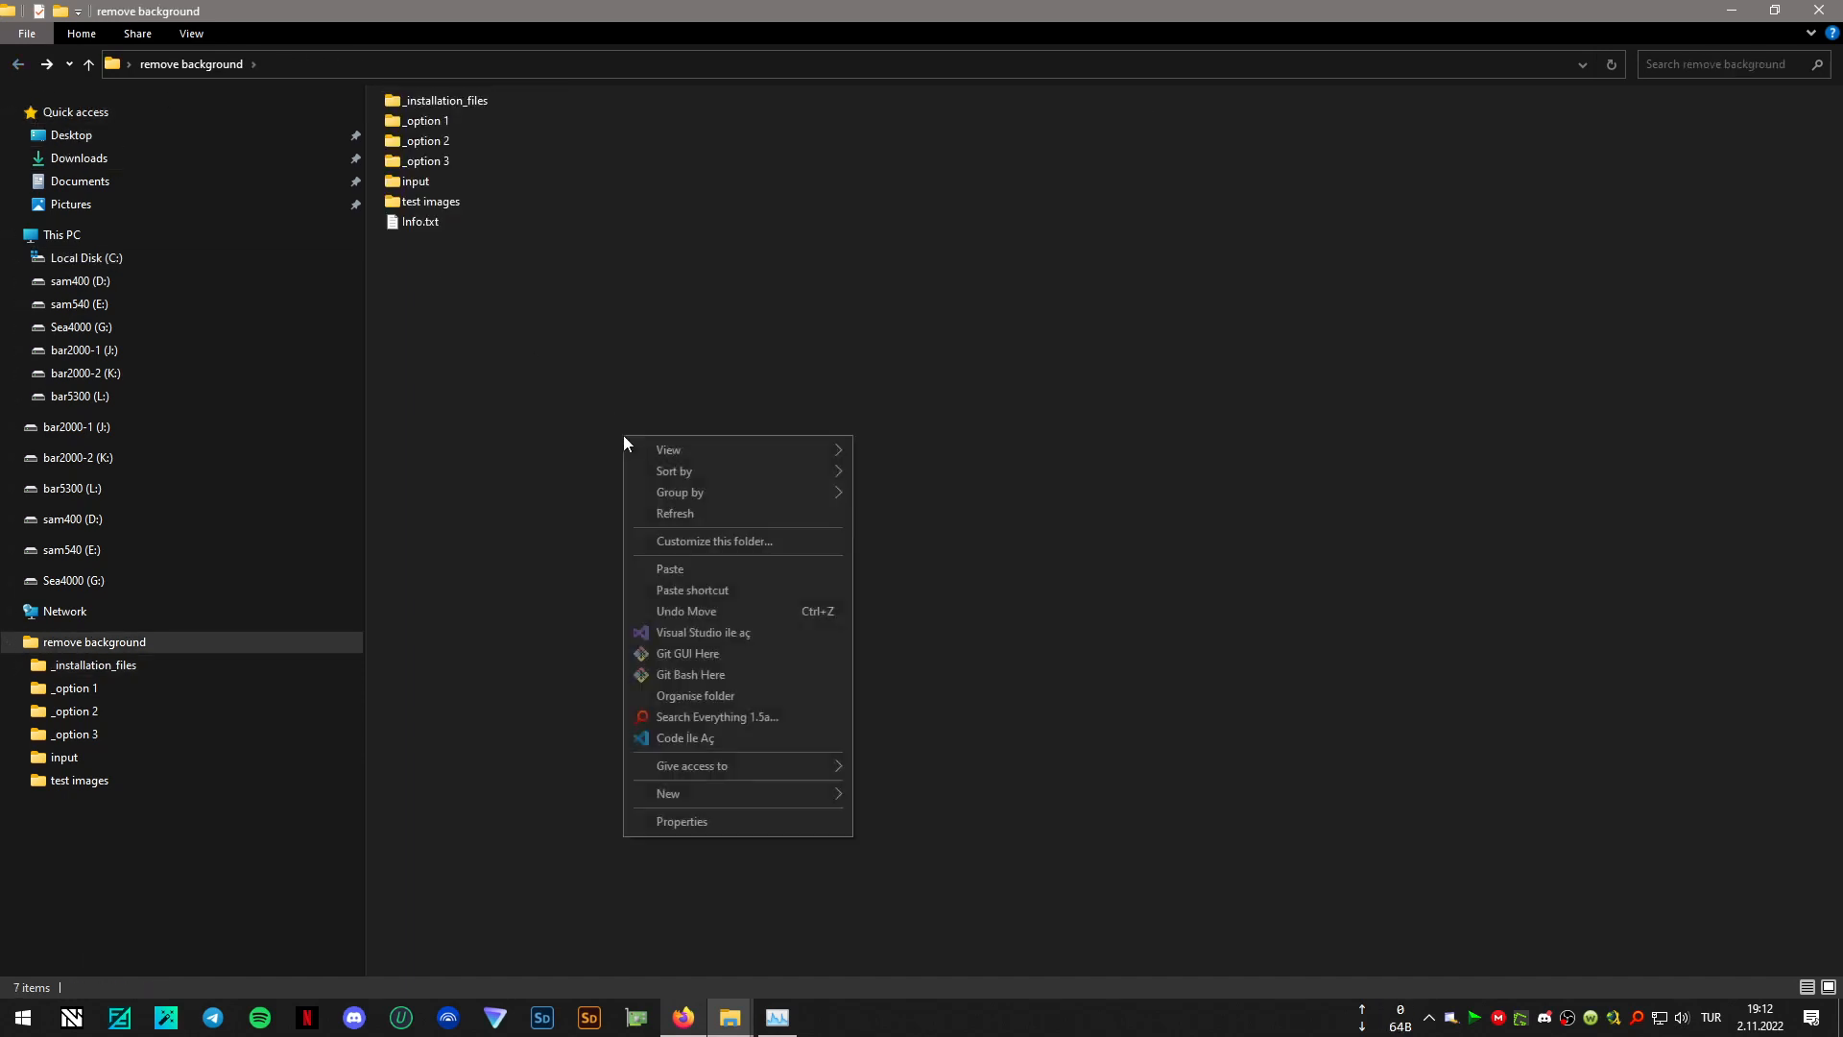
click(714, 569)
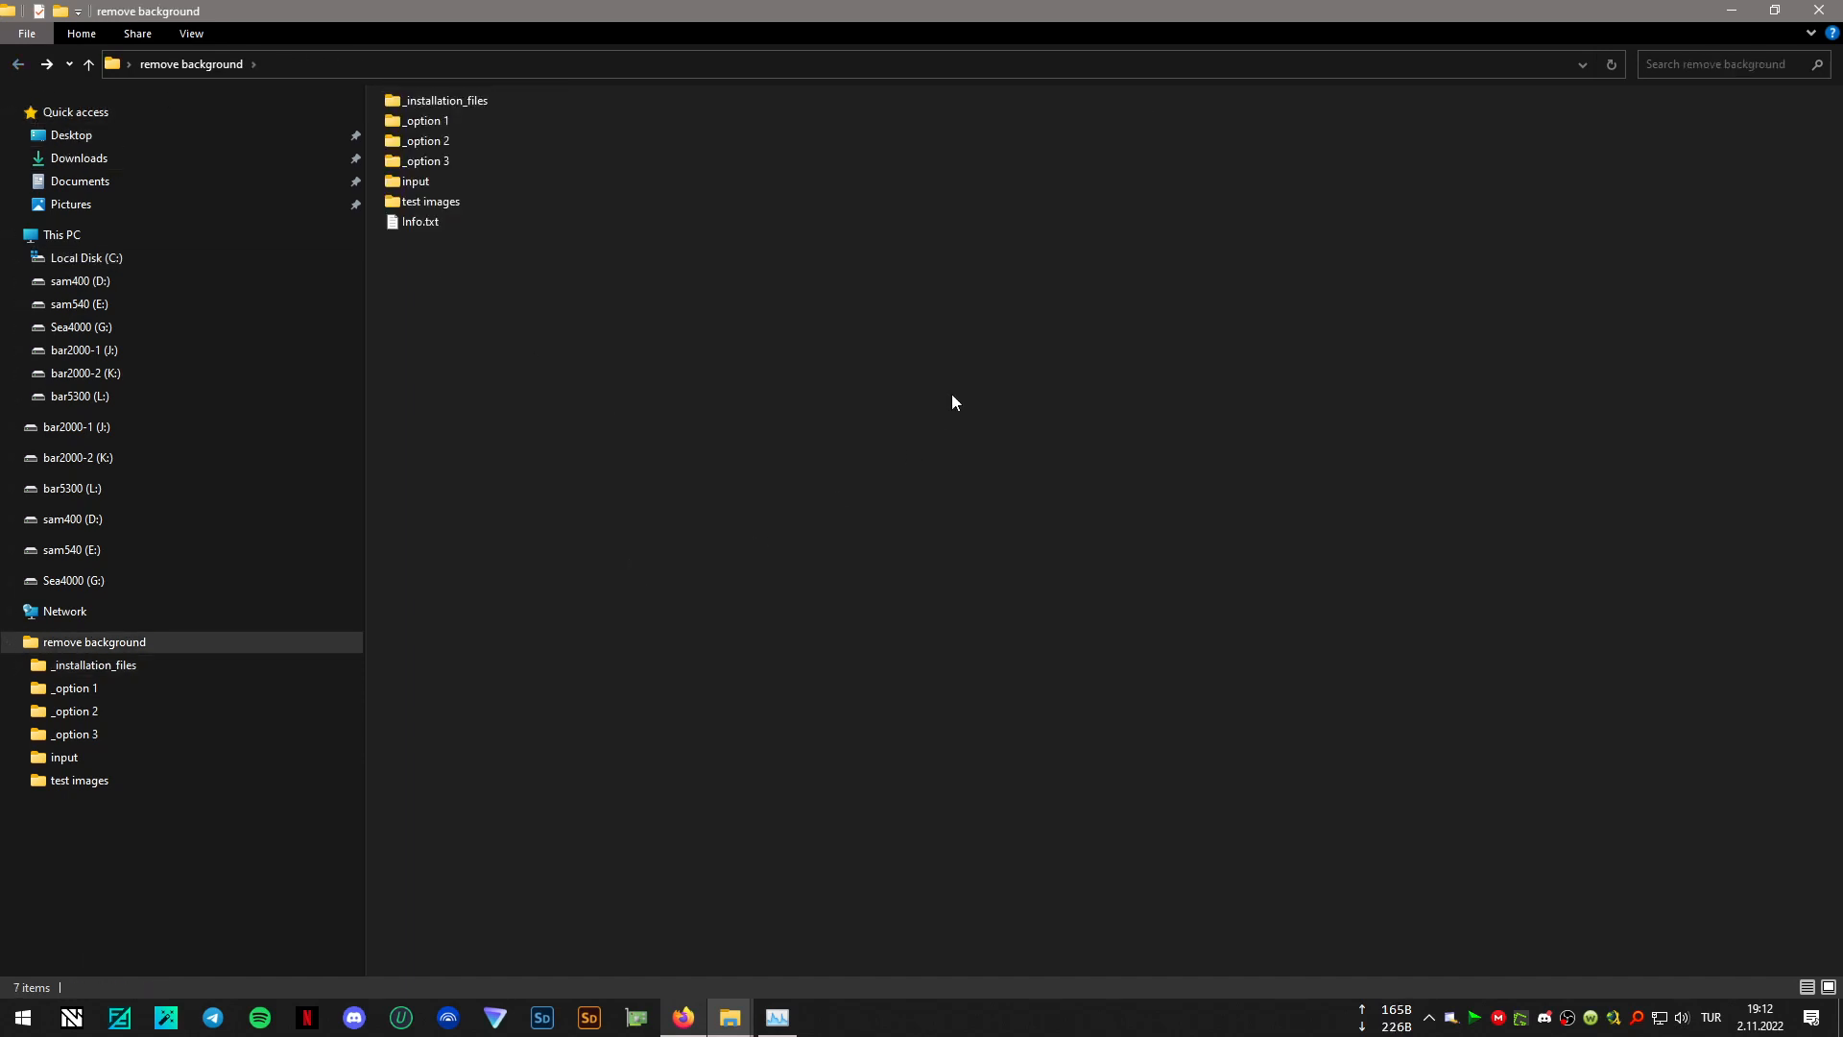
- Run 01_install.bat from the "remove background" folder and move its console window clear of the file list to follow the installation
click(587, 437)
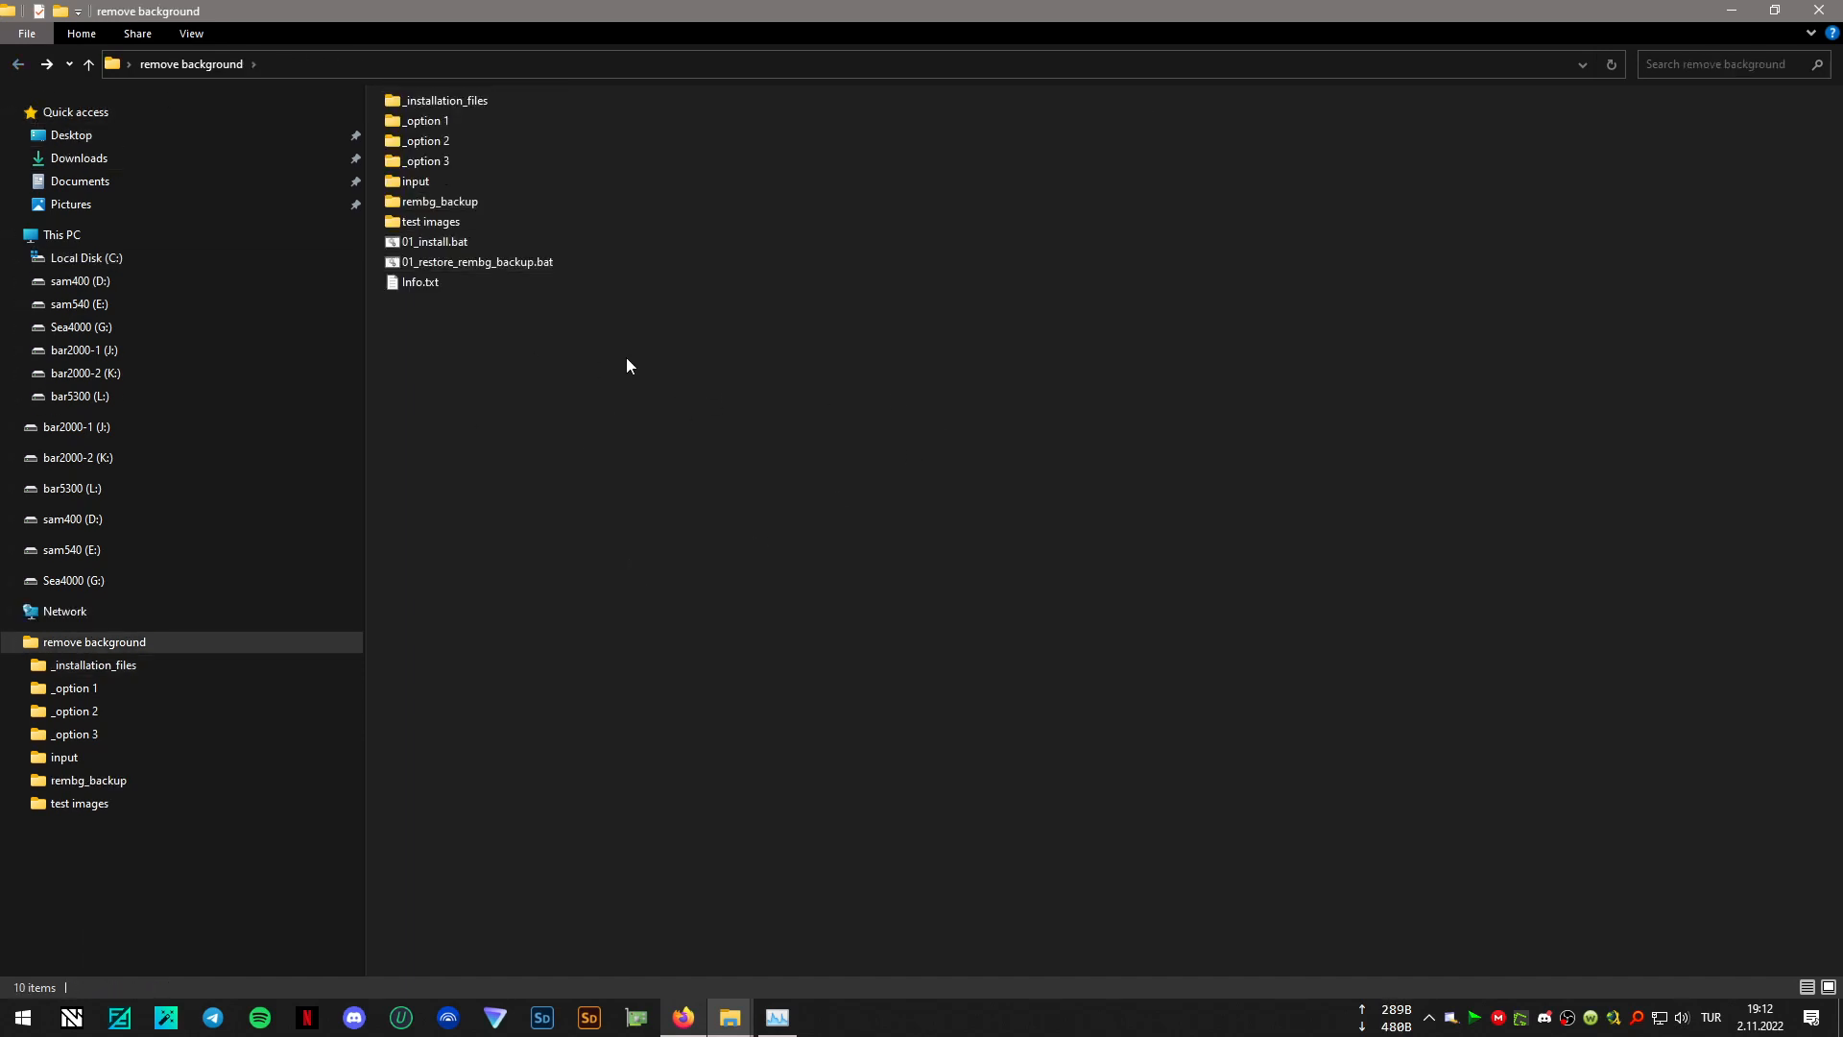
double_click(439, 242)
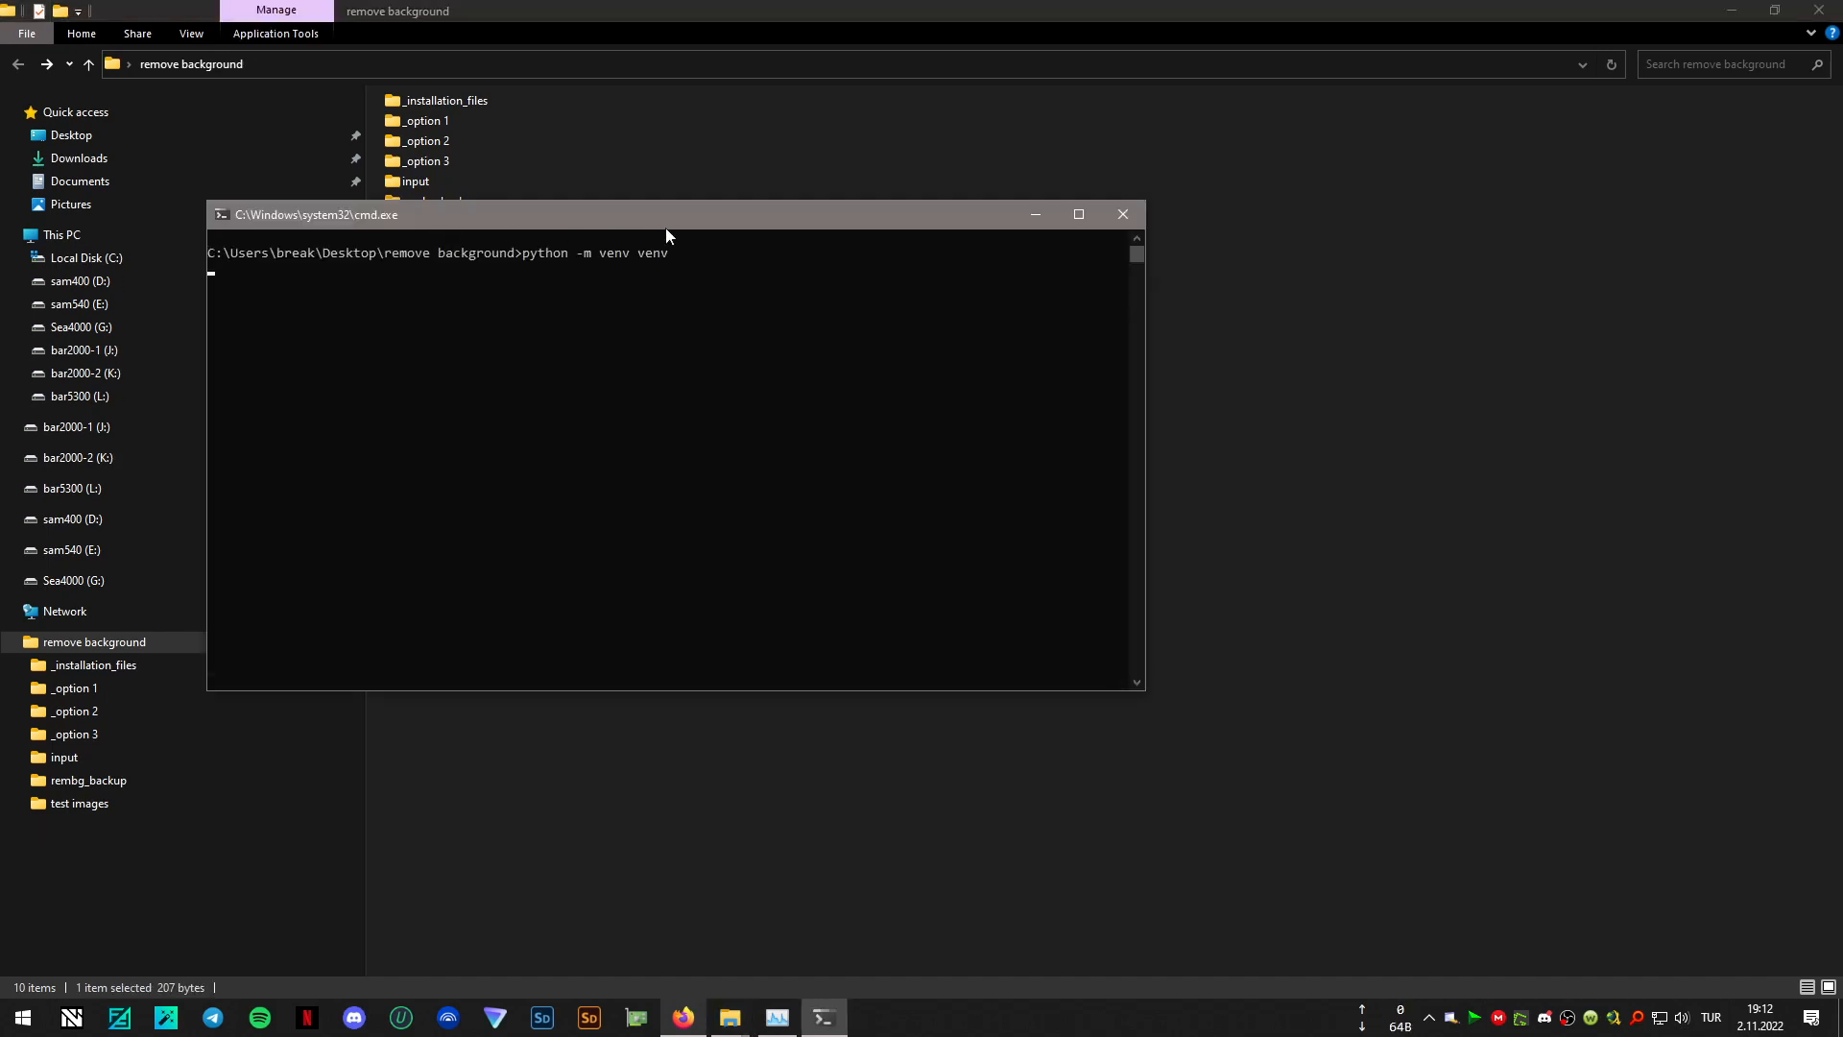
drag(665, 235, 1174, 384)
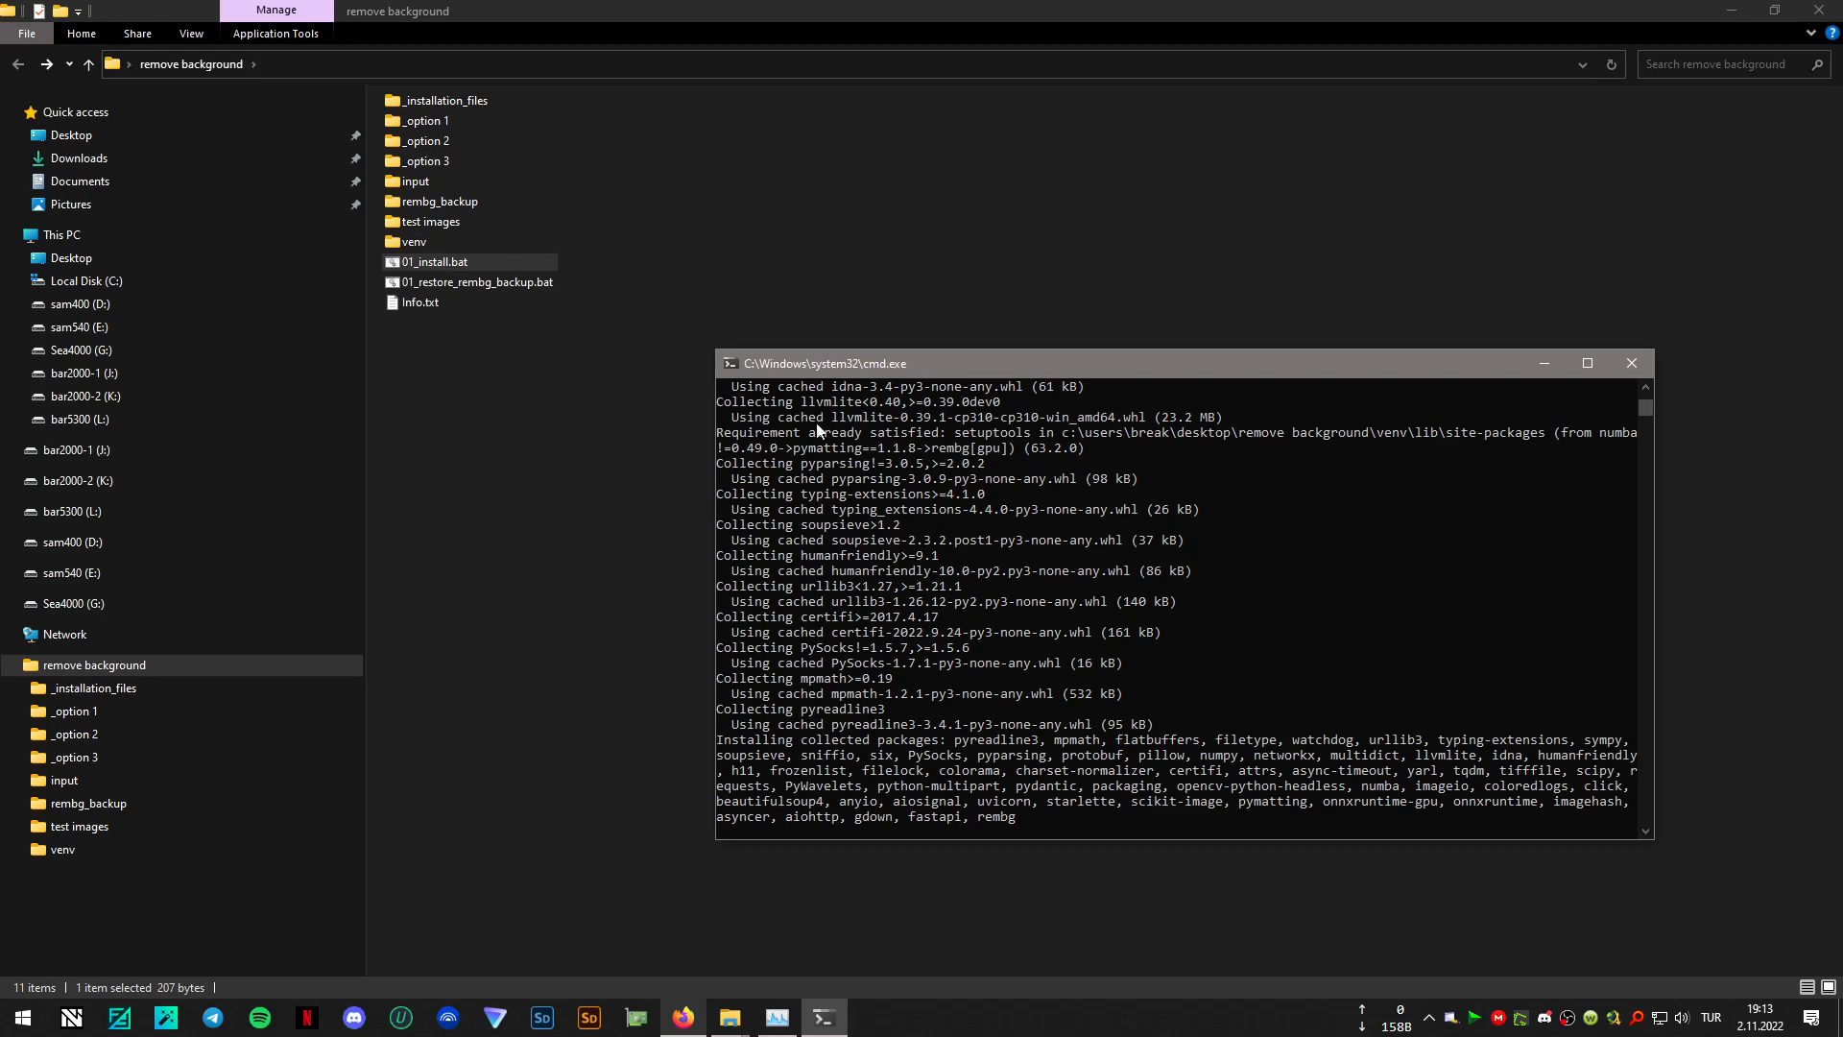
drag(975, 371, 884, 376)
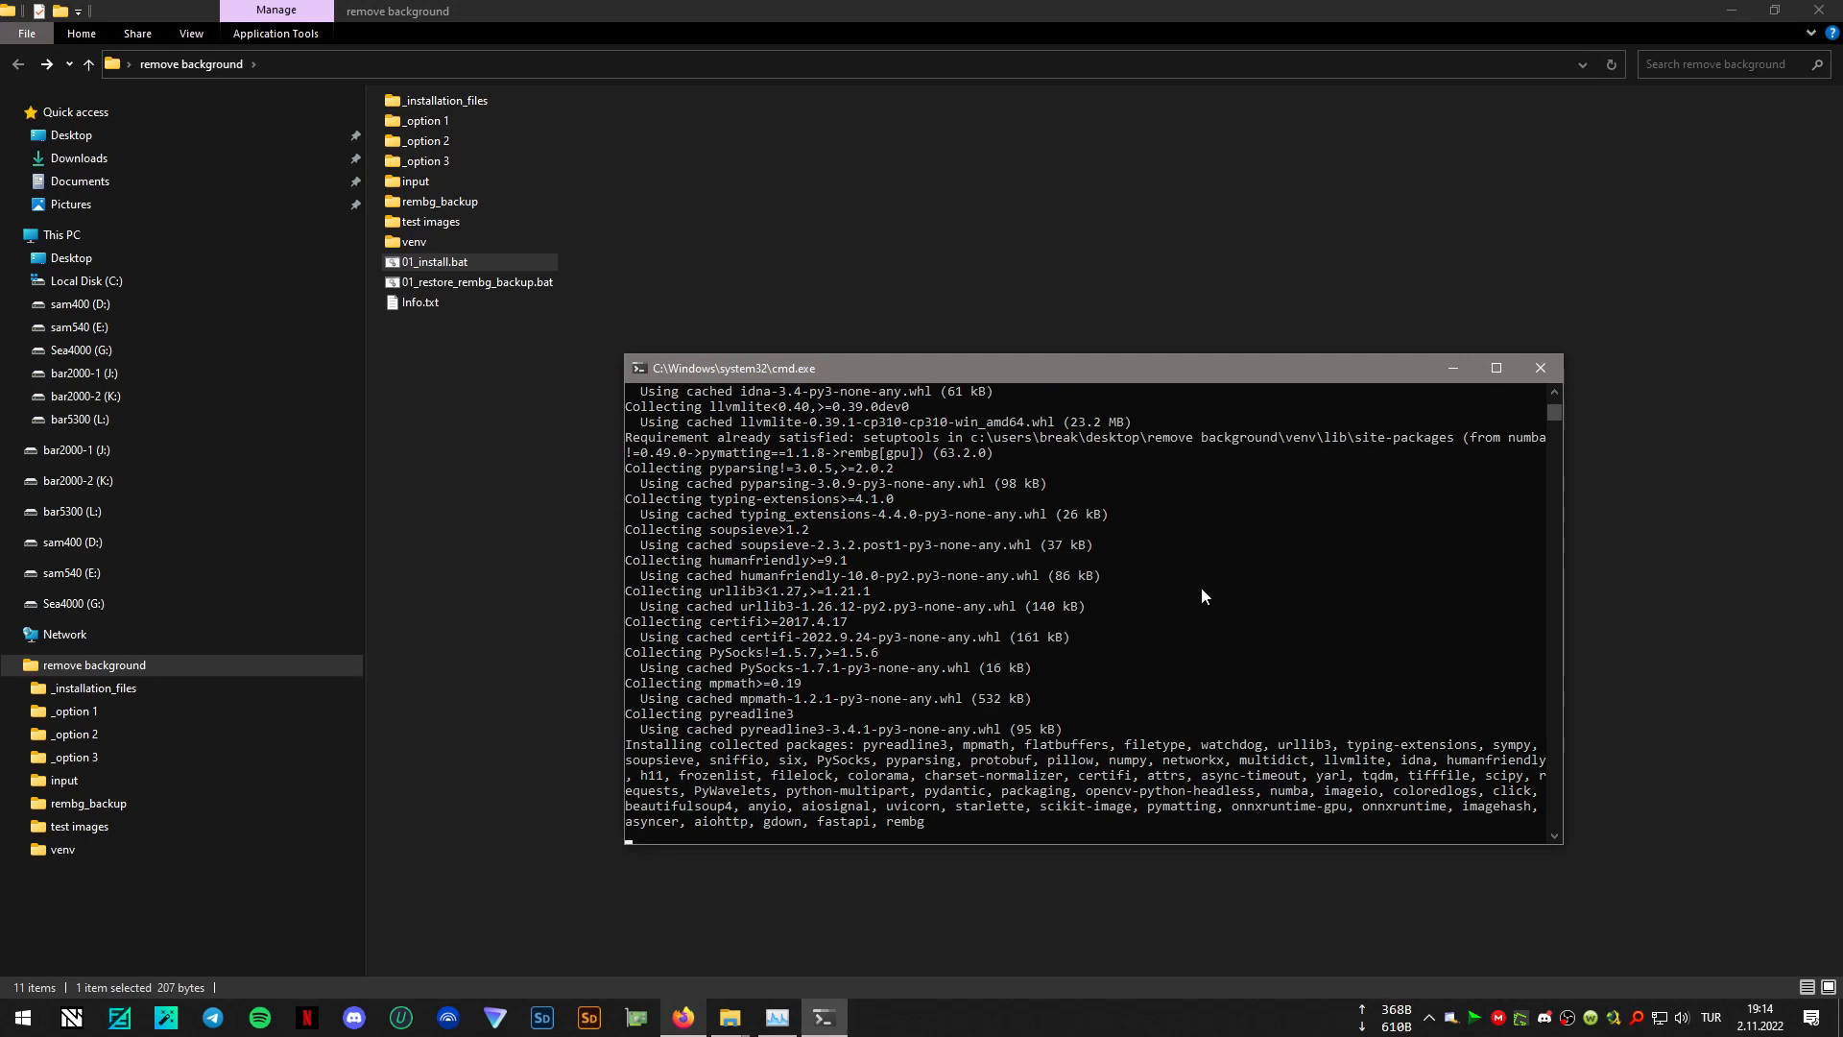
scroll(1136, 587, down, 2)
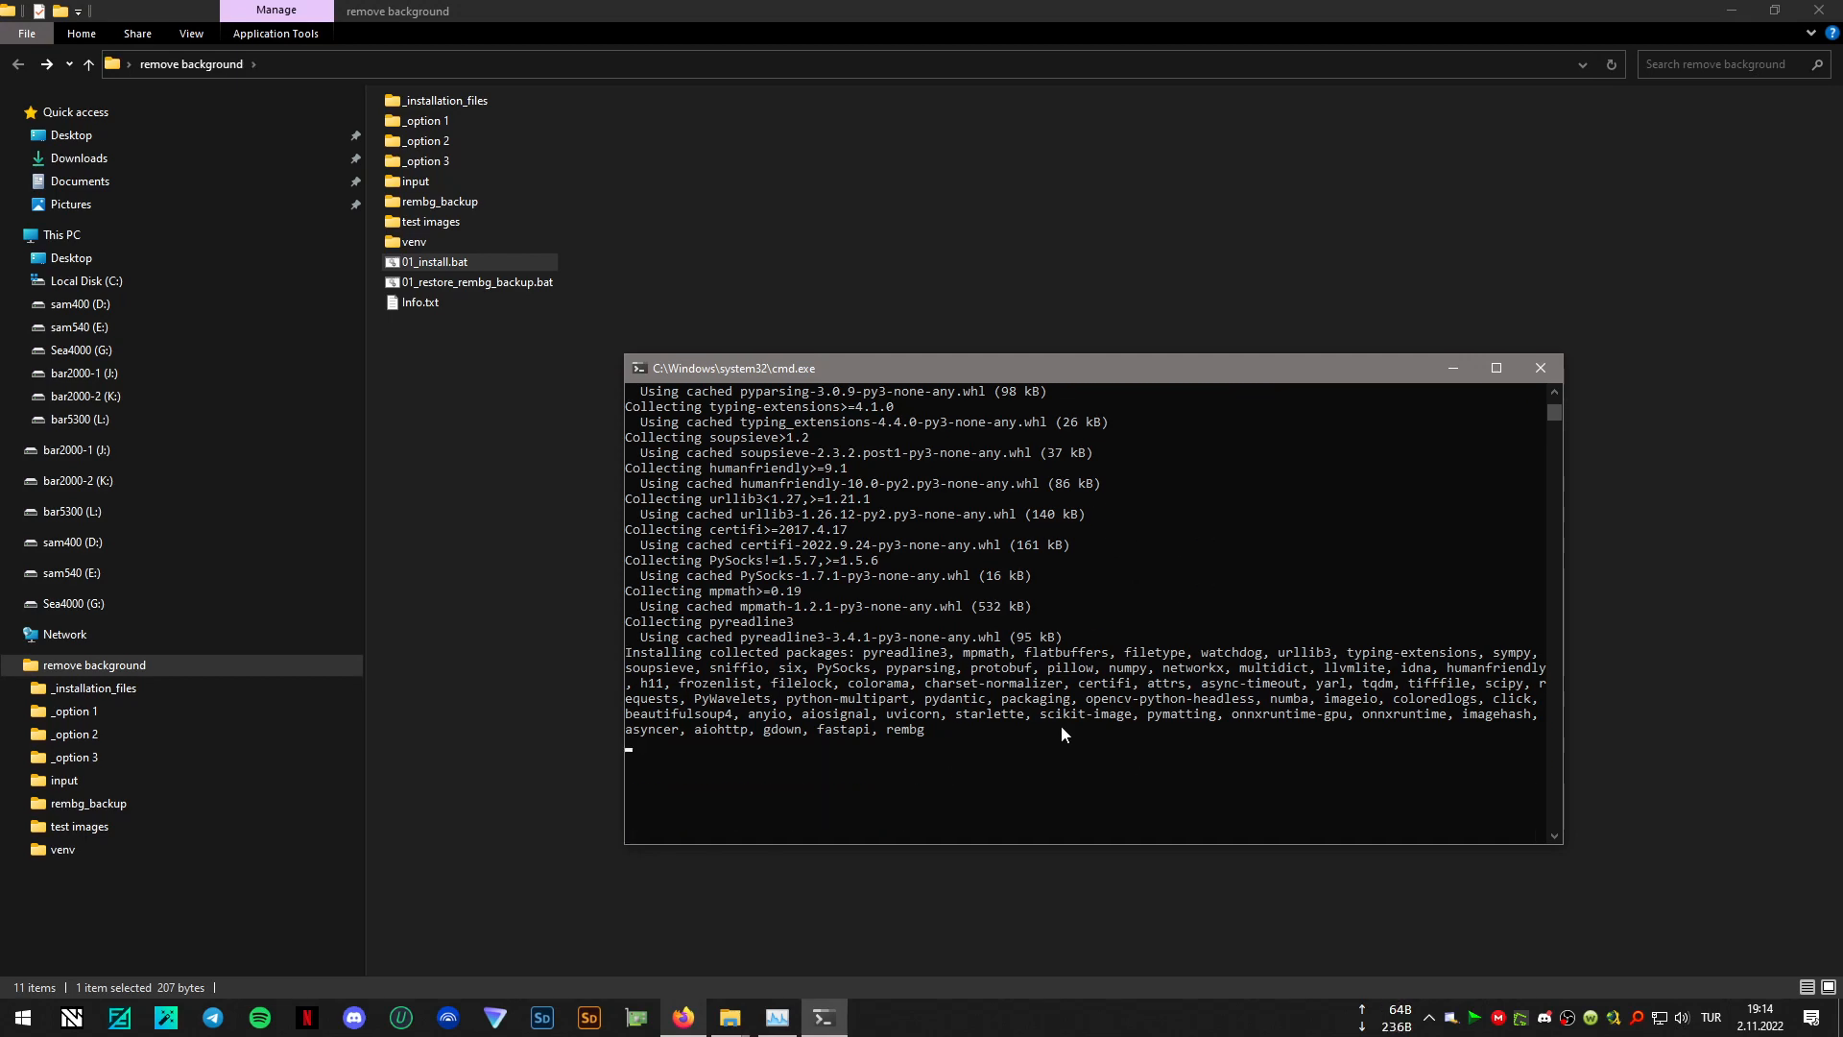
scroll(1056, 590, up, 2)
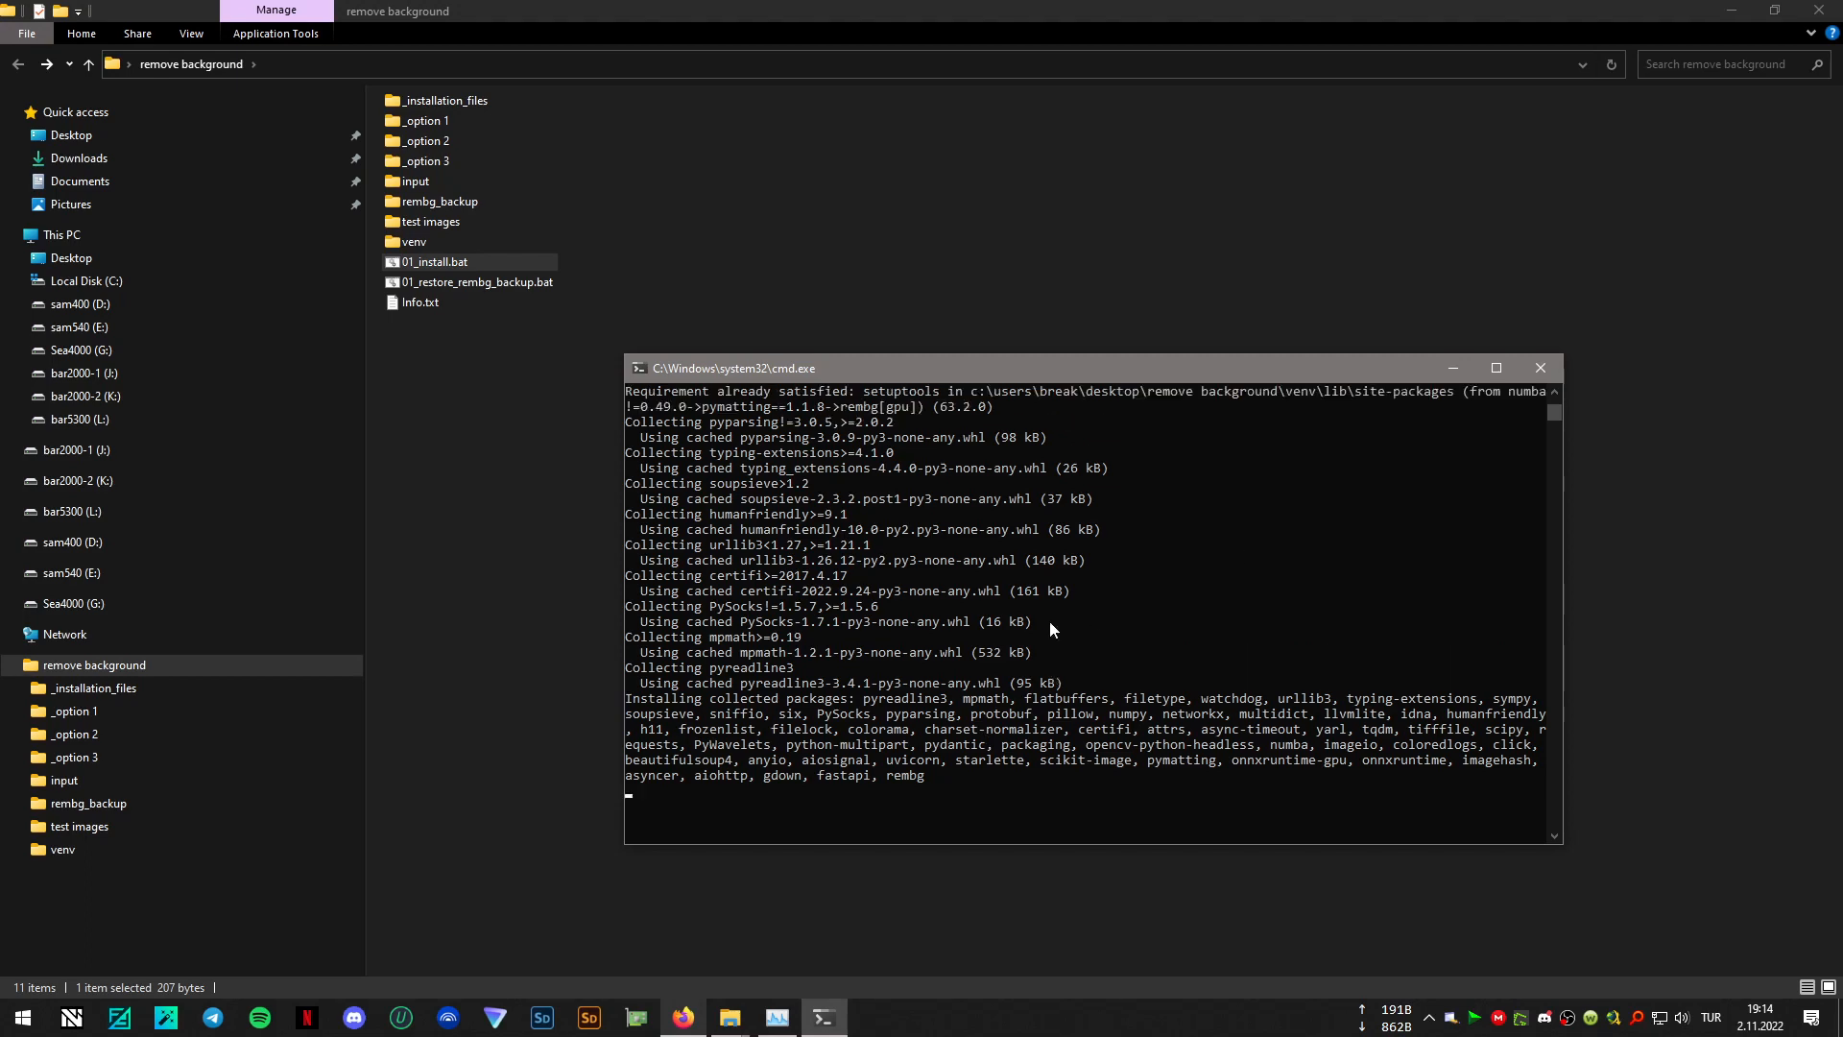
scroll(1050, 620, down, 2)
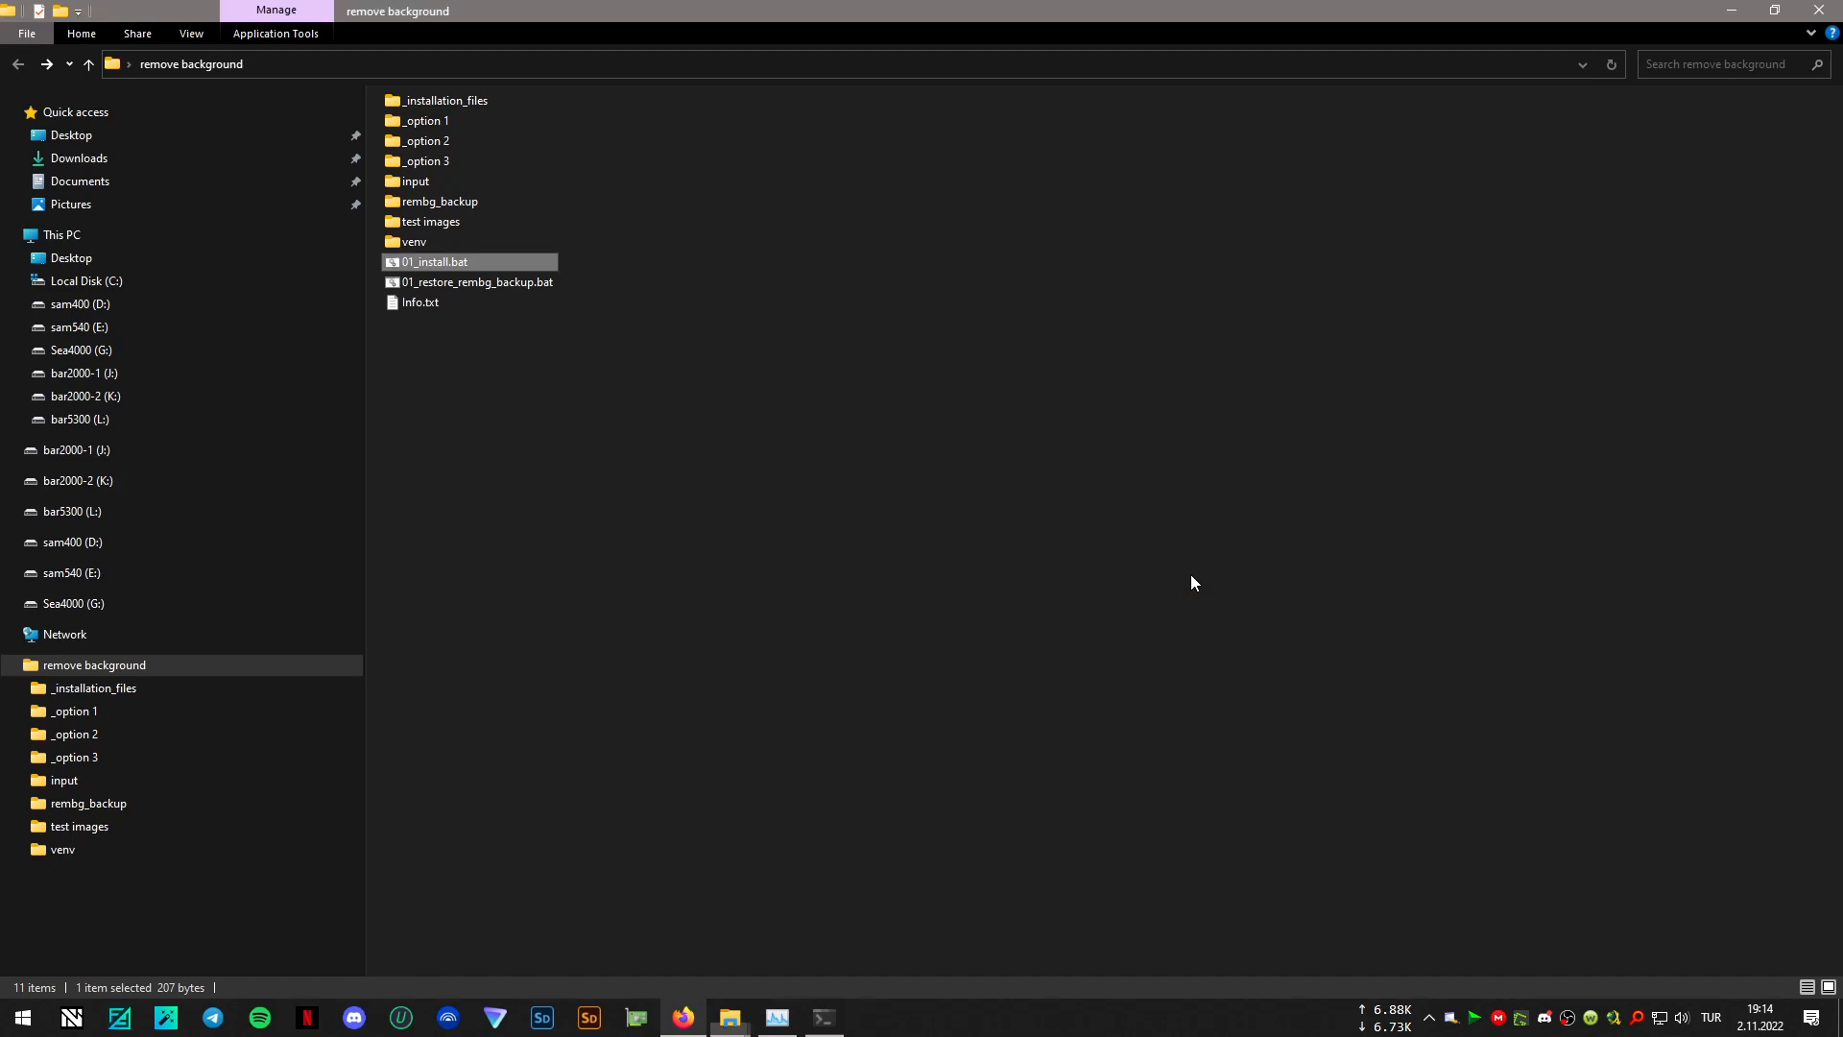
- Delete rembg_backup, 01_install.bat and 01_restore_rembg_backup.bat from the "remove background" folder
ctrl+click(458, 286)
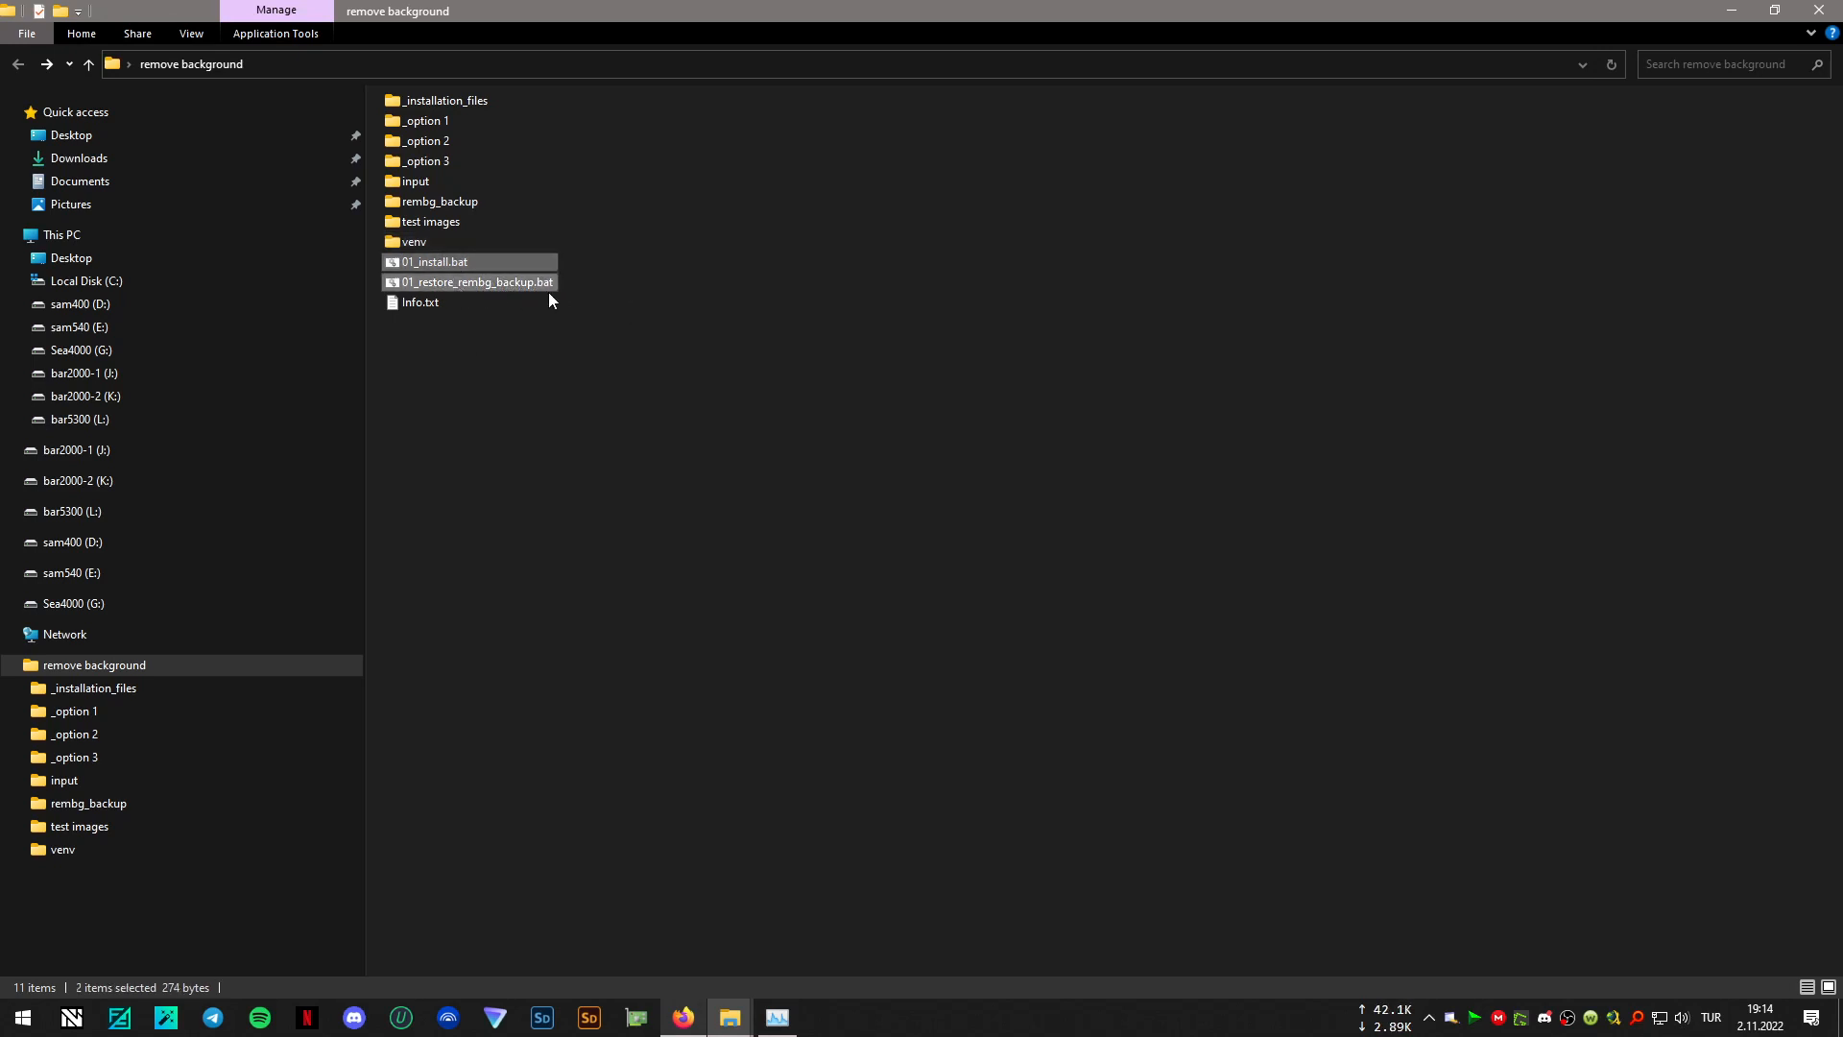
ctrl+click(422, 203)
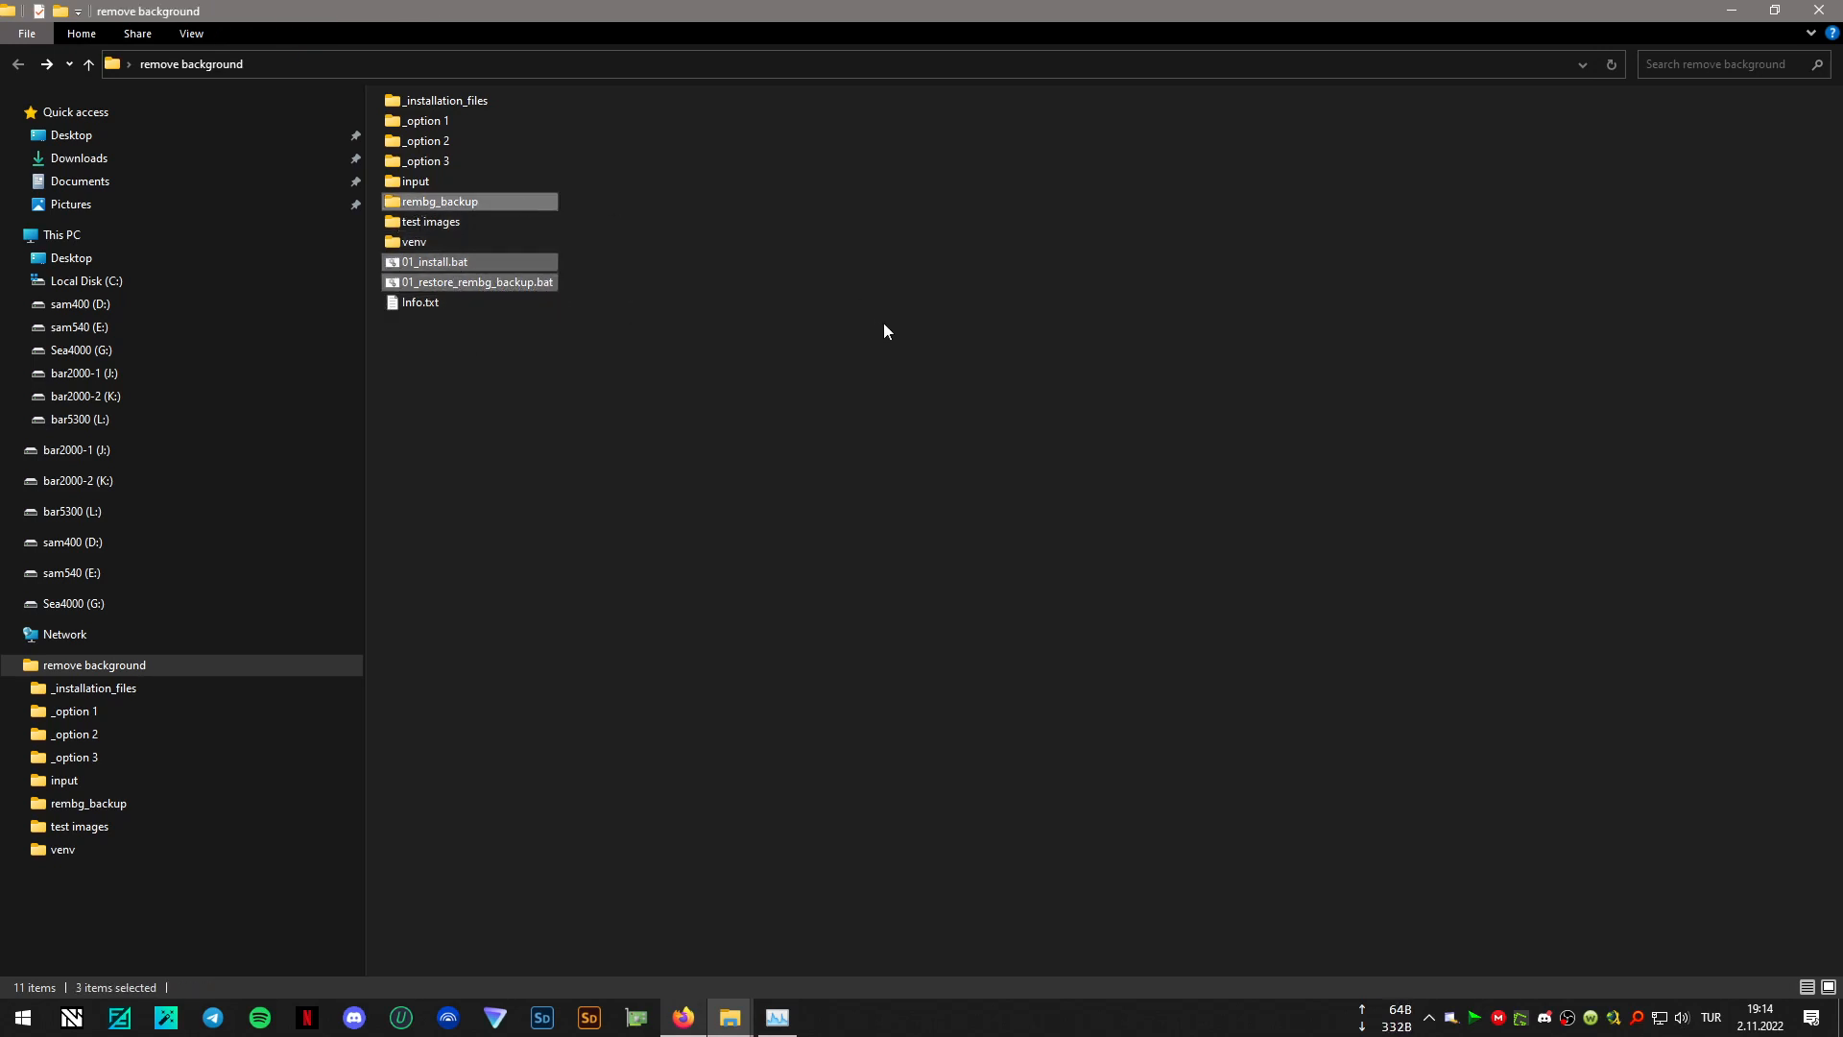
key(Delete)
key(Return)
- Copy all the batch files from the "_option 1" folder into the "remove background" folder
click(446, 117)
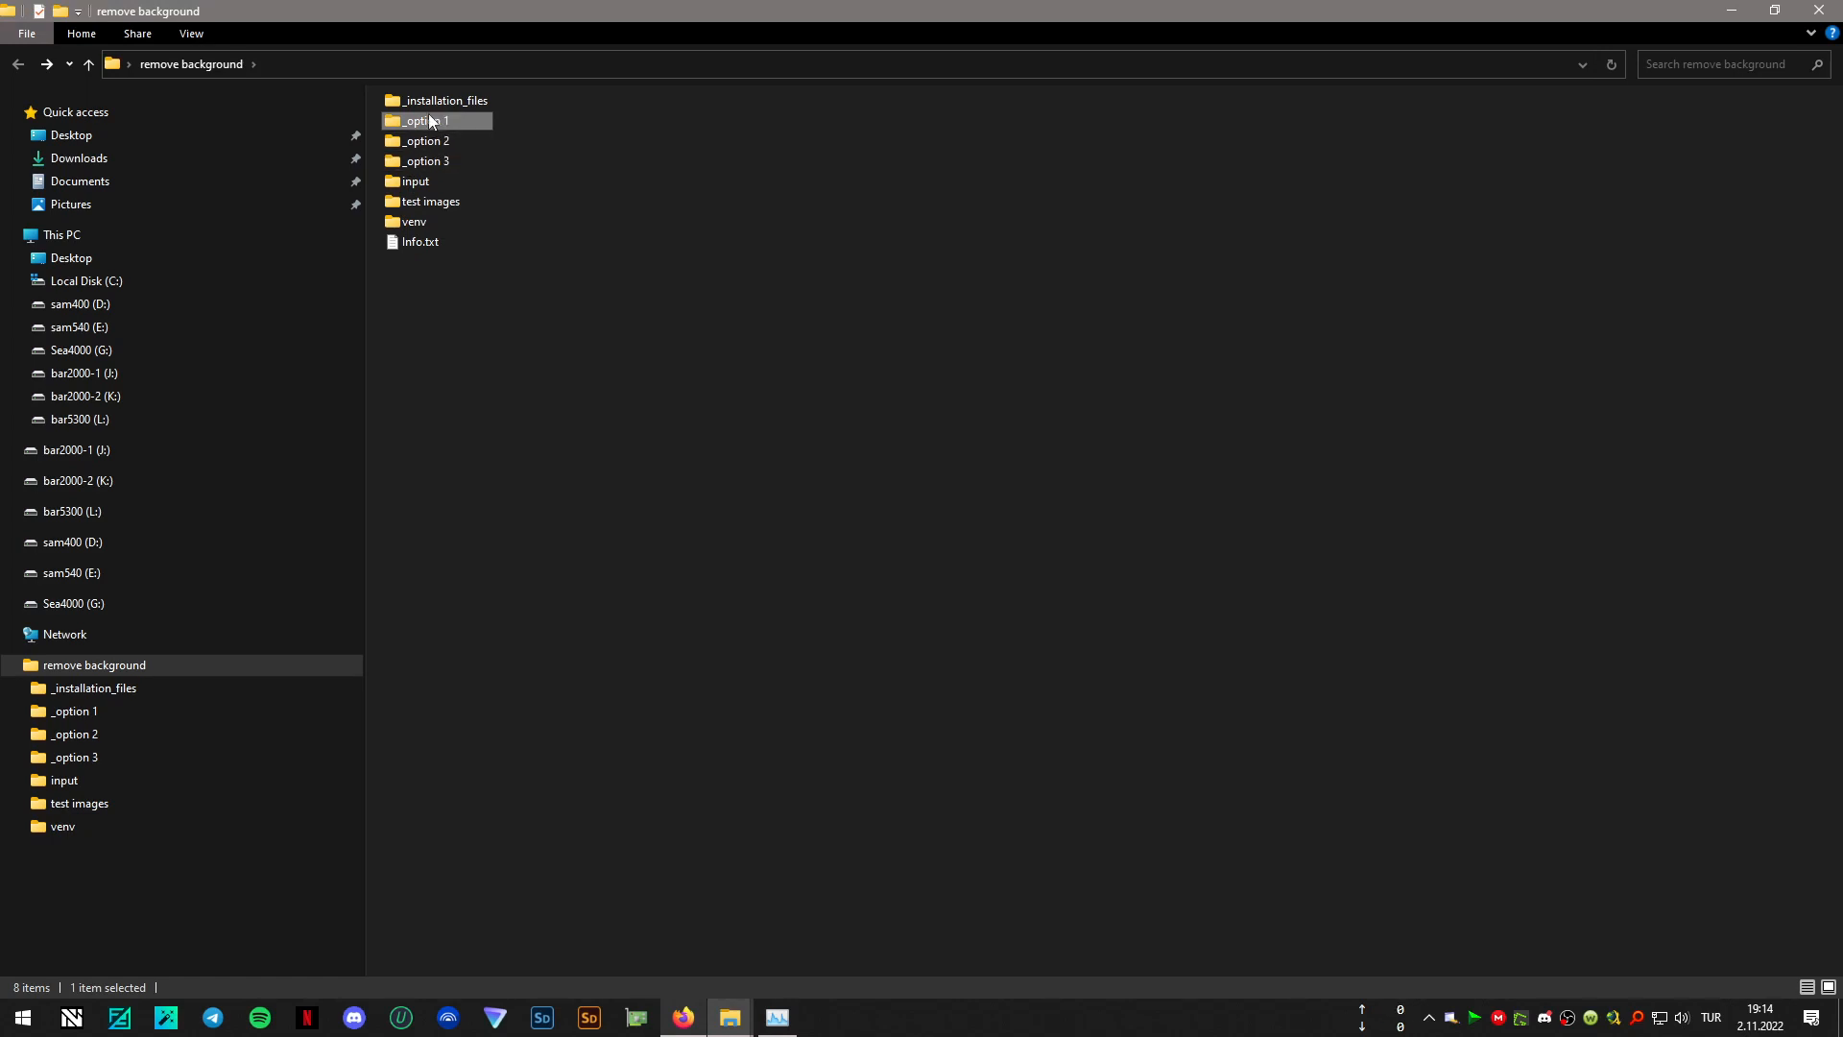
double_click(427, 120)
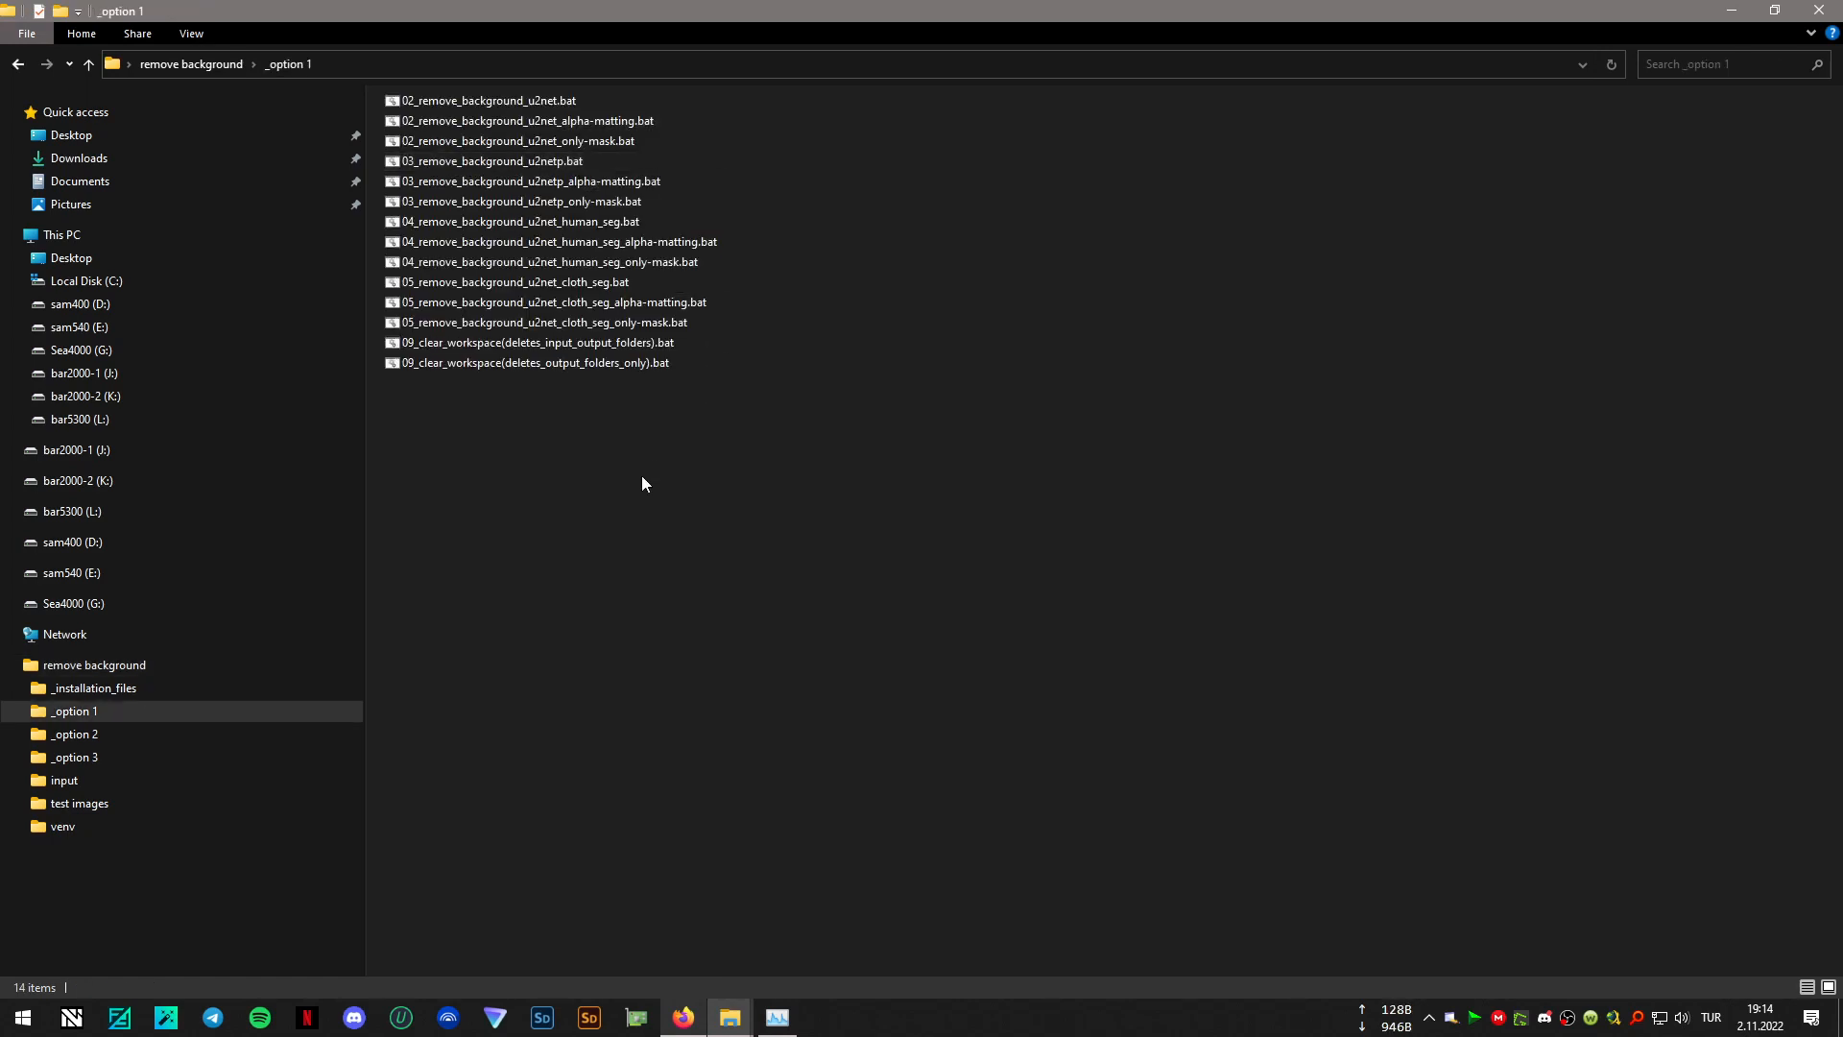
drag(641, 475, 493, 86)
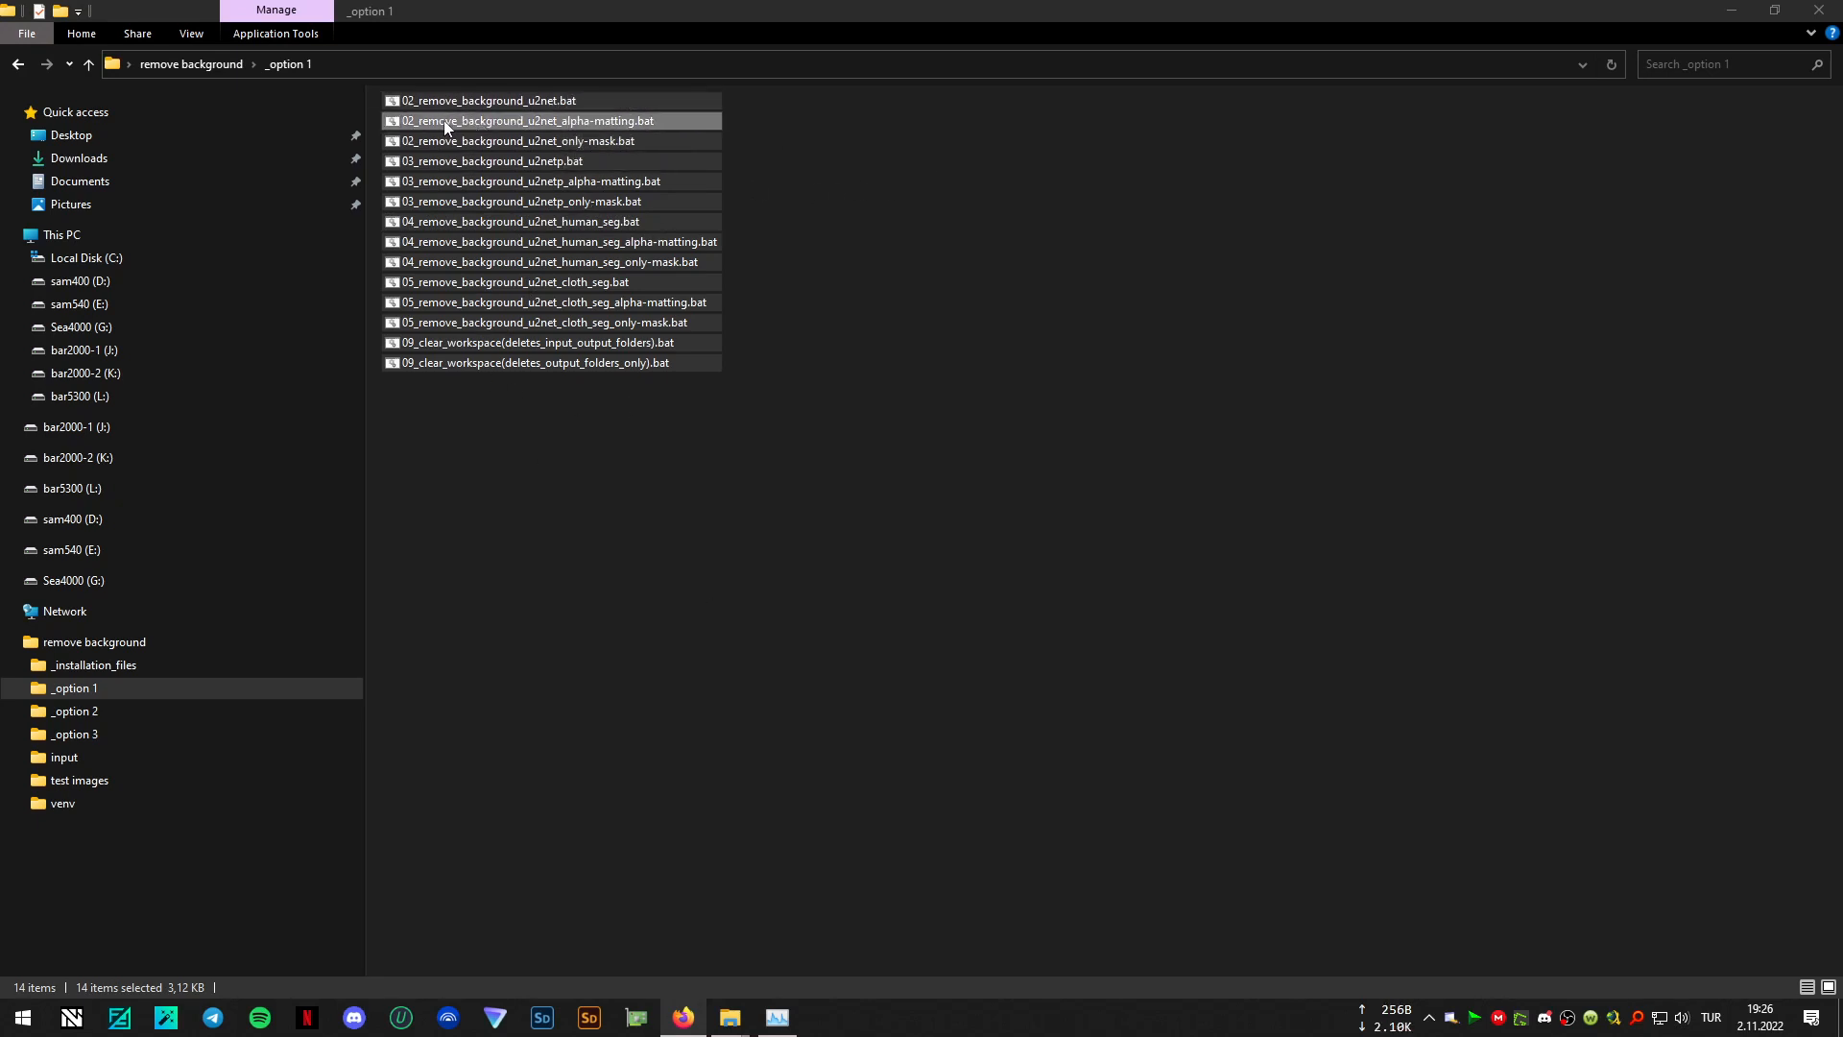
click(752, 107)
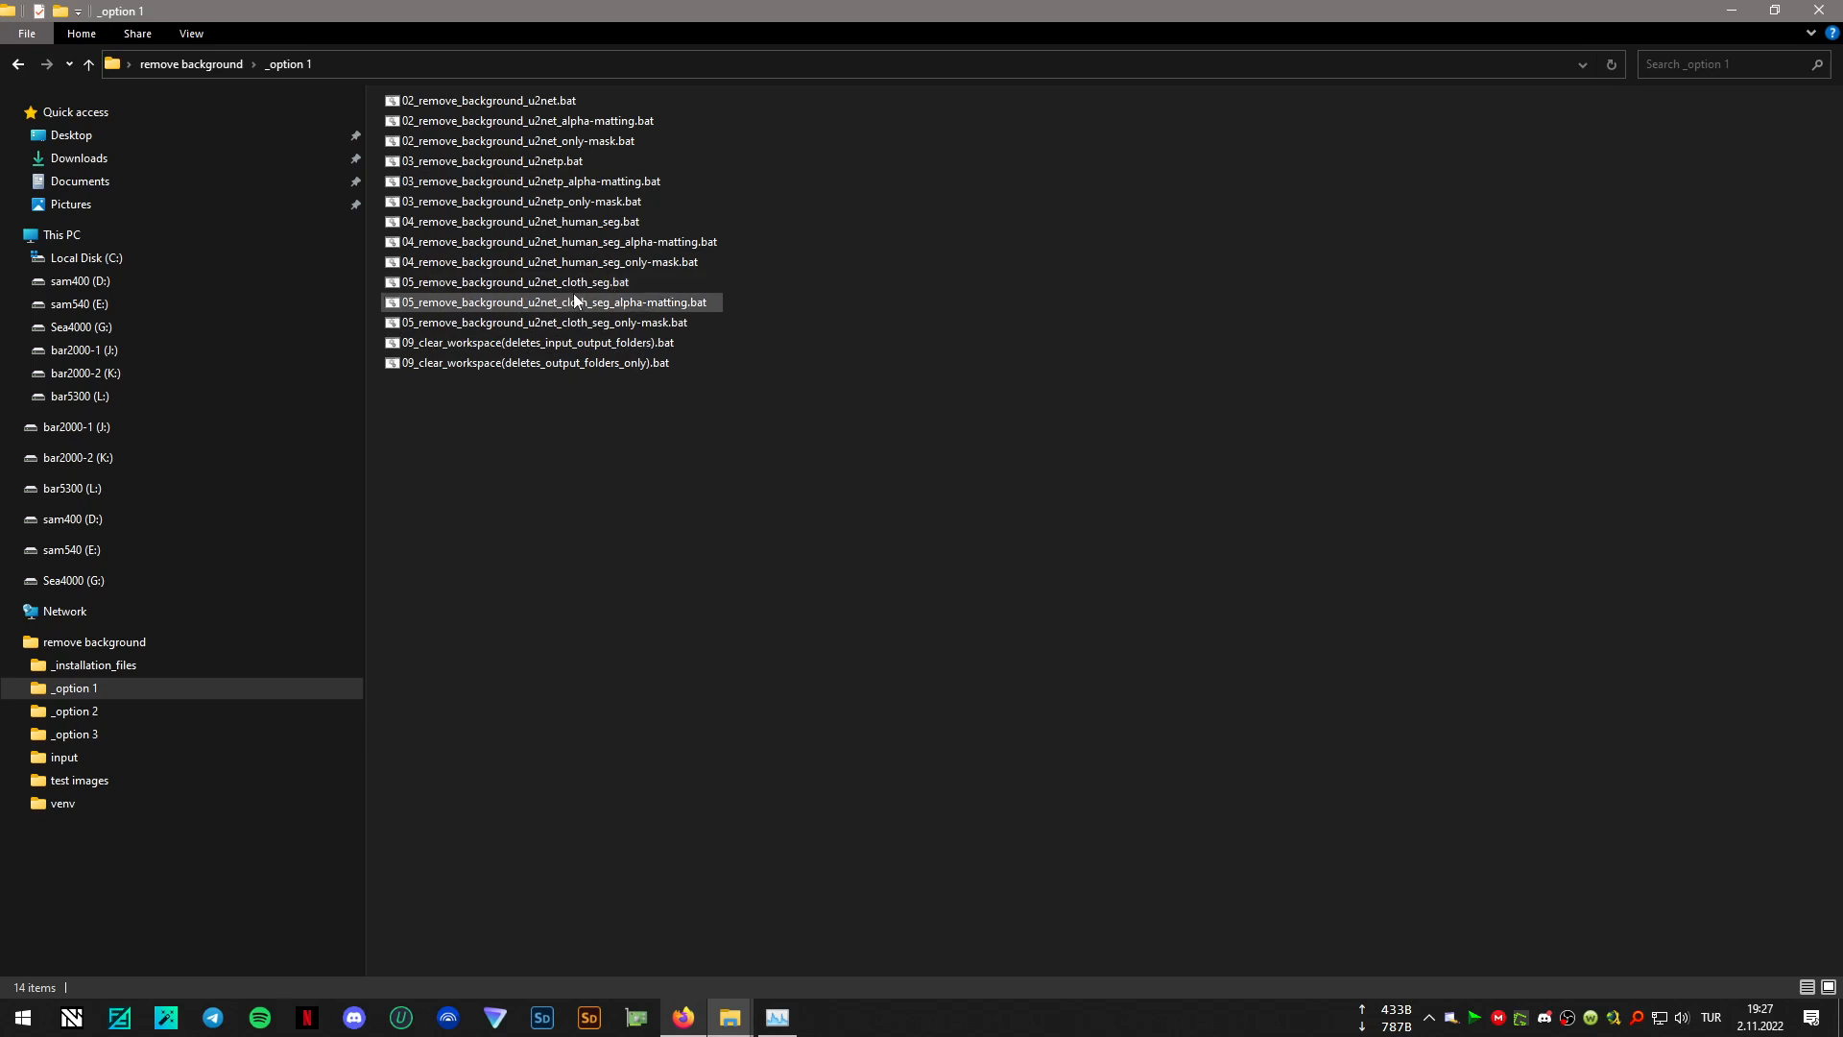
drag(664, 411, 521, 95)
right_click(521, 95)
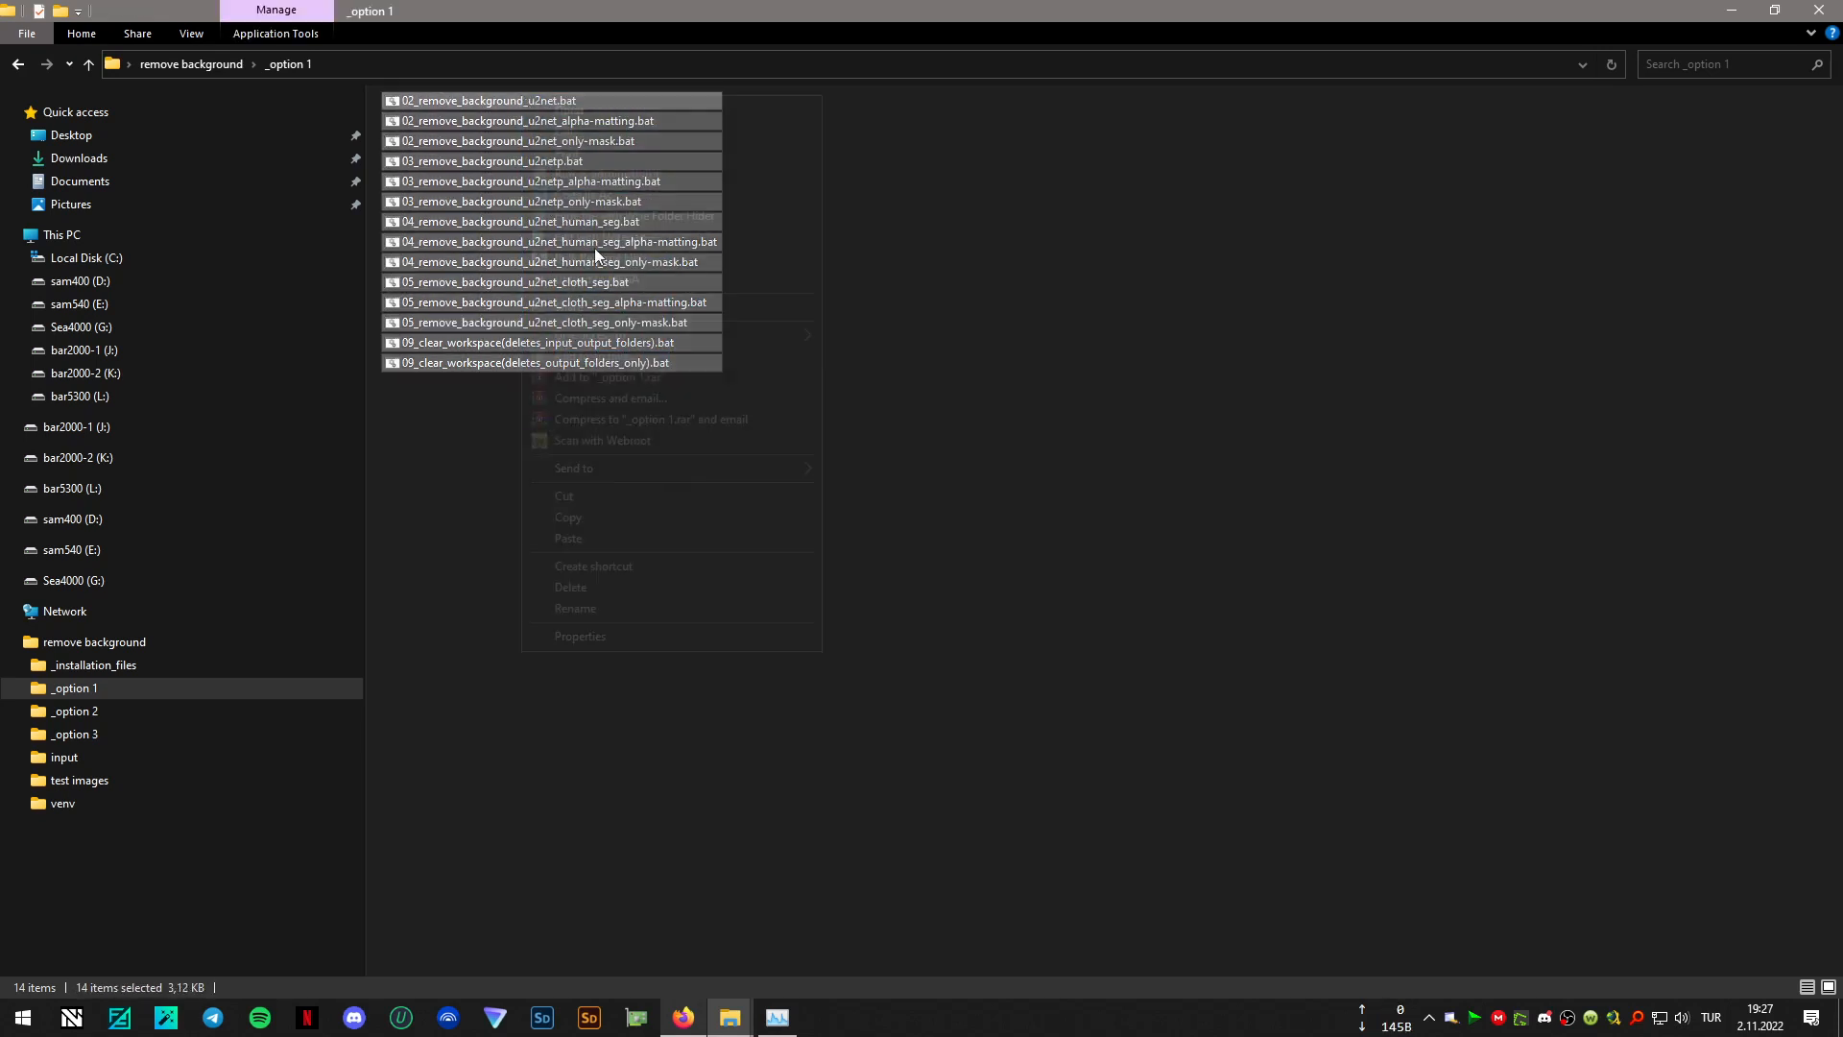
click(585, 512)
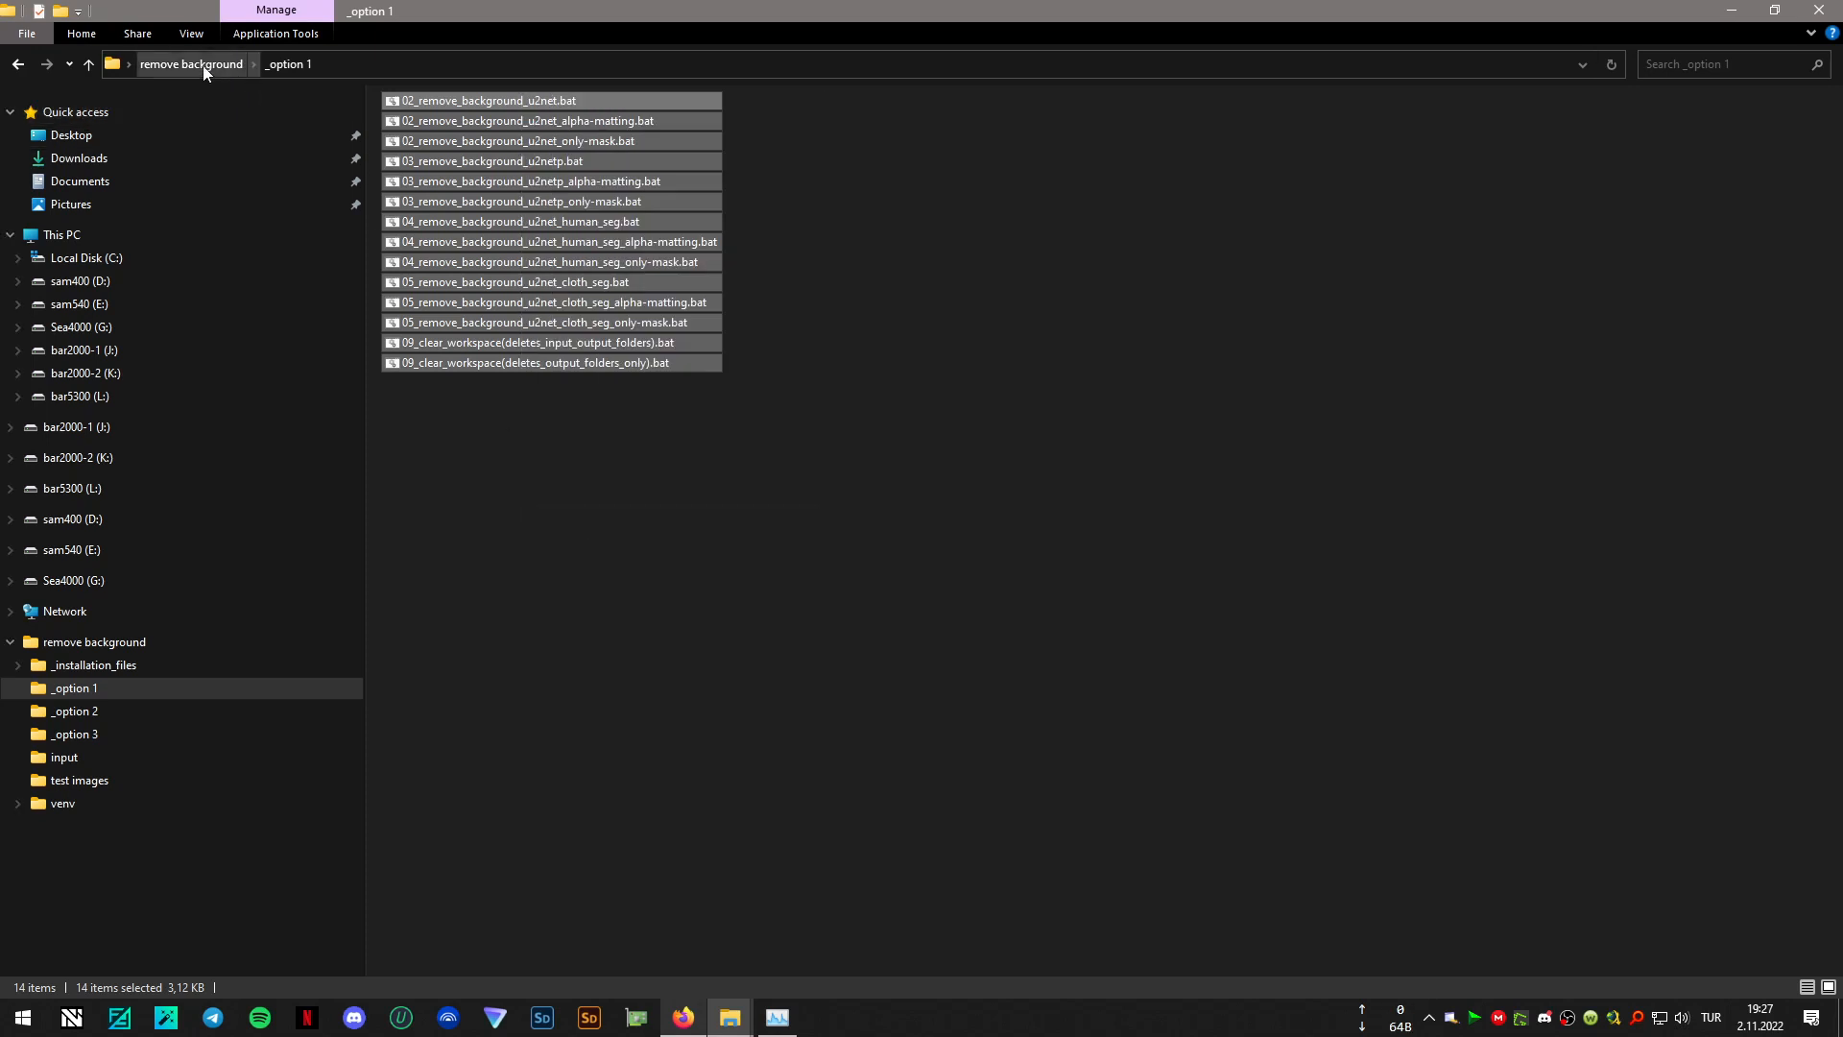
click(171, 64)
right_click(590, 337)
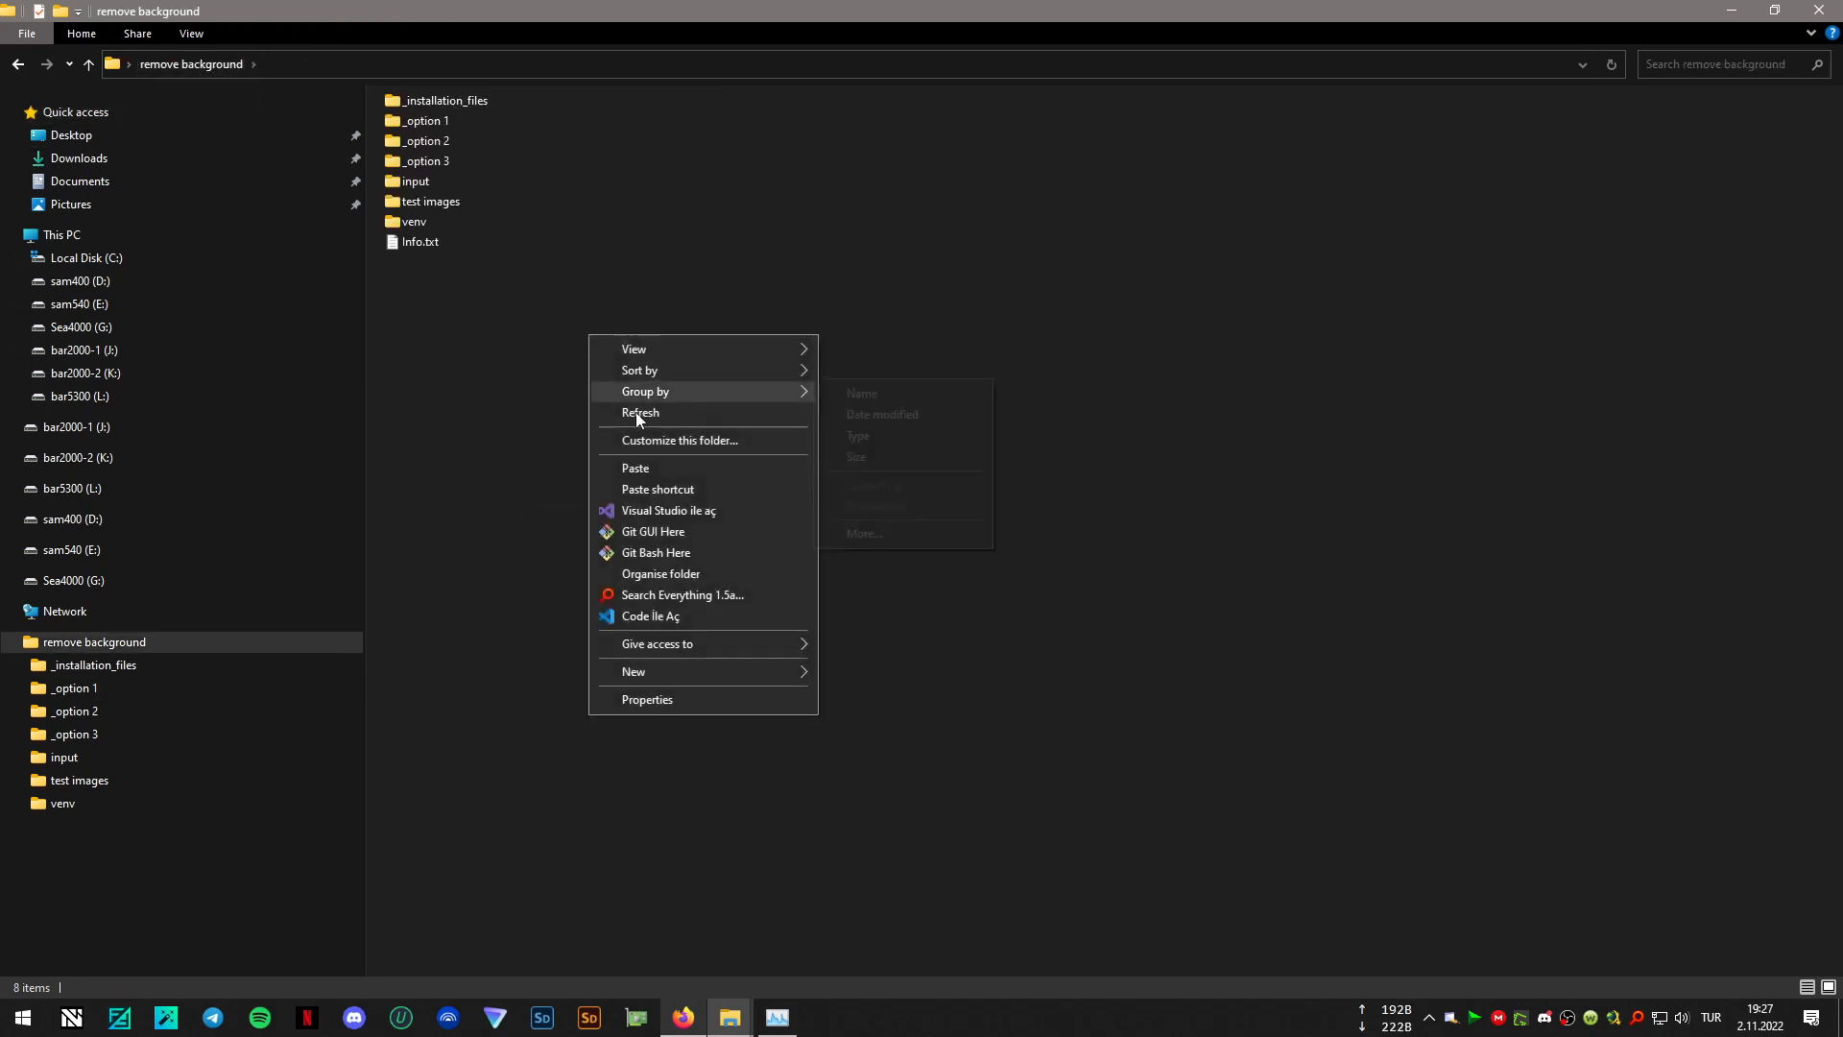
click(653, 467)
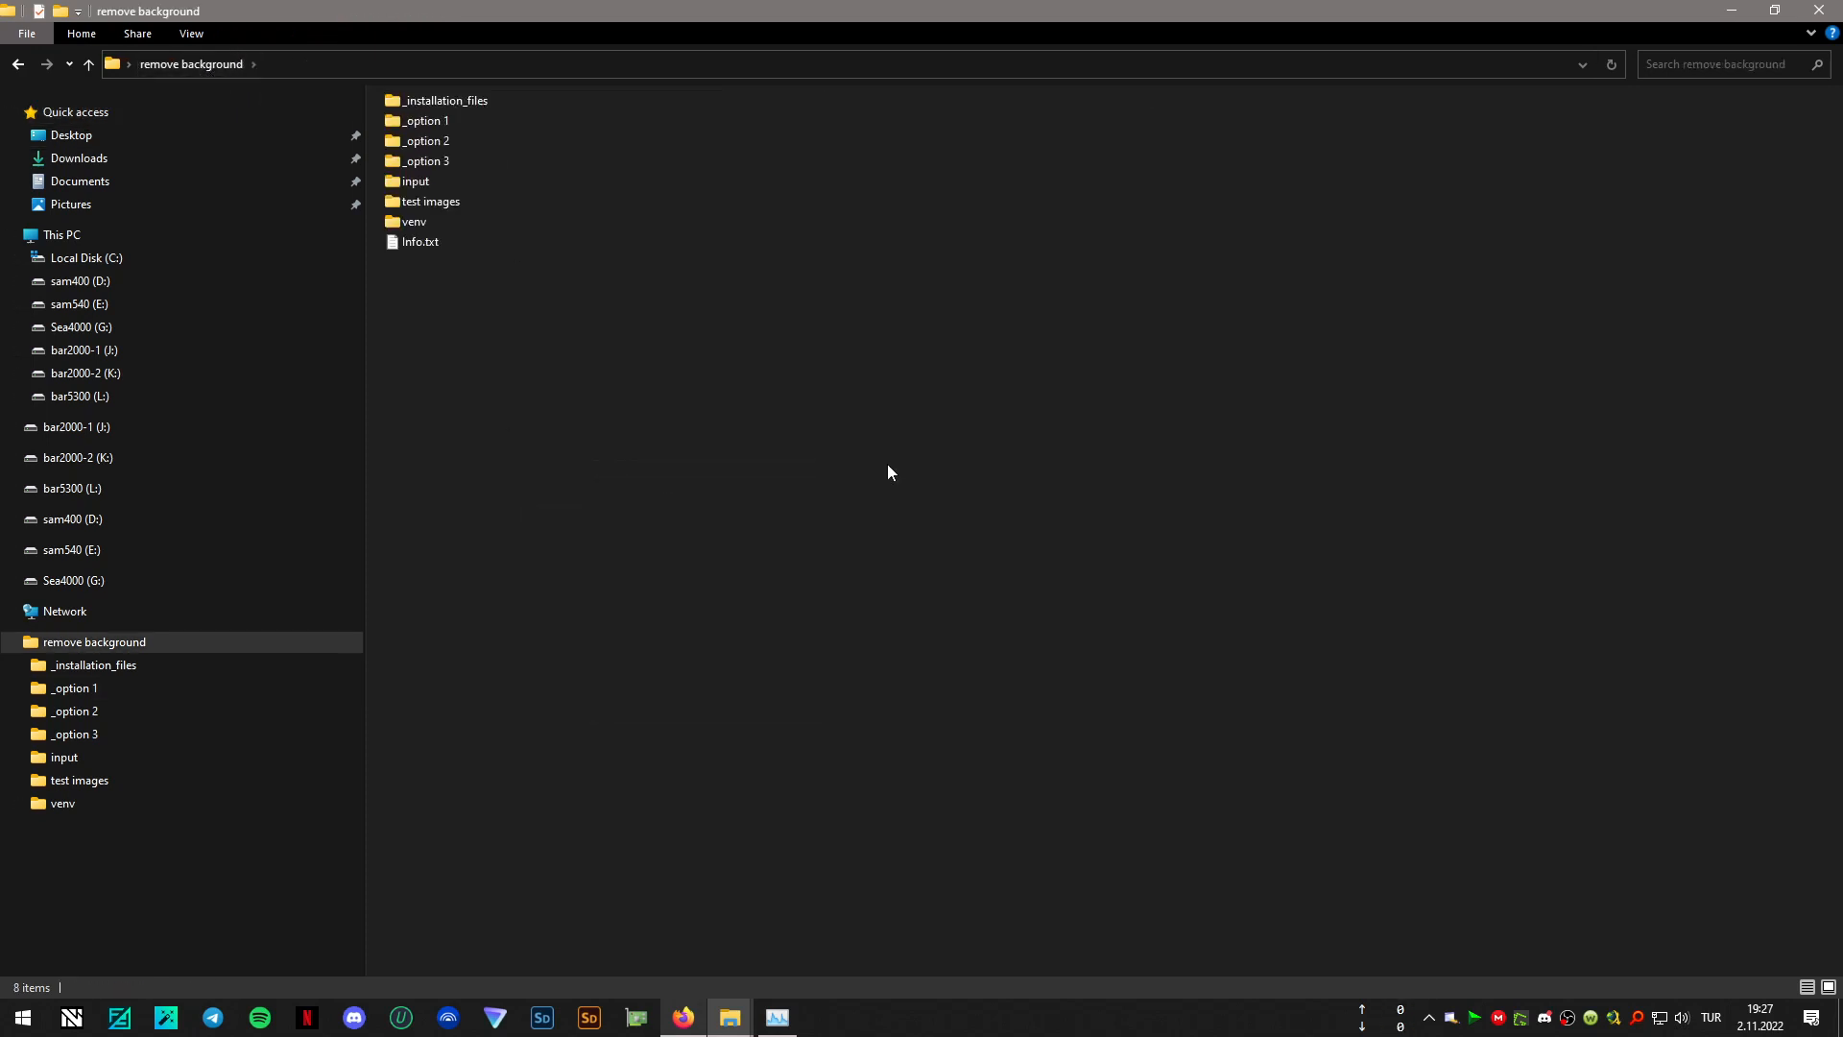
click(990, 403)
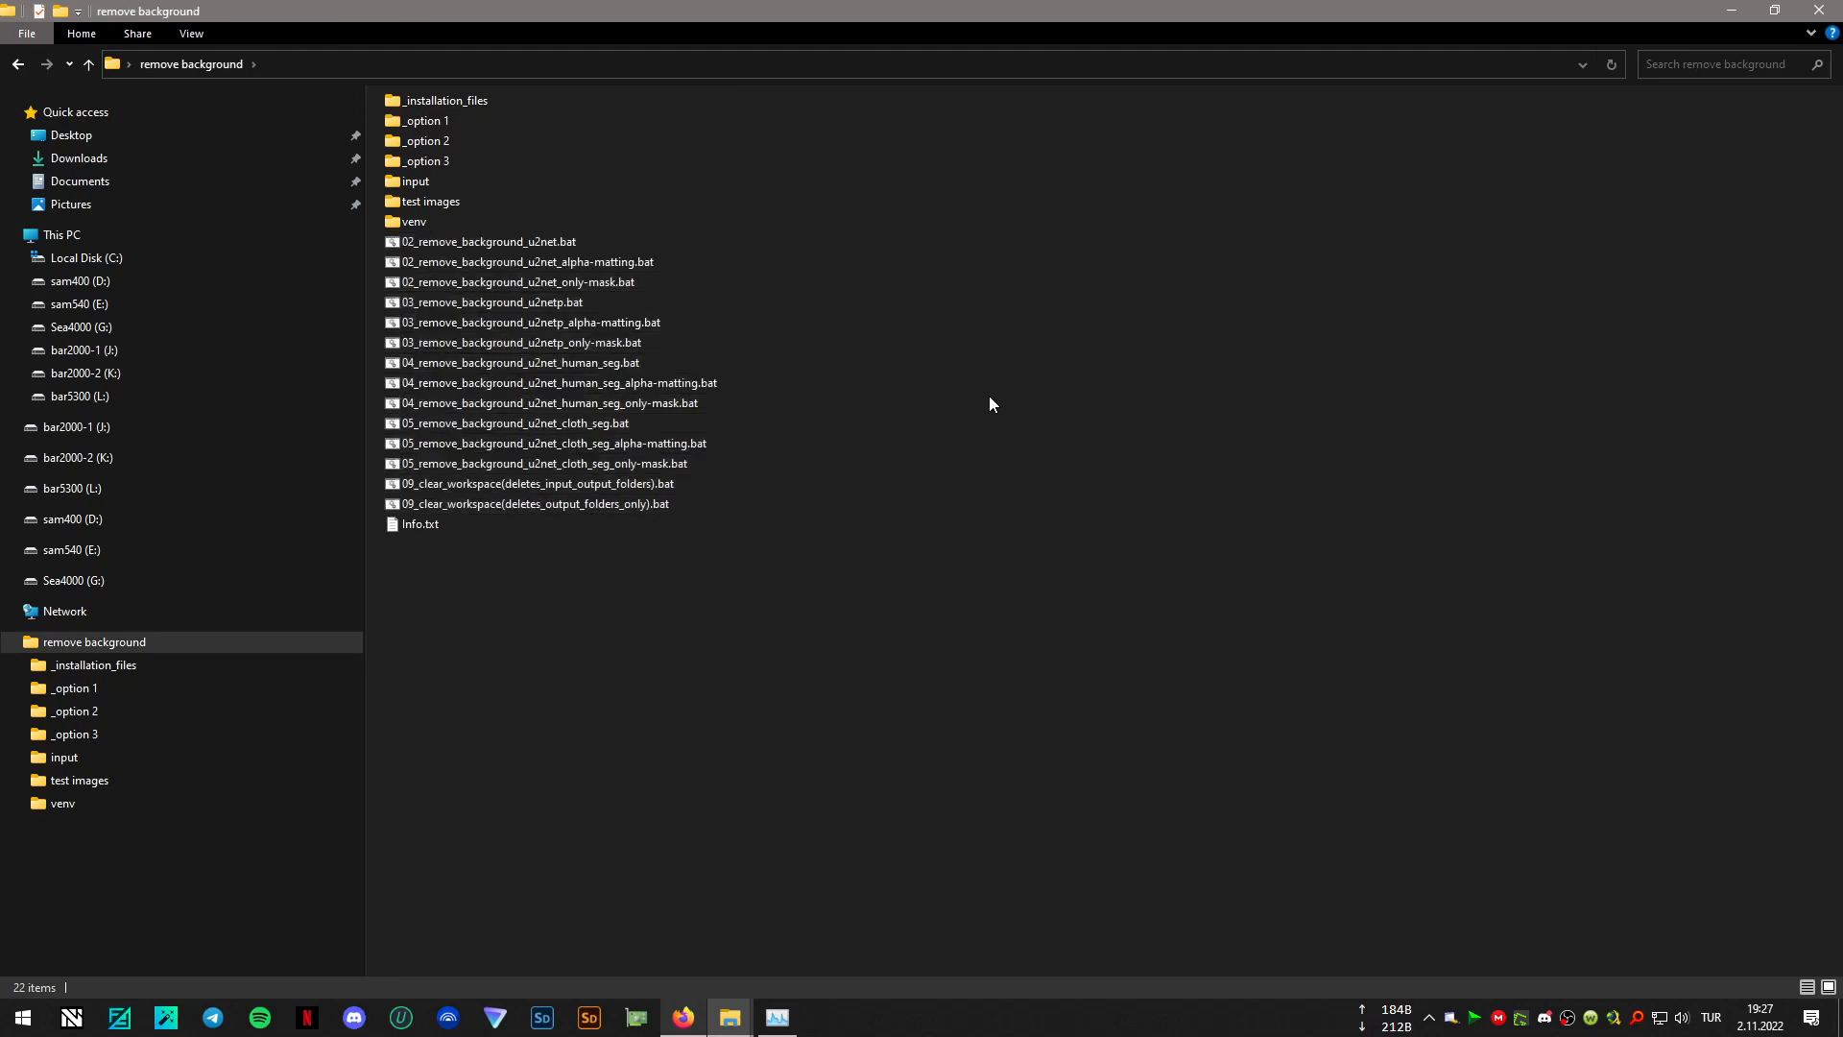
- Open 02_remove_background_u2net.bat for editing, examine its activation and rembg commands, and close it without changes
click(663, 242)
right_click(549, 245)
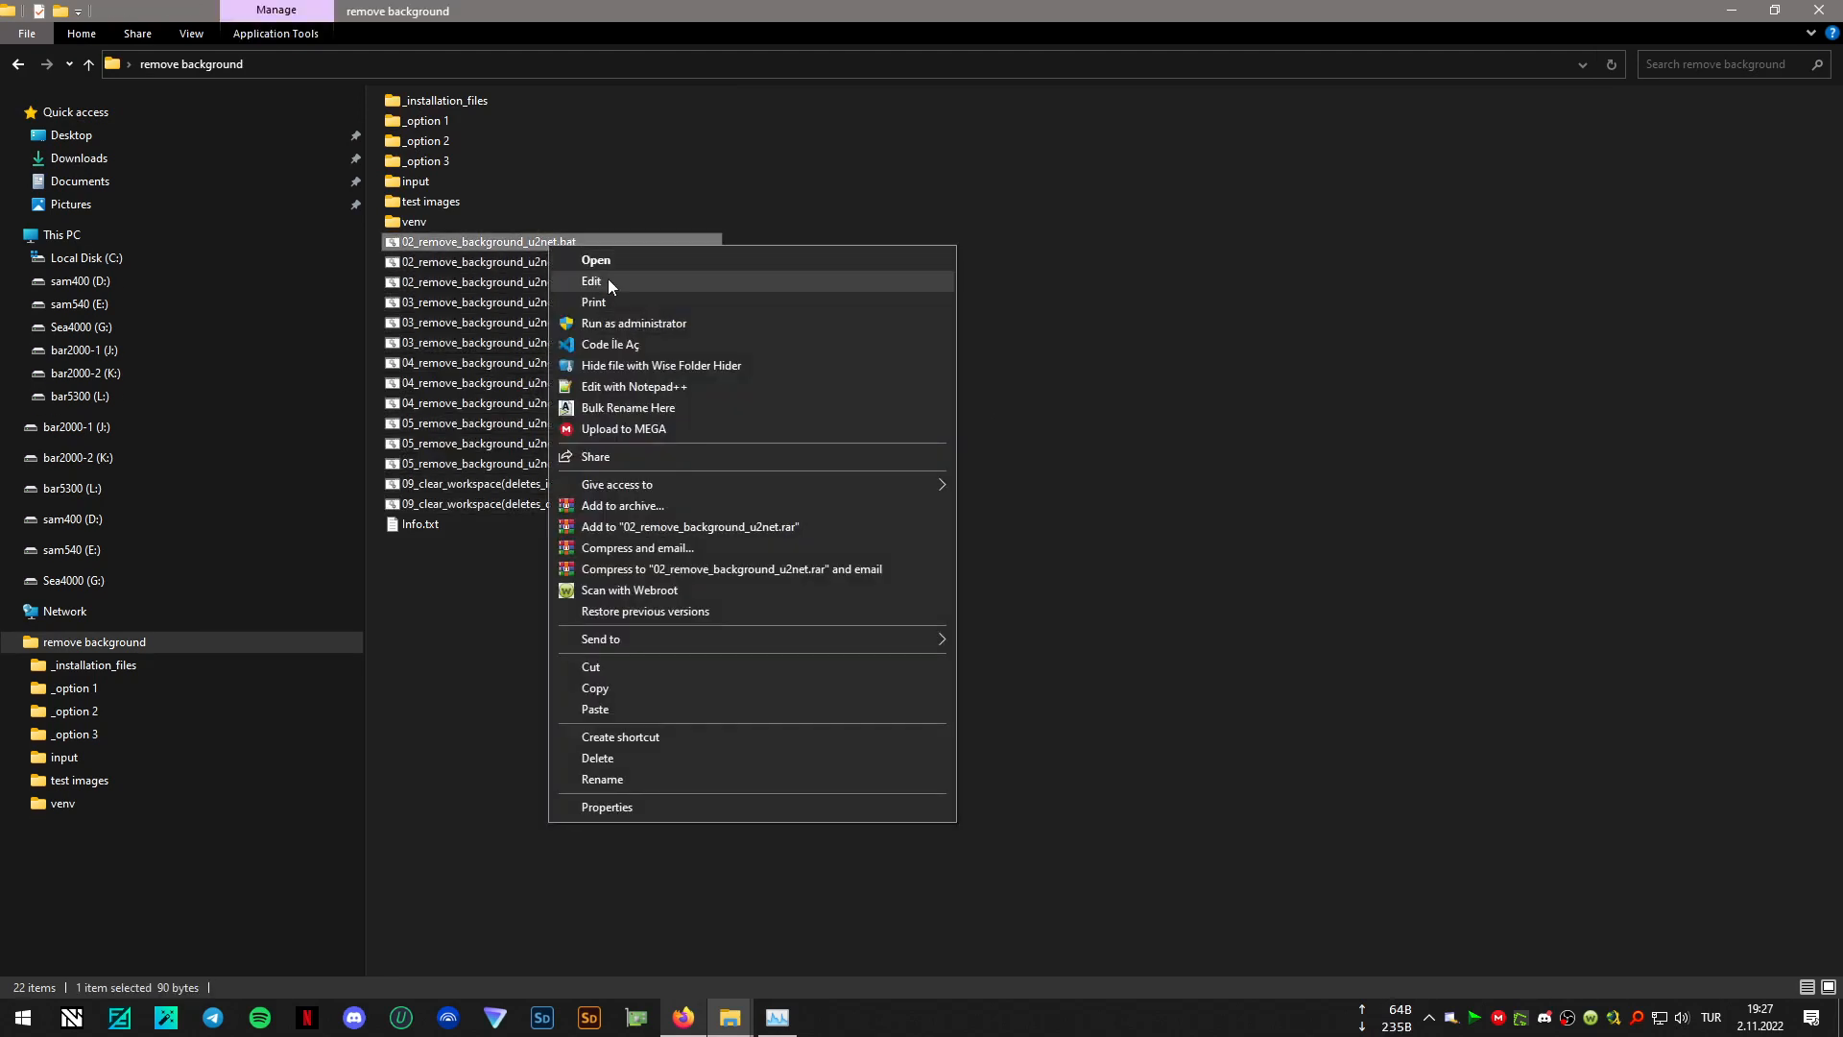
click(804, 280)
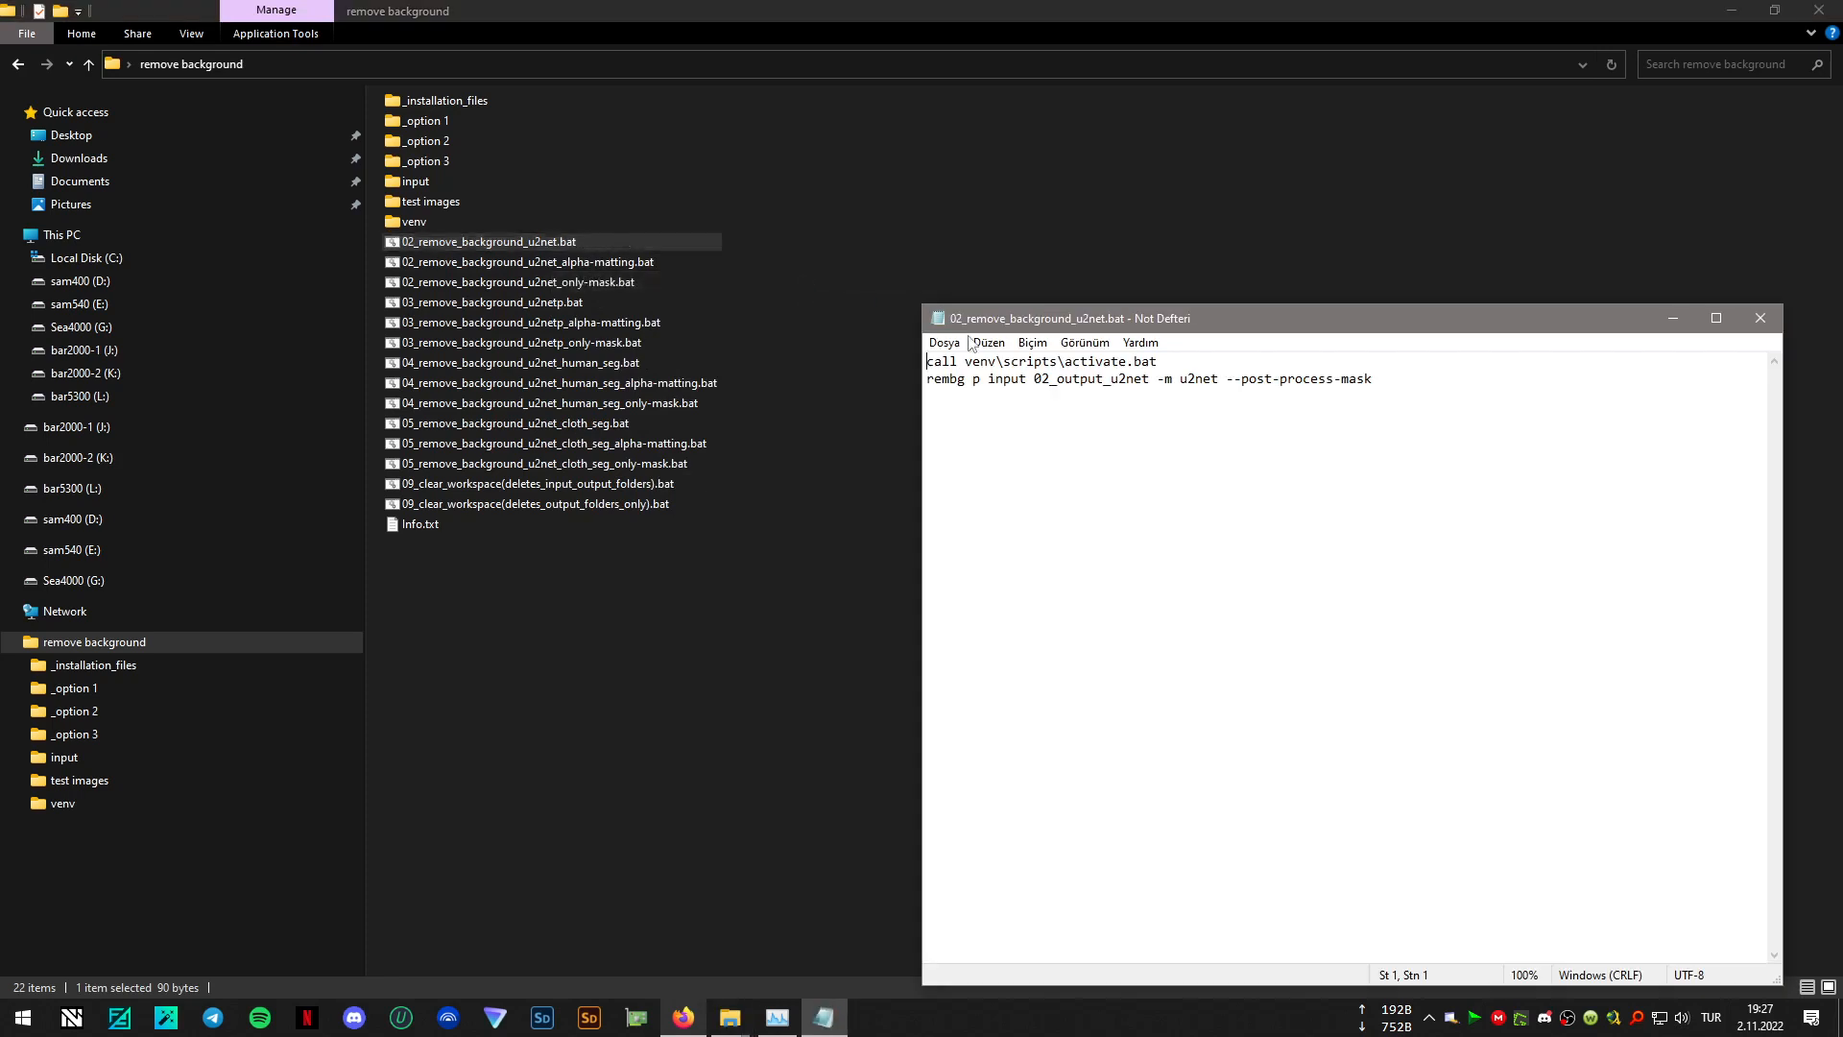
click(1007, 382)
click(1760, 318)
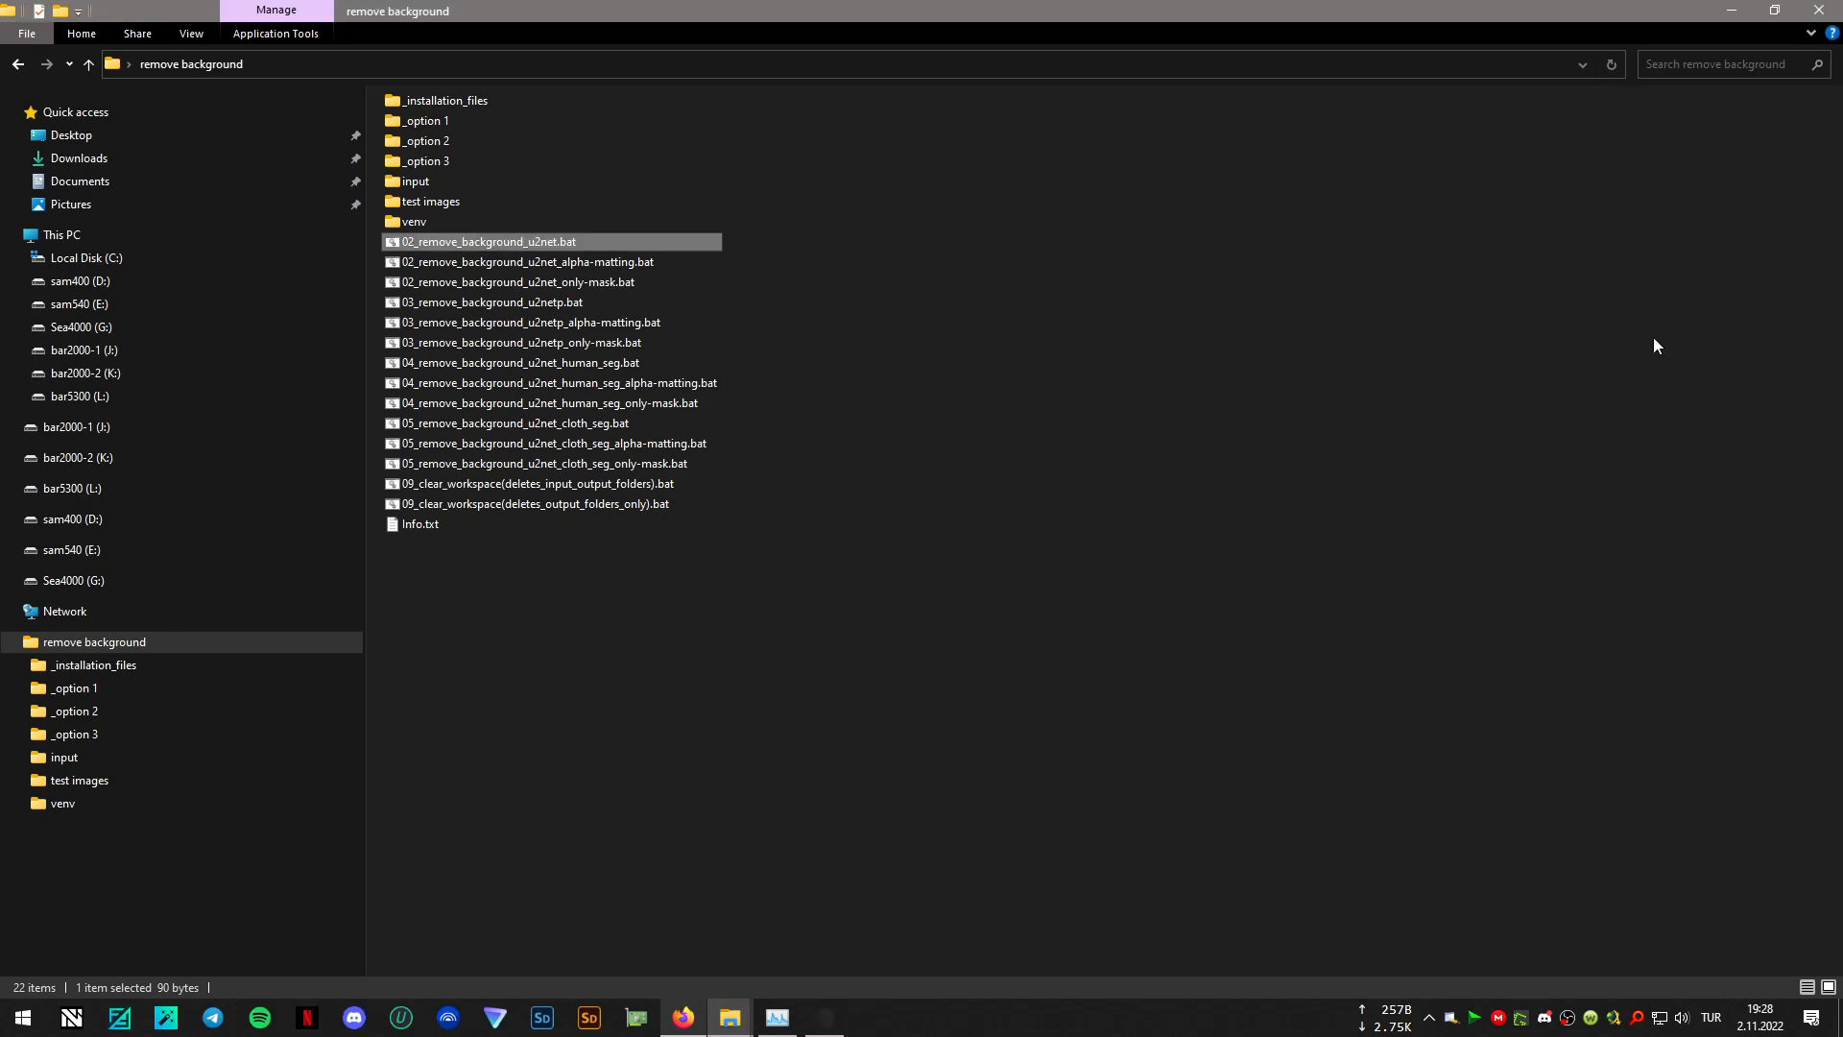
- Copy all the images, 0001.jpg to 0012.jpg, from the "test images" folder into the "input" folder
double_click(447, 204)
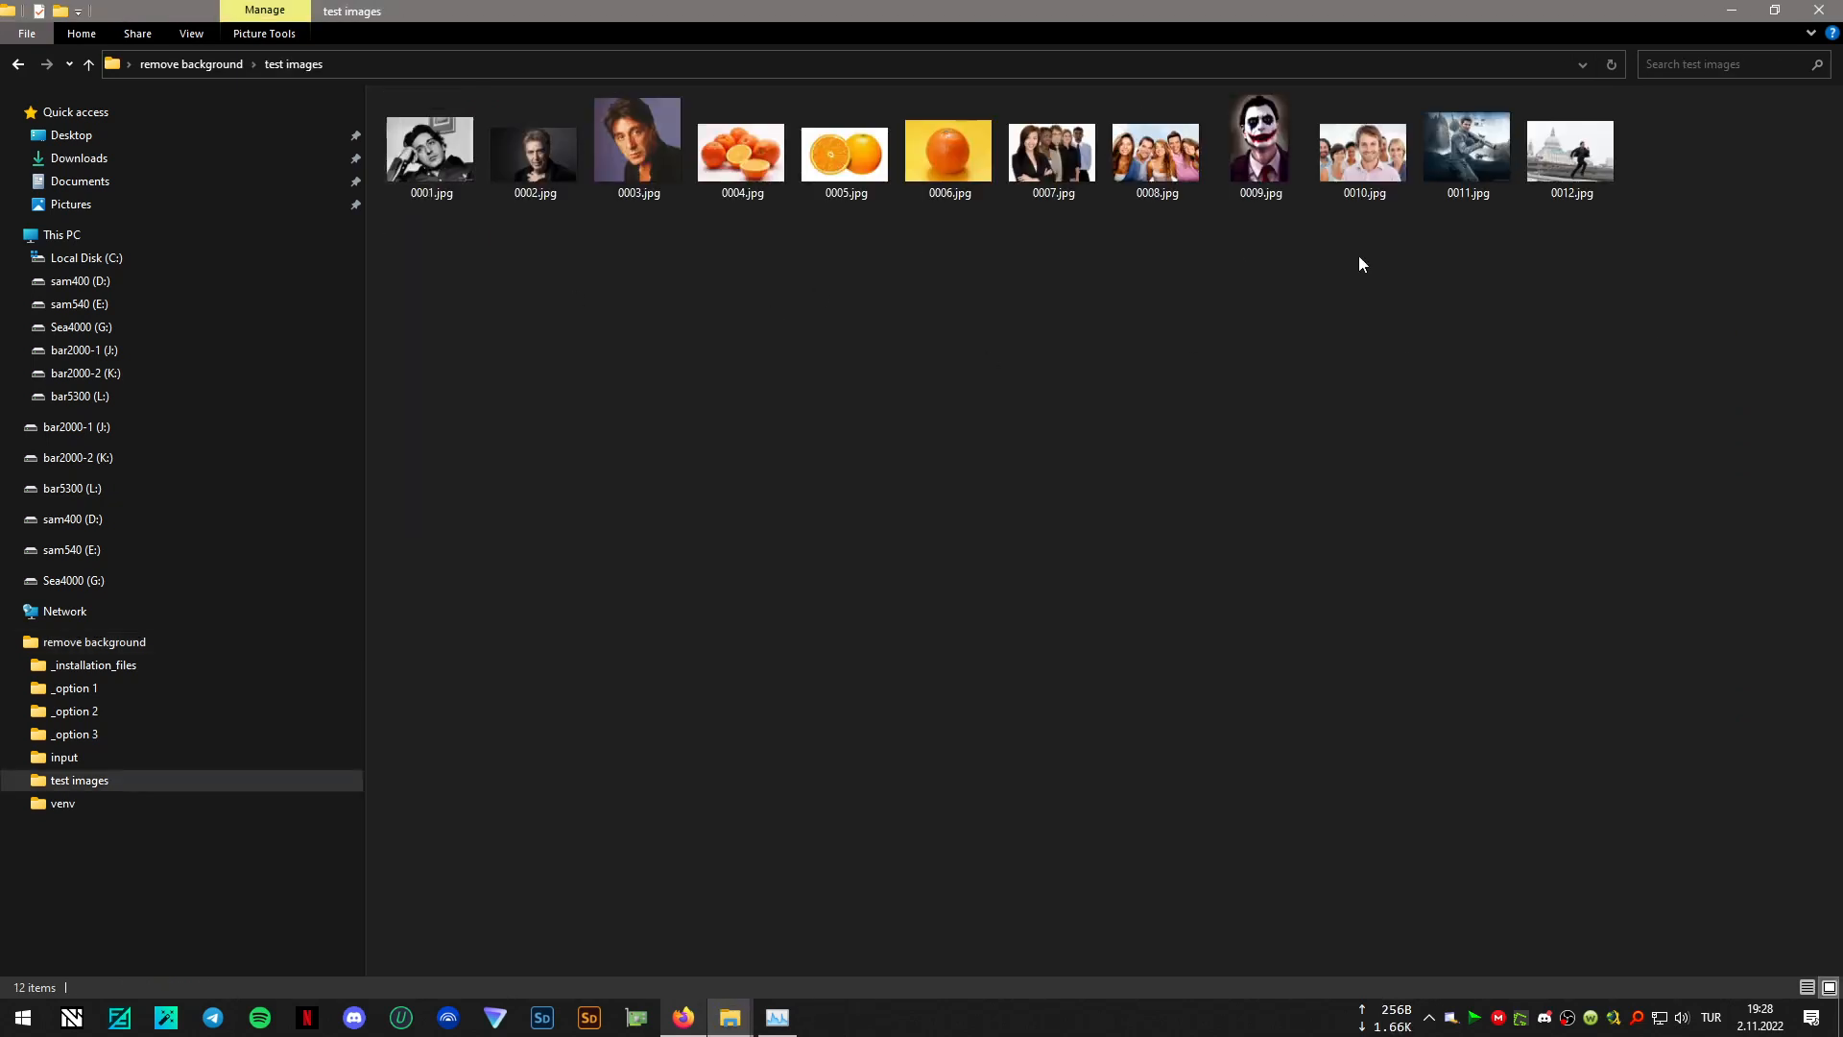
drag(987, 257, 448, 144)
right_click(448, 144)
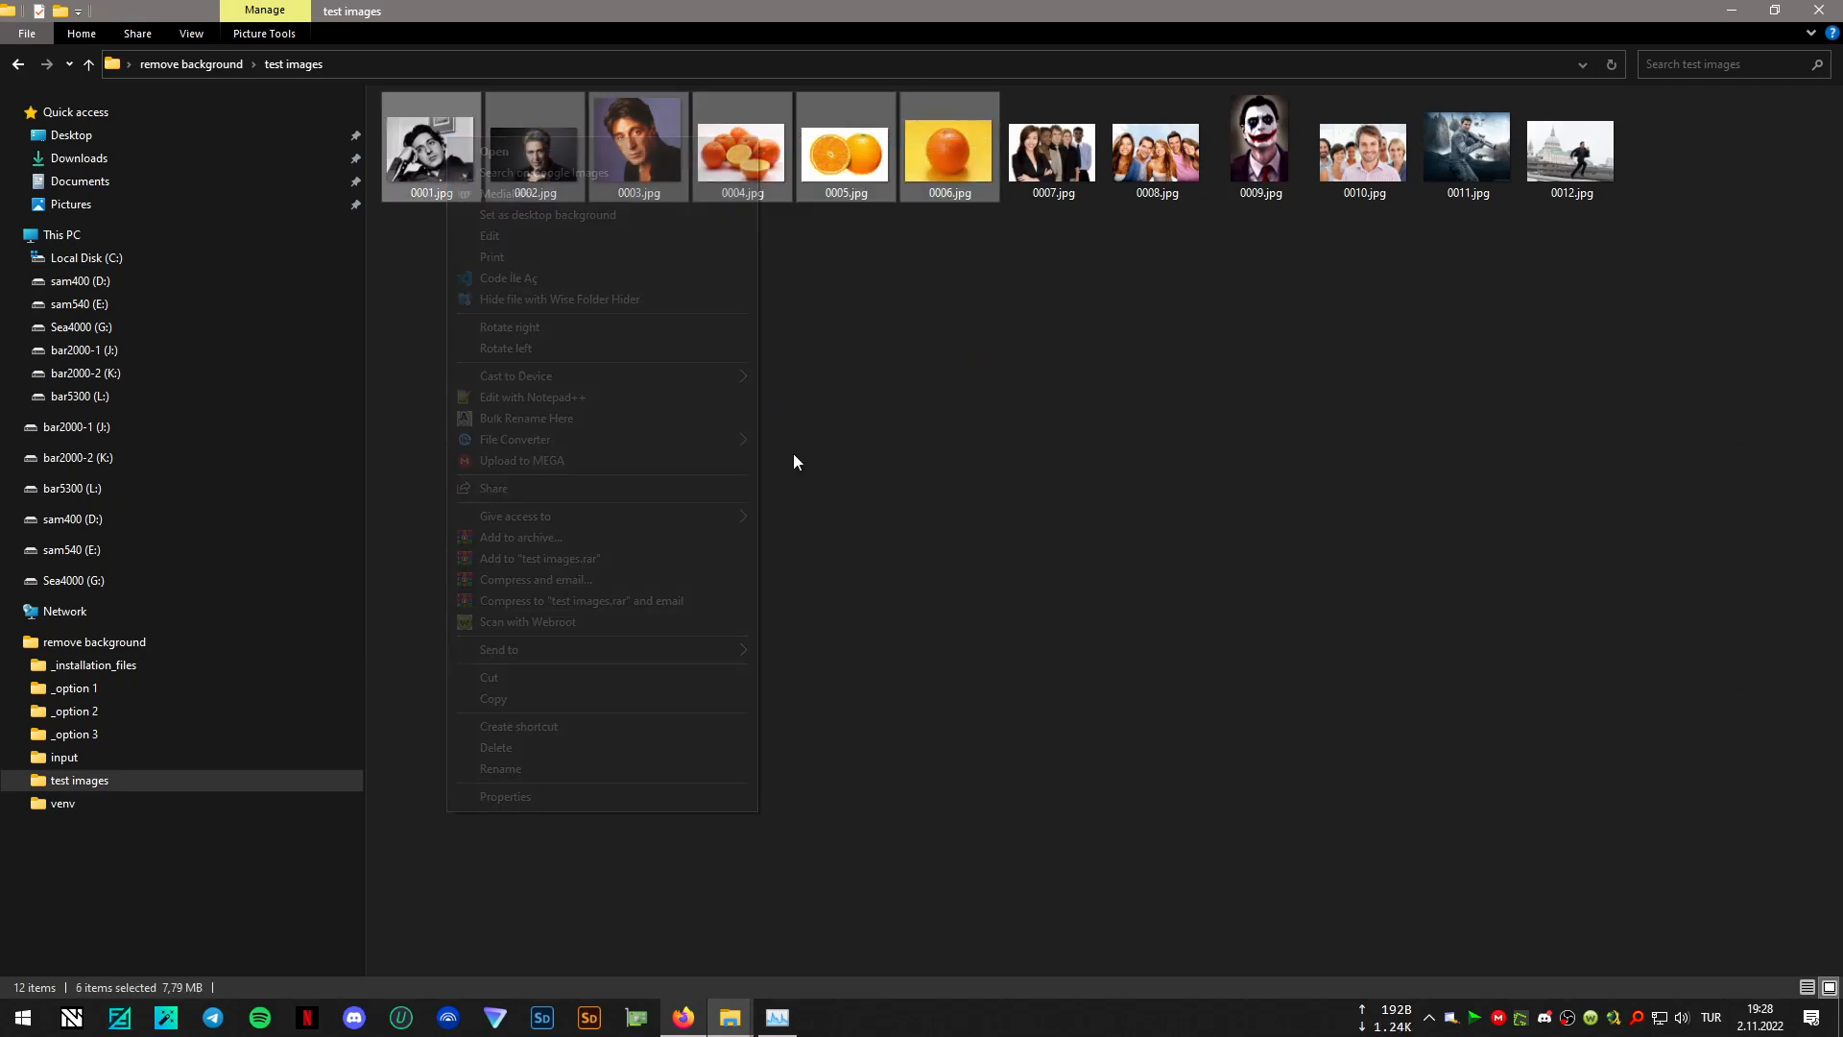
click(1423, 464)
drag(1664, 407, 414, 148)
right_click(415, 148)
mouse_move(494, 668)
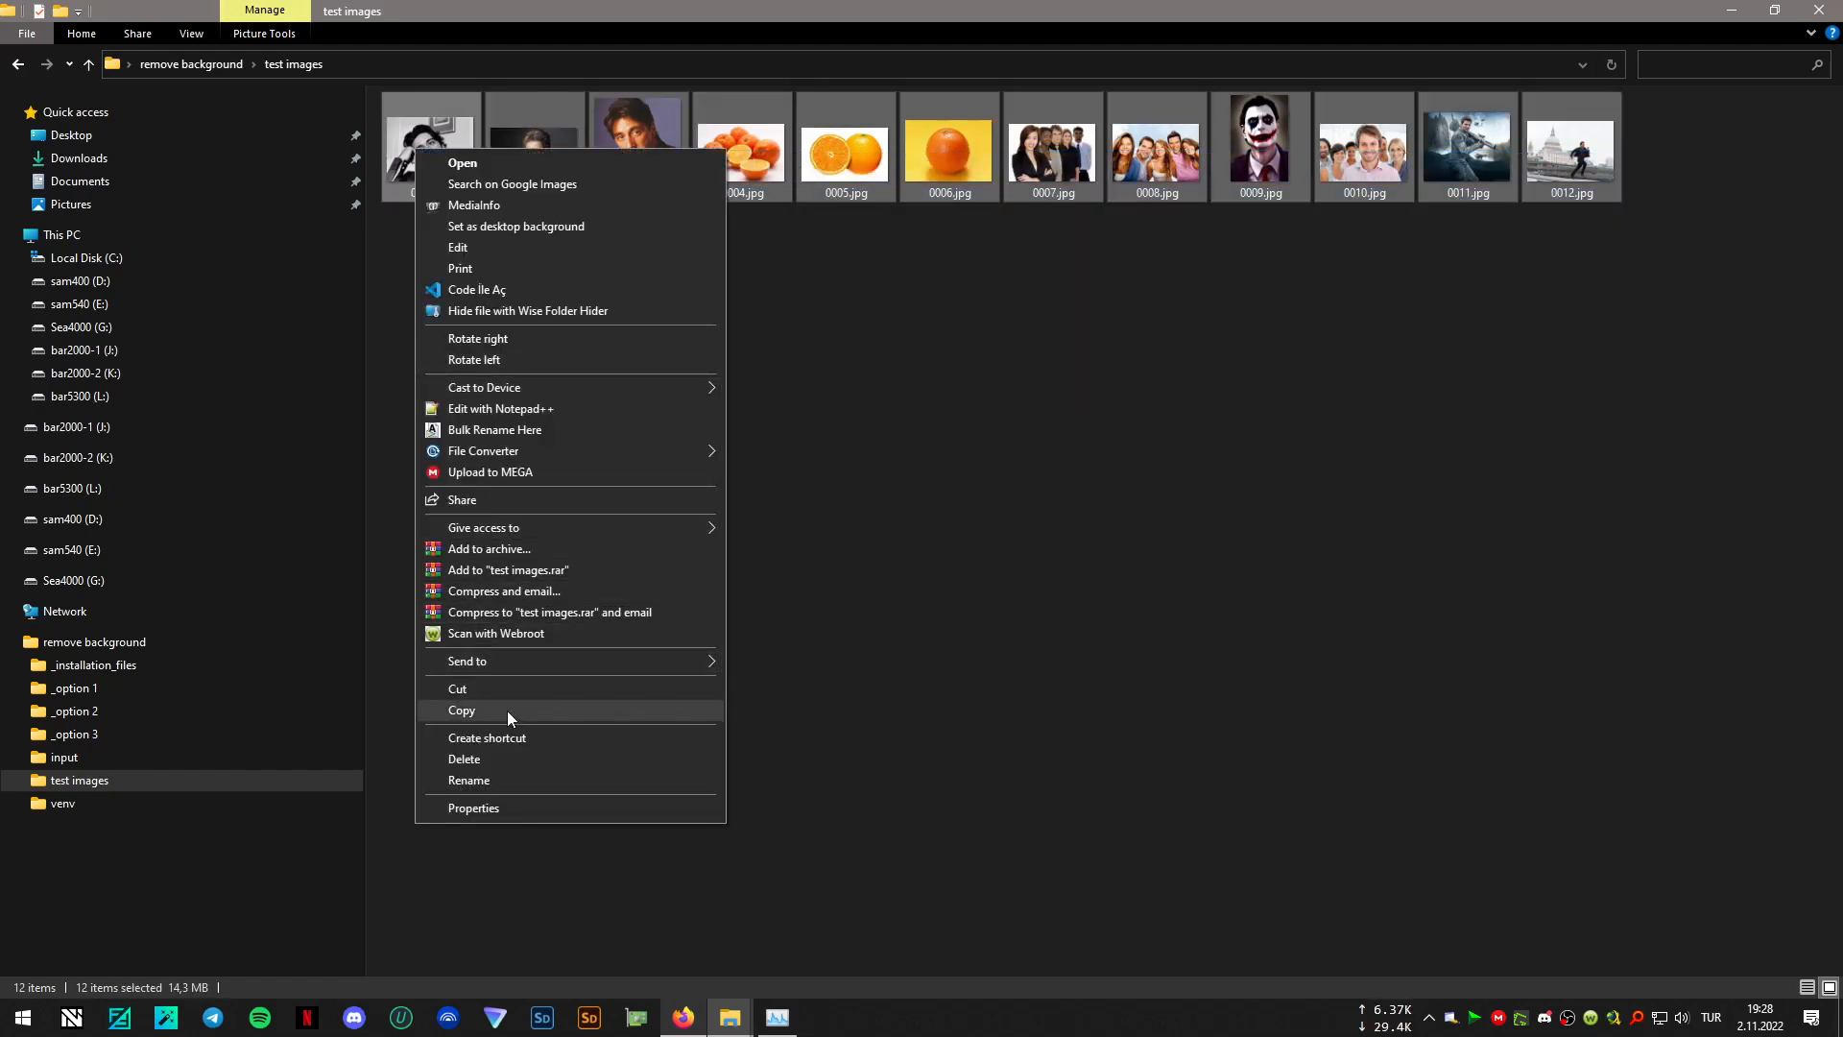
click(507, 711)
click(17, 67)
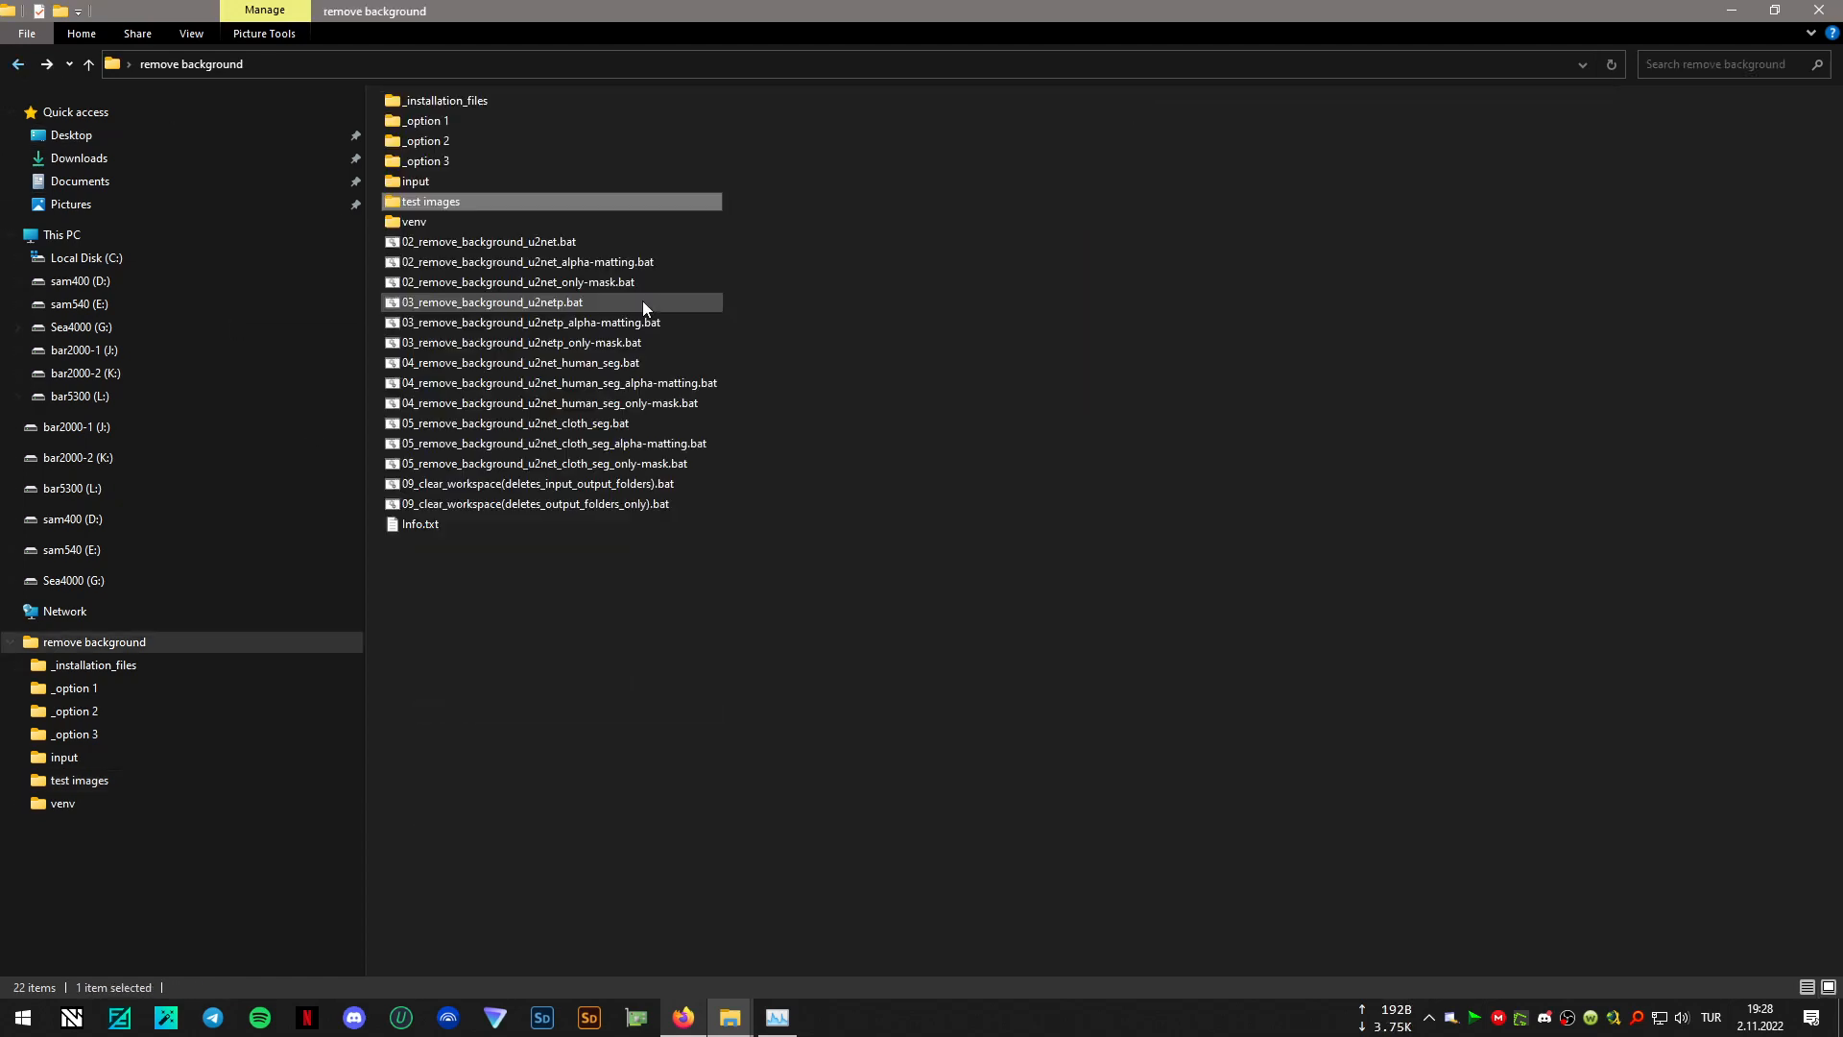
click(415, 185)
double_click(414, 186)
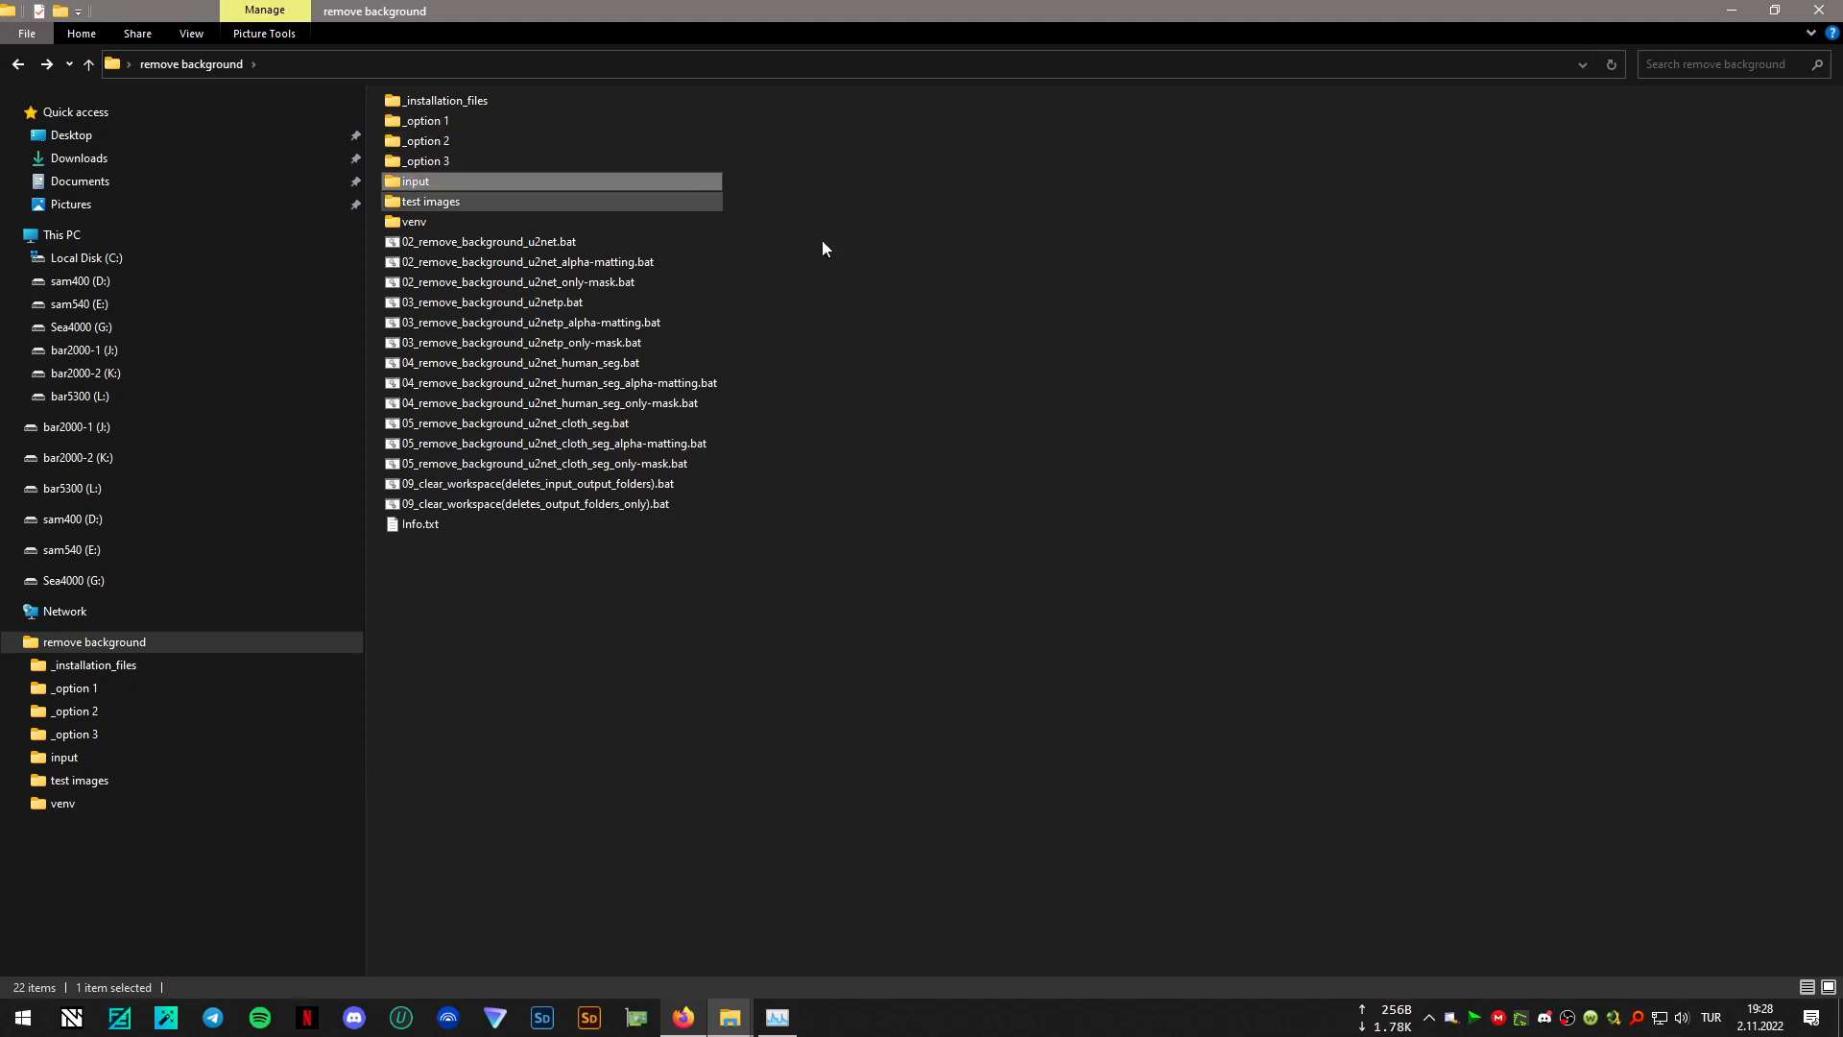
right_click(782, 327)
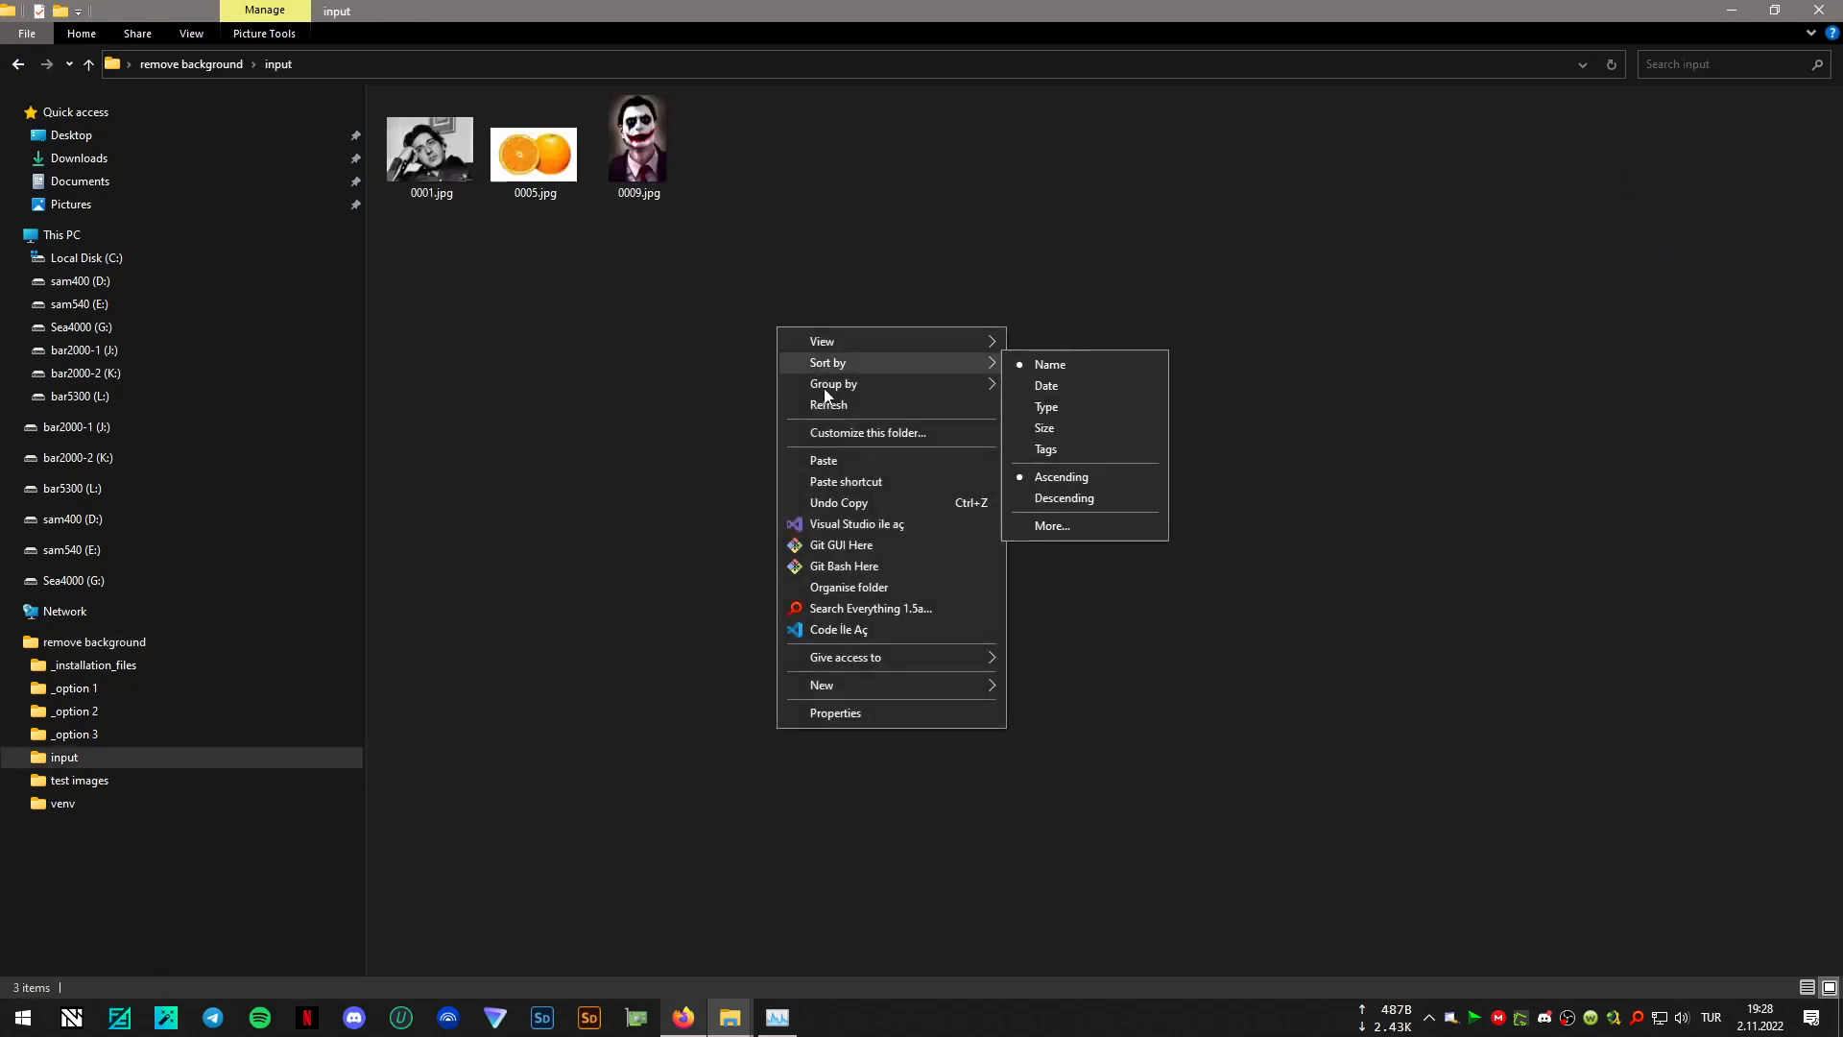
click(856, 463)
click(888, 355)
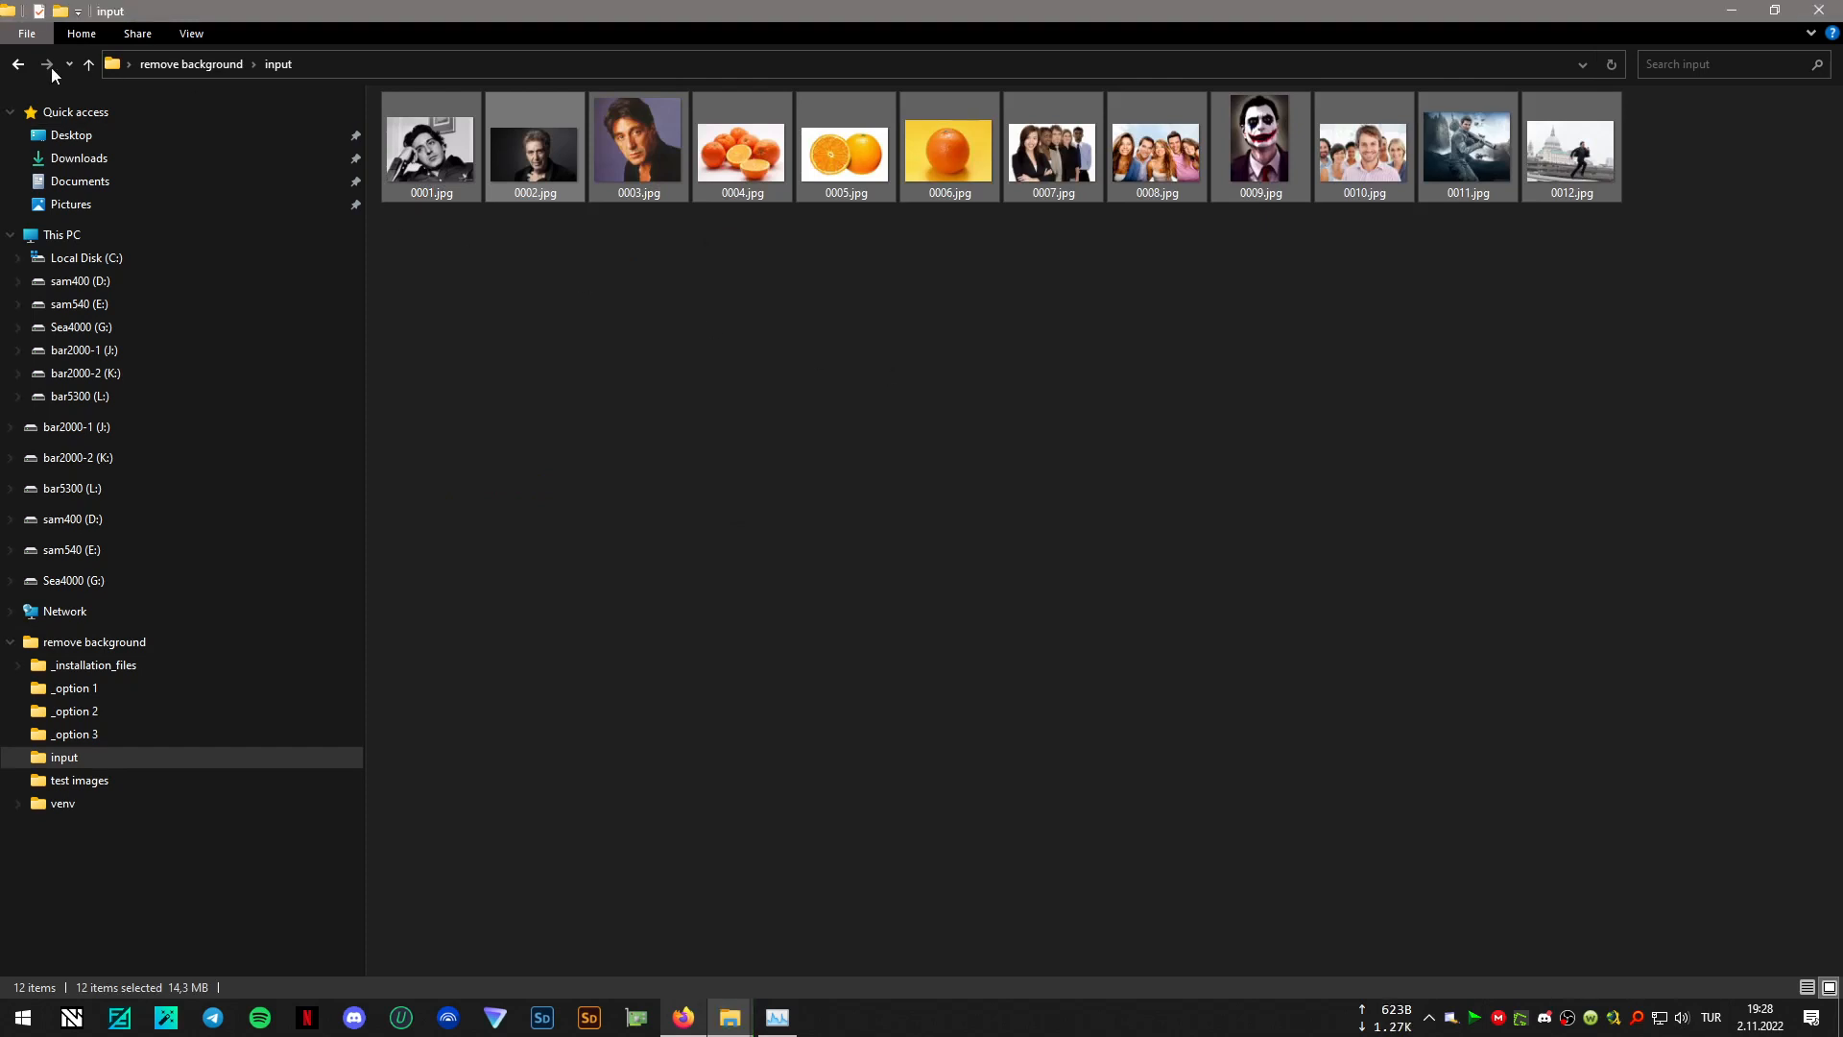
- Run 02_remove_background_u2net.bat from the "remove background" folder and move its console window clear of the file list
click(17, 63)
click(786, 493)
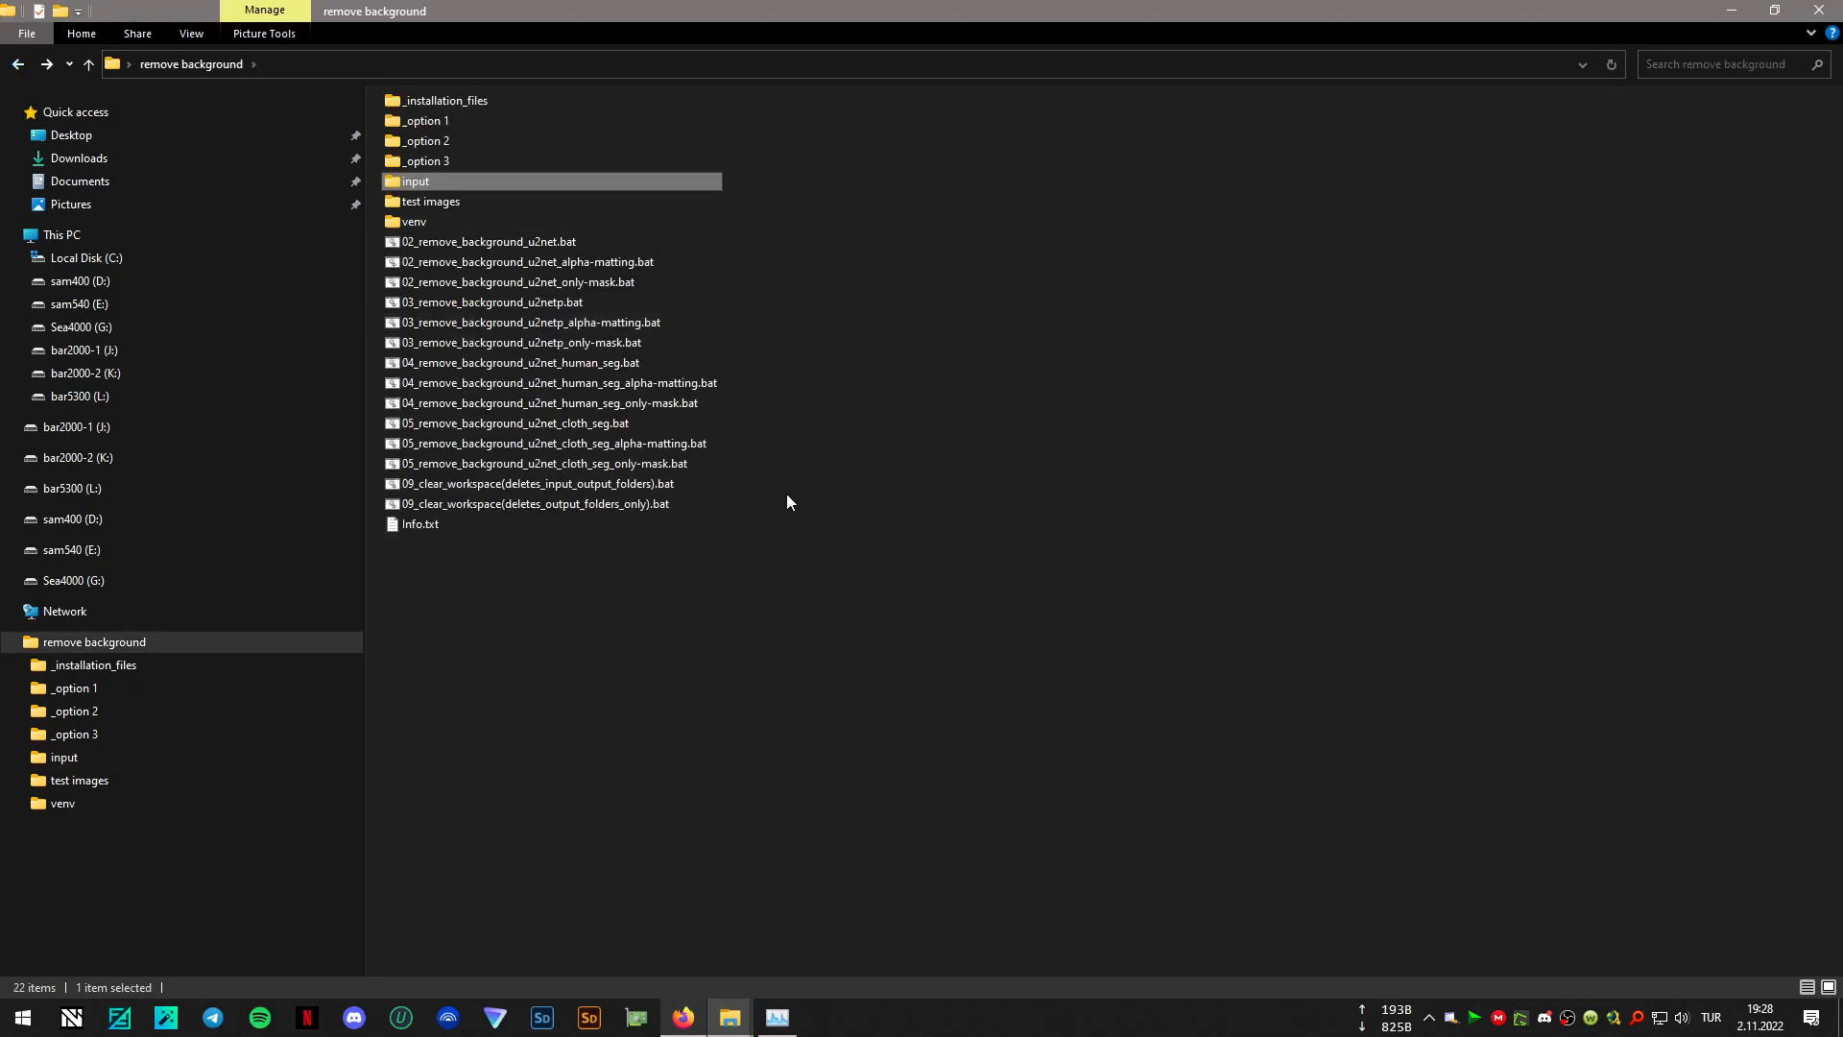
double_click(543, 246)
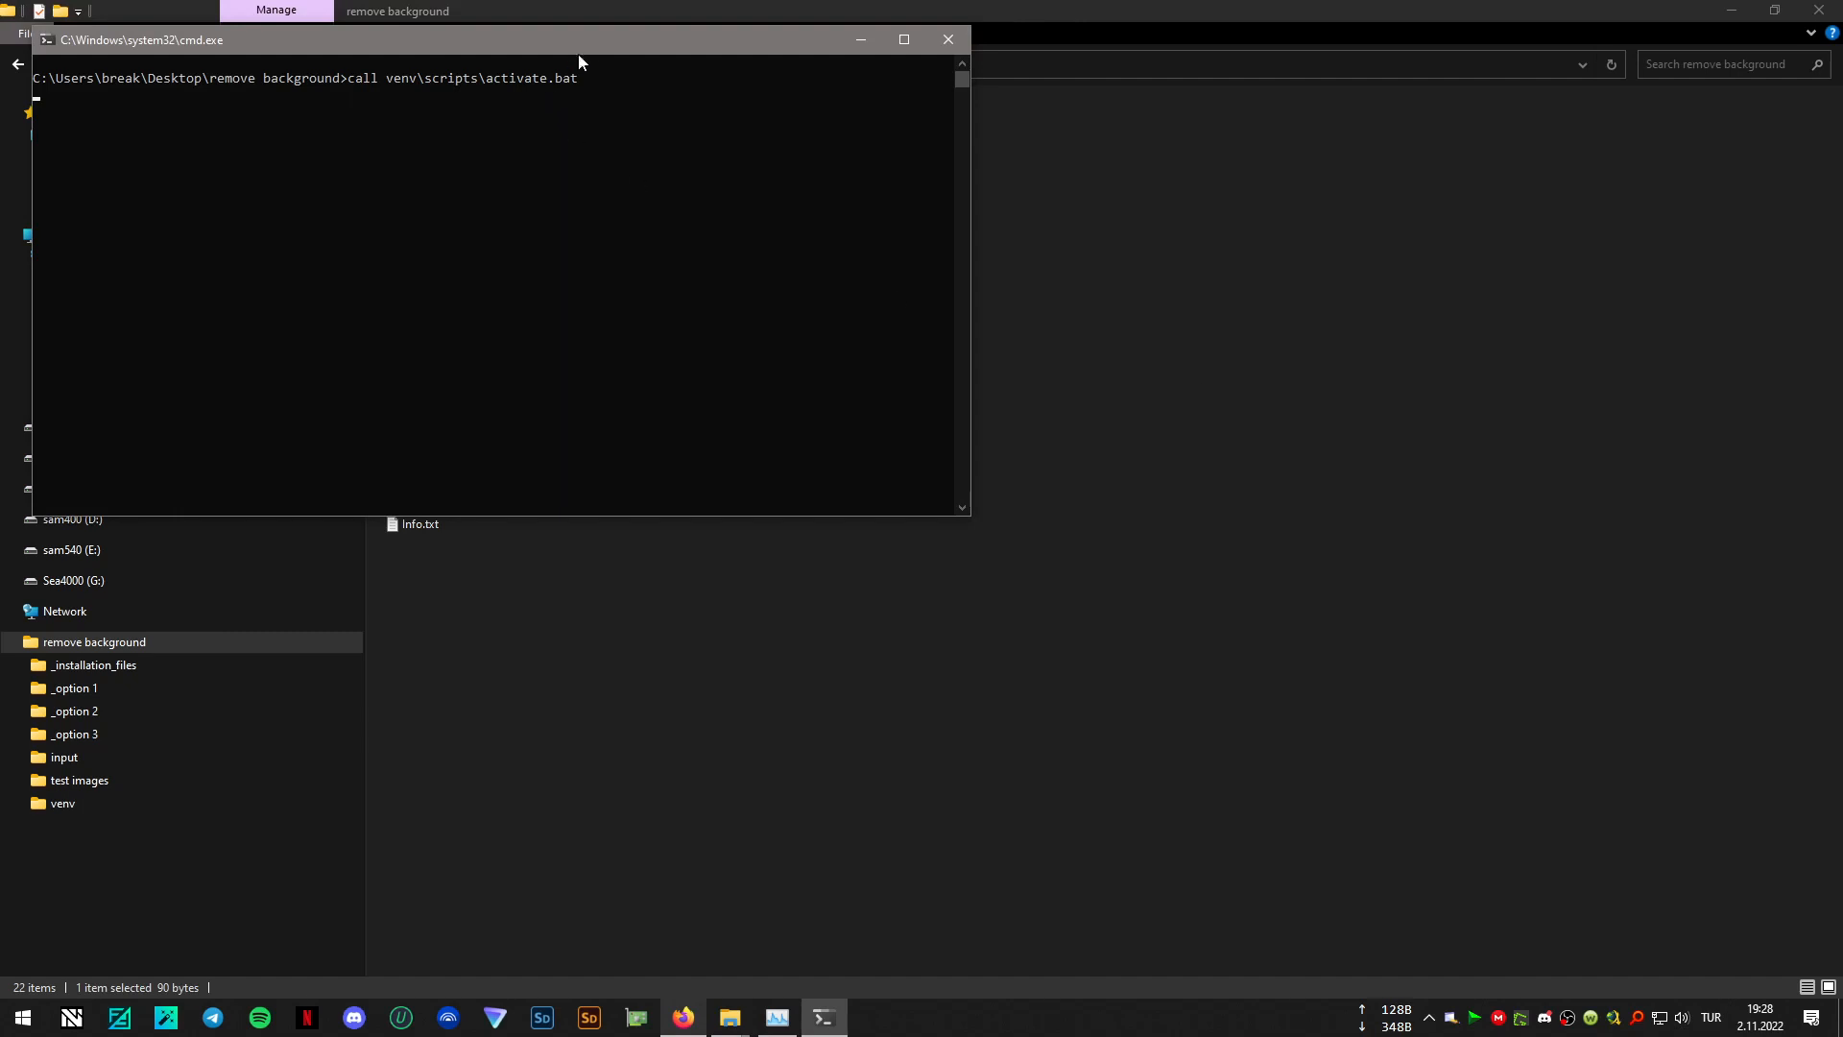
drag(607, 42, 1185, 391)
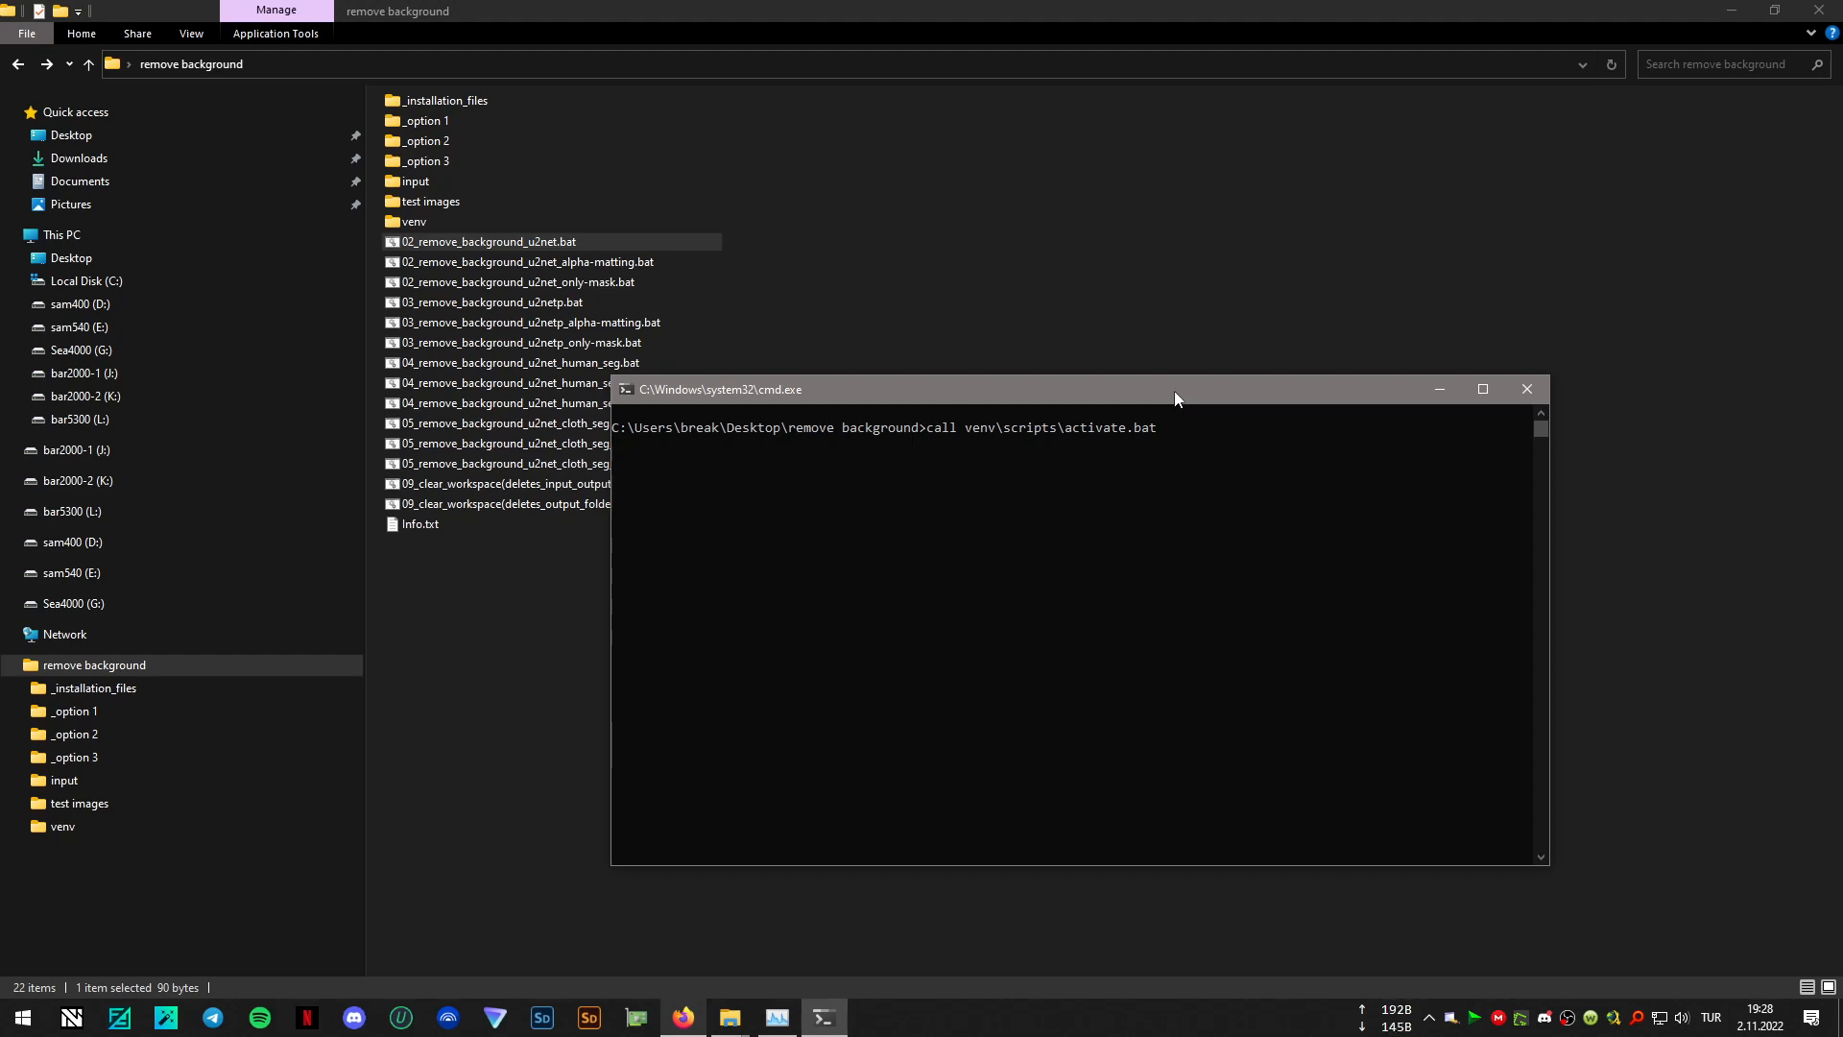
drag(1173, 389, 1286, 442)
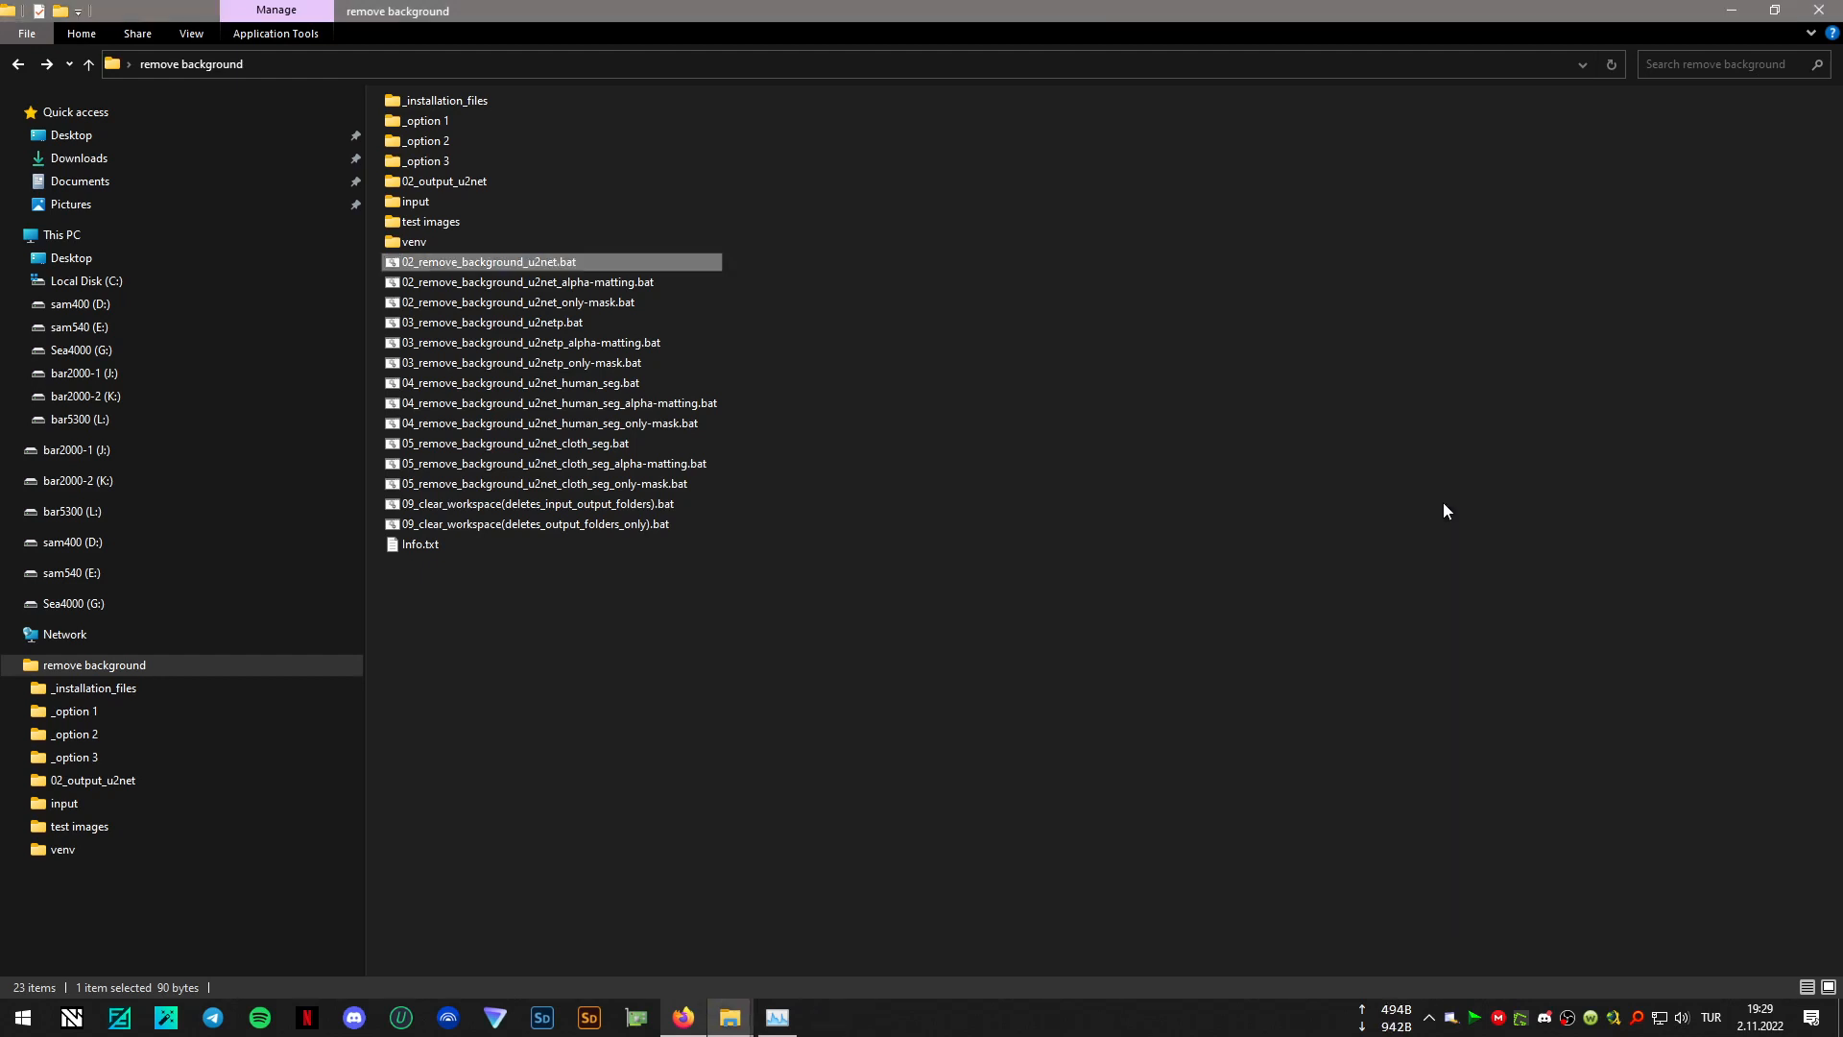
- View the background-removed images in the 02_output_u2net folder full screen, from 0001.png through 0012.png, and close the image viewer
double_click(472, 181)
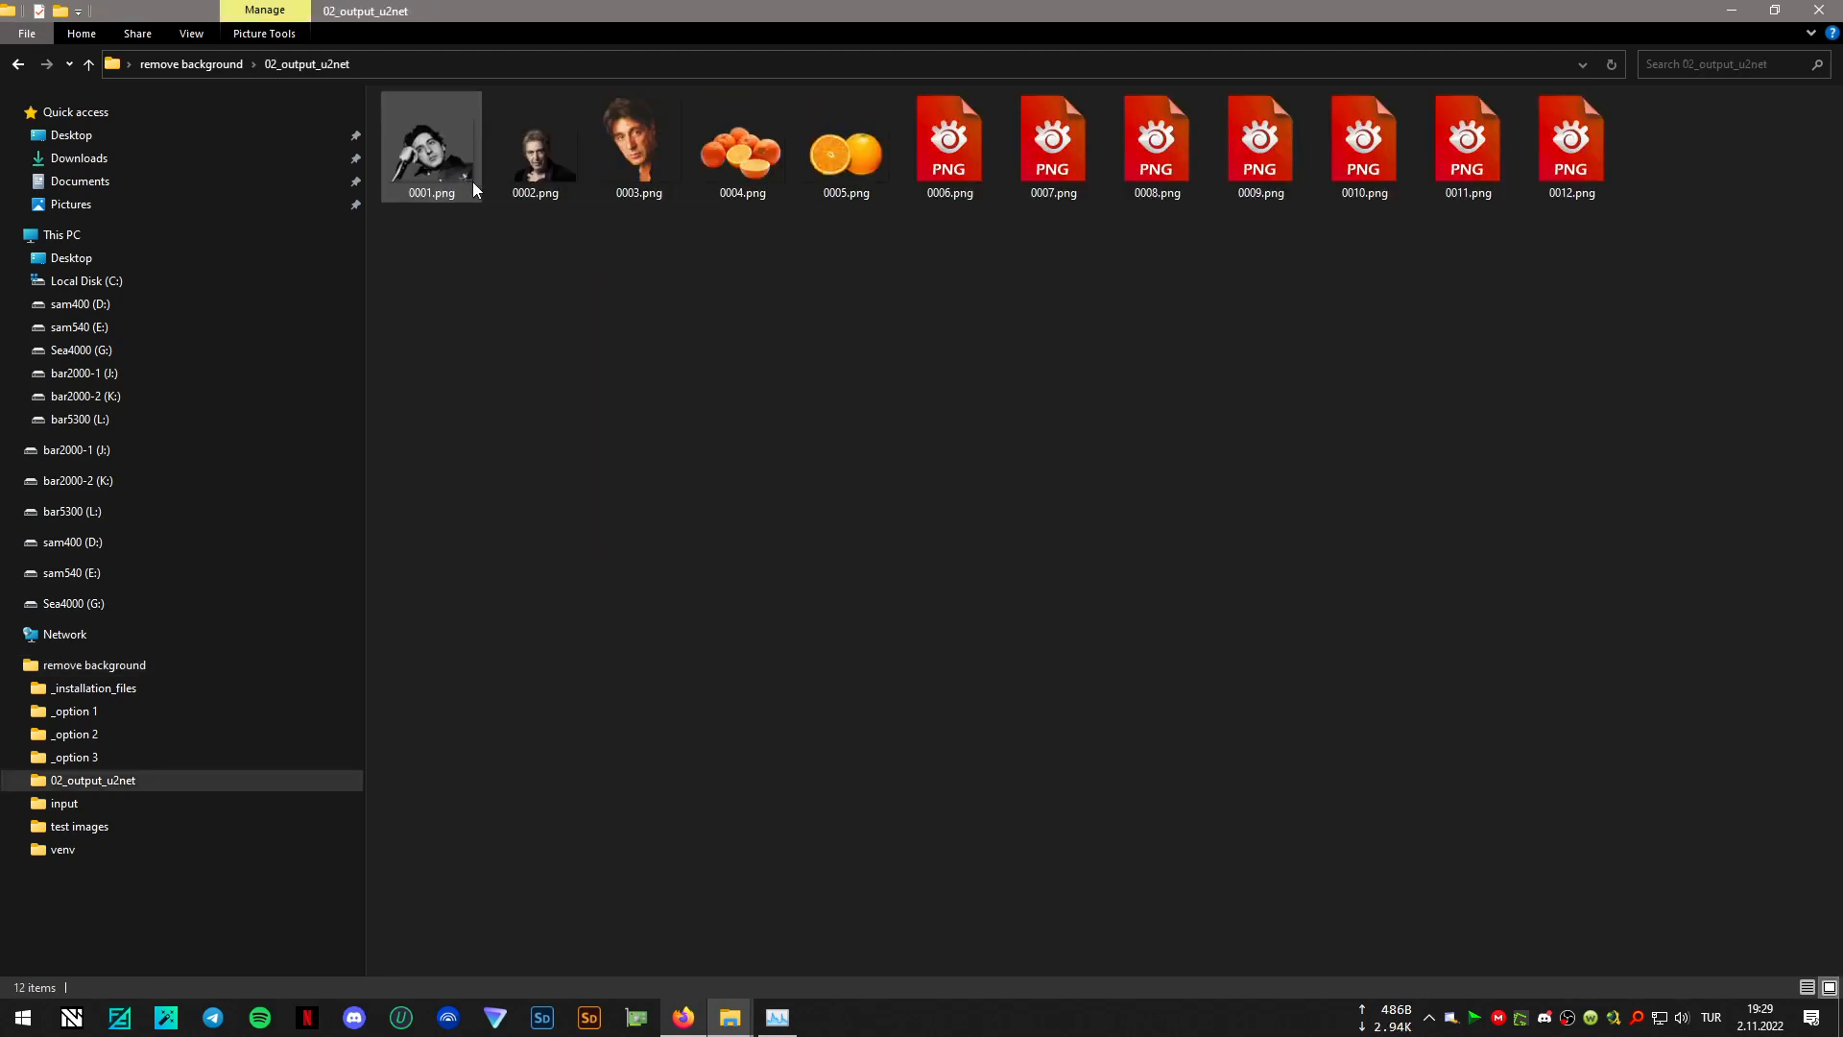
click(453, 170)
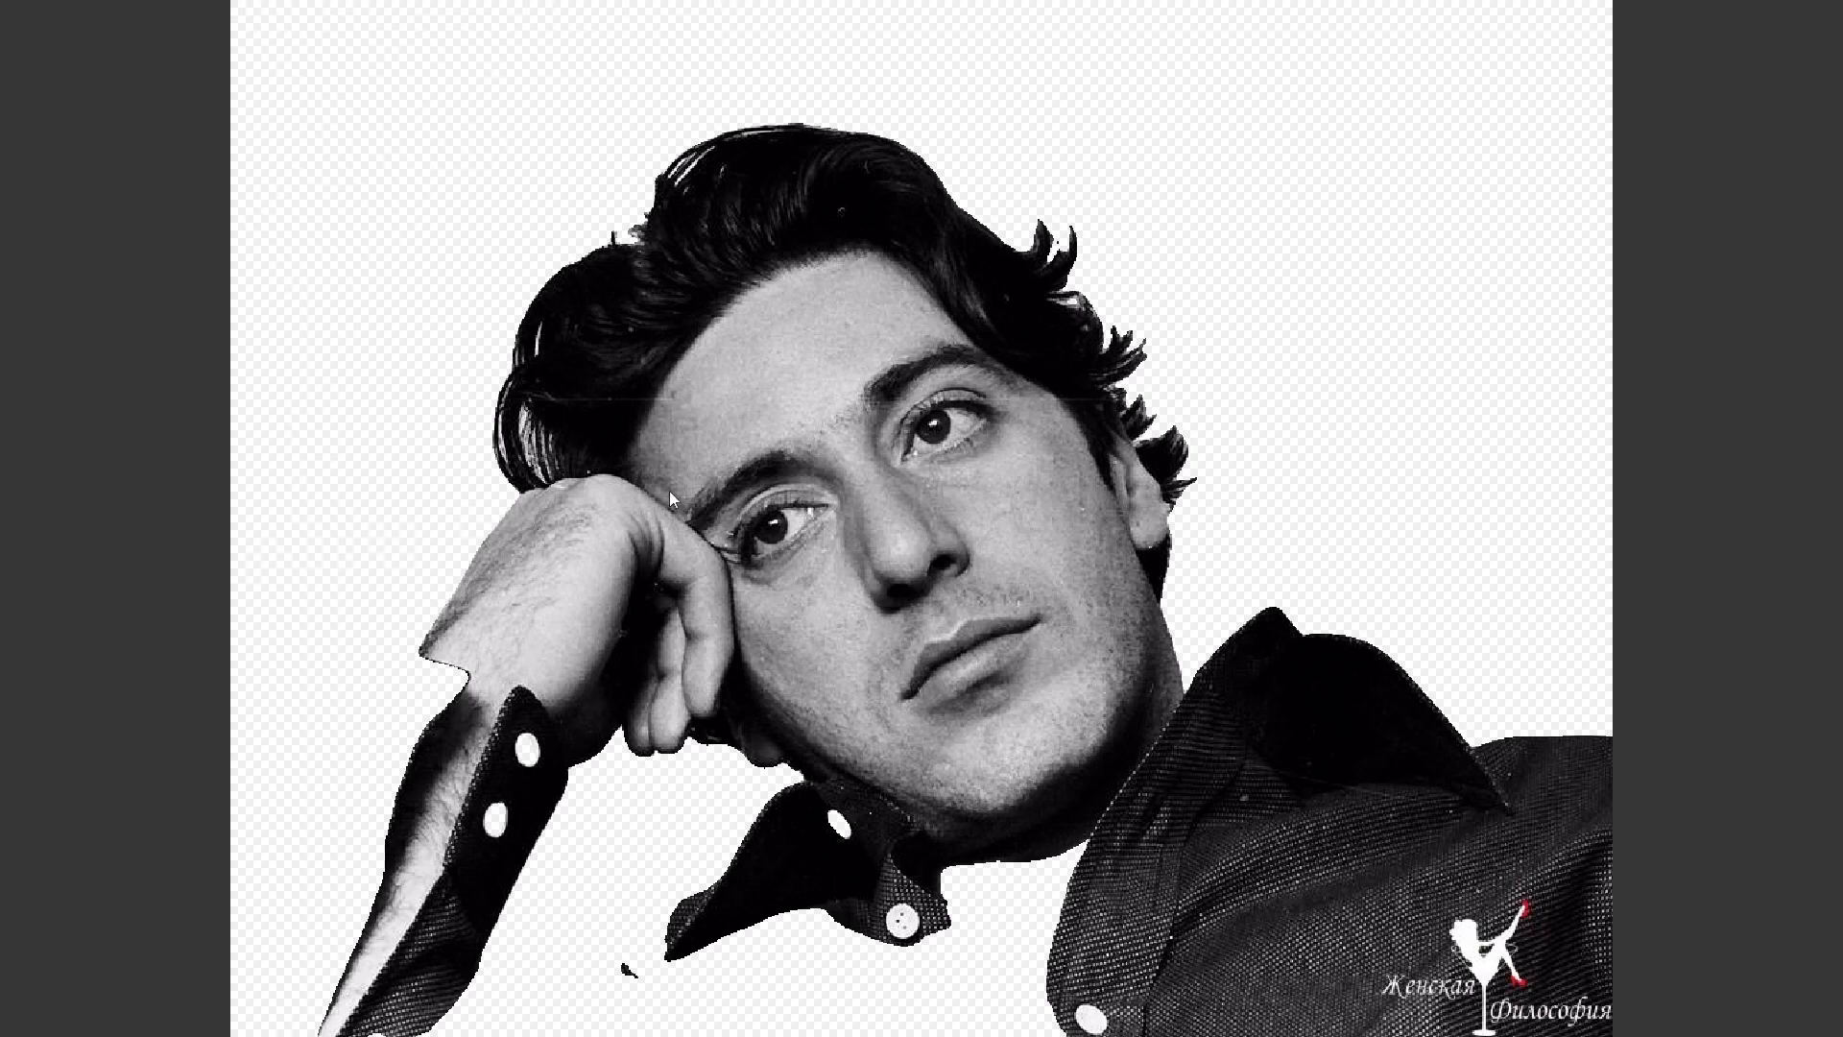
key(Right)
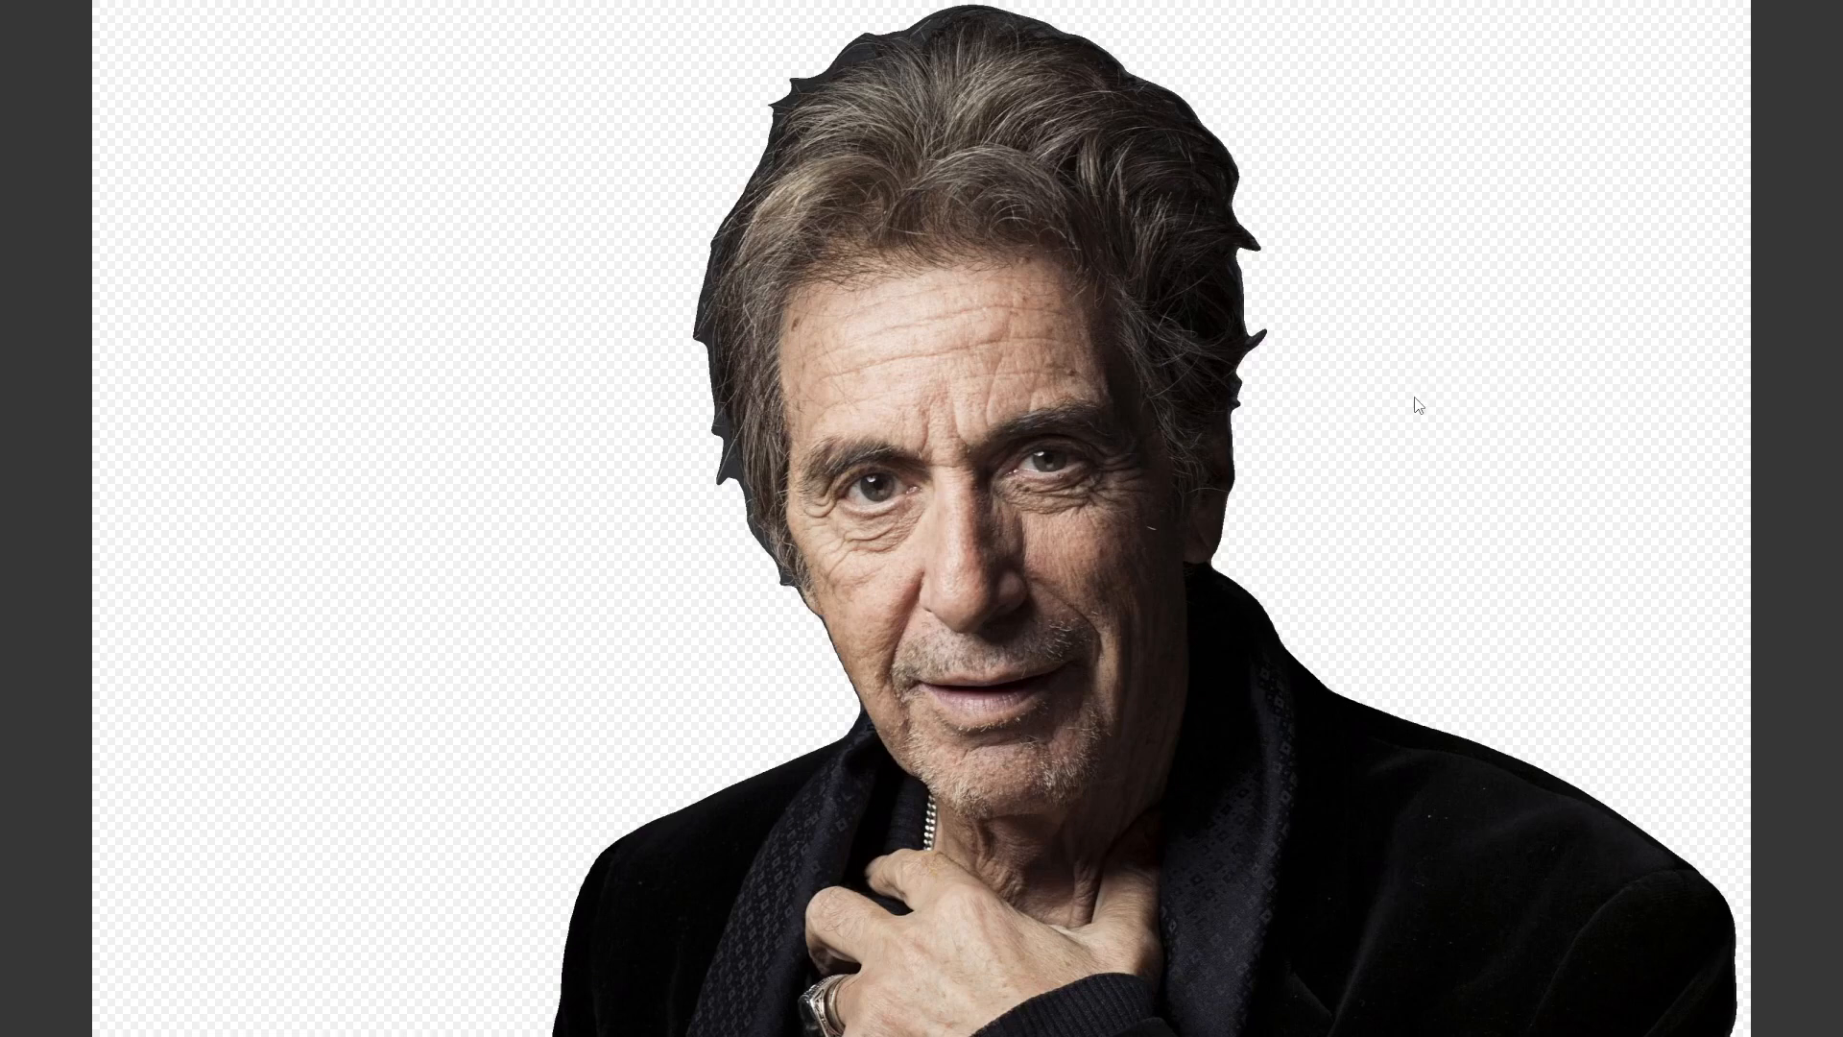
key(Right)
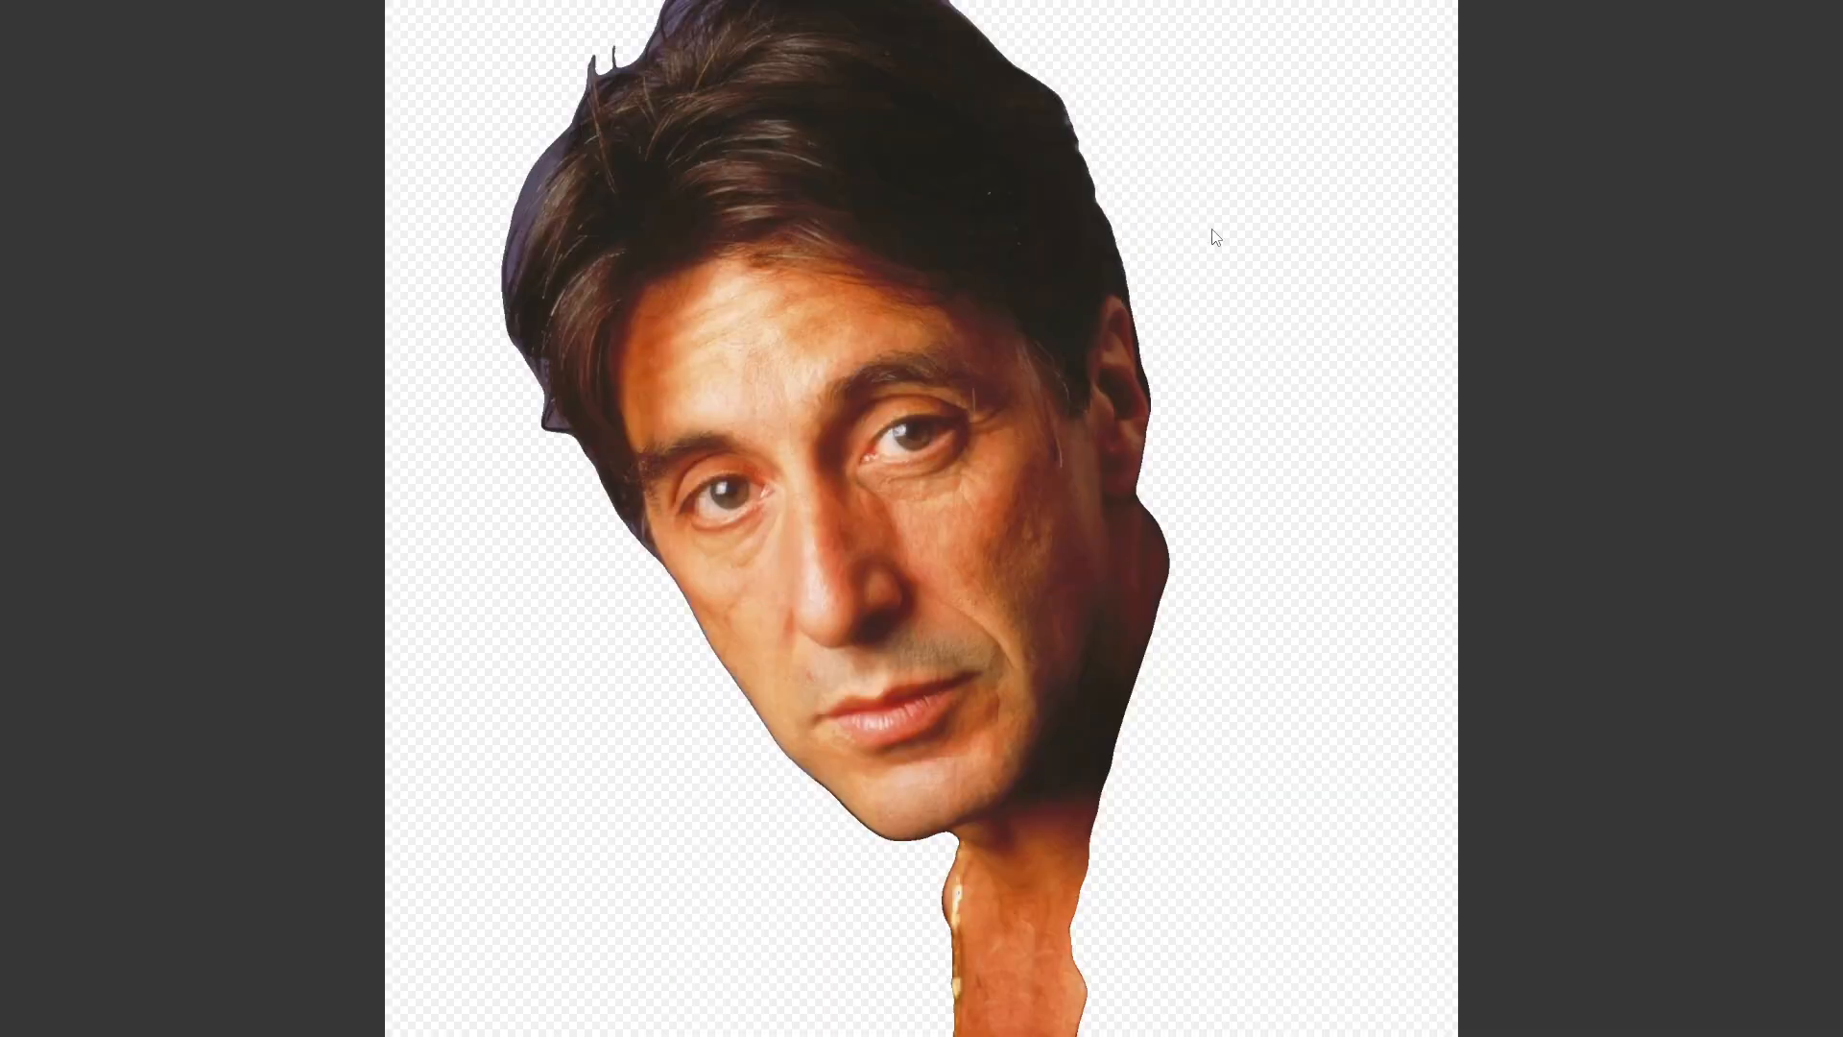
key(Right)
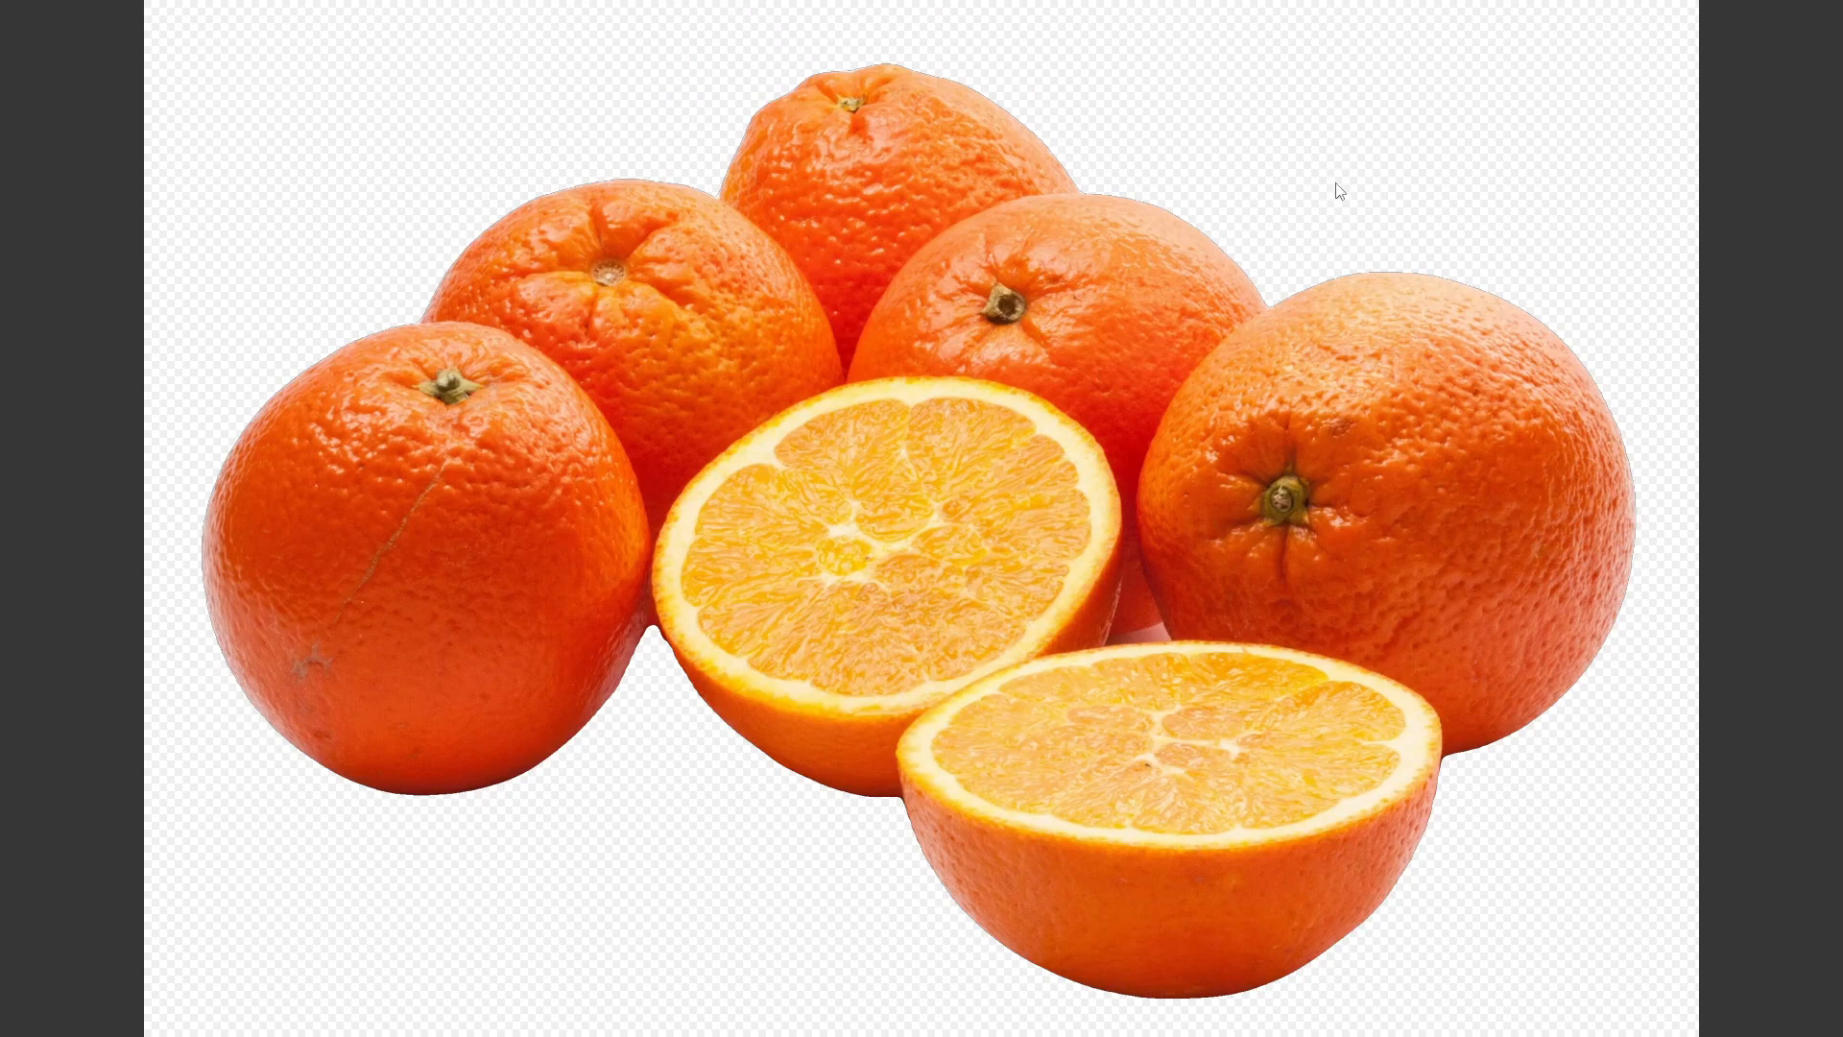
key(Right)
key(Right)
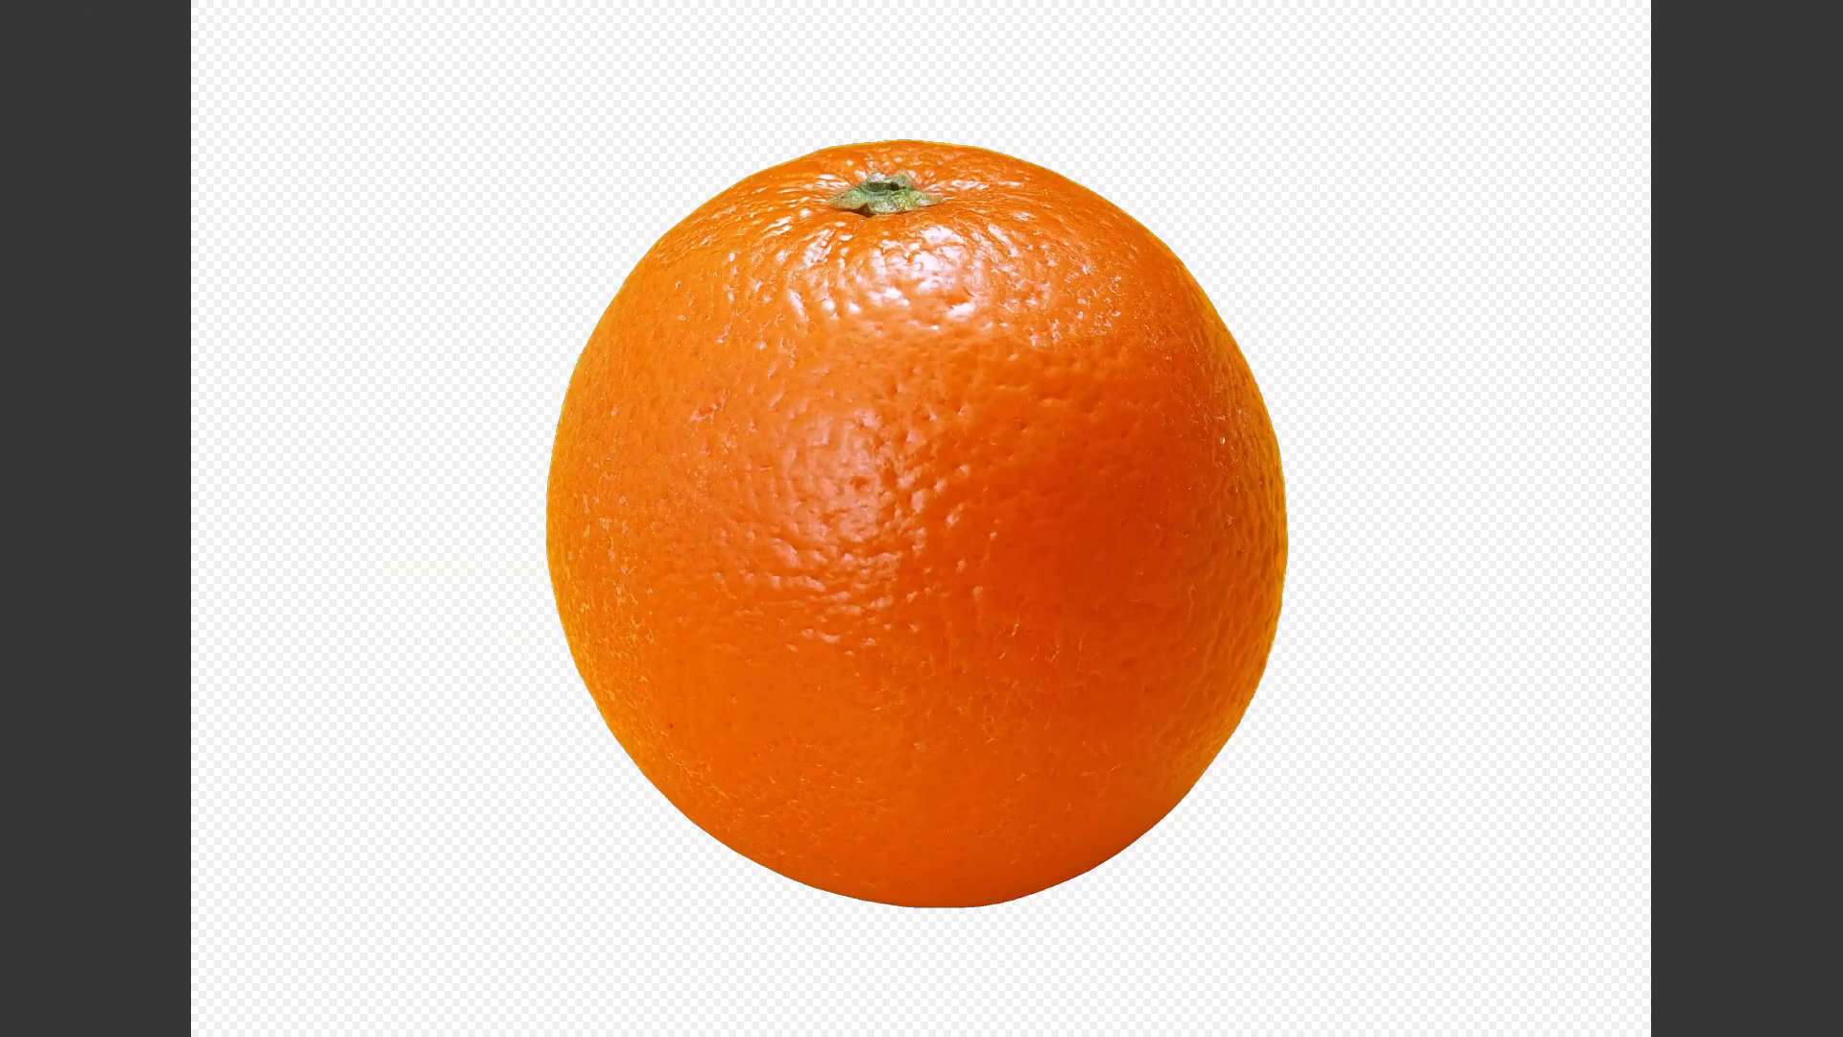
key(Right)
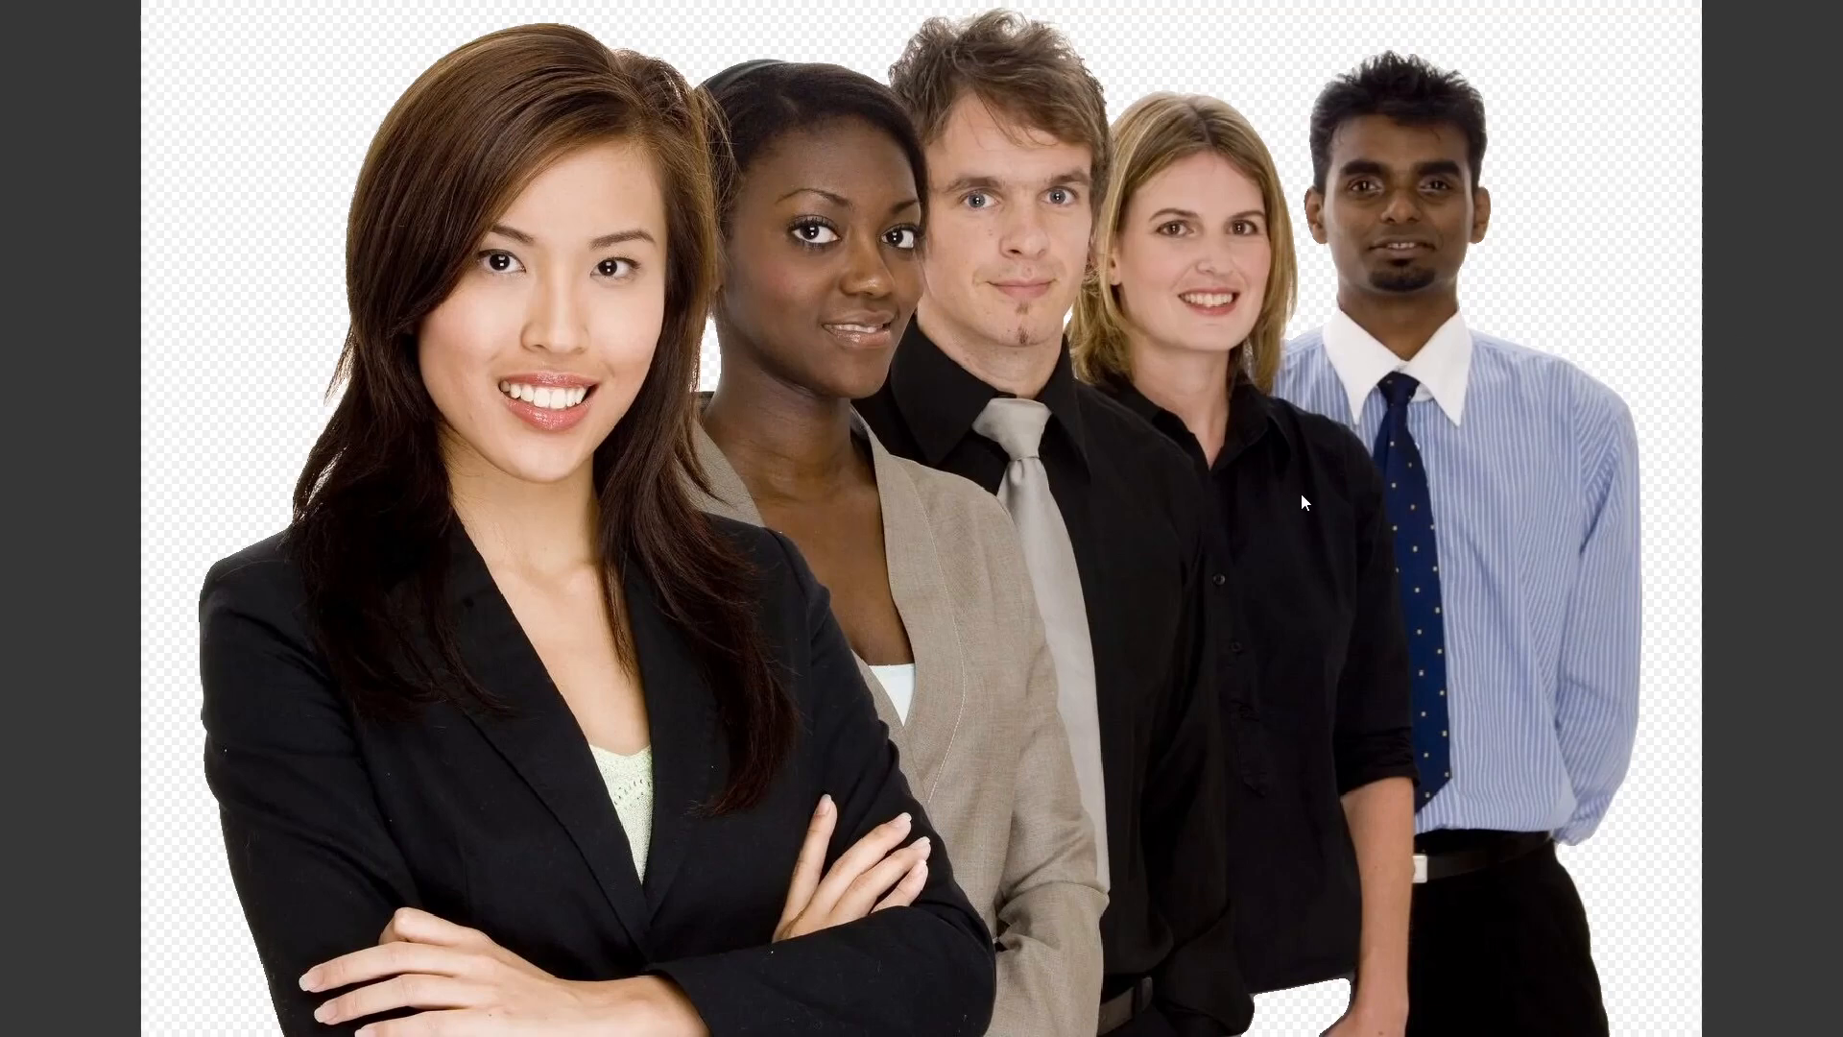
key(Right)
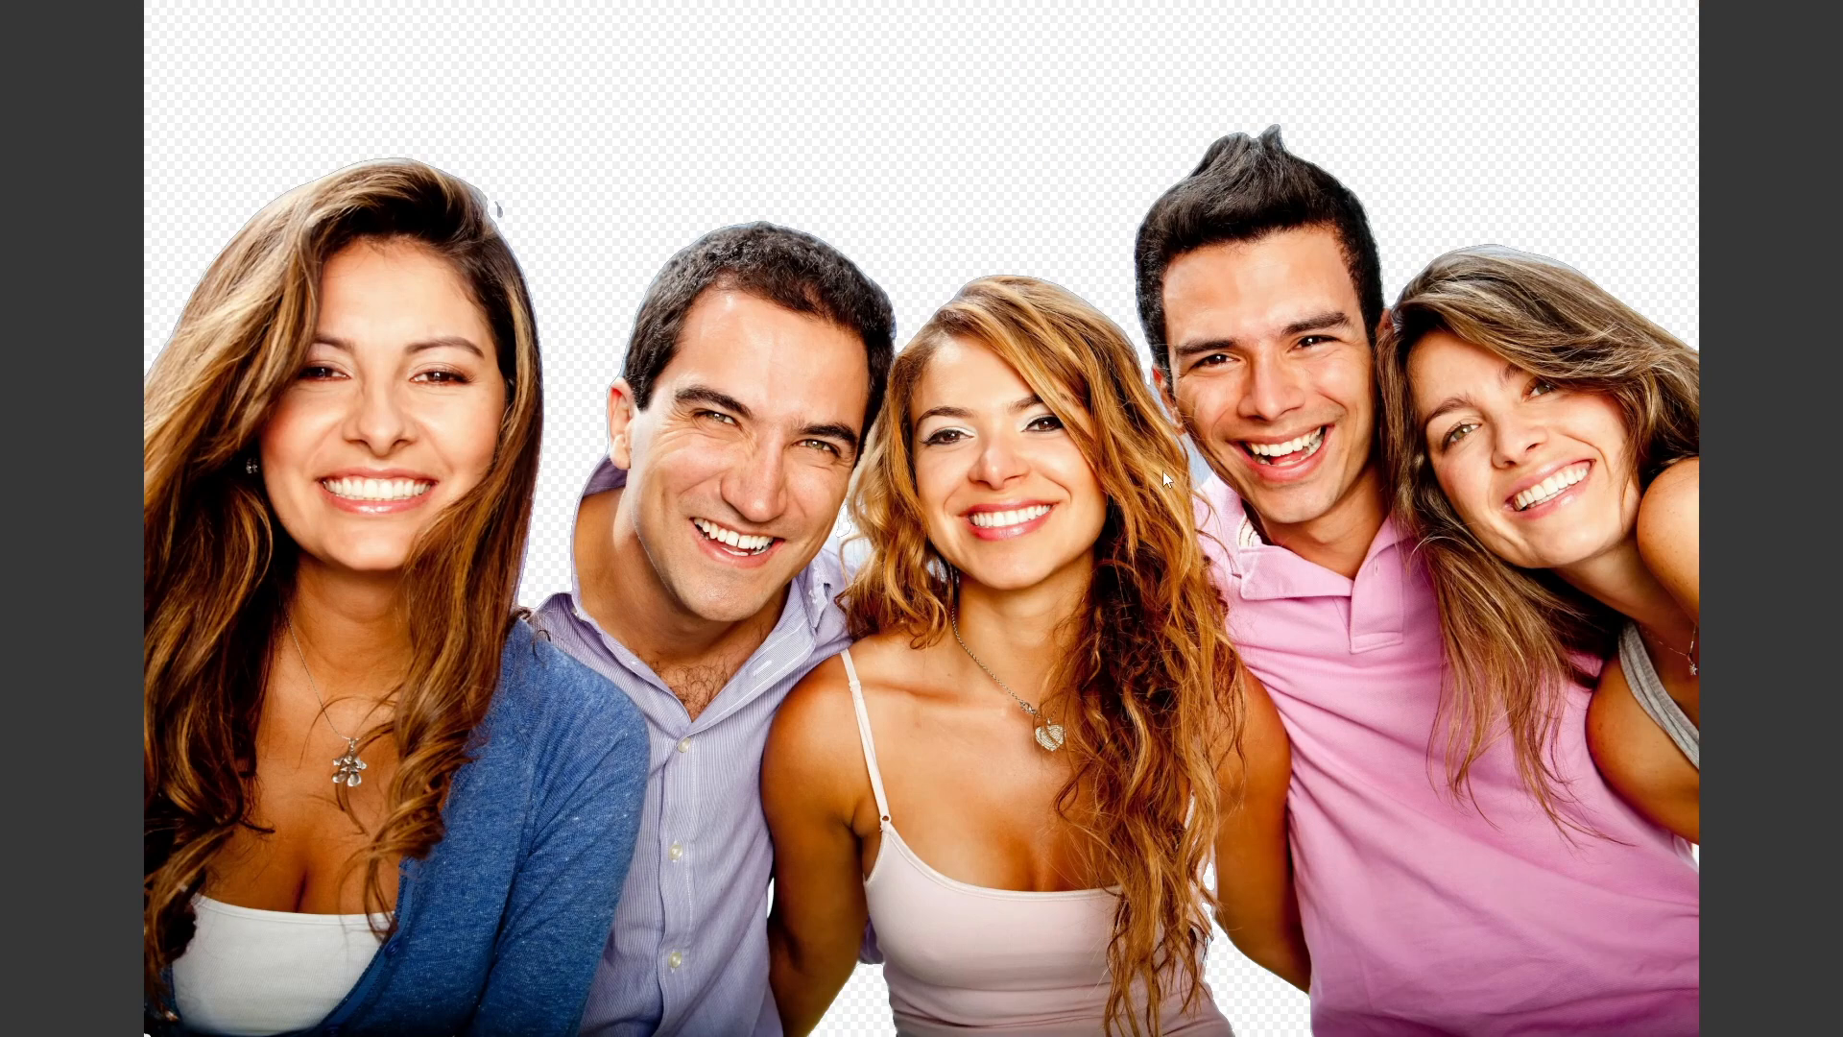
key(Right)
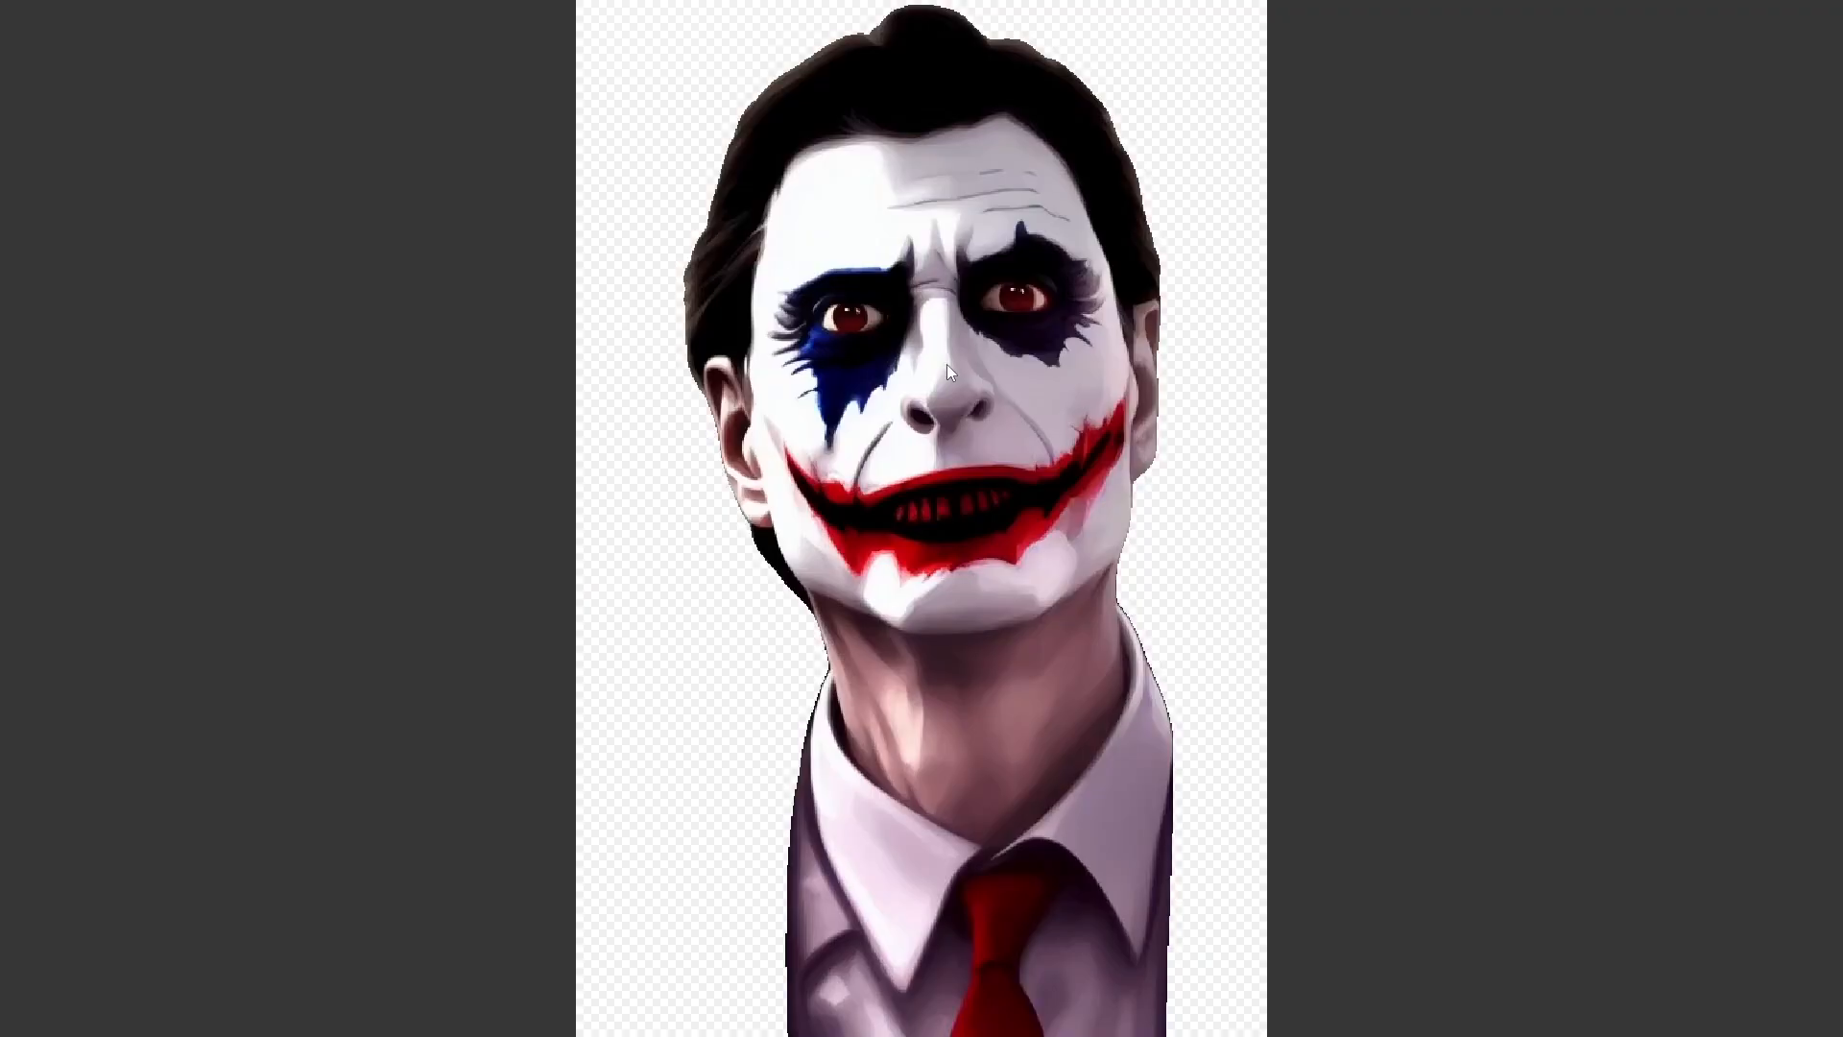
key(Right)
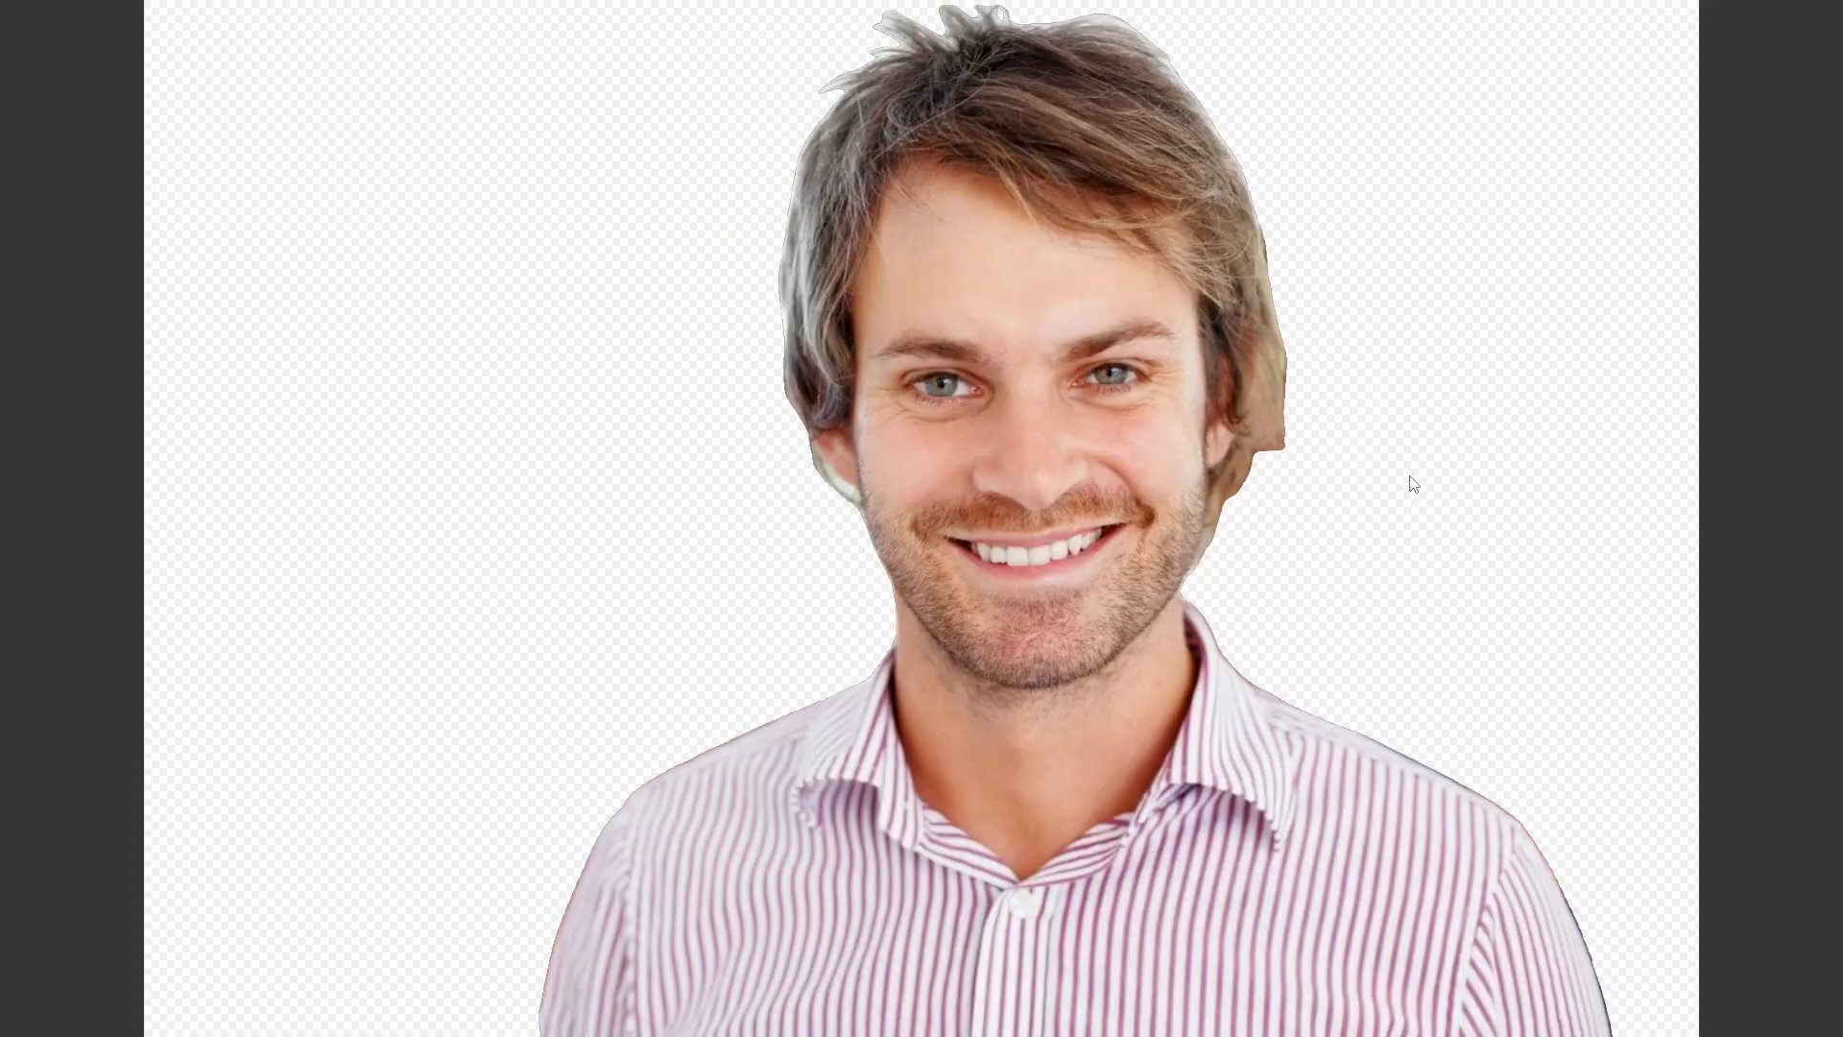
key(Right)
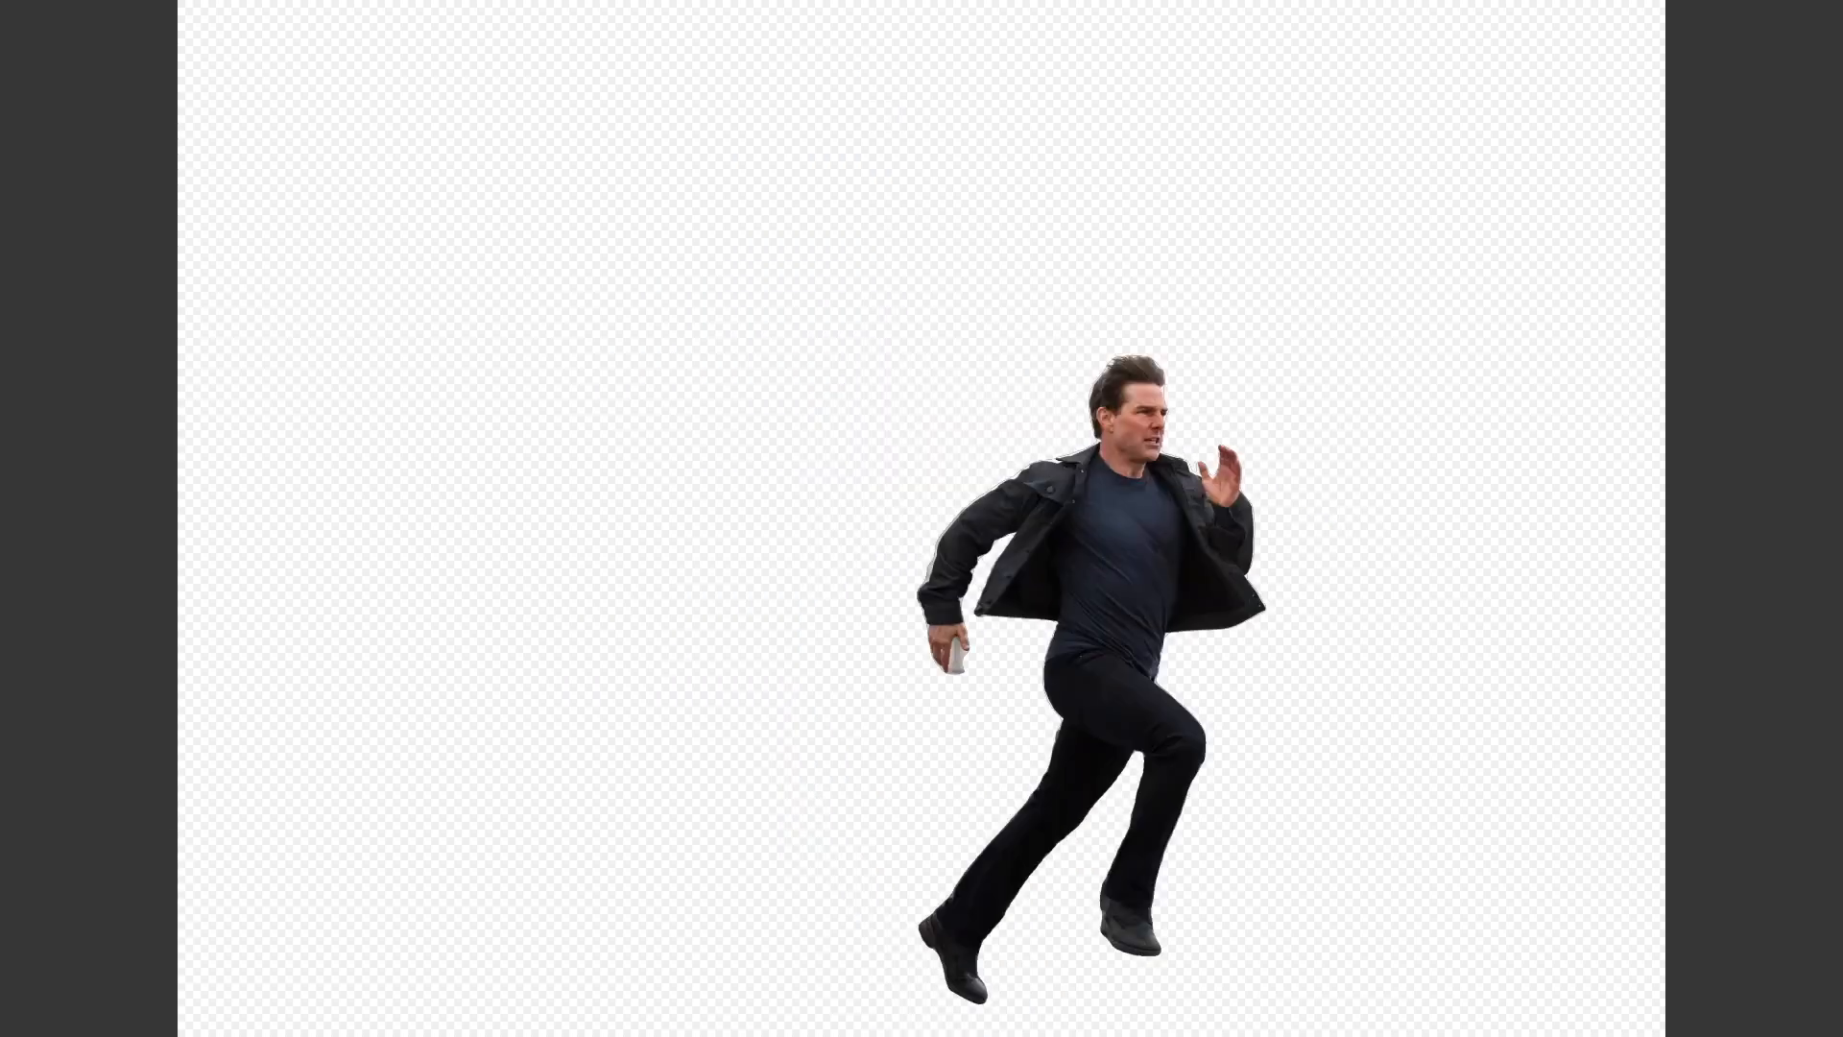
key(Escape)
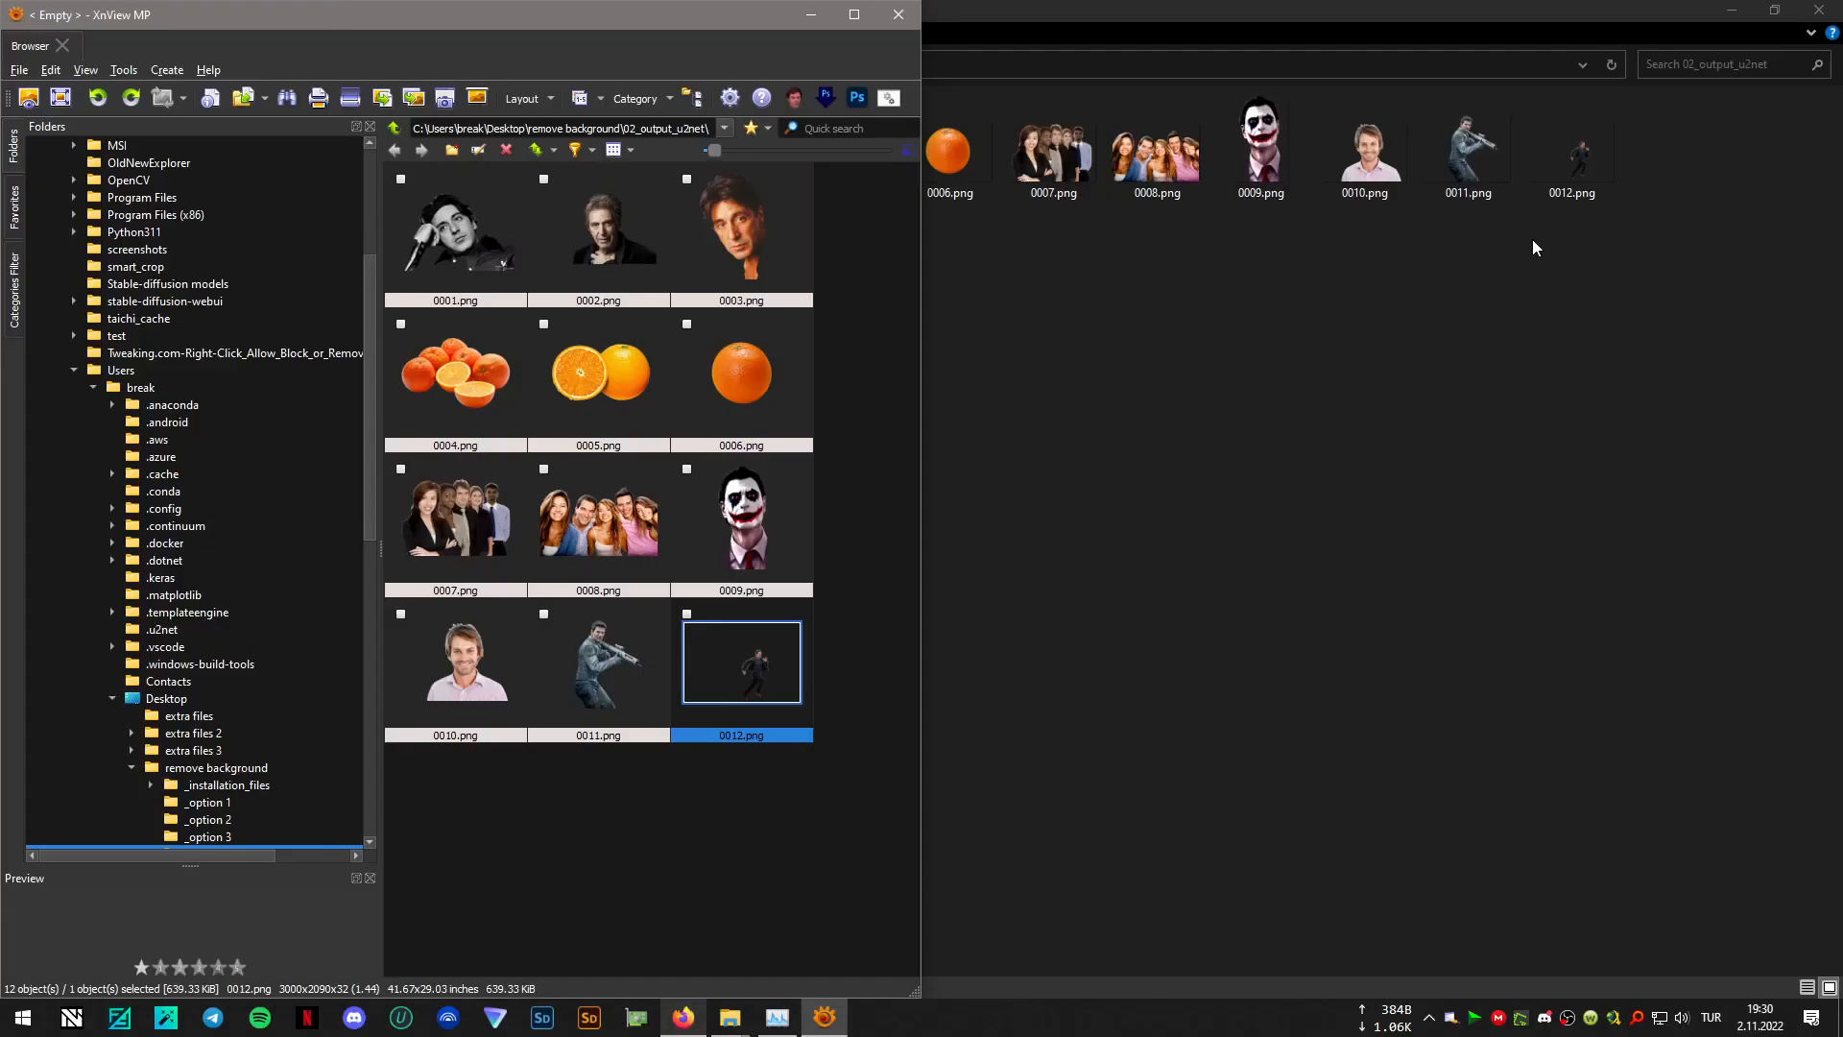
click(899, 15)
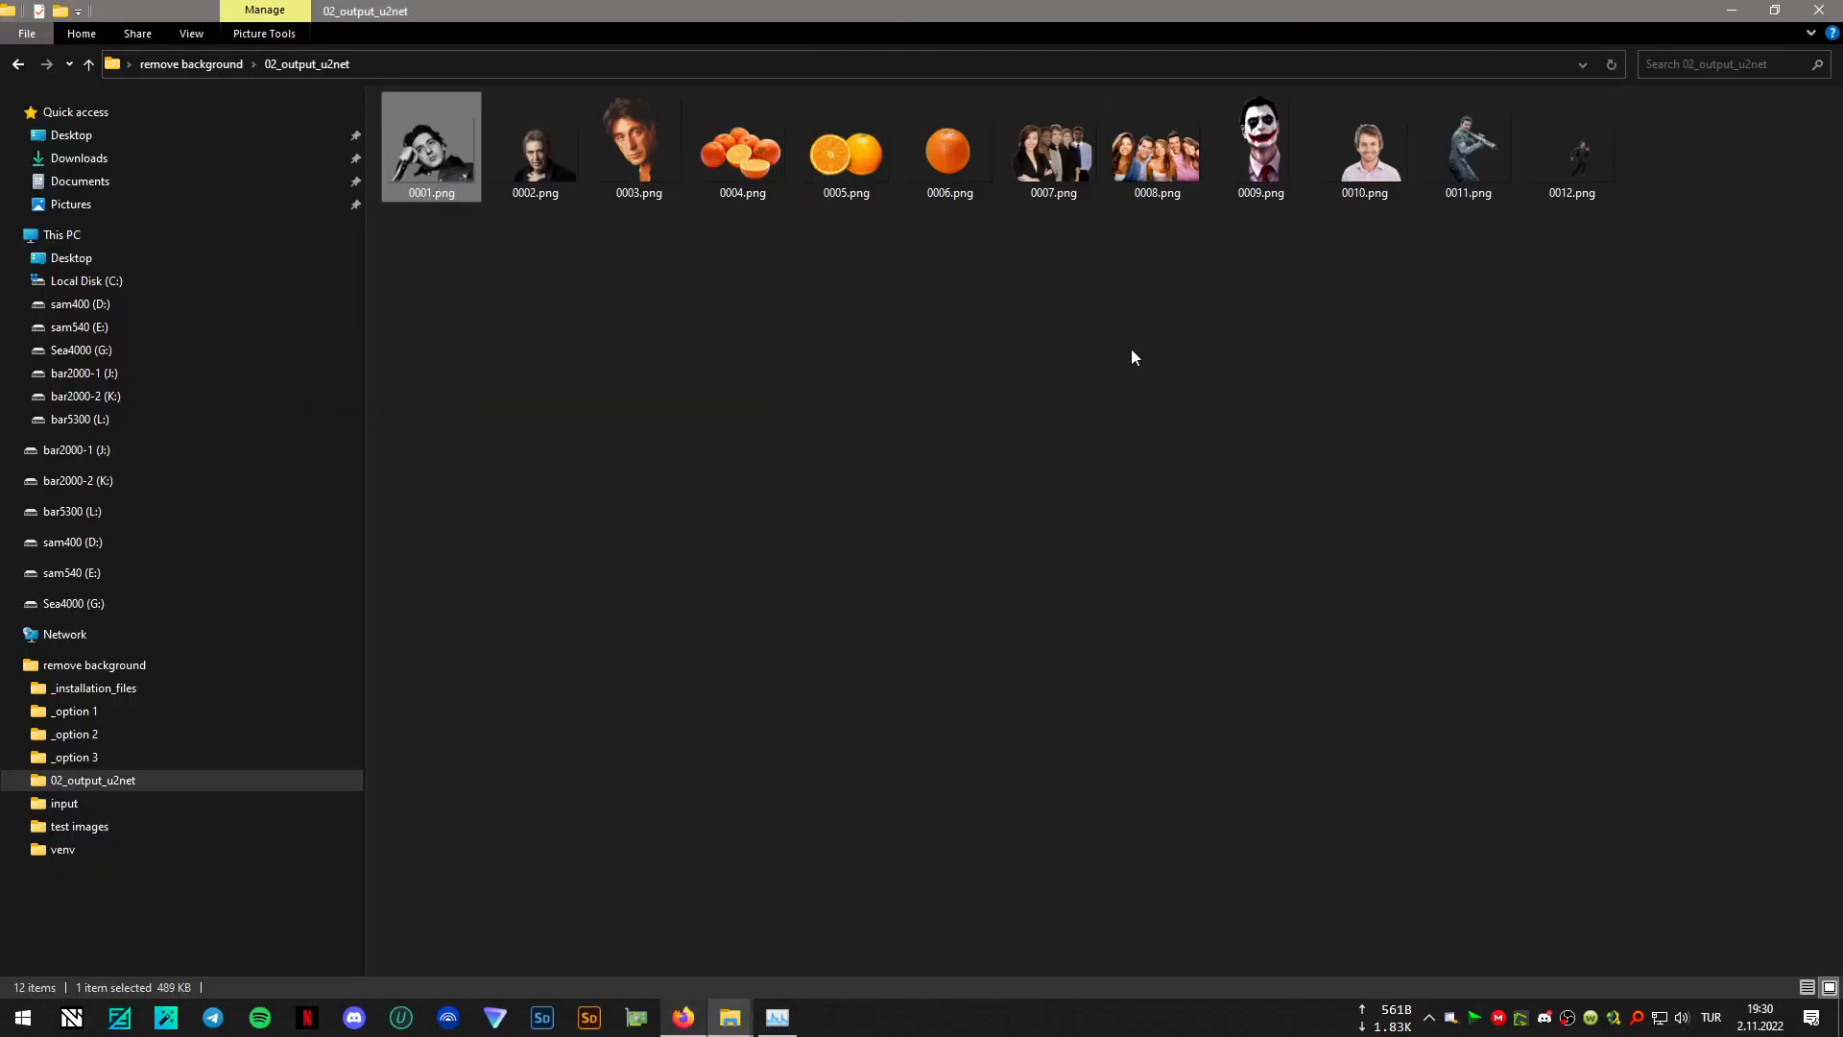
- Return to the "remove background" folder, run 02_remove_background_u2net_alpha-matting.bat, and move its console window clear of the file list
click(196, 63)
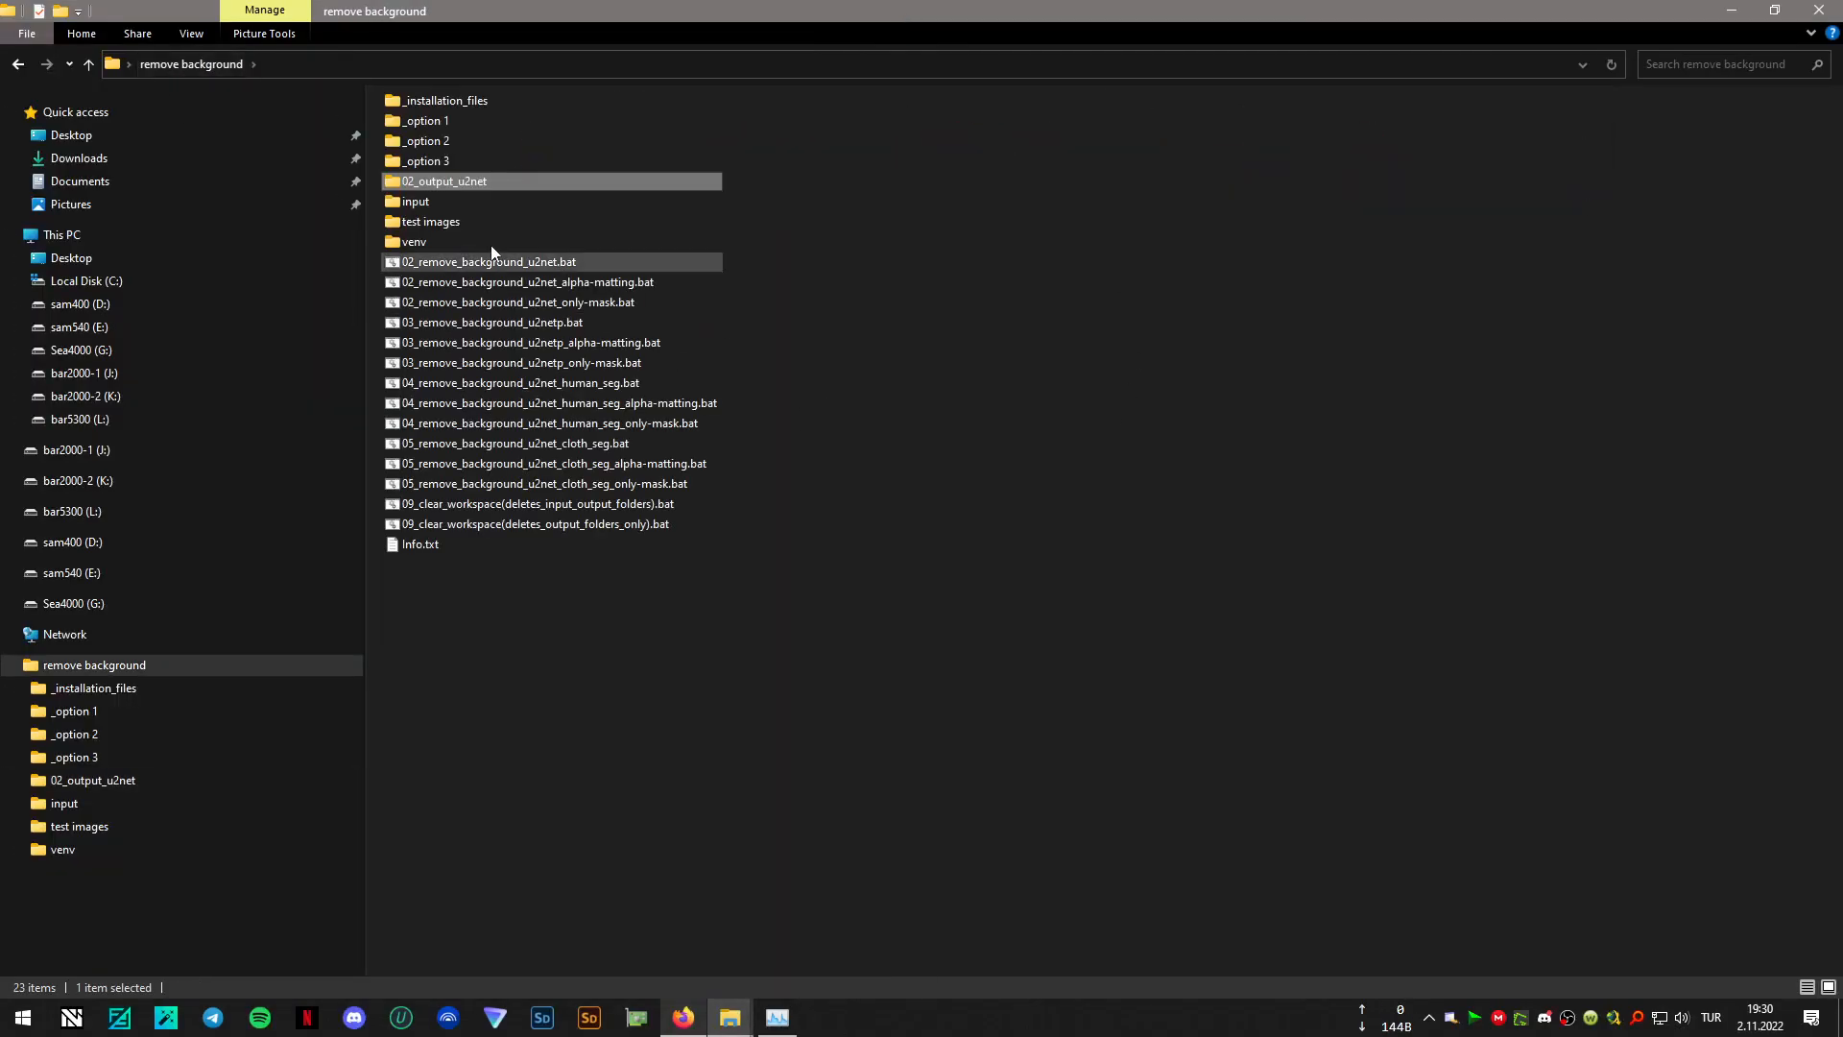
double_click(628, 284)
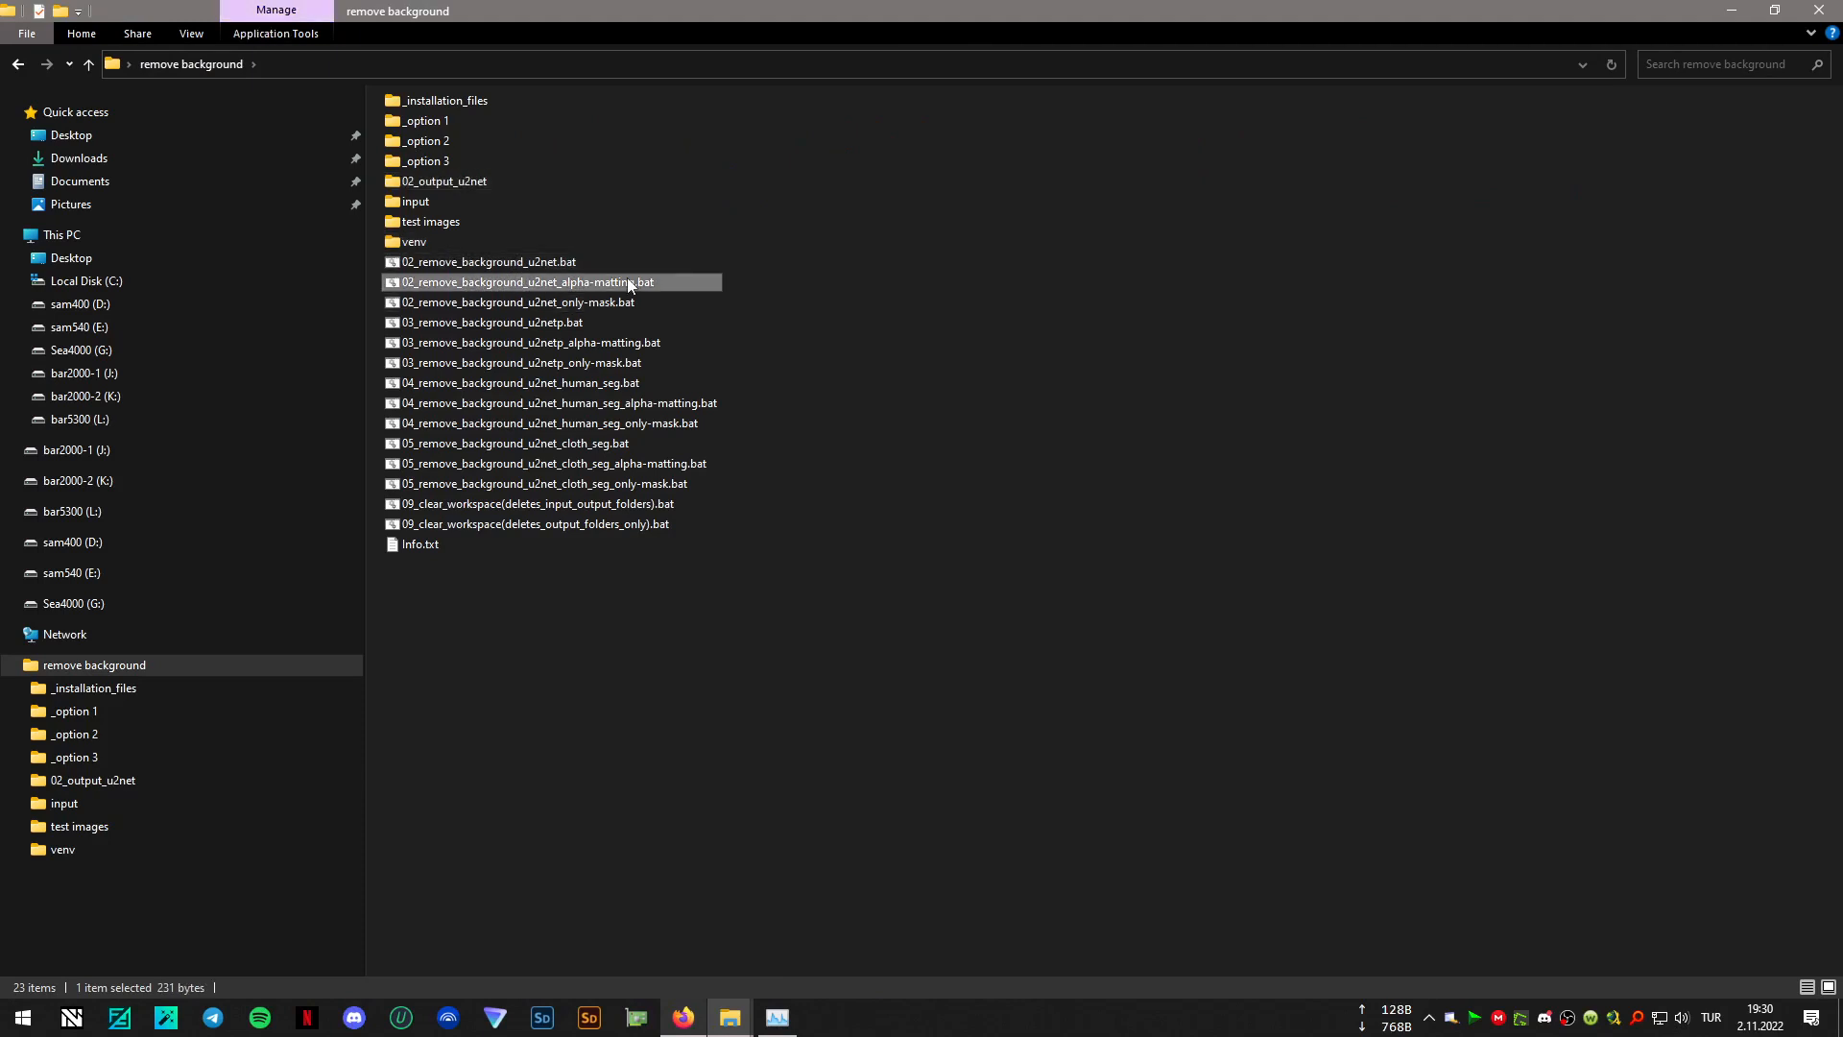
drag(774, 71, 1402, 410)
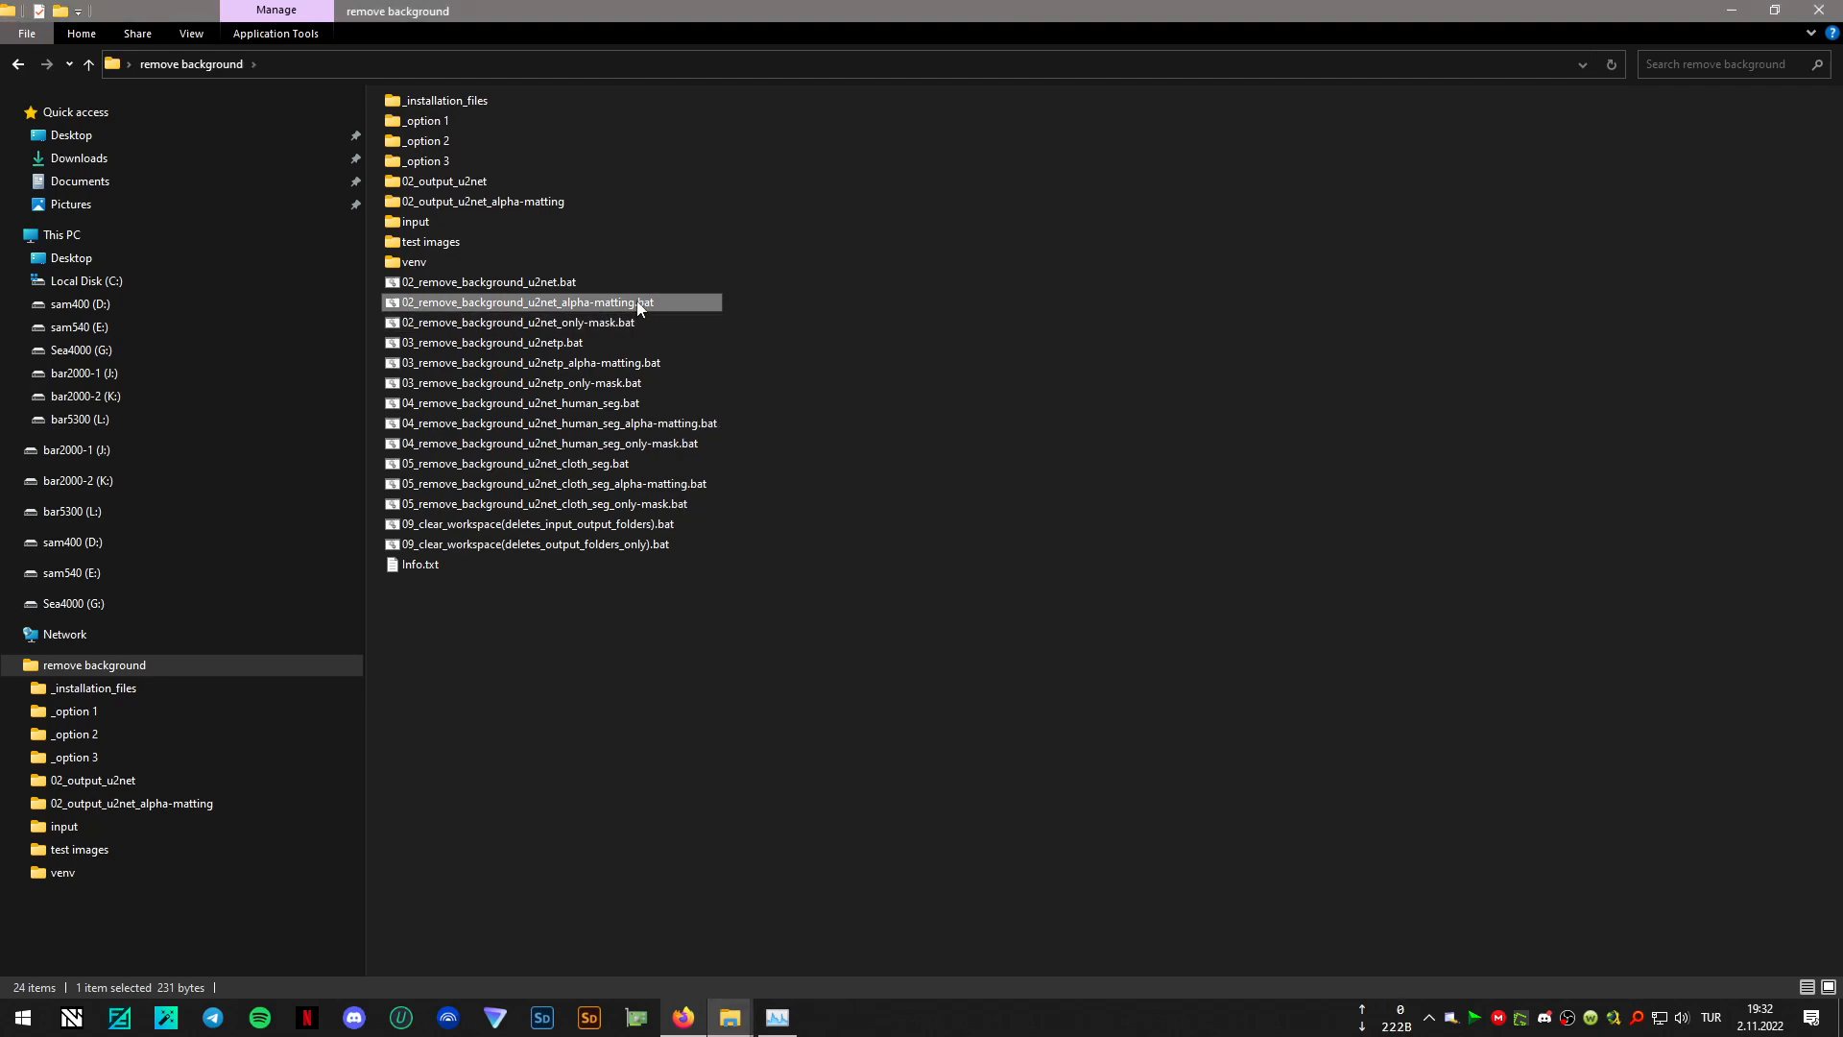
- Open 02_remove_background_u2net_alpha-matting.bat for editing, examine its foreground threshold, background threshold and erode size values, and close it without changes
right_click(630, 301)
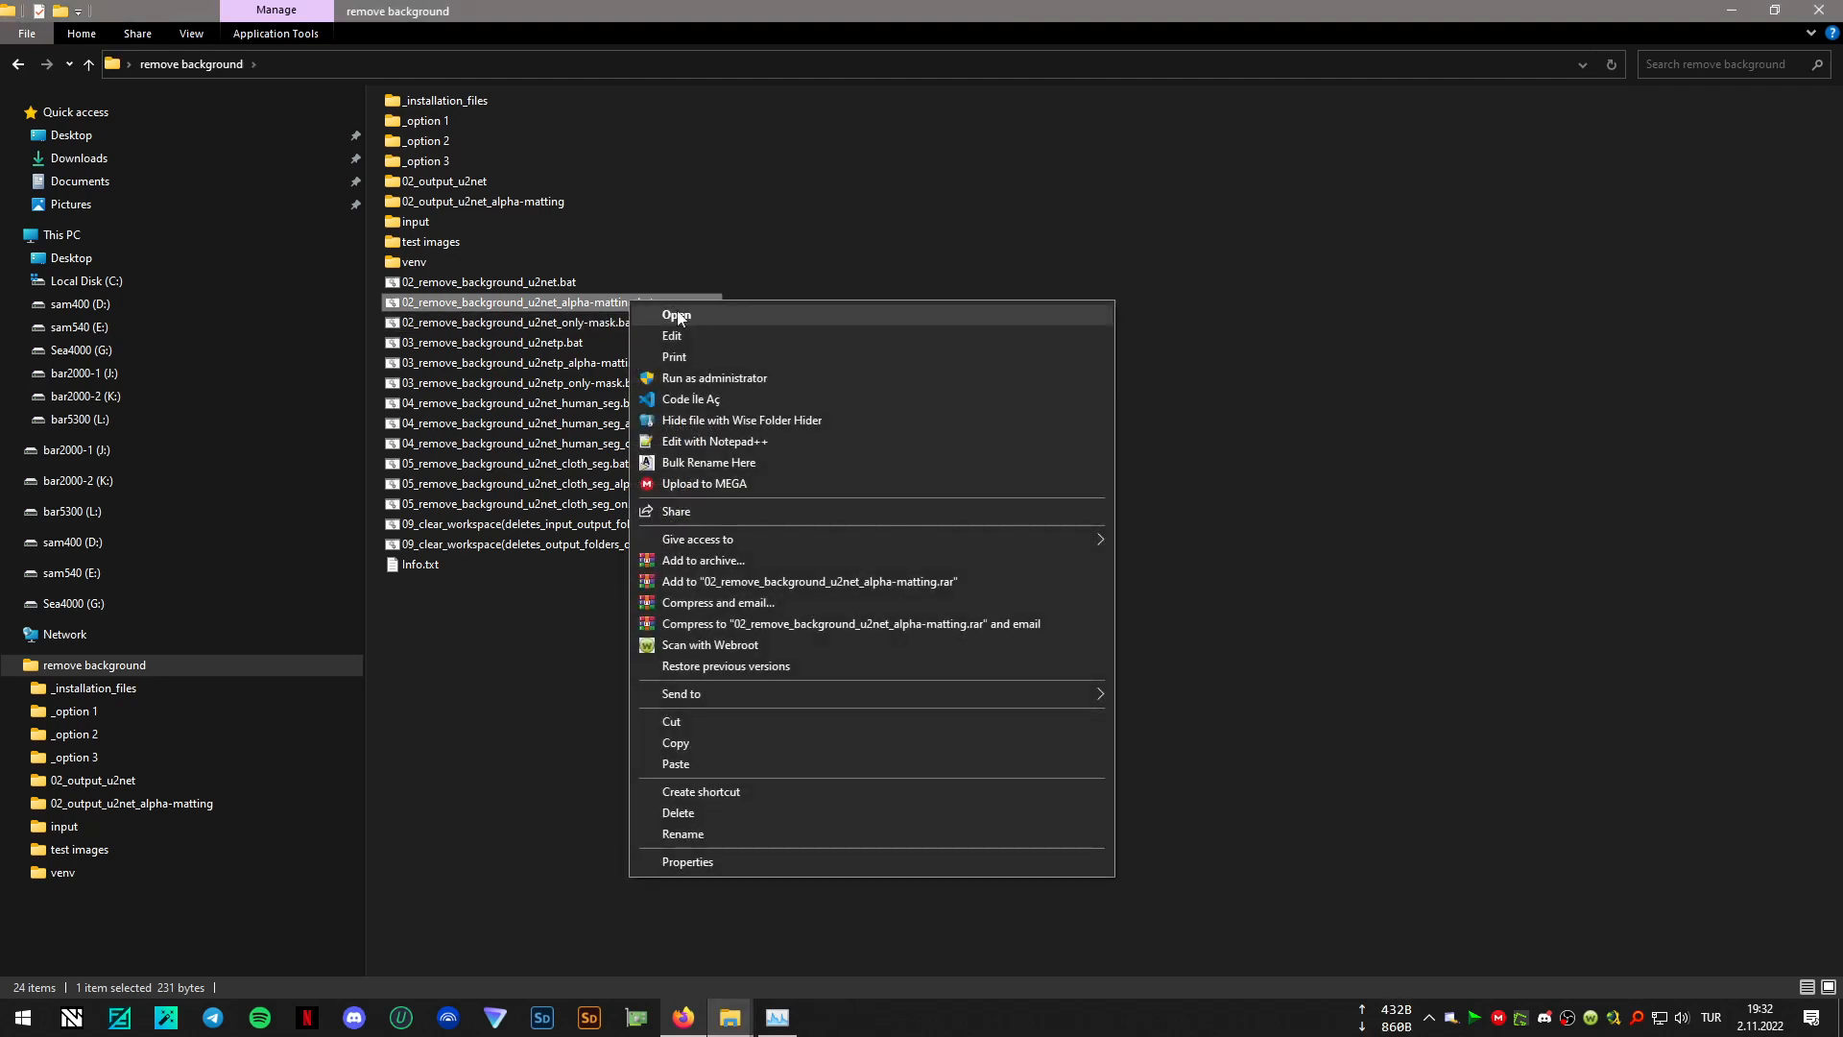
click(697, 336)
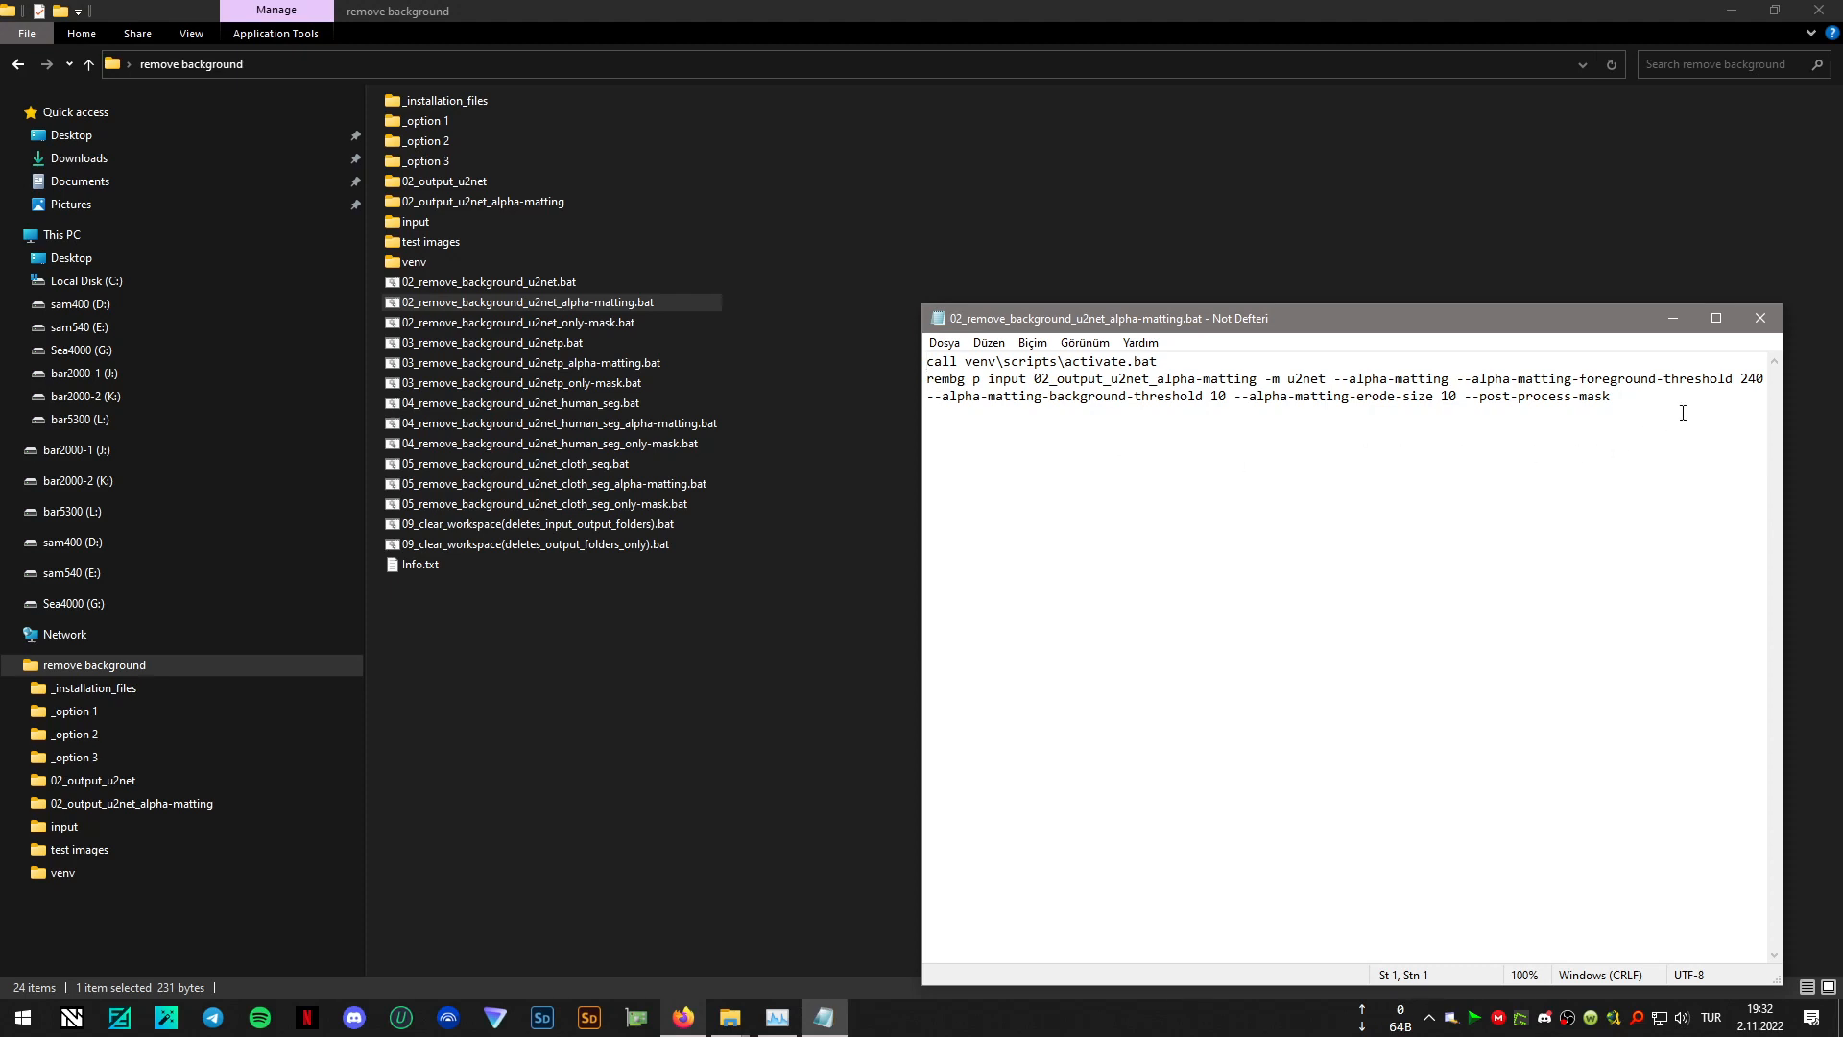
double_click(1744, 378)
double_click(1217, 397)
double_click(1451, 397)
click(1759, 319)
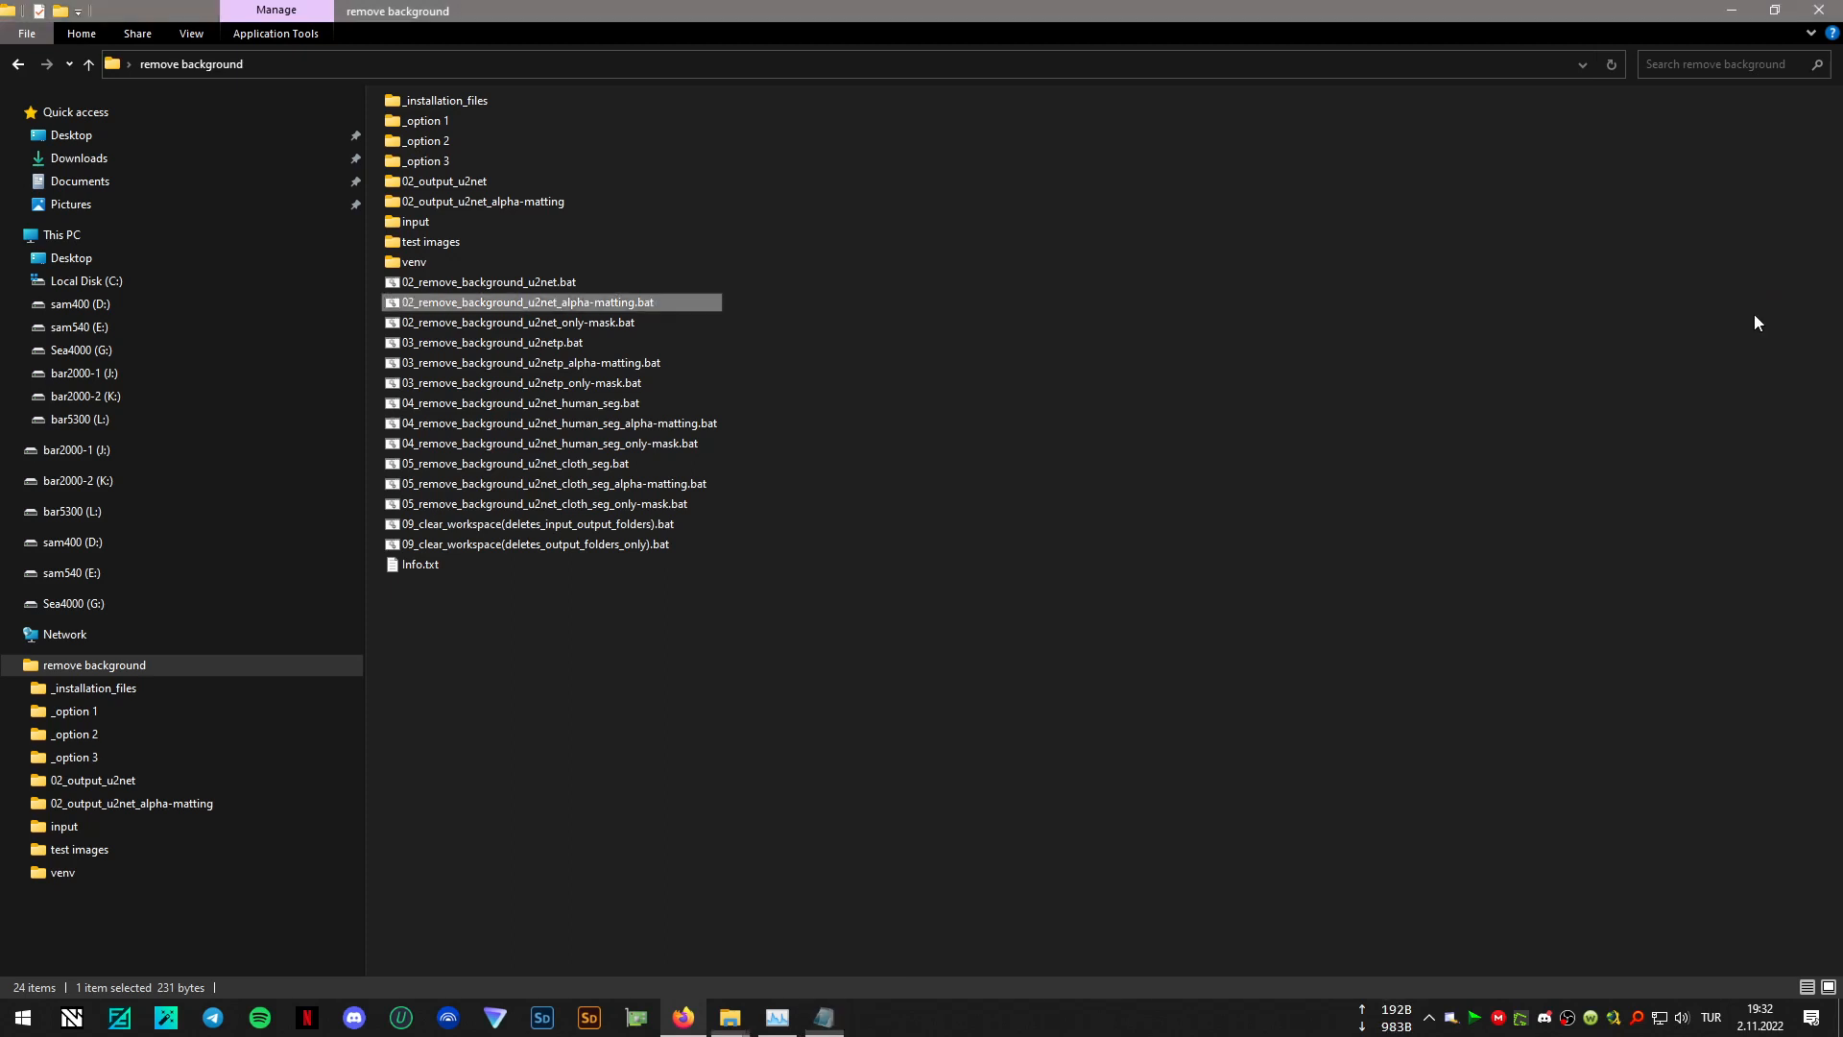
- Run 02_remove_background_u2net_only-mask.bat and move its console window clear of the file list
double_click(605, 323)
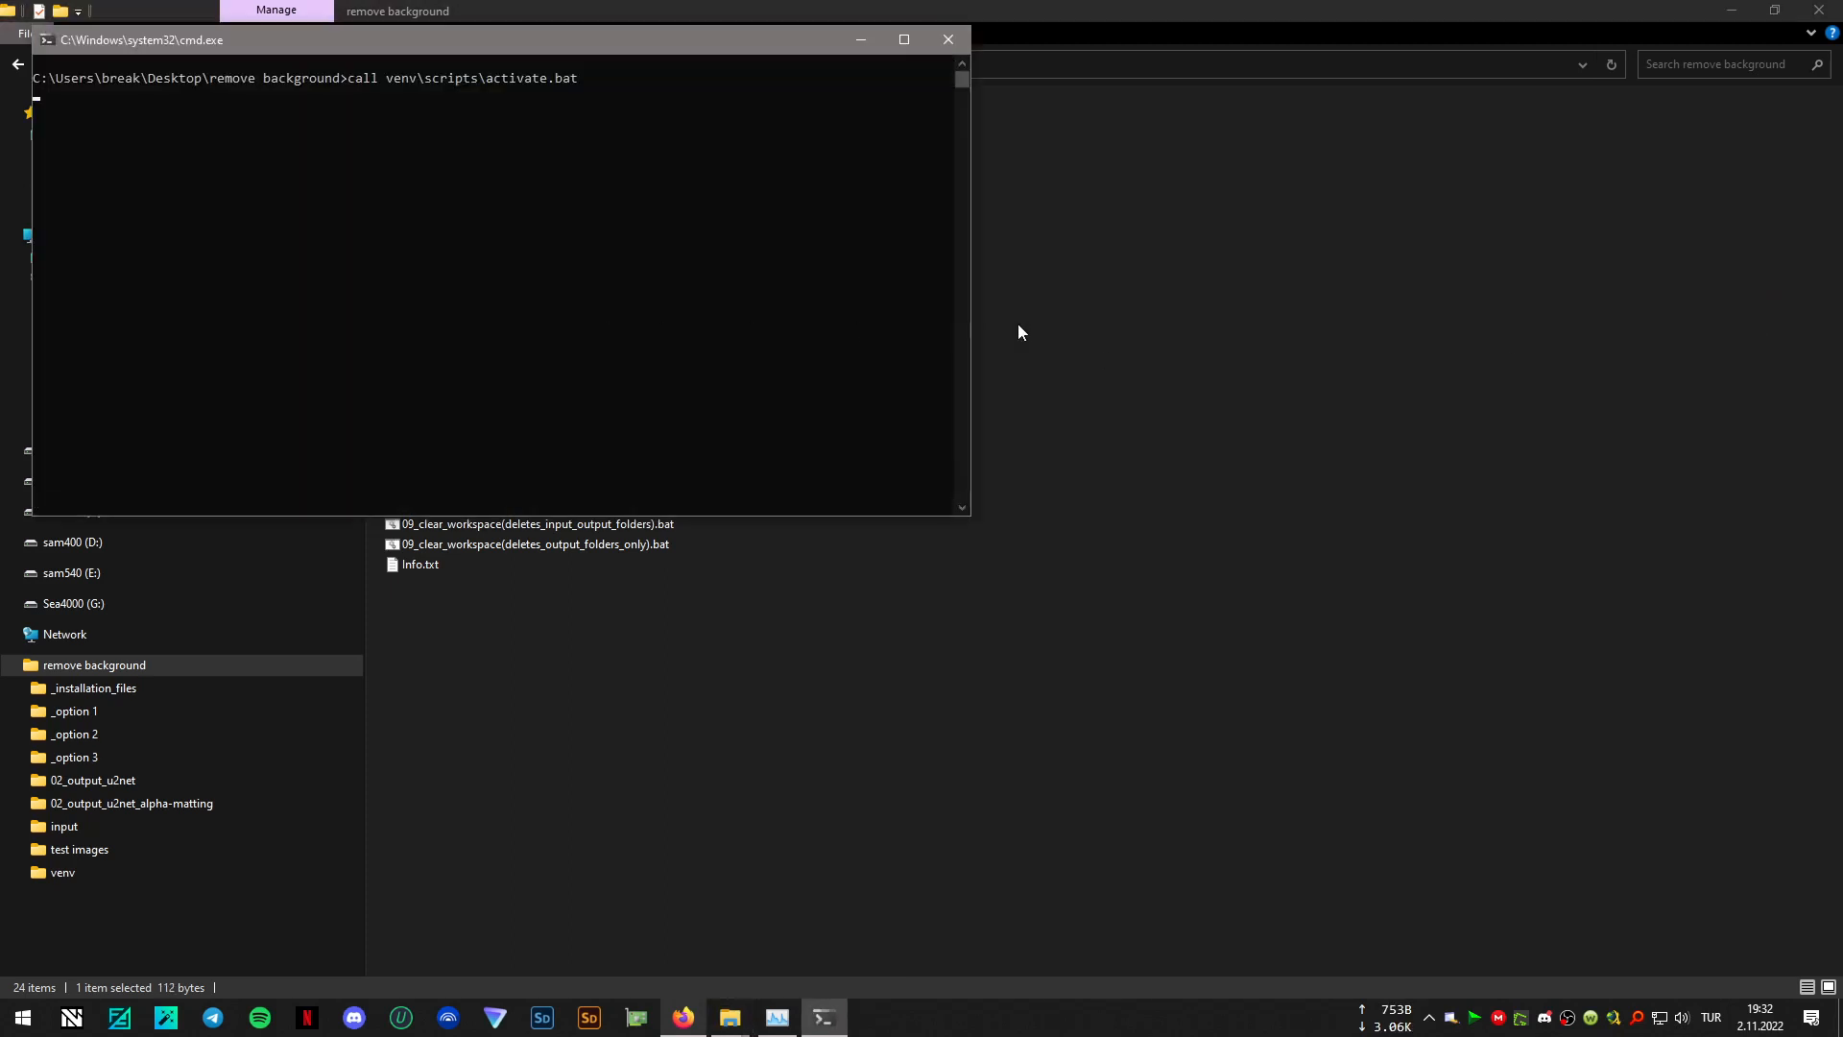
drag(896, 165, 1508, 372)
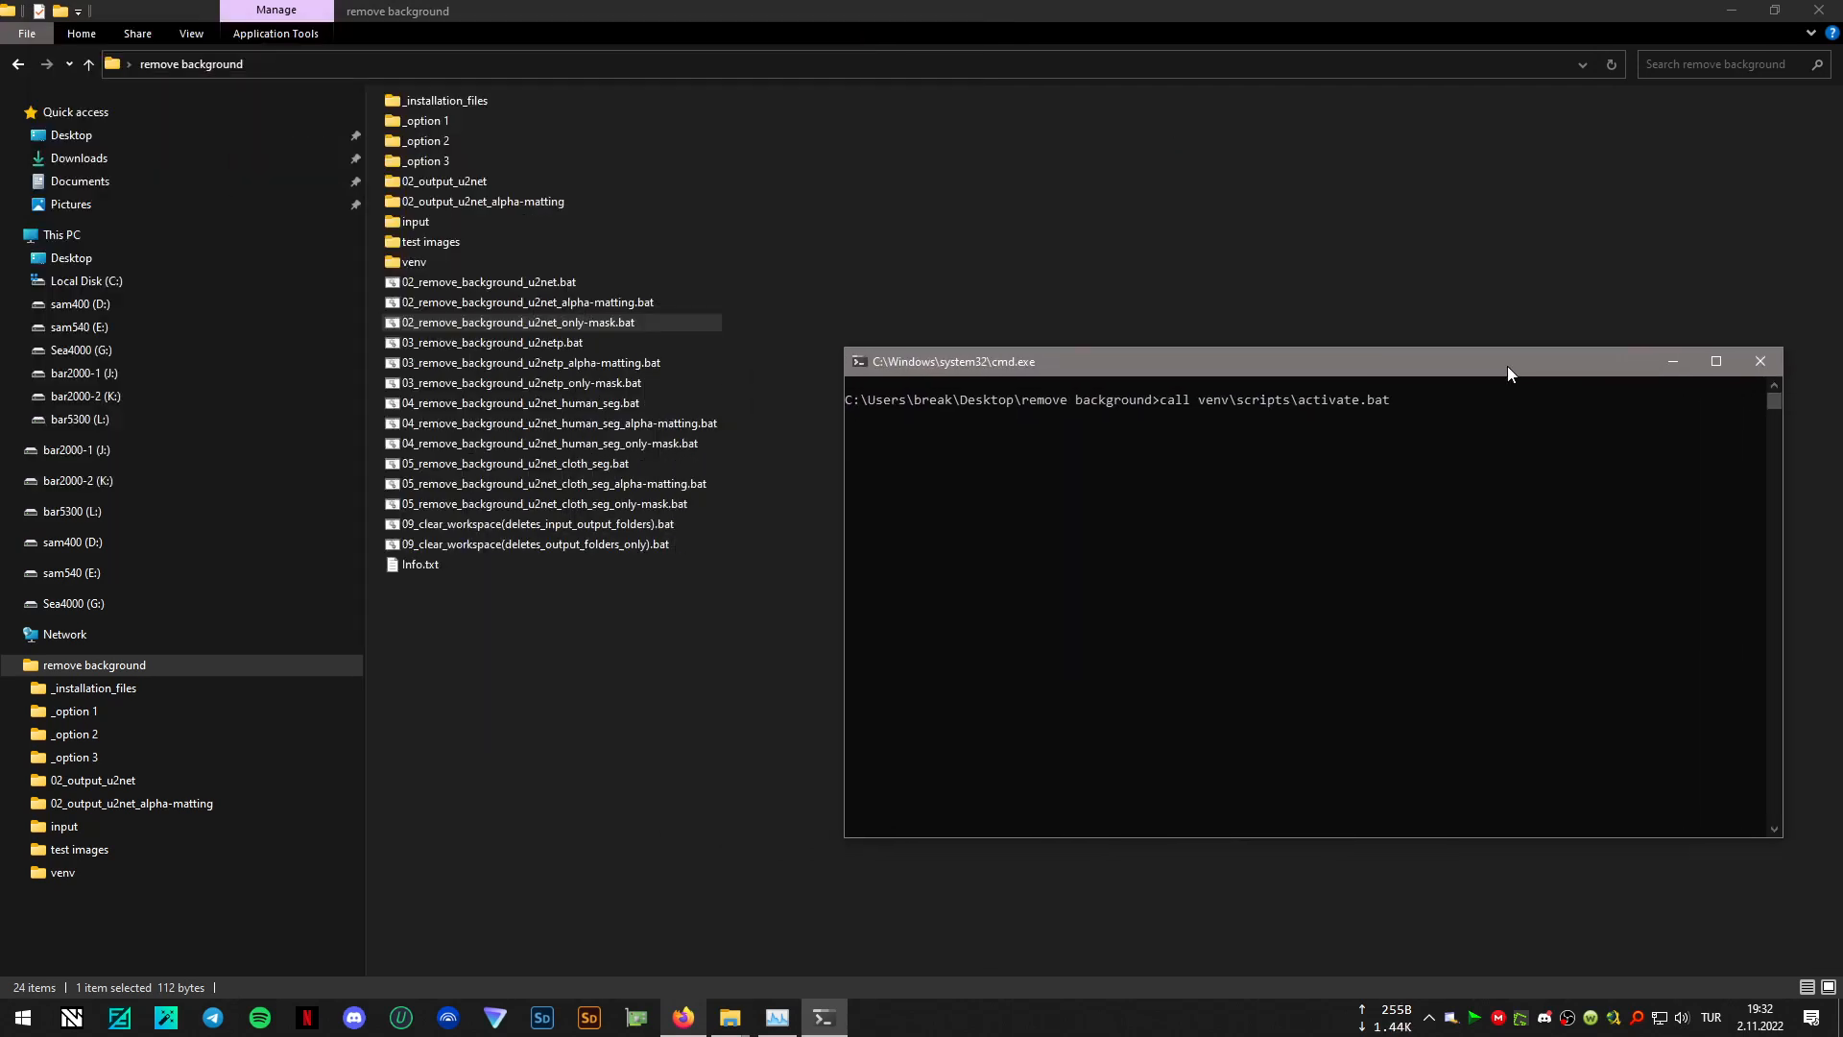
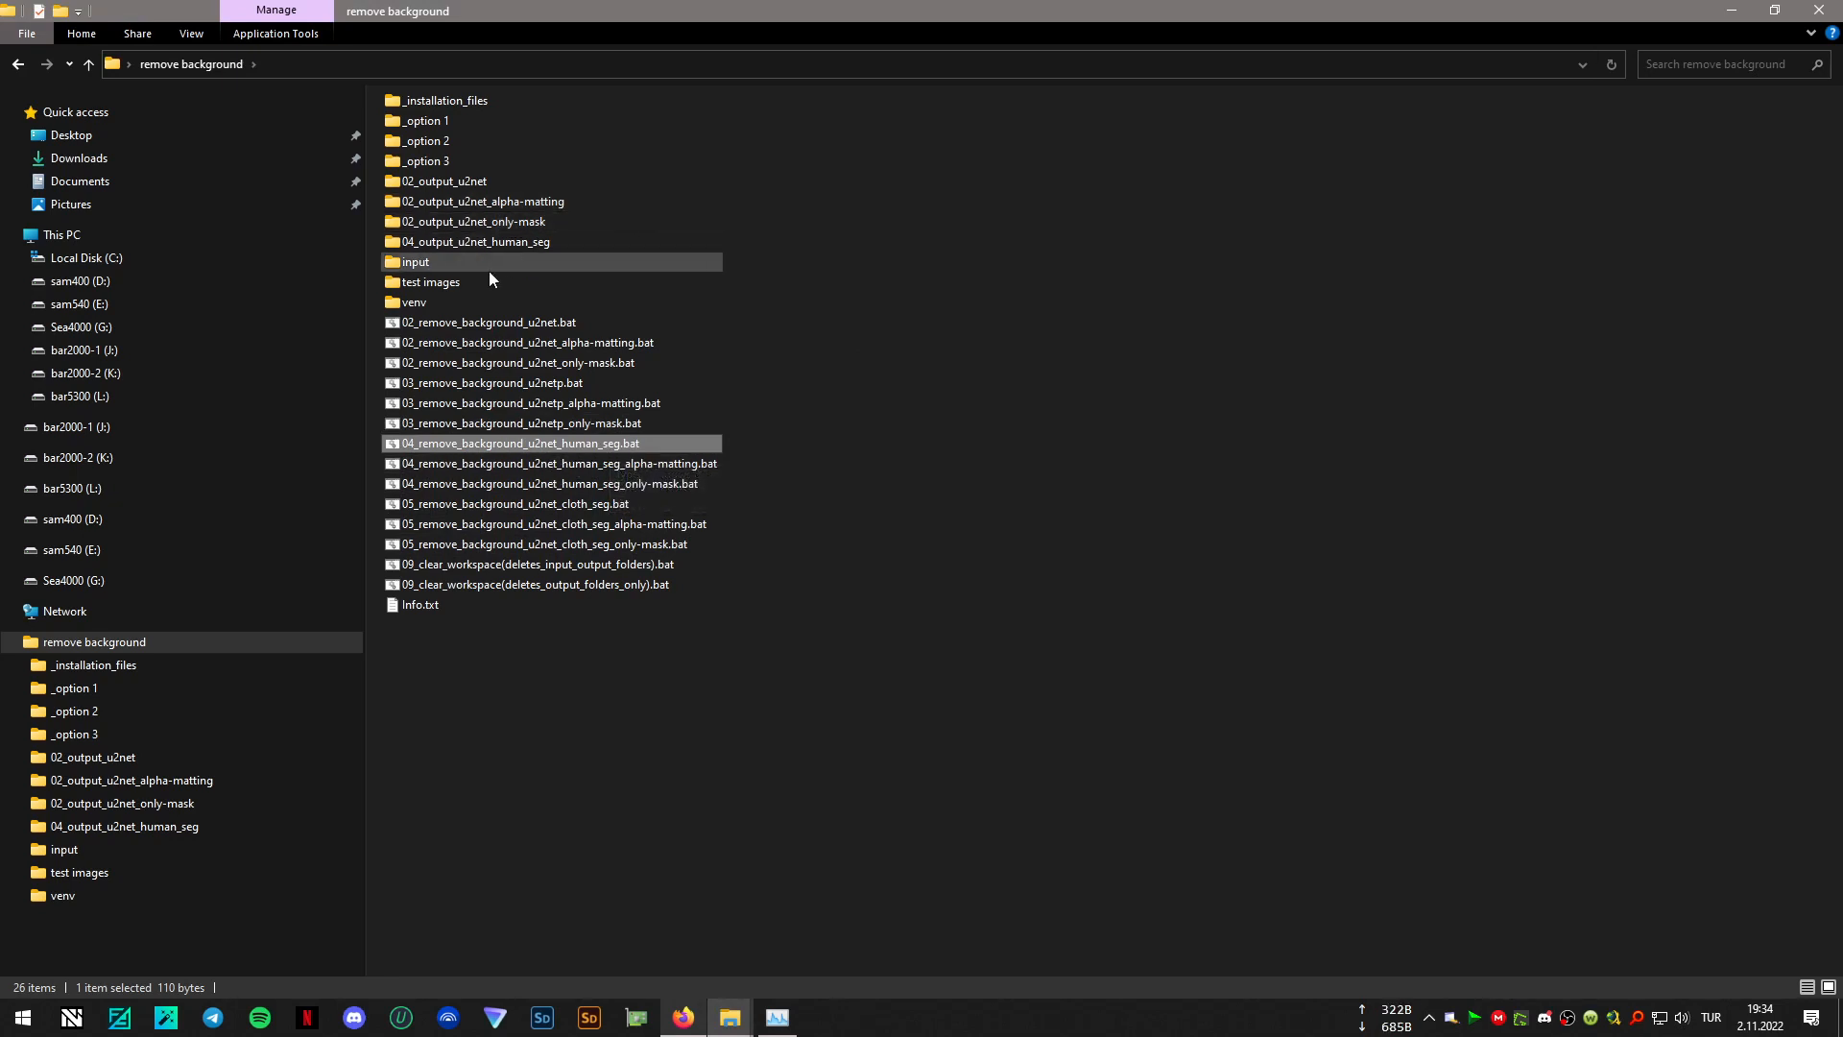
- Open the 04_output_u2net_human_seg folder, view 0001.png full screen, and return to the file list
click(538, 243)
double_click(539, 243)
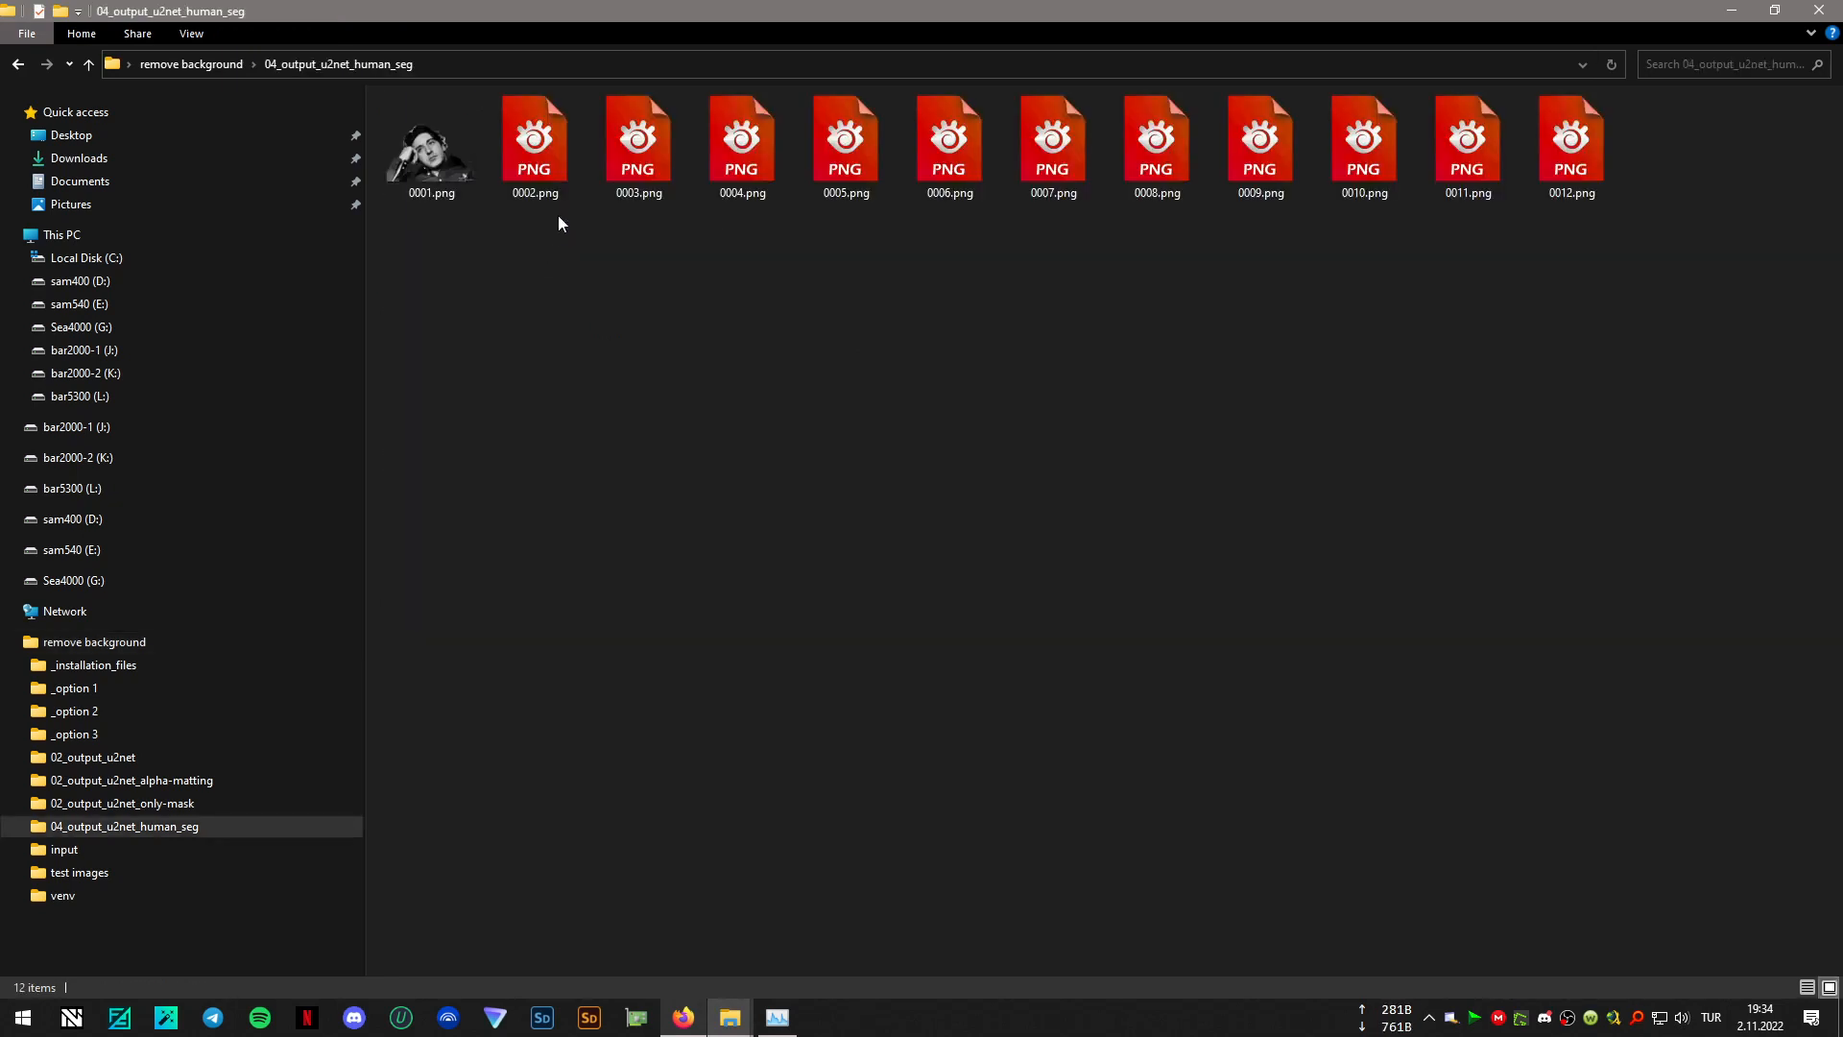
click(428, 159)
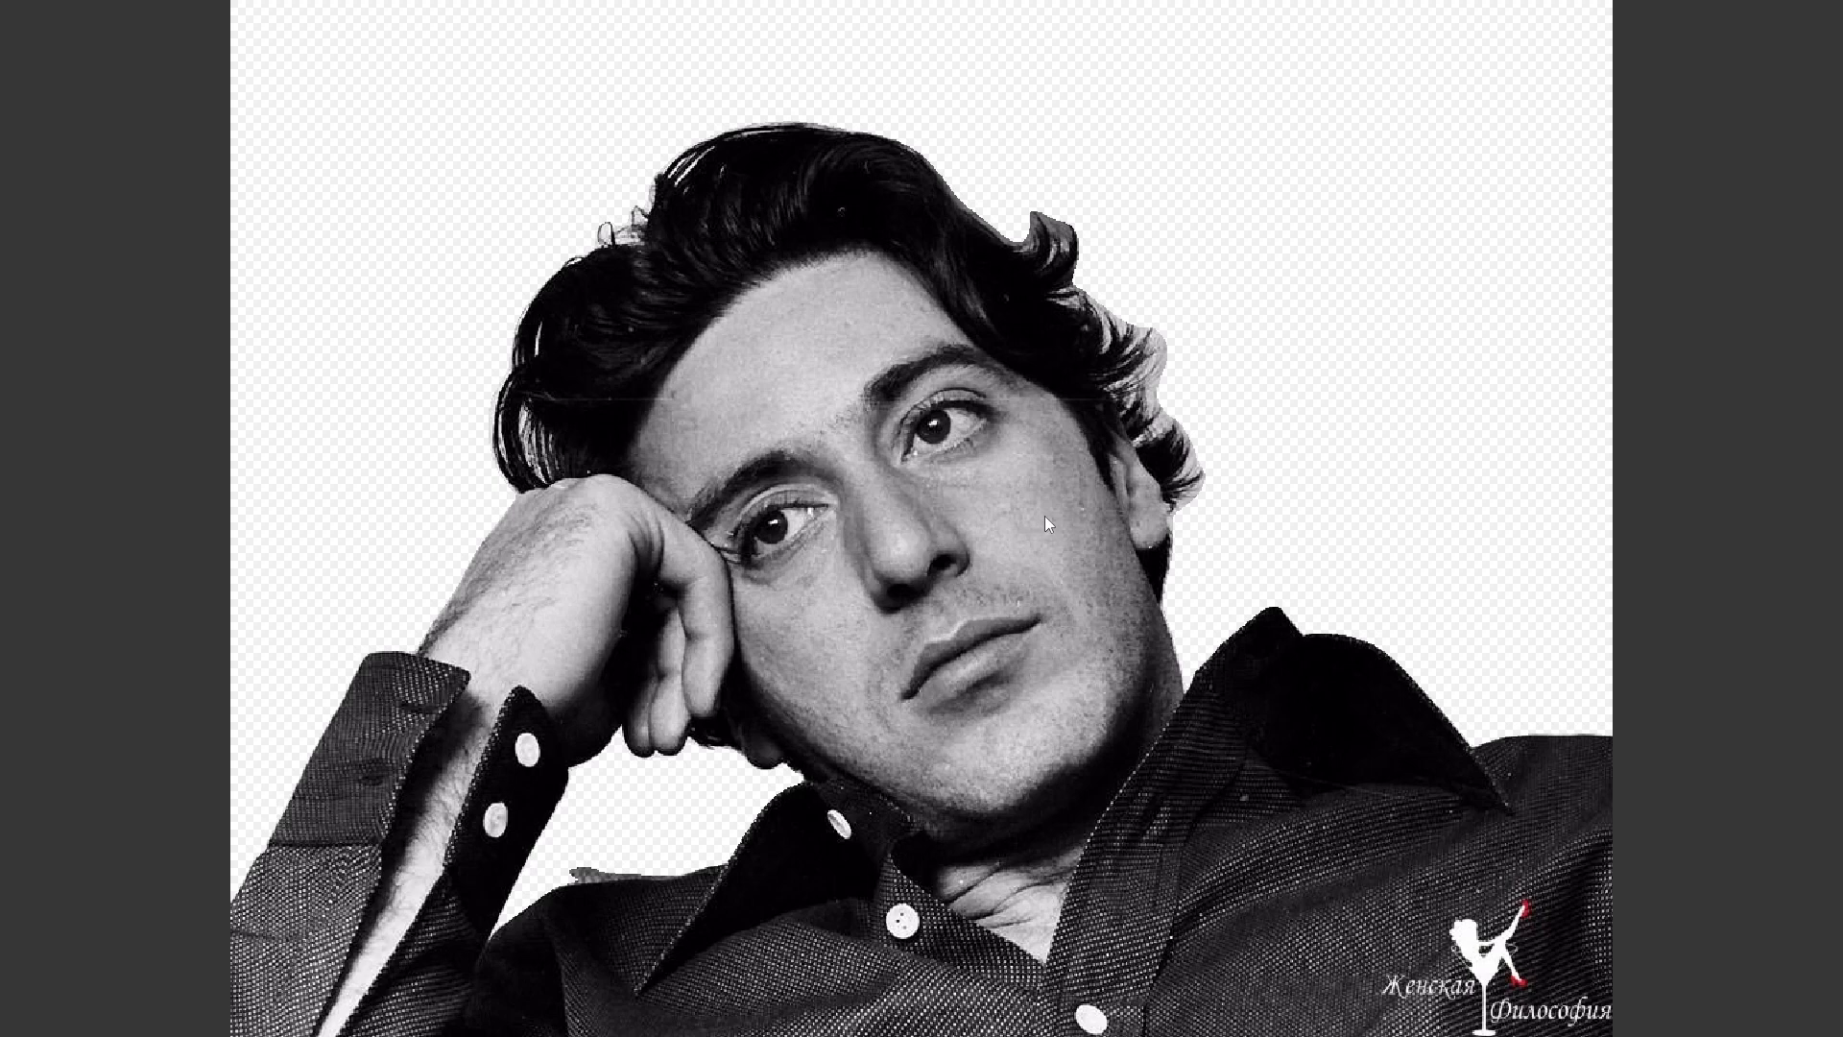
key(Escape)
click(811, 14)
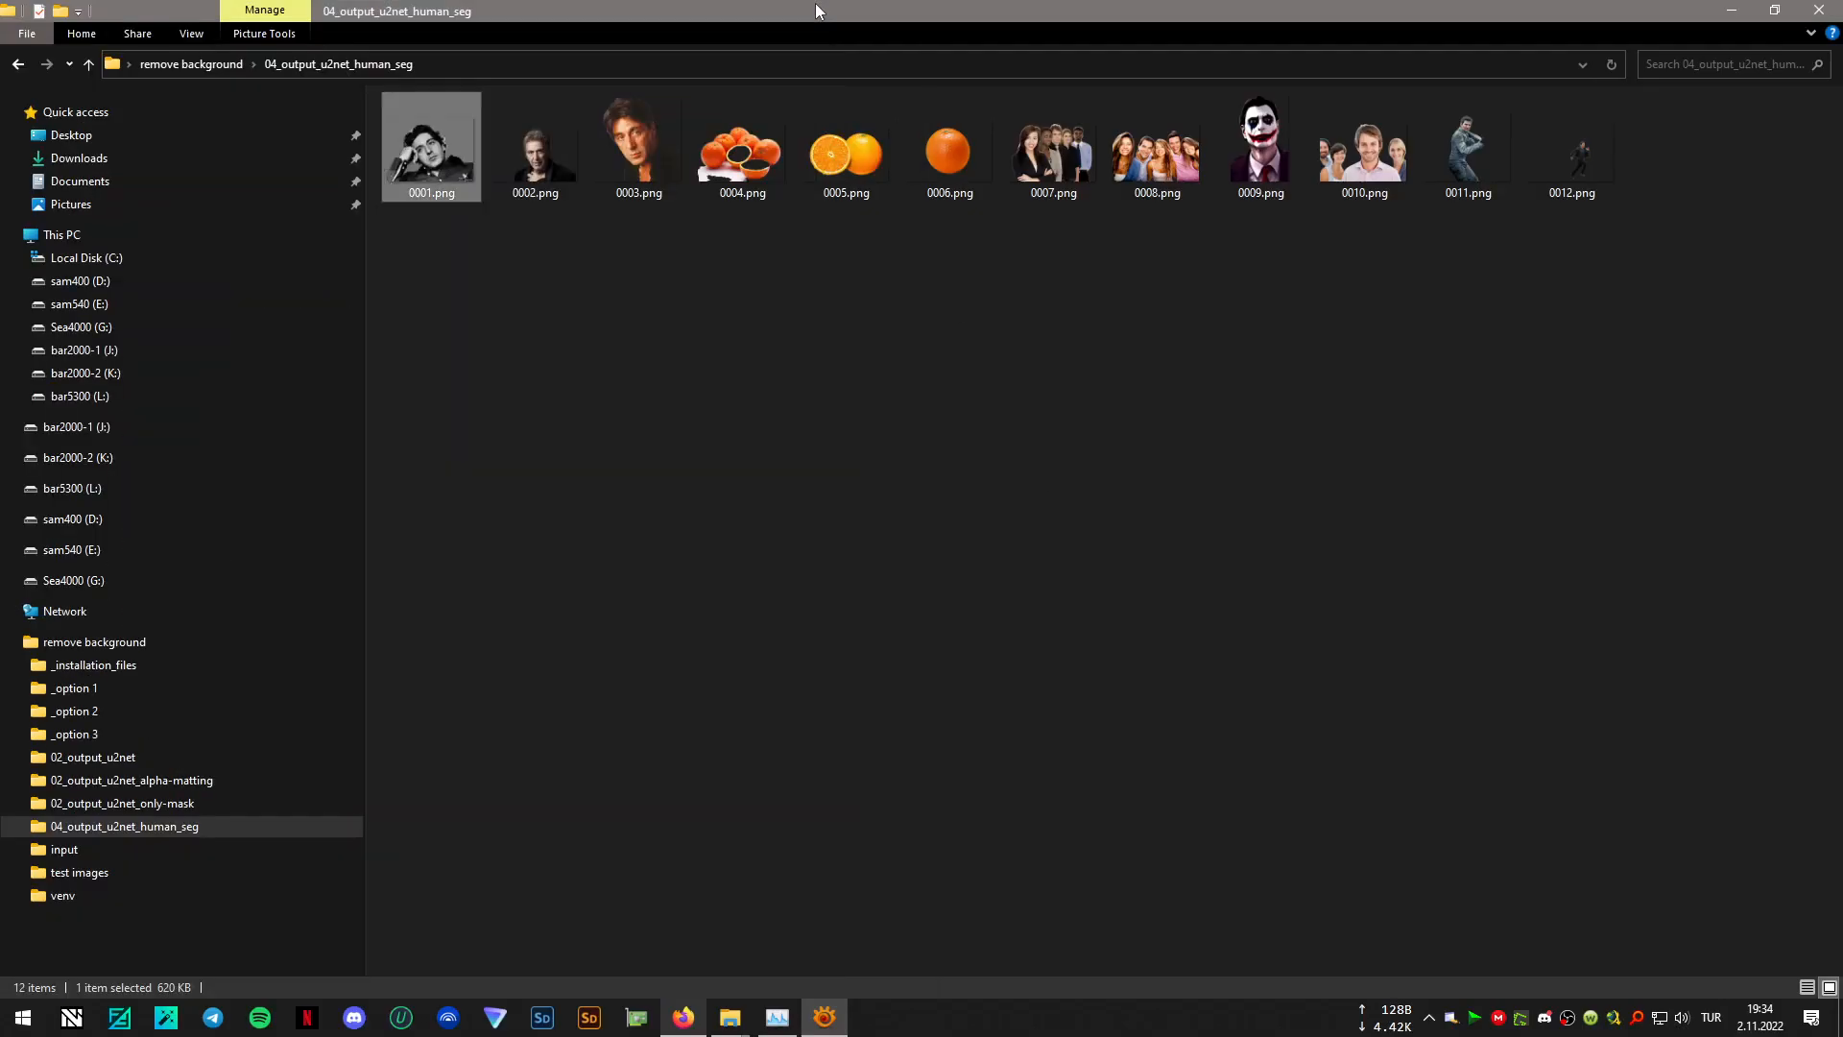
- Open 0001.png from the 02_output_u2net folder and show it in a windowed image view instead of full screen
click(96, 757)
double_click(434, 168)
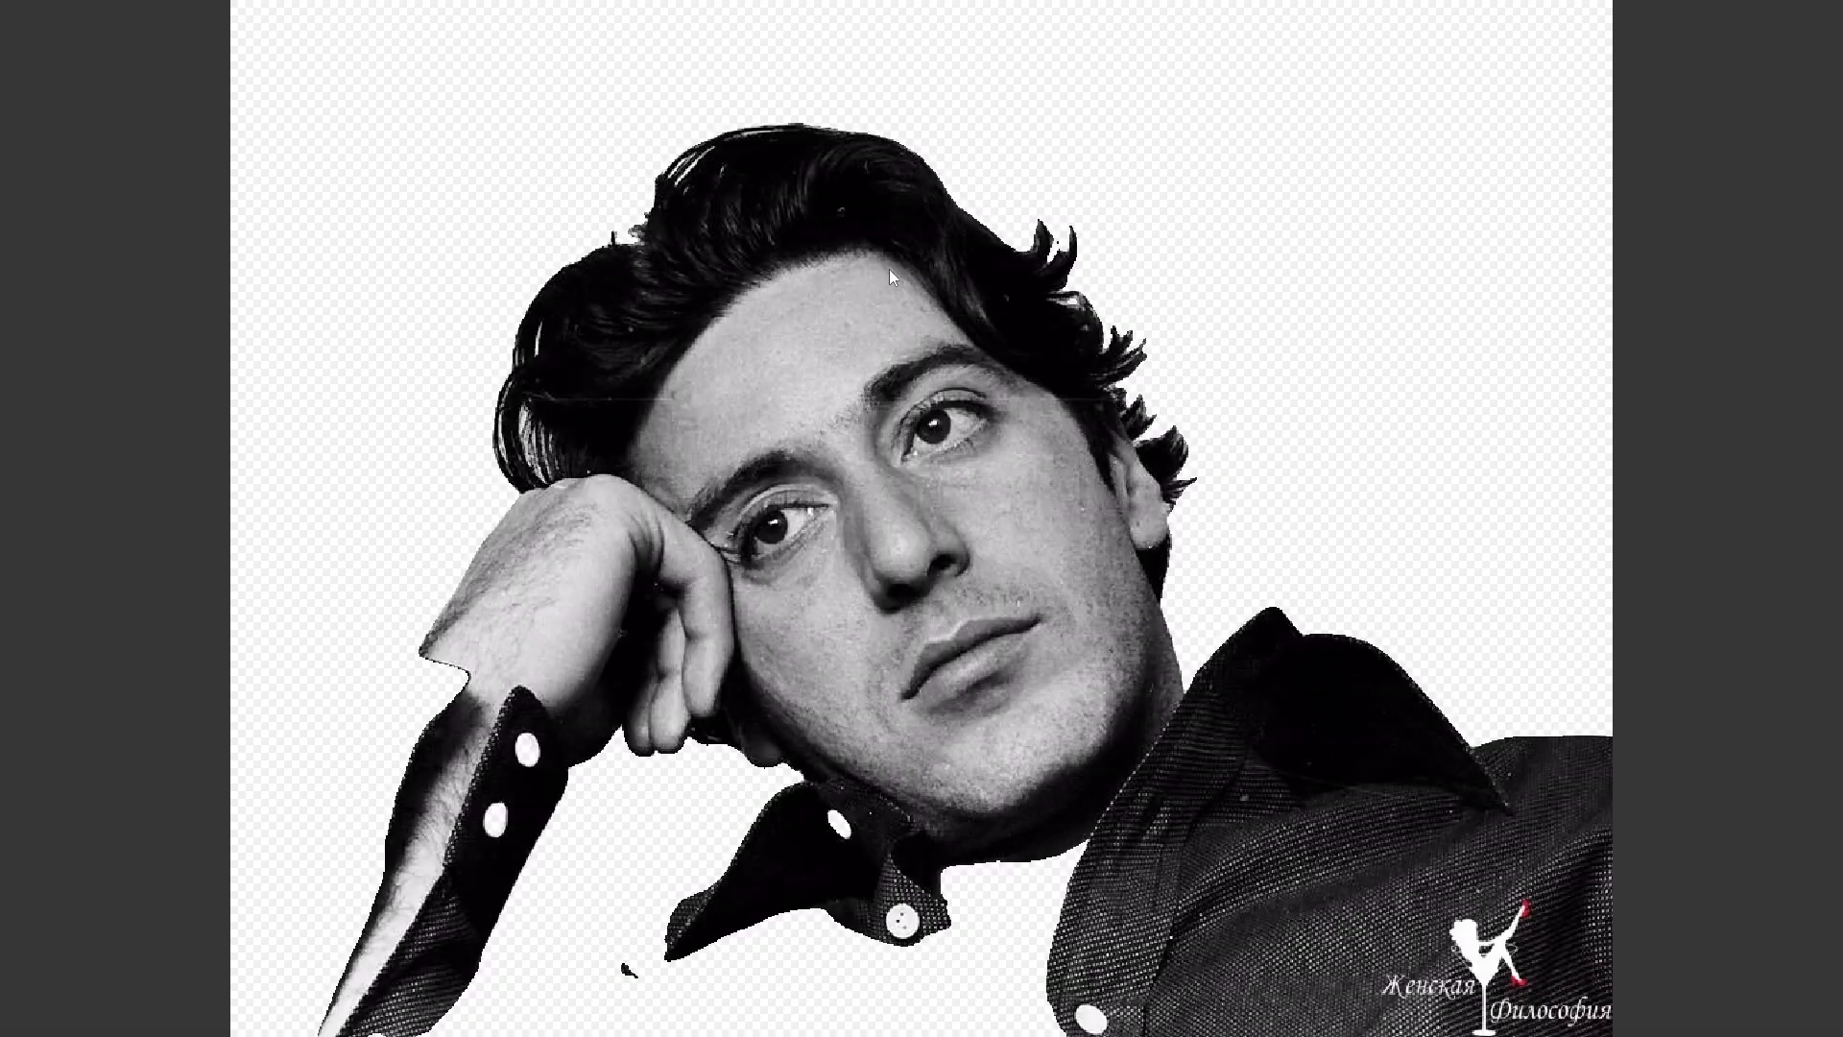
key(Escape)
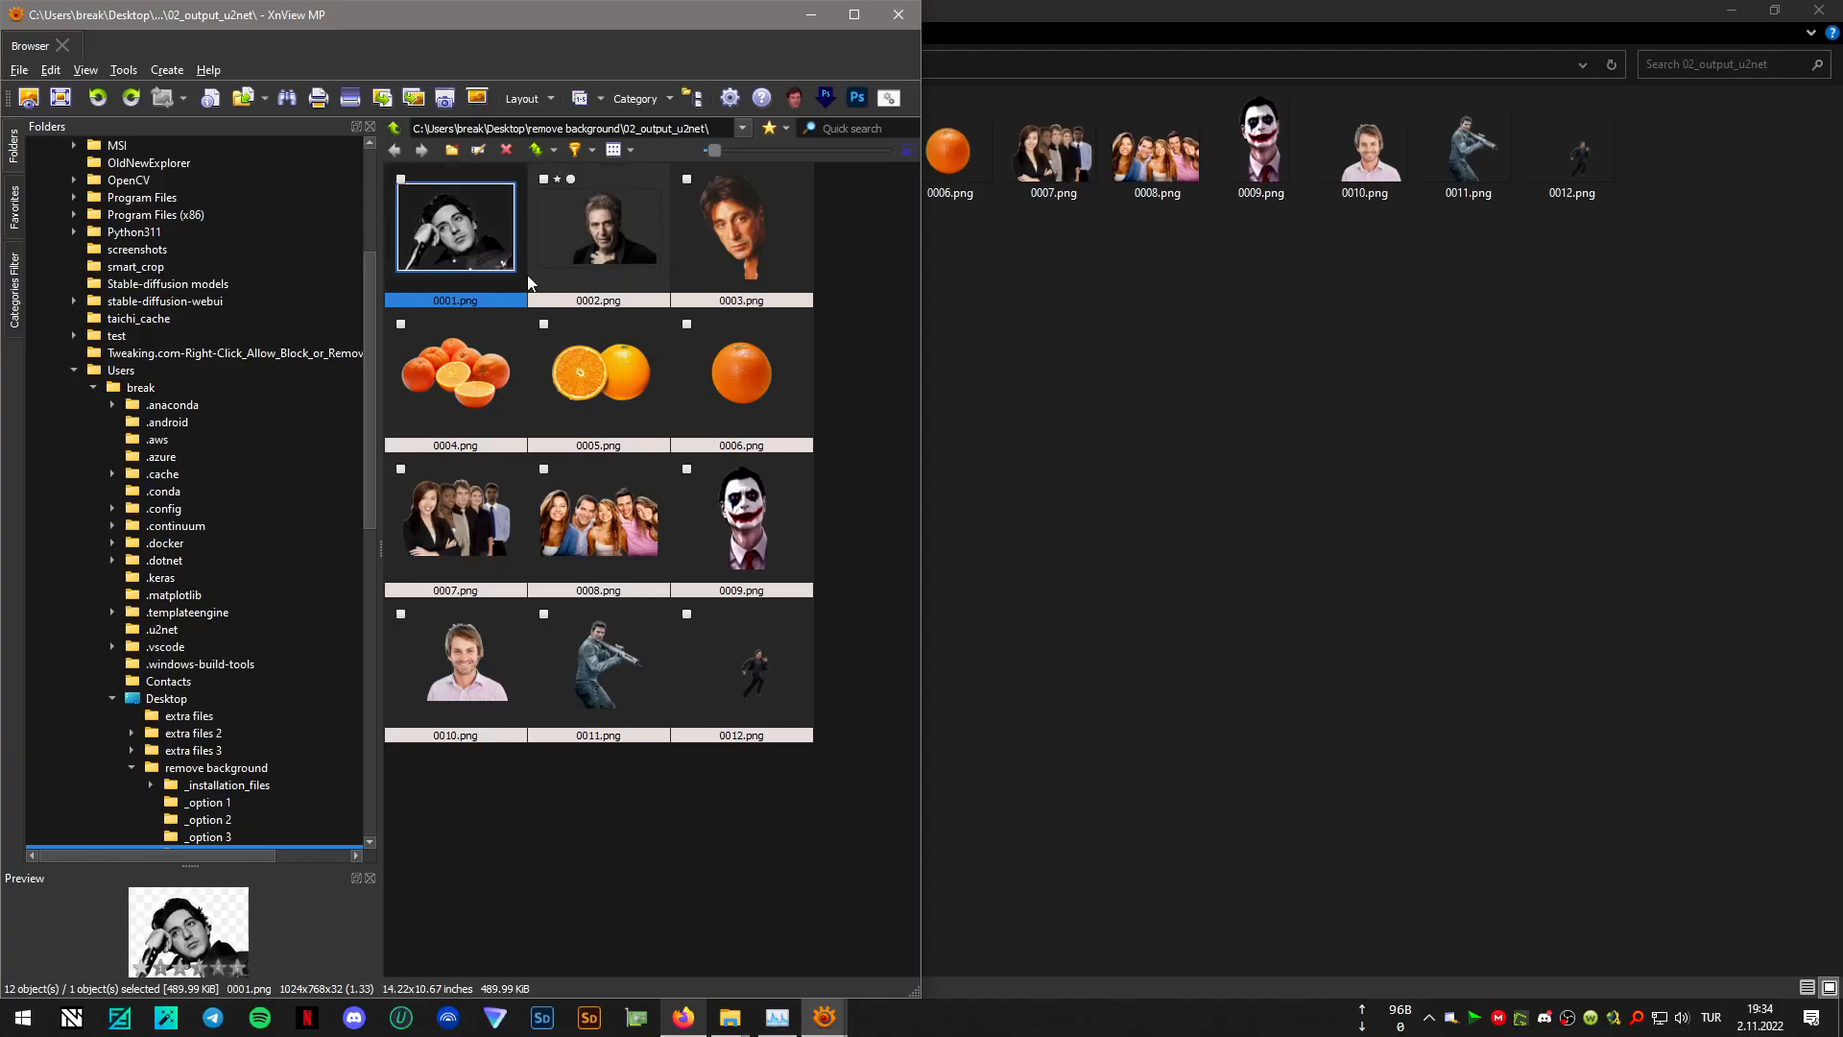
double_click(477, 254)
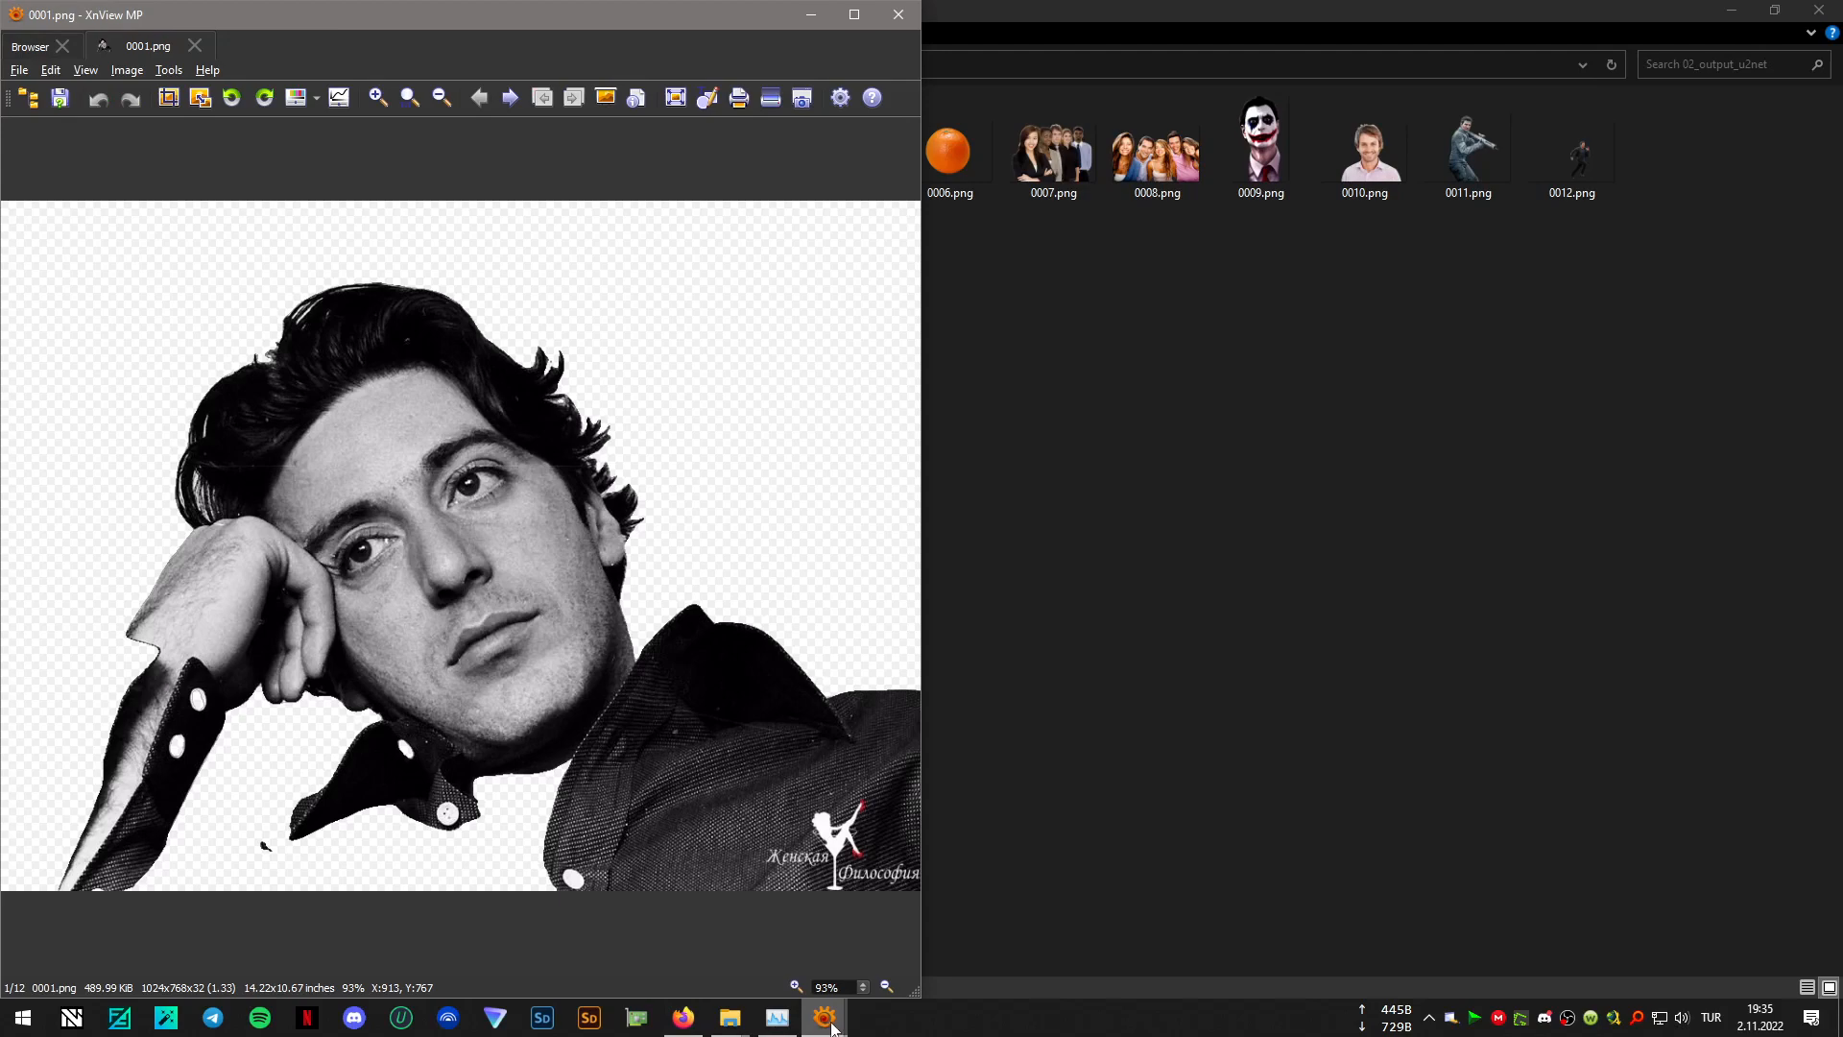
- Open the 04_output_u2net_human_seg version of 0001.png in its own window and place it beside the 02_output_u2net version
mouse_move(831, 1028)
click(797, 968)
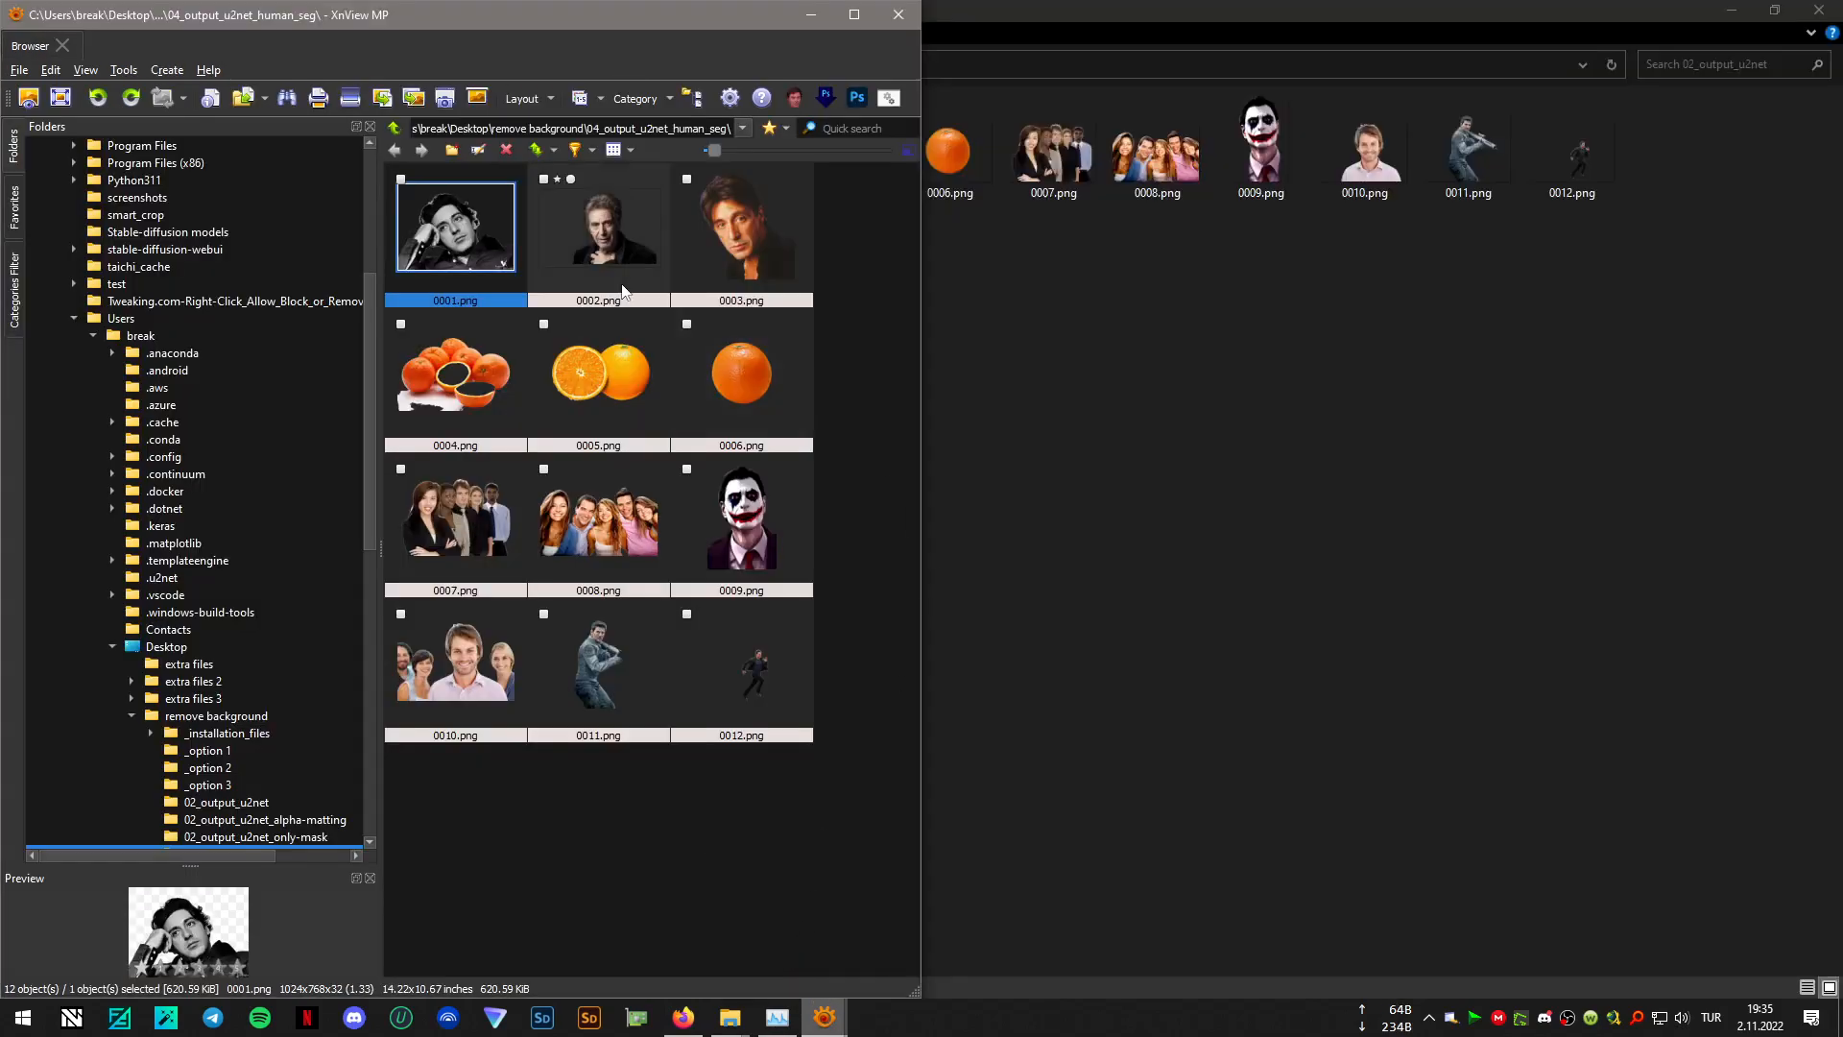
double_click(449, 253)
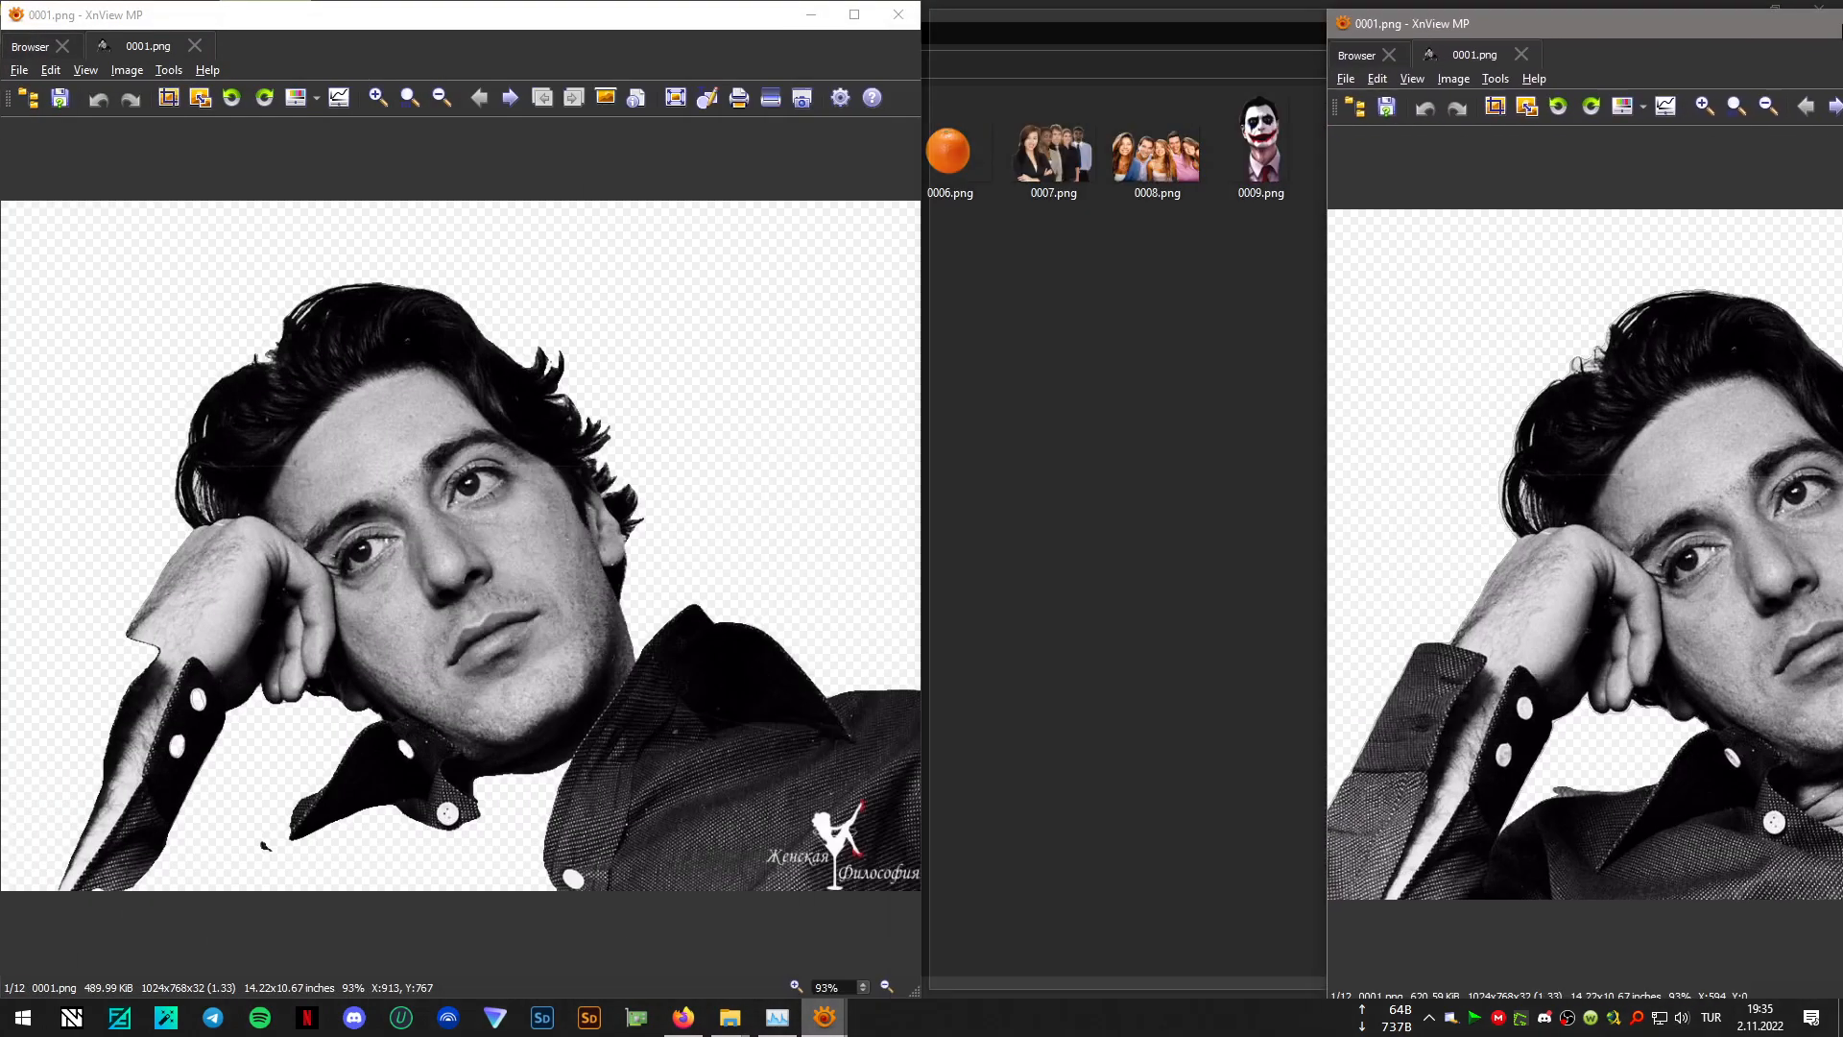
drag(1839, 29, 1842, 434)
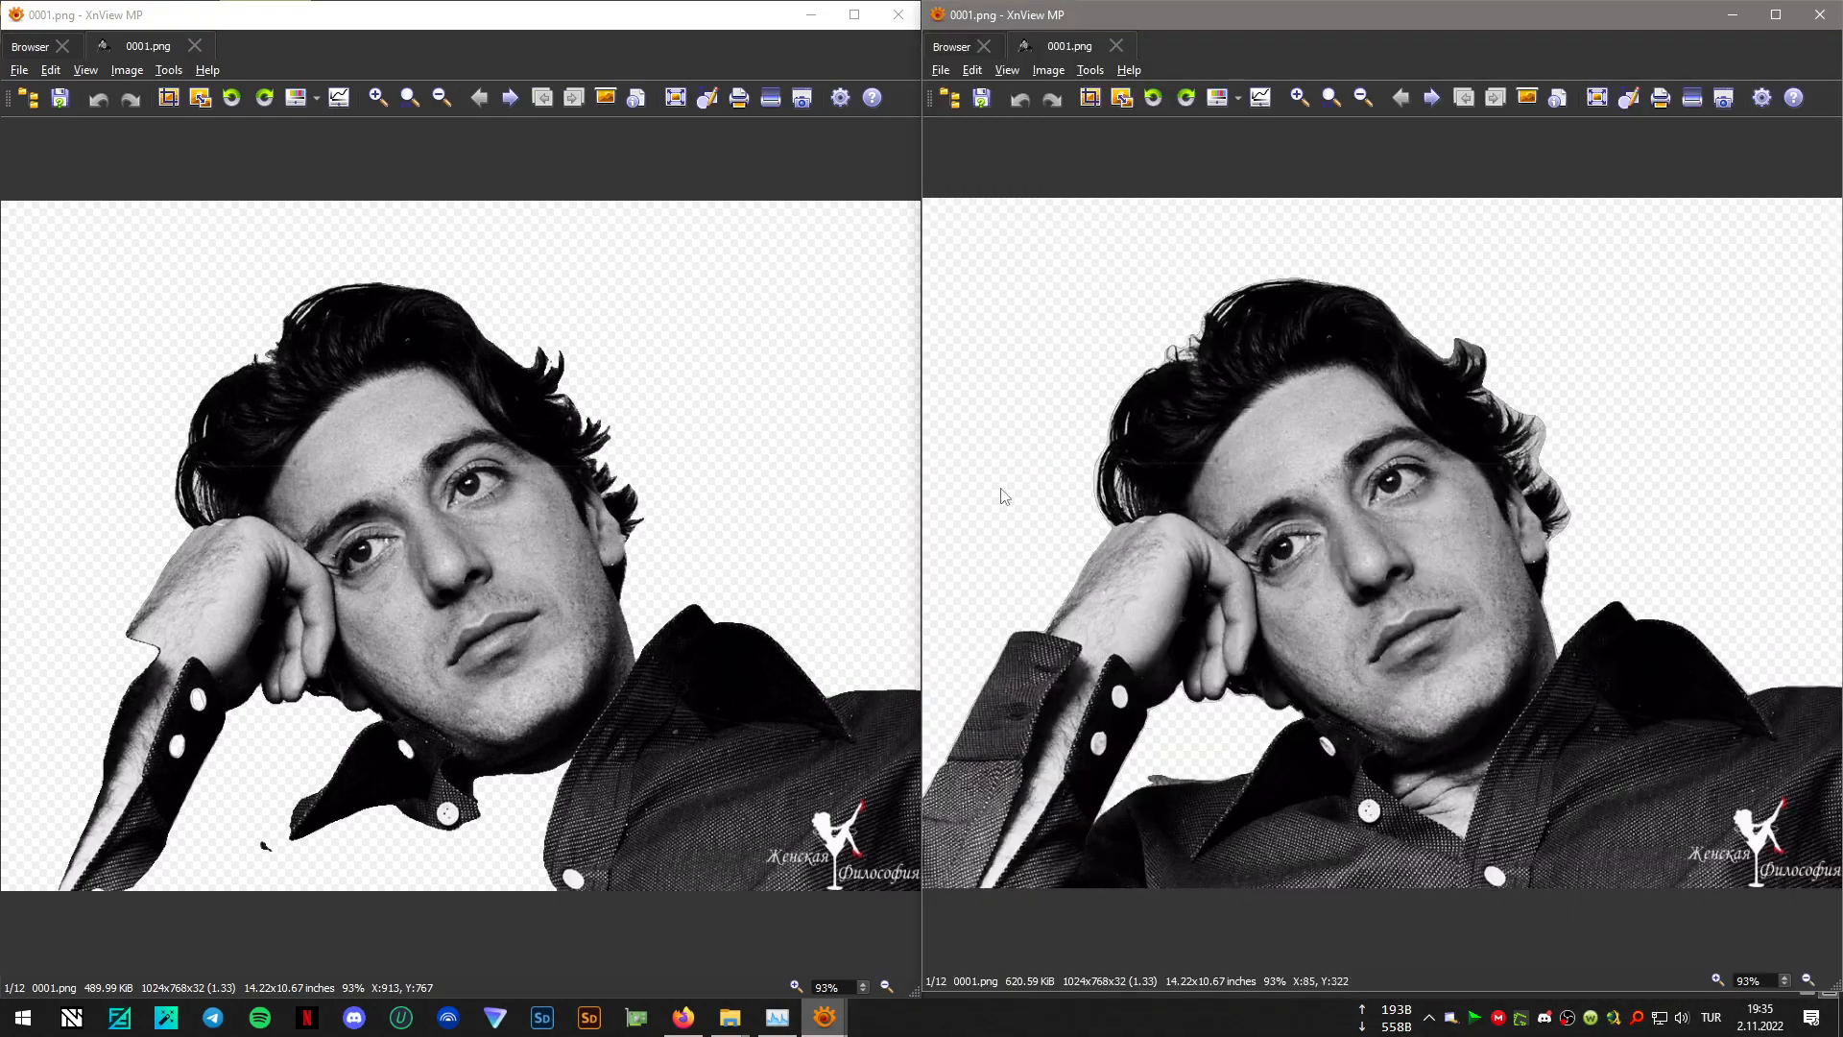
- Compare the u2net and human_seg results side by side for images 0002.png through 0007.png, advancing both viewers in parallel
scroll(1227, 513, down, 1)
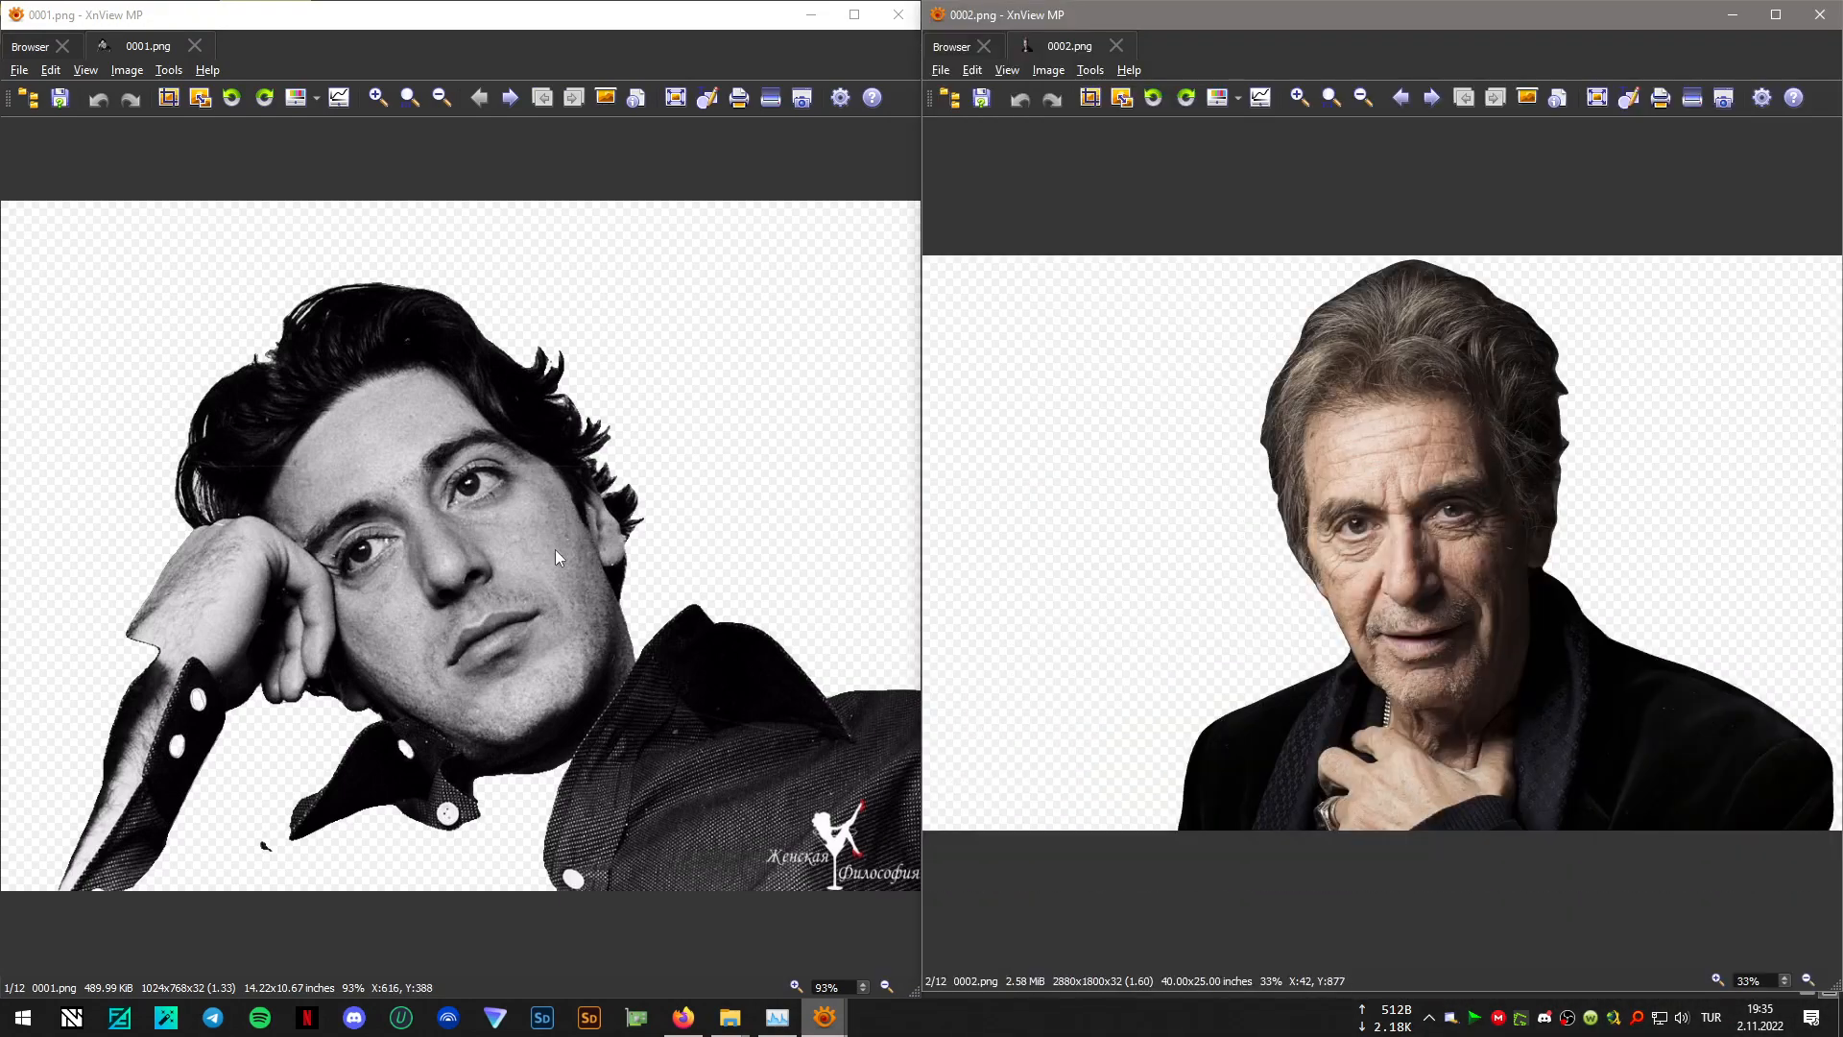
scroll(555, 549, down, 1)
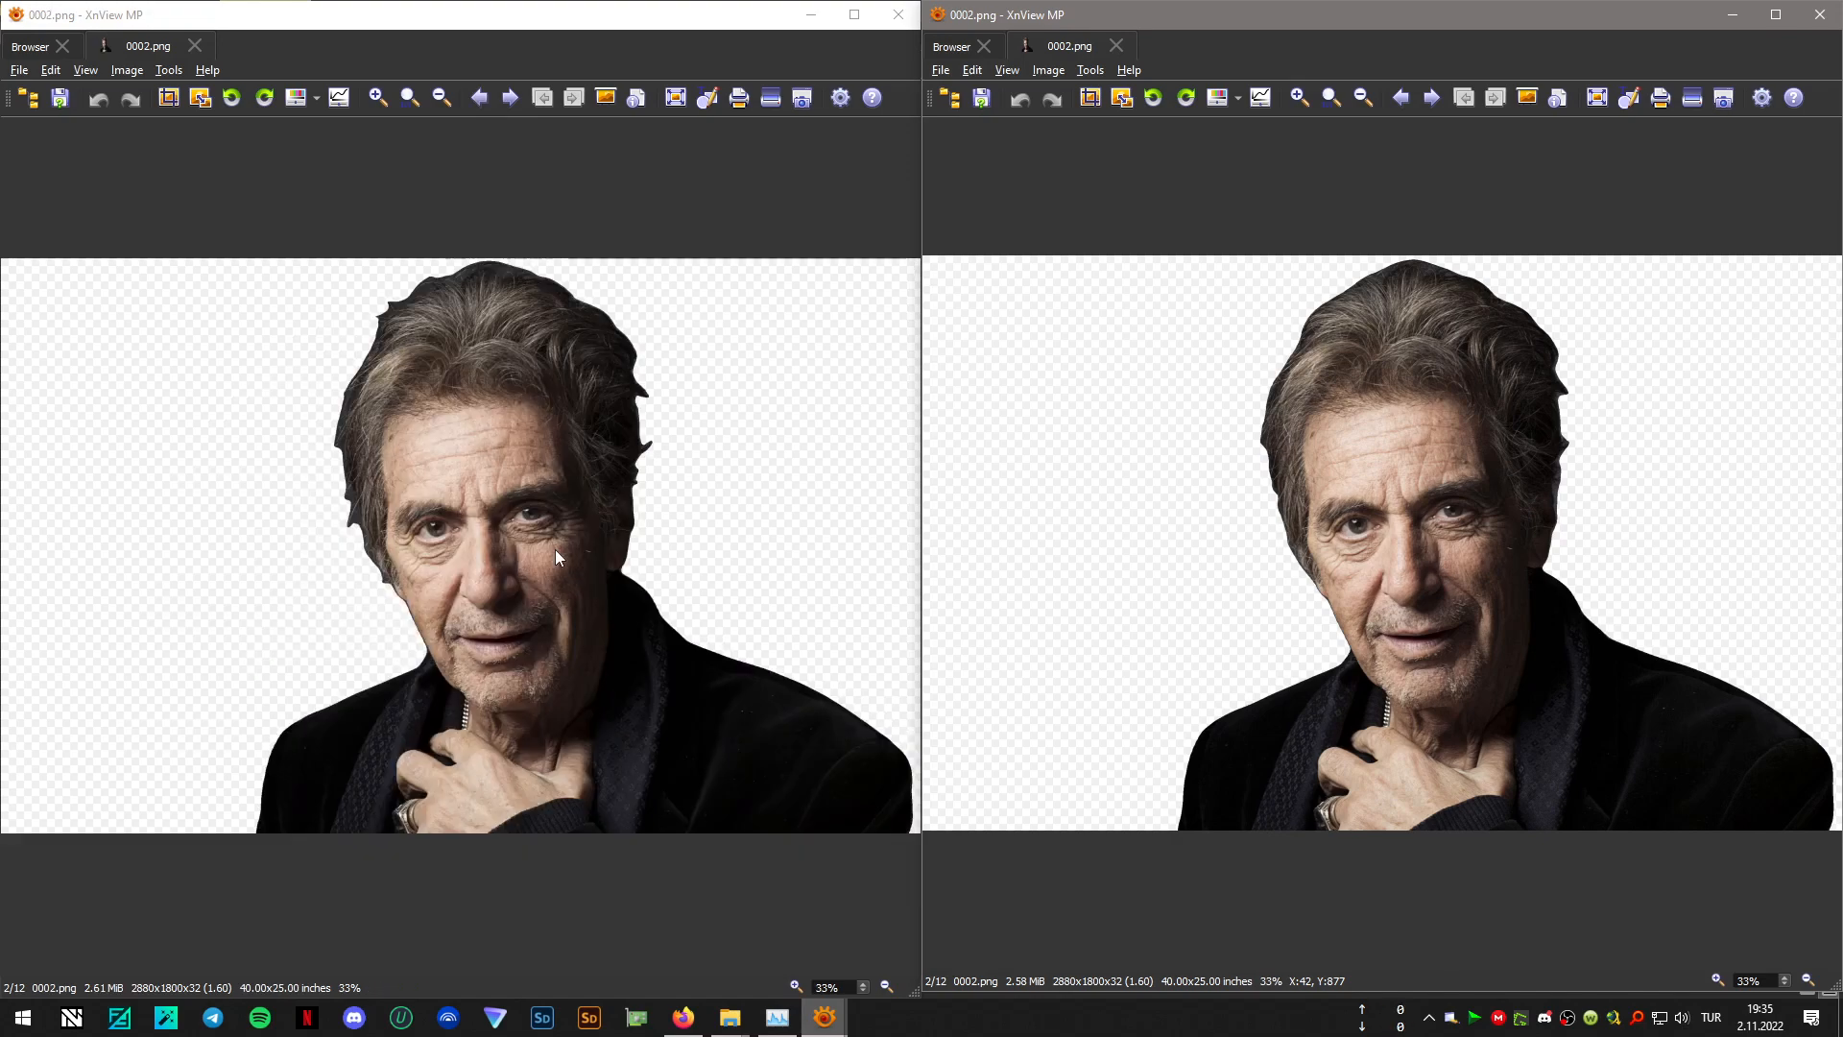
scroll(555, 549, down, 1)
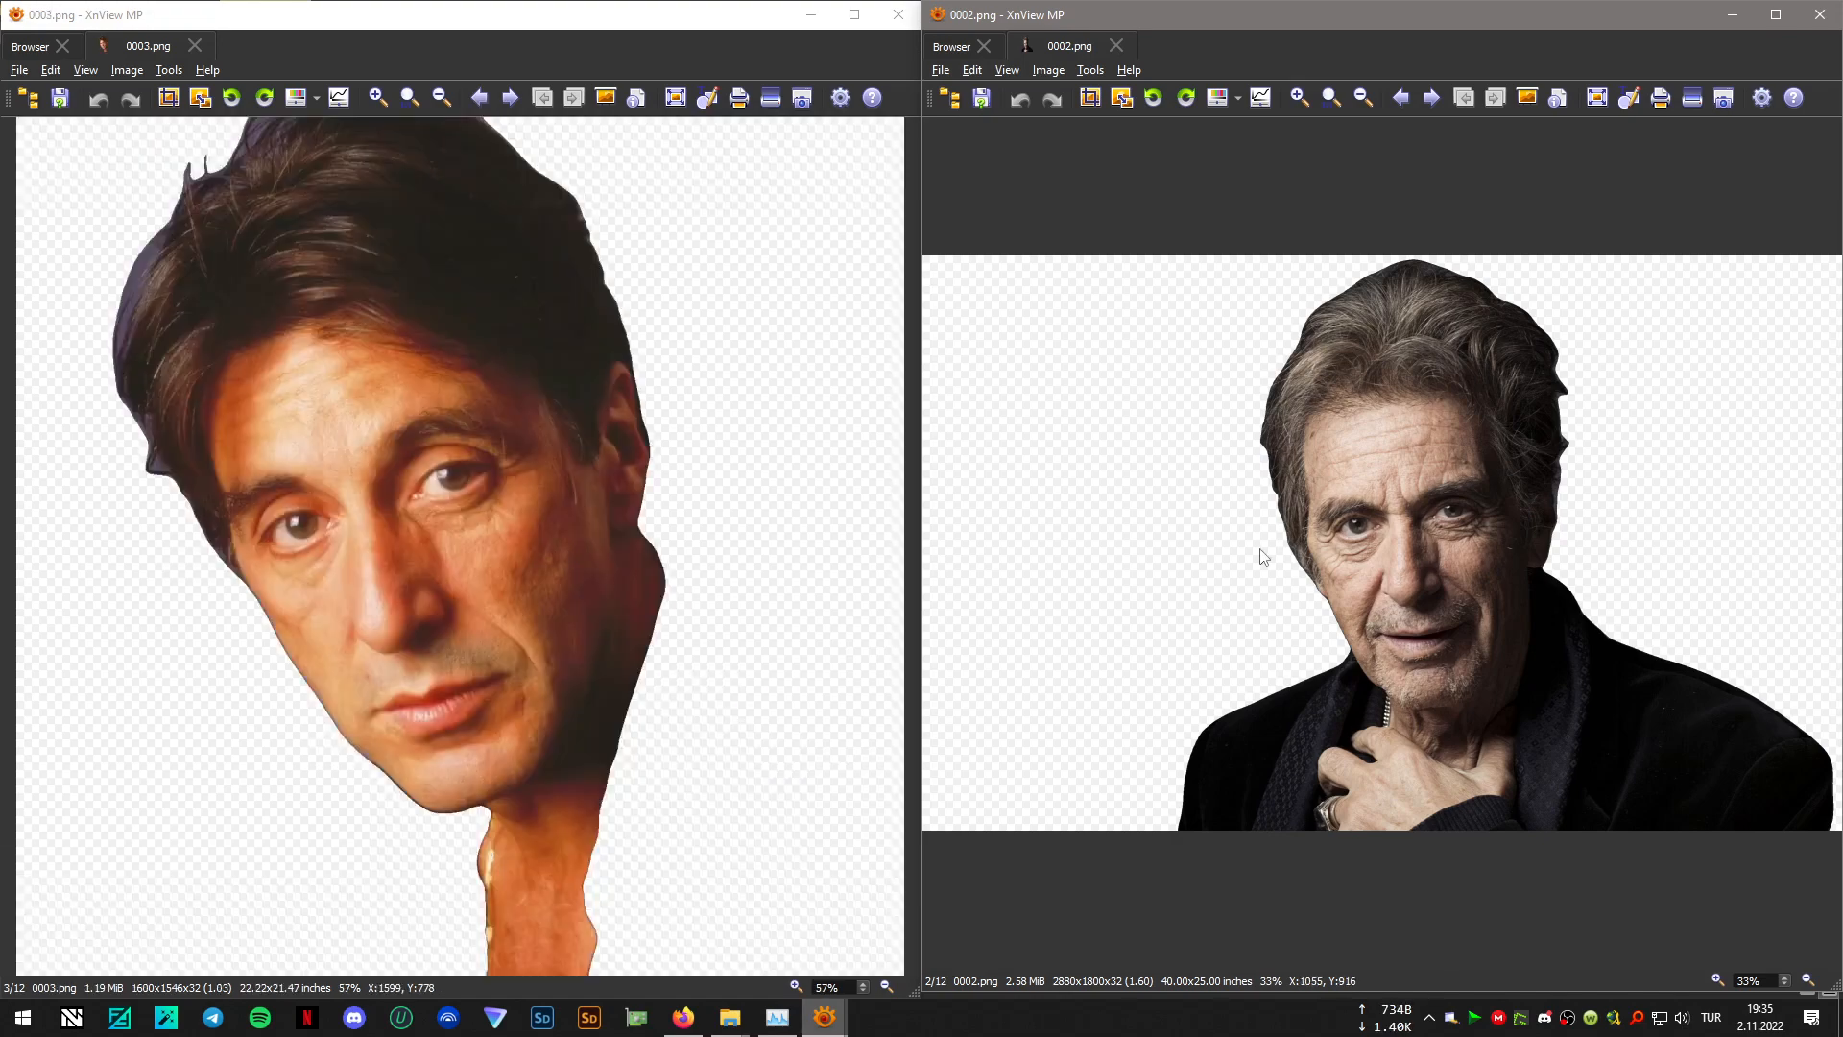
scroll(1262, 555, down, 1)
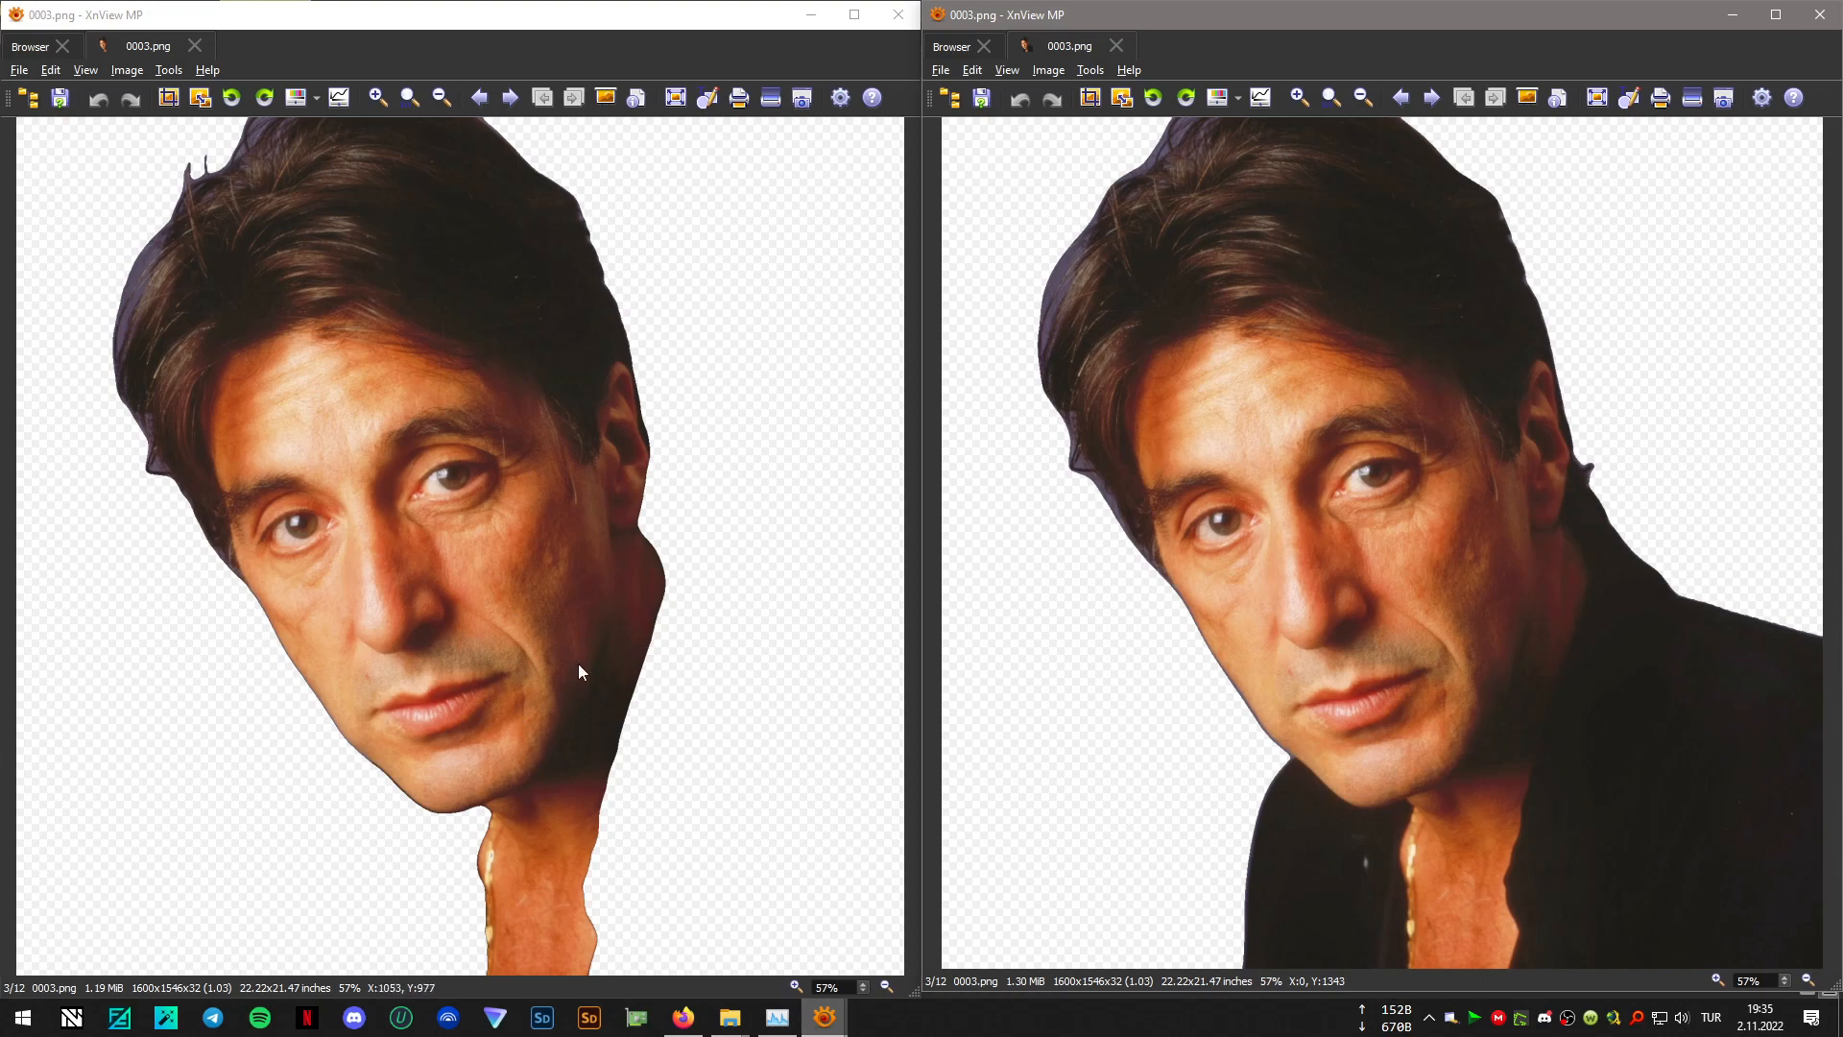
scroll(1390, 681, down, 1)
scroll(613, 636, down, 1)
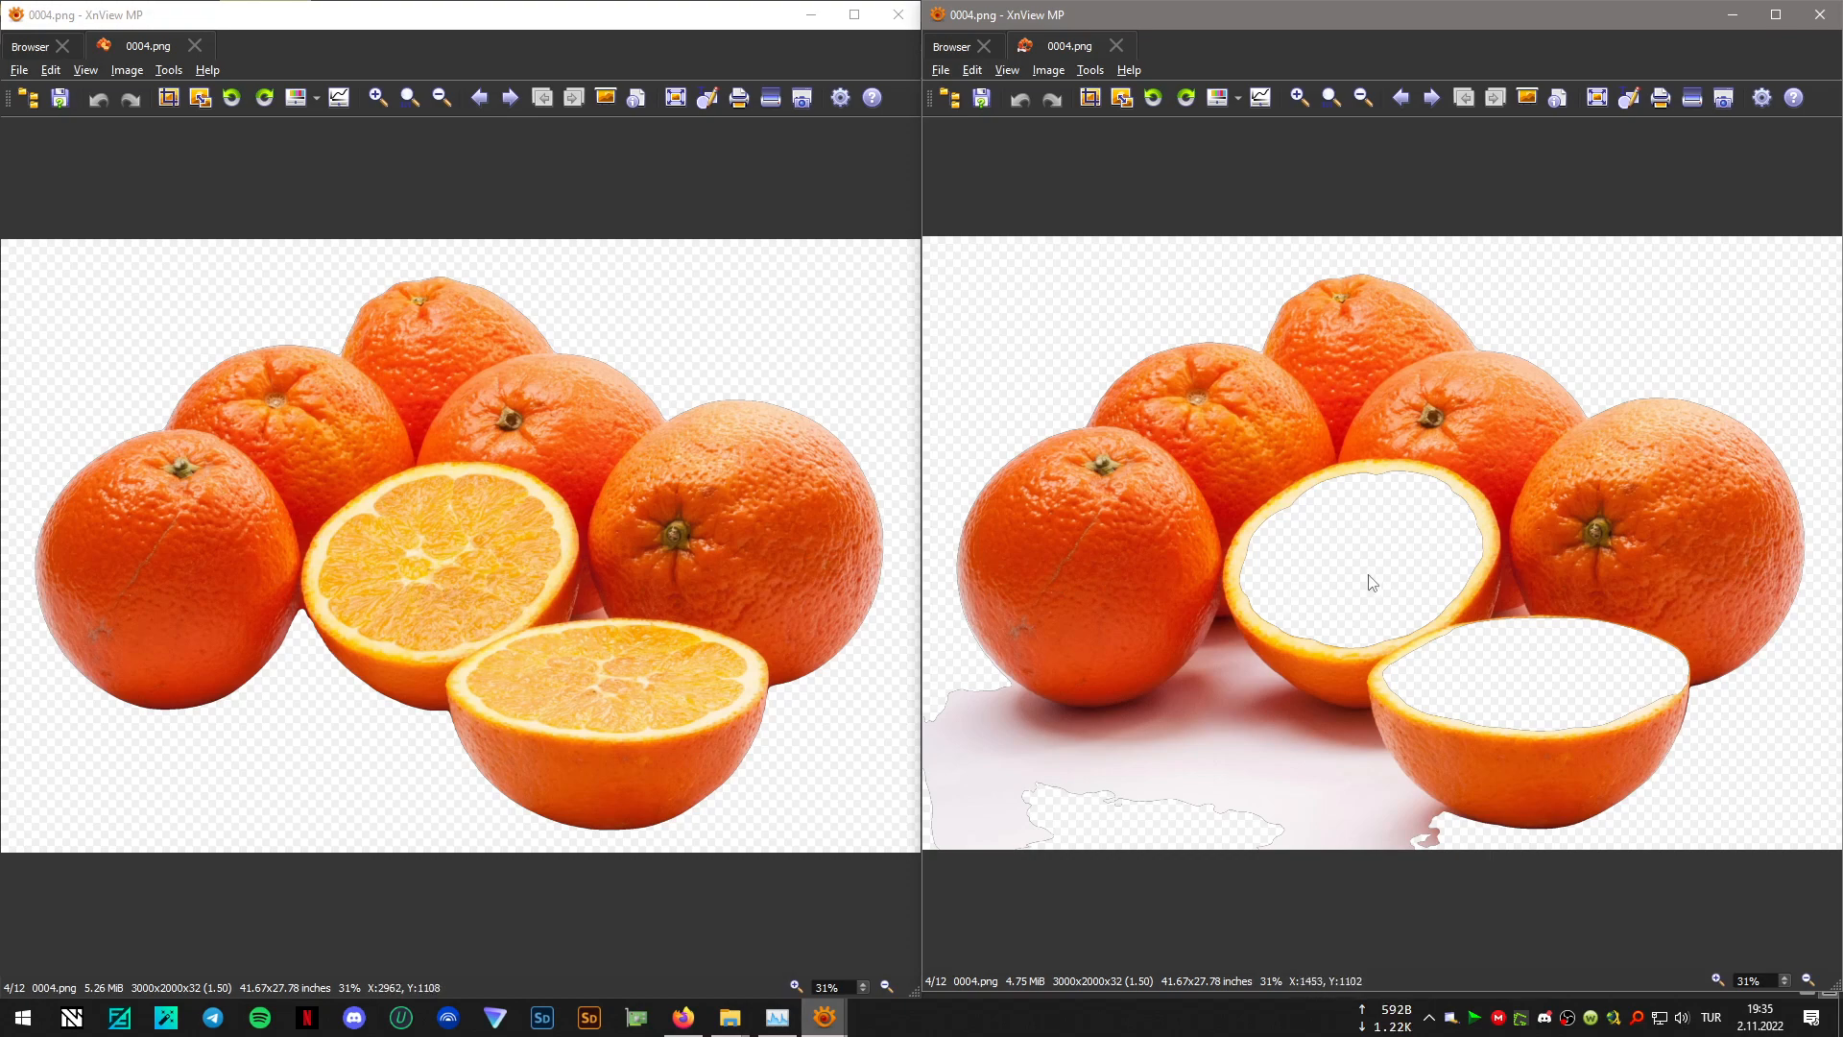
scroll(362, 509, down, 1)
scroll(1279, 518, down, 1)
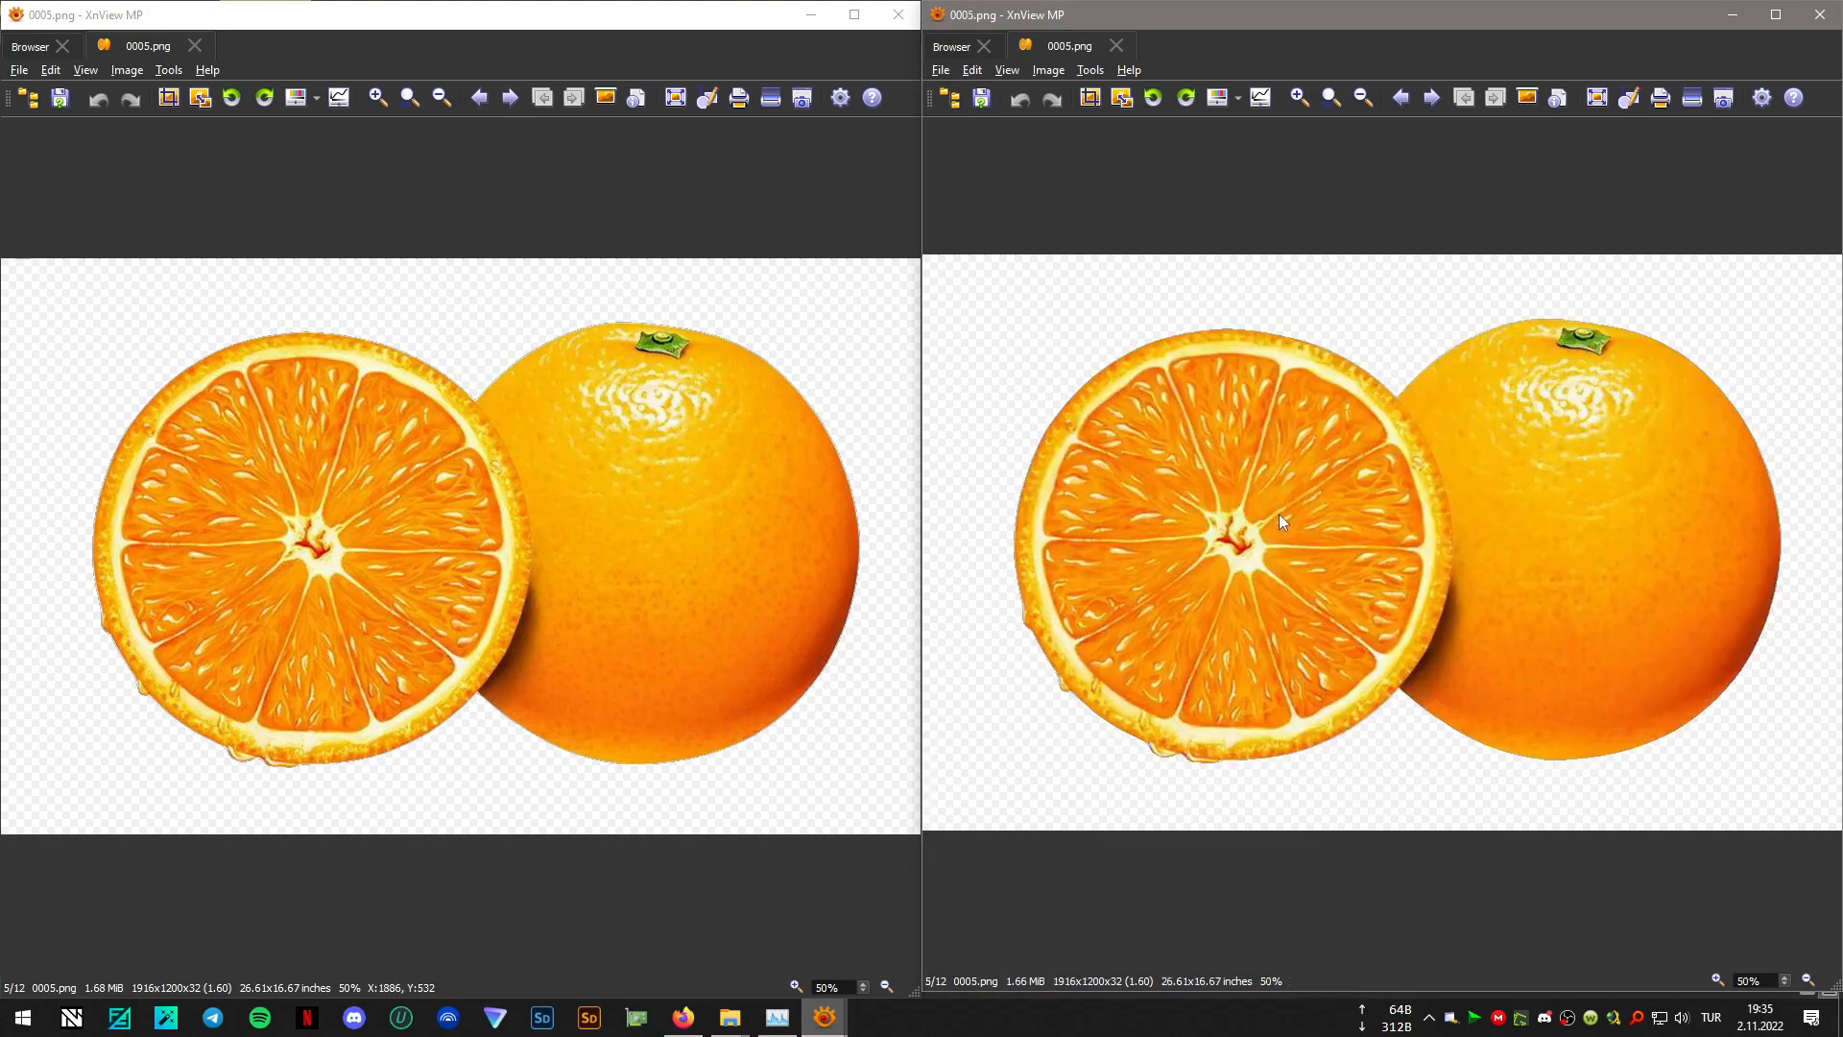
scroll(1279, 518, down, 1)
scroll(494, 523, down, 1)
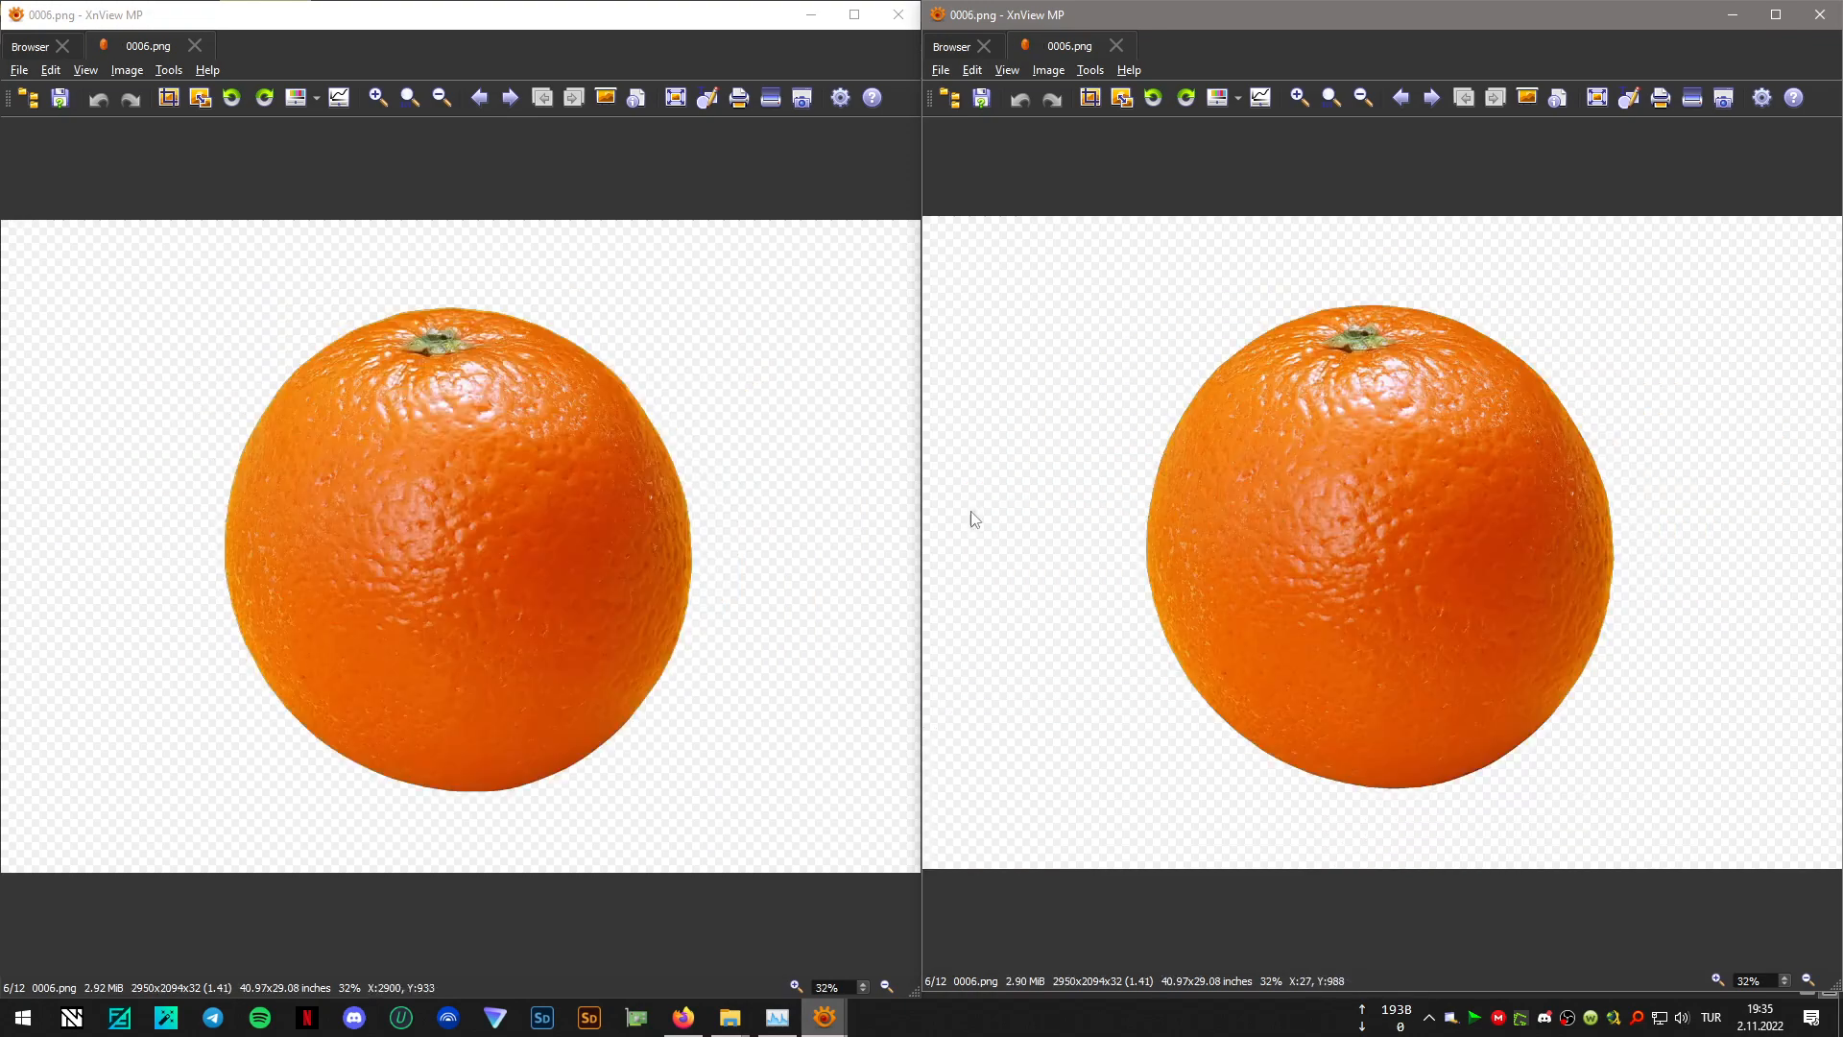
scroll(1451, 507, down, 1)
scroll(615, 524, down, 1)
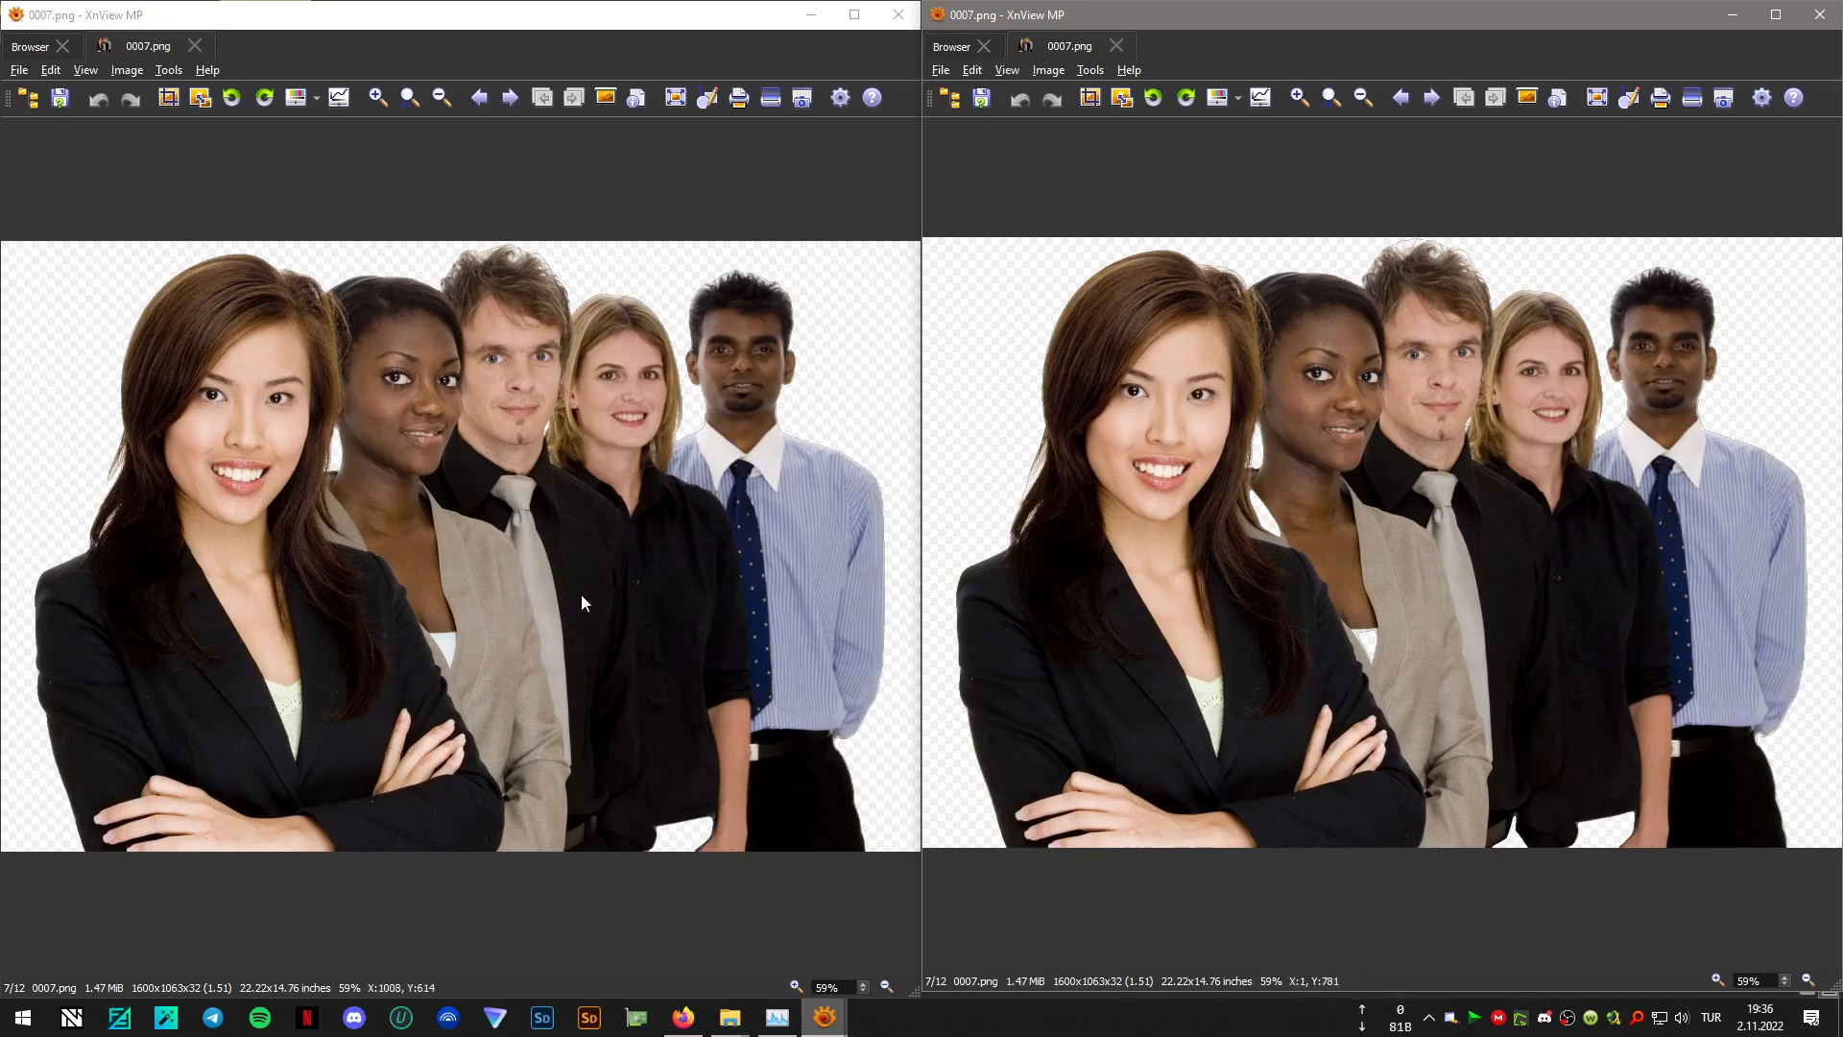
- Compare the u2net and human_seg results side by side for 0008.png through 0012.png, and close both image viewers
scroll(580, 593, down, 1)
scroll(1355, 553, down, 1)
scroll(1357, 566, down, 1)
scroll(1358, 566, up, 1)
scroll(1357, 566, down, 1)
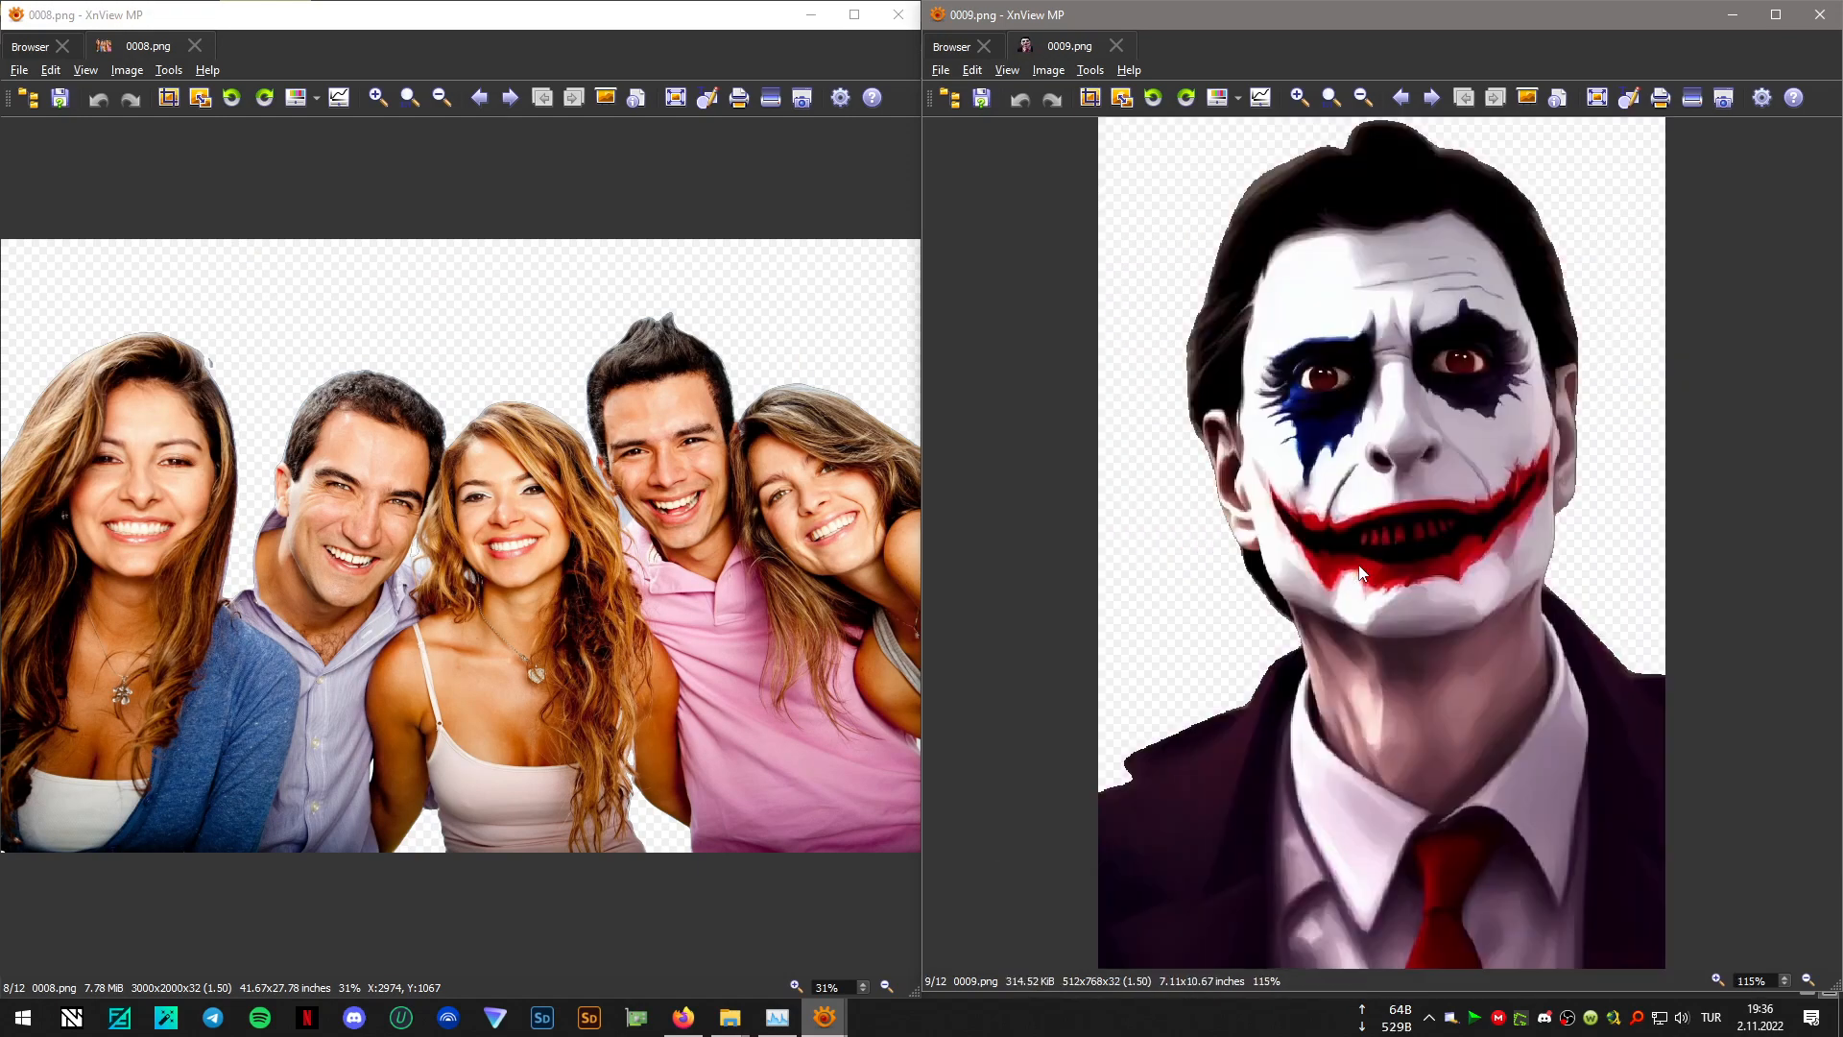
scroll(745, 614, down, 1)
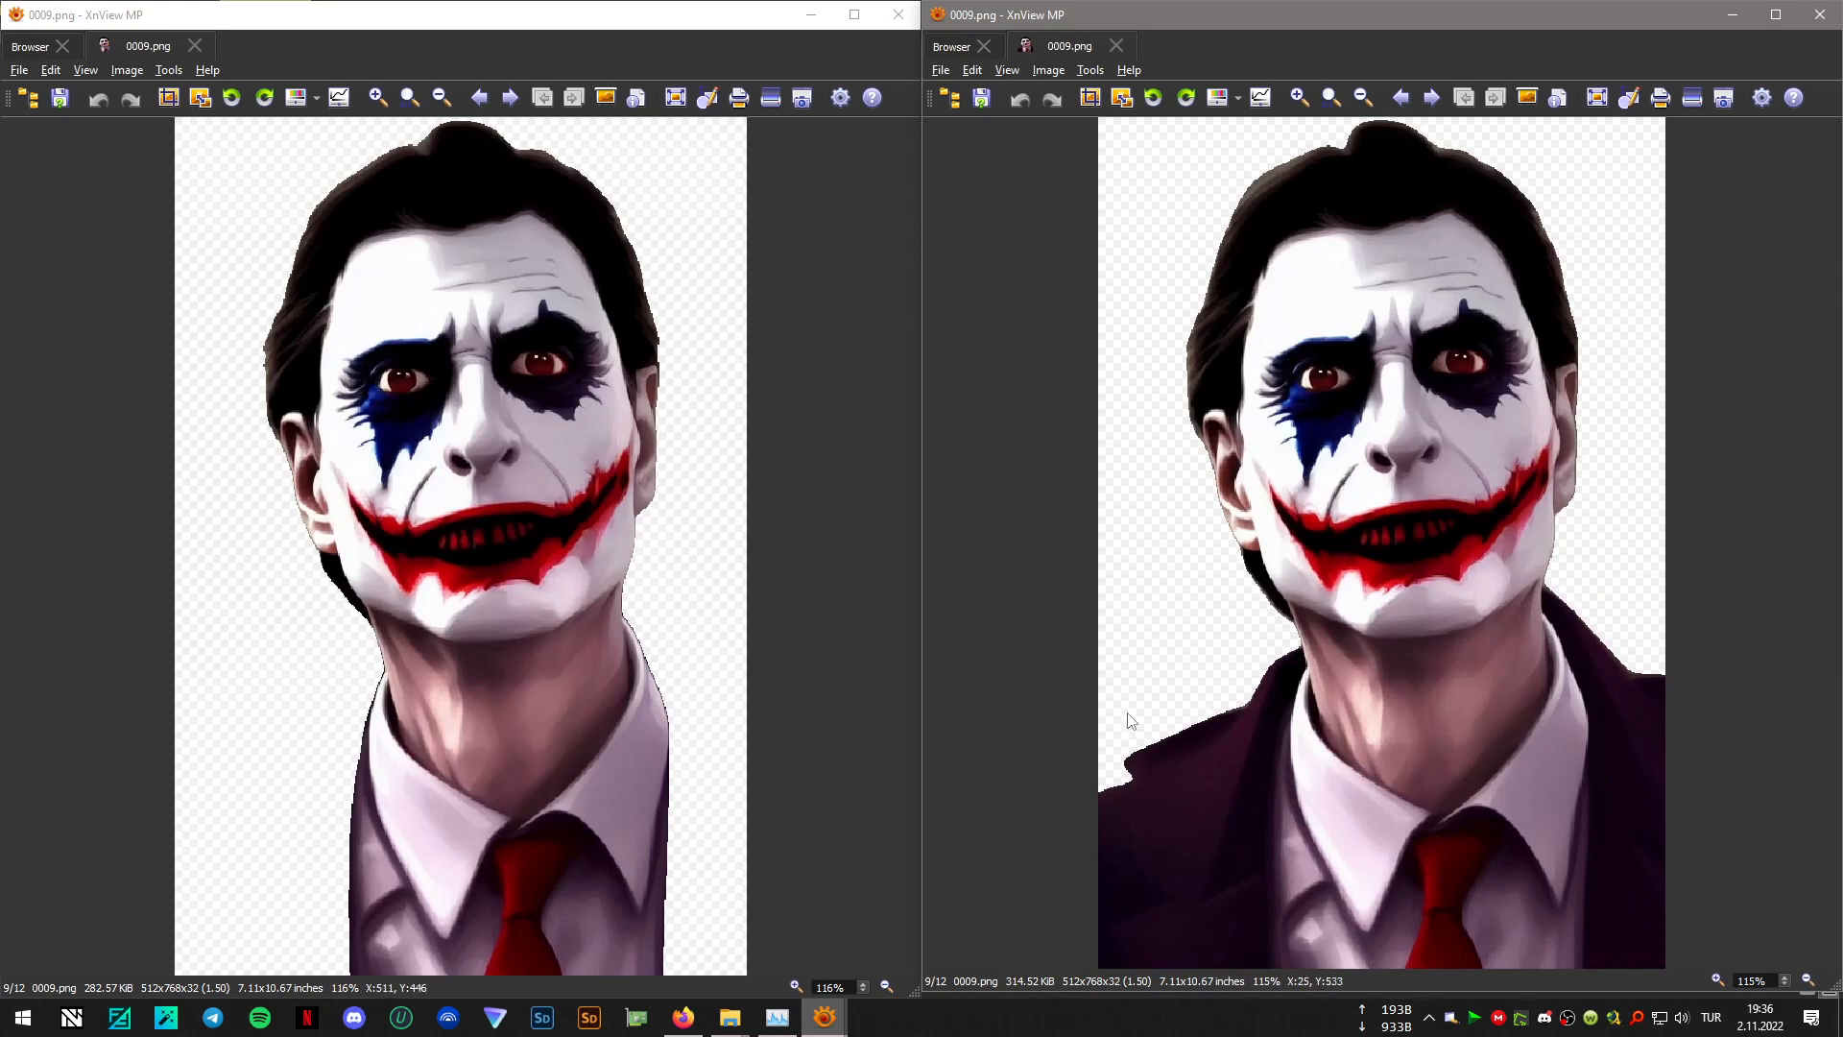
scroll(519, 442, down, 1)
scroll(517, 442, down, 1)
scroll(543, 435, up, 1)
scroll(1475, 474, down, 1)
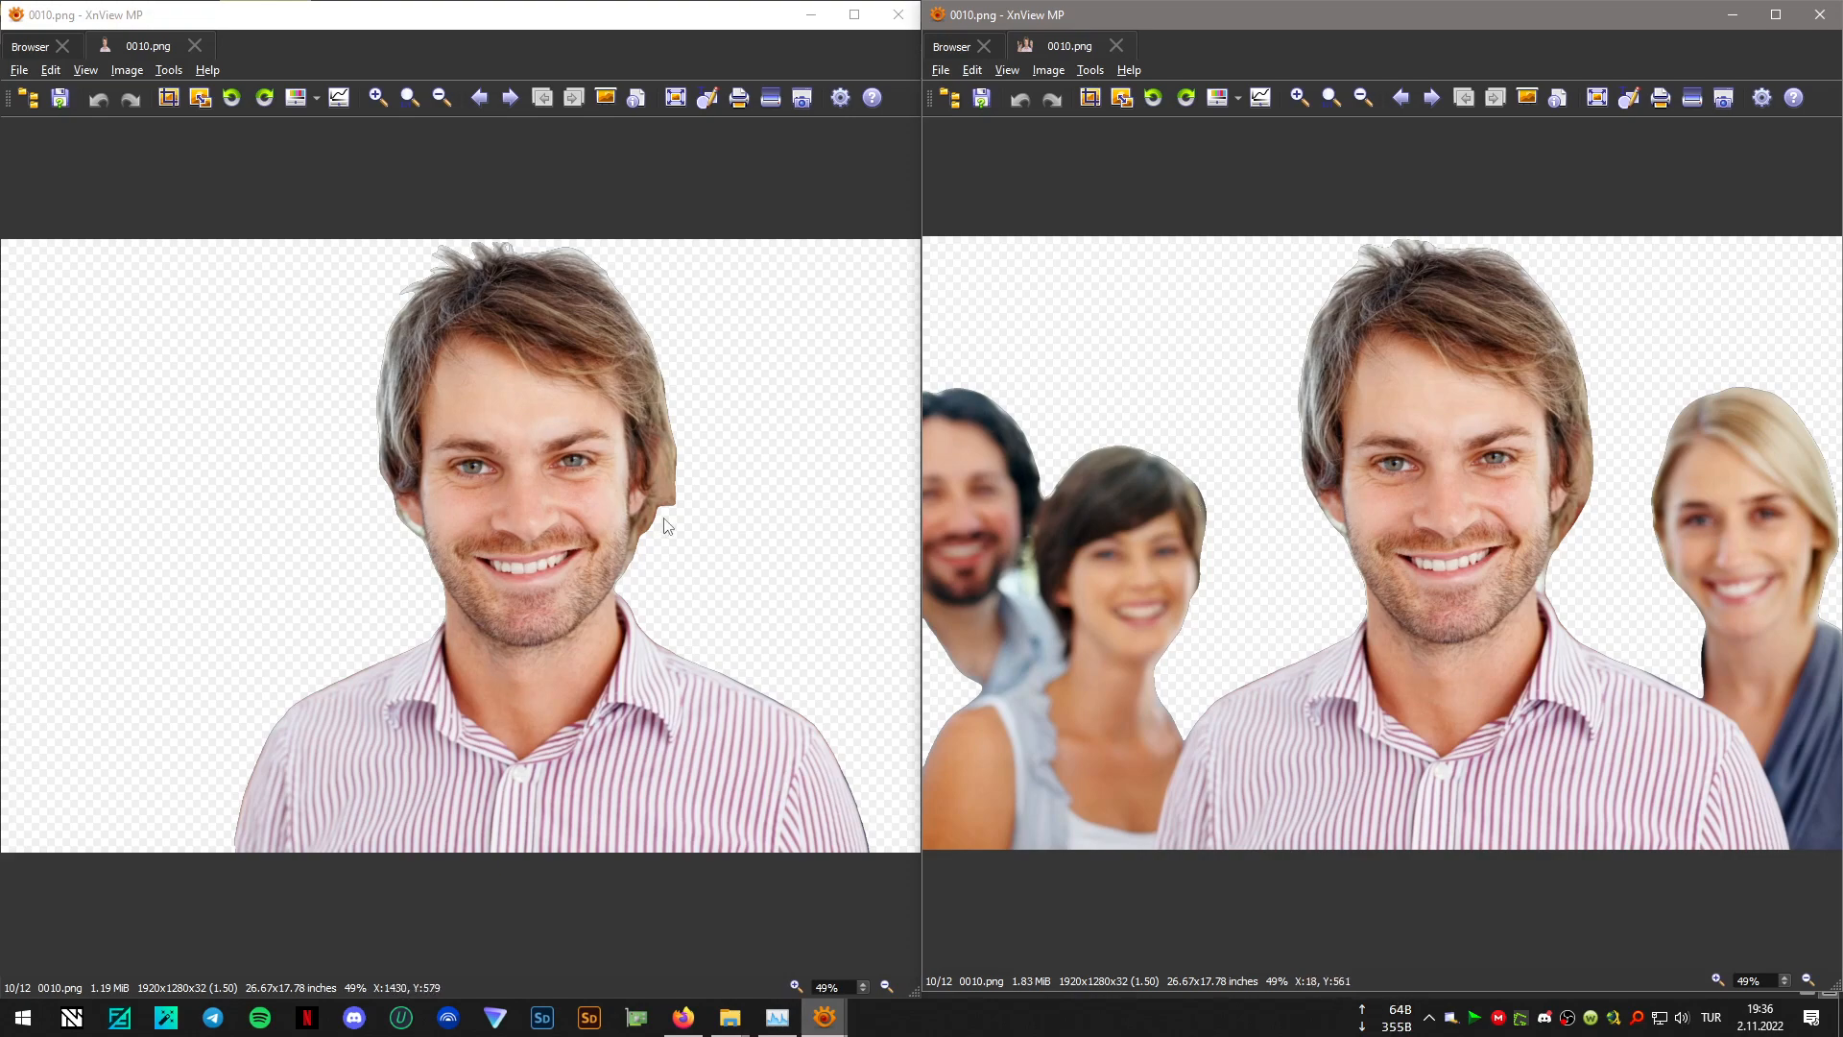
scroll(1329, 505, down, 1)
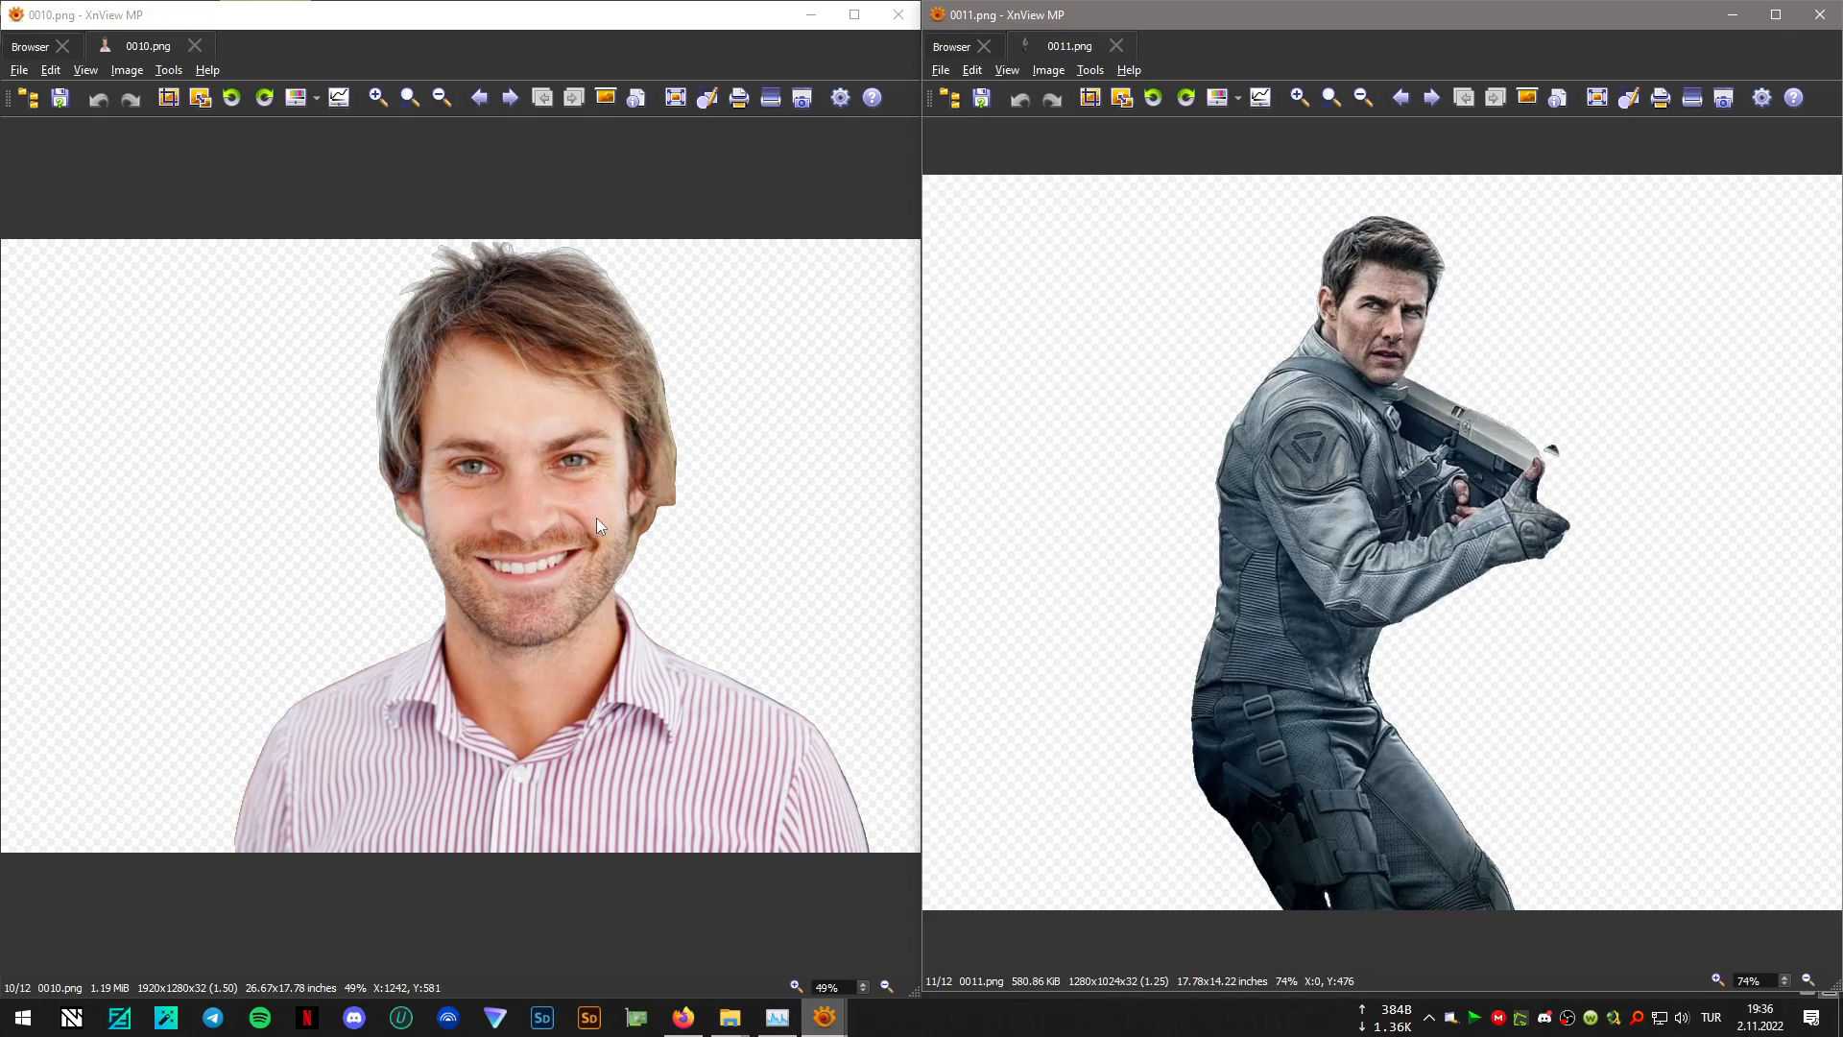
scroll(596, 517, down, 1)
scroll(1328, 505, down, 1)
scroll(405, 518, down, 1)
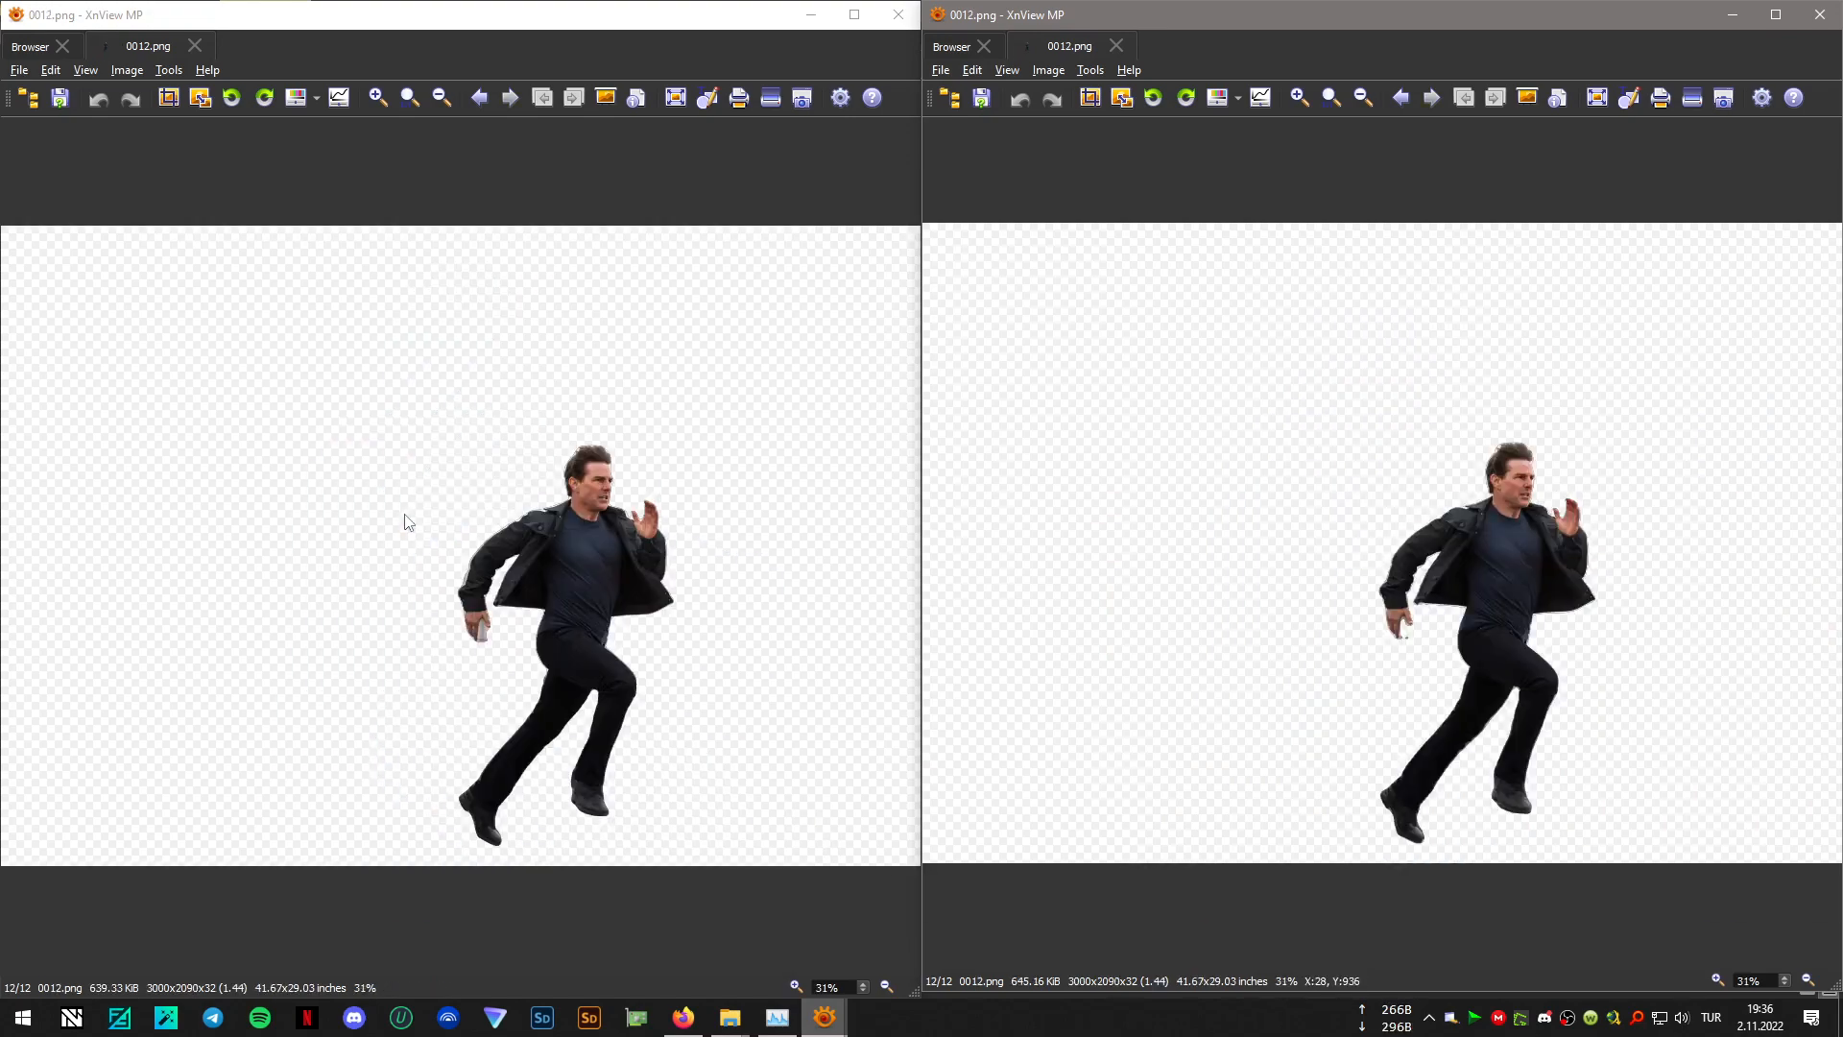
click(917, 16)
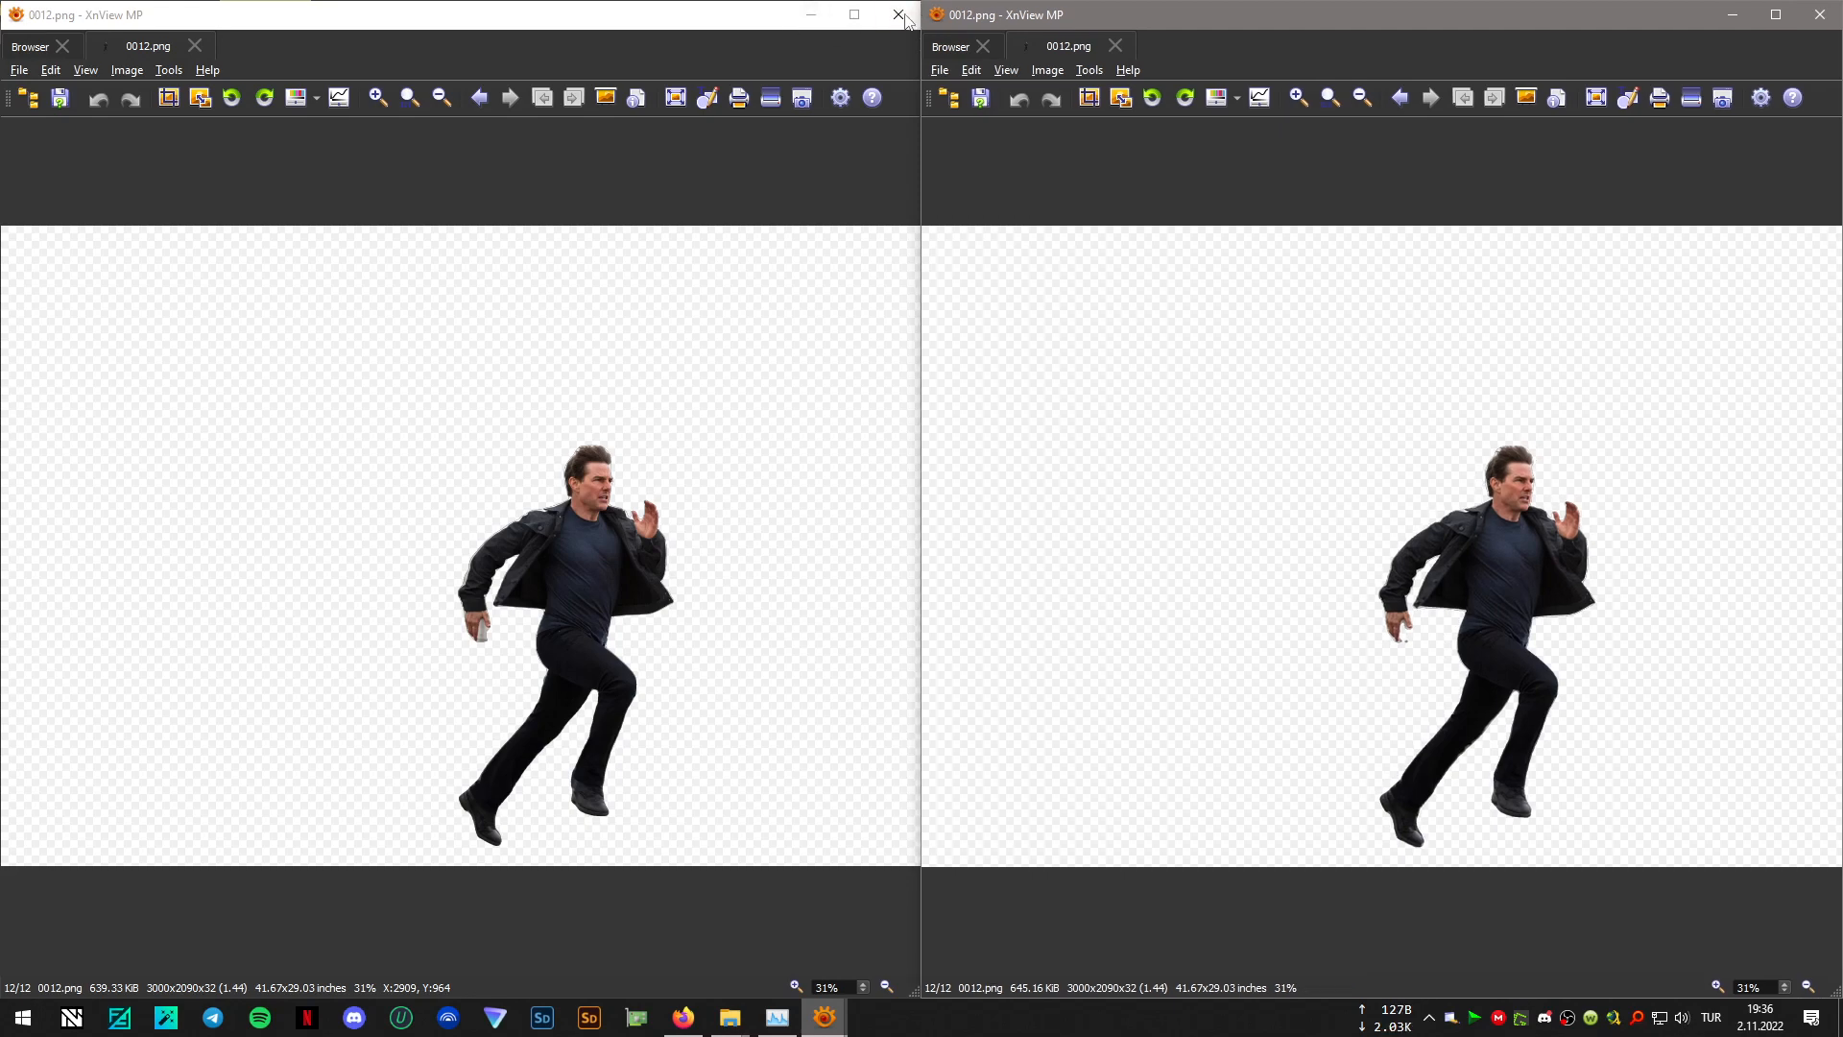
click(899, 14)
click(1820, 15)
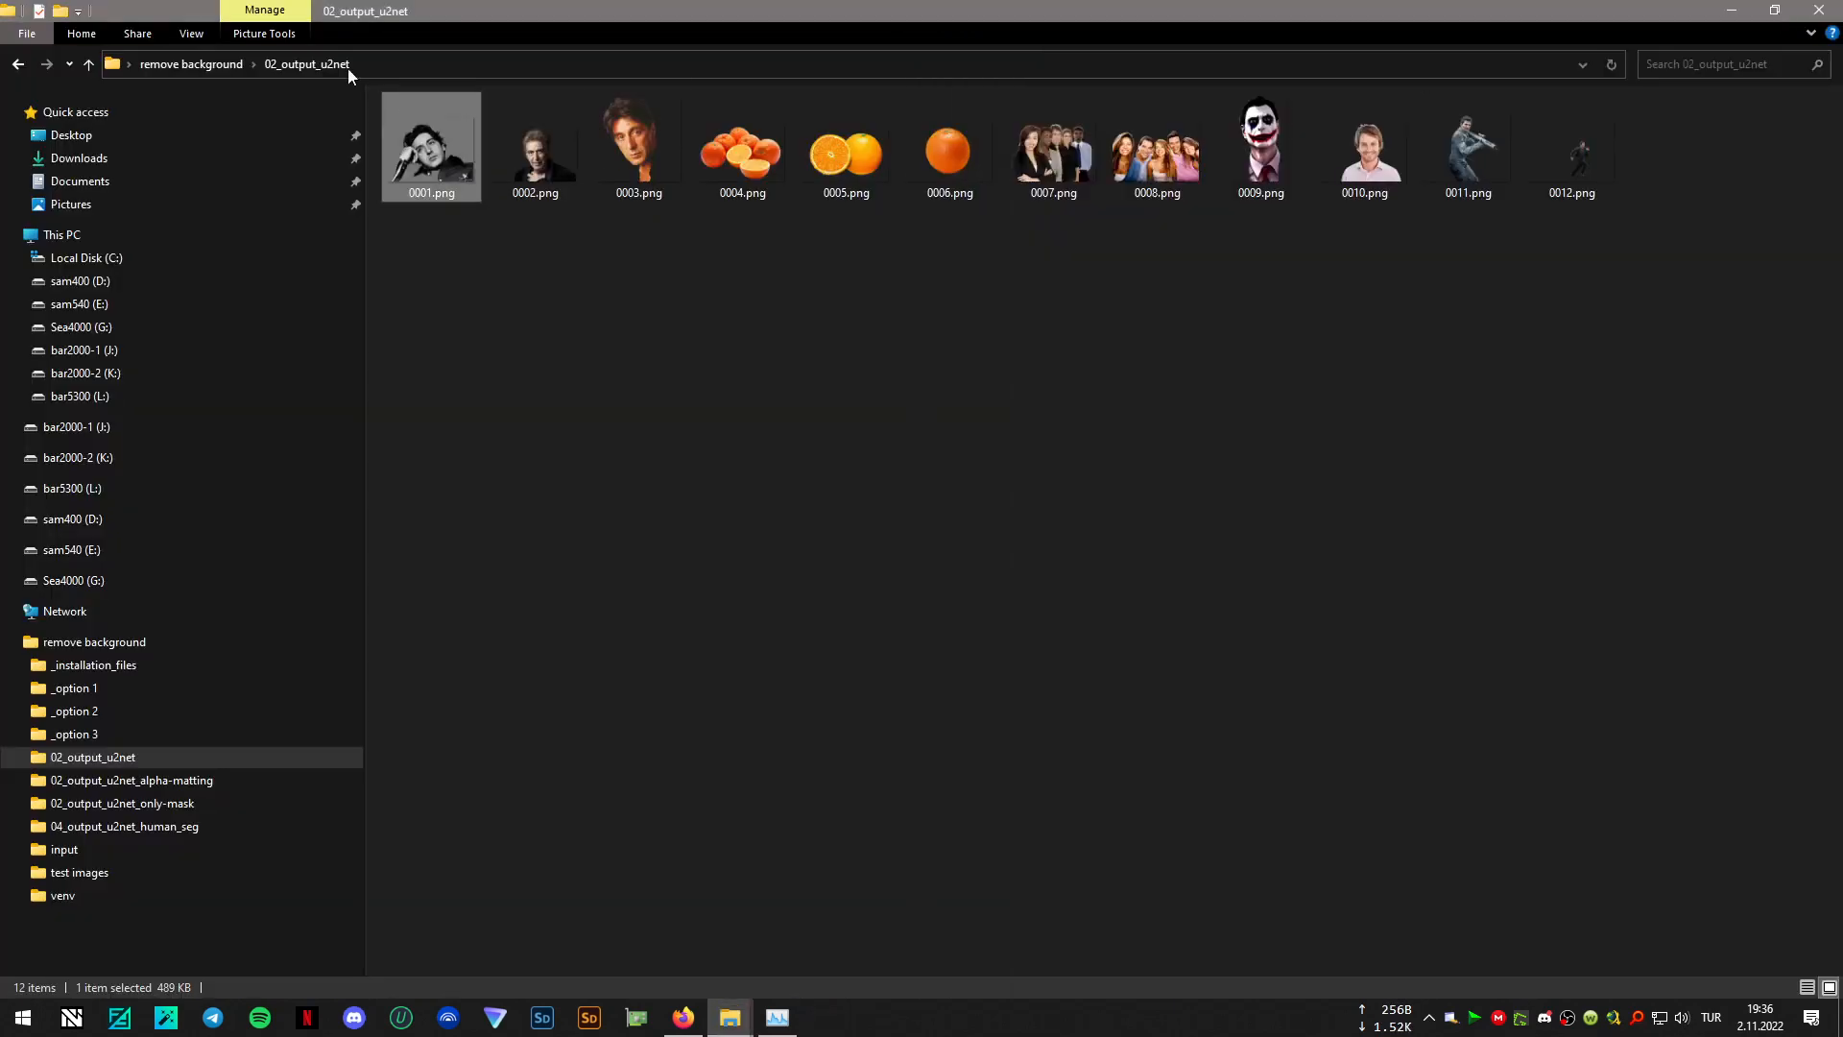
- Return to the "remove background" folder, run 05_remove_background_u2net_cloth_seg.bat, and move its console window clear of the file list
click(21, 64)
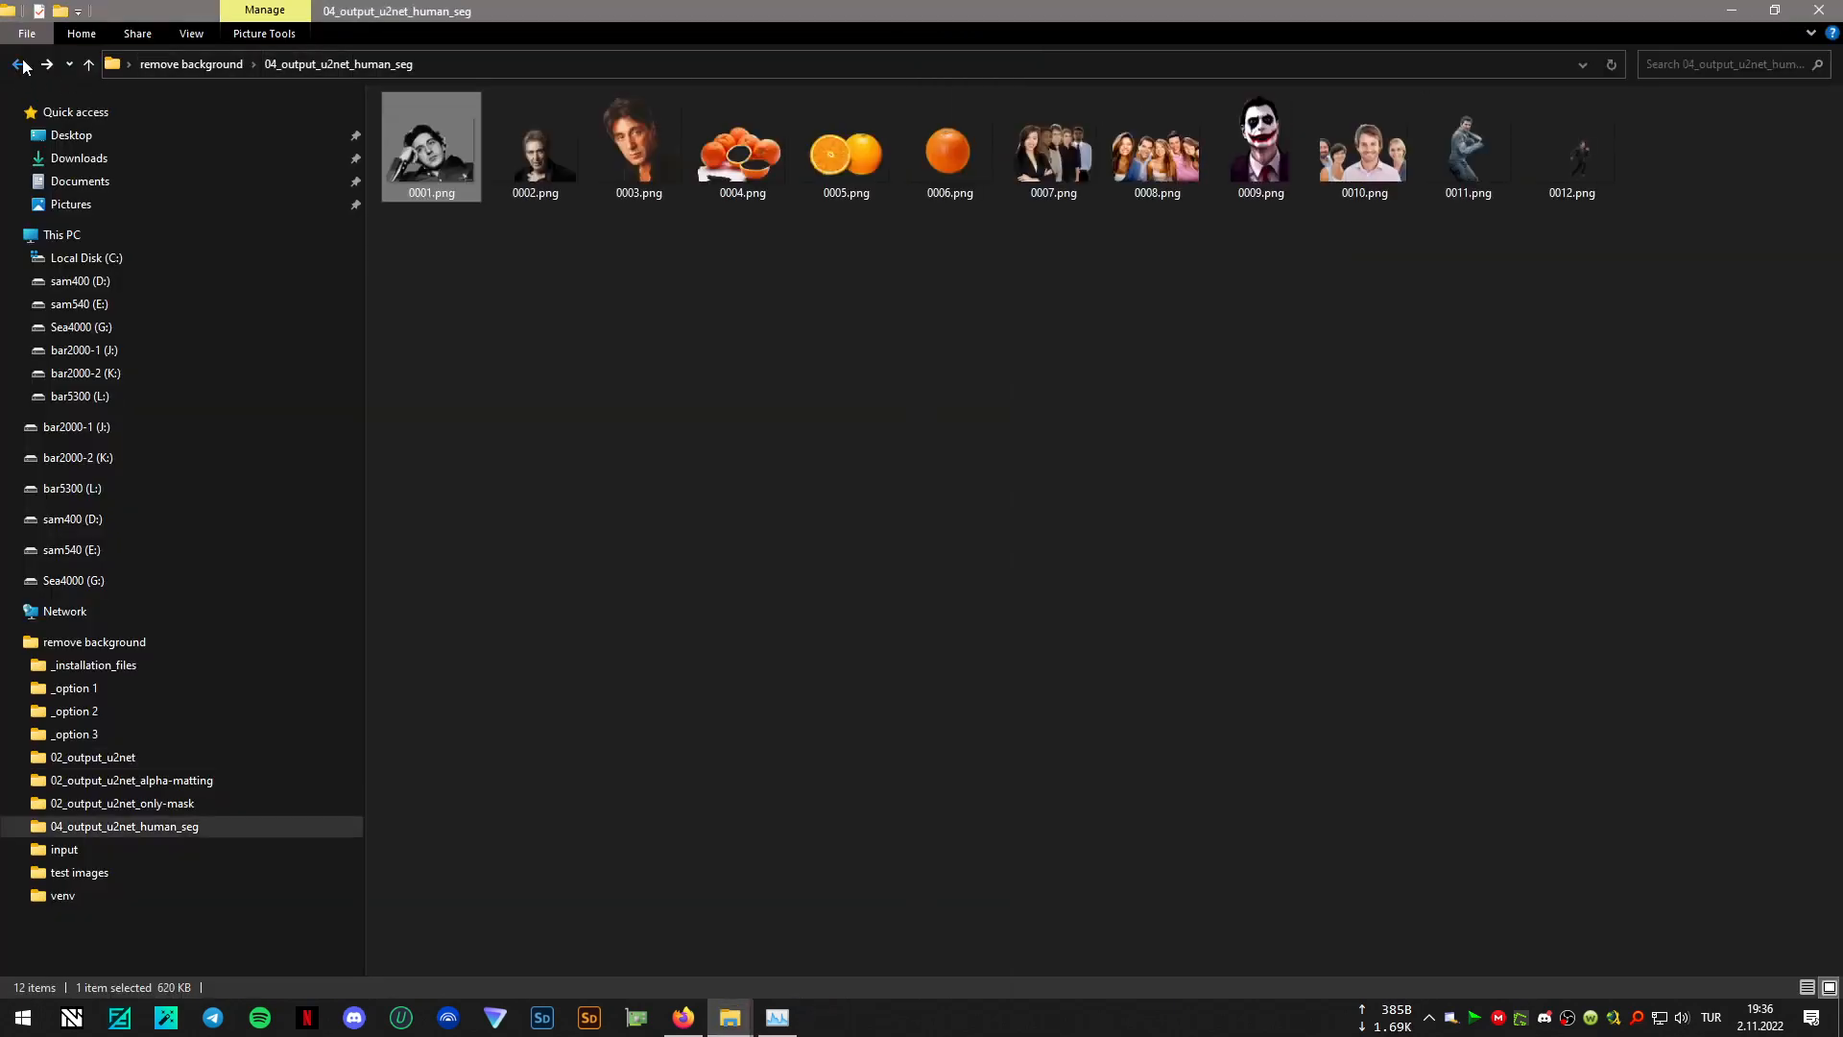
click(88, 64)
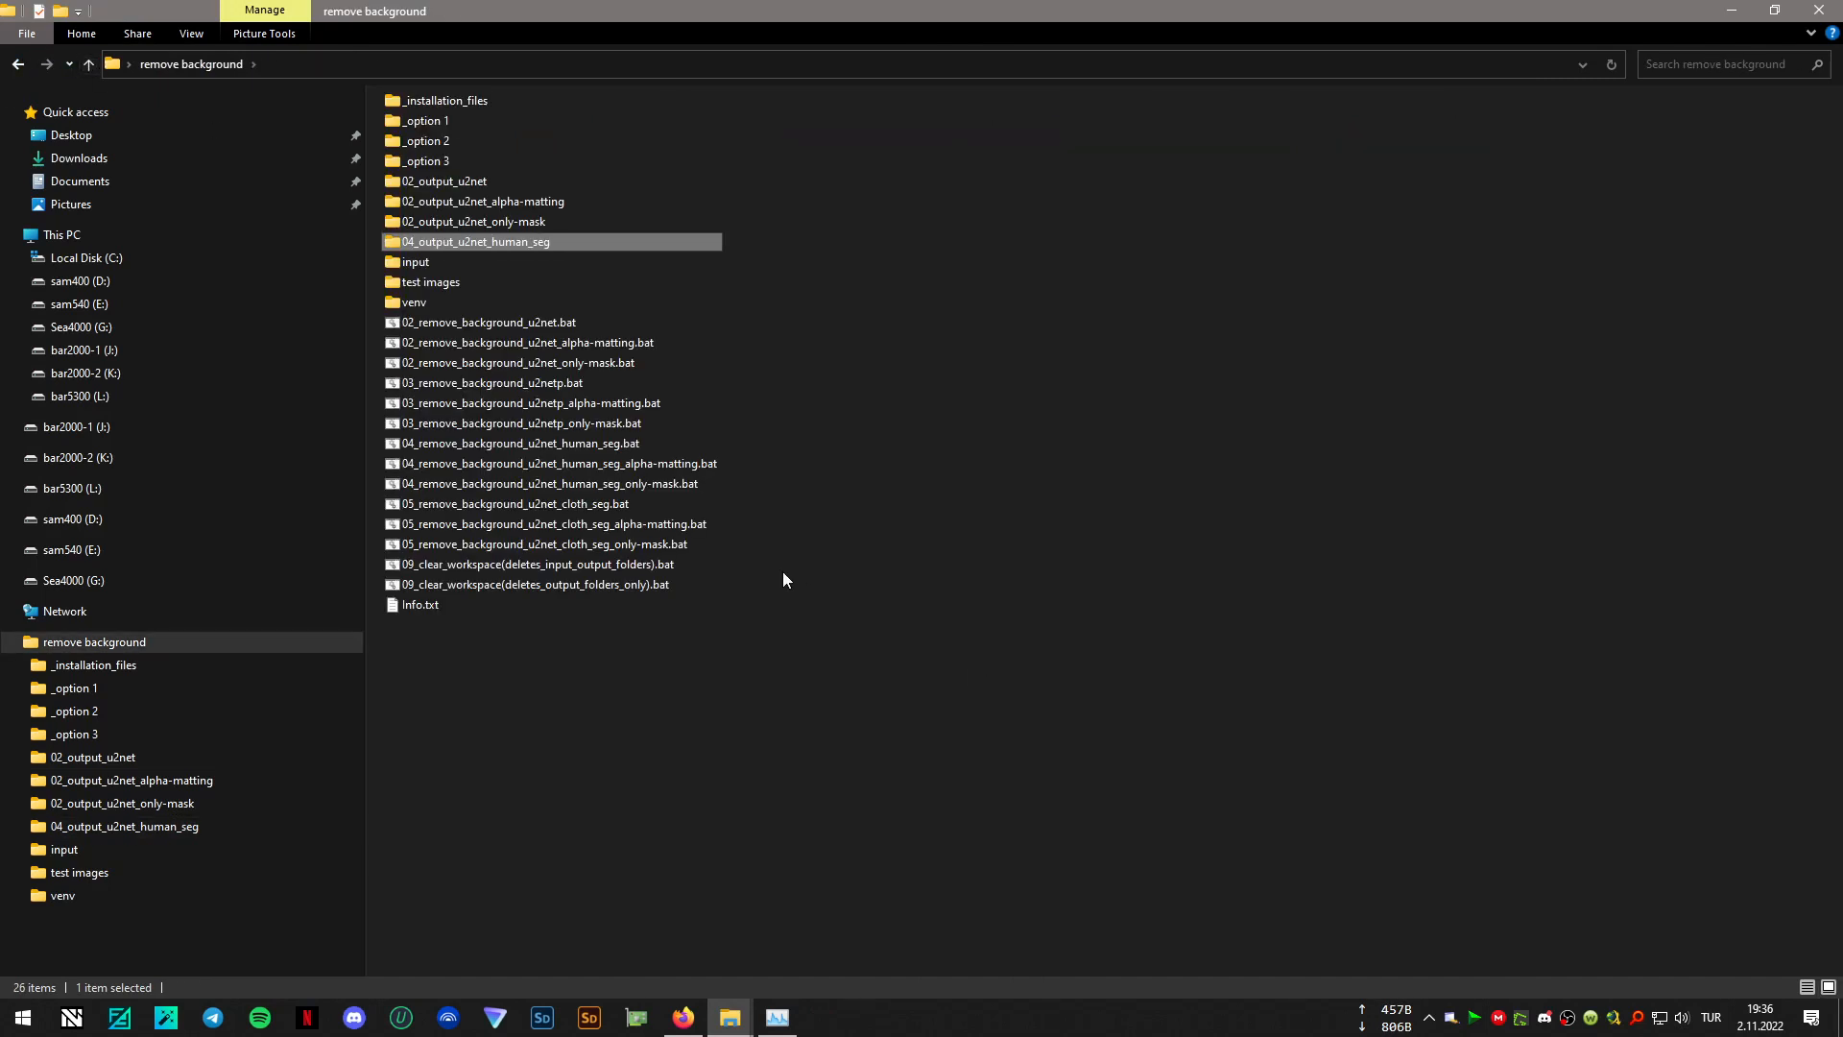
double_click(568, 507)
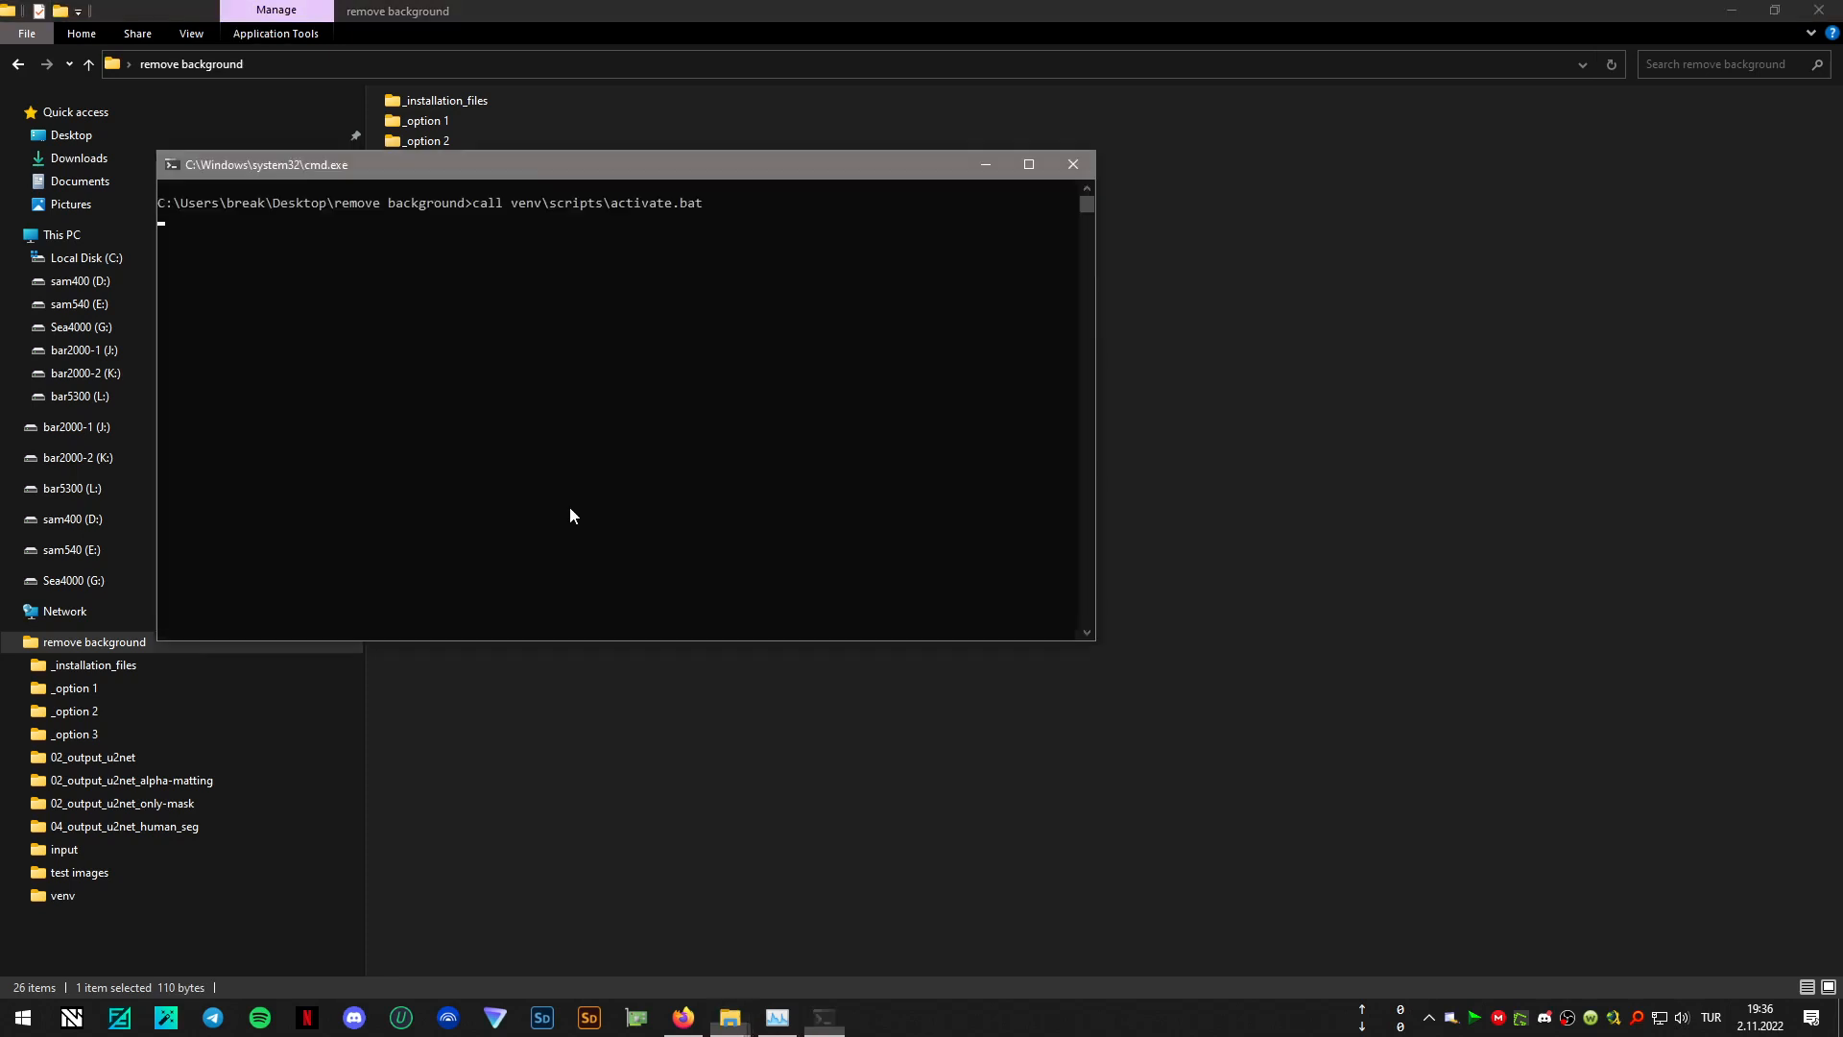
drag(771, 173, 1362, 381)
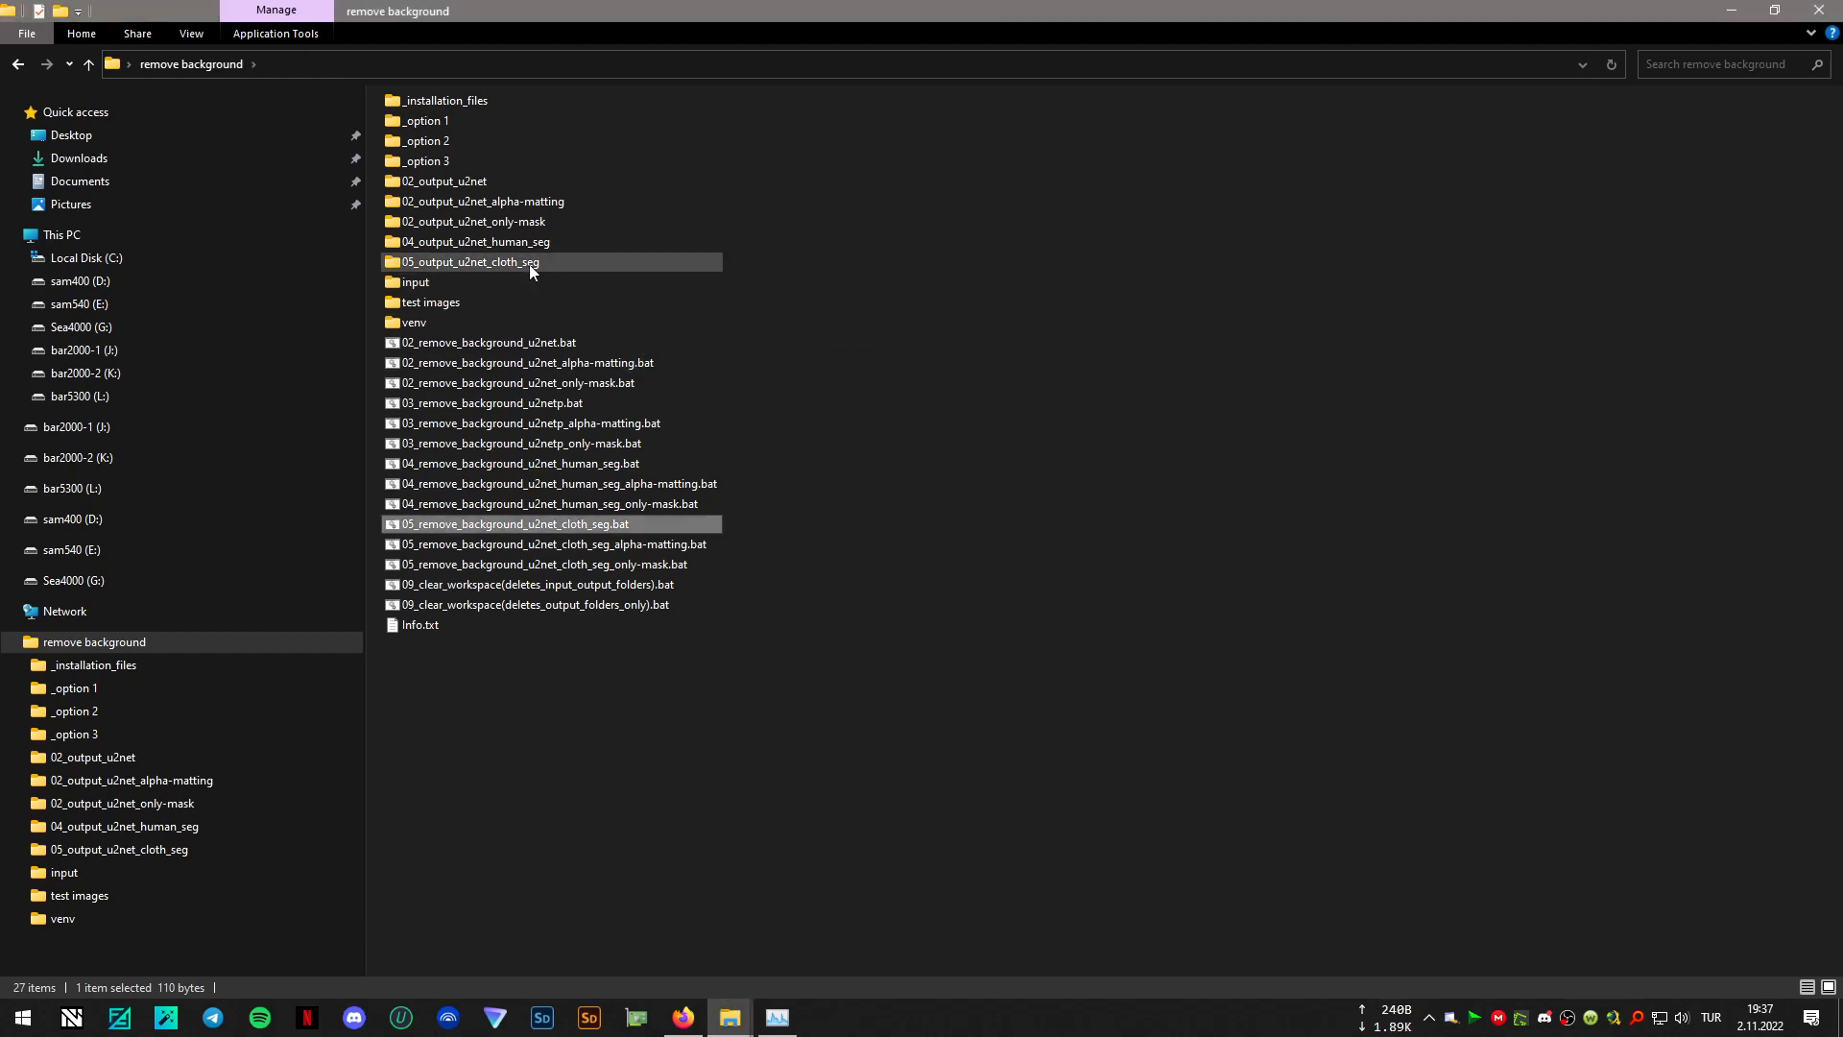
- View the cloth segmentation results in the 05_output_u2net_cloth_seg folder full screen, from 0001.png through 0012.png
double_click(531, 265)
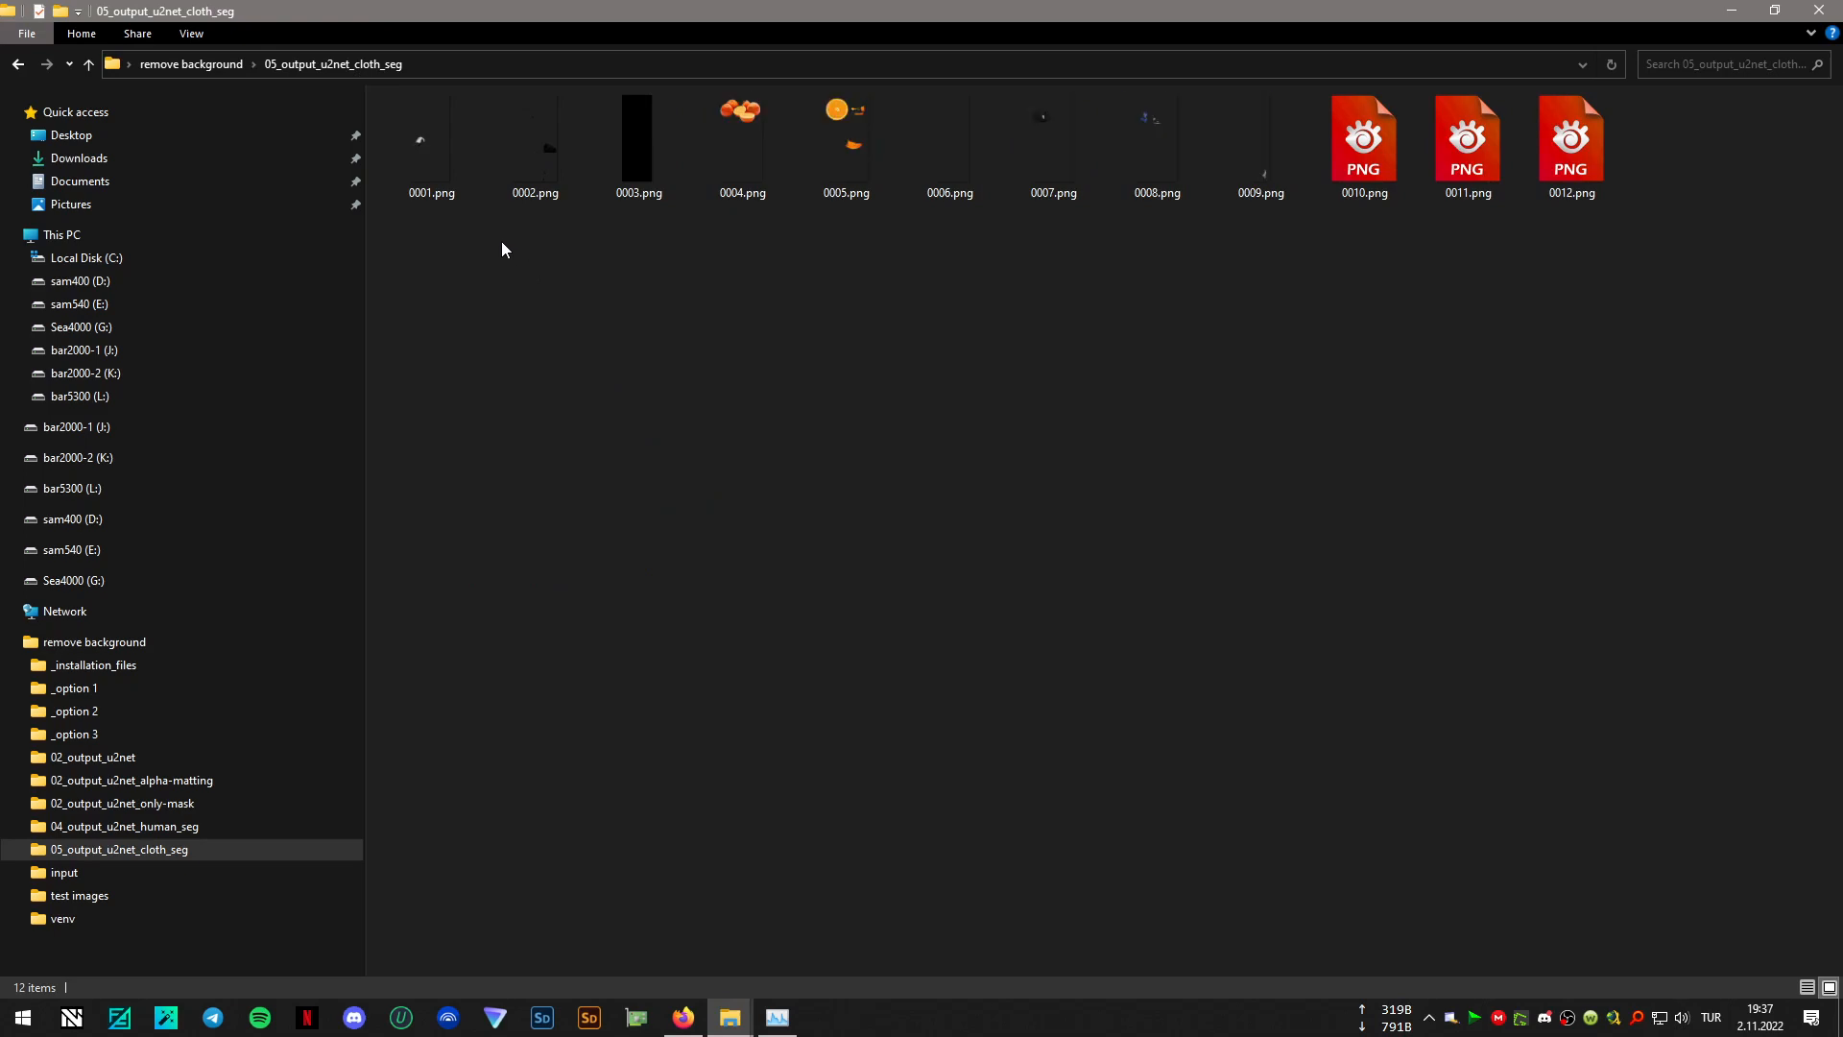
double_click(430, 152)
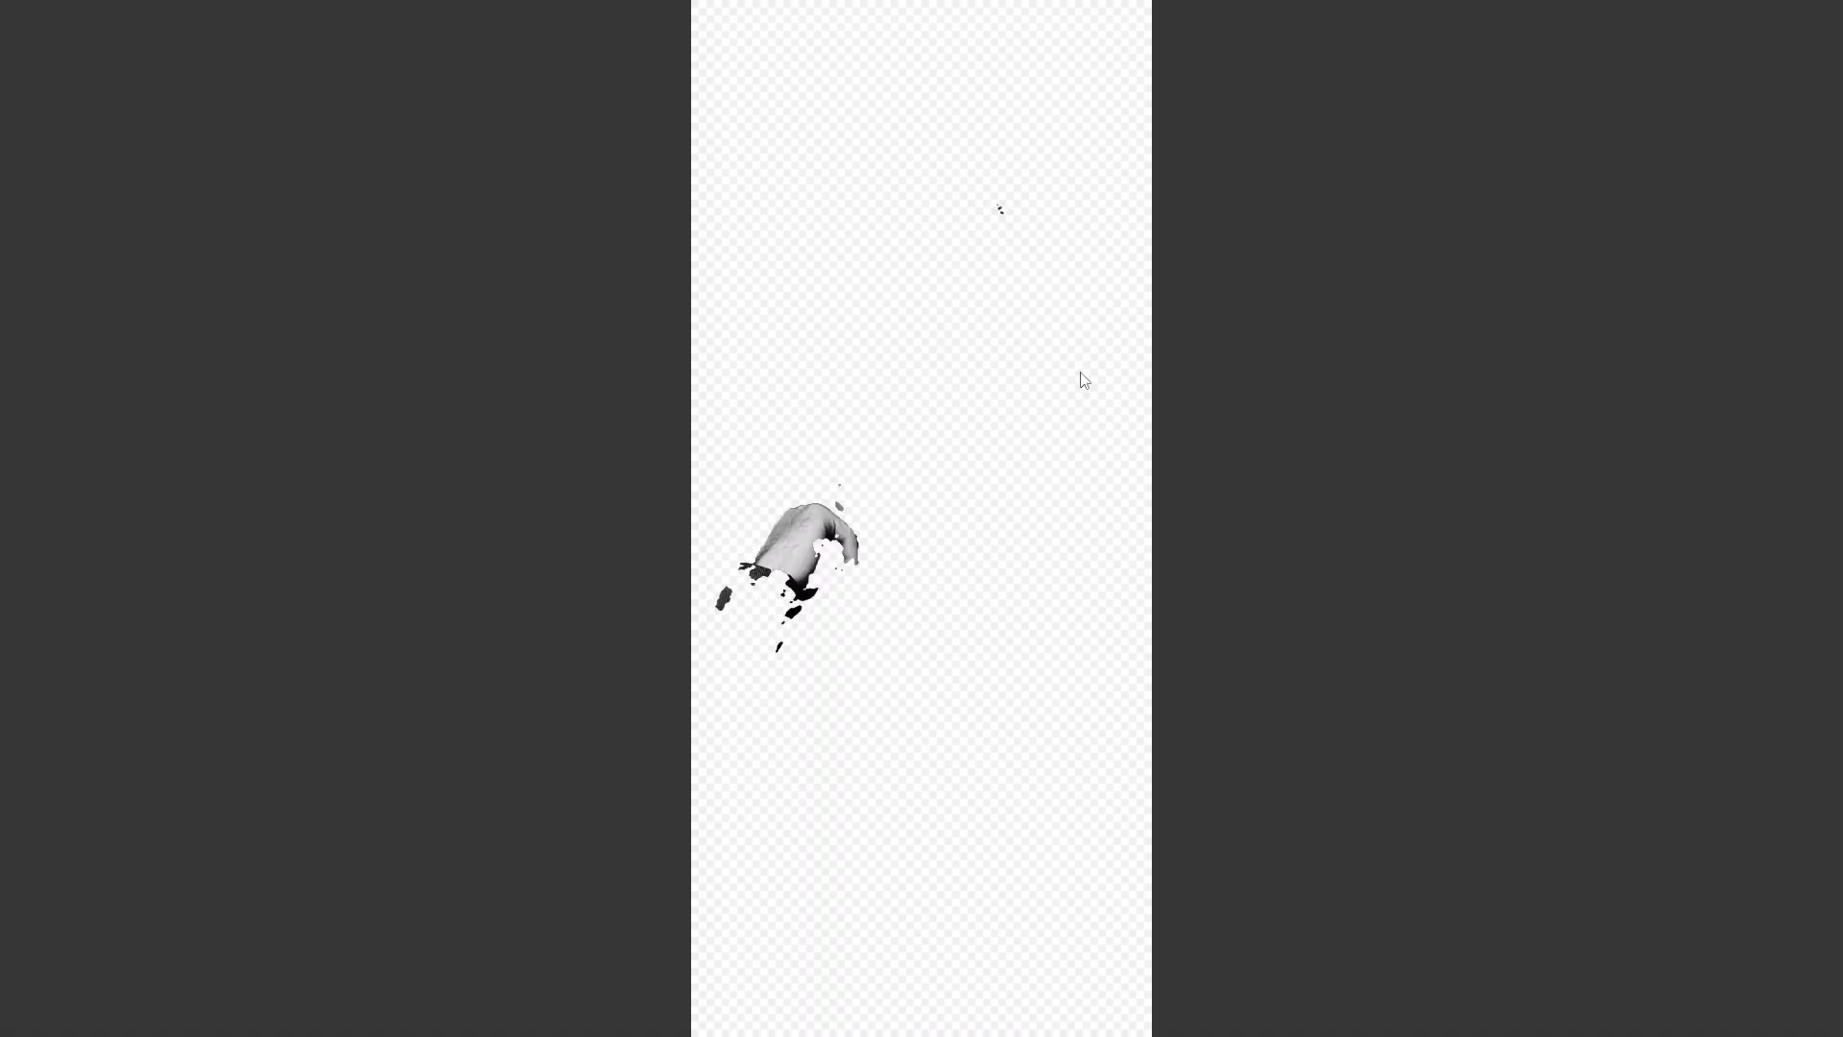
key(Right)
key(Right)
key(Right)
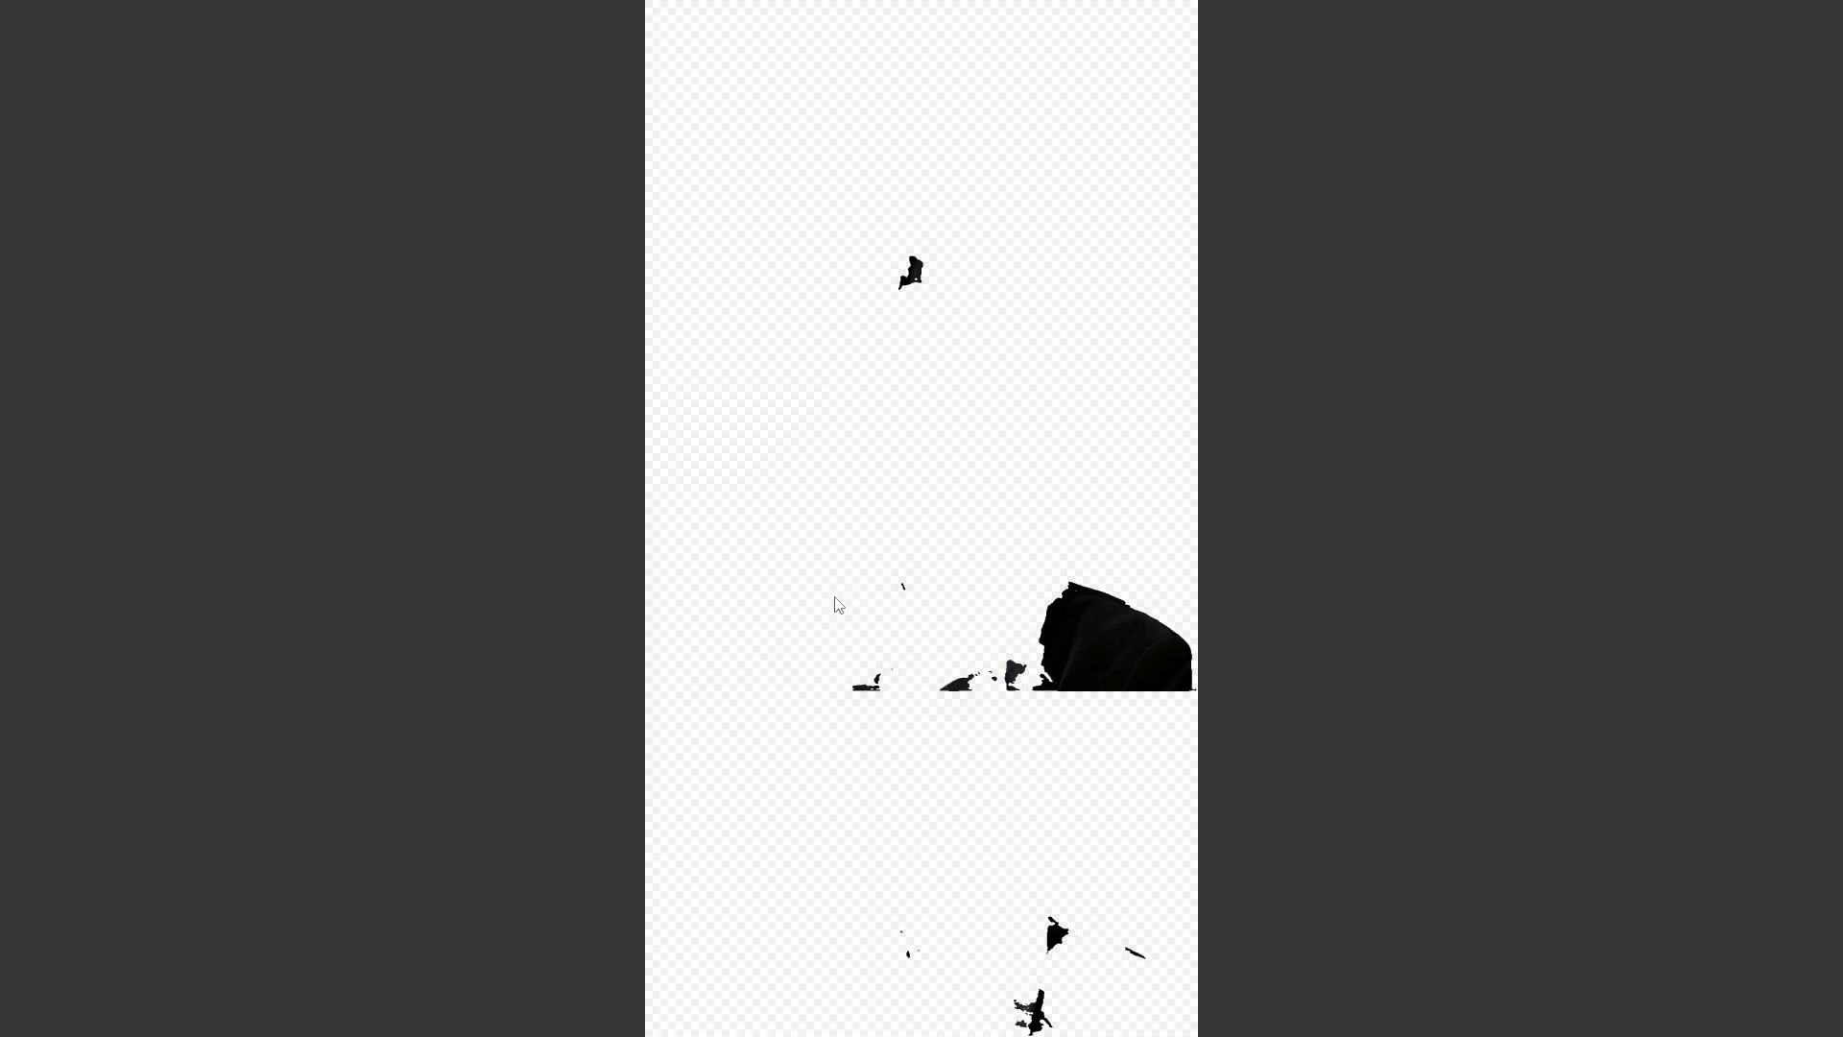
key(Right)
key(Right)
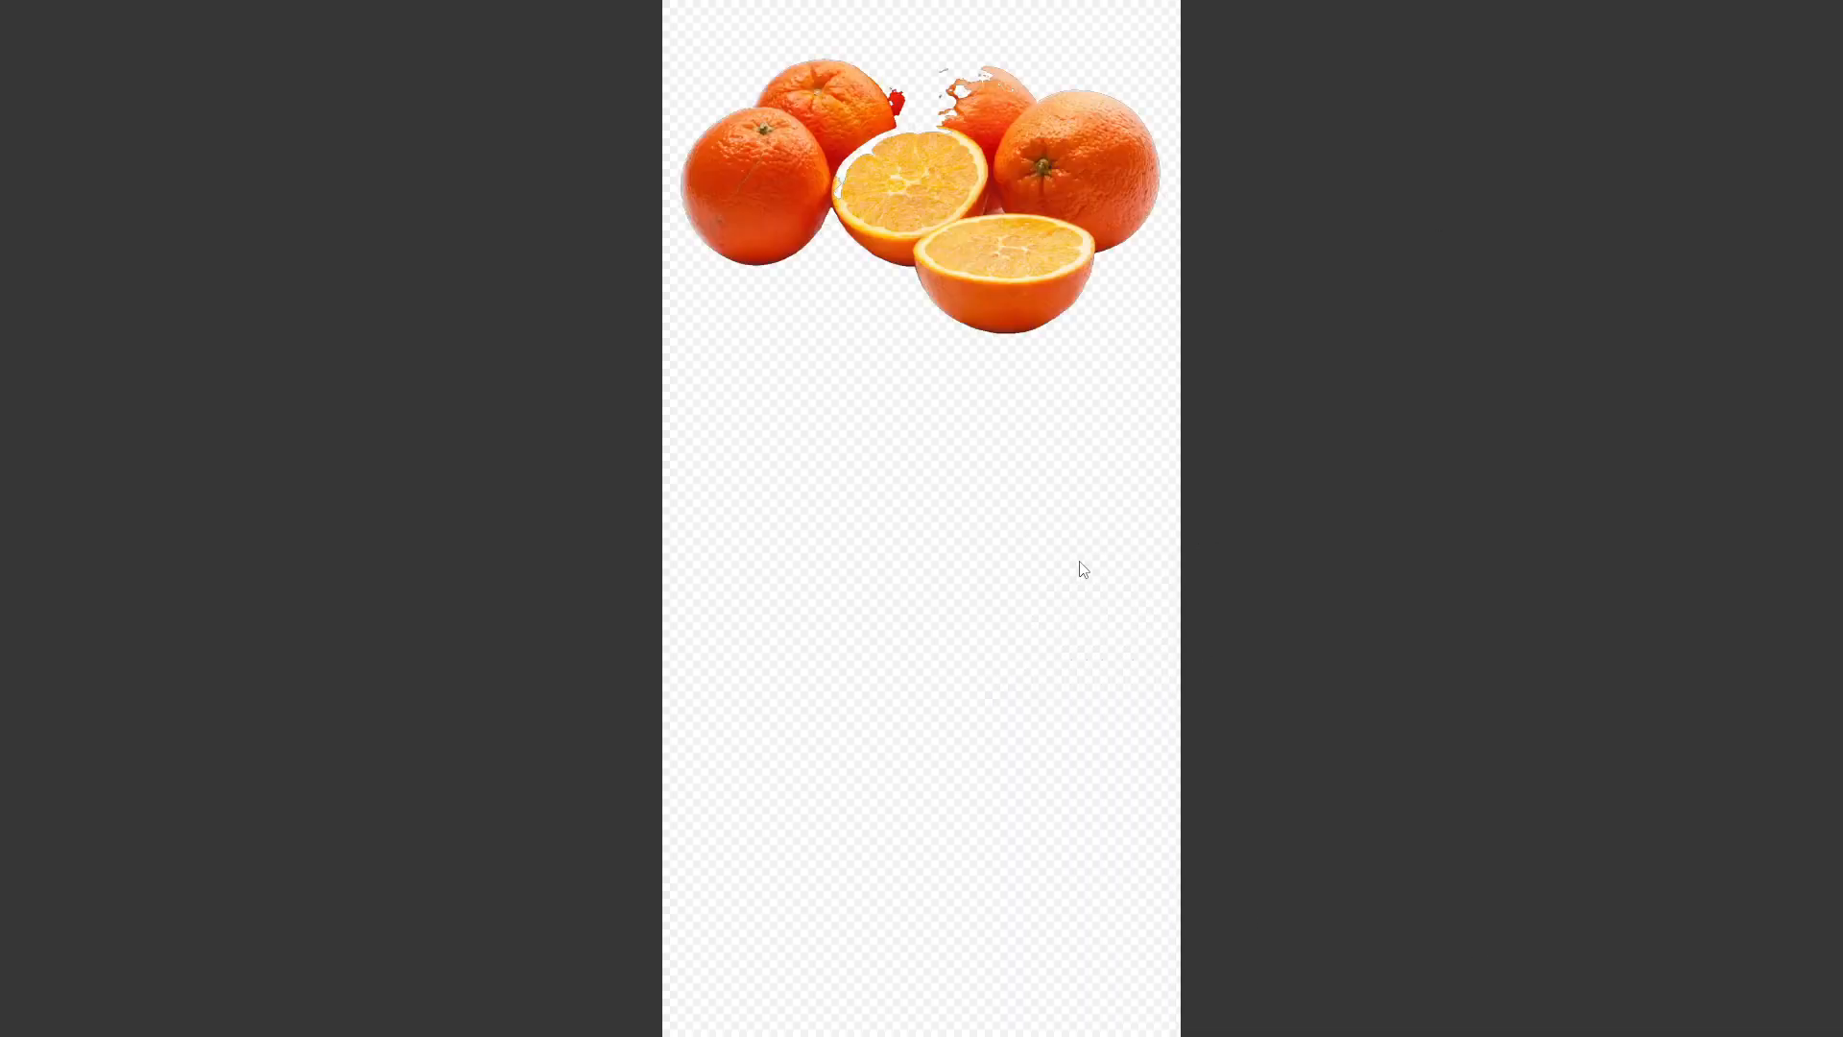
key(Right)
key(Right)
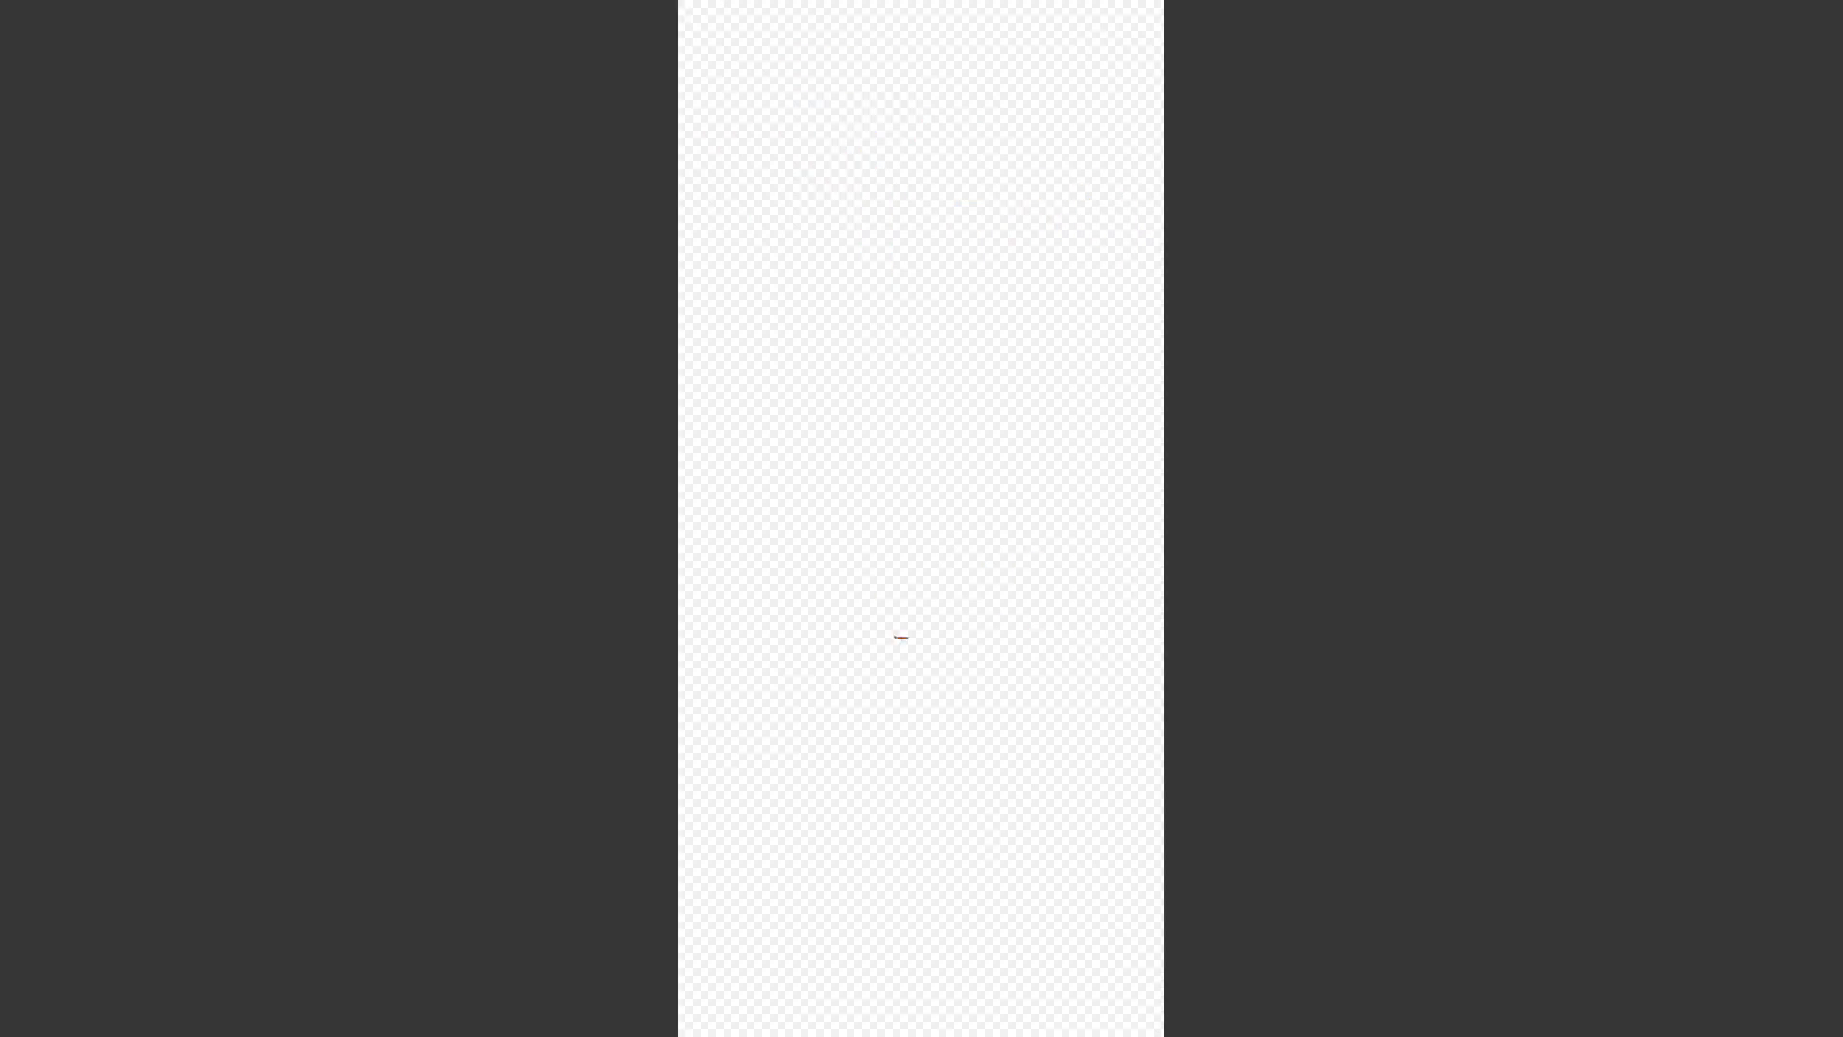
key(Right)
key(Right)
key(Right)
key(Right)
key(Right)
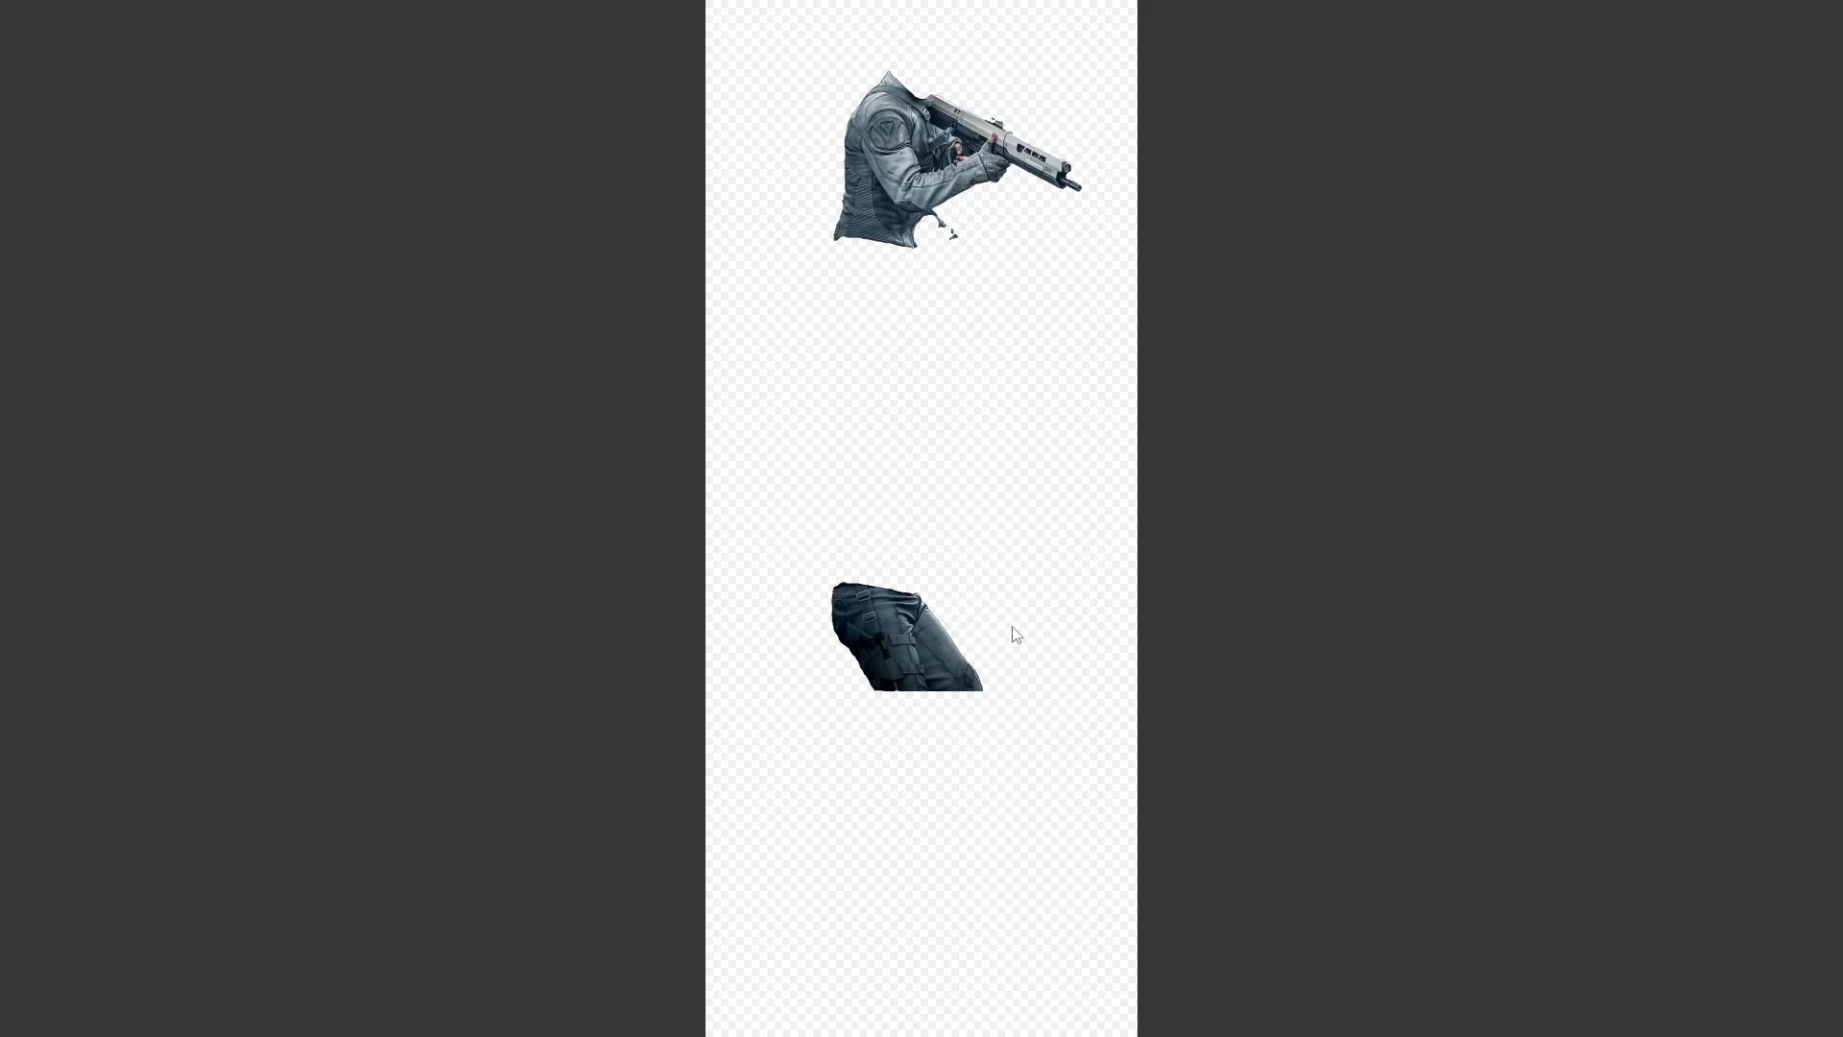
key(Right)
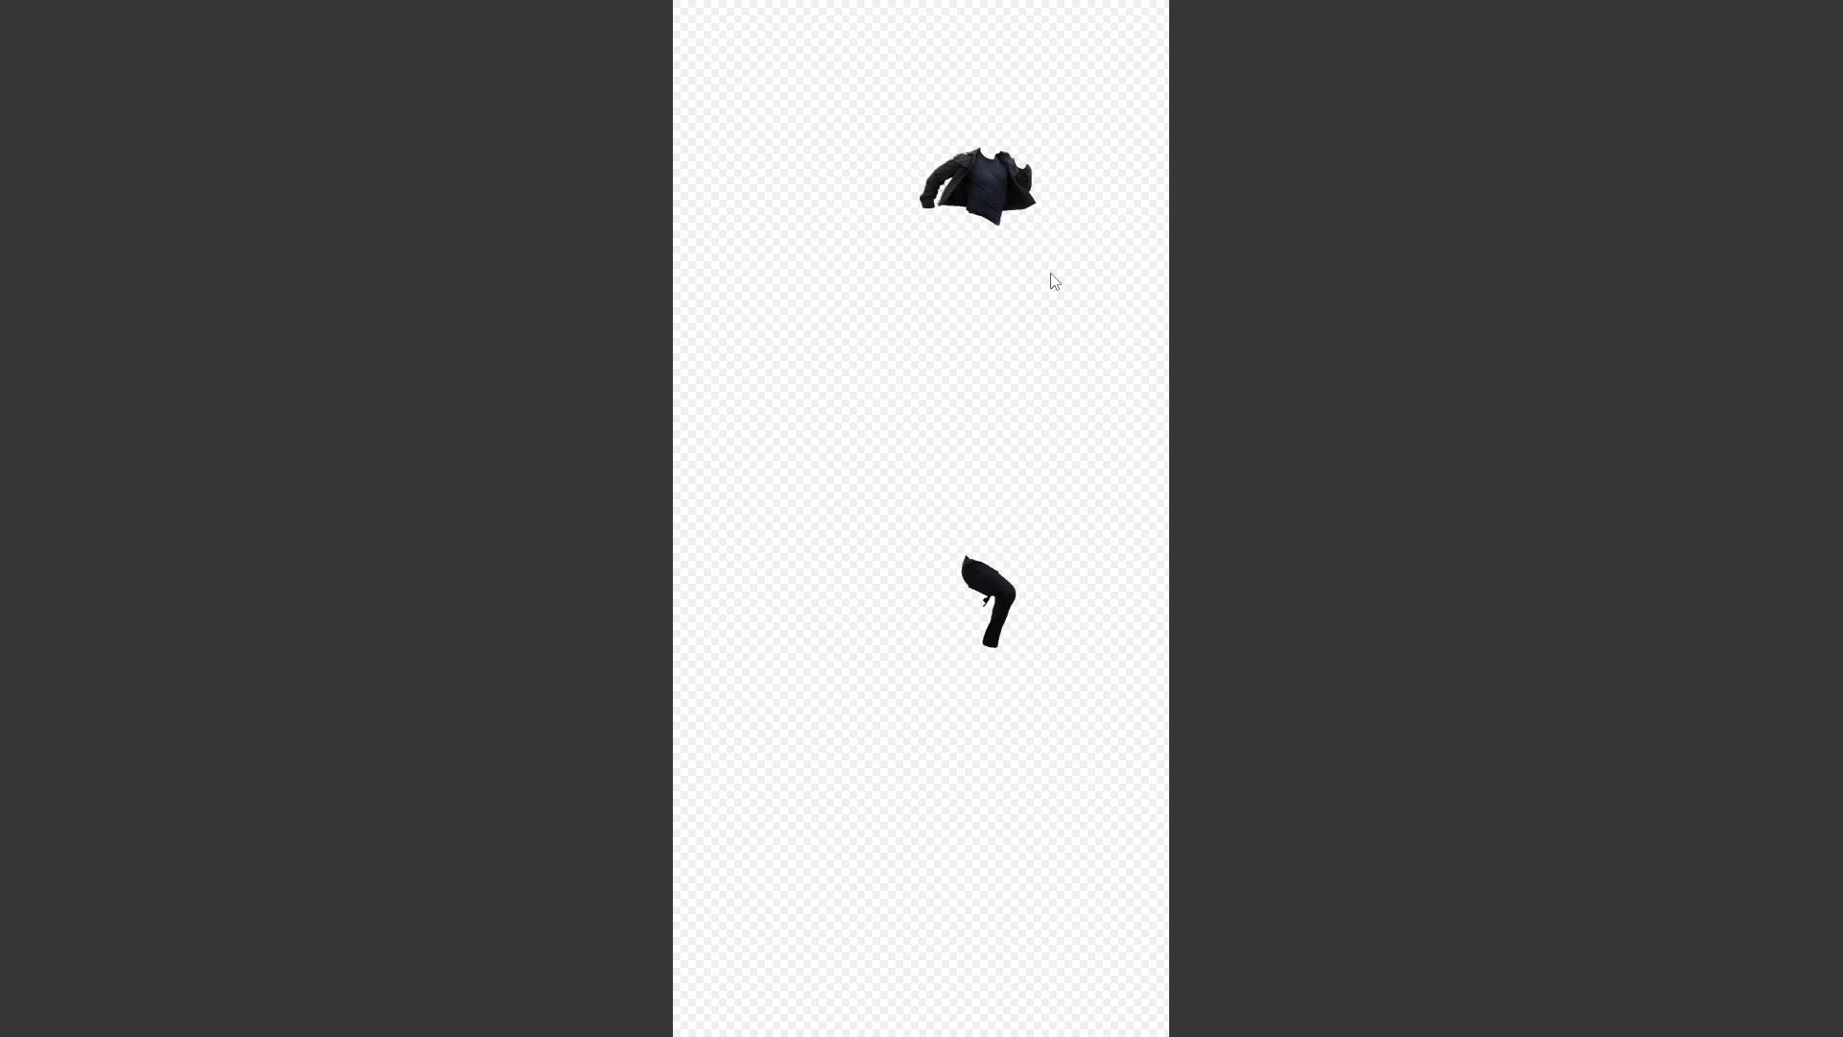
- Close the image viewer showing the cloth segmentation results and return to the "remove background" folder
key(Escape)
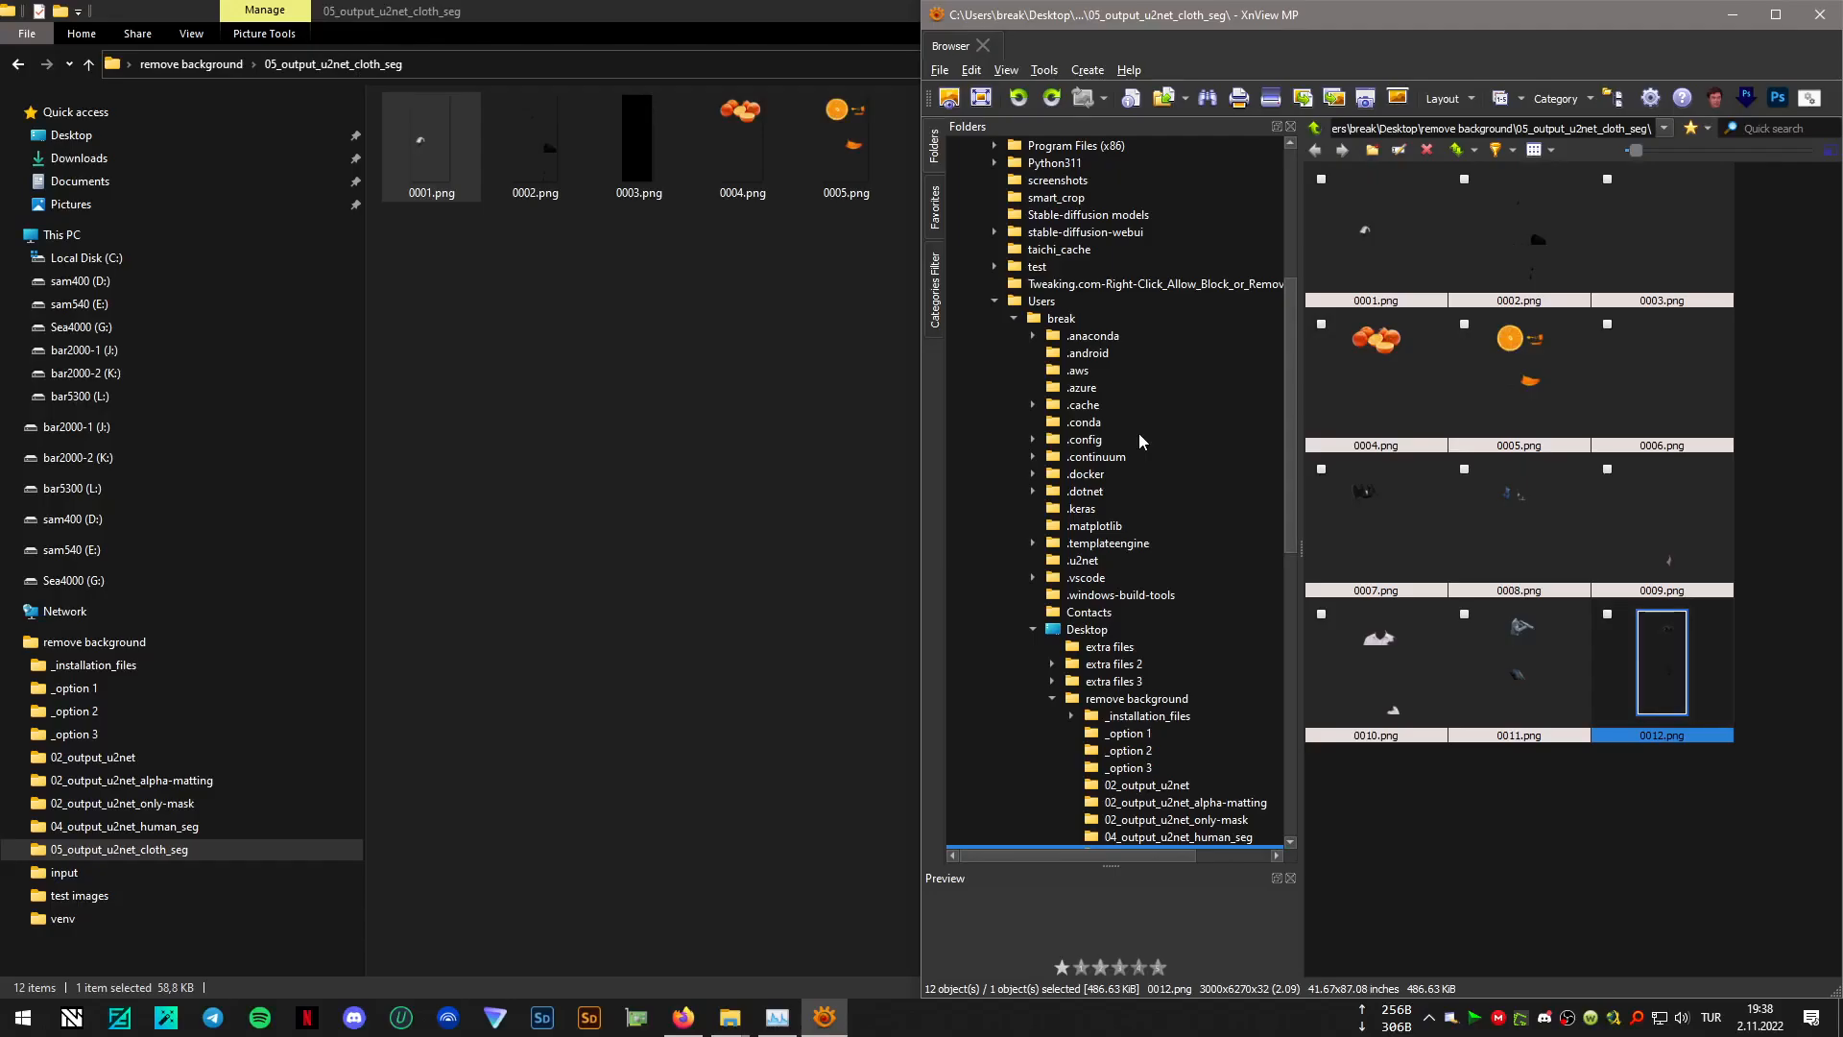
click(1820, 14)
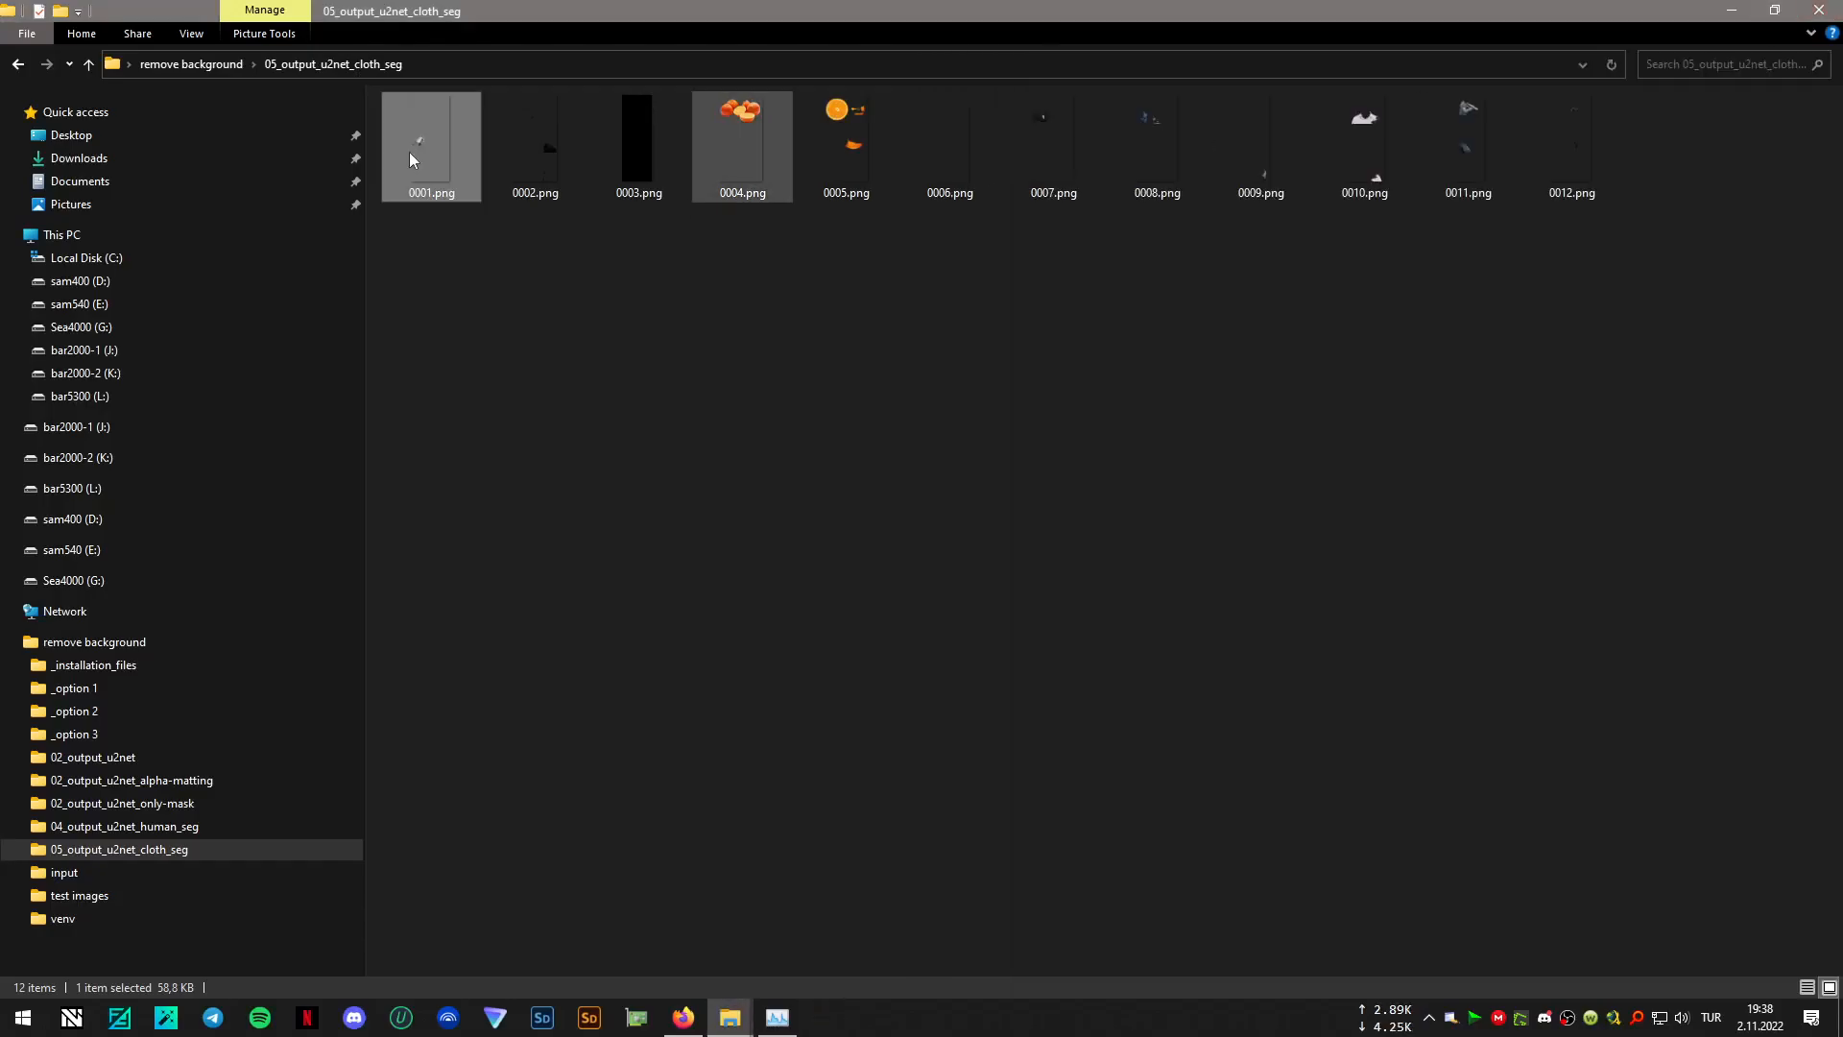
click(191, 65)
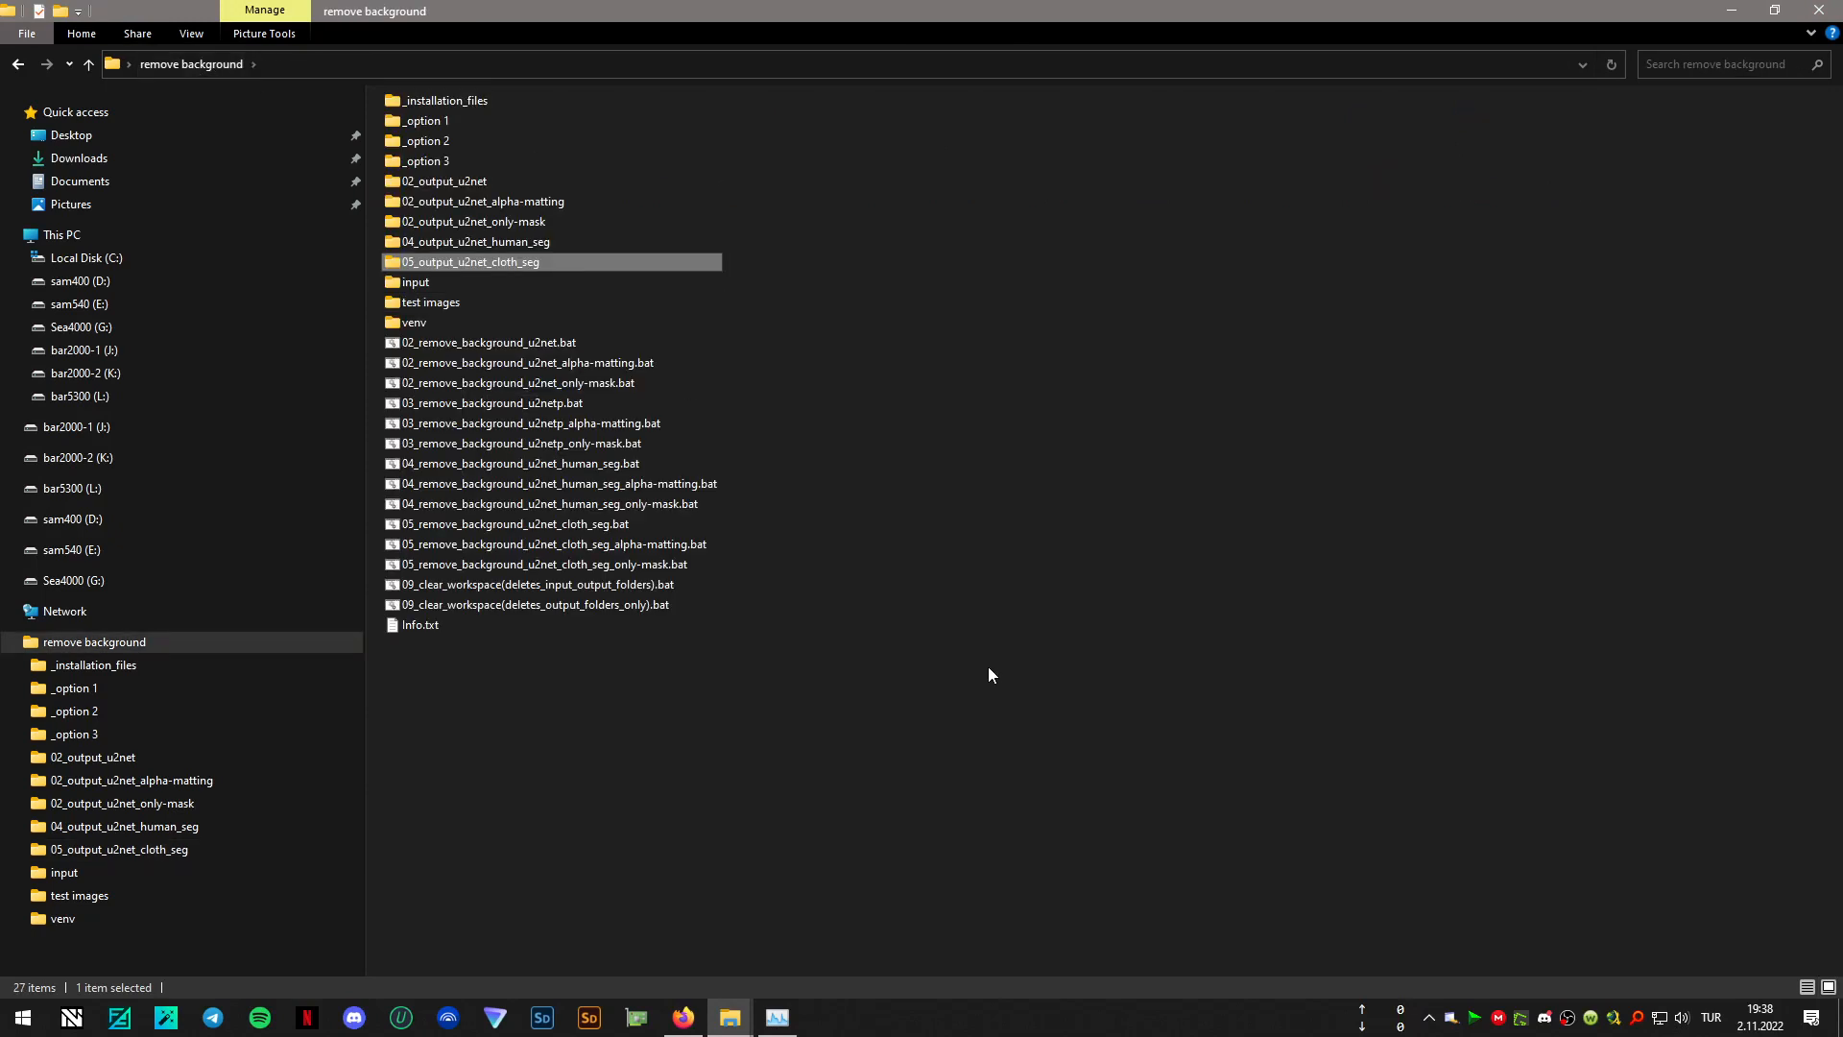
click(988, 668)
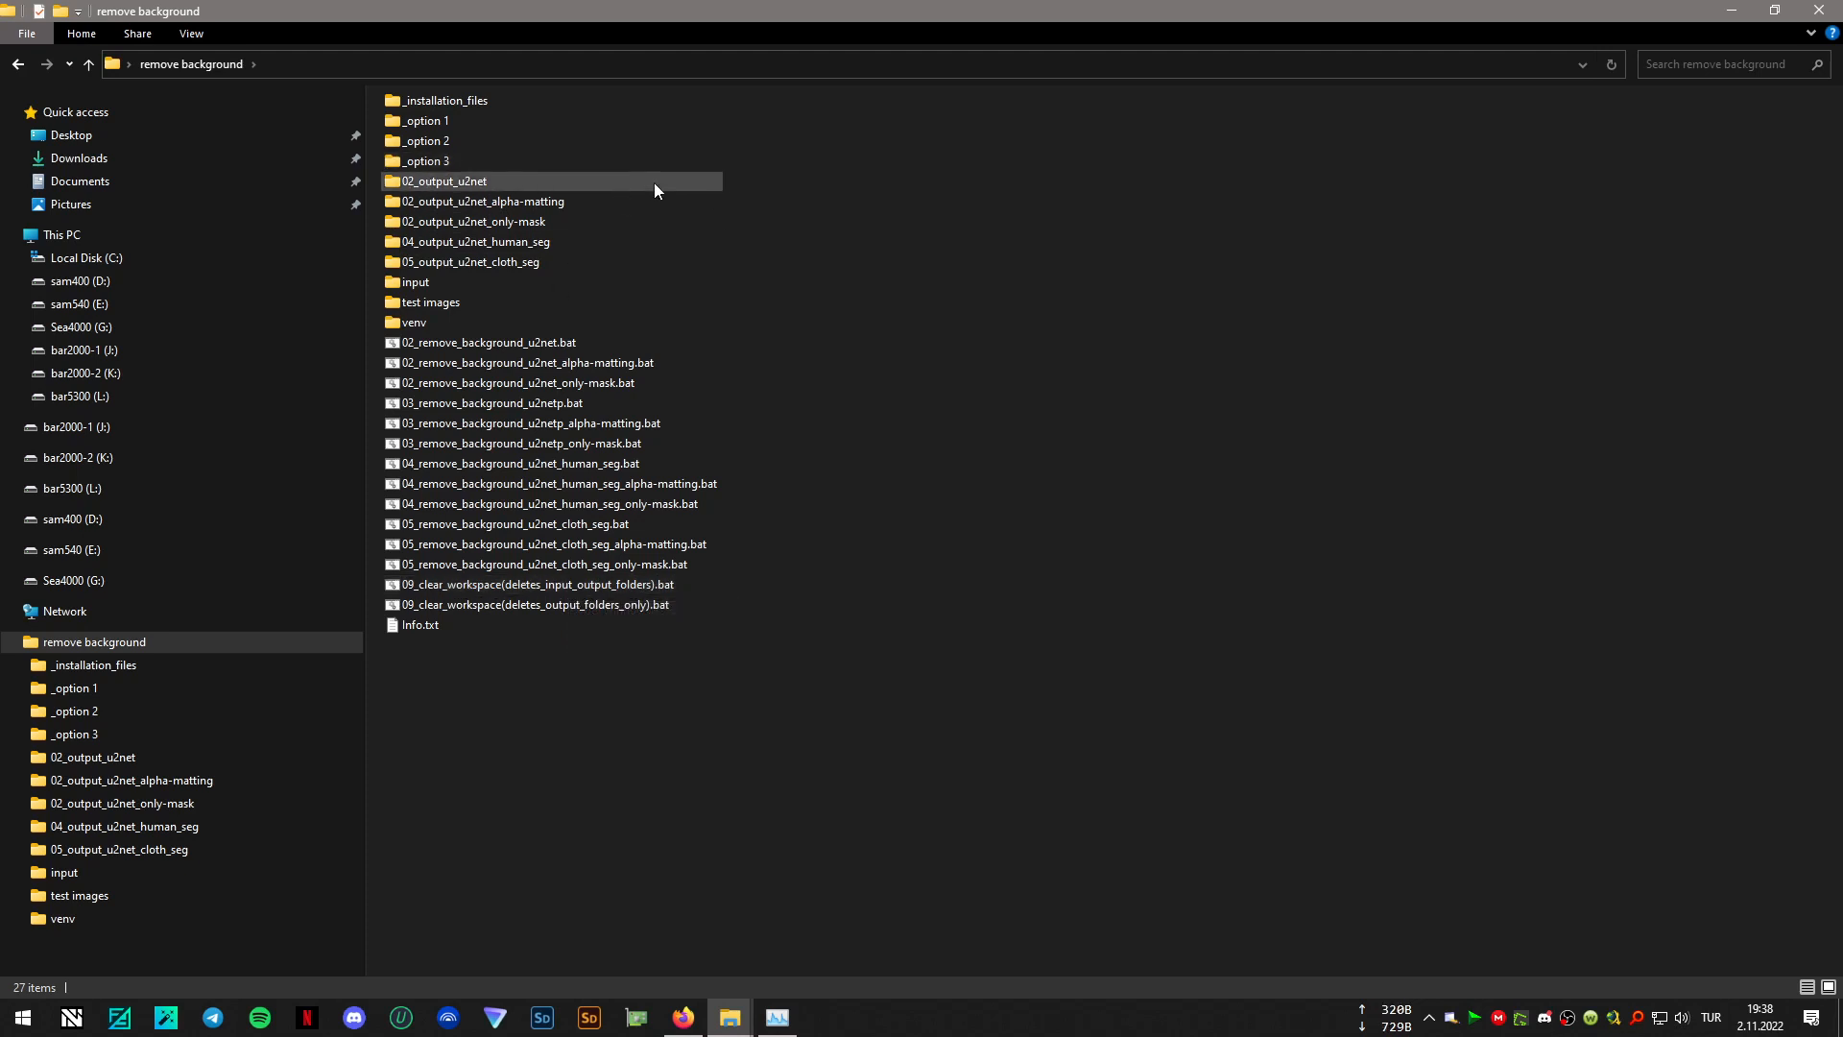
drag(763, 180, 545, 263)
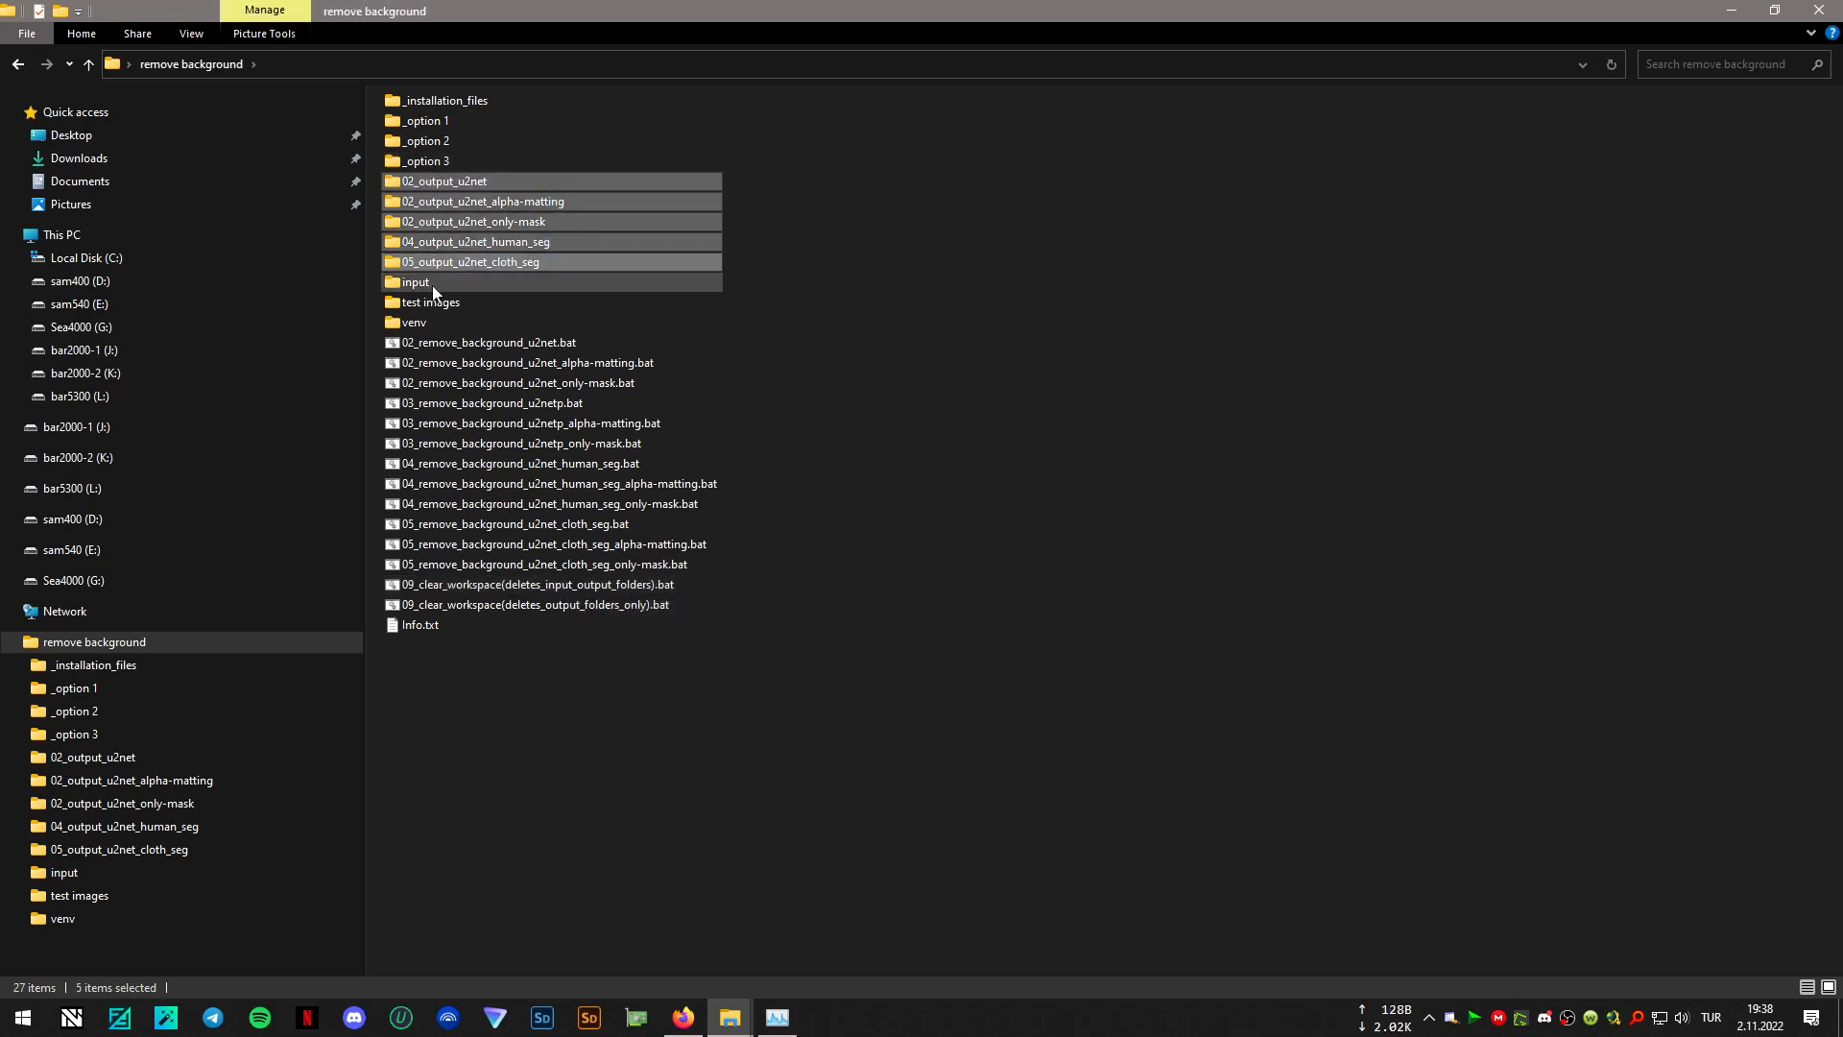
double_click(620, 590)
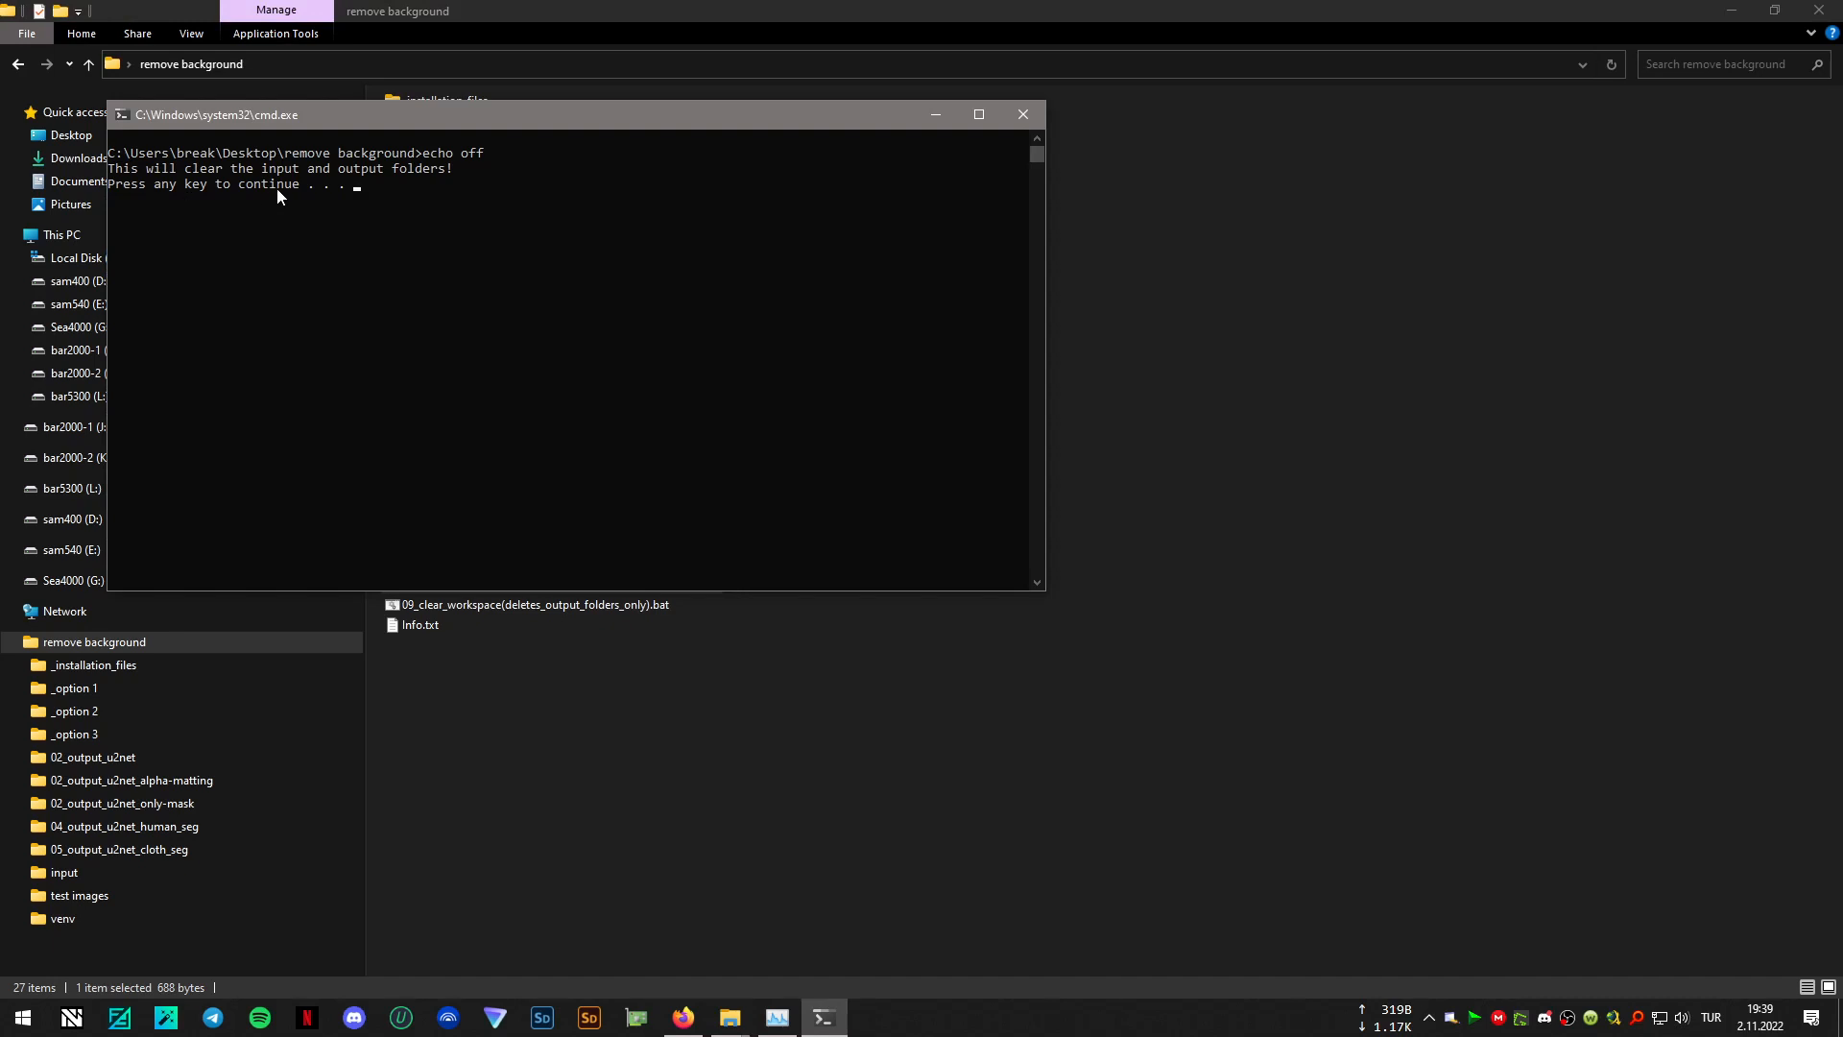
drag(670, 126, 1337, 298)
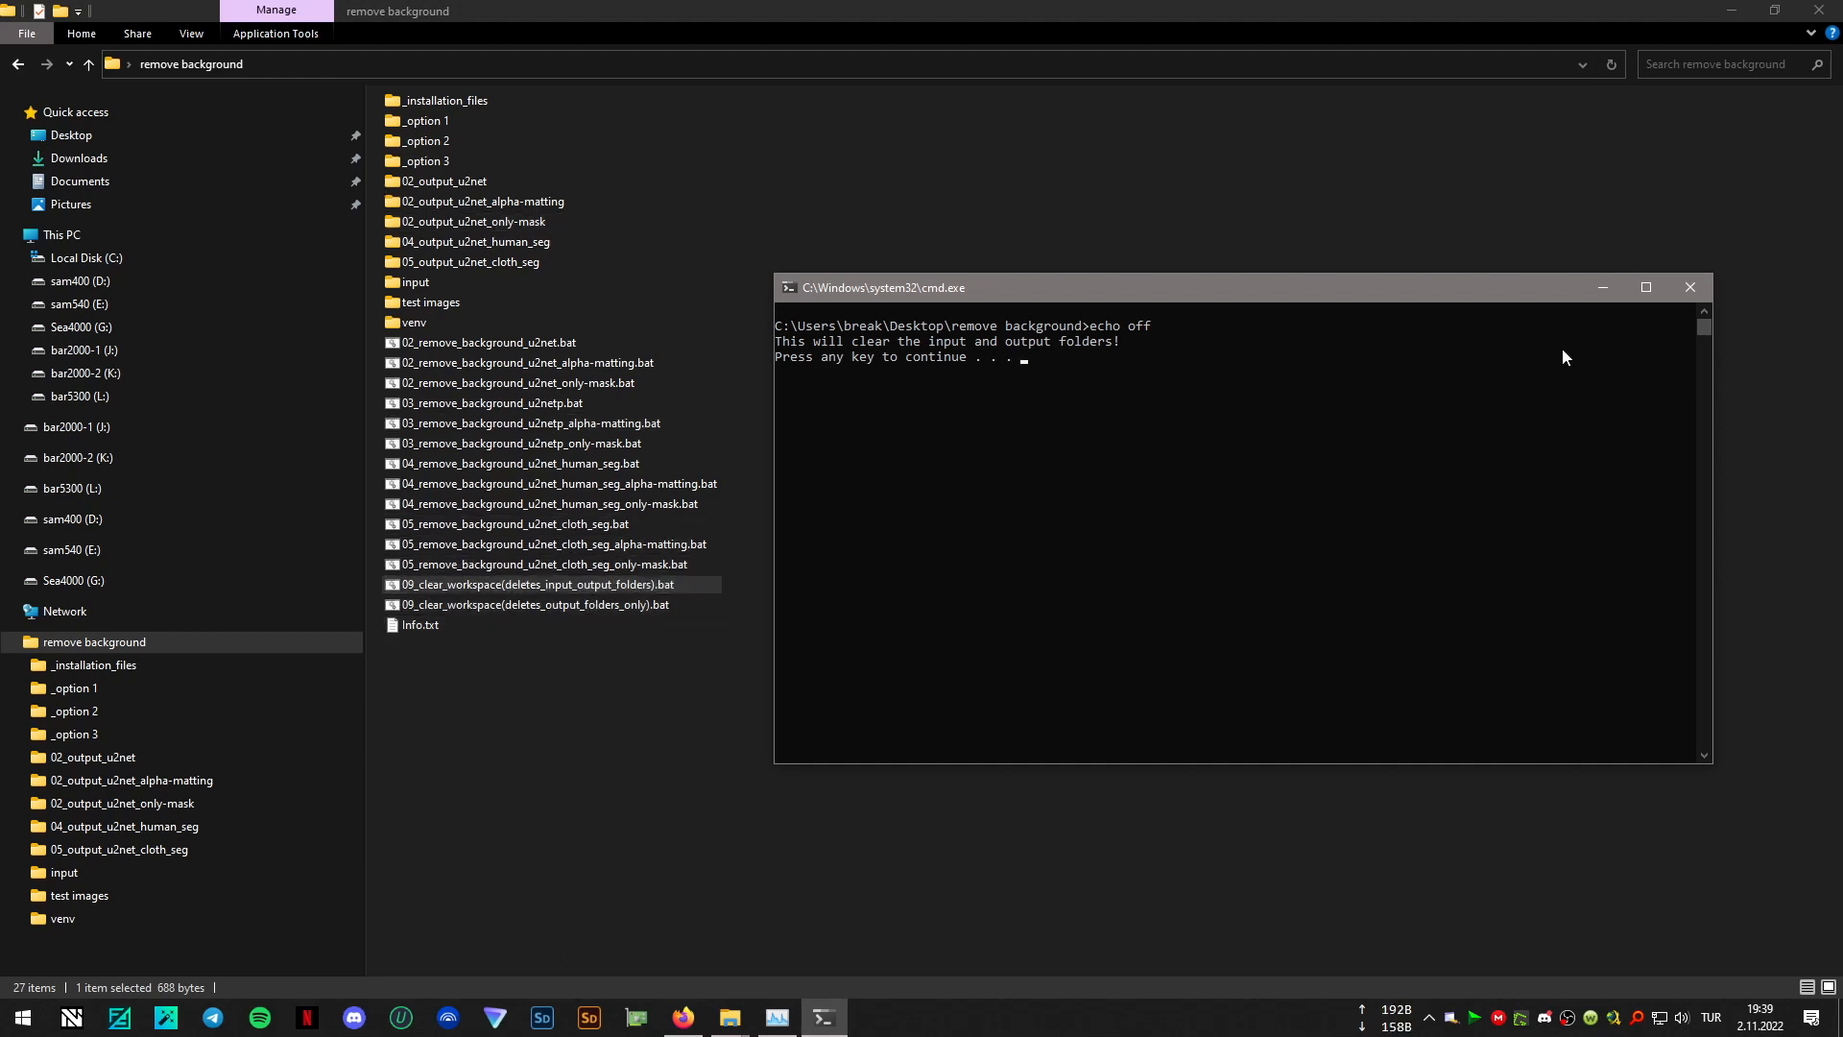
click(1691, 287)
- Run 09_clear_workspace(deletes_output_folders_only).bat, confirm the deletion of the output folders, and check the input folder's contents
double_click(597, 605)
drag(675, 119, 1406, 247)
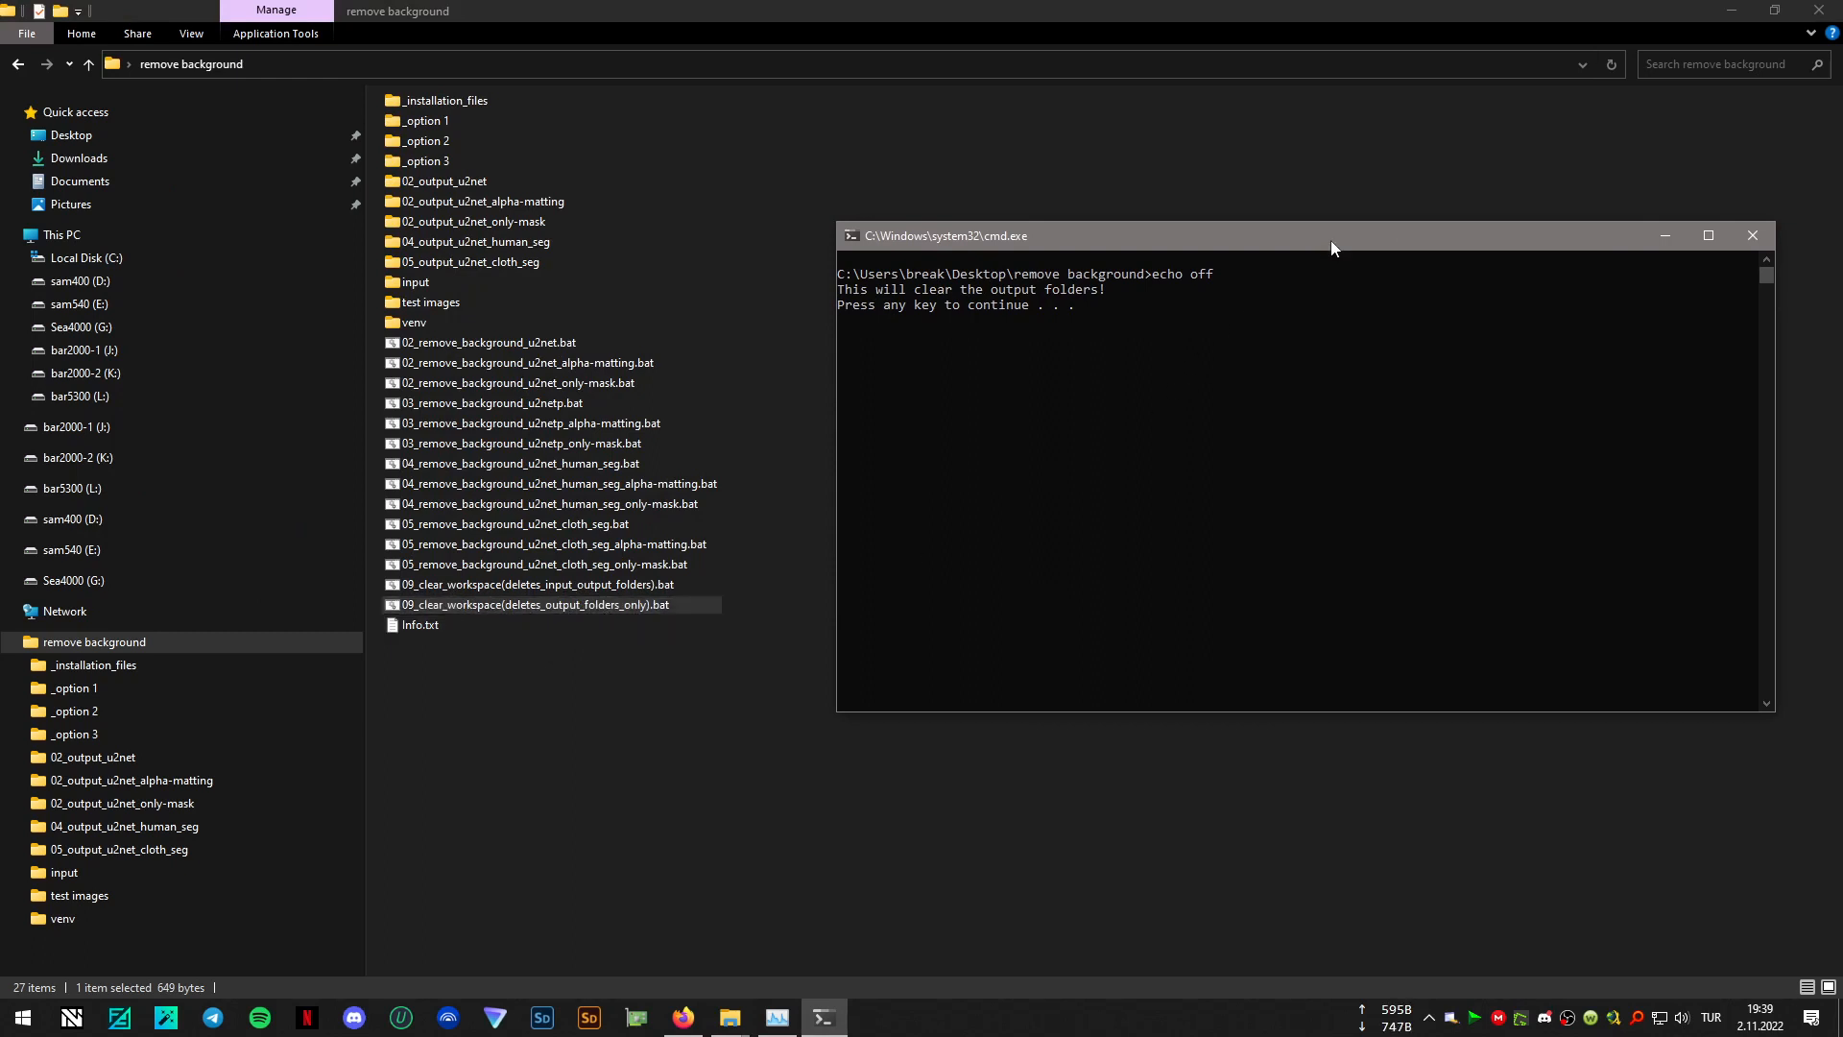
key(Return)
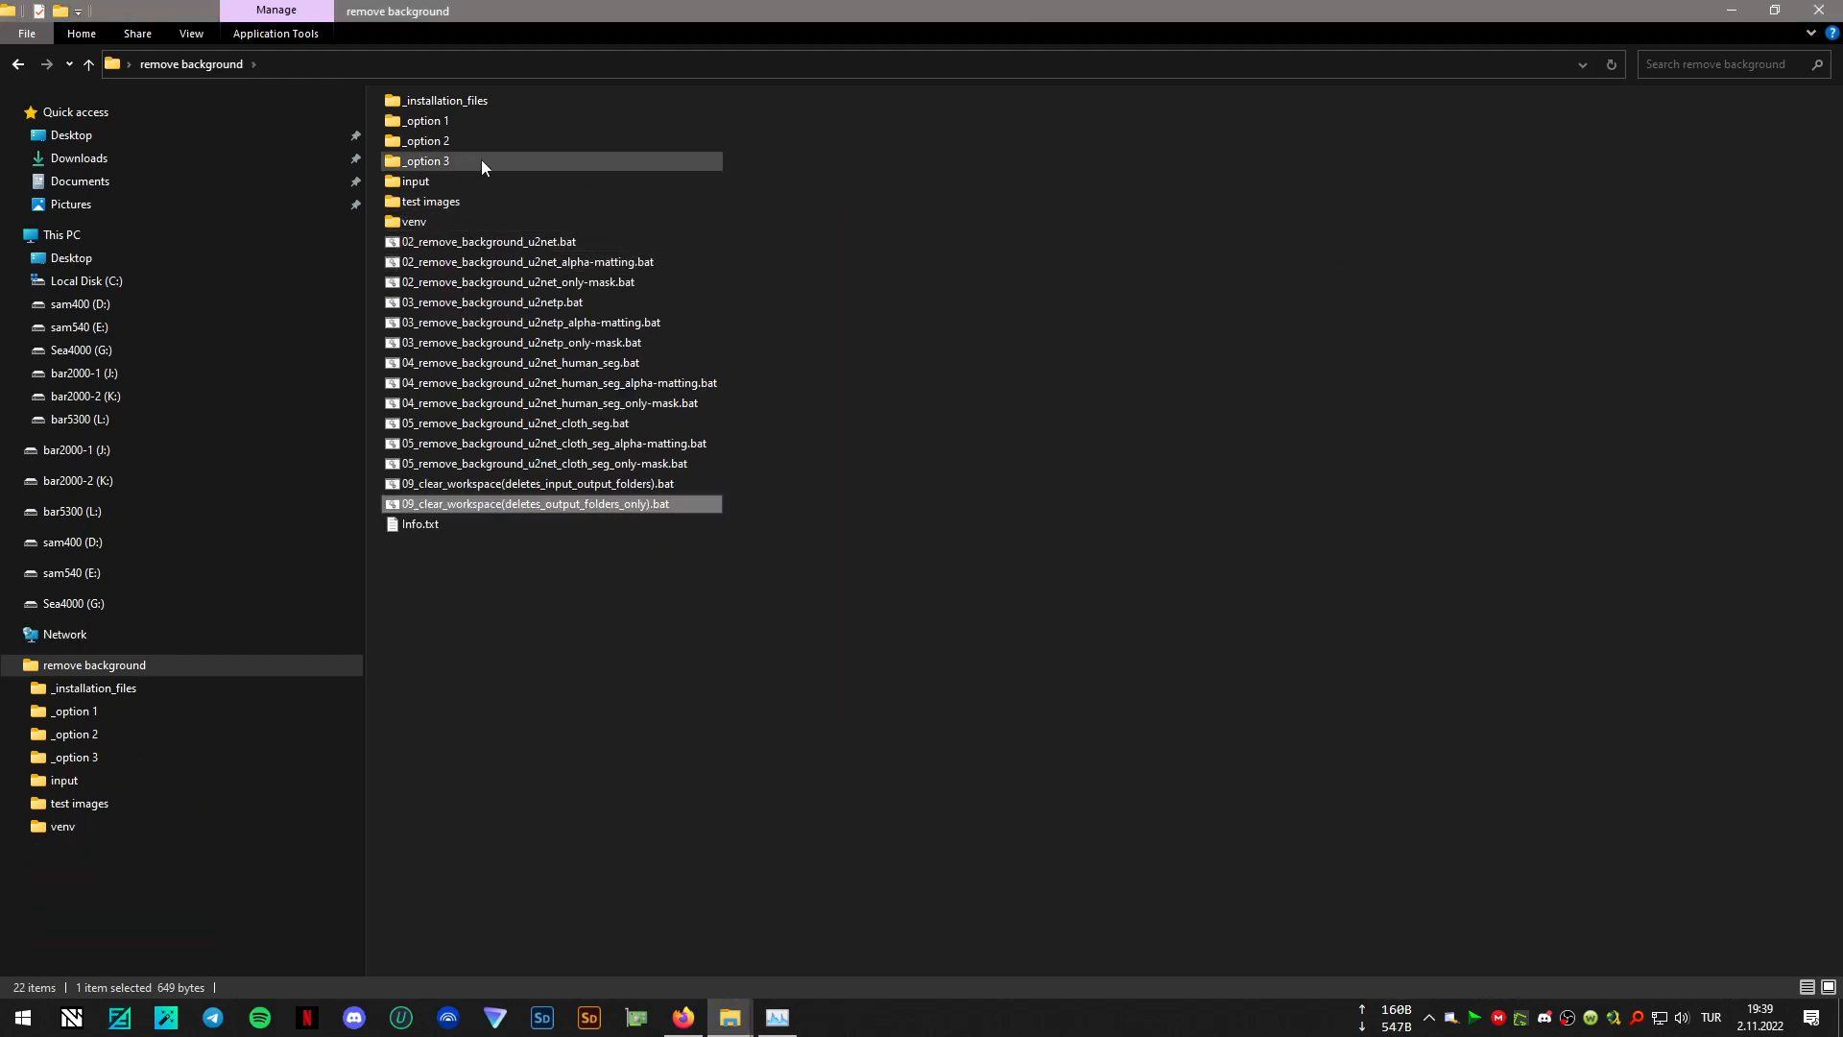
click(450, 202)
double_click(415, 180)
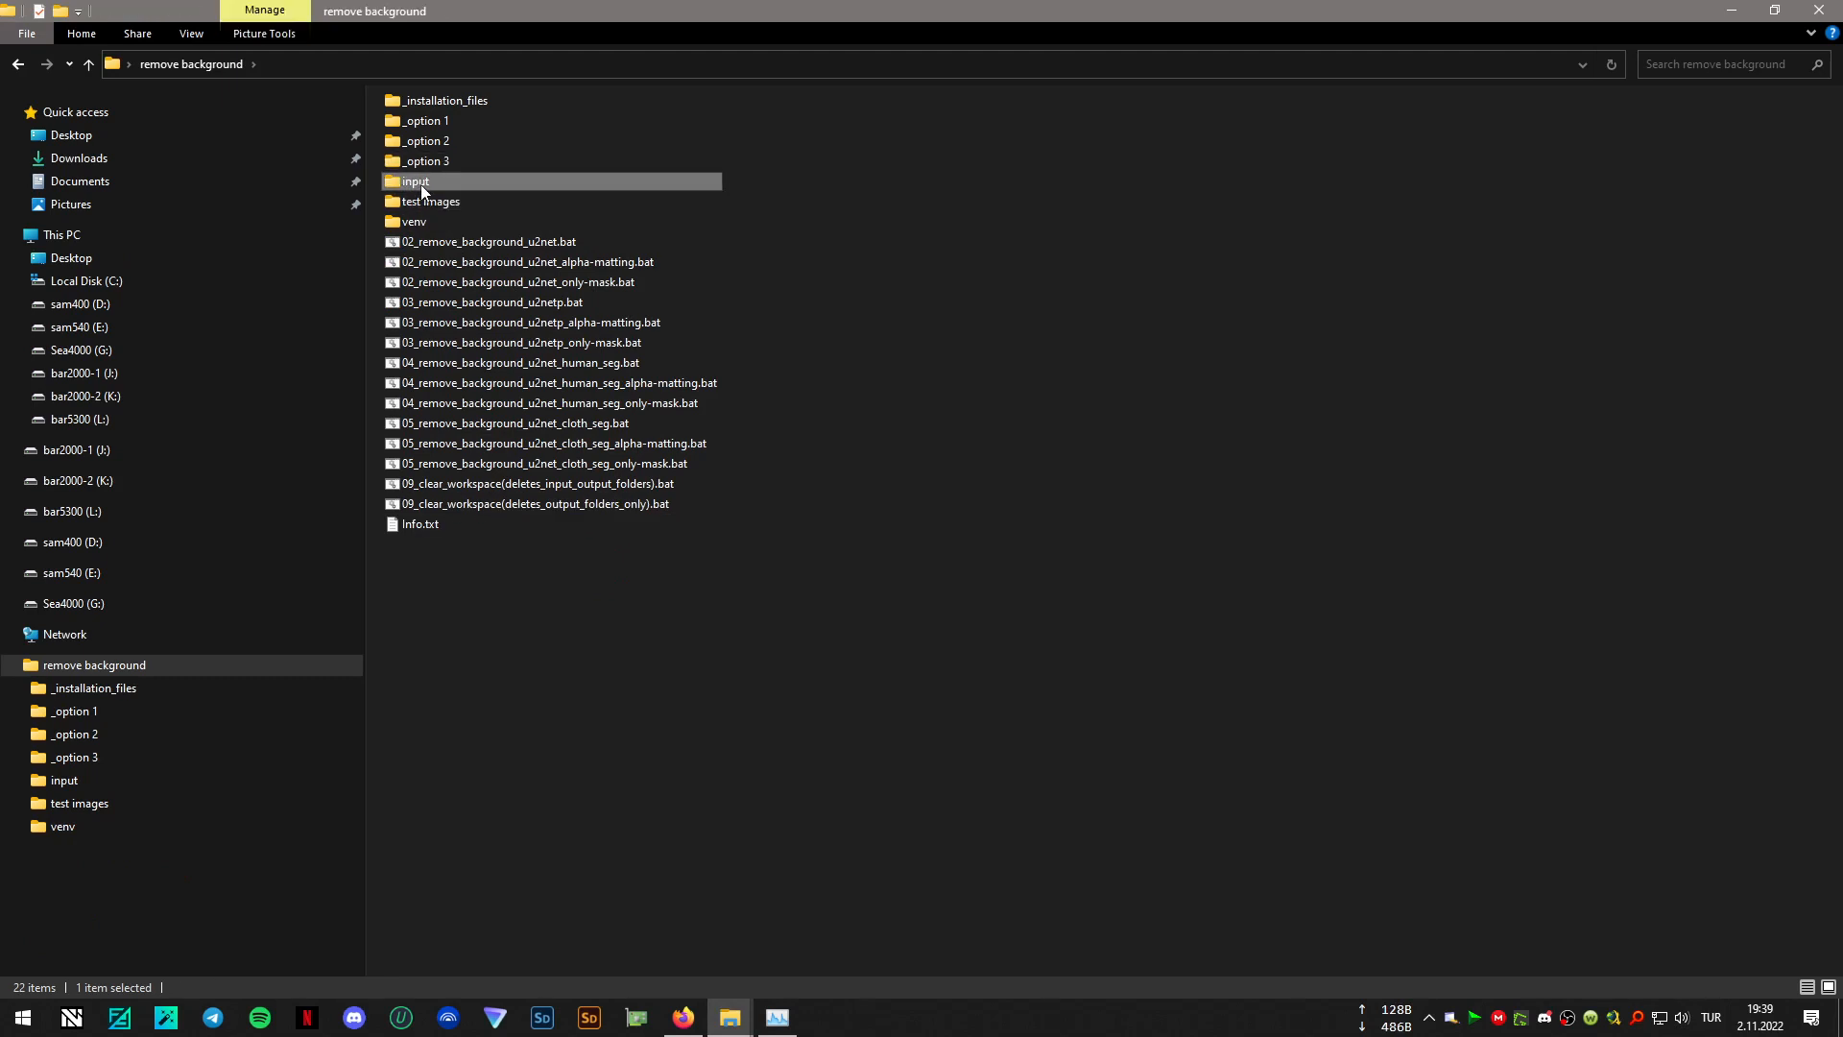
key(BackSpace)
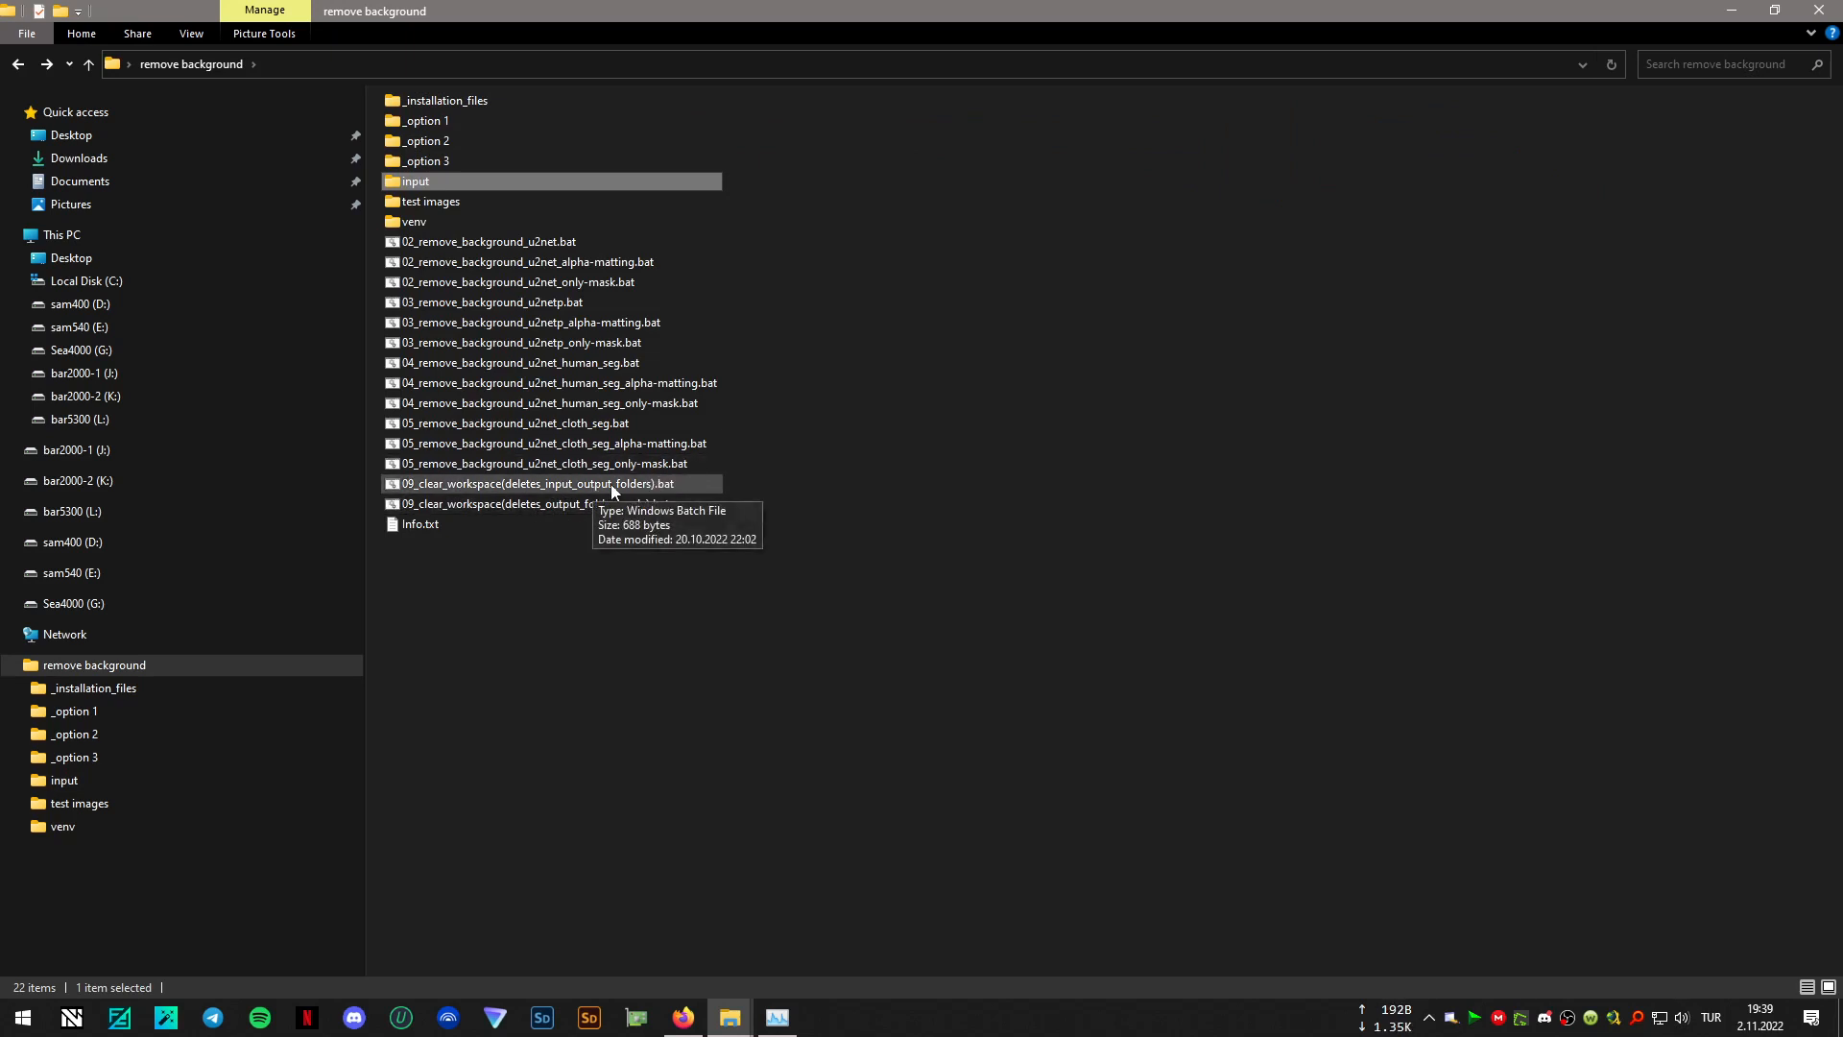
- Run 09_clear_workspace(deletes_input_output_folders).bat, confirm clearing the input and output folders, and check the input folder
double_click(611, 484)
drag(710, 44, 1466, 333)
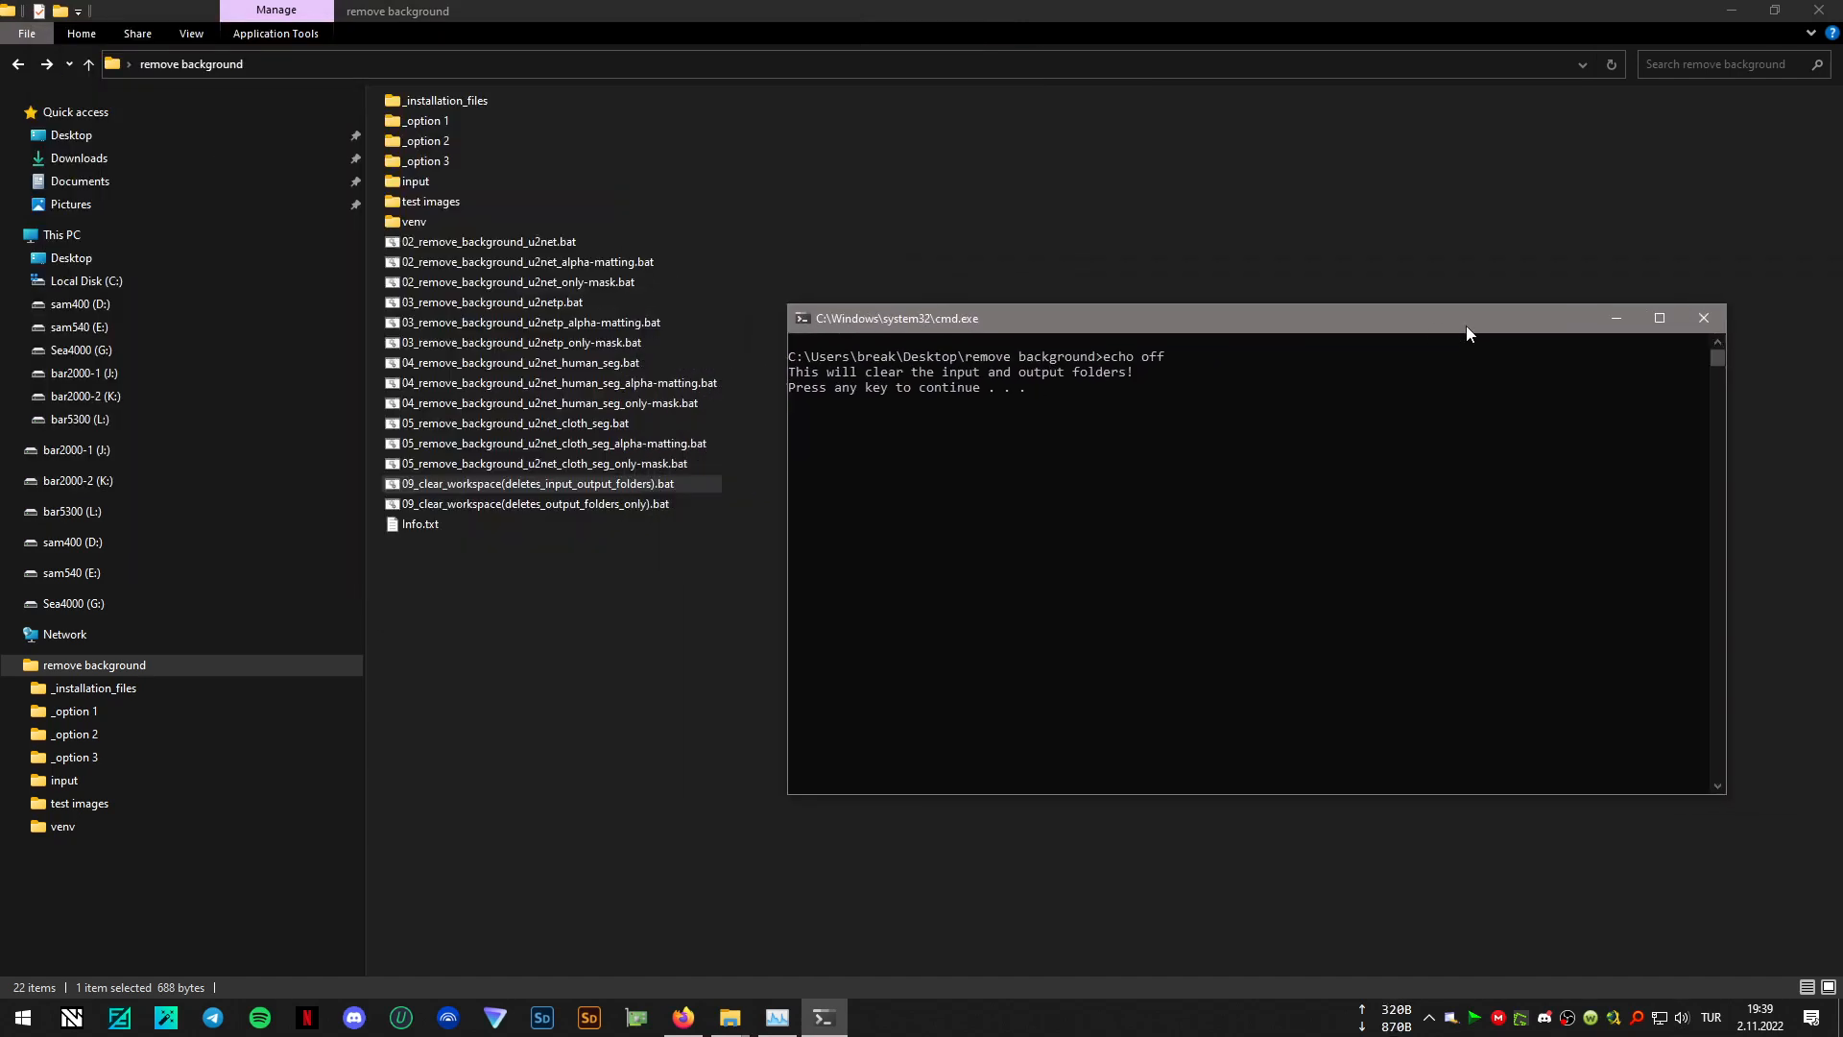
key(Return)
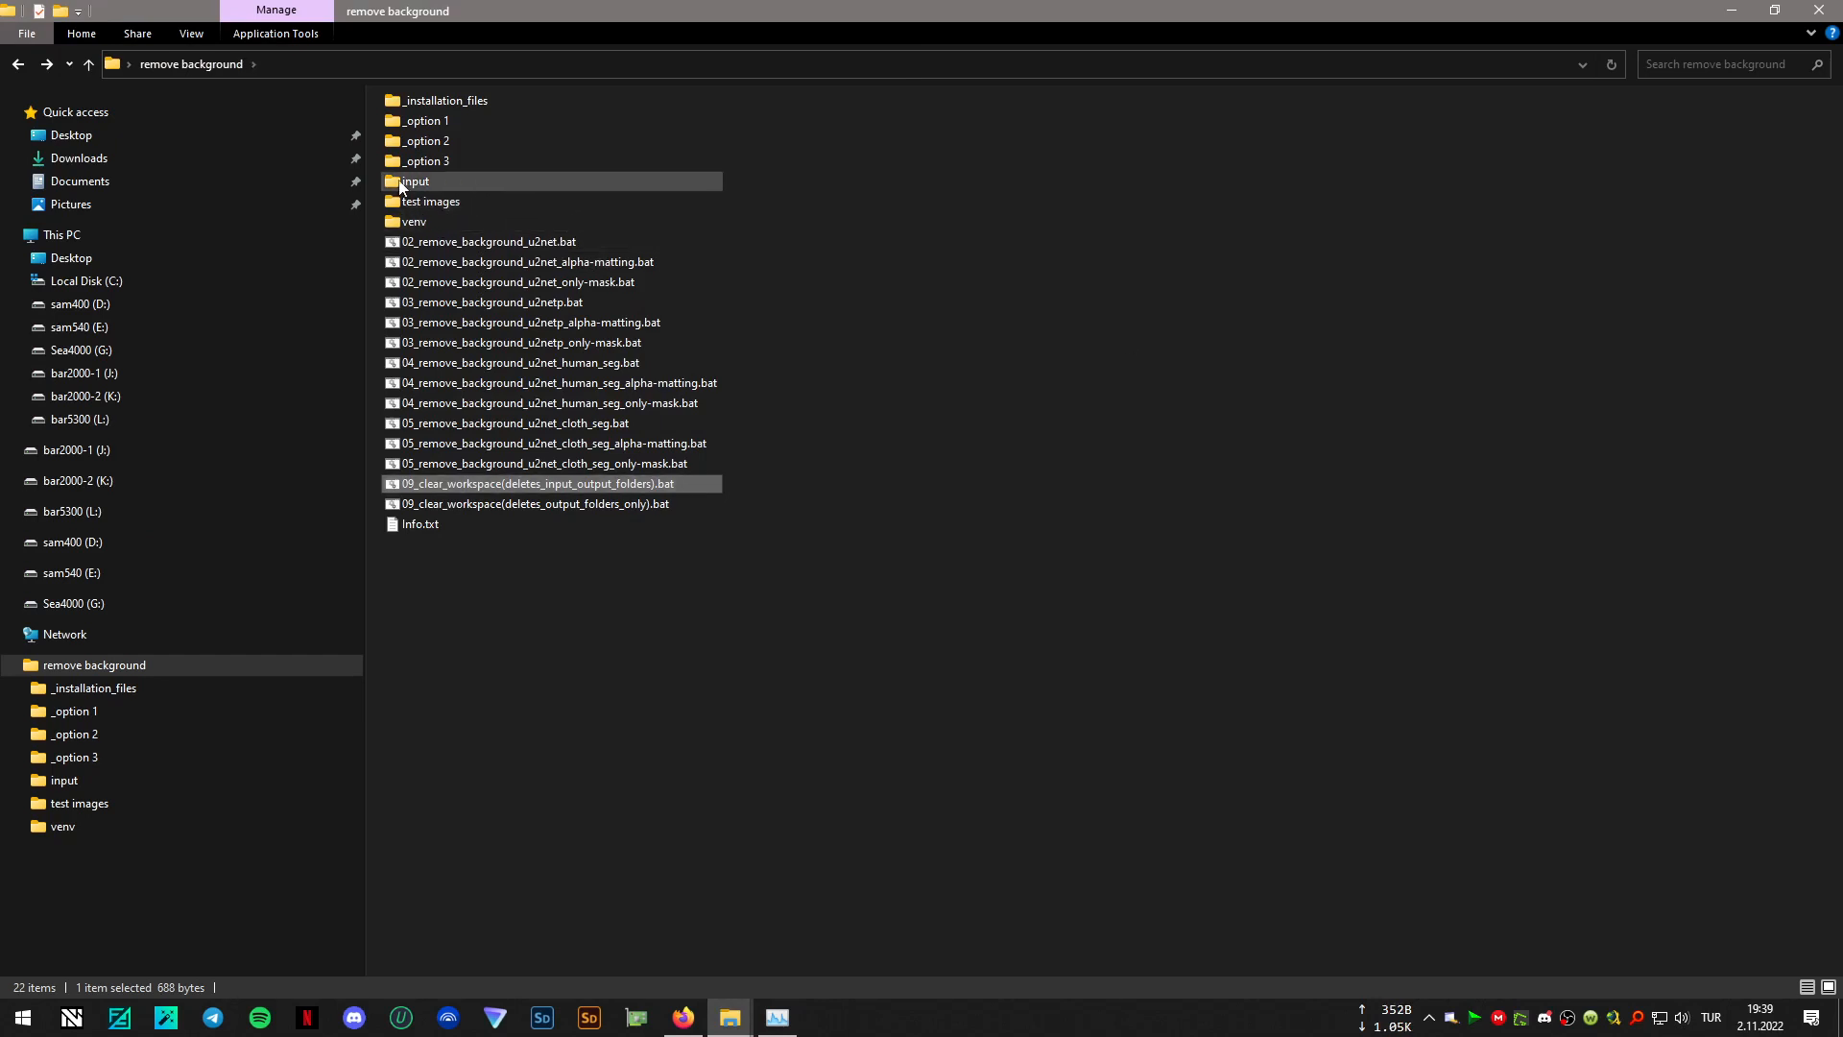
click(423, 180)
double_click(424, 181)
drag(1380, 395, 443, 124)
click(18, 64)
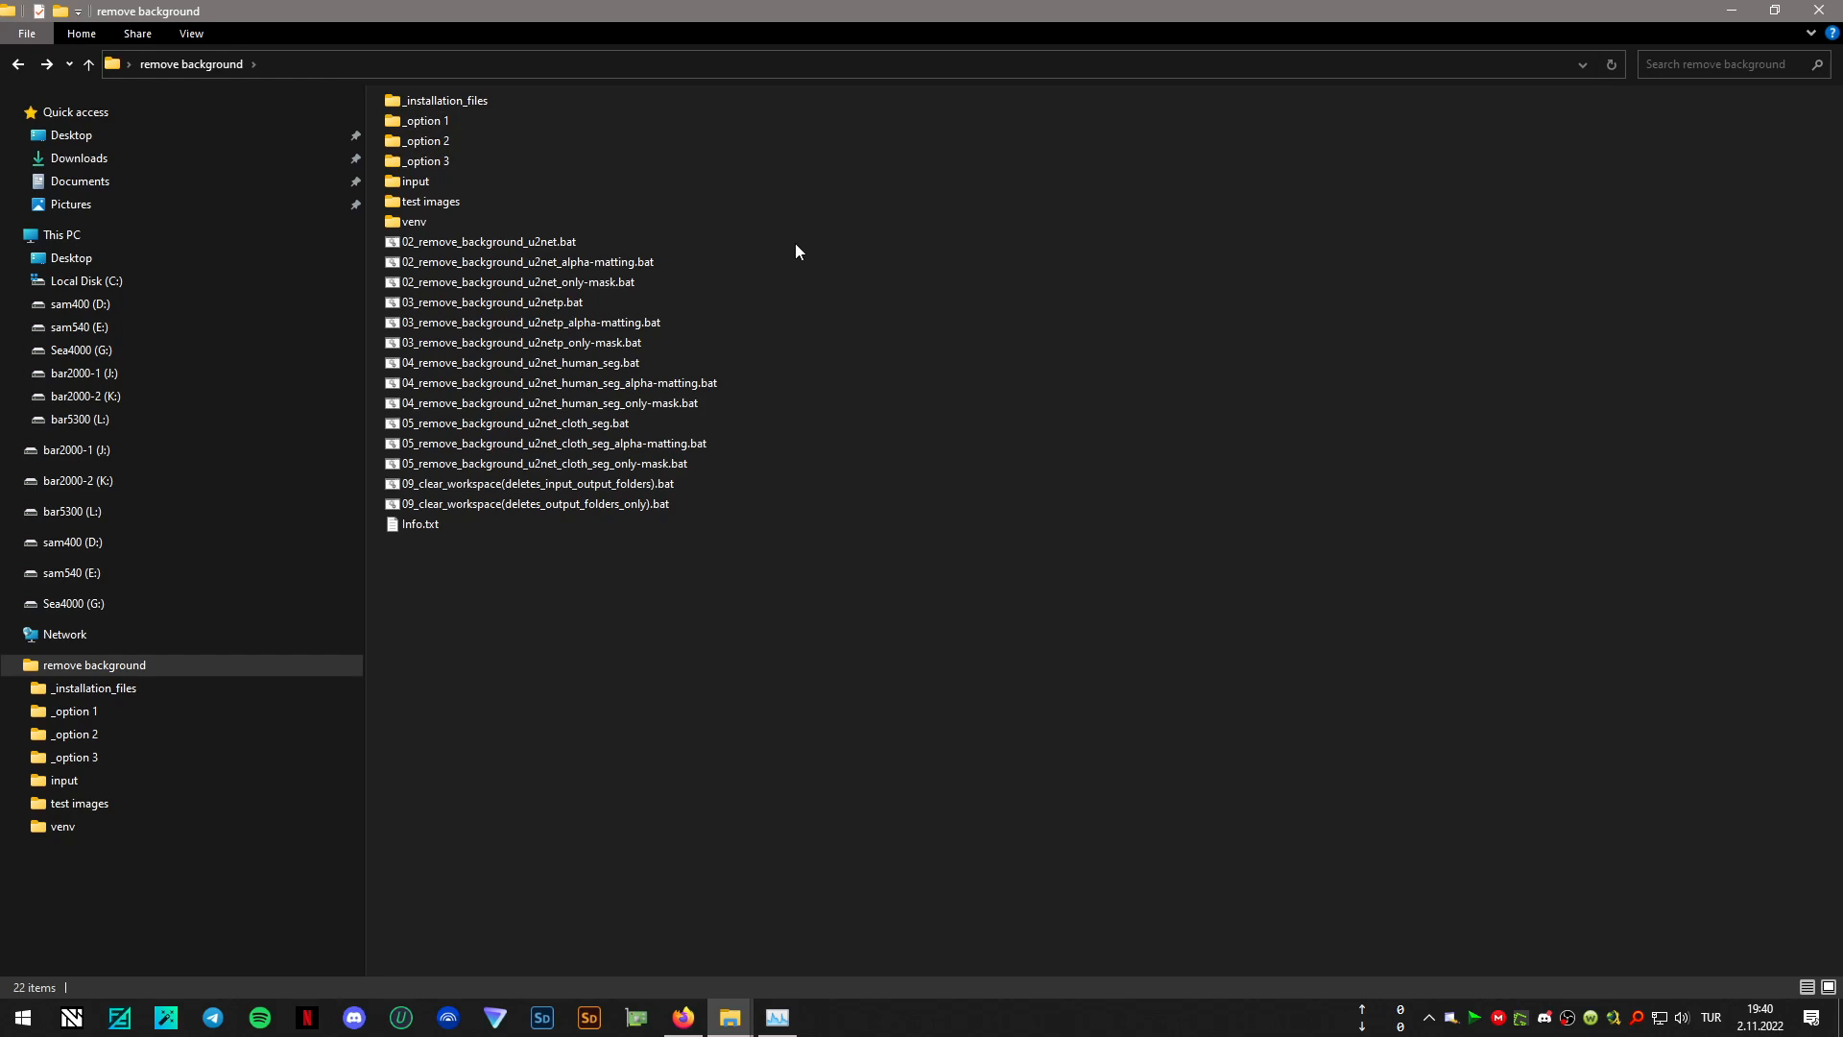
- Permanently delete all the batch files from the "remove background" folder, keeping its subfolders and Info.txt
drag(841, 248, 547, 505)
key(shift+Delete)
key(Return)
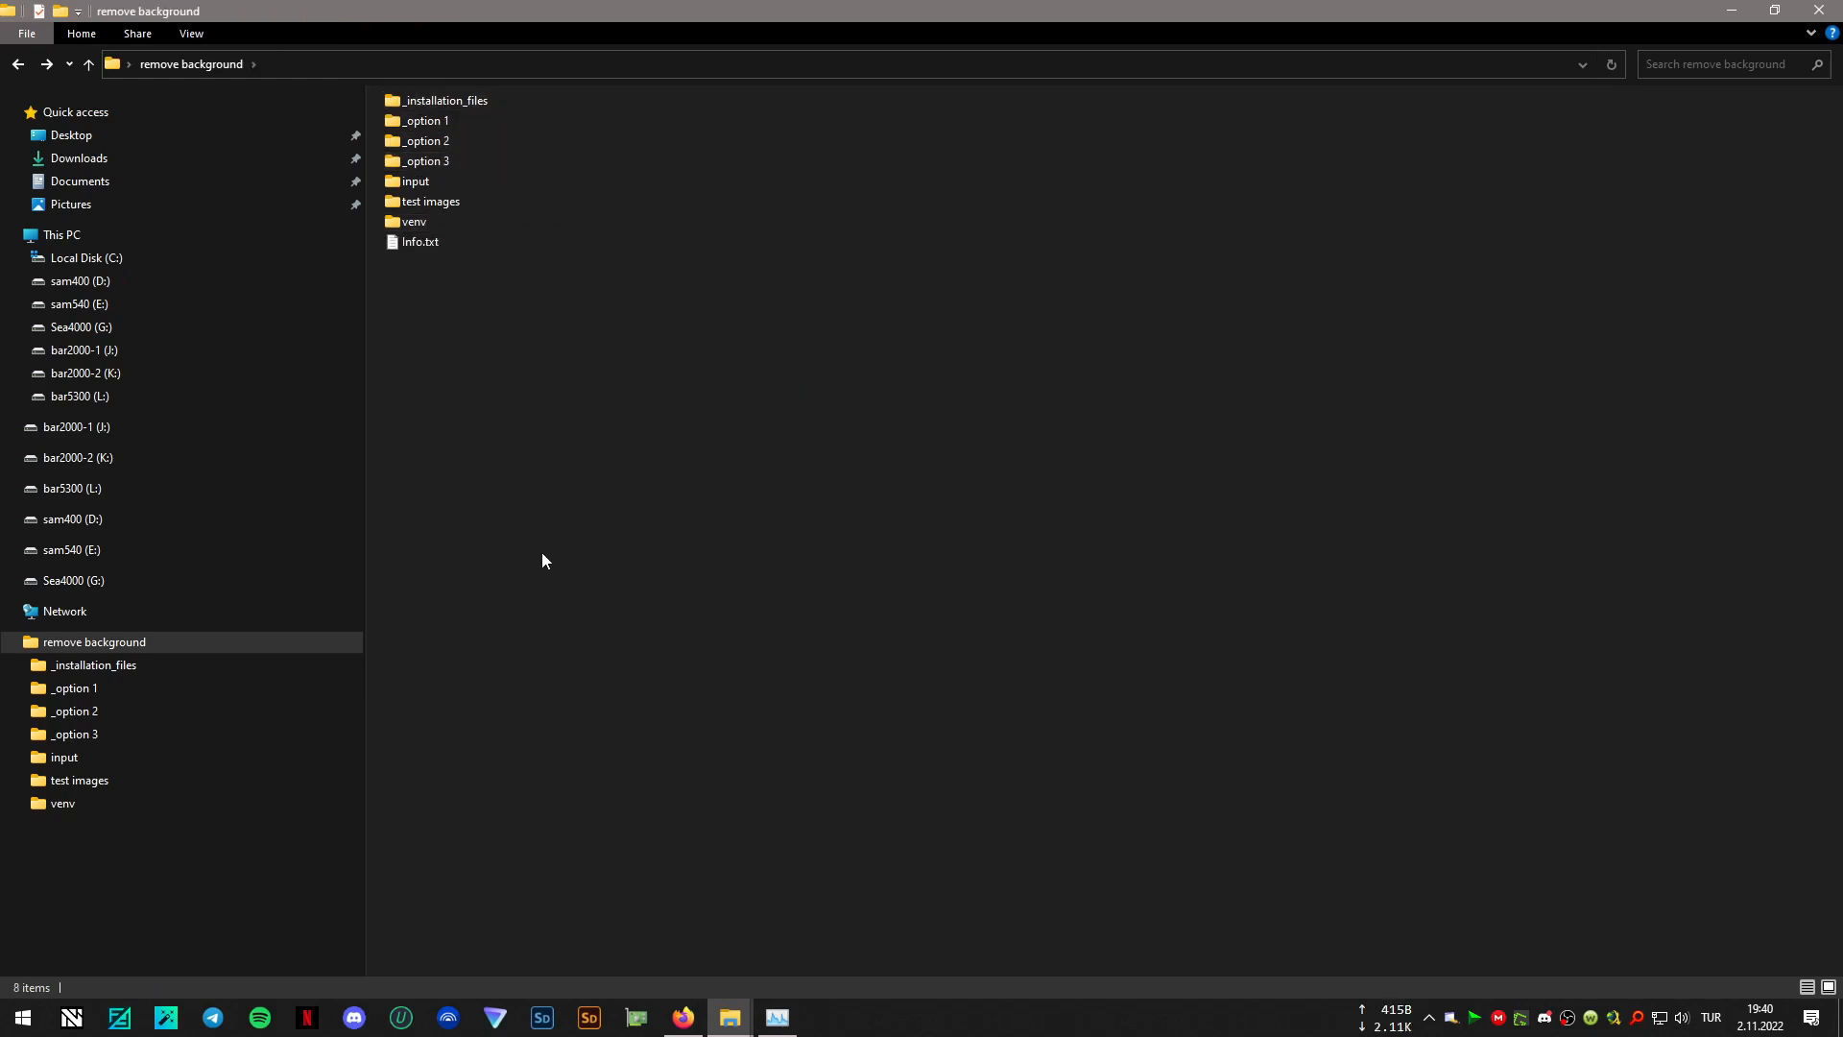
- Copy the three batch files from the "_option 2" folder into the "remove background" folder
double_click(449, 141)
drag(705, 321, 485, 94)
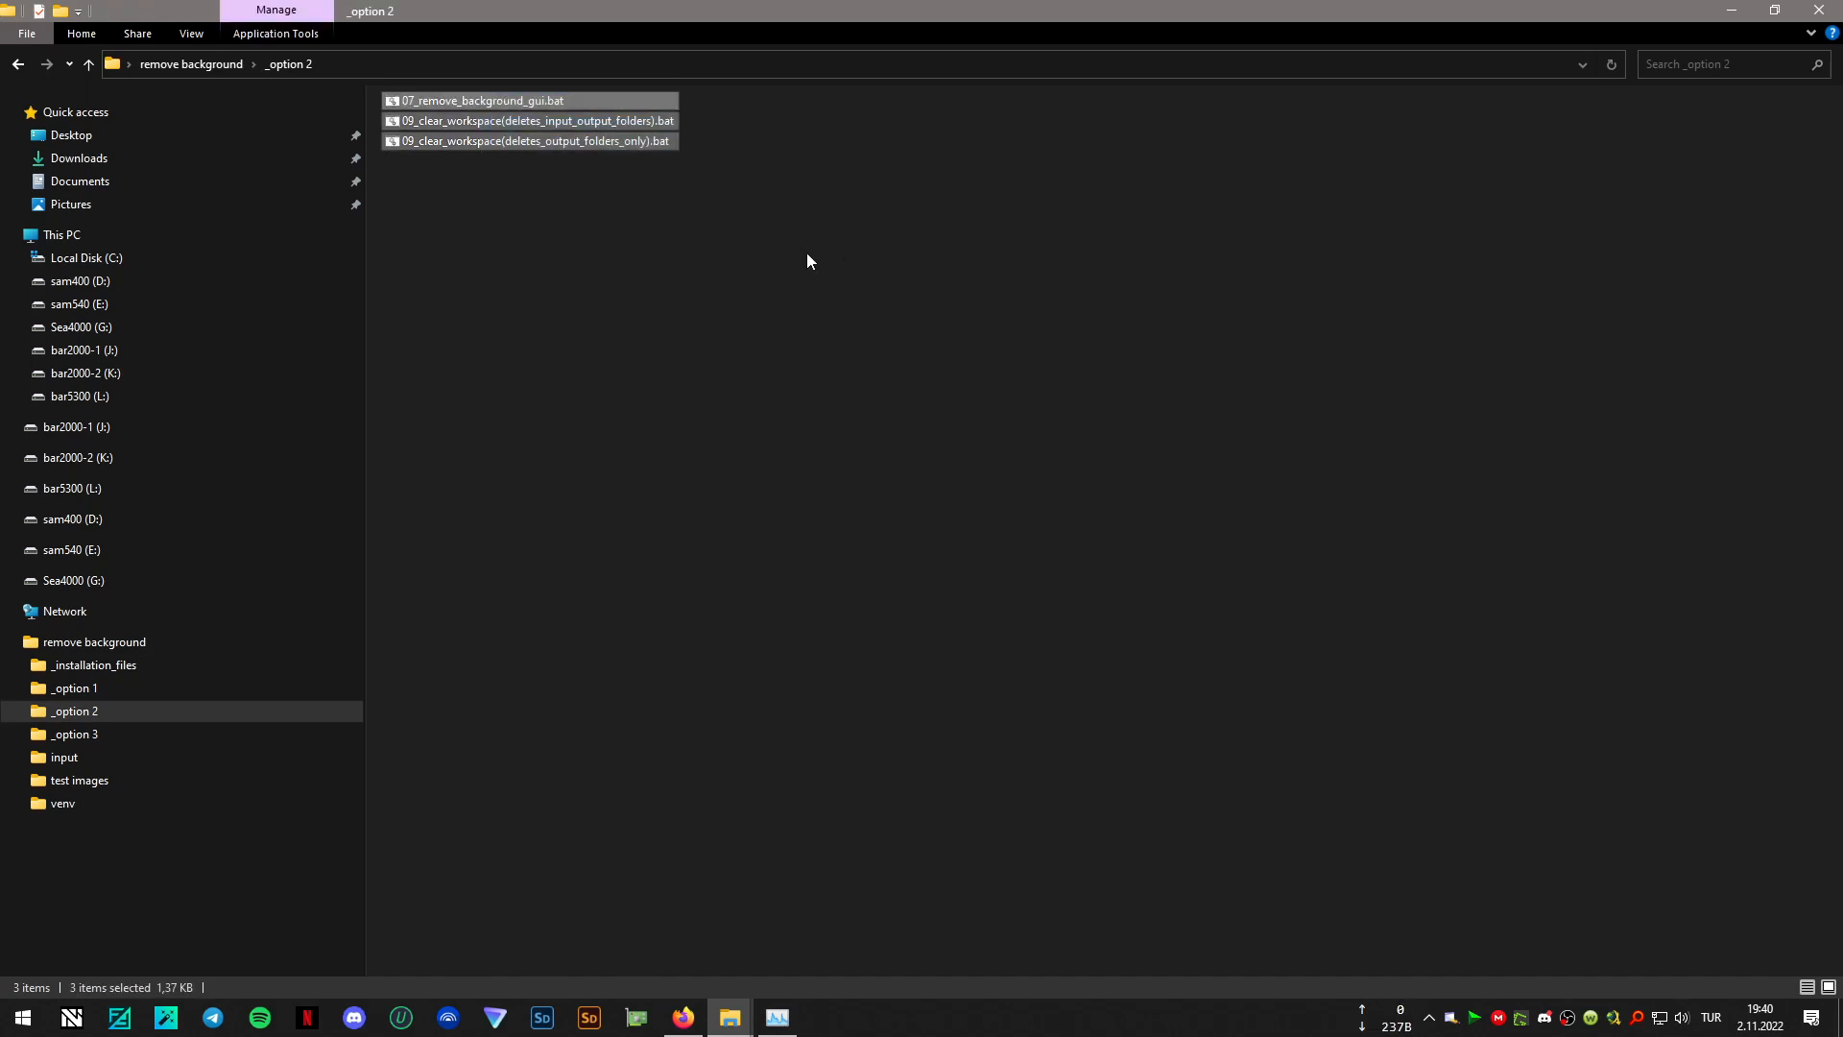
click(19, 70)
right_click(821, 451)
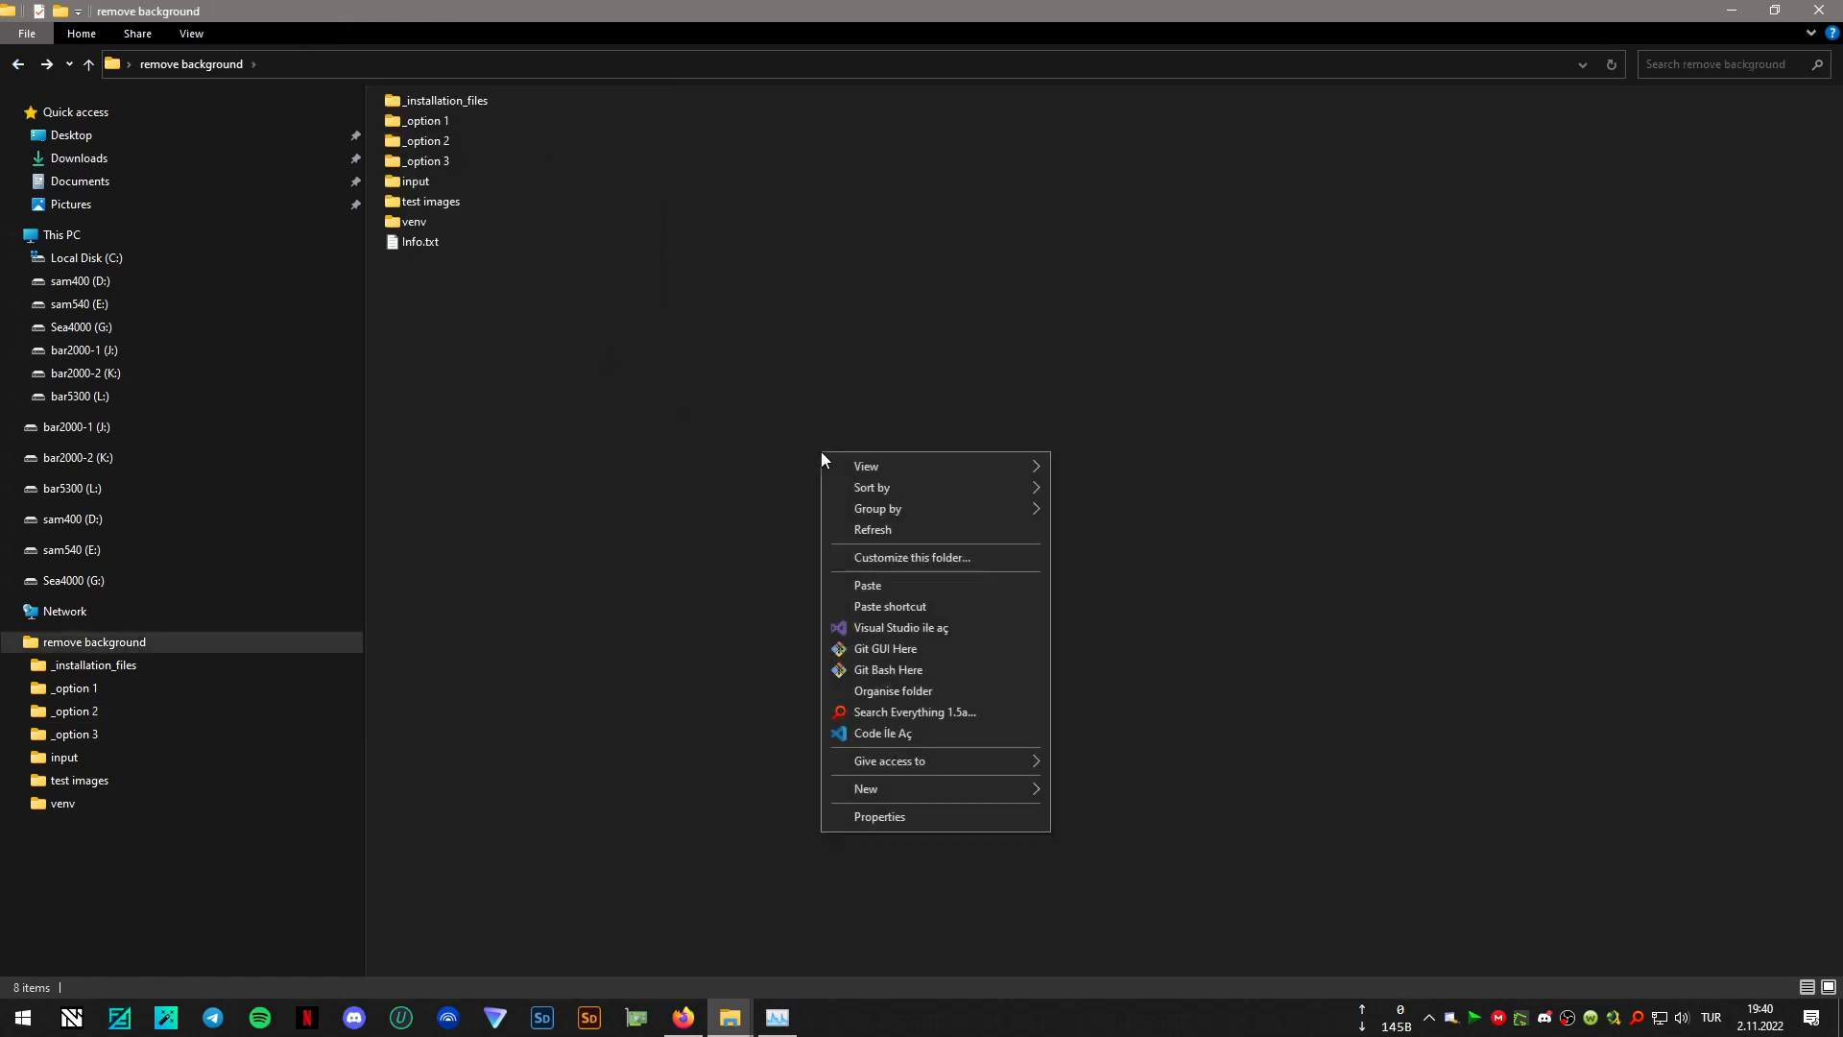
click(893, 592)
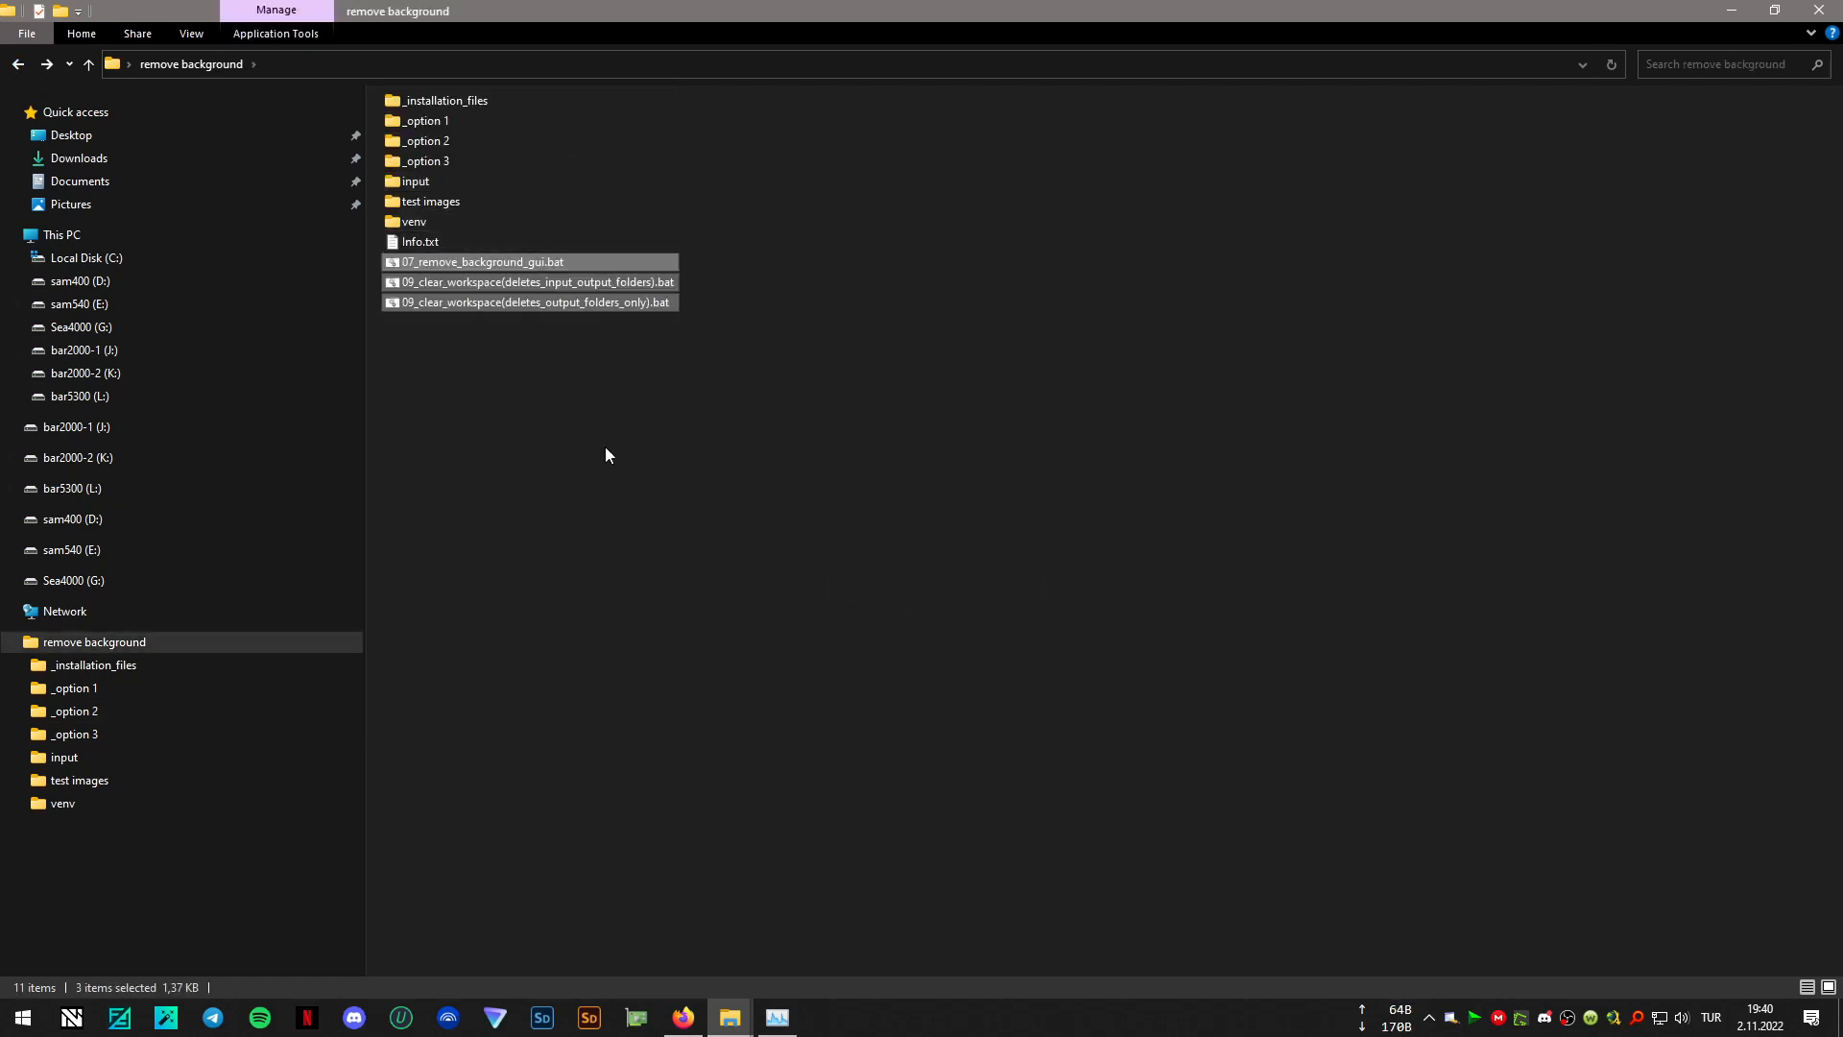
click(966, 448)
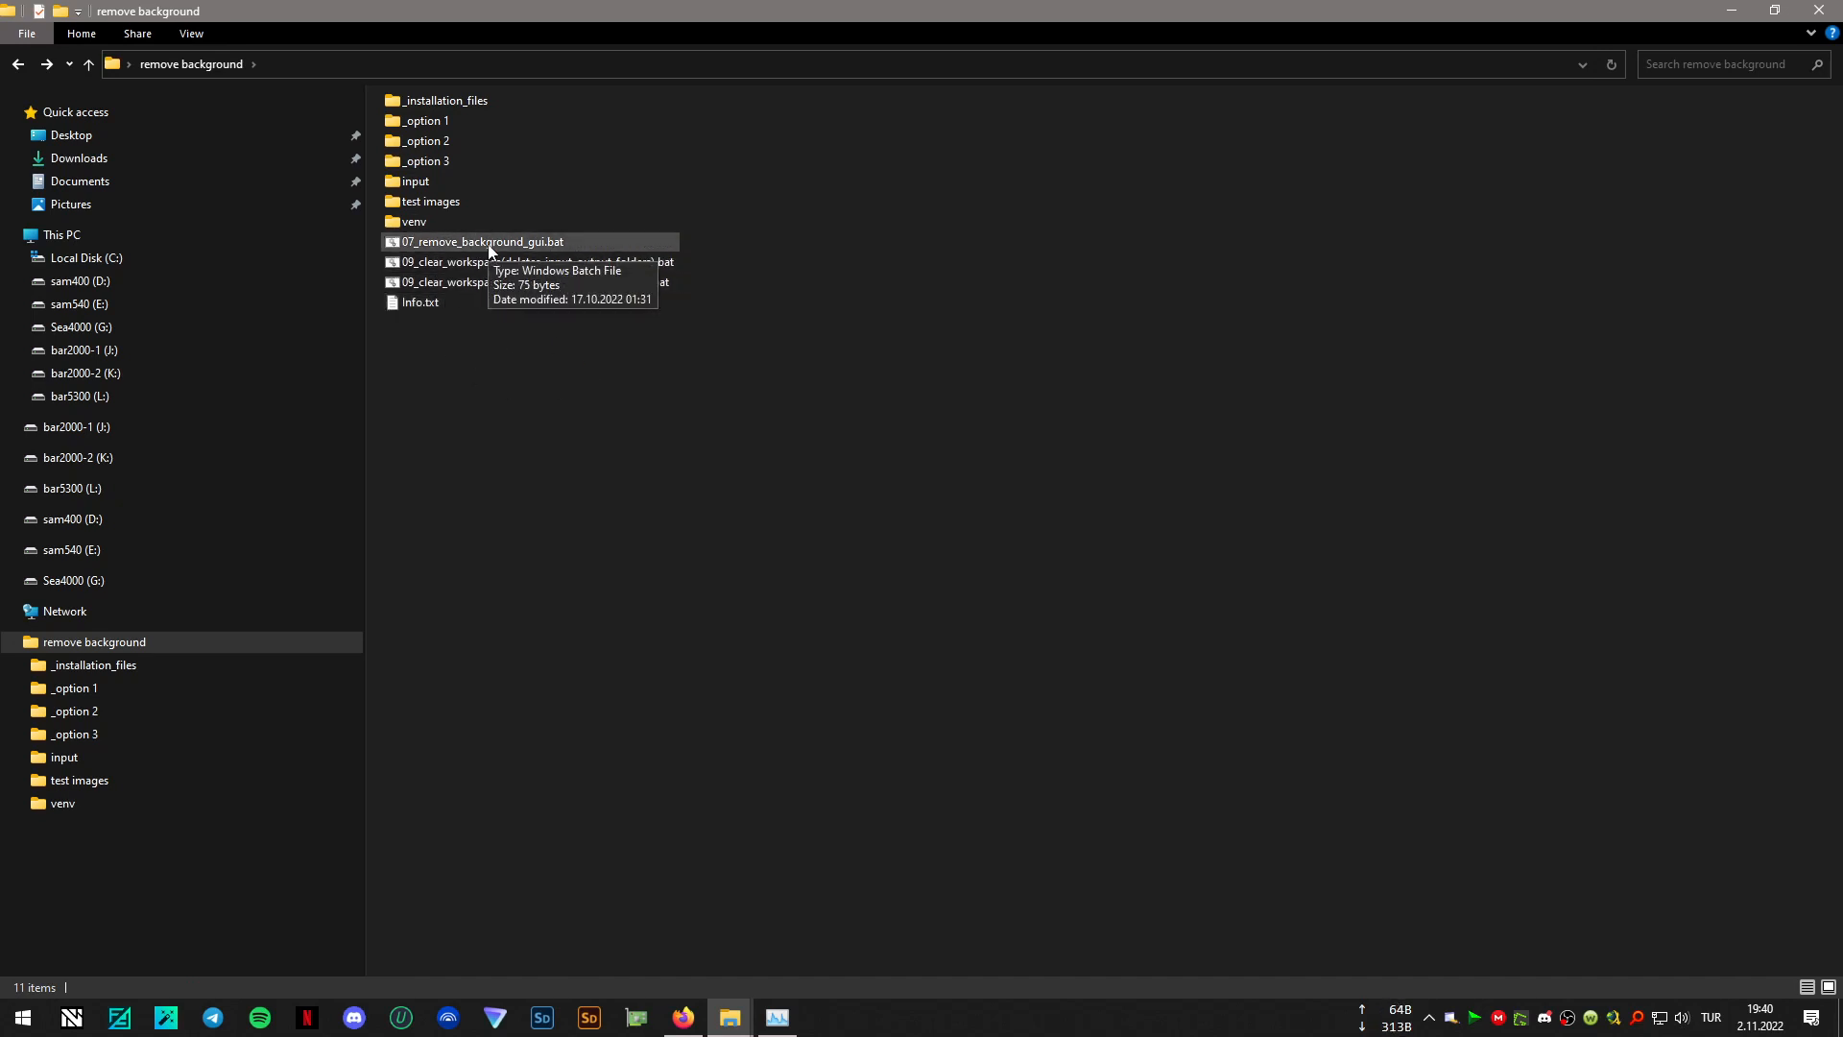
- Launch the Rembg web interface with 07_remove_background_gui.bat, and switch to the Google image search page in the browser
double_click(489, 246)
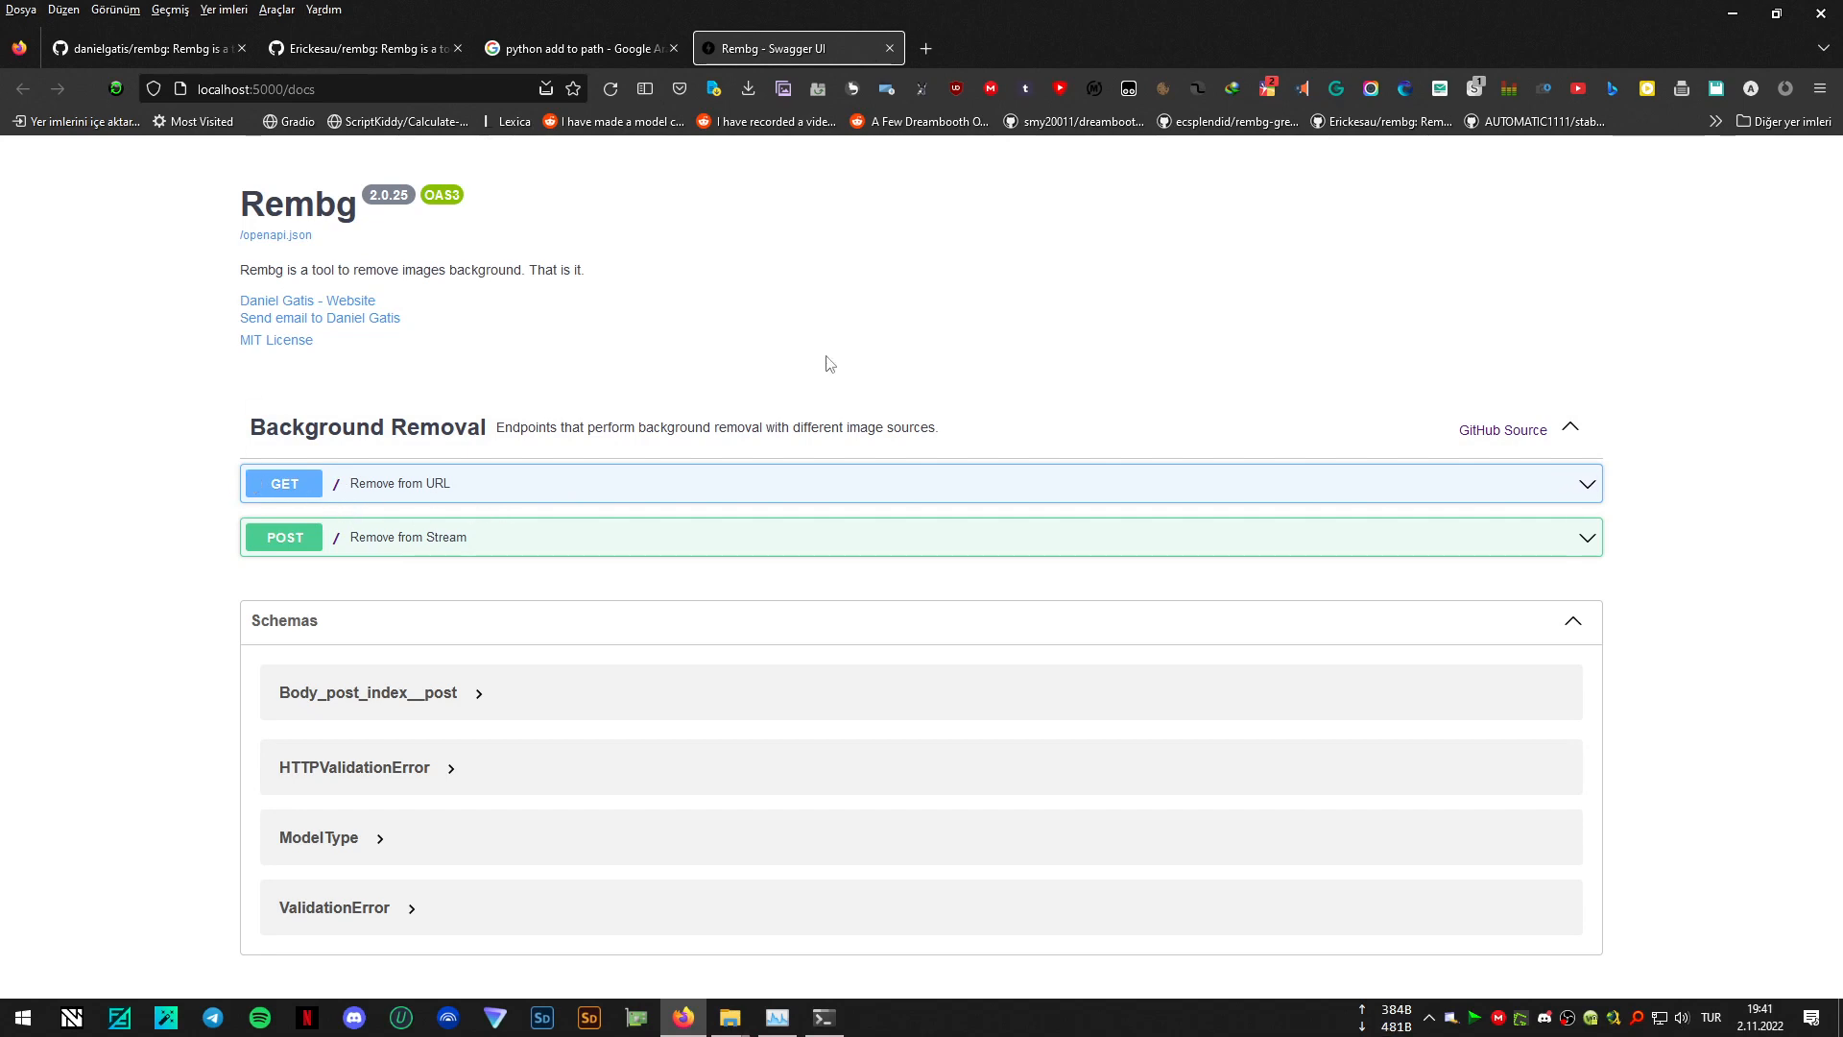
click(622, 44)
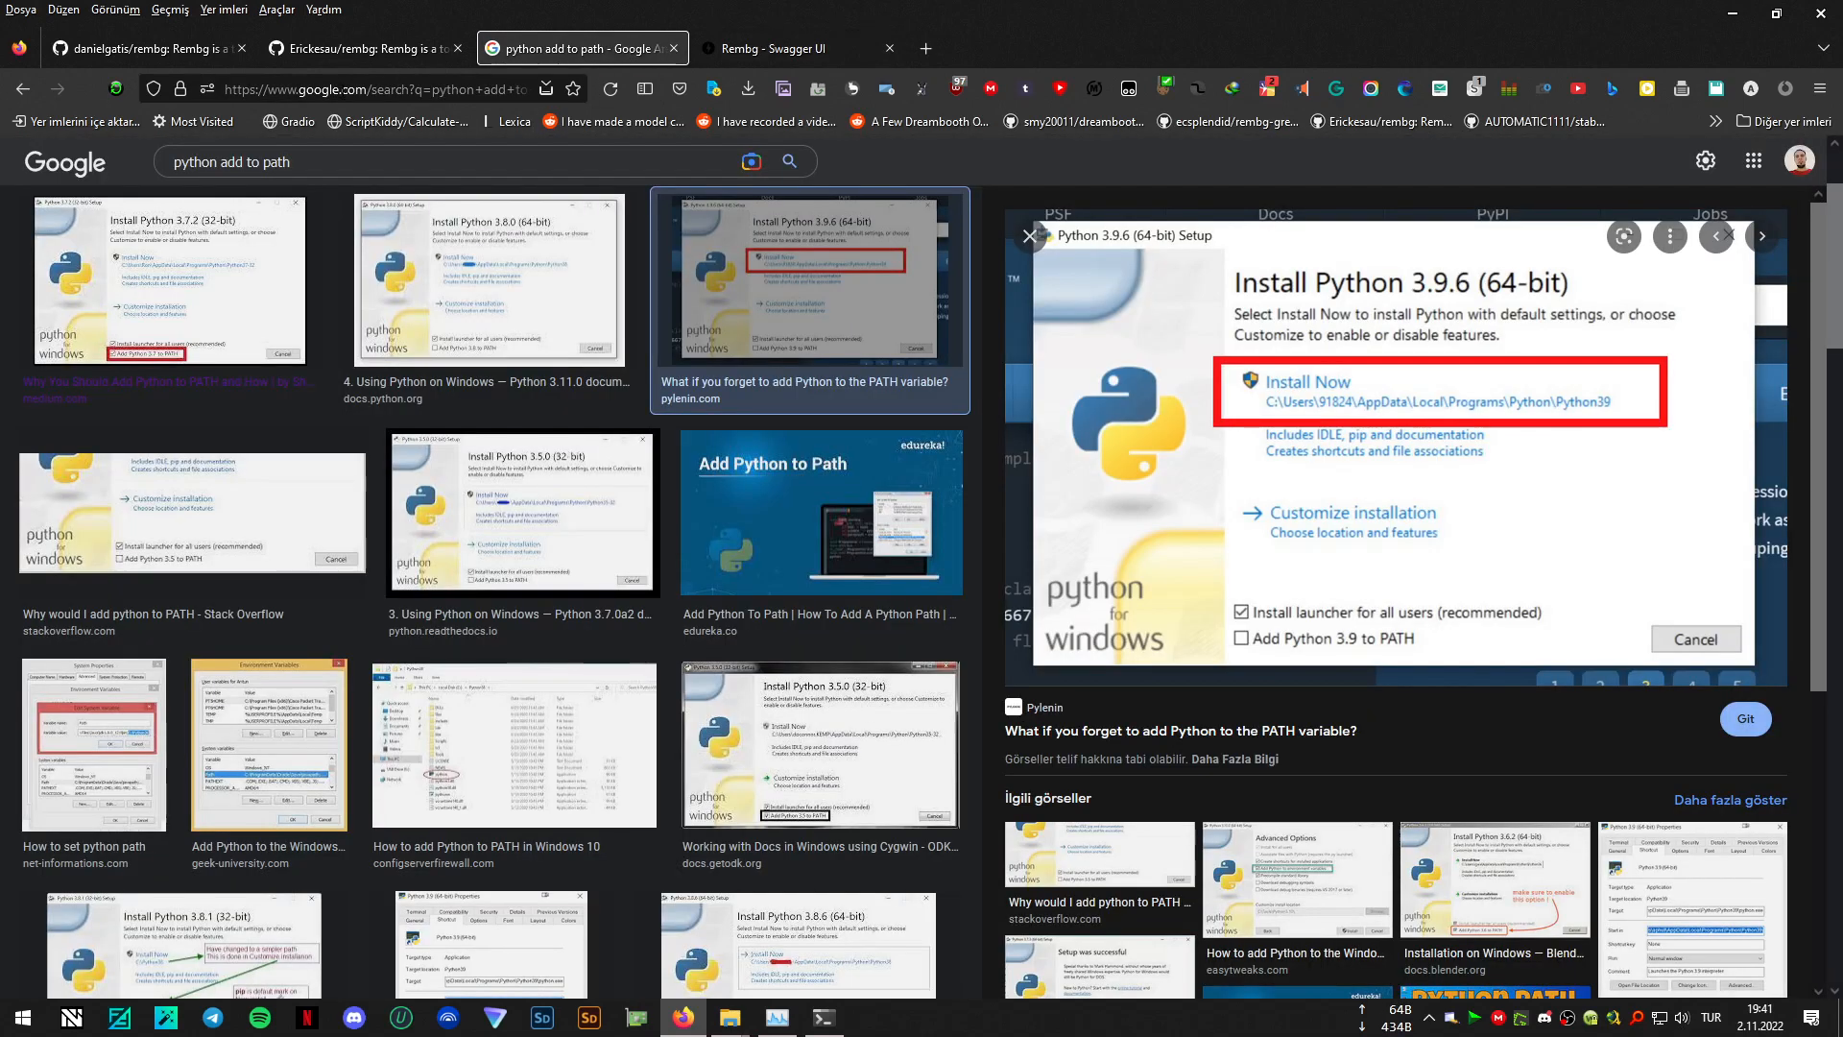
click(347, 89)
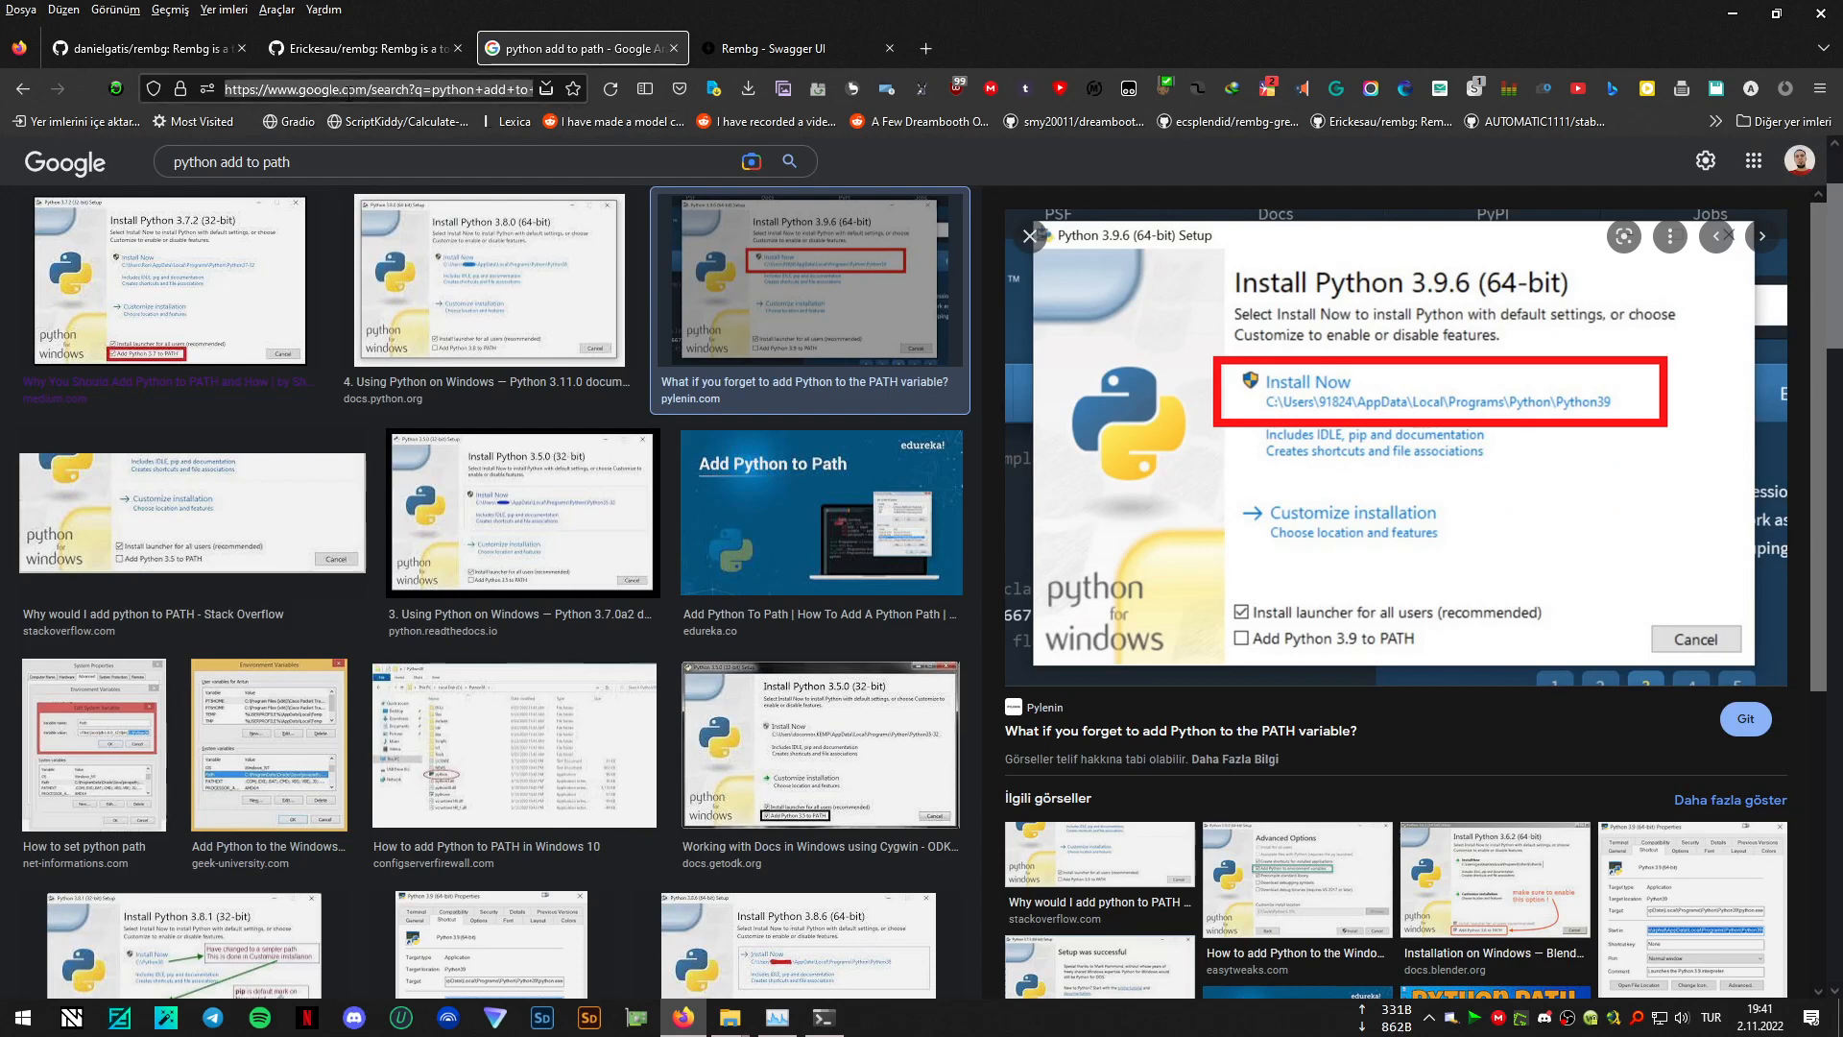
text(app)
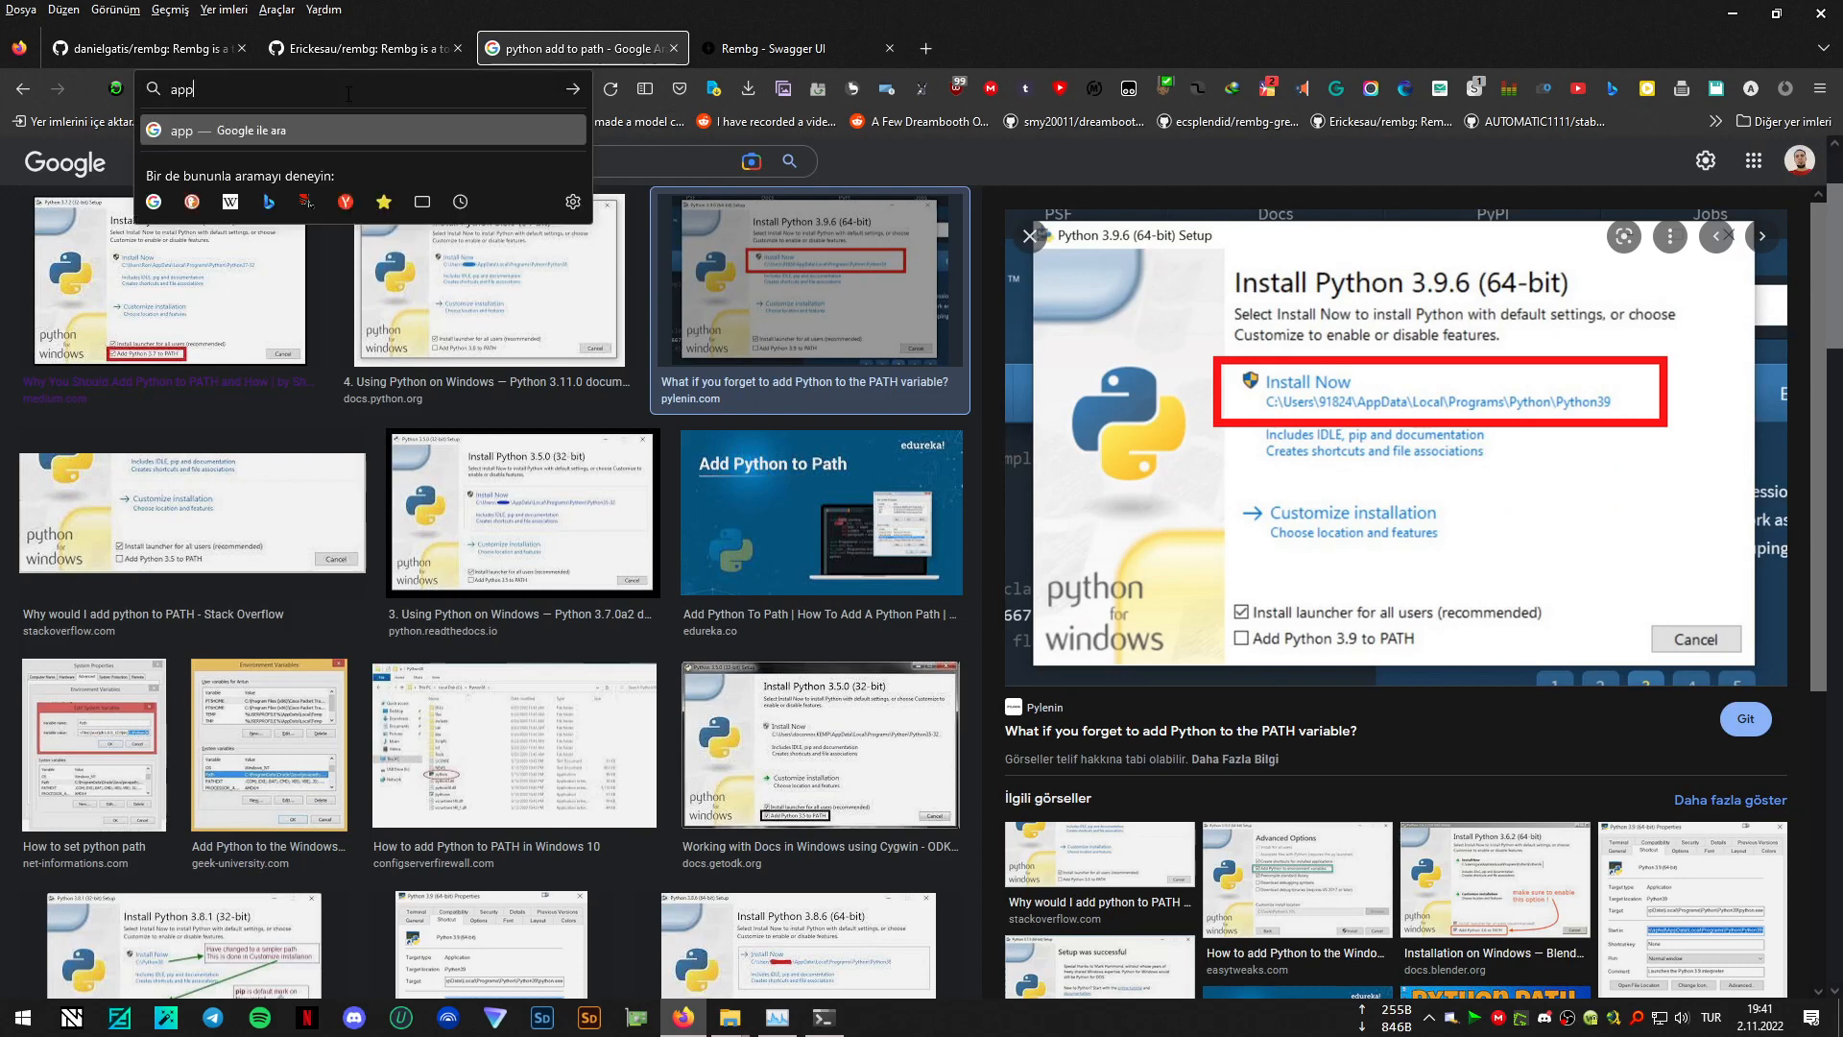
key(BackSpace)
key(BackSpace)
key(BackSpace)
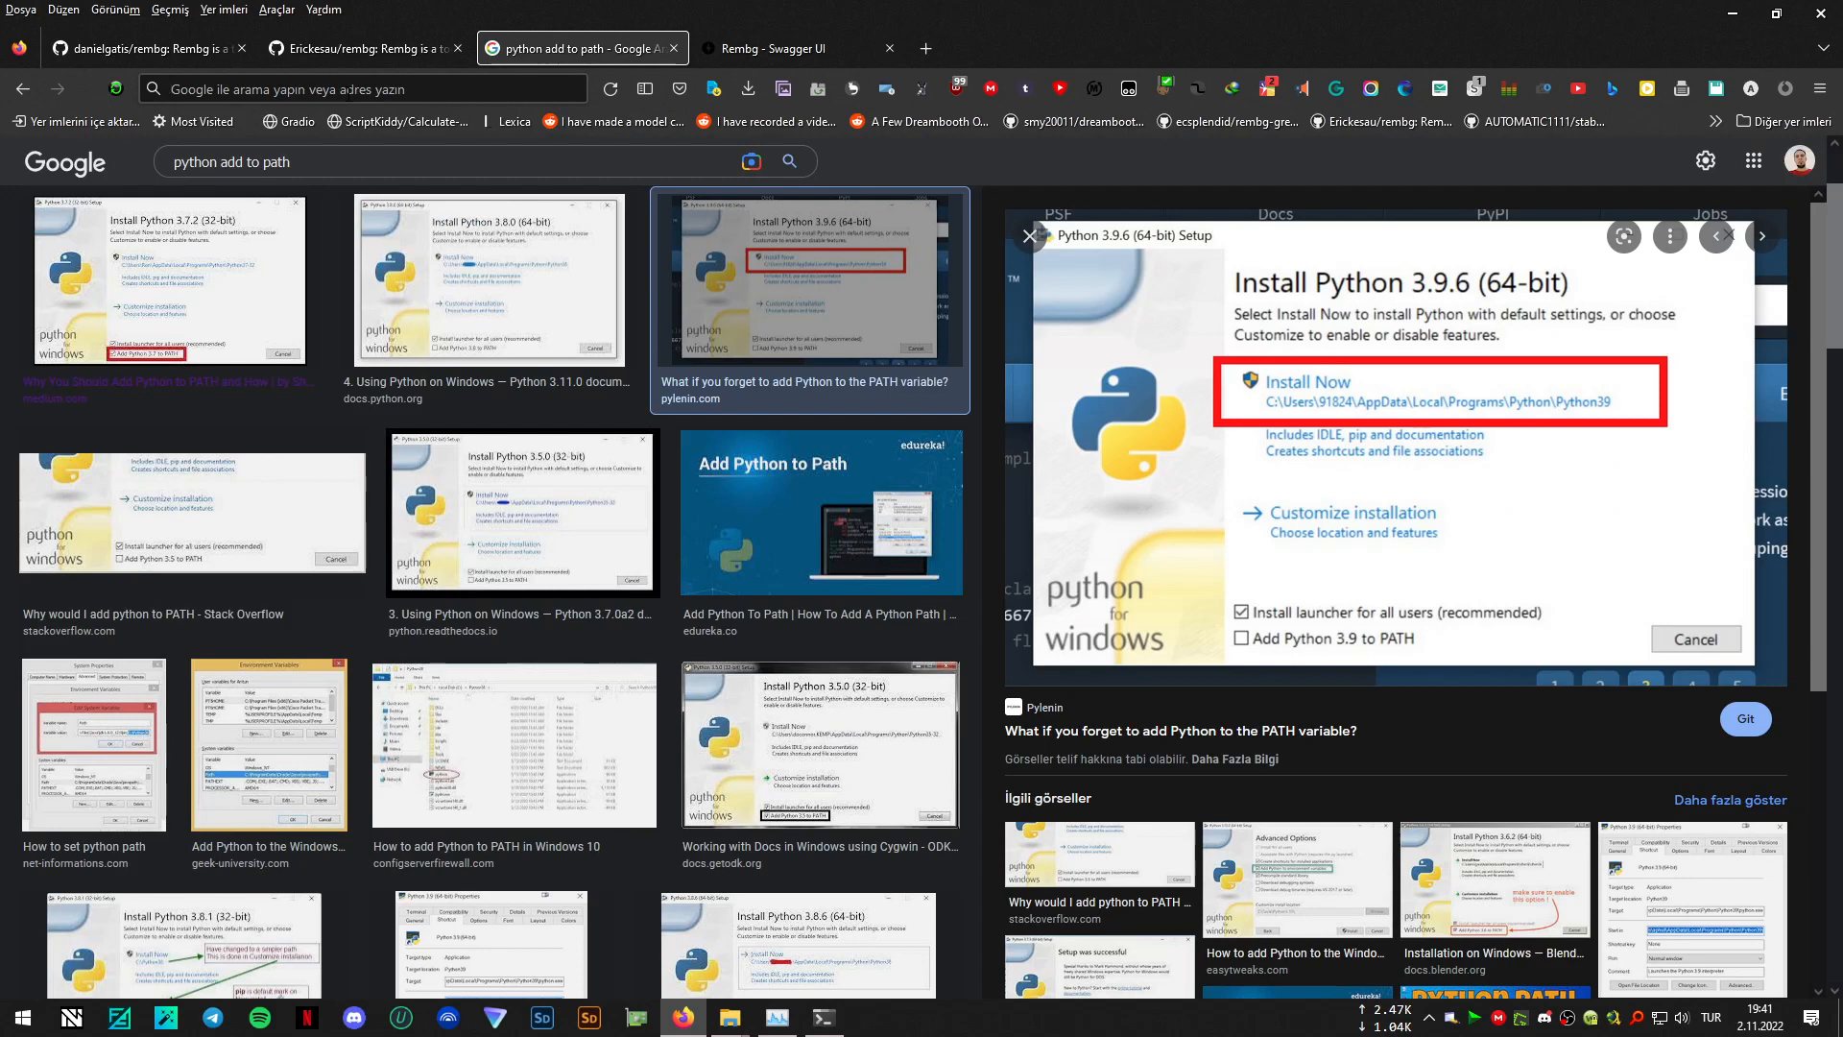
- Search Google Images for "apple"
click(165, 163)
text(apple)
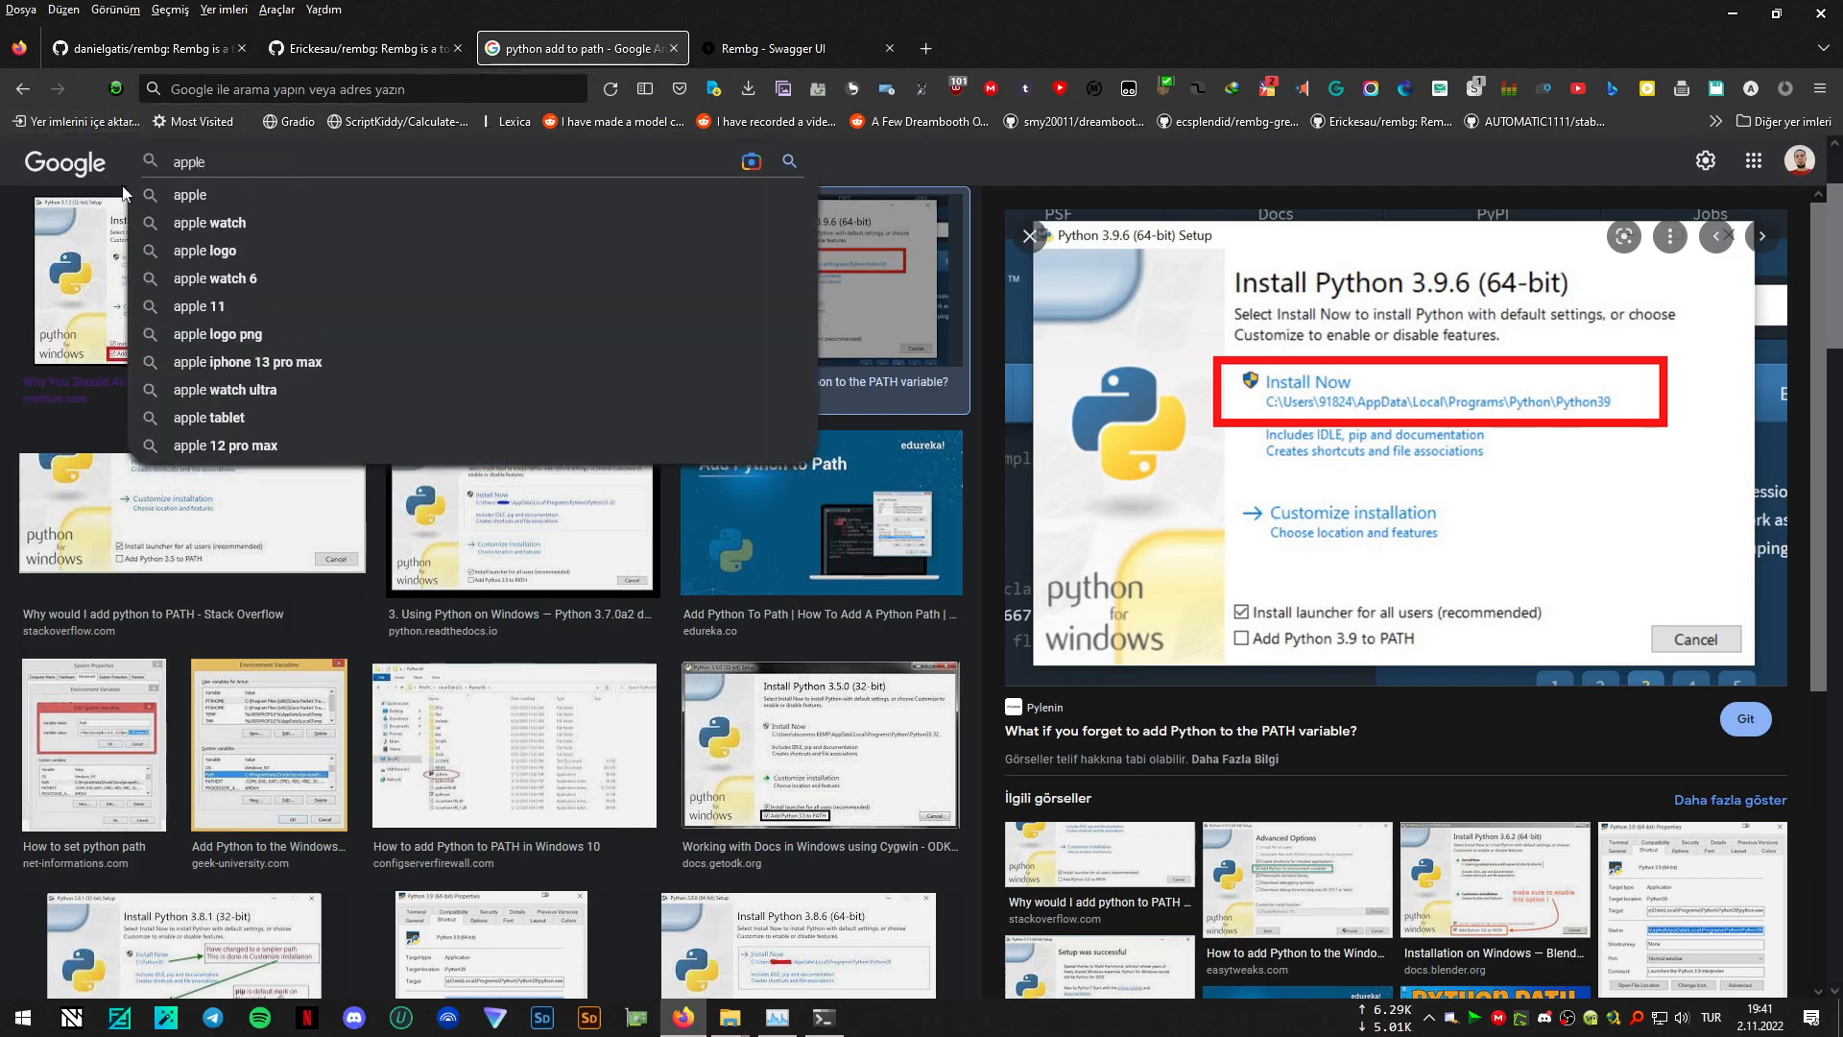
key(Return)
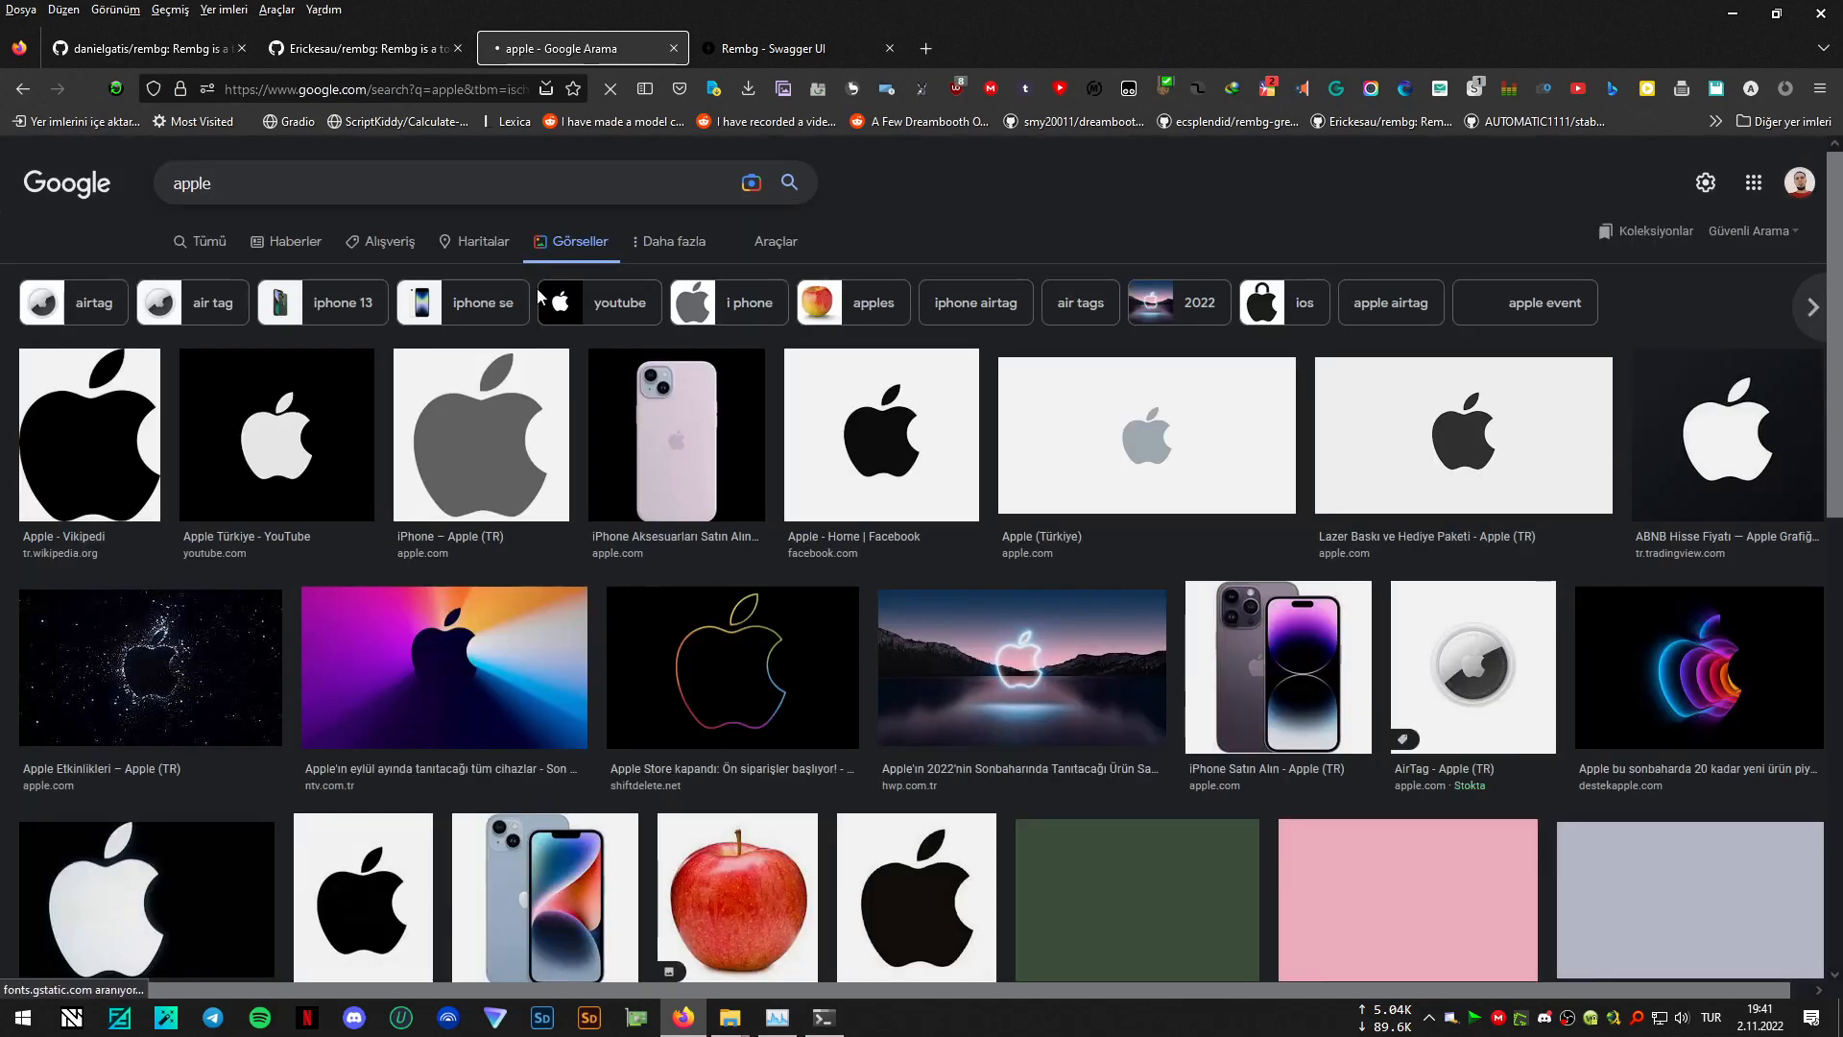
click(322, 174)
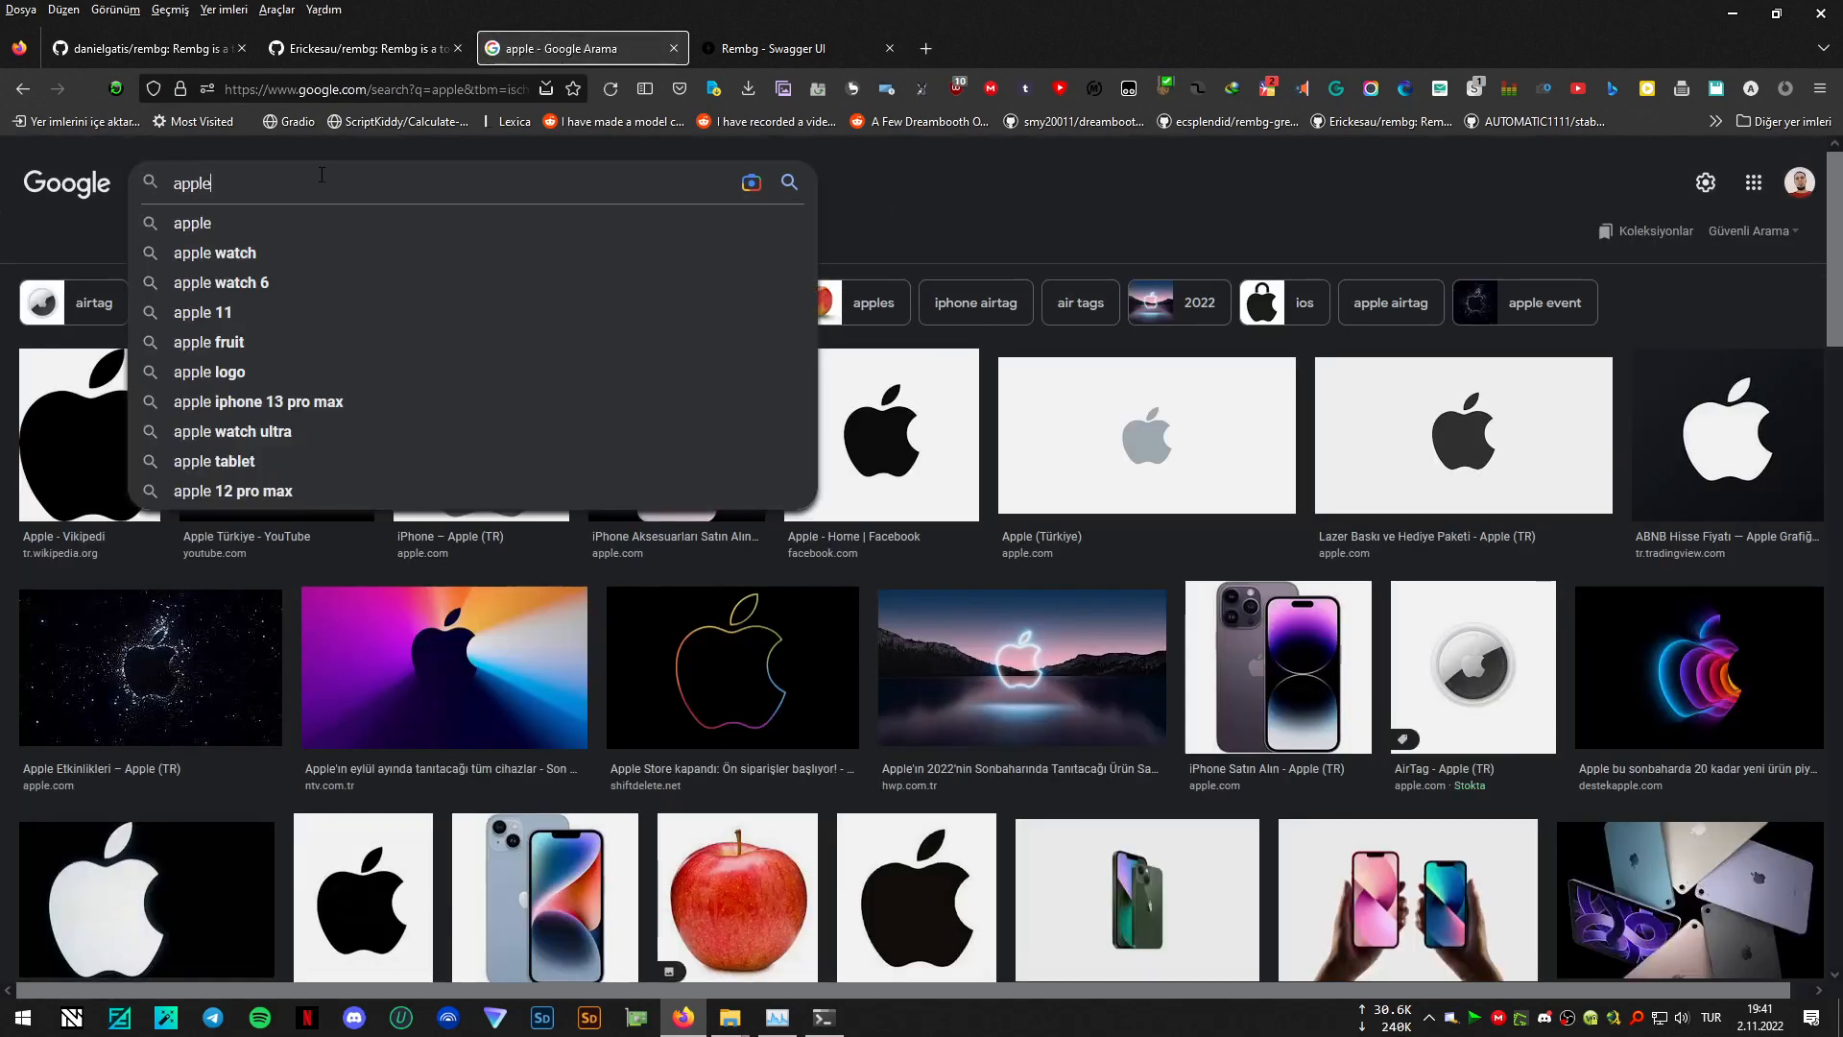
- Open the Medical News Today picture of green and red apples full size in its own tab and copy its URL
scroll(856, 729, down, 4)
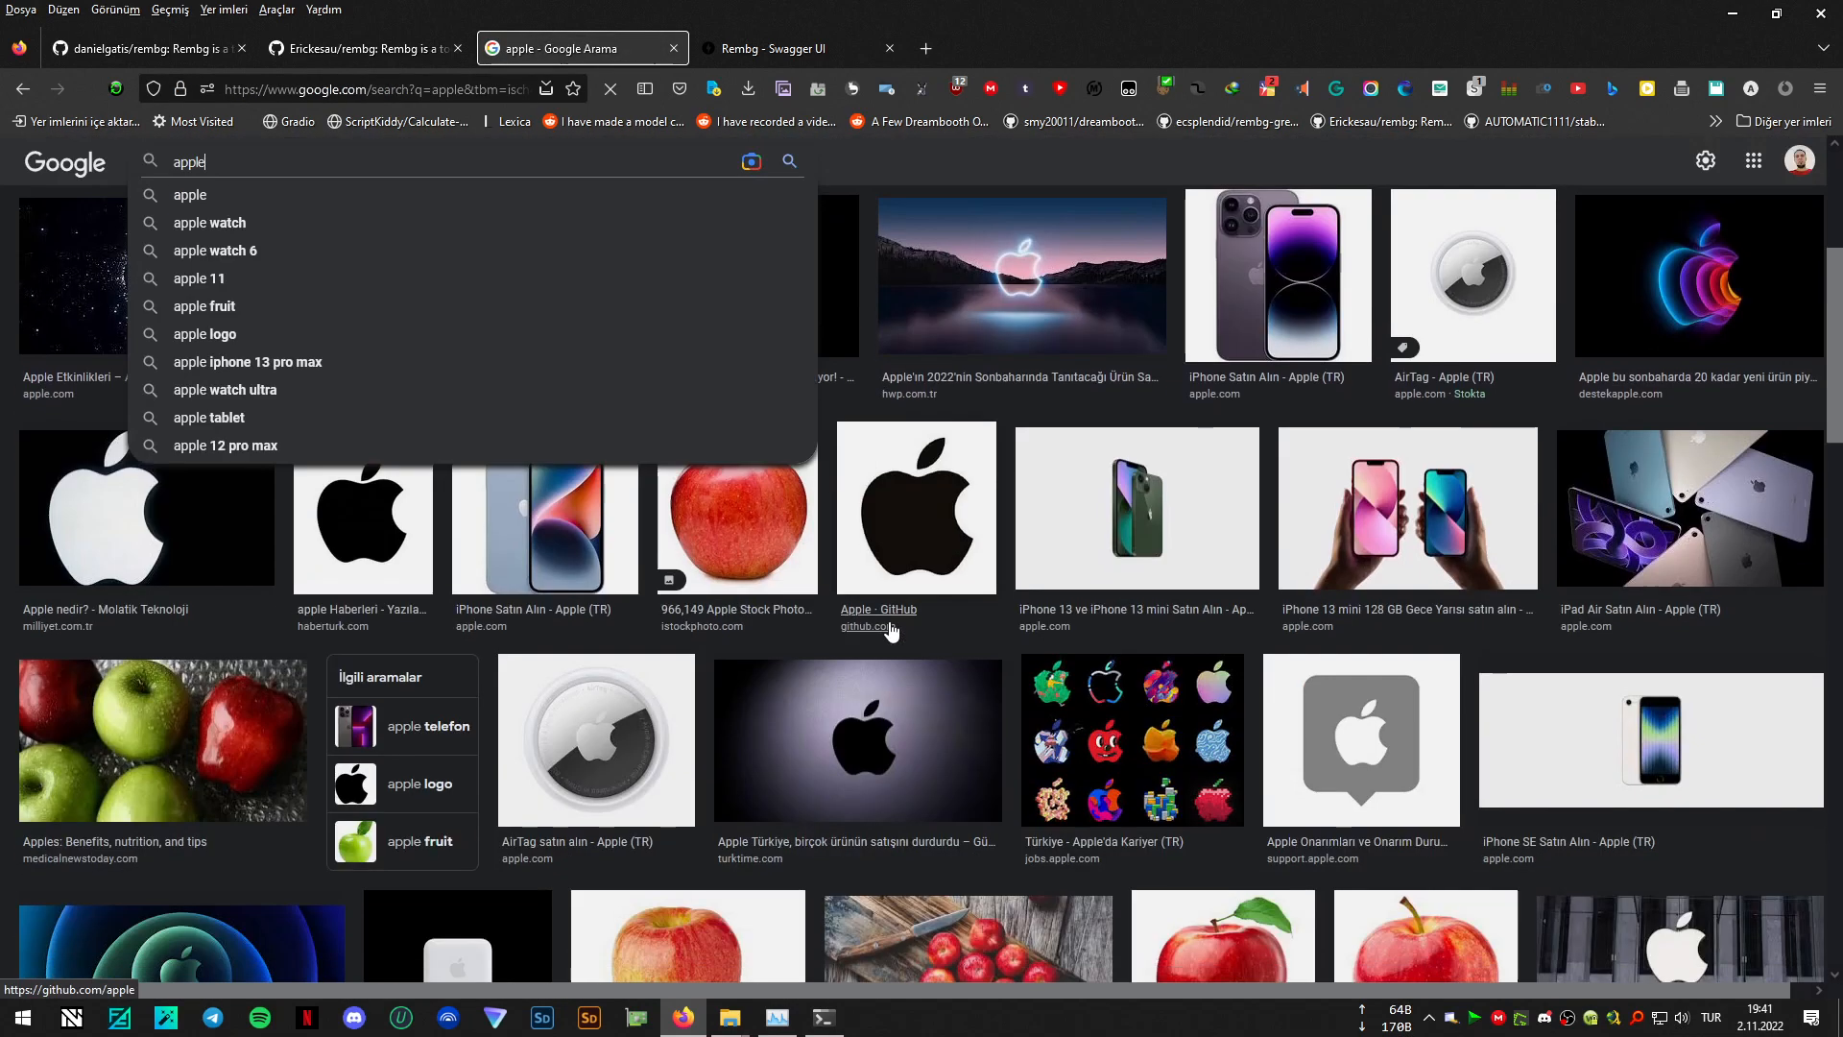
scroll(706, 704, down, 2)
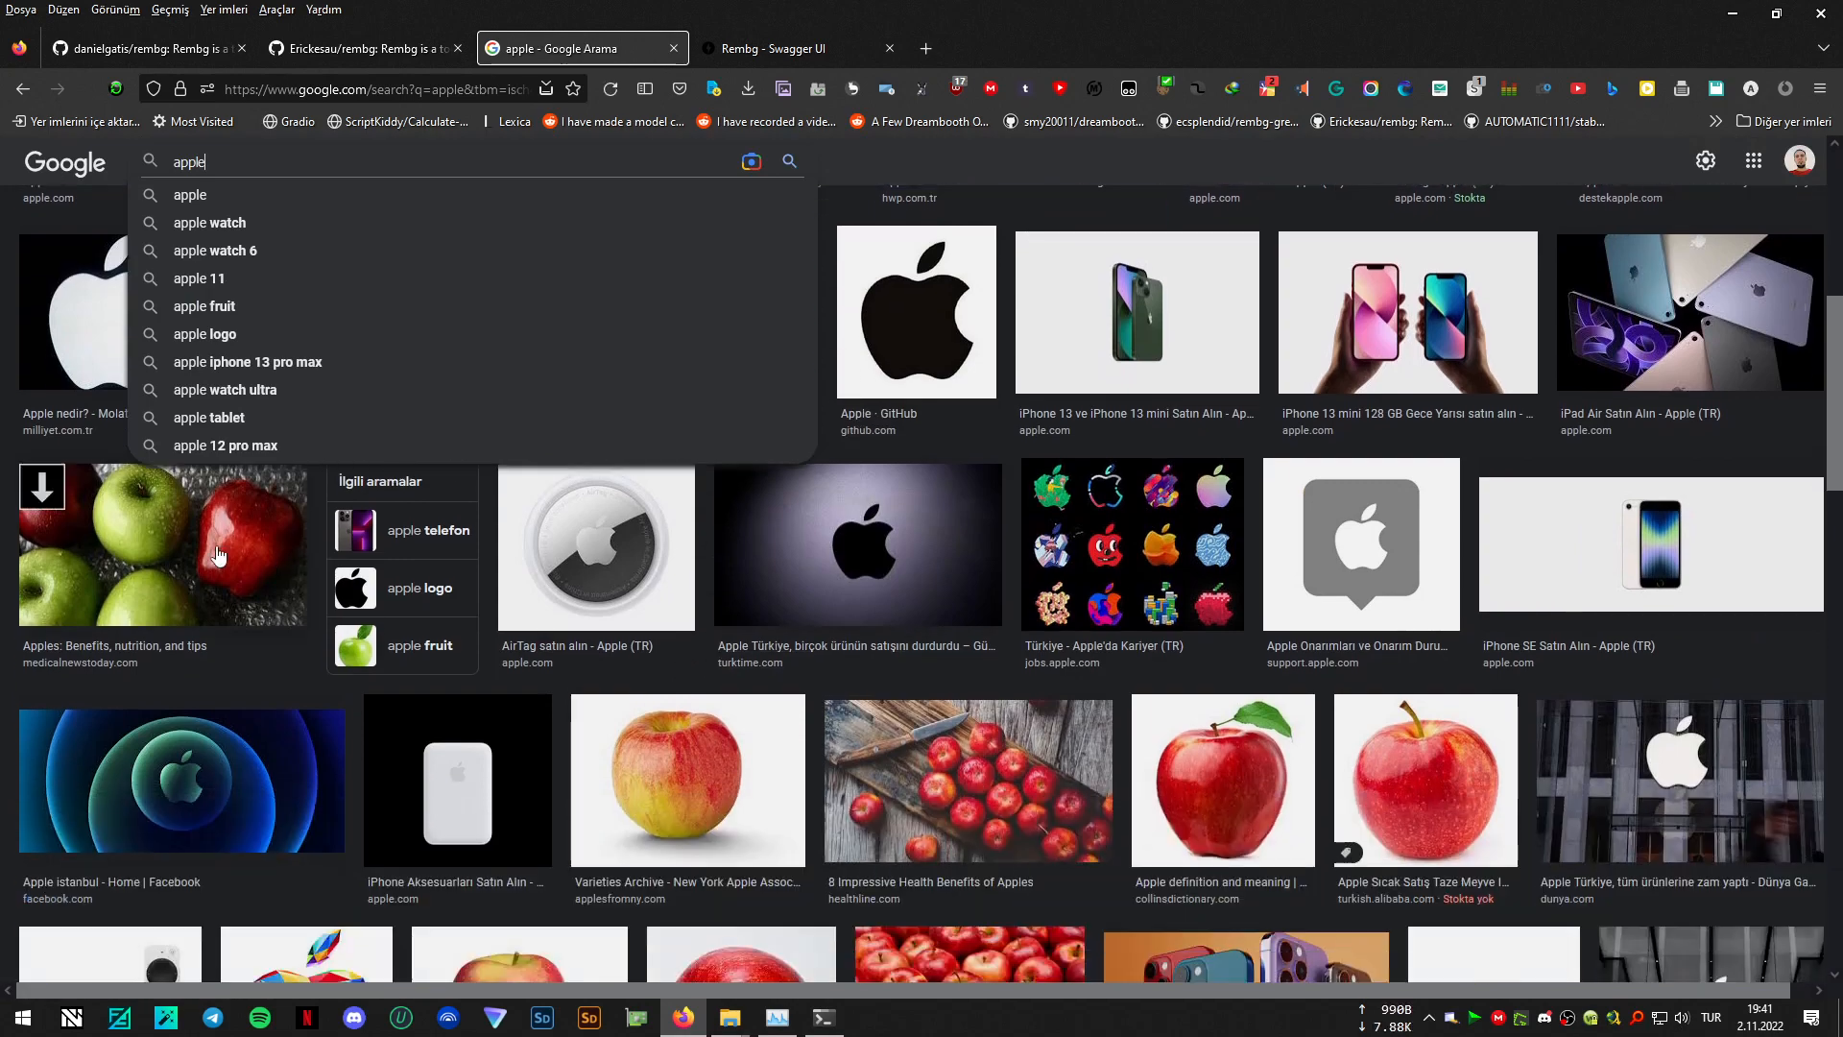
click(217, 553)
click(480, 777)
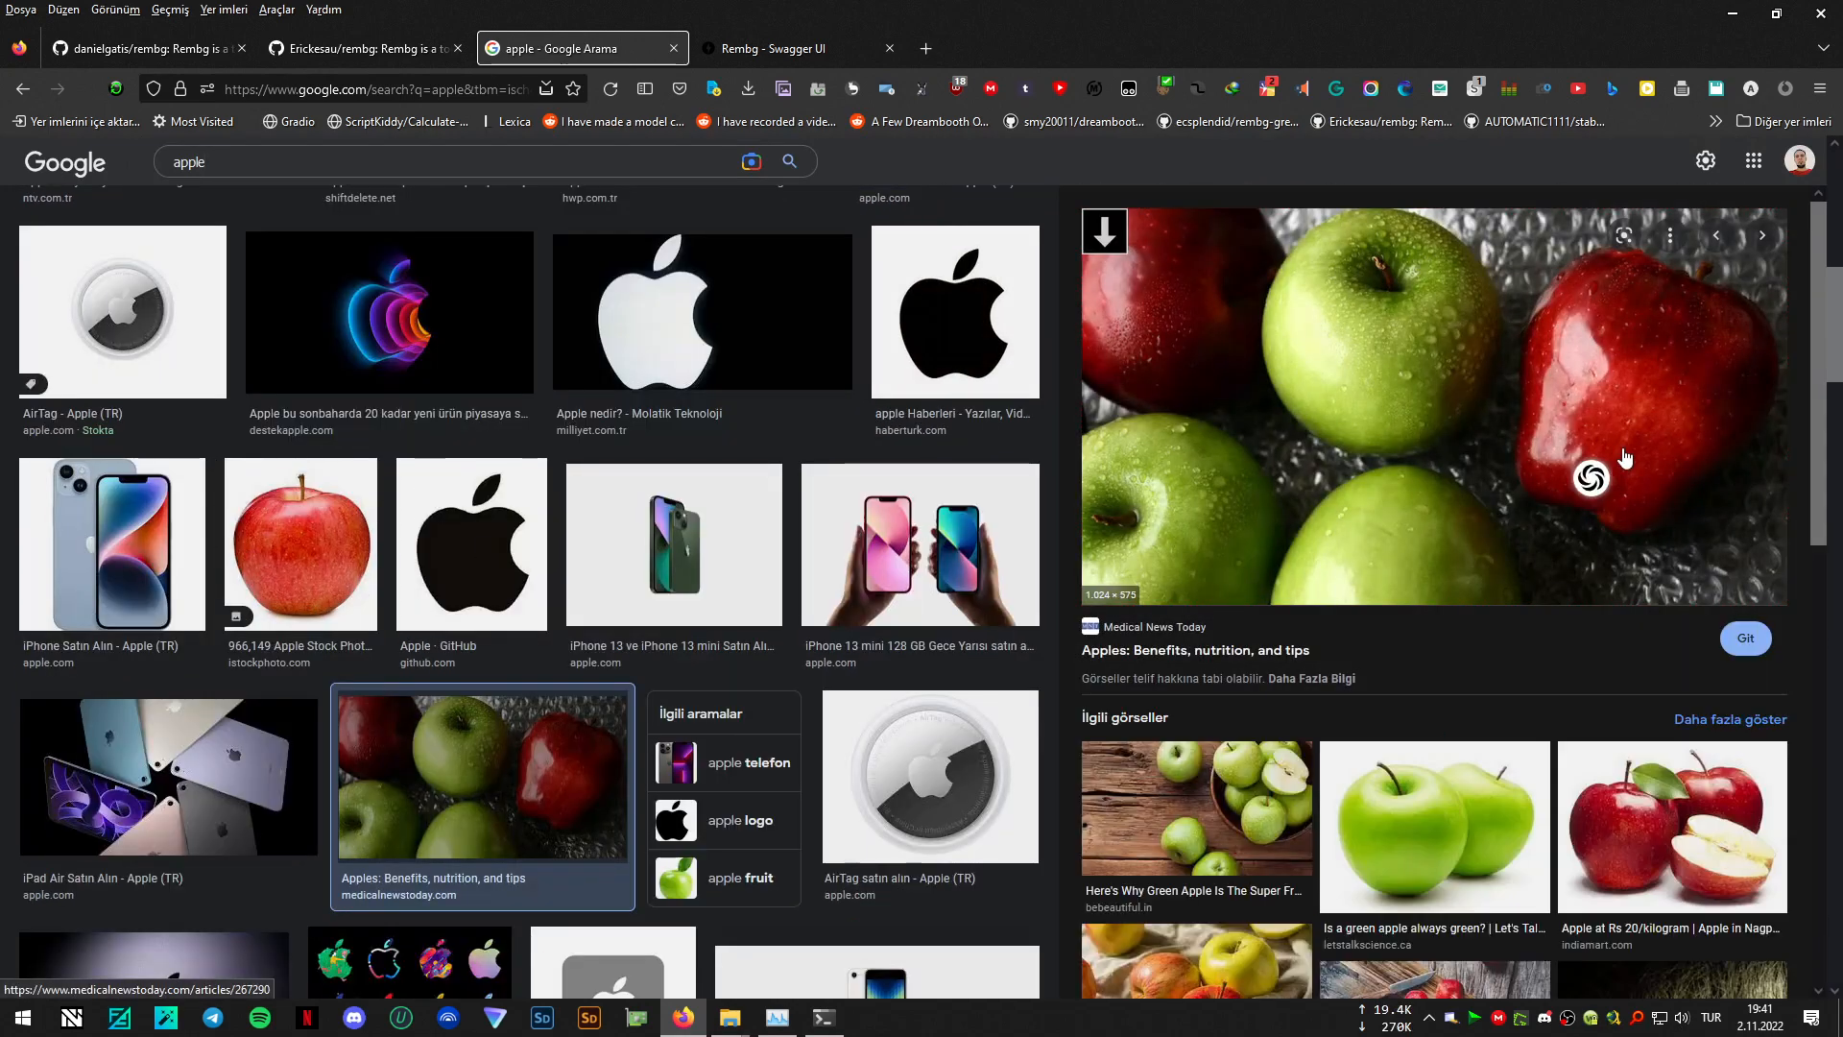
mouse_move(1625, 459)
key(o)
click(793, 37)
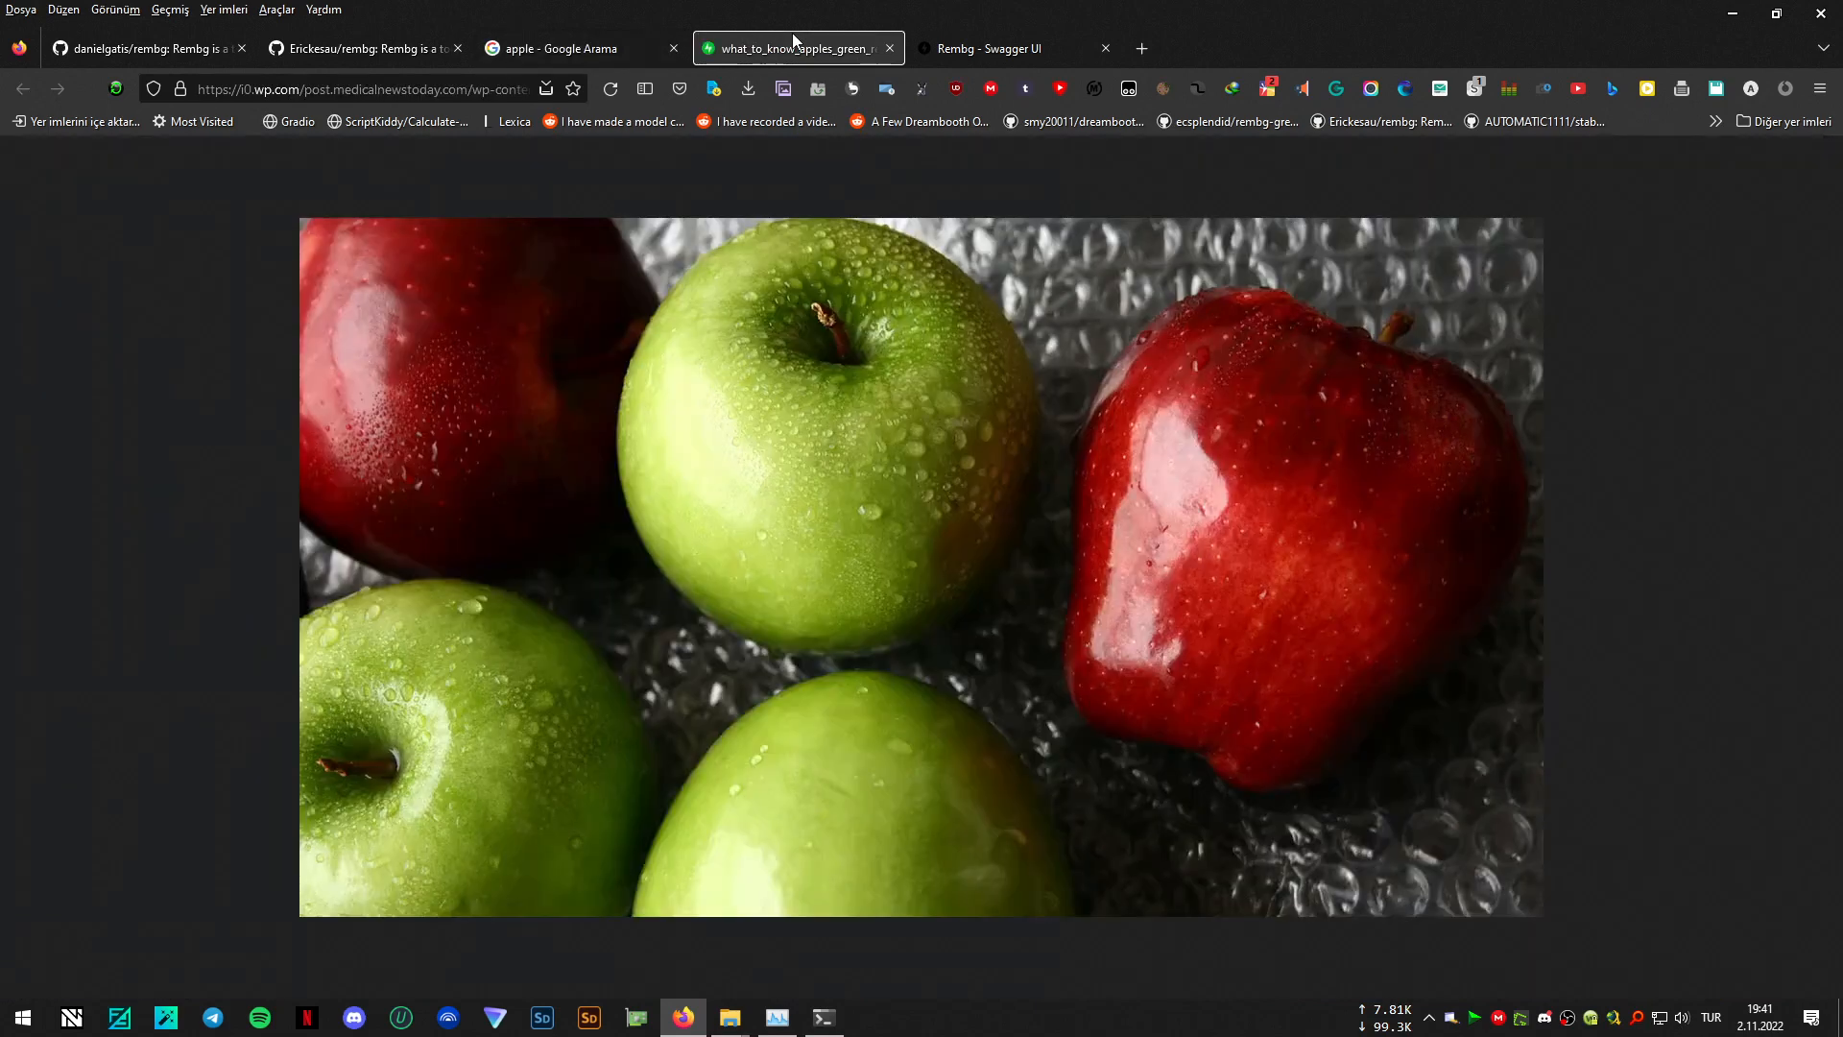
right_click(388, 89)
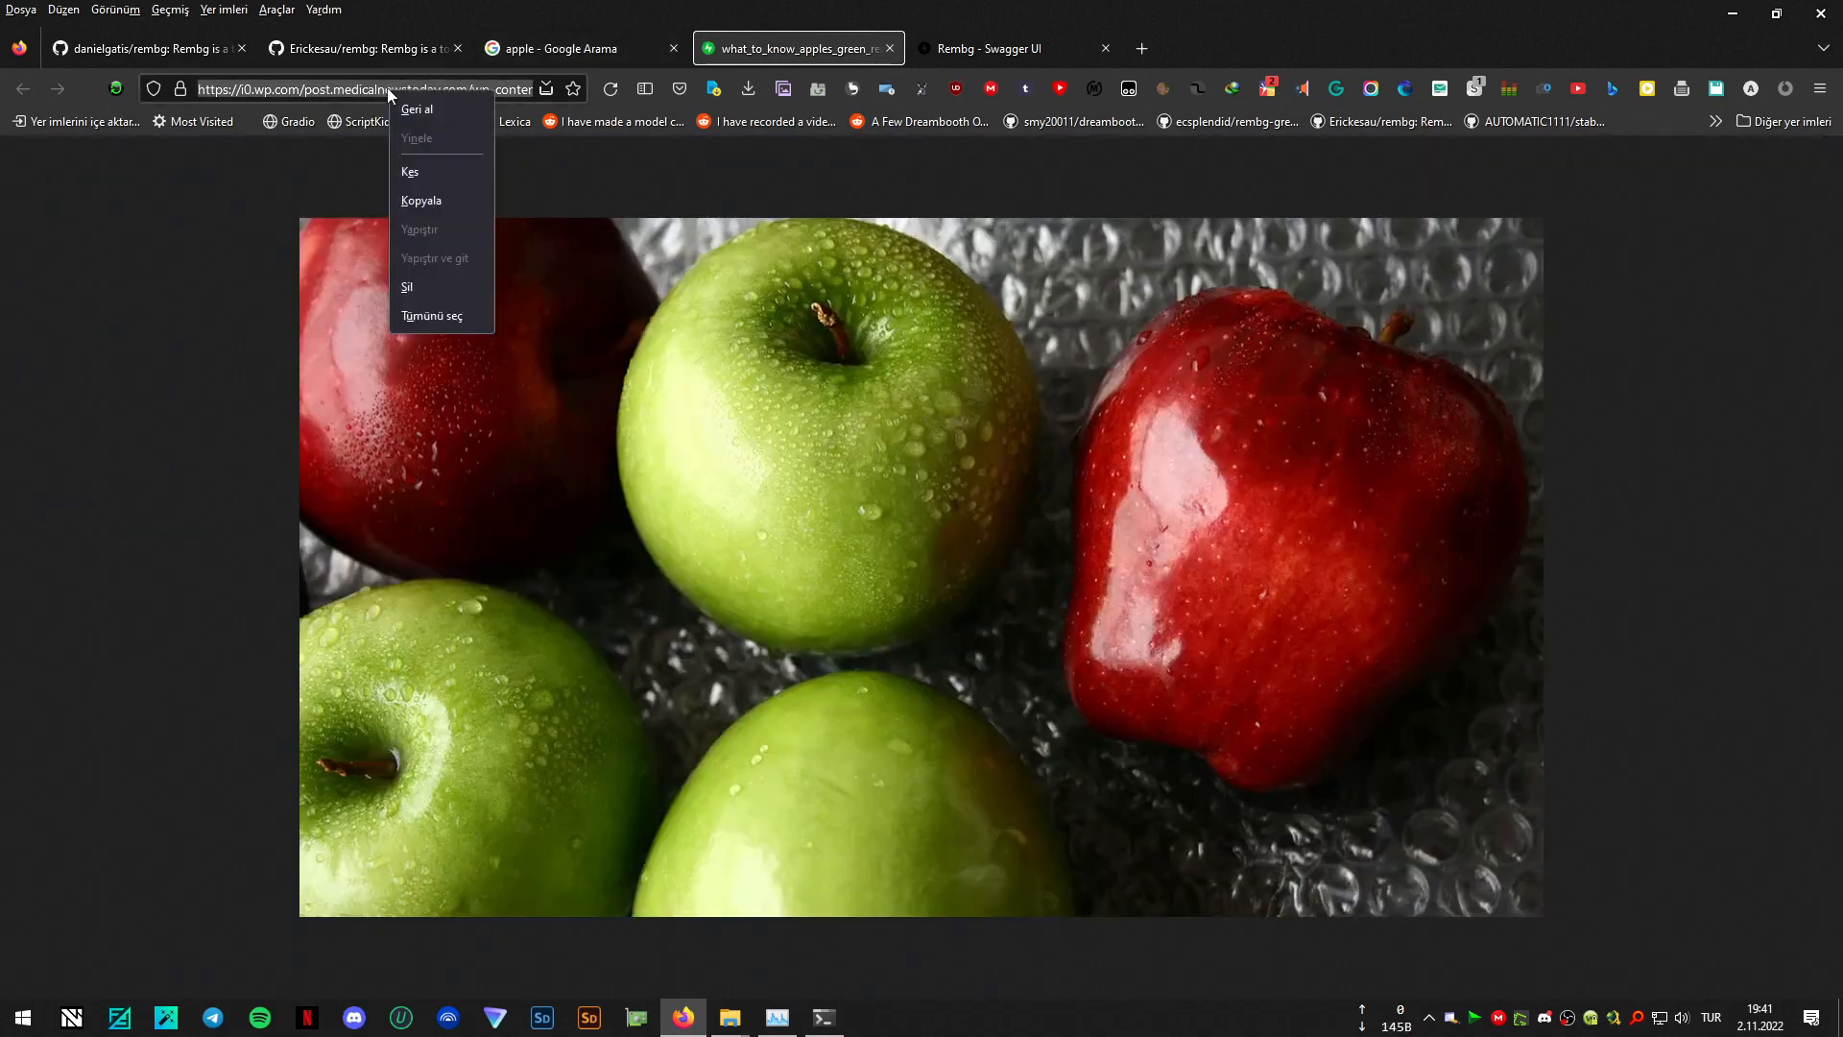
click(434, 205)
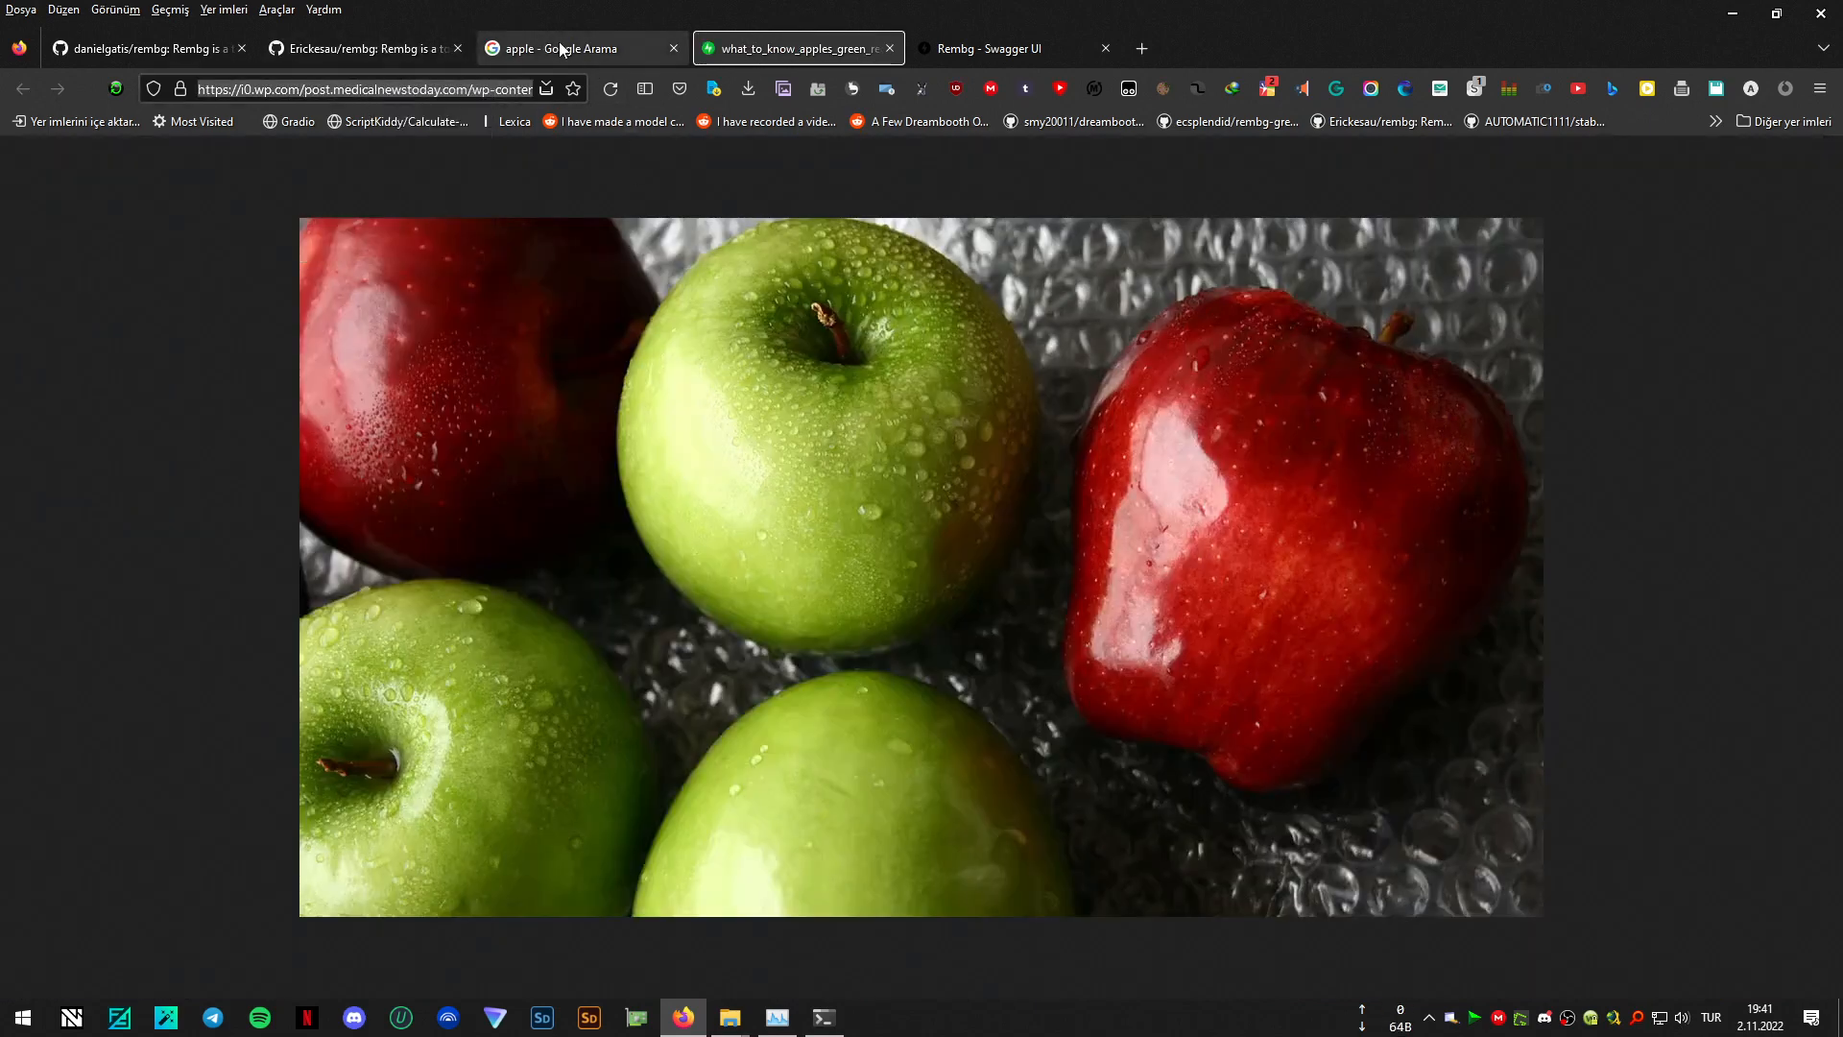
- In the Rembg web interface, start trying out the "Remove from URL" endpoint and paste the copied apple picture URL as the image to process
click(972, 55)
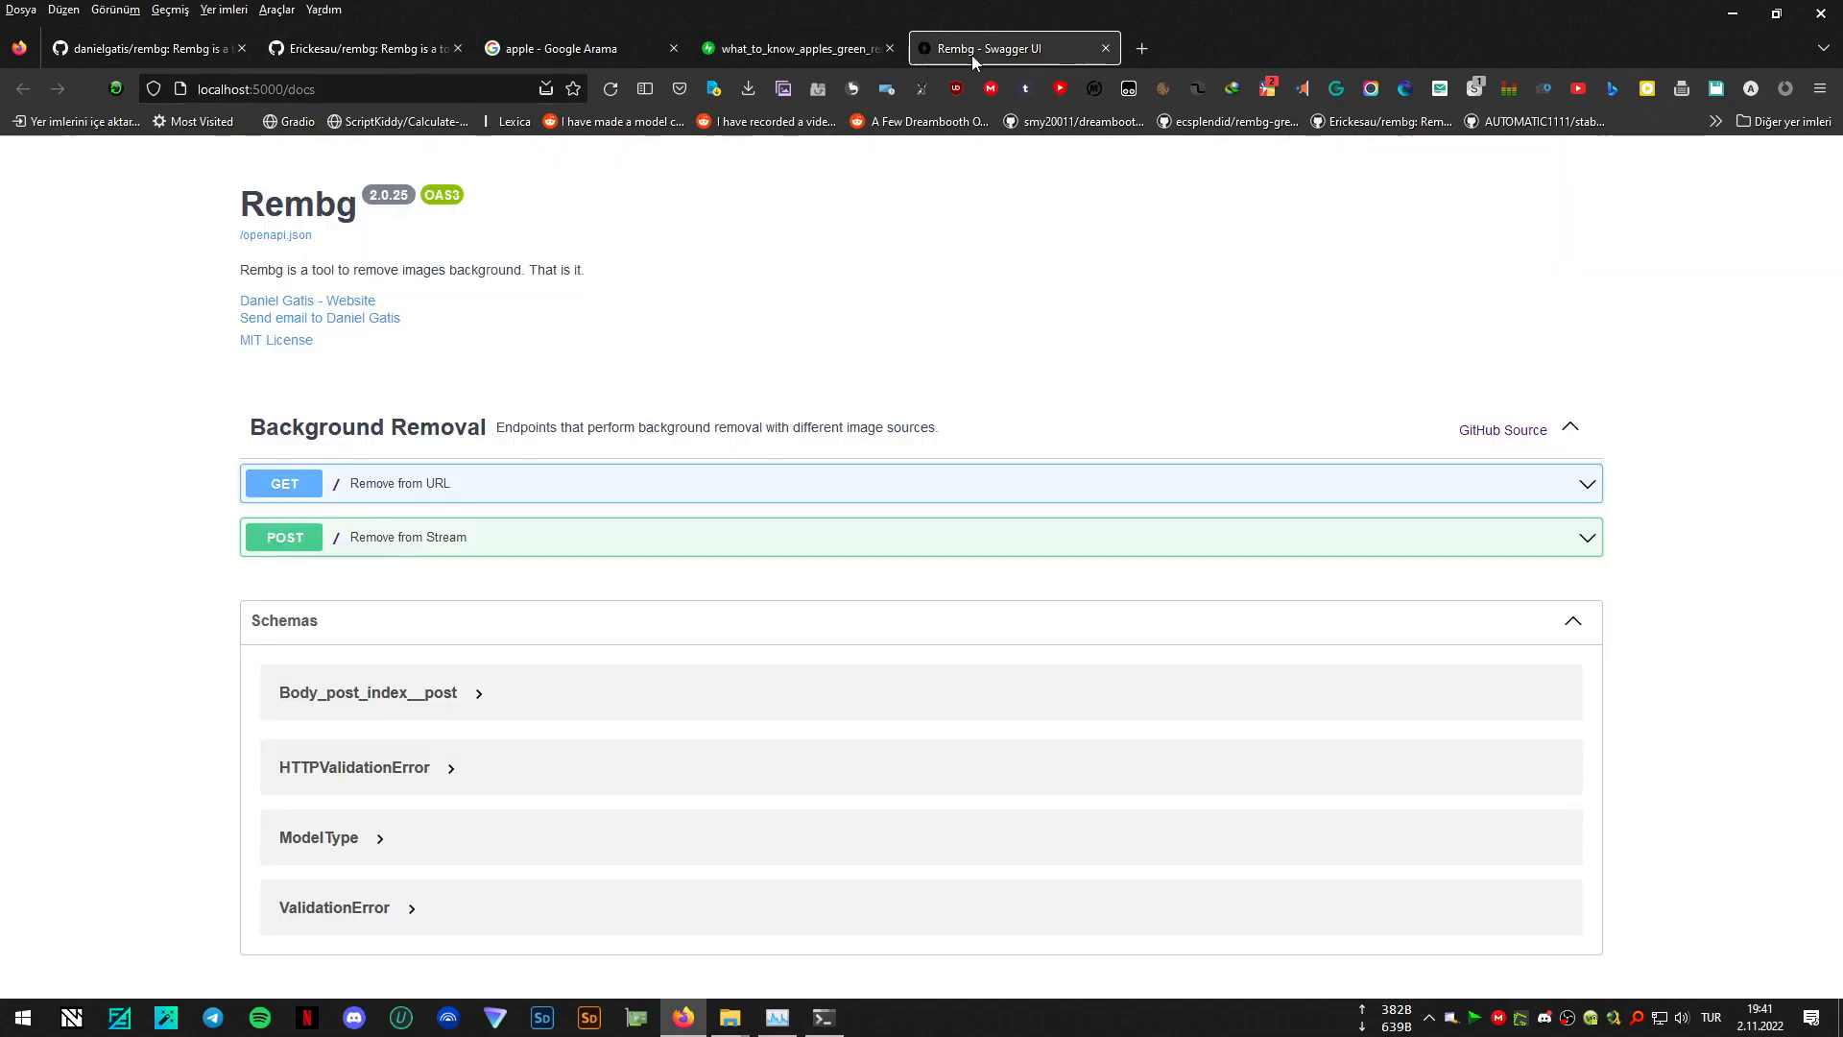
click(1549, 487)
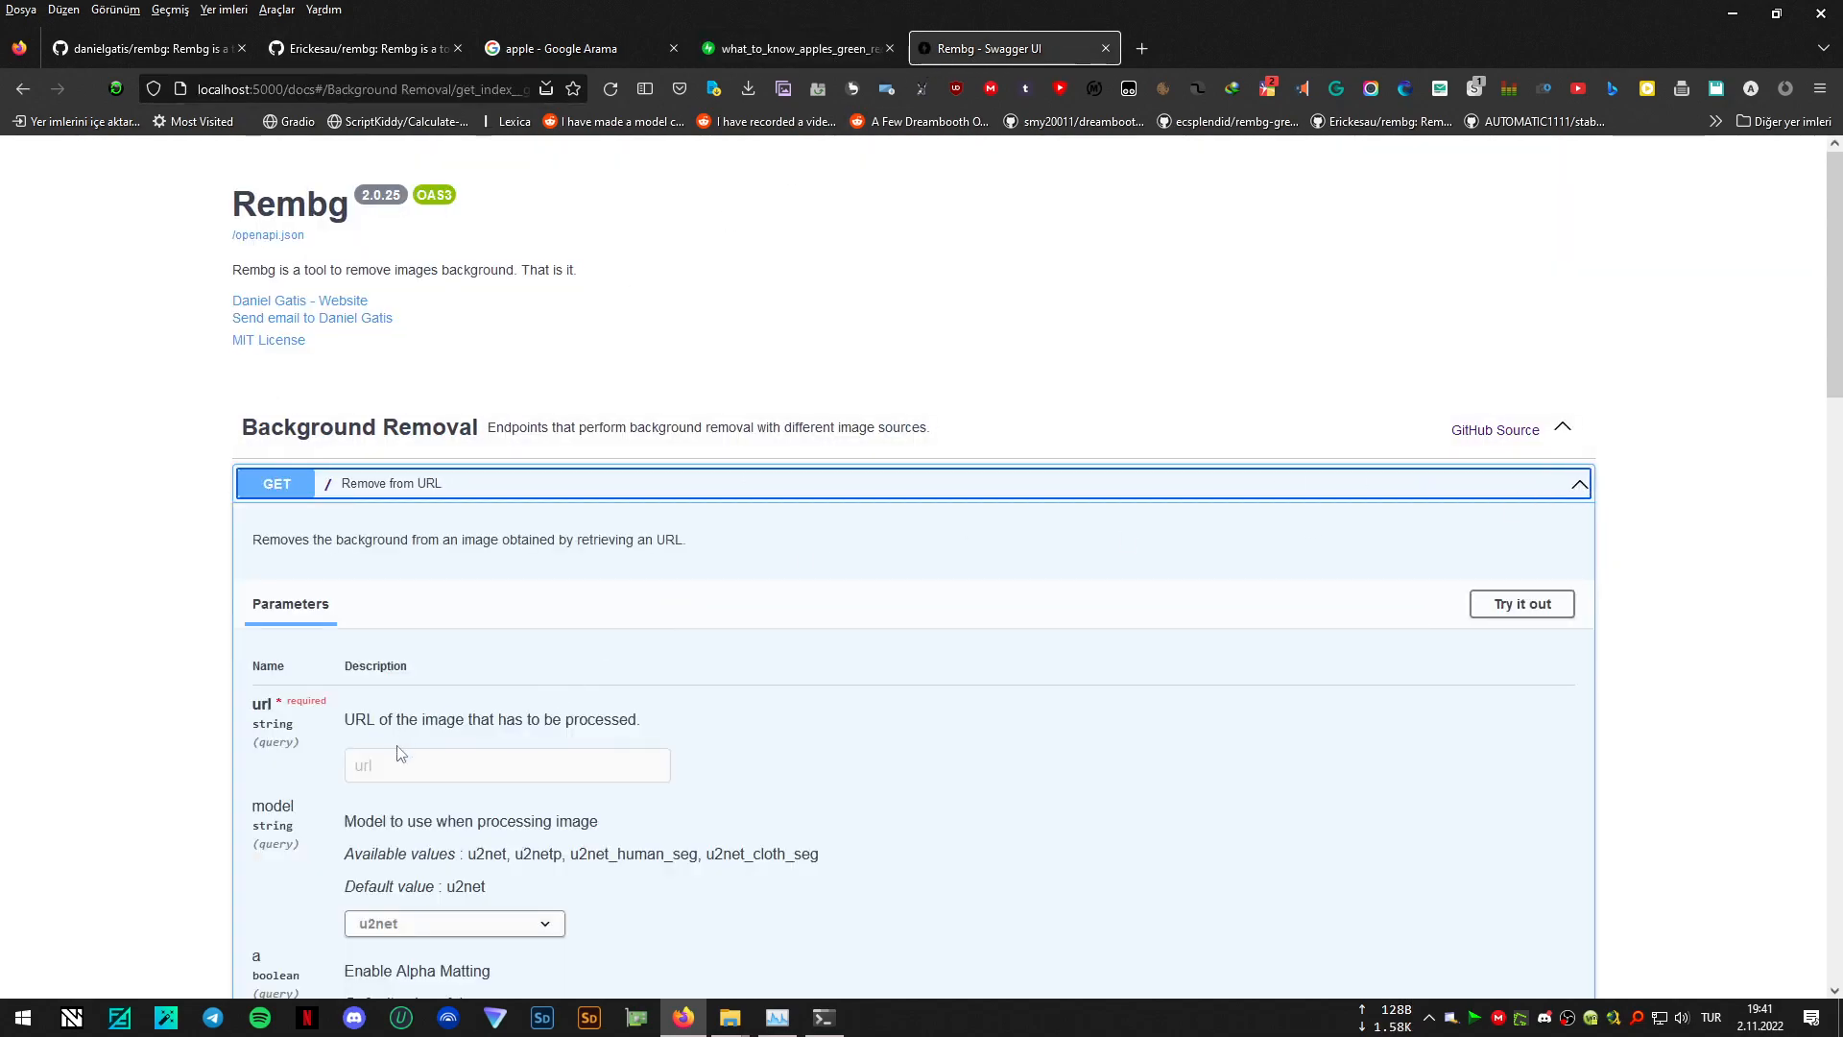
click(1520, 605)
click(546, 776)
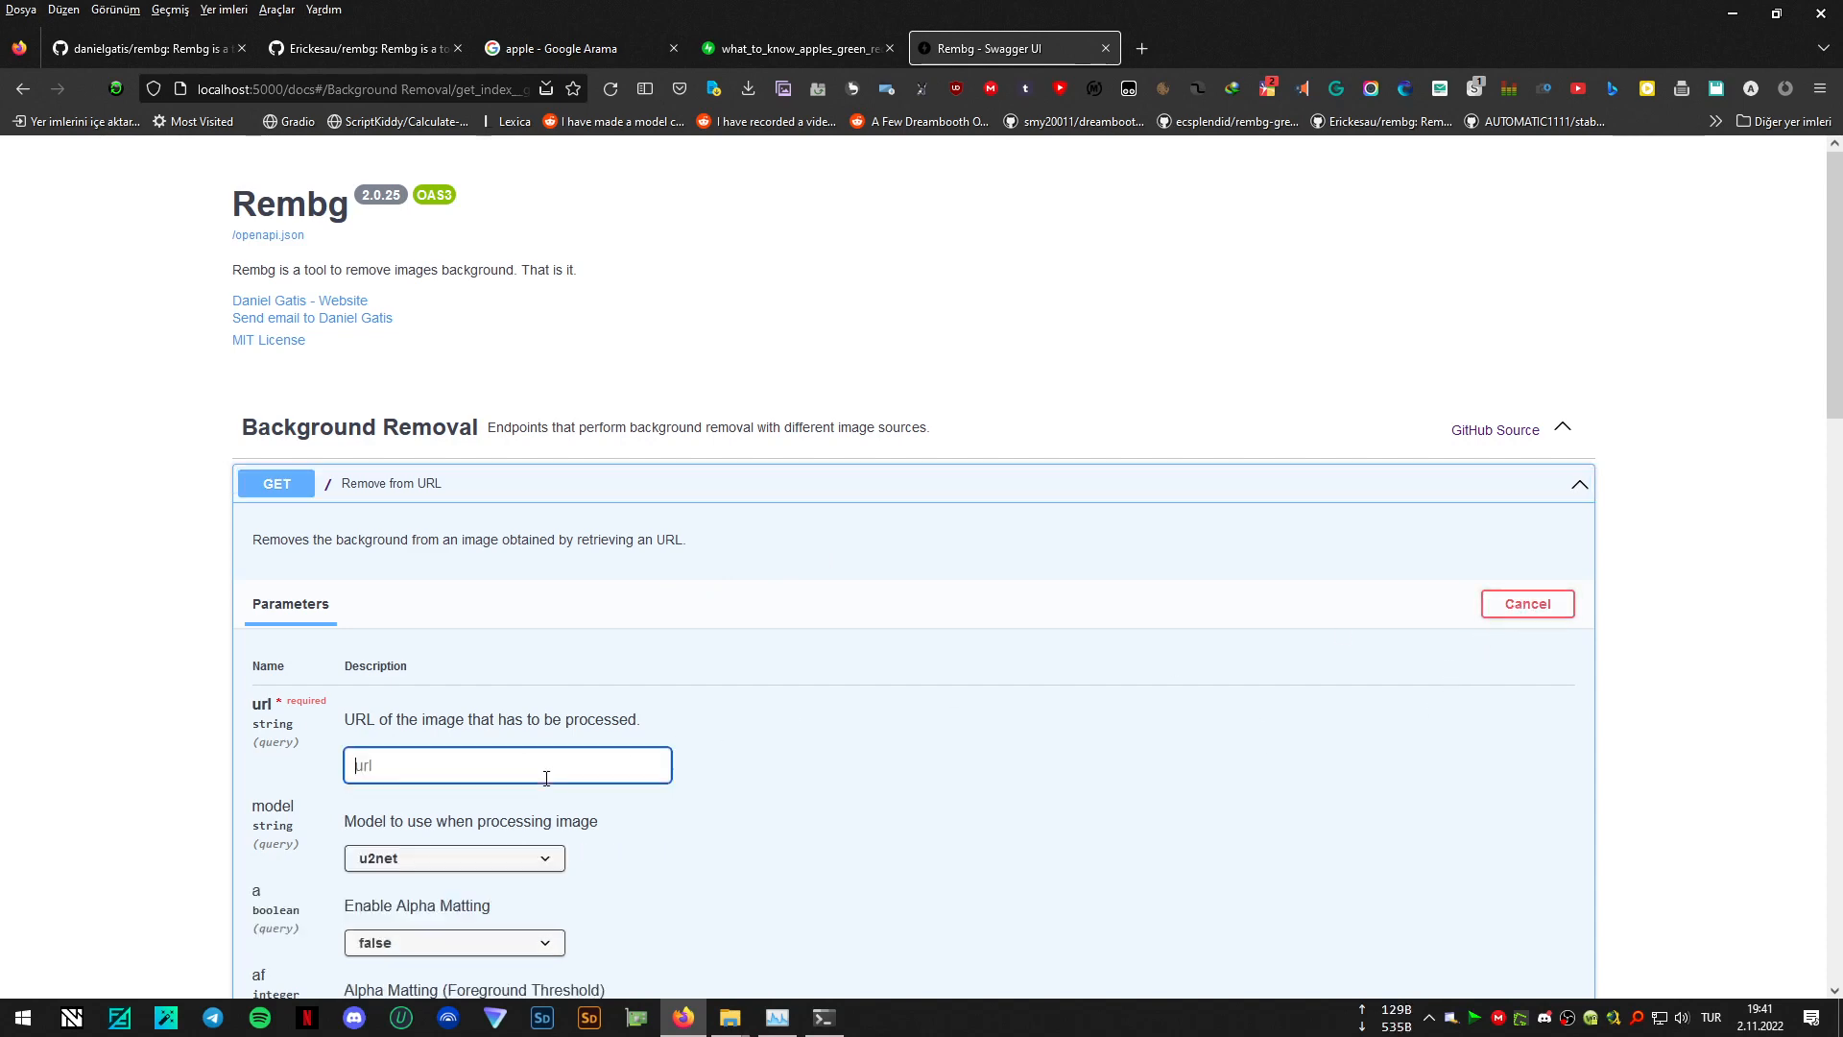
key(ctrl+v)
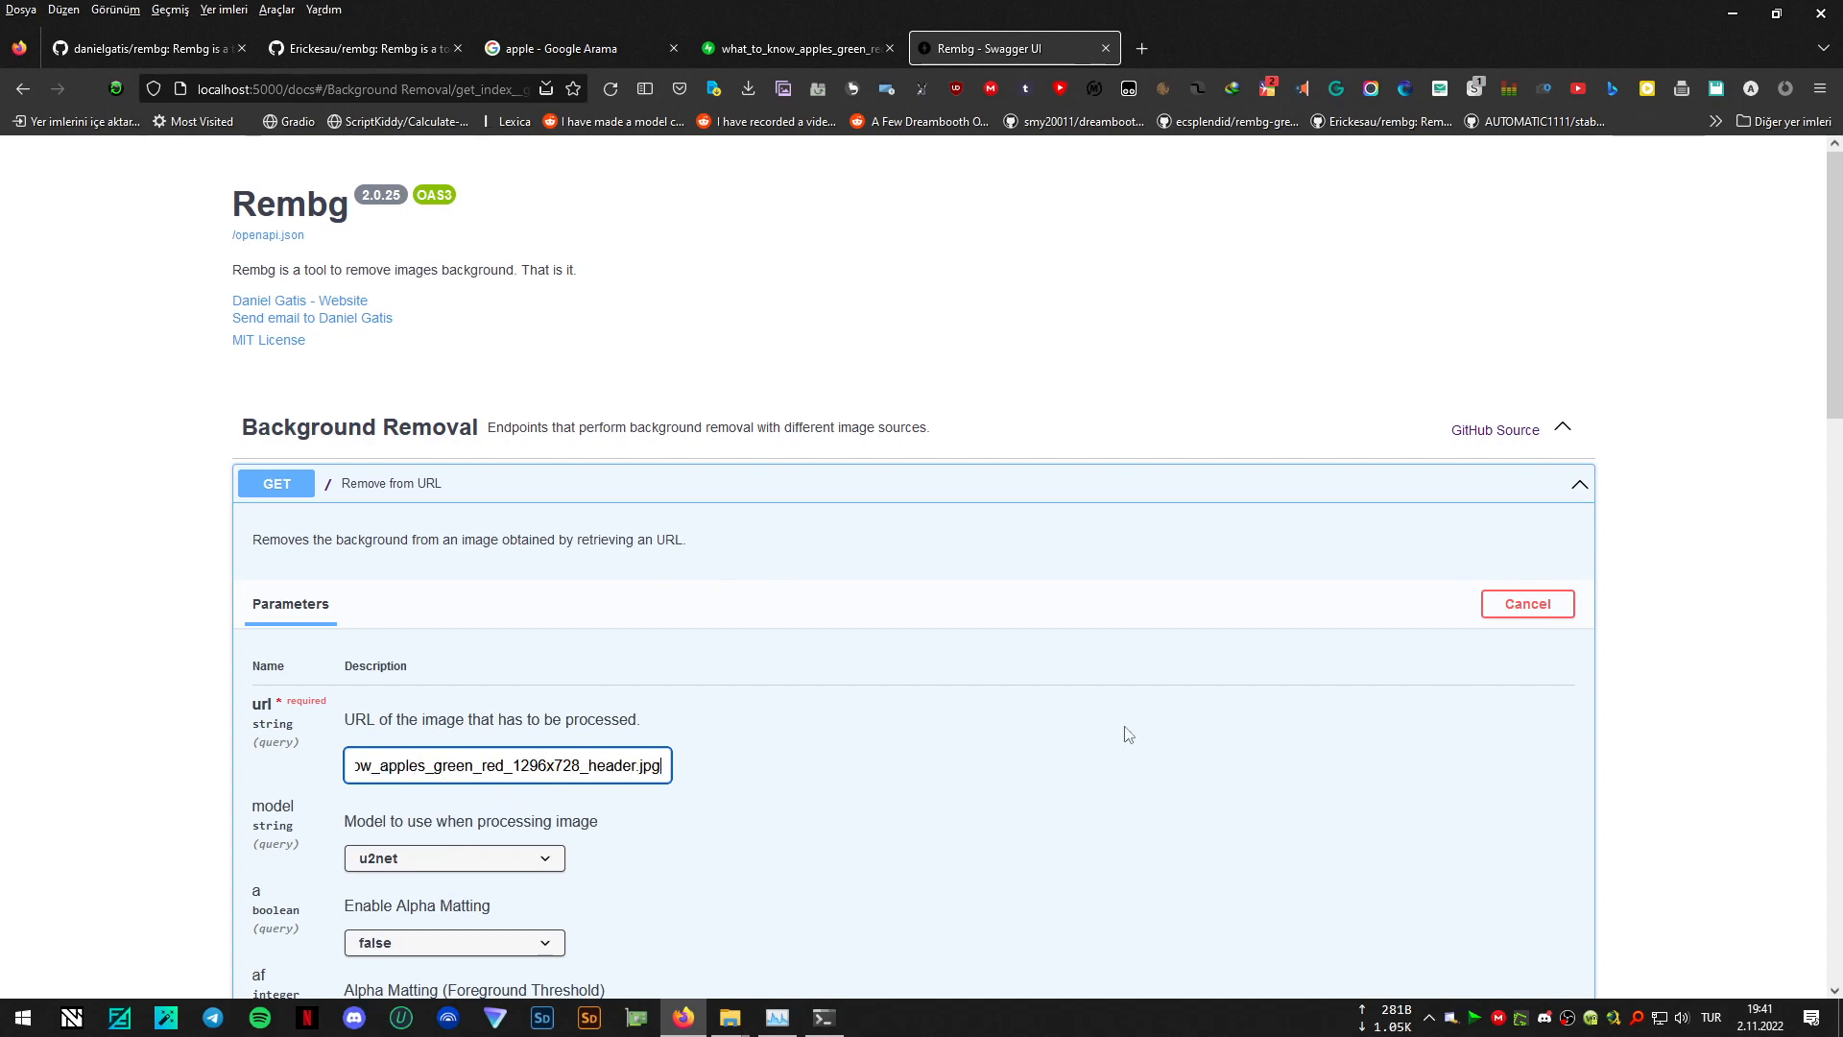
- Choose the u2net model, execute the background removal with alpha matting off, and view the returned image
scroll(1144, 708, down, 4)
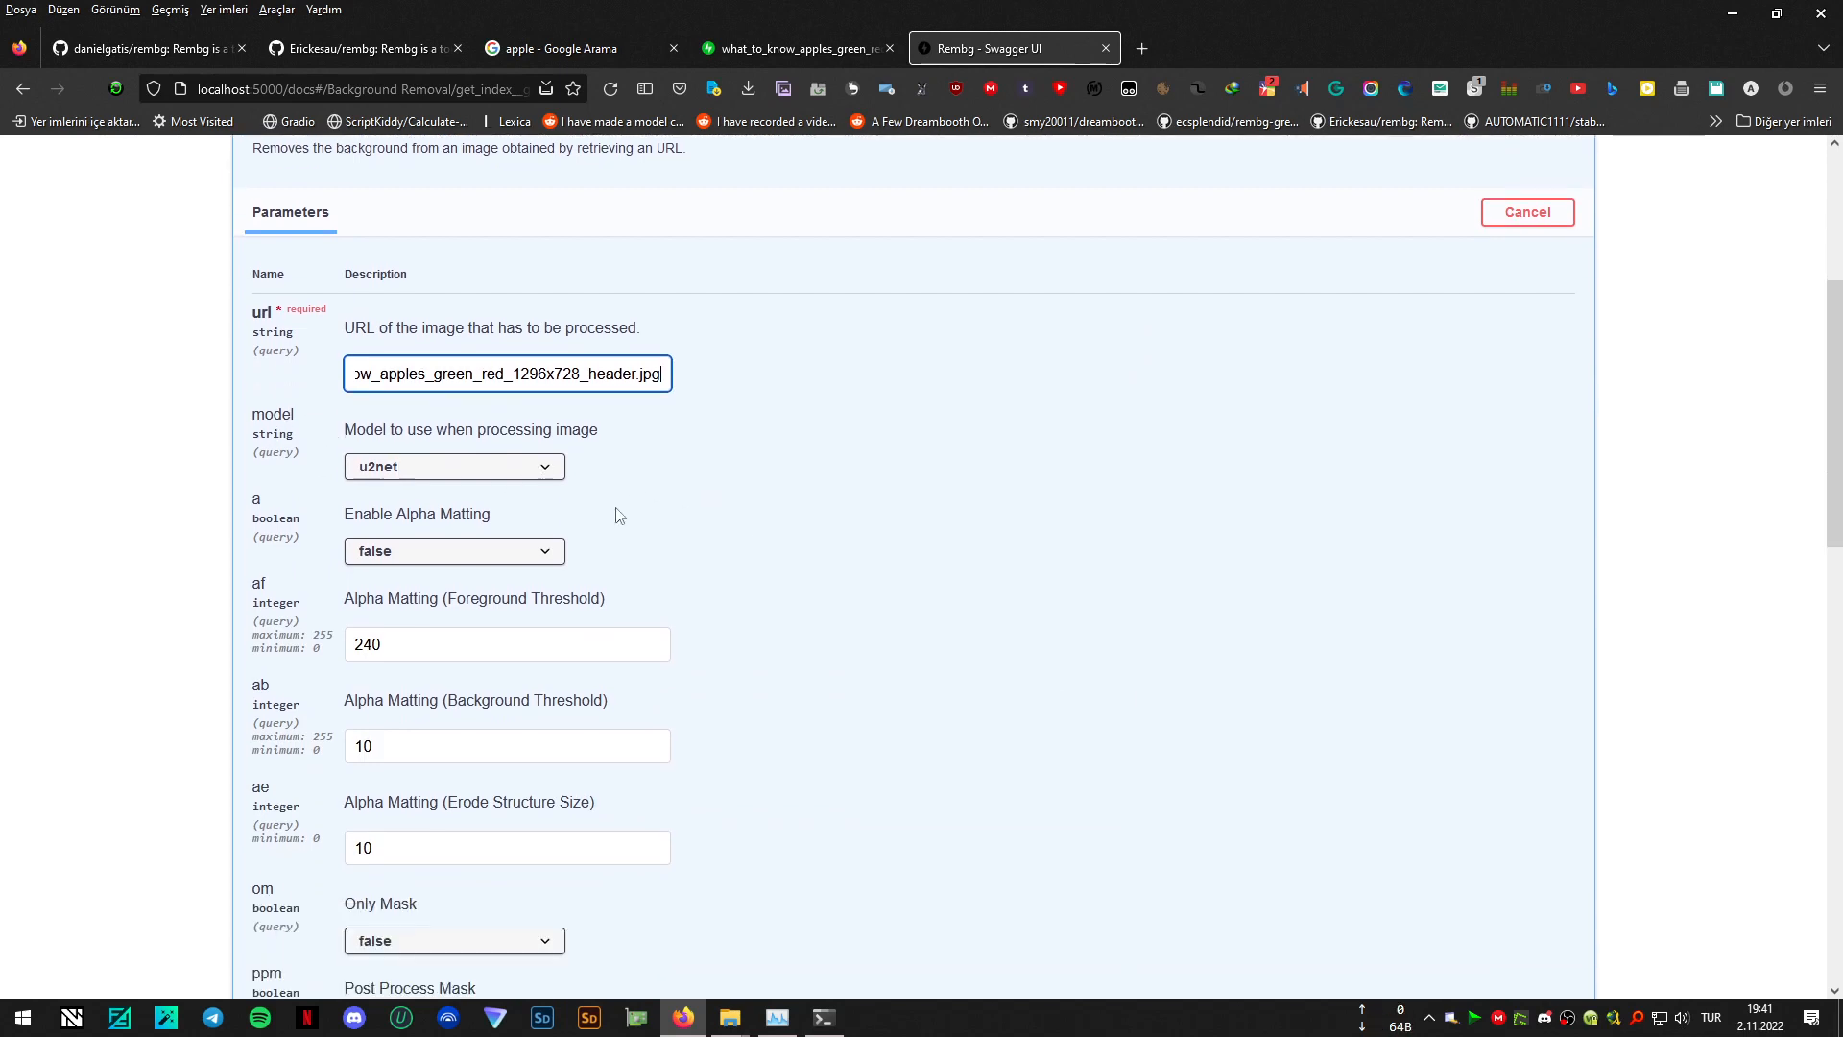
click(549, 467)
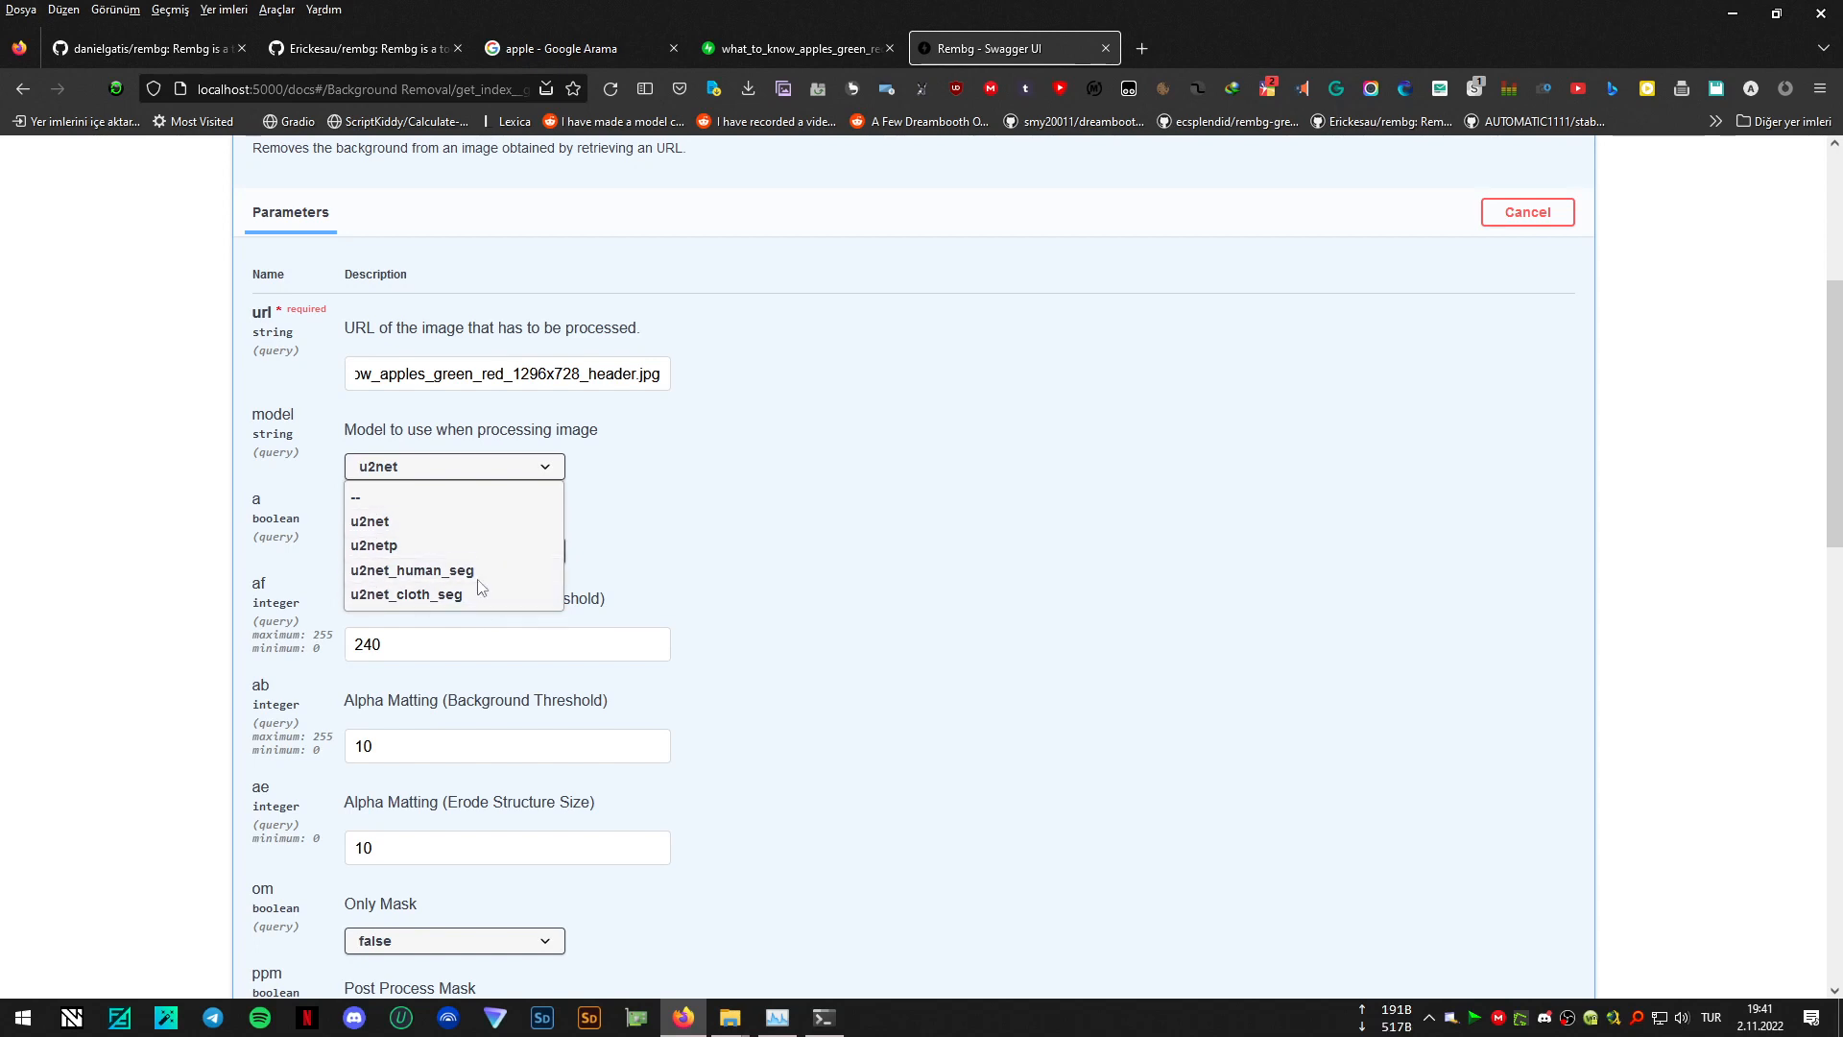
click(432, 522)
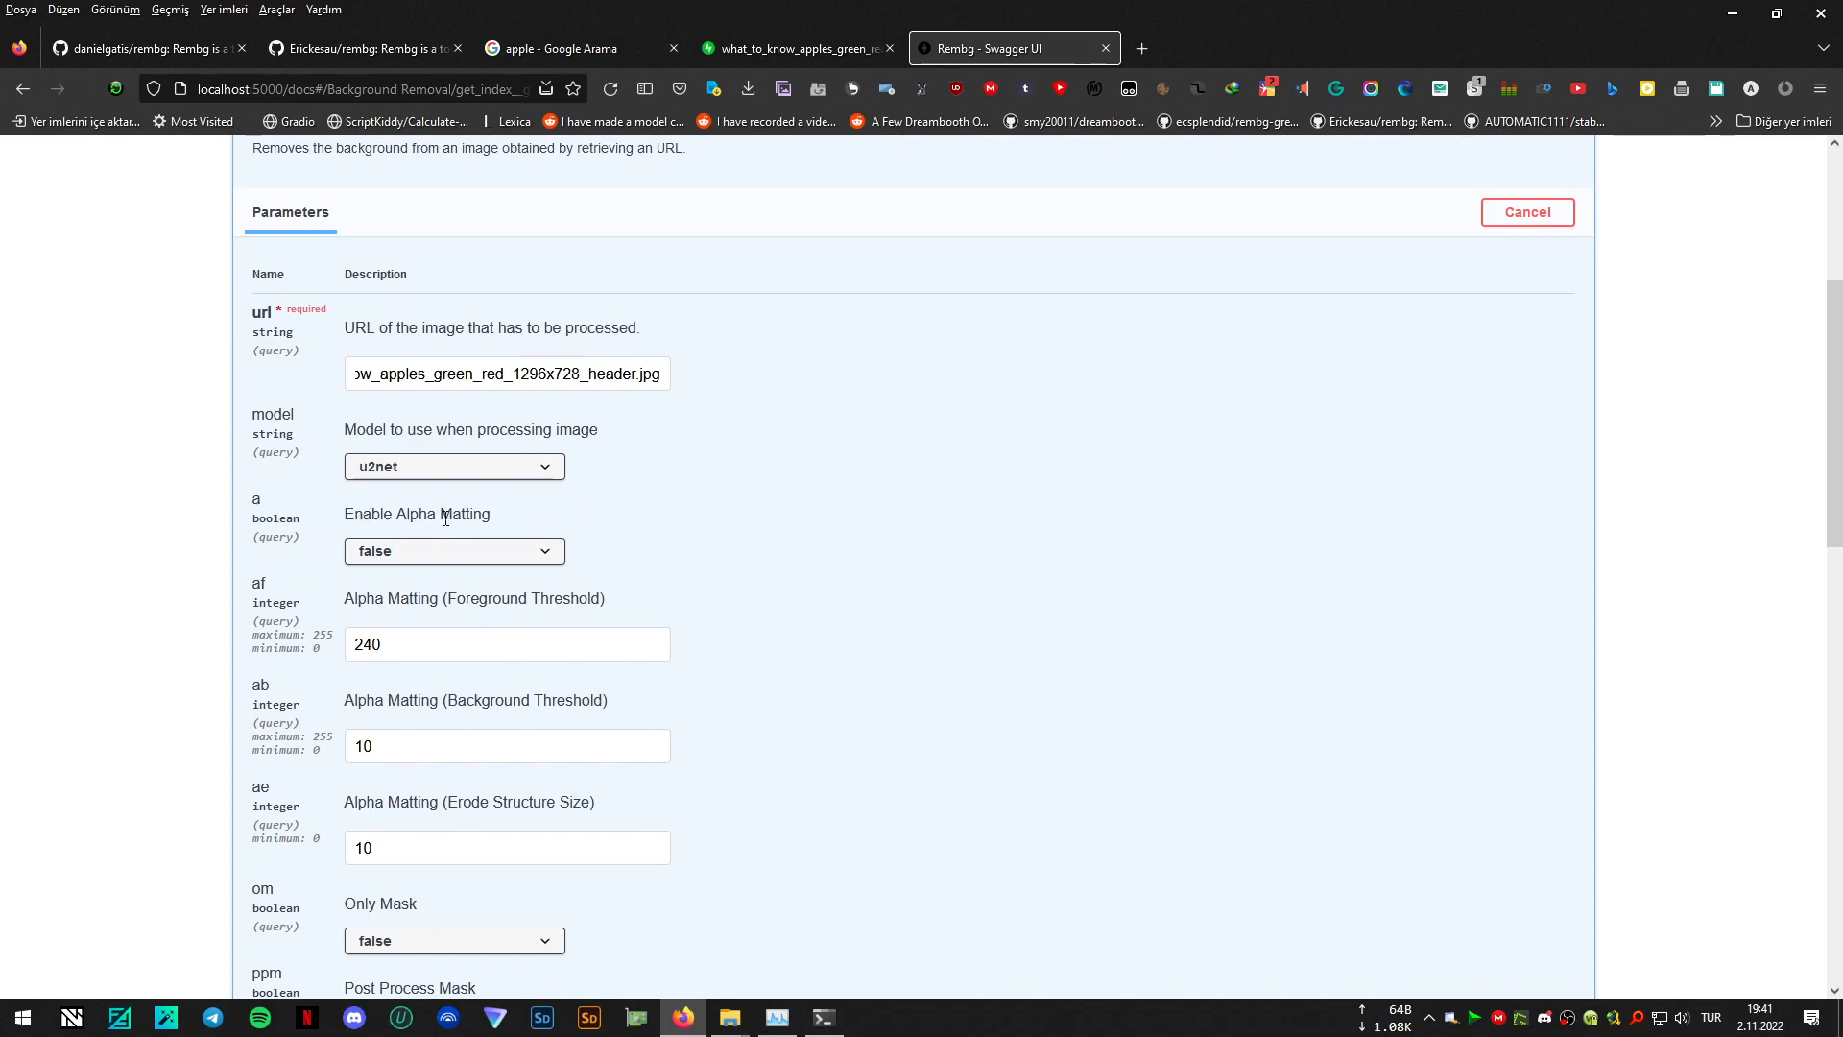
scroll(471, 514, down, 1)
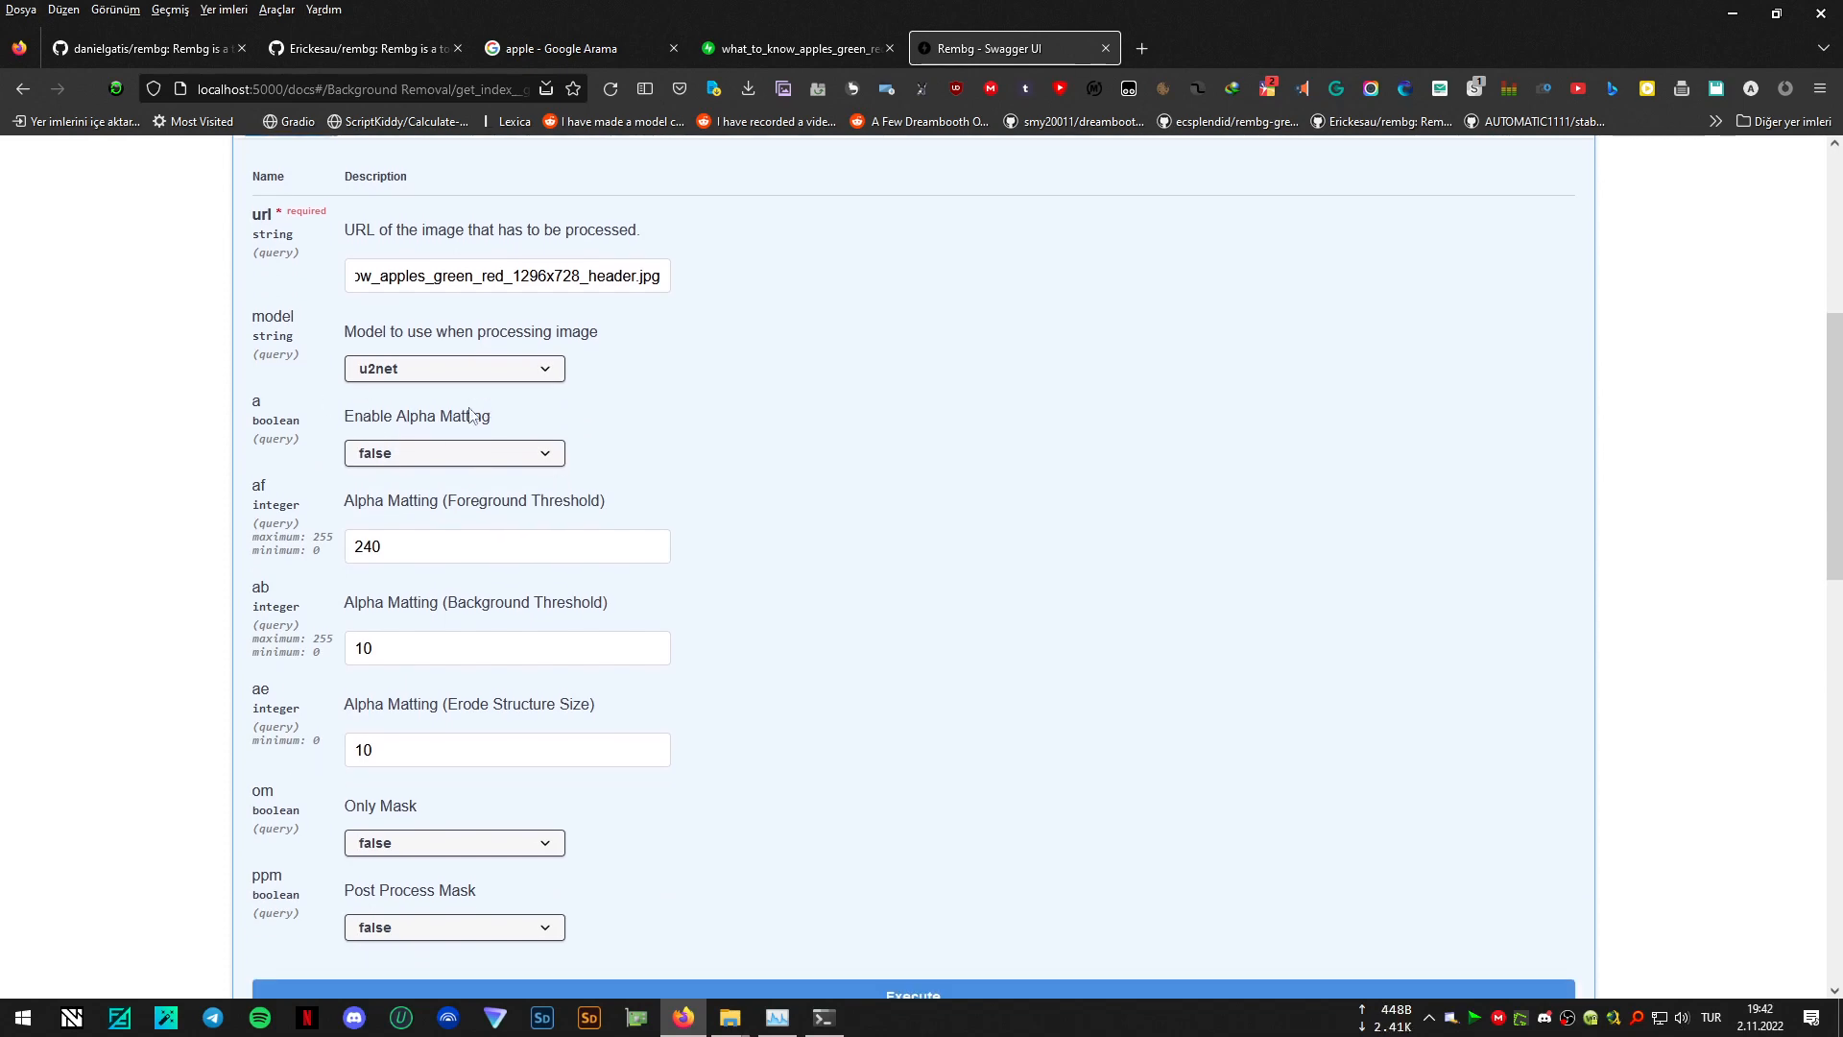
scroll(1325, 537, up, 4)
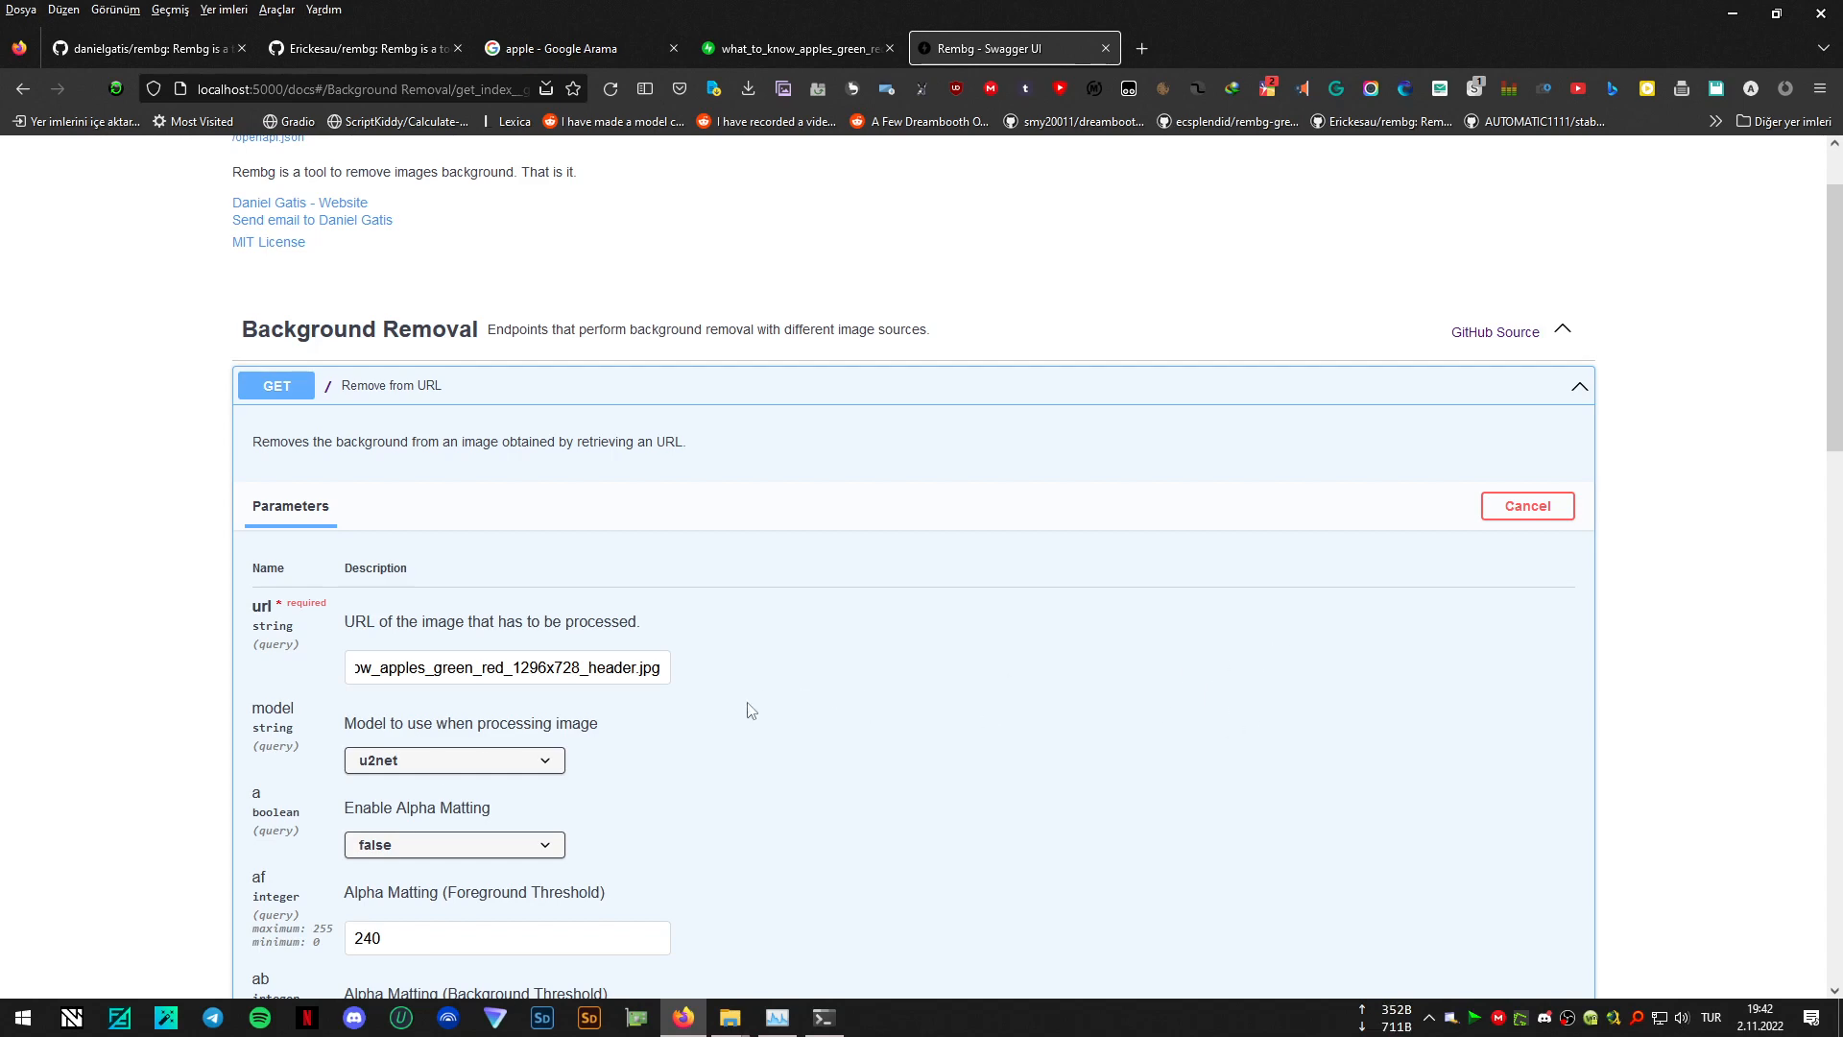
scroll(764, 712, down, 1)
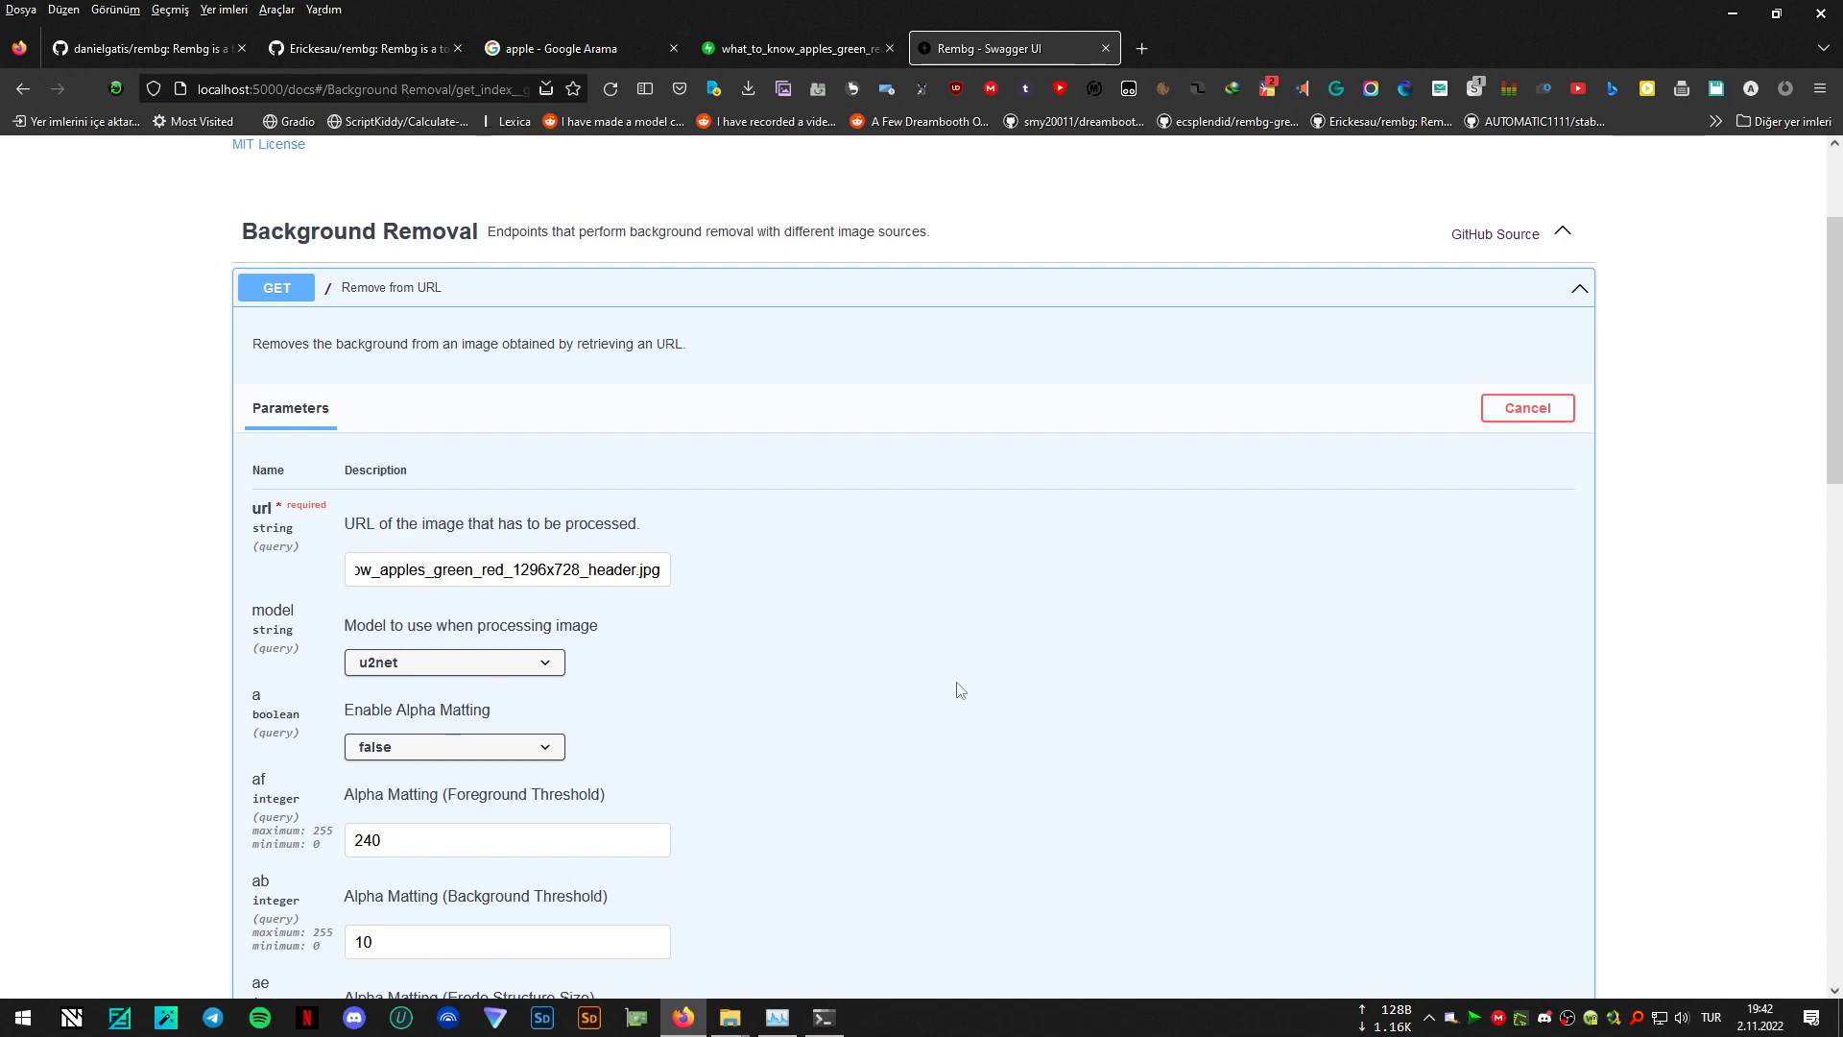
scroll(711, 615, down, 2)
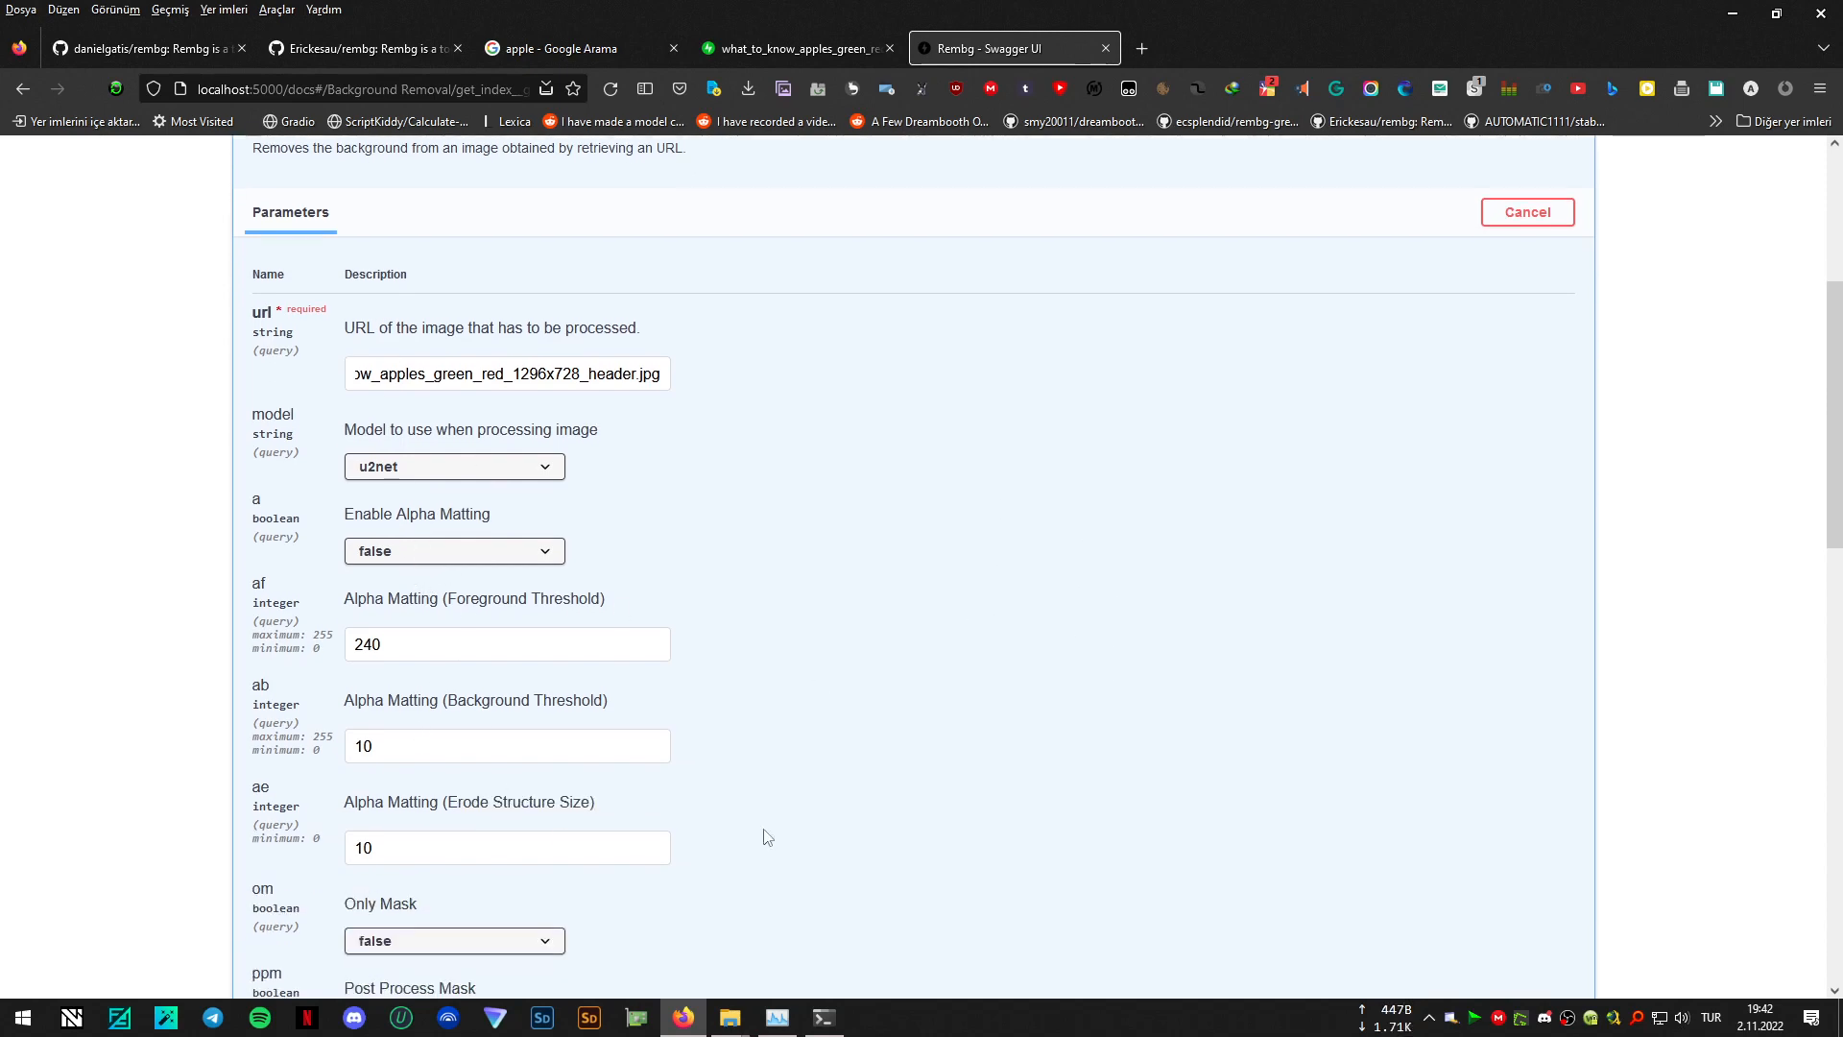
scroll(768, 837, down, 3)
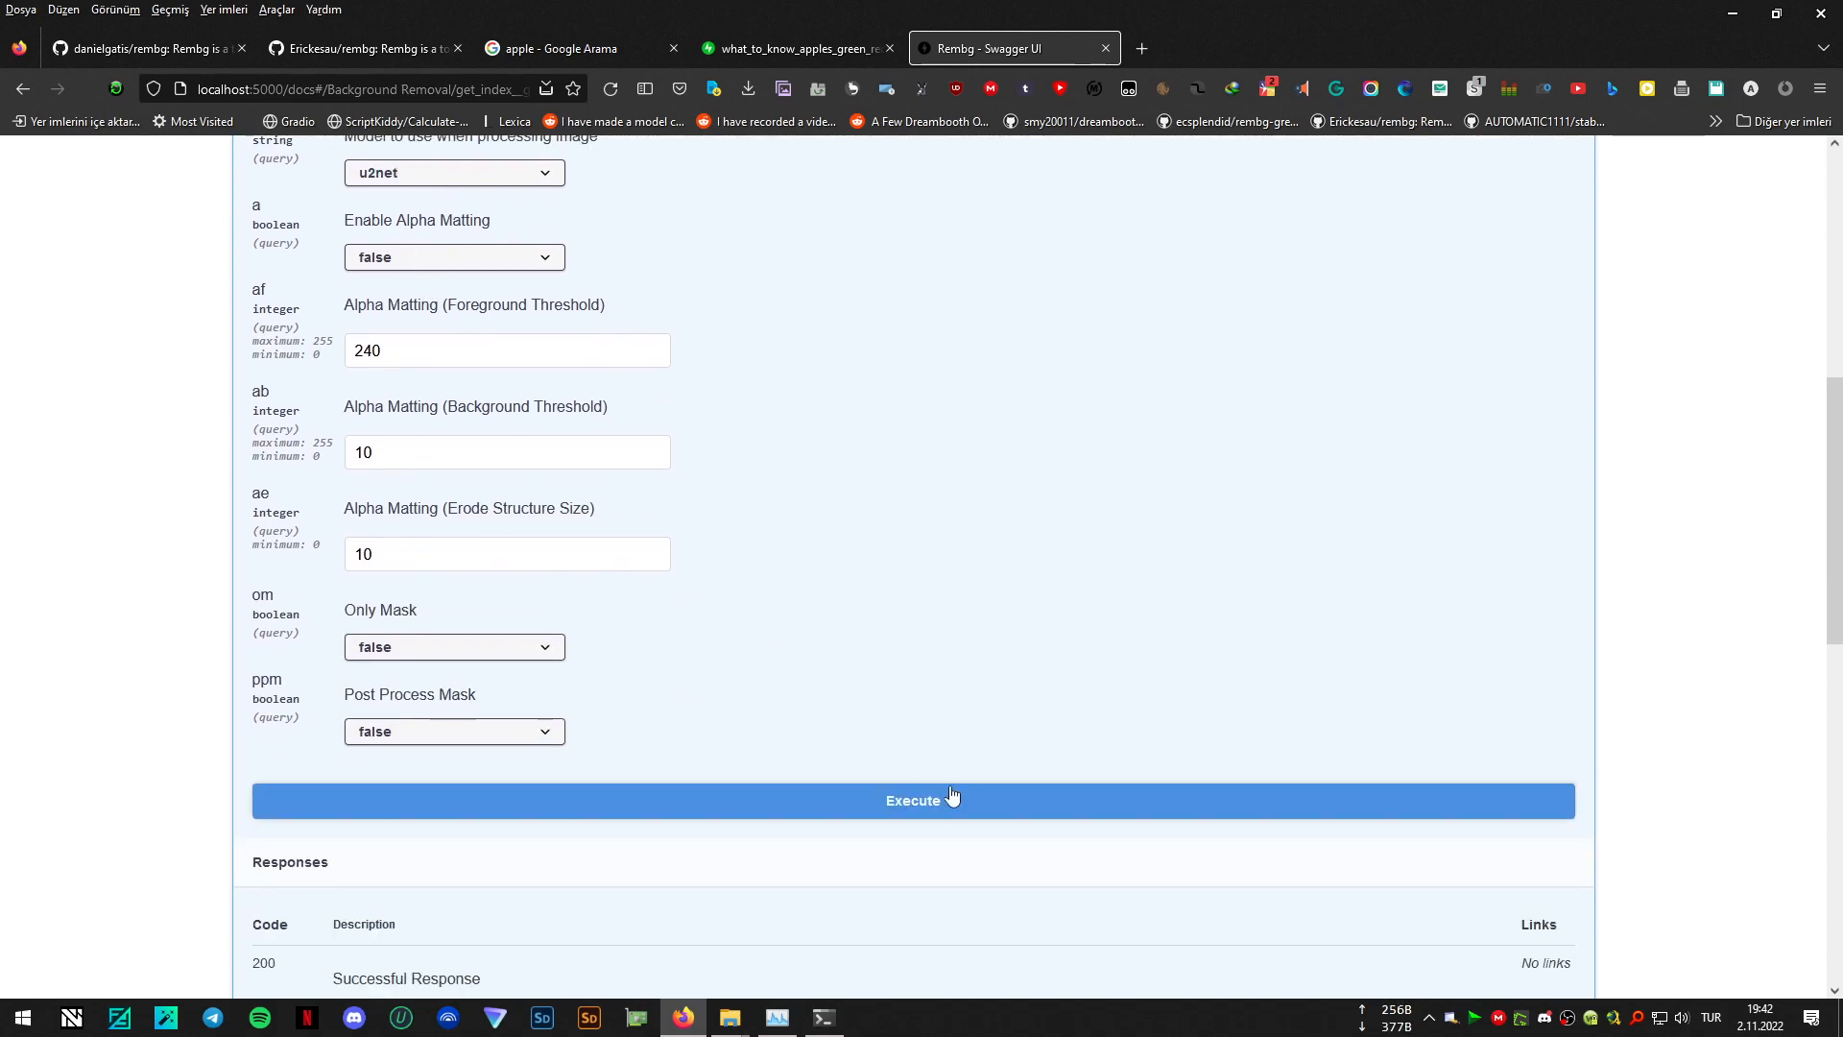
click(940, 806)
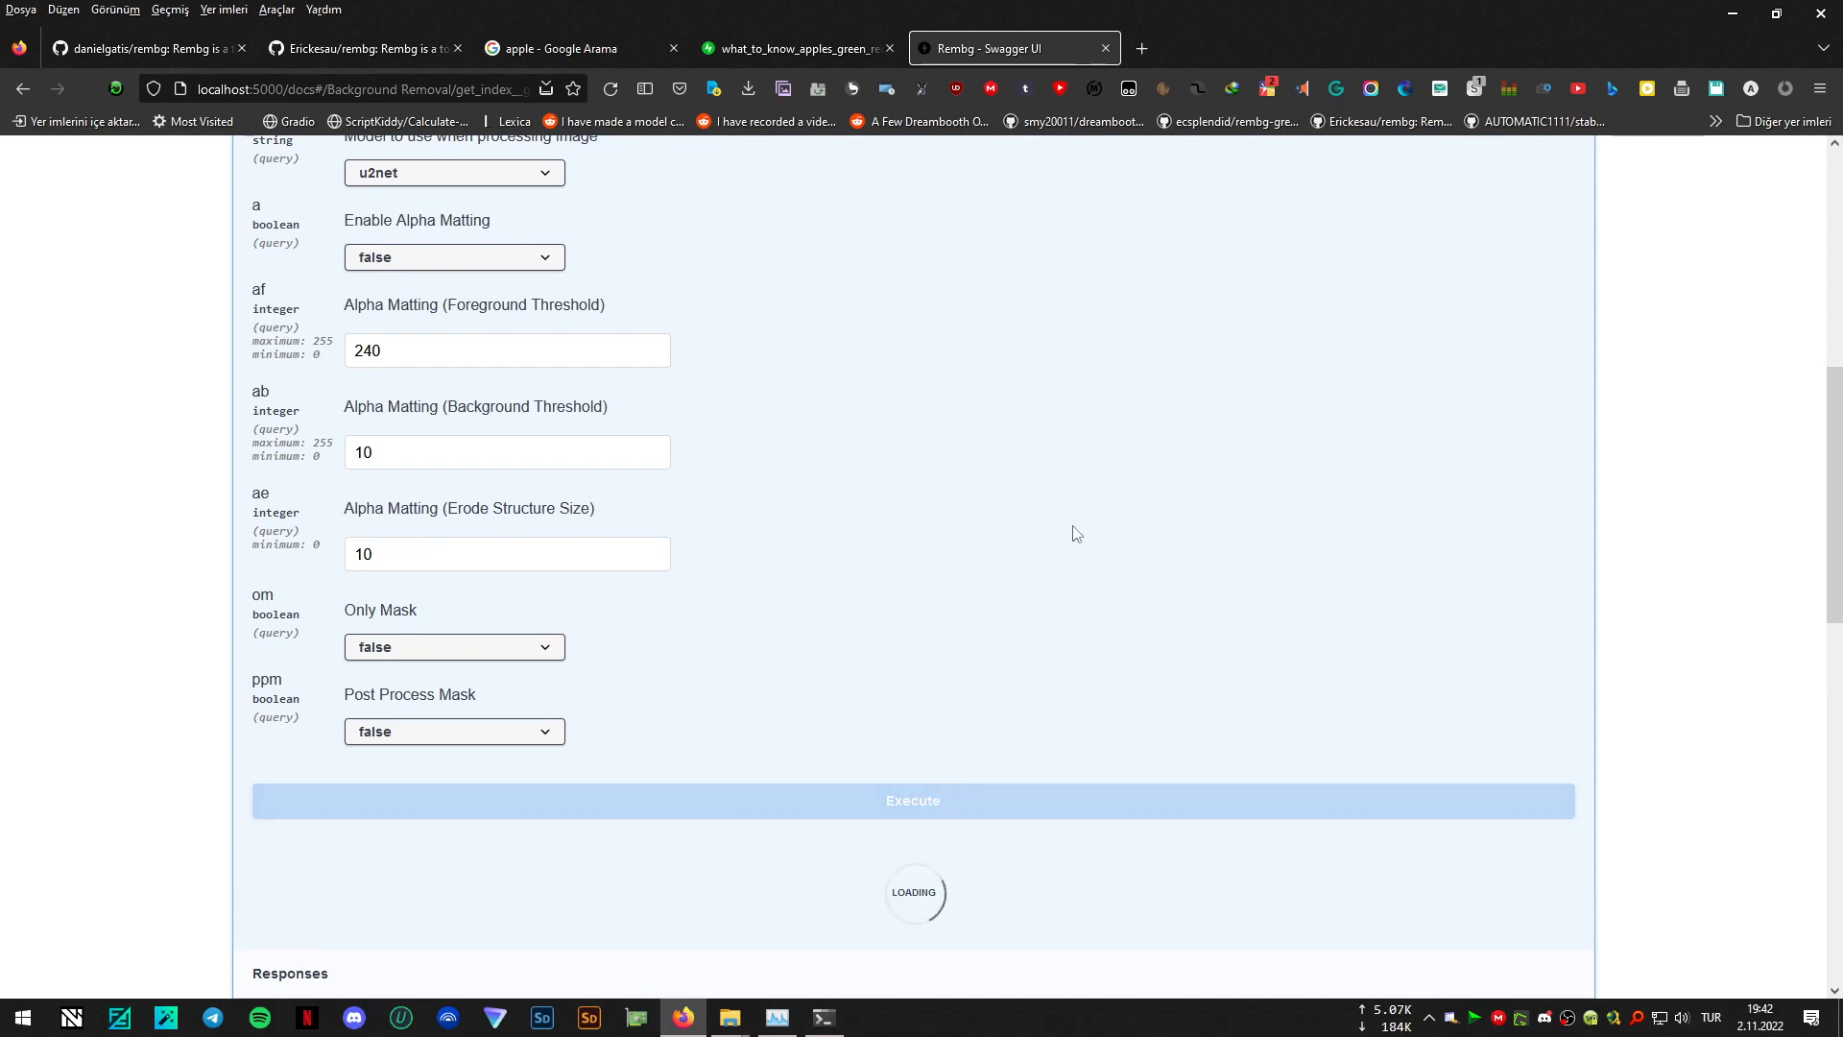
scroll(1075, 538, down, 3)
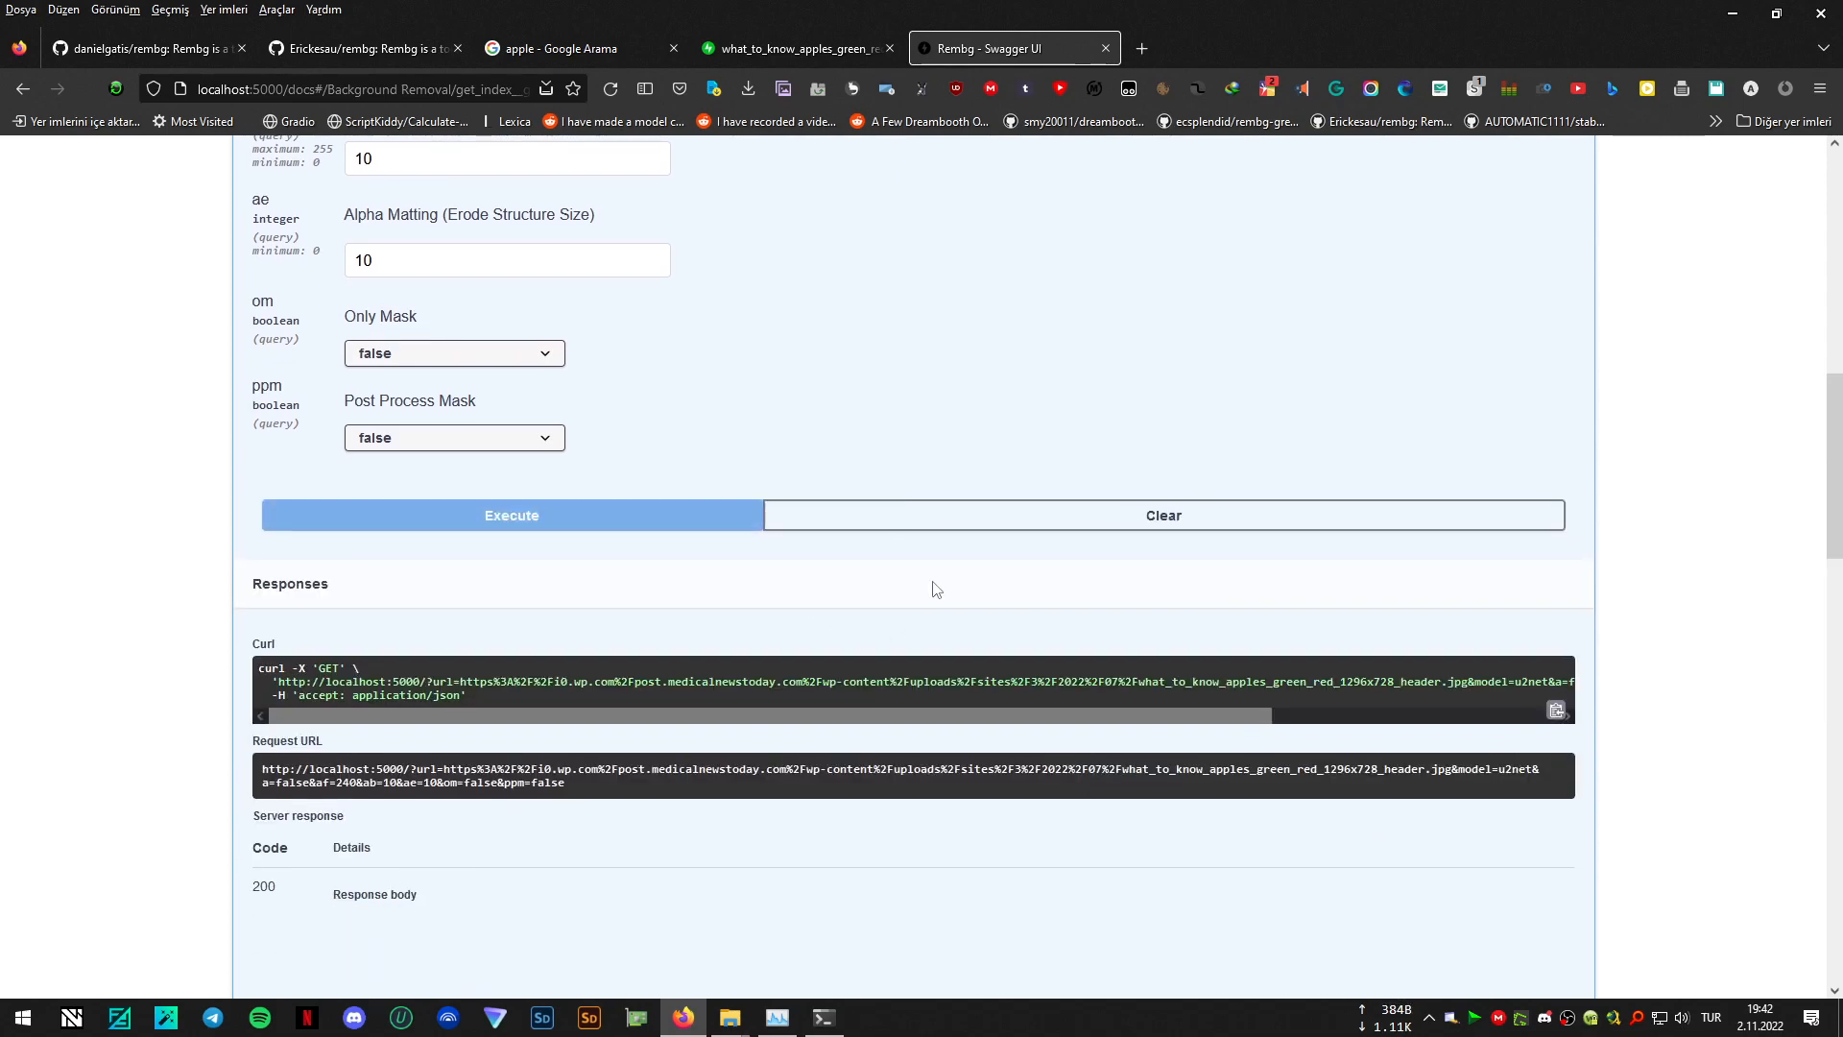
scroll(1479, 543, down, 7)
scroll(1479, 545, down, 1)
scroll(1263, 635, up, 2)
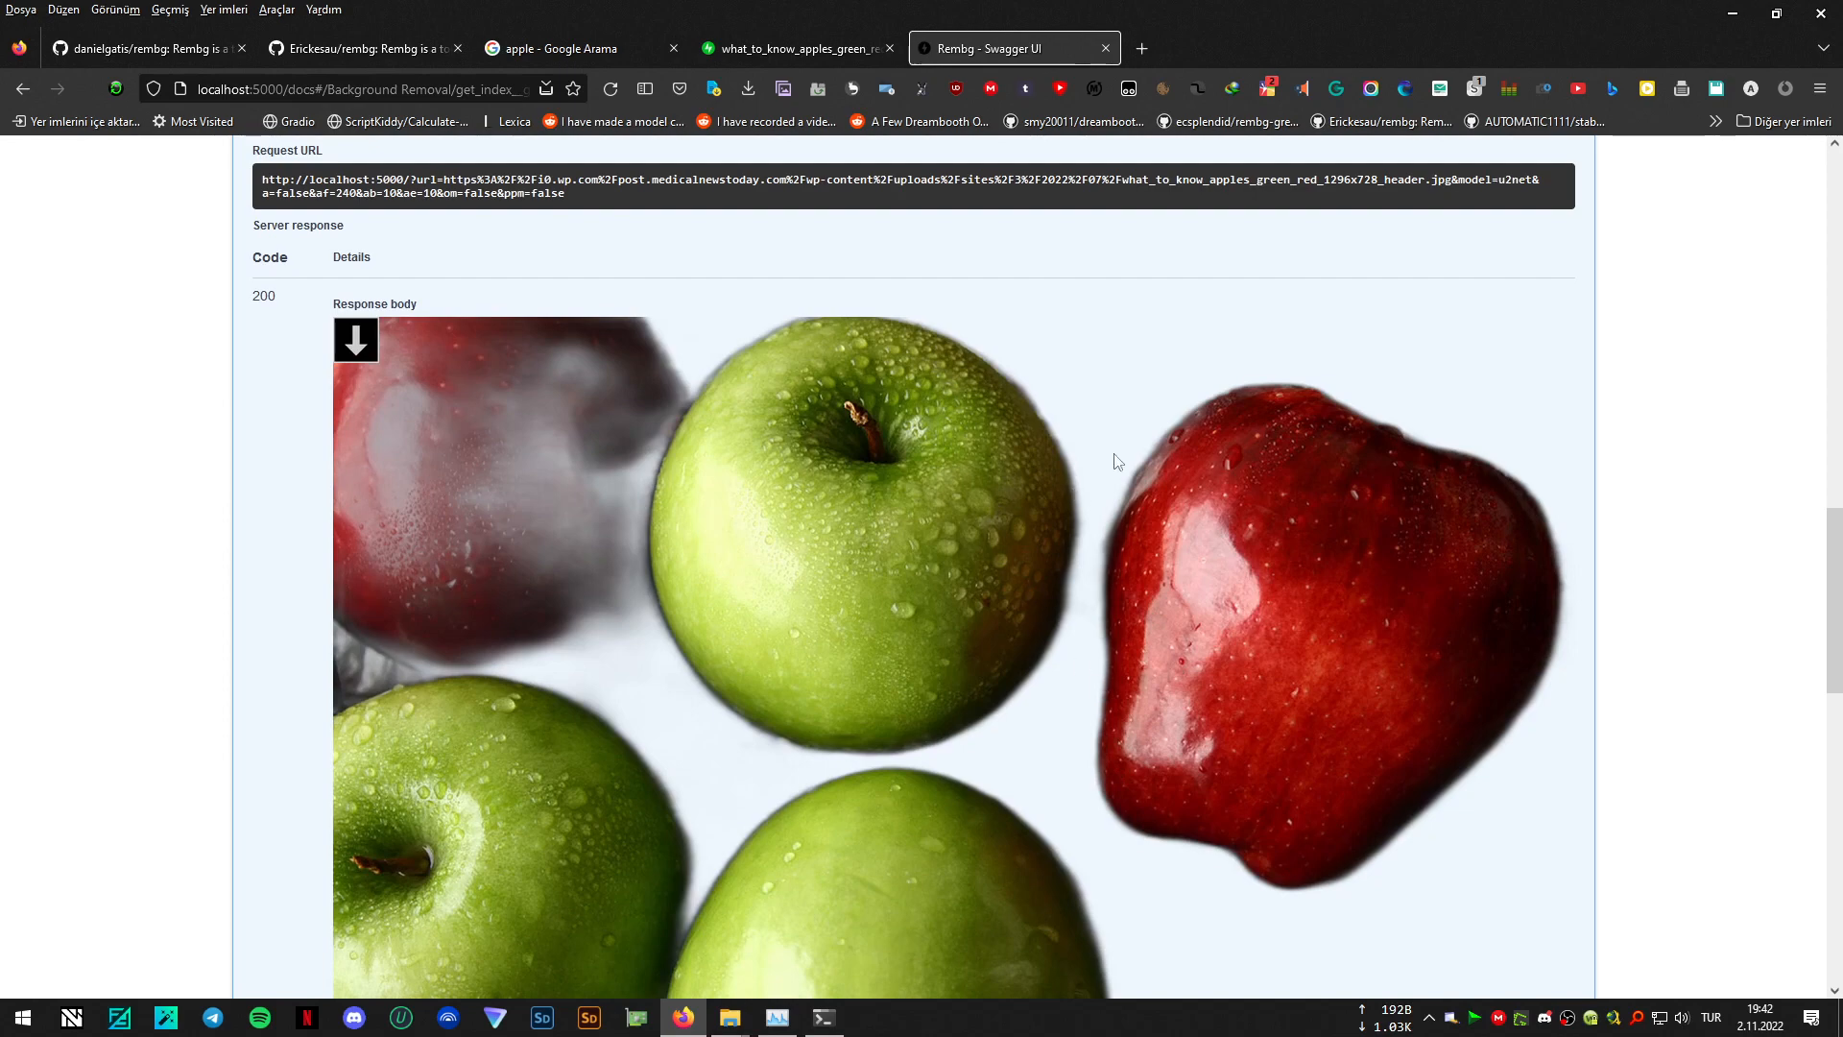
- Set Post Process Mask to true and execute the background removal again
scroll(492, 455, up, 6)
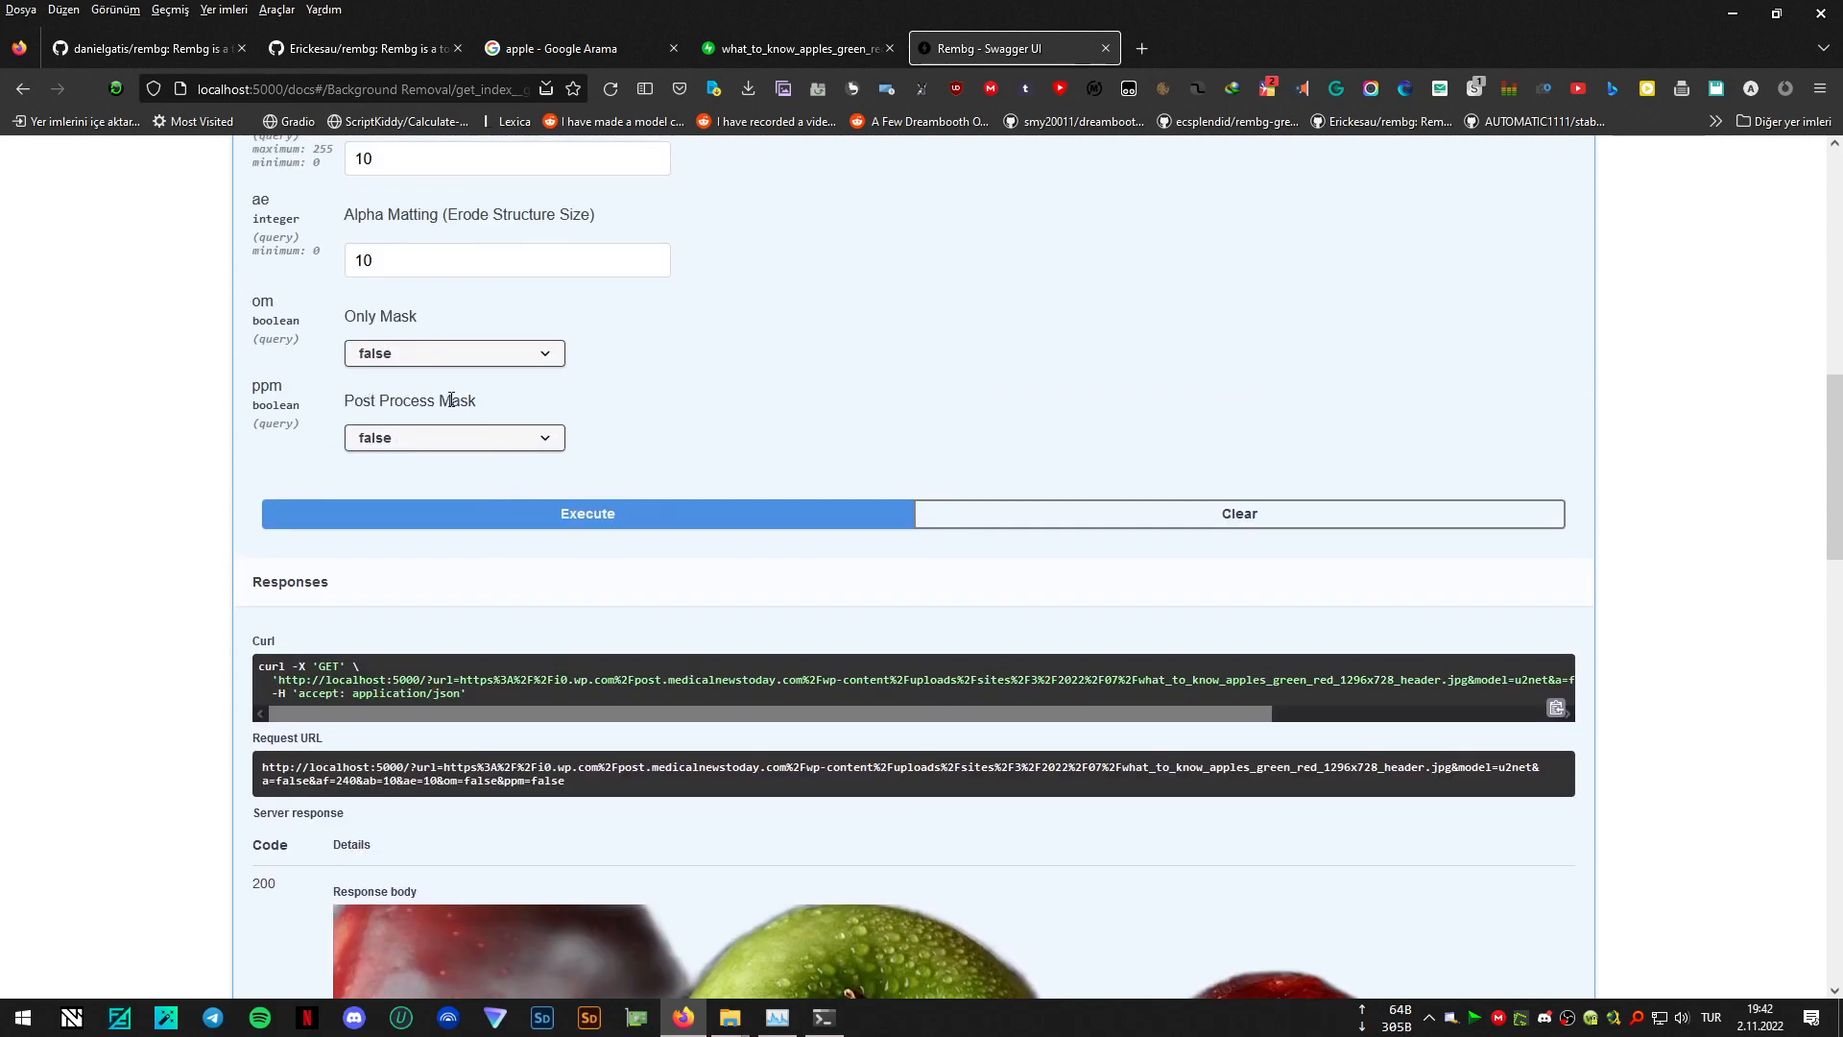
click(494, 438)
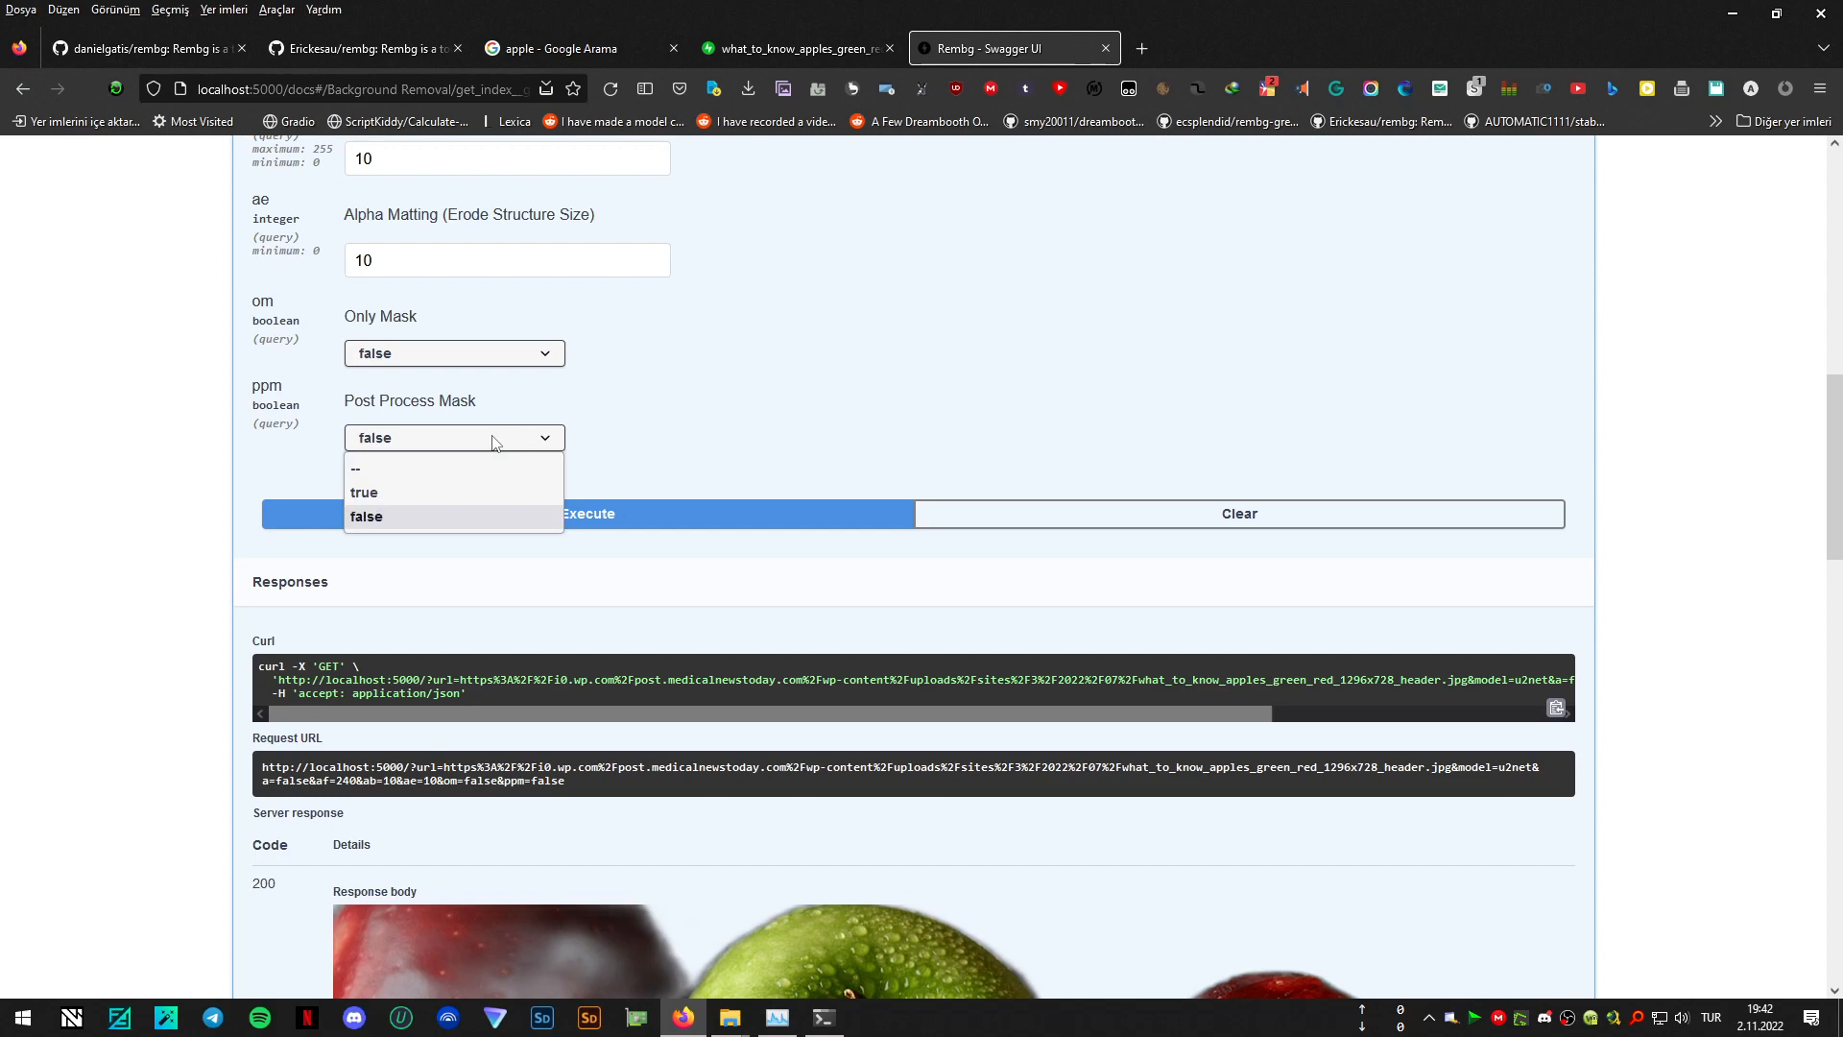
click(417, 491)
scroll(1222, 341, down, 5)
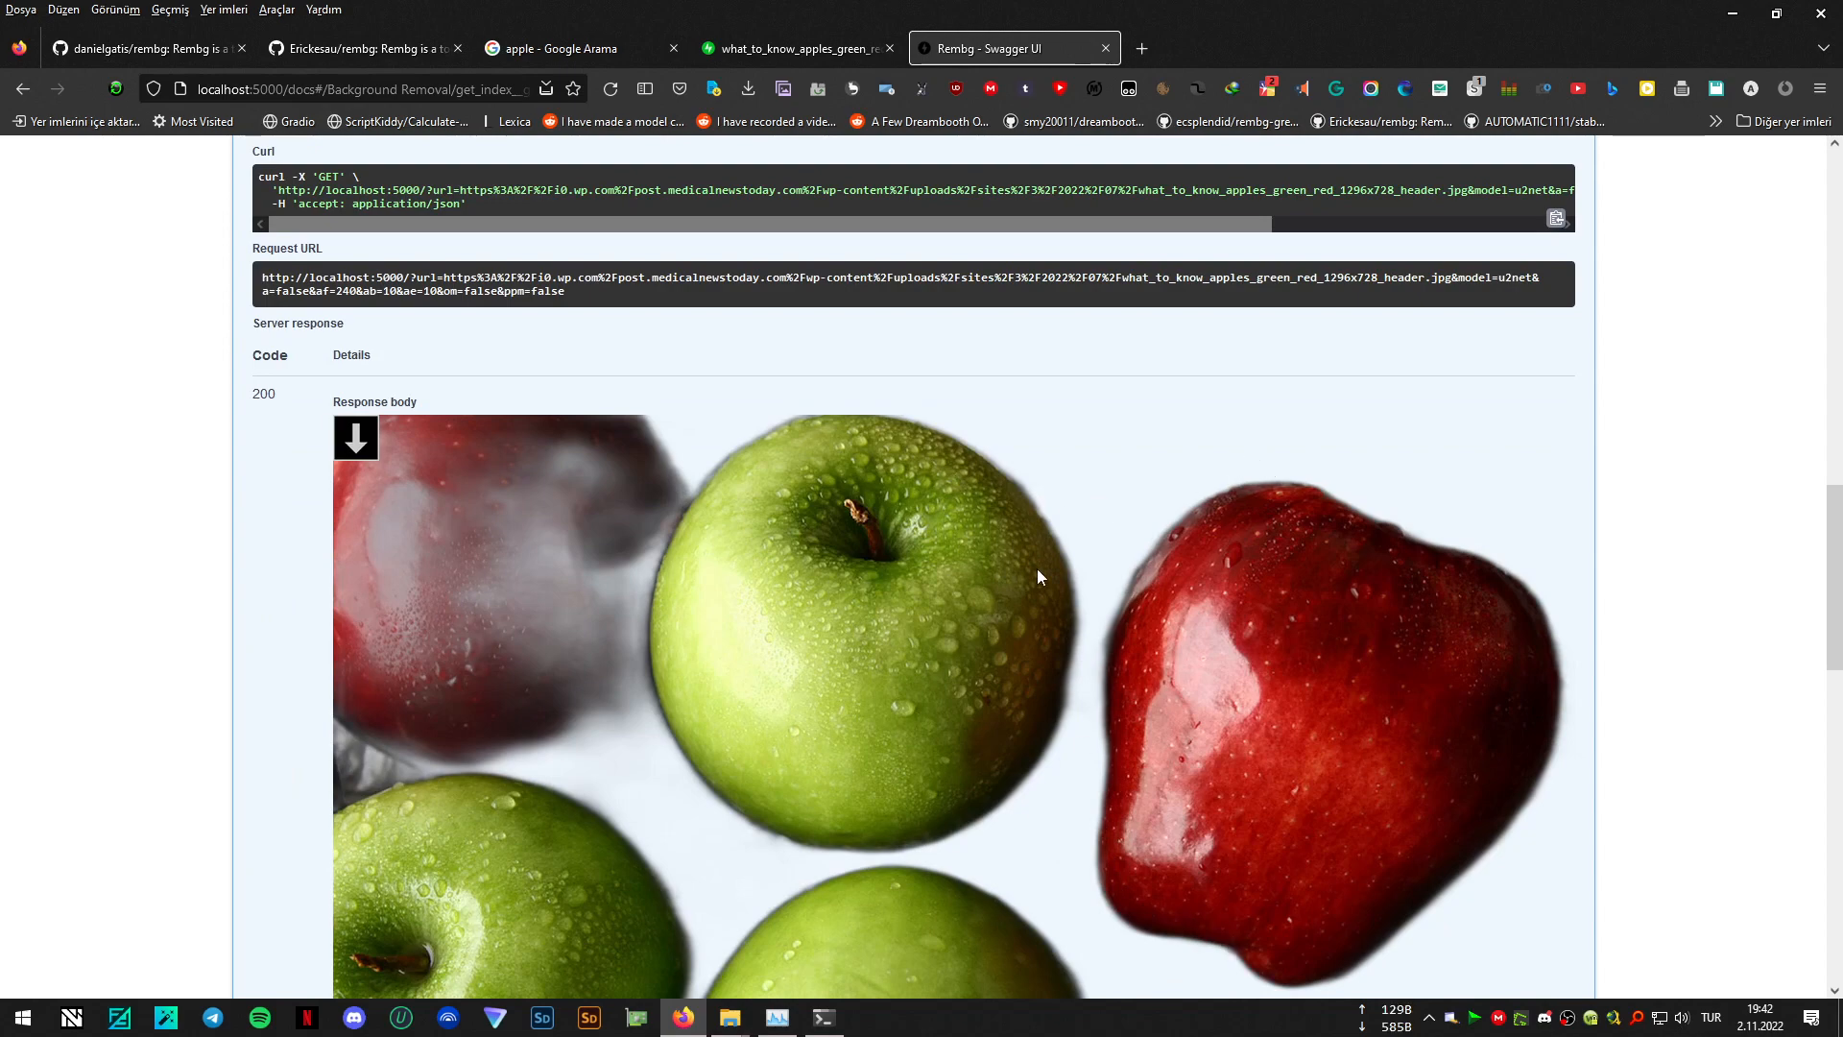
scroll(1169, 527, up, 4)
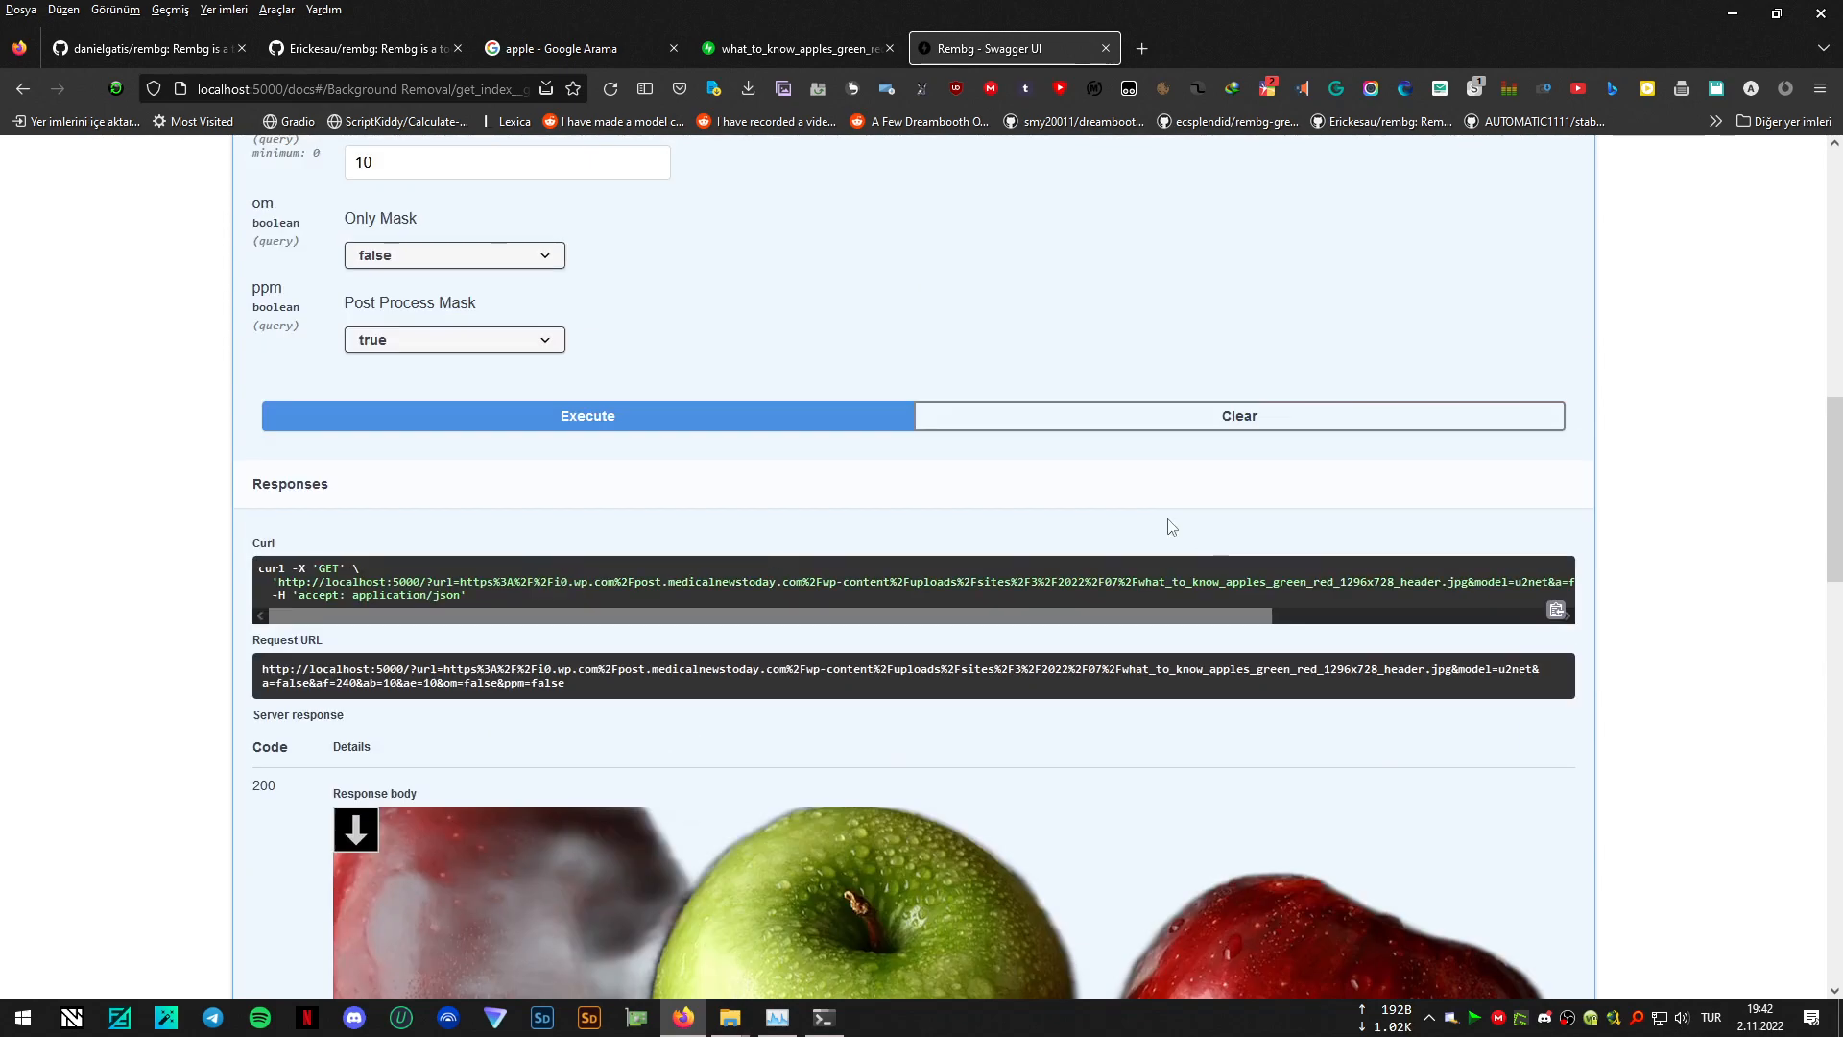
click(687, 425)
scroll(1698, 389, down, 4)
scroll(1697, 390, down, 3)
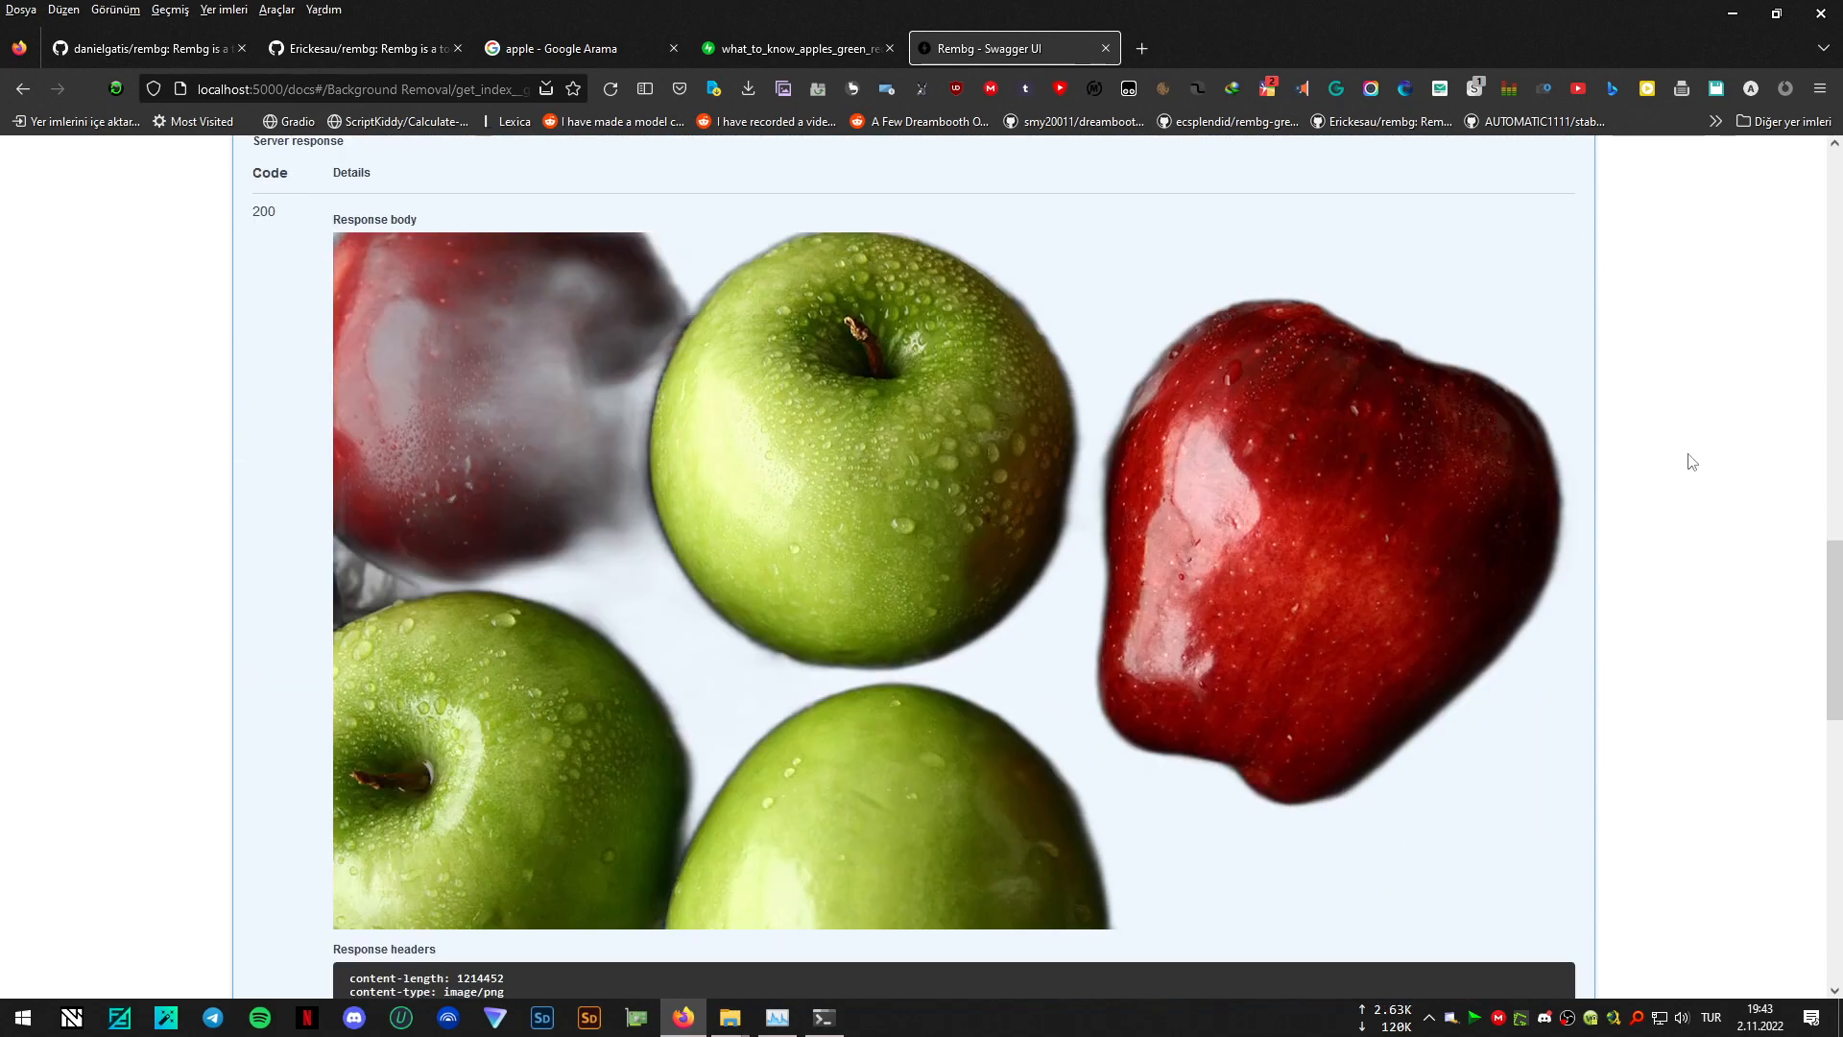
scroll(1692, 462, down, 1)
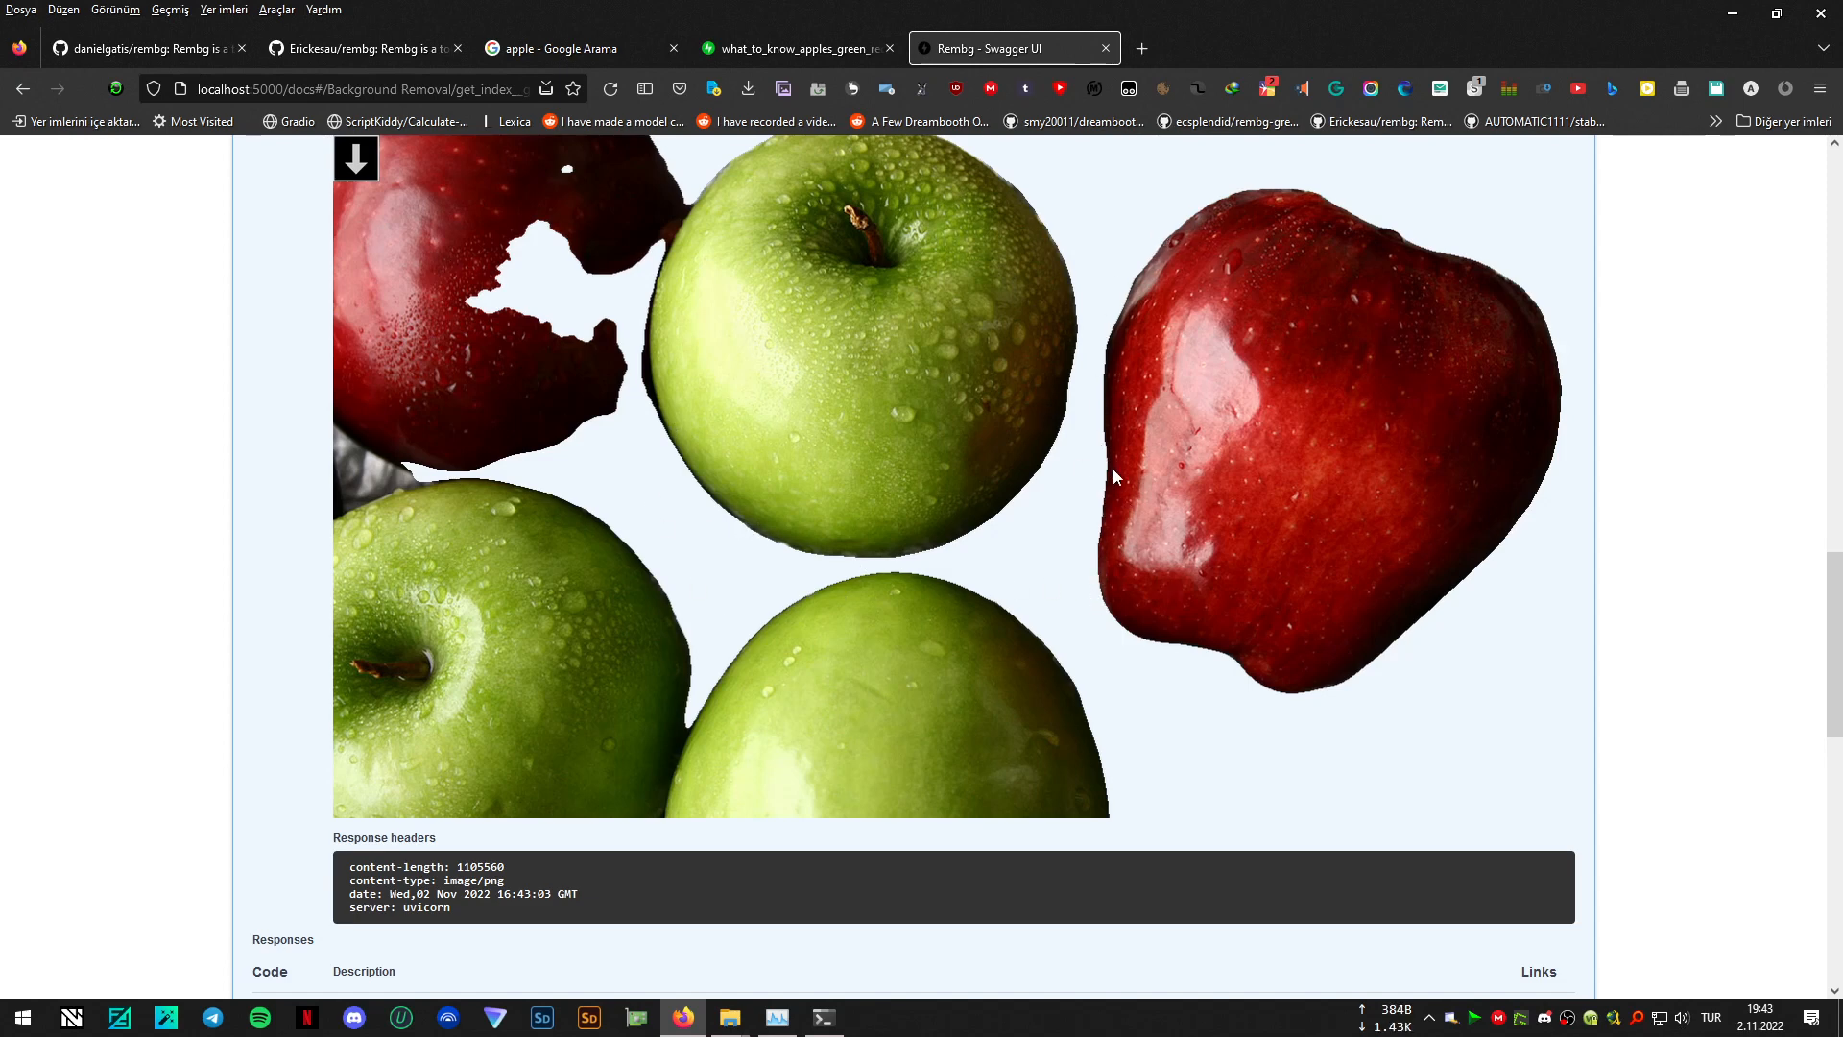
- Examine the edges and cut-out areas of the apples in the post-processed image, and check the Post Process Mask options
scroll(1114, 576, up, 2)
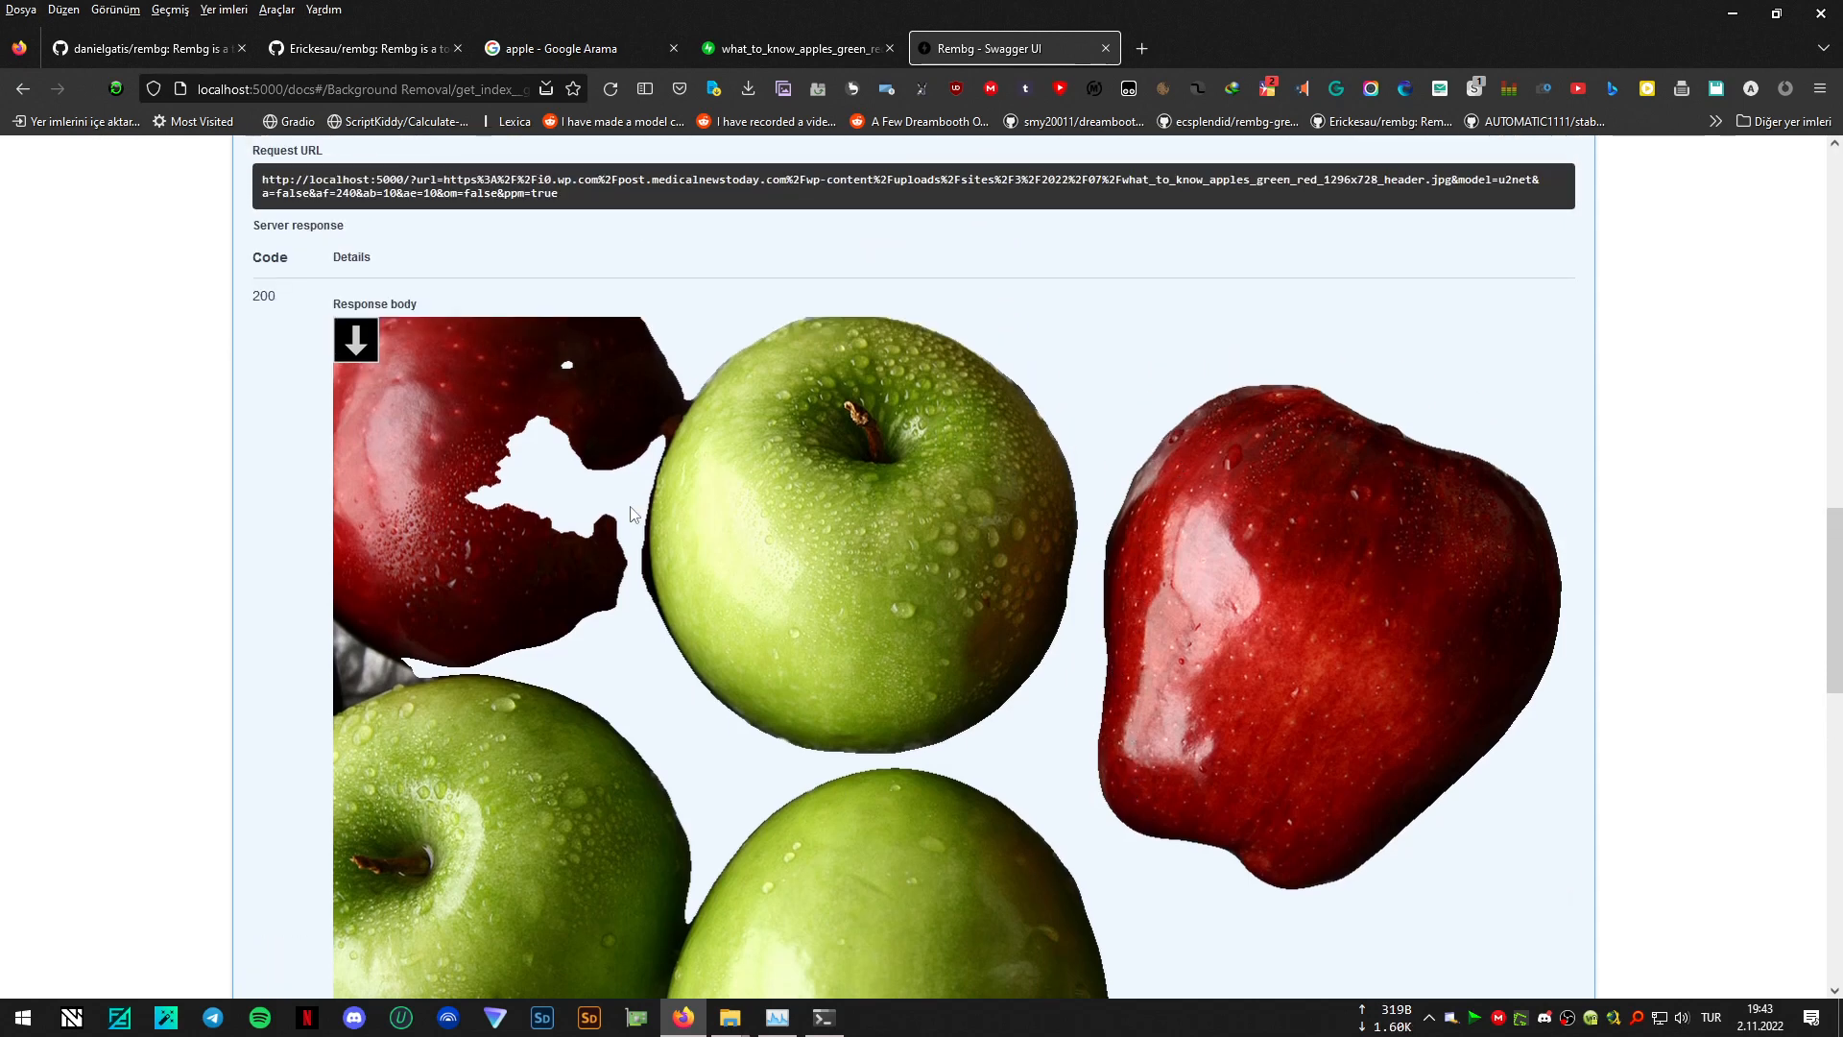
scroll(653, 519, up, 1)
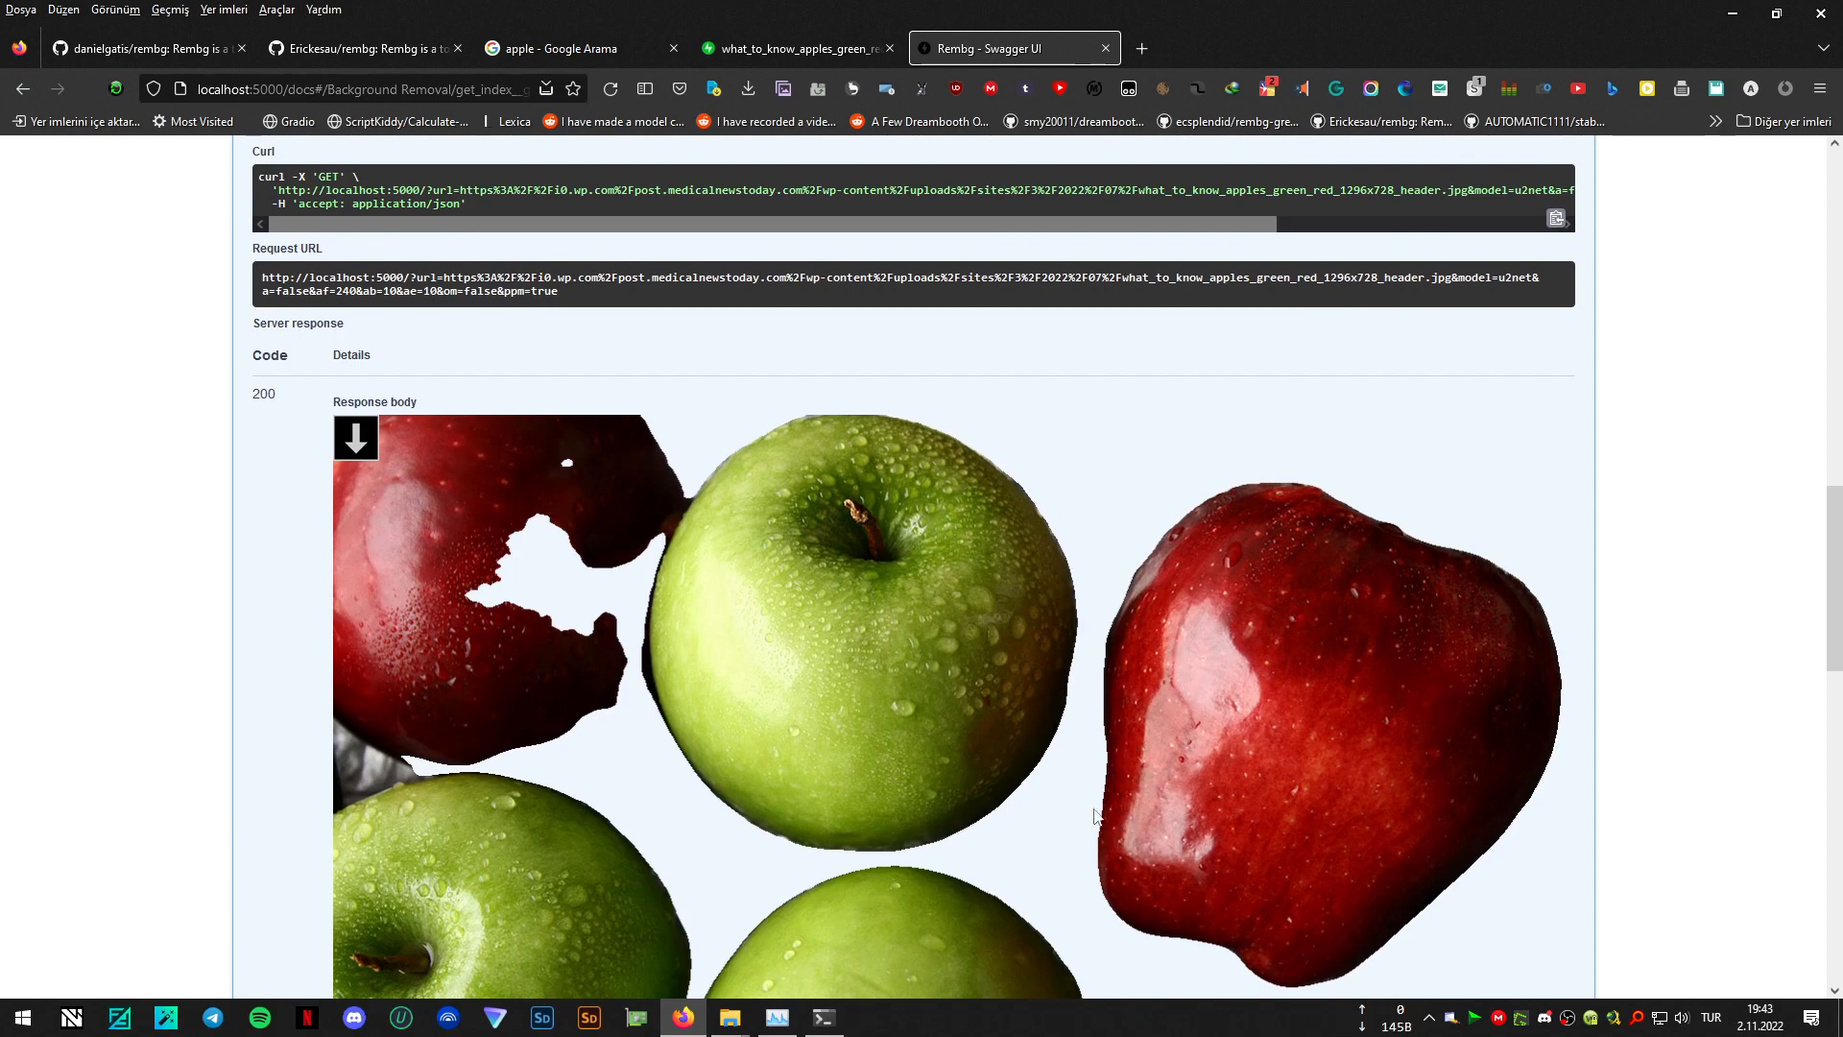
scroll(1088, 584, down, 3)
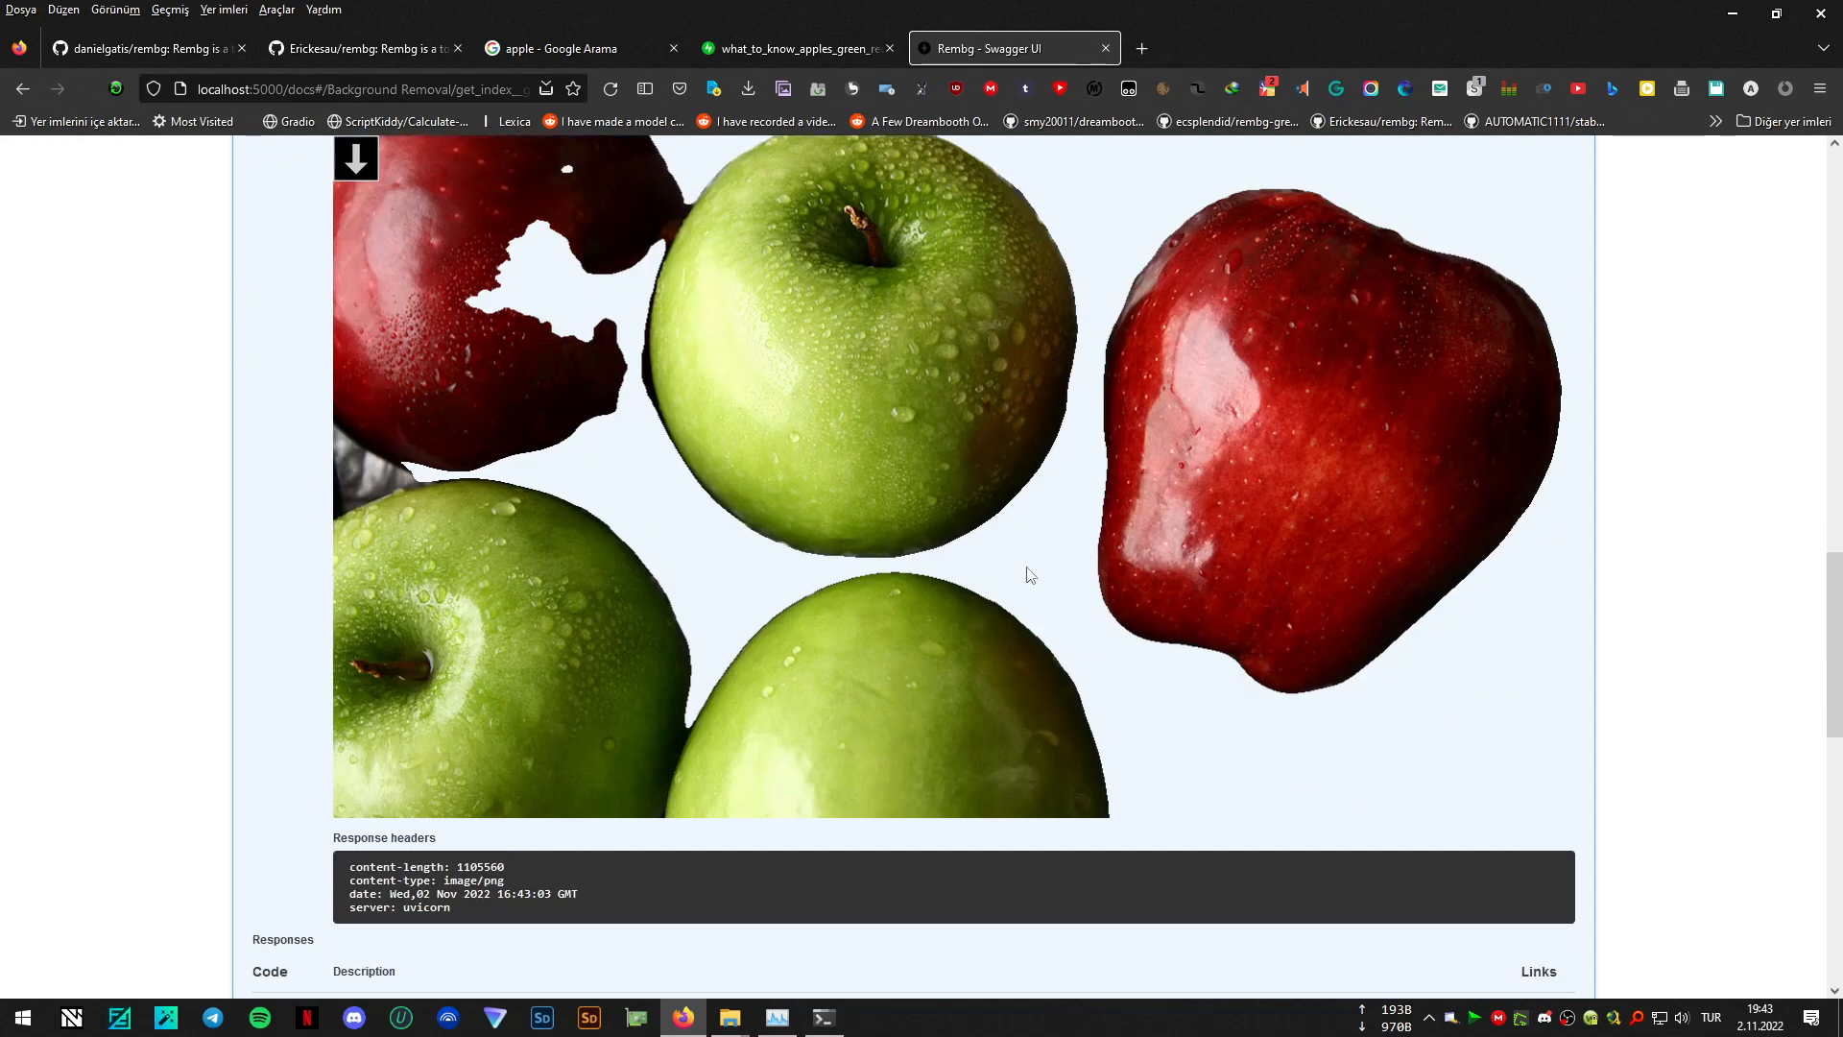
scroll(1100, 568, up, 5)
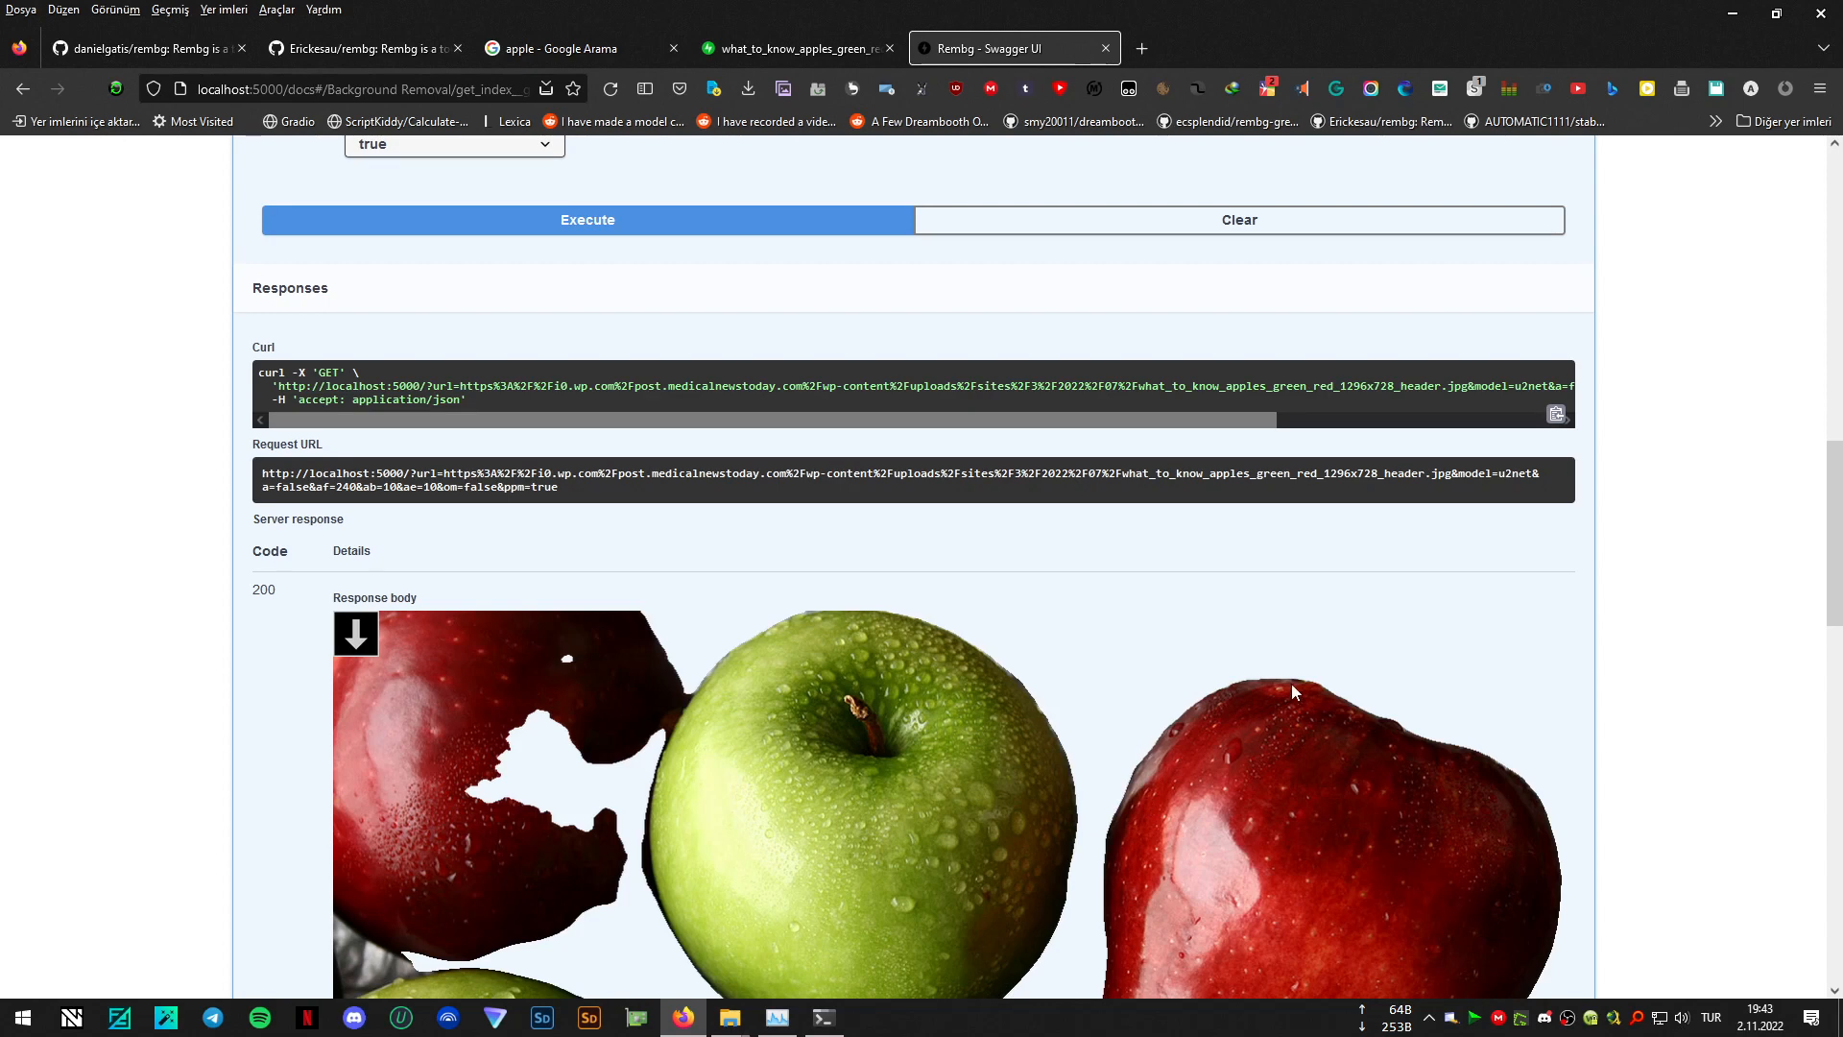
scroll(745, 460, up, 2)
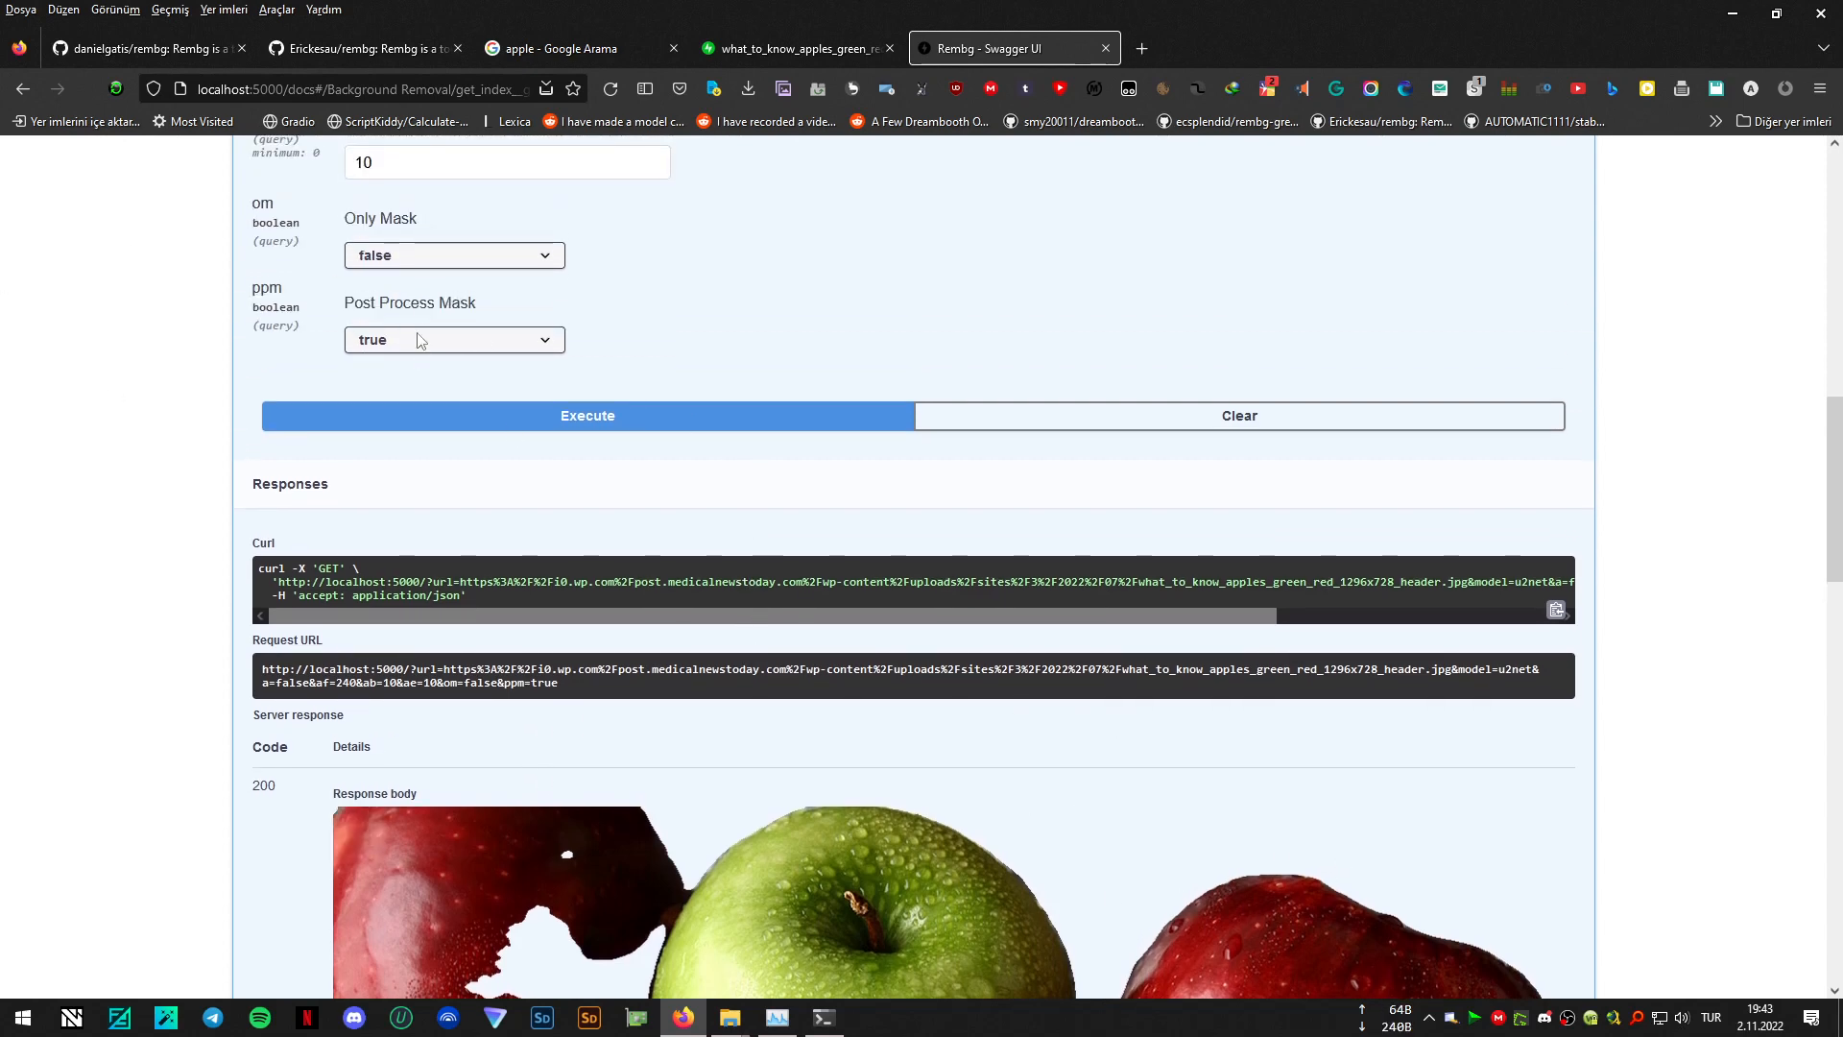
click(417, 339)
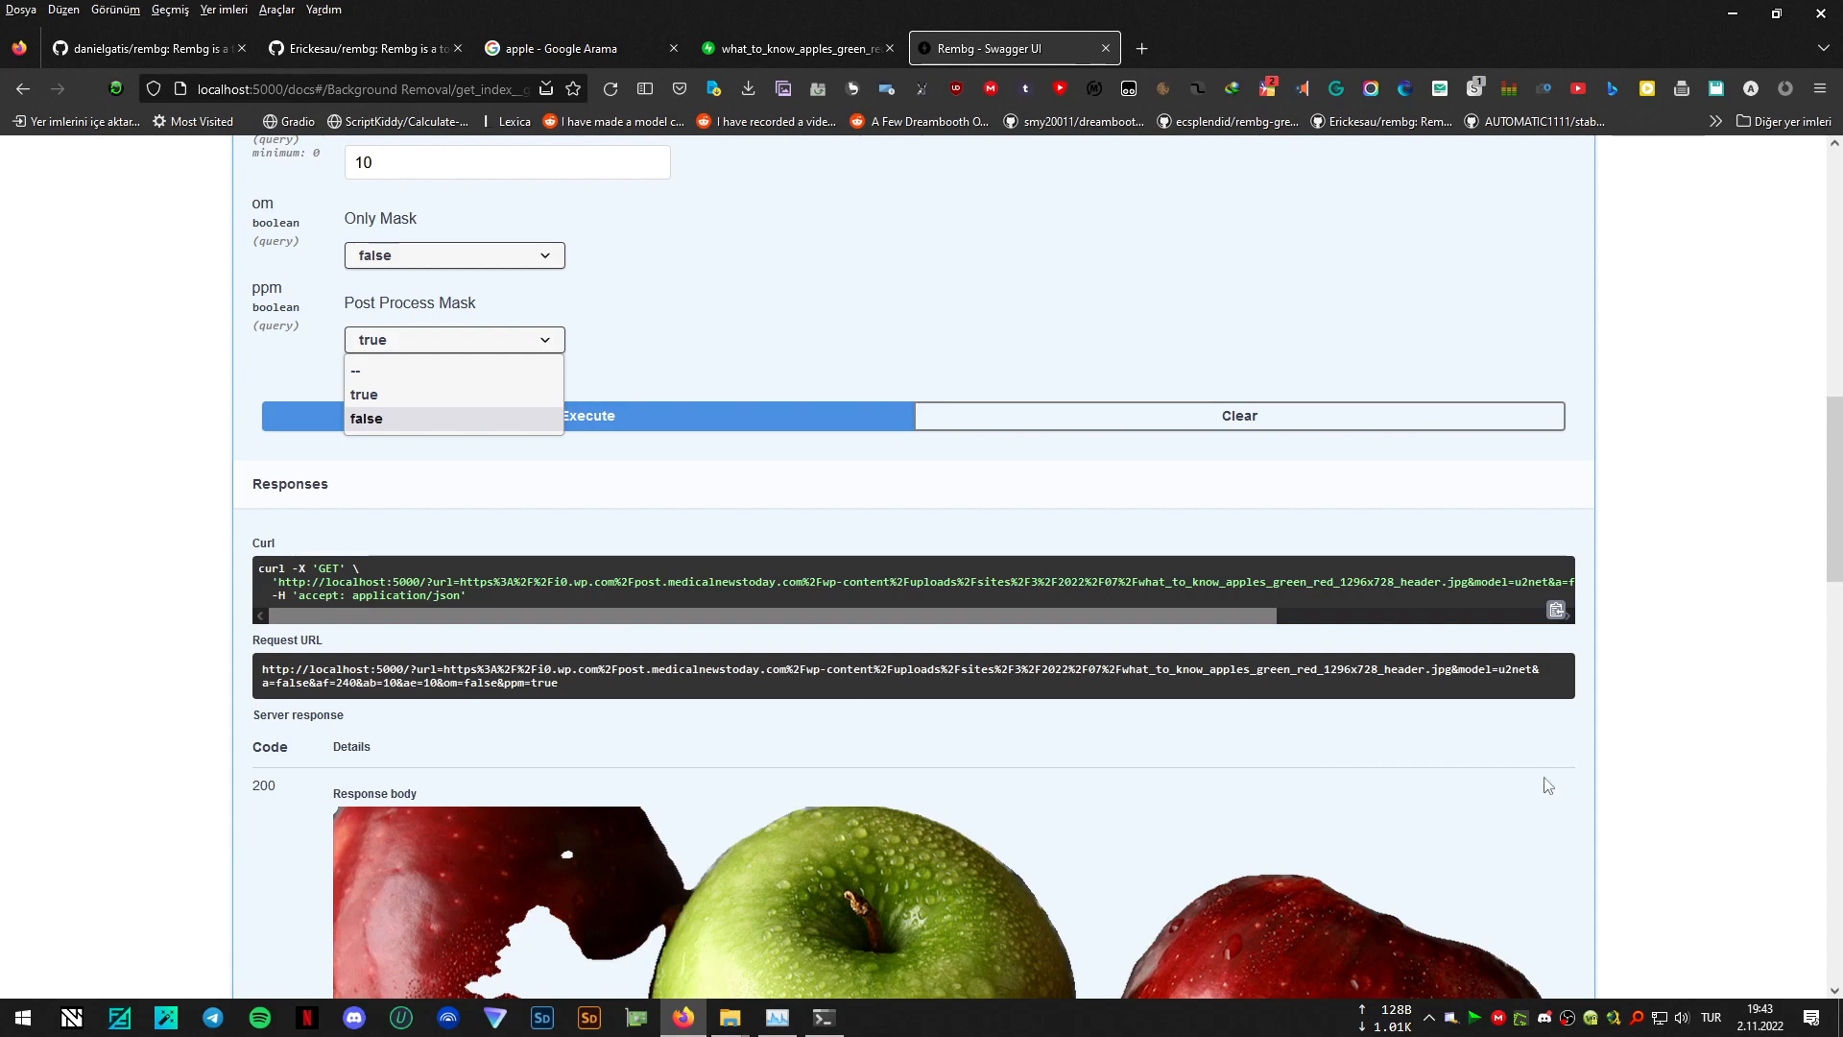
click(1119, 304)
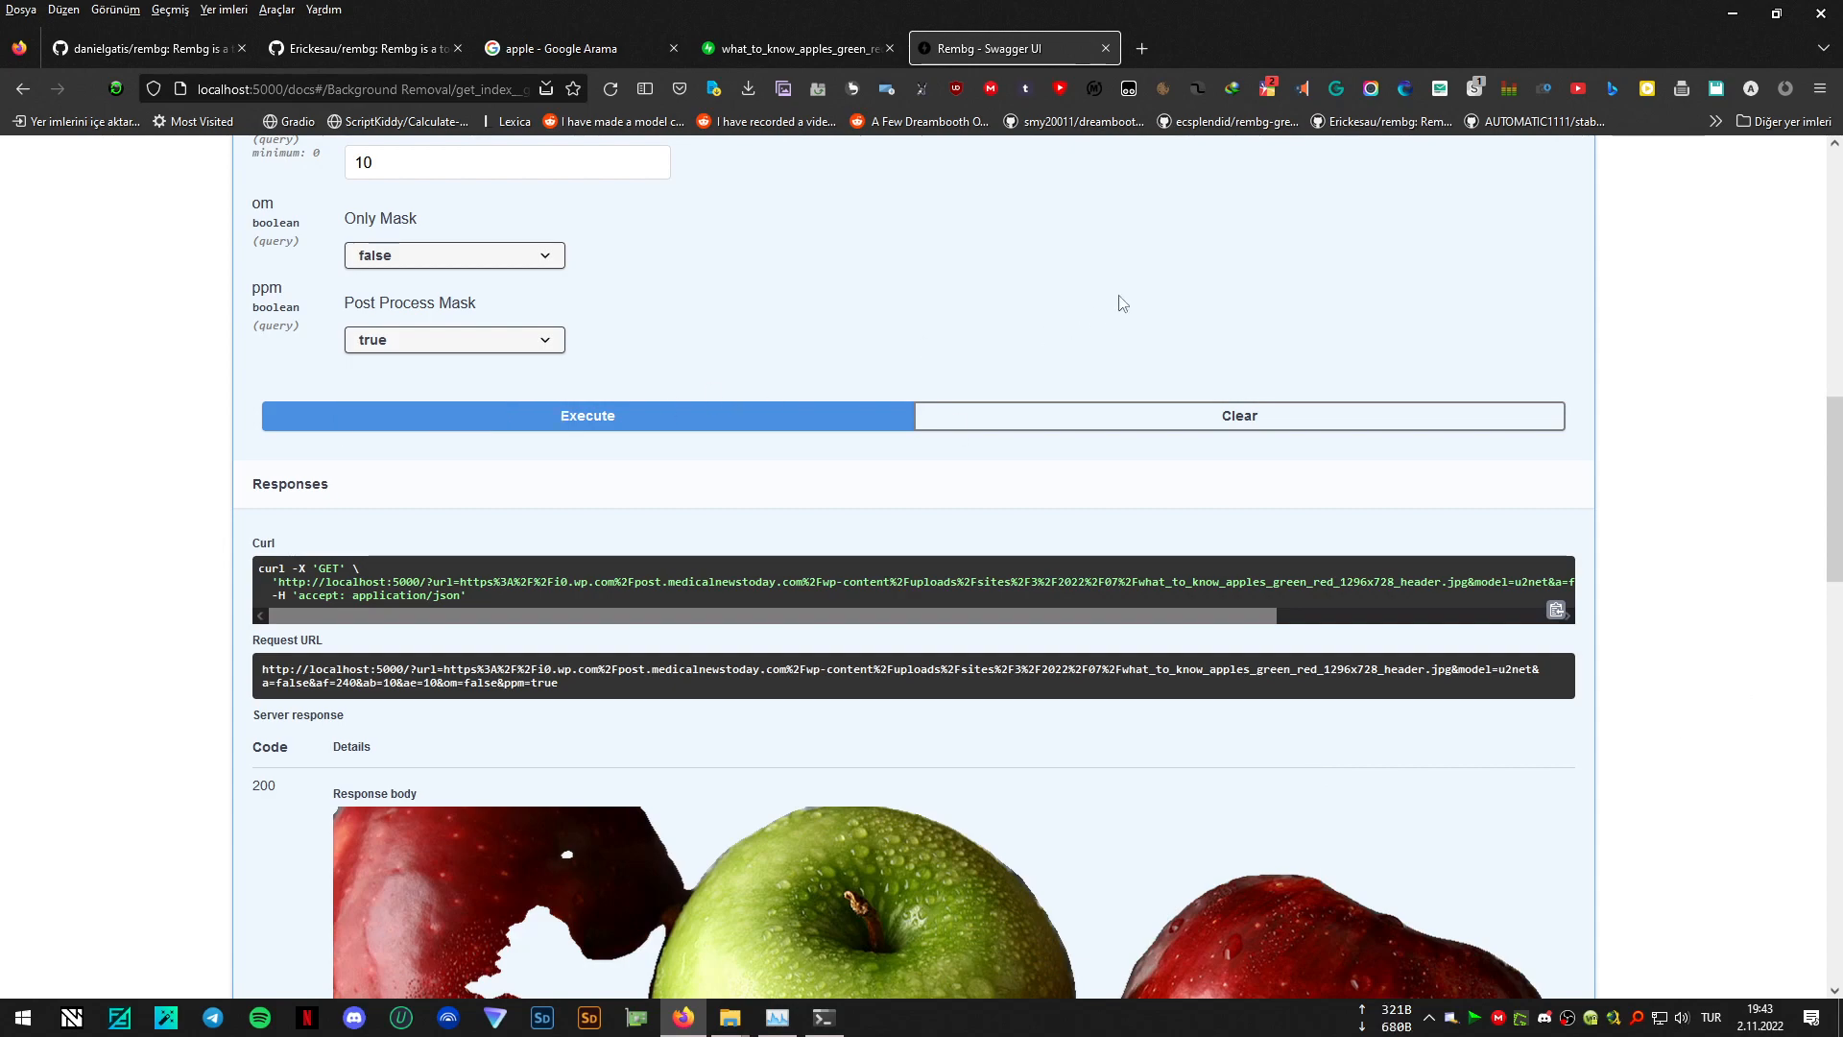
scroll(1133, 271, down, 3)
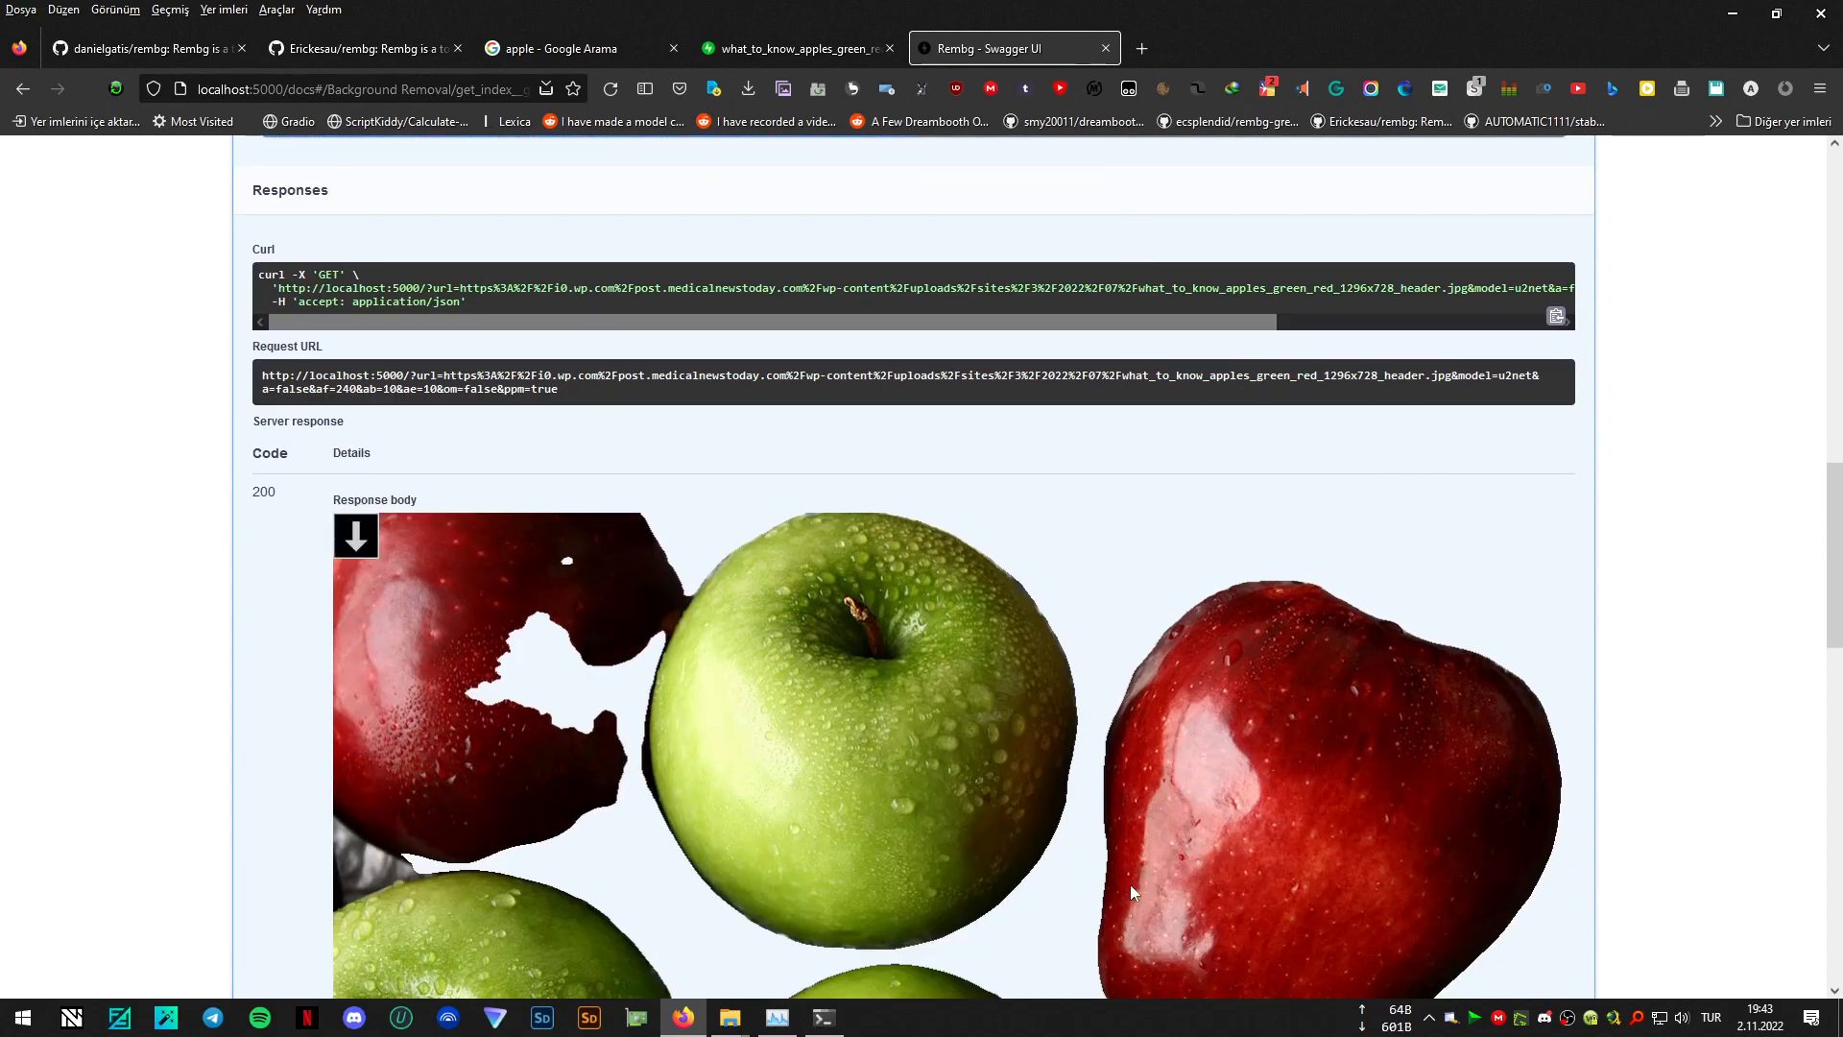
scroll(1101, 688, up, 4)
- Keep Post Process Mask at true, set Enable Alpha Matting to true, and execute the background removal again
click(440, 440)
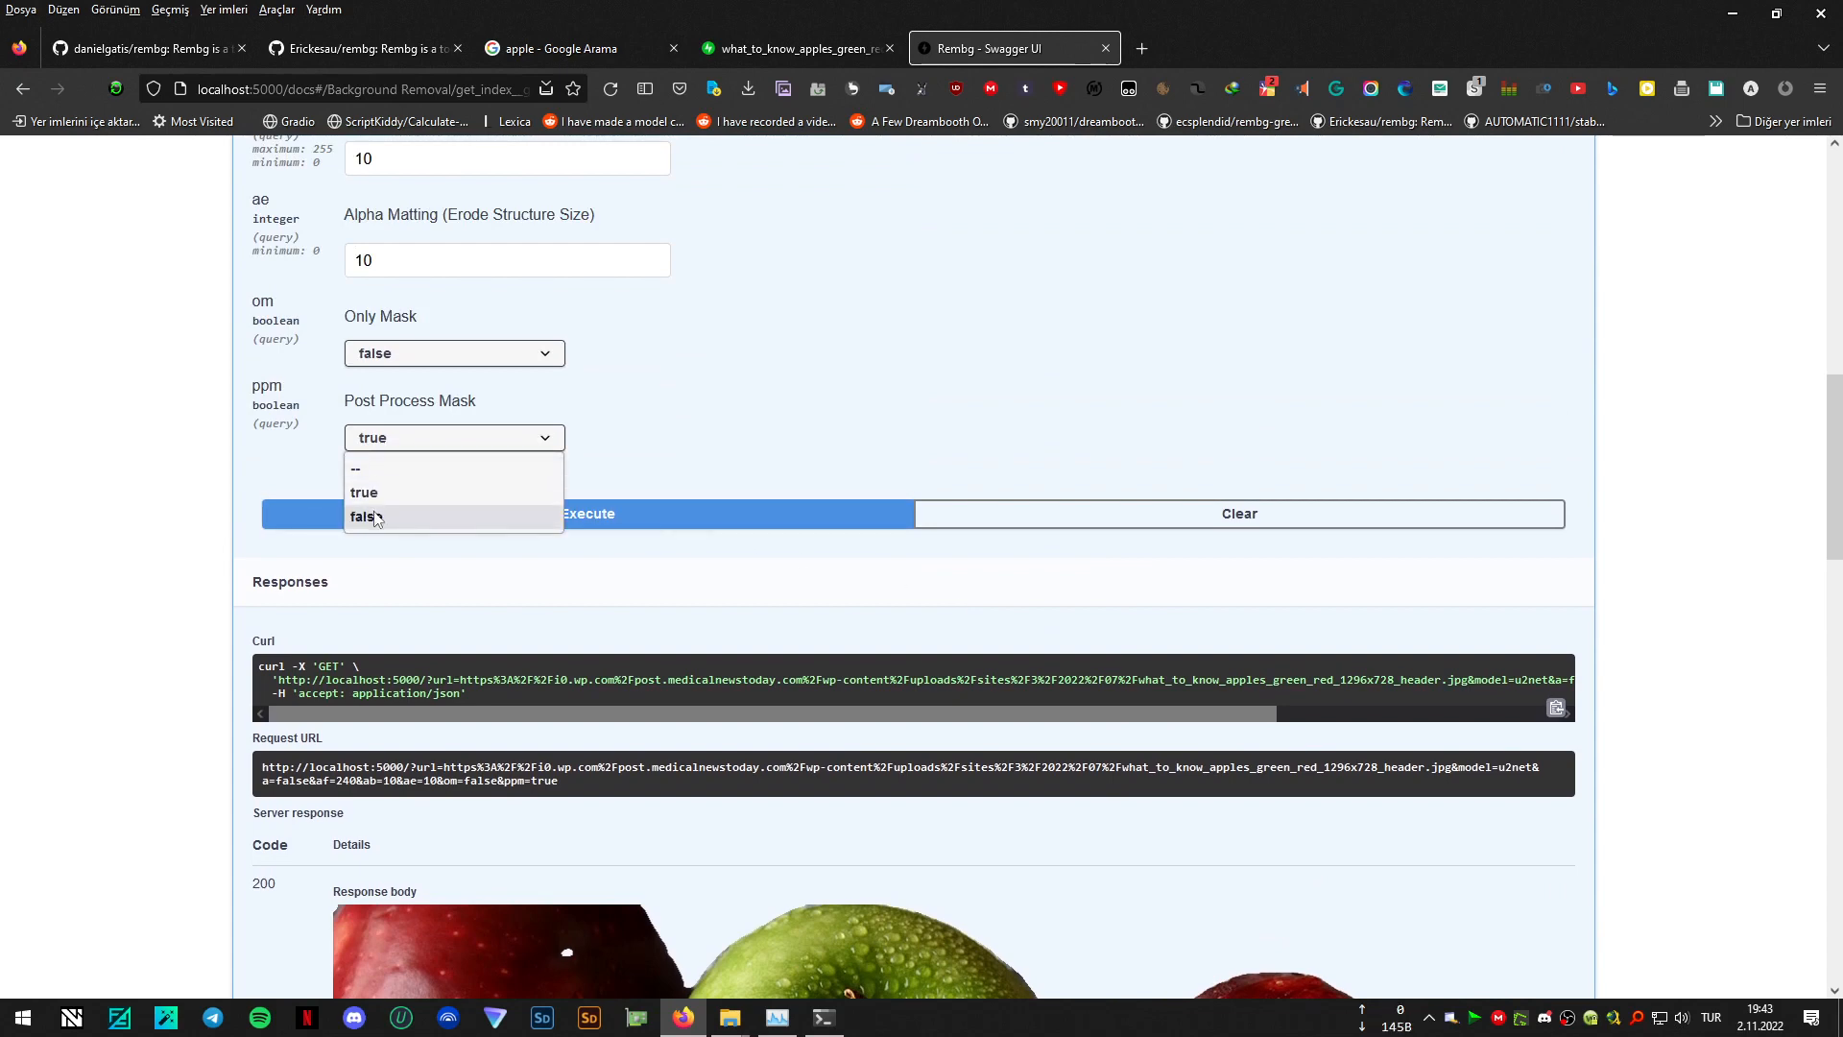
click(381, 491)
scroll(831, 346, up, 4)
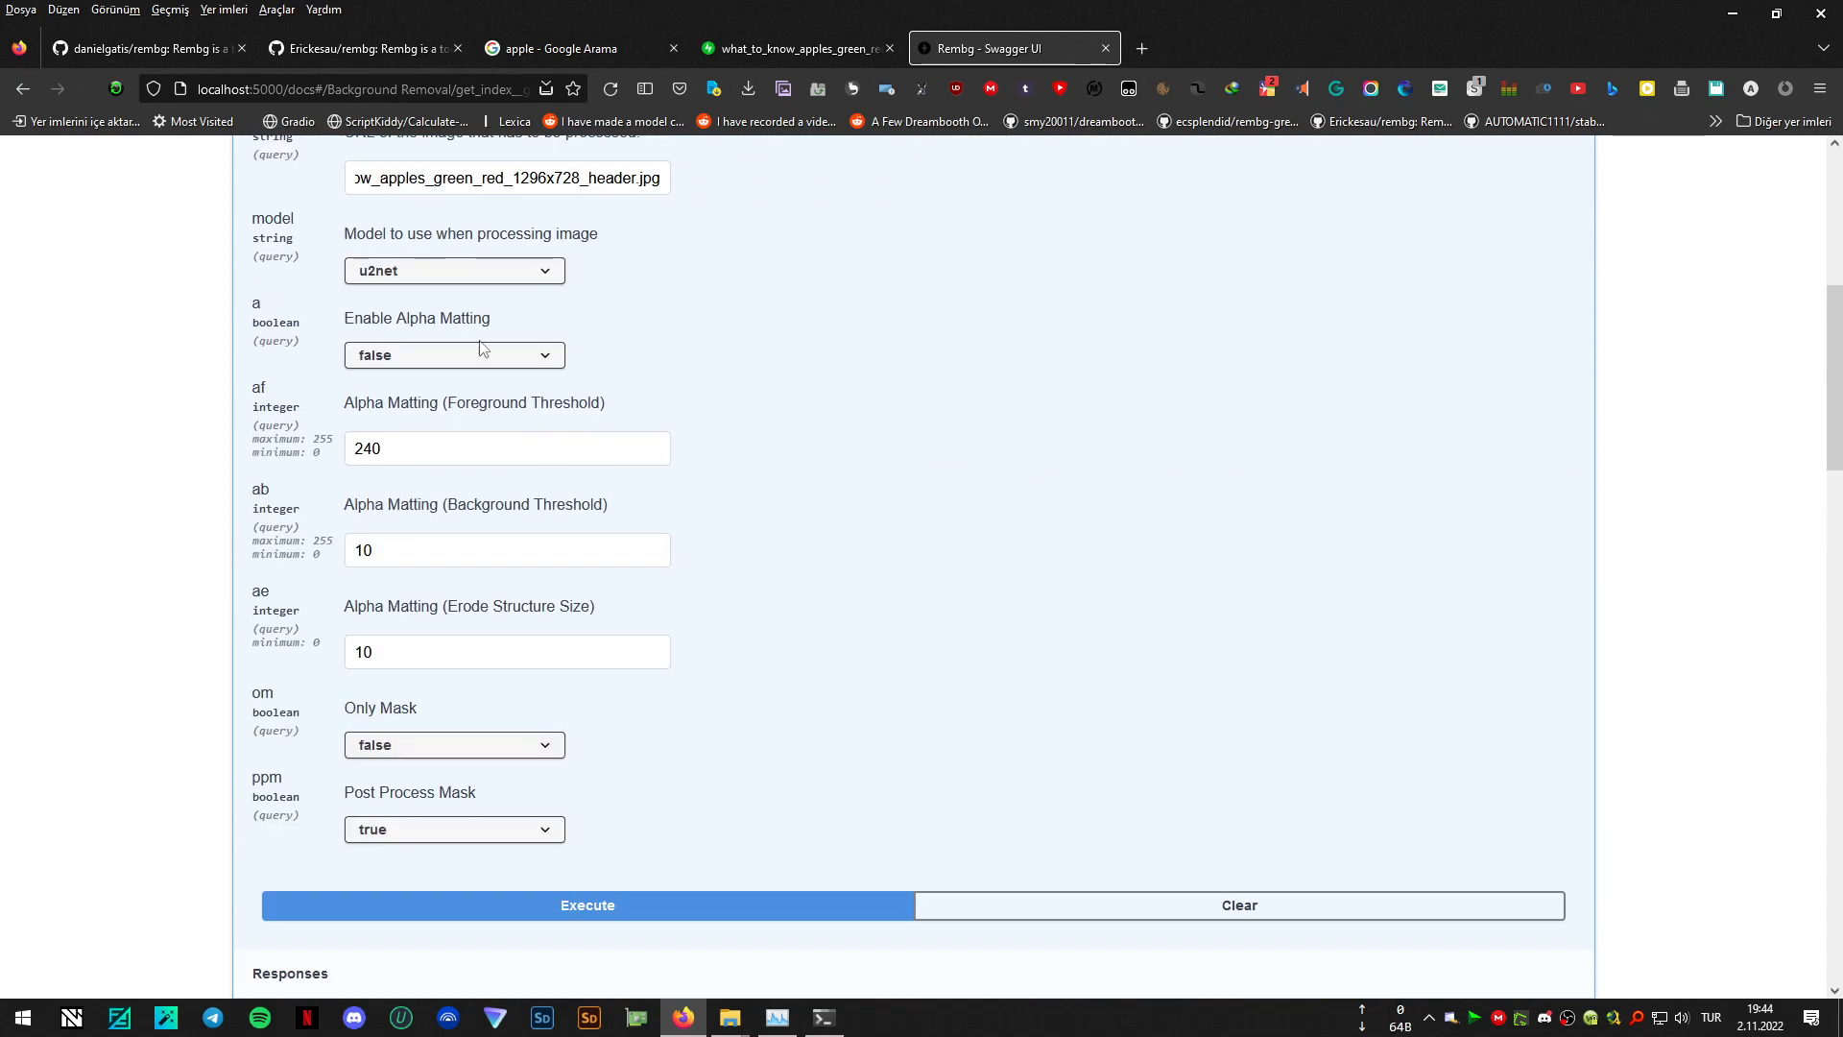
click(438, 361)
click(399, 409)
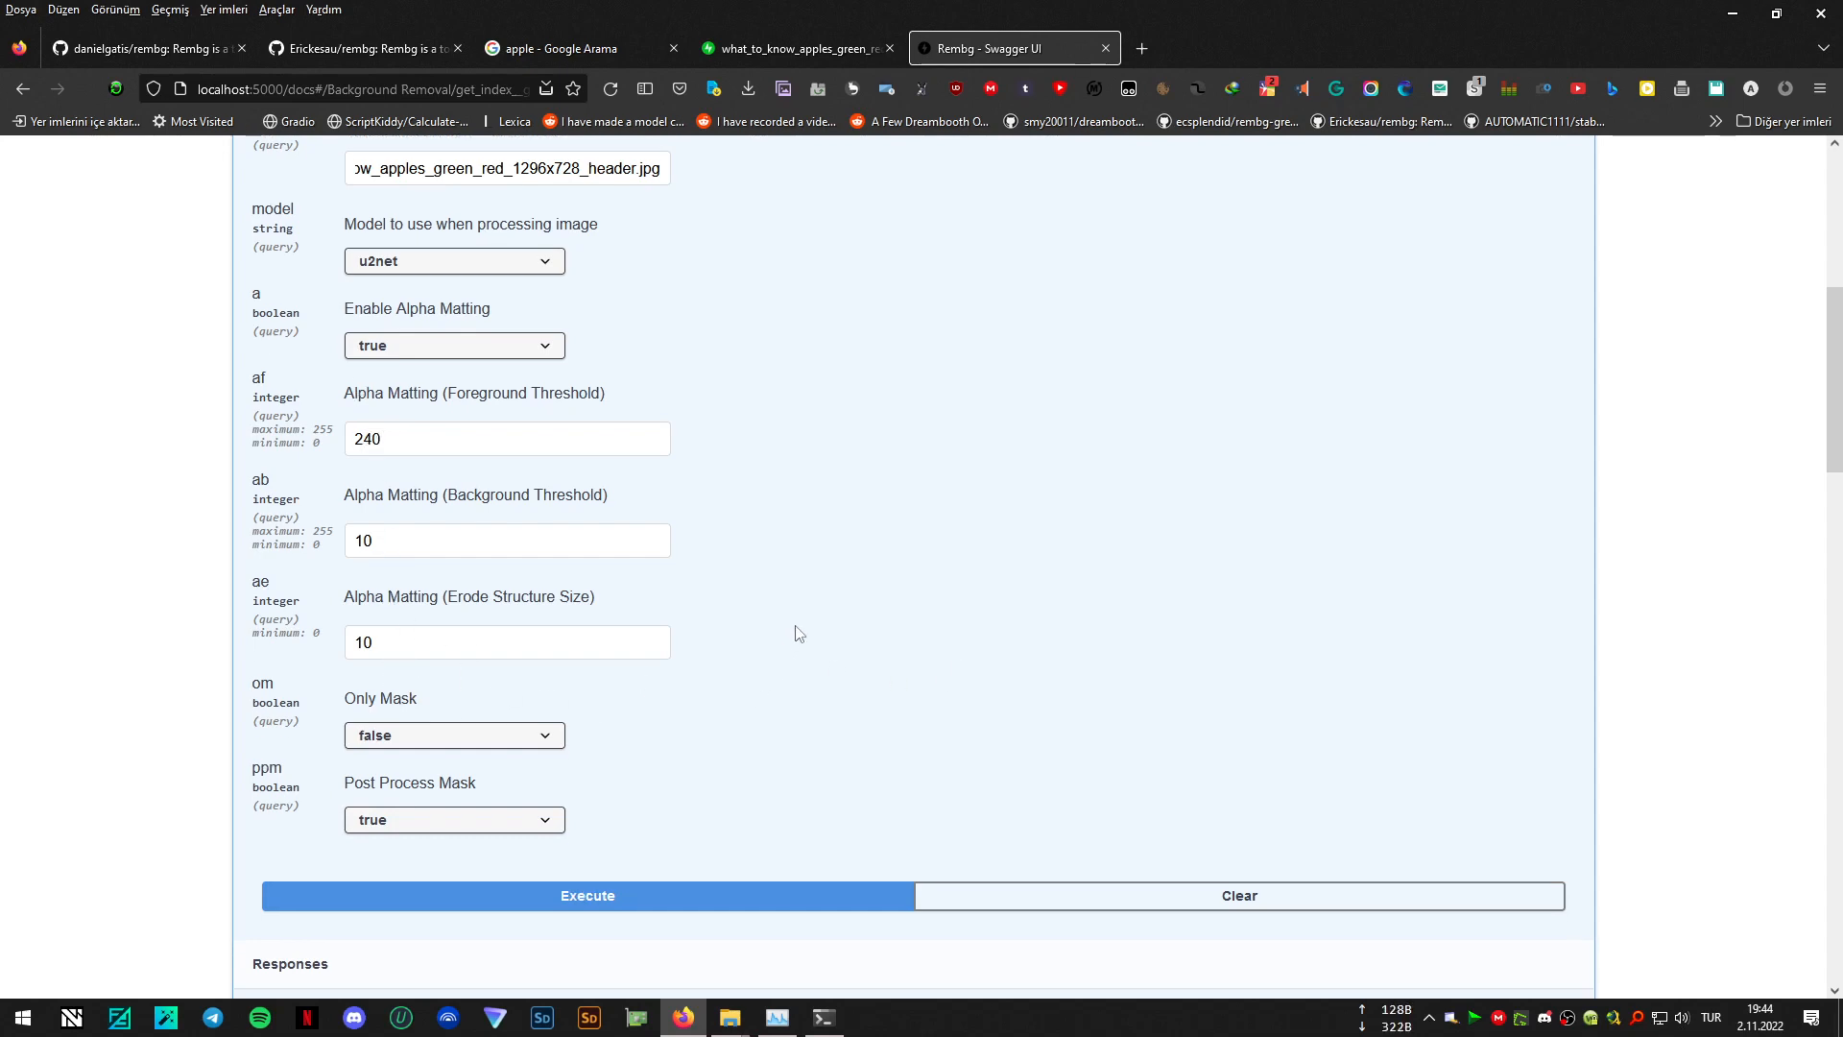
scroll(938, 486, down, 5)
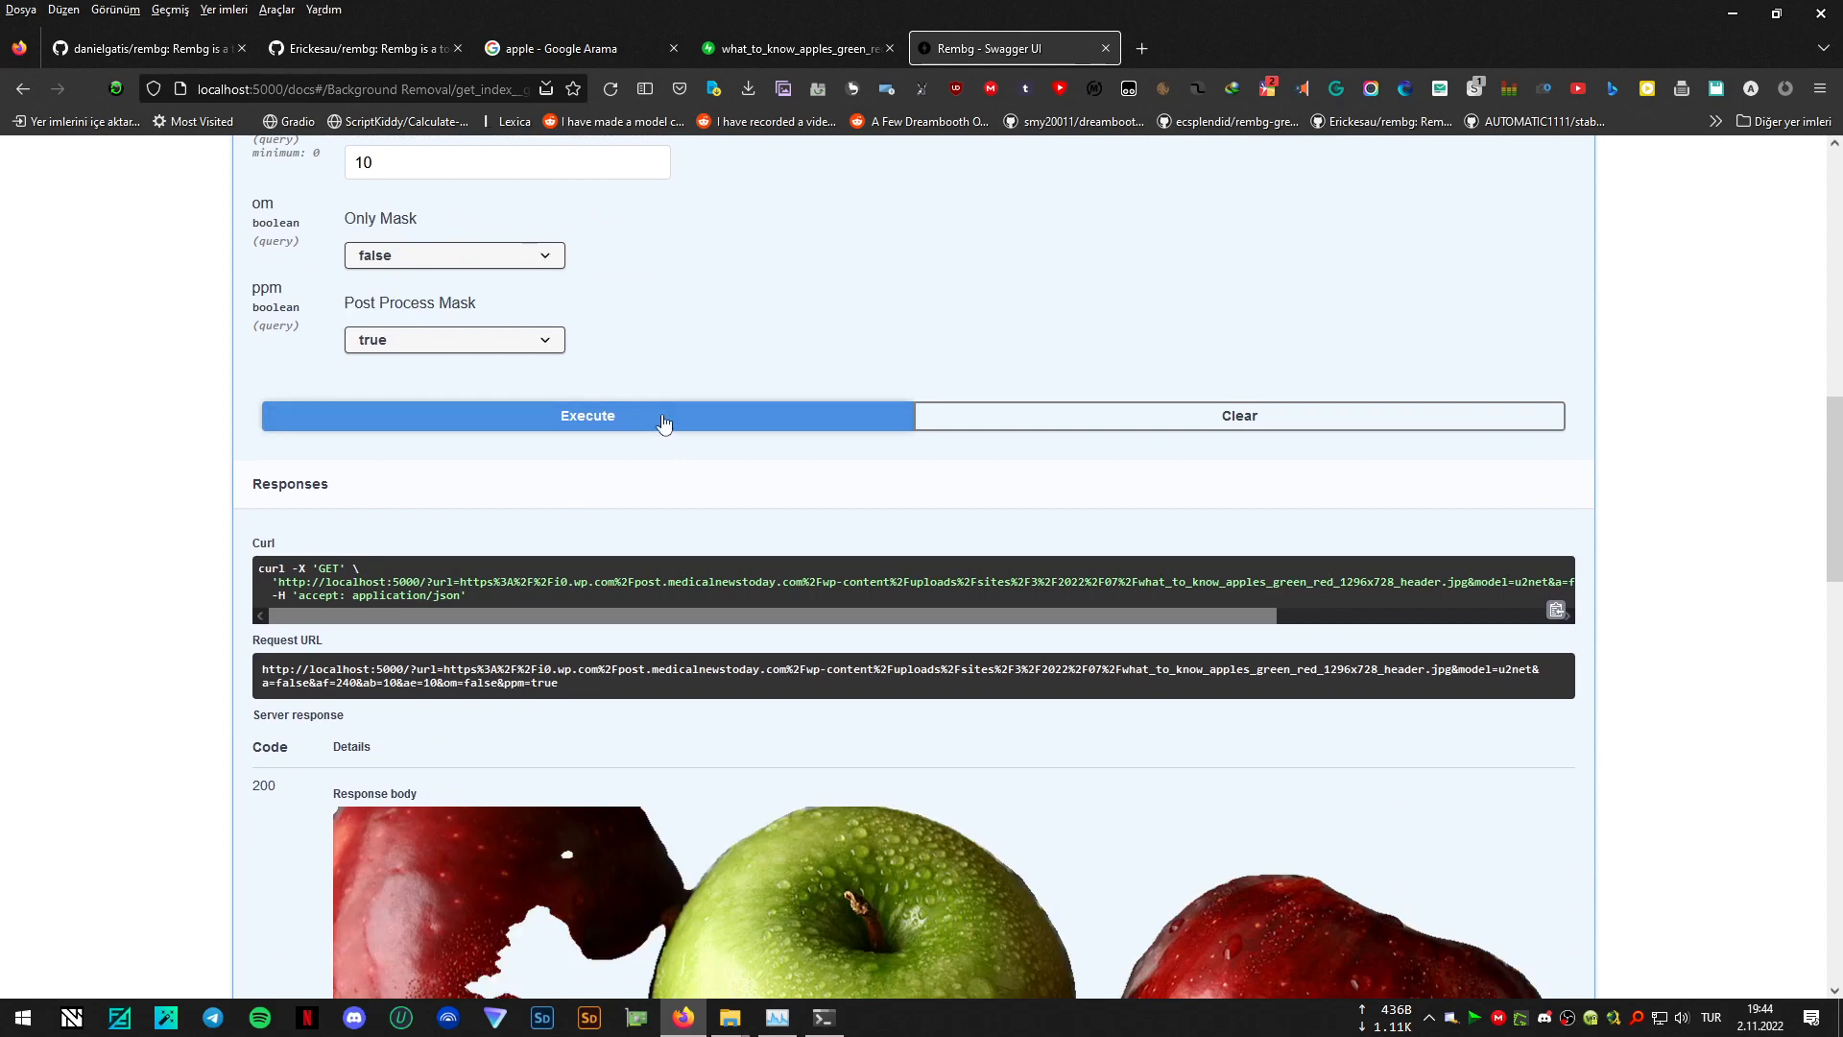
click(655, 411)
scroll(1415, 337, down, 3)
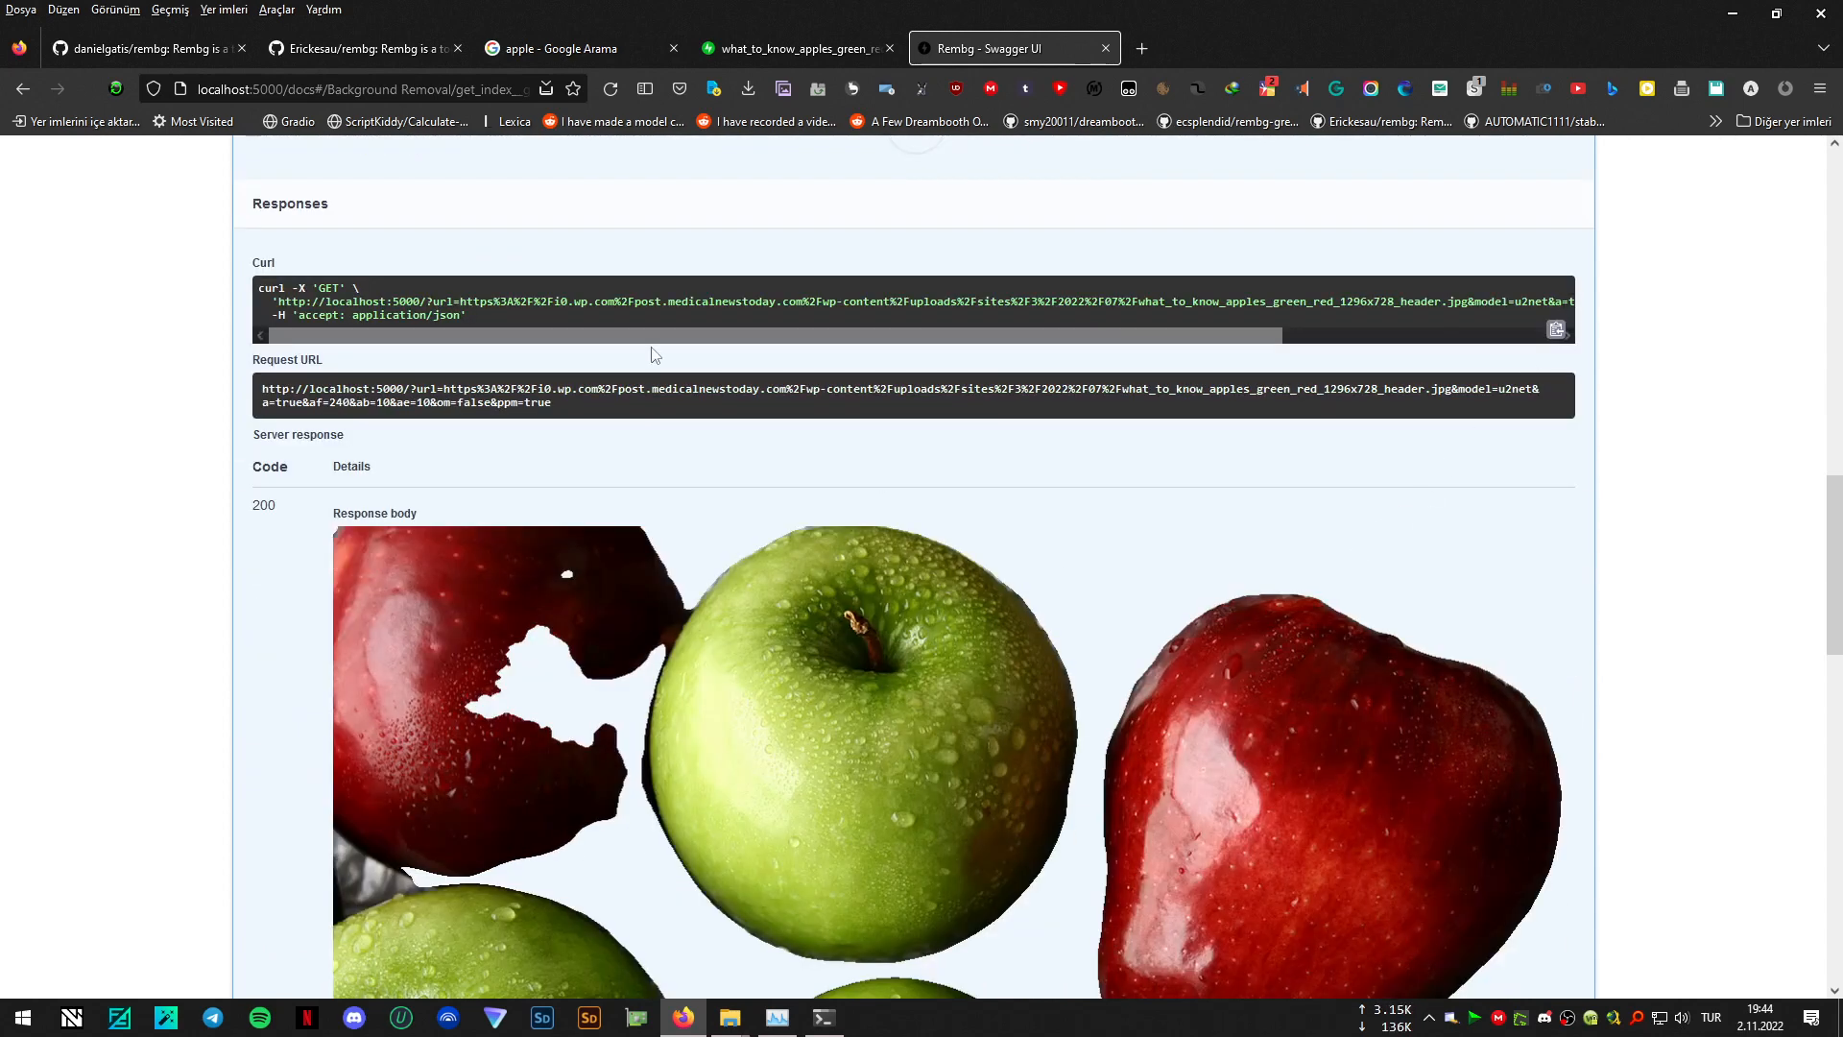
scroll(523, 255, up, 5)
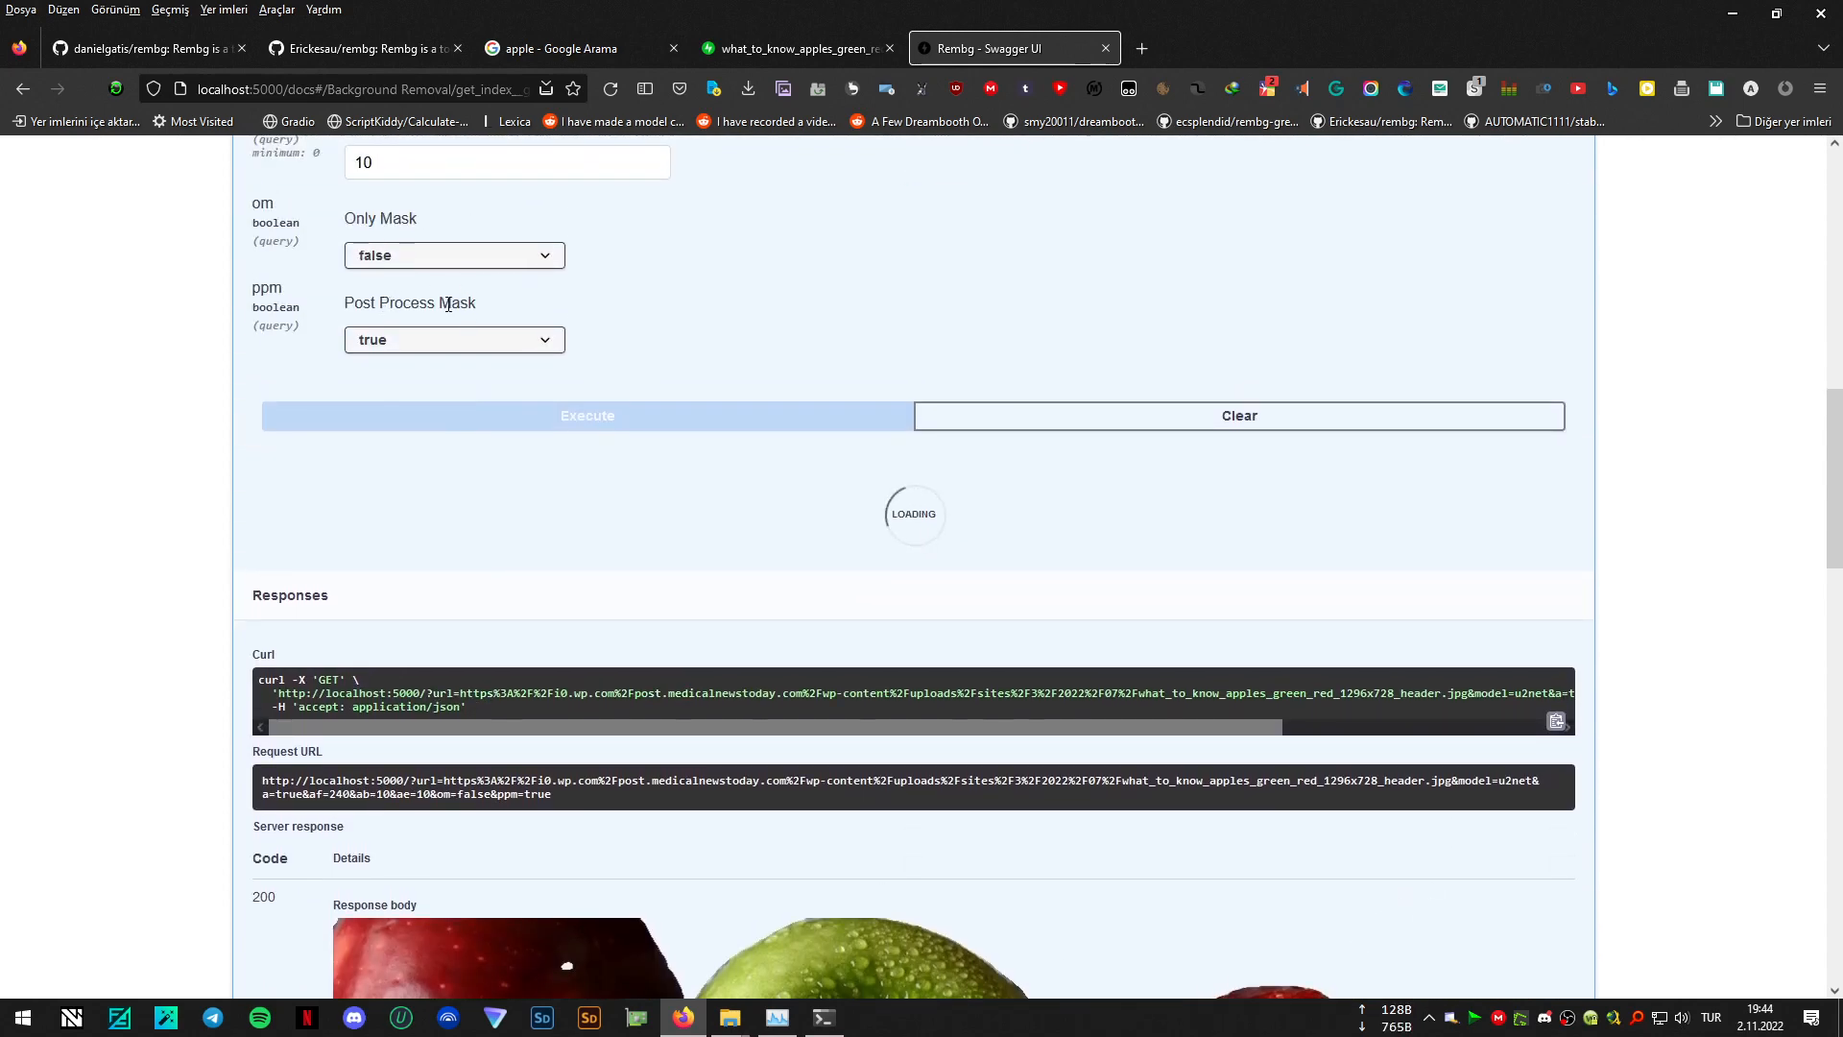
- Set the alpha matting foreground threshold to 120 and the background threshold to 100, and execute the background removal again
scroll(1427, 377, down, 5)
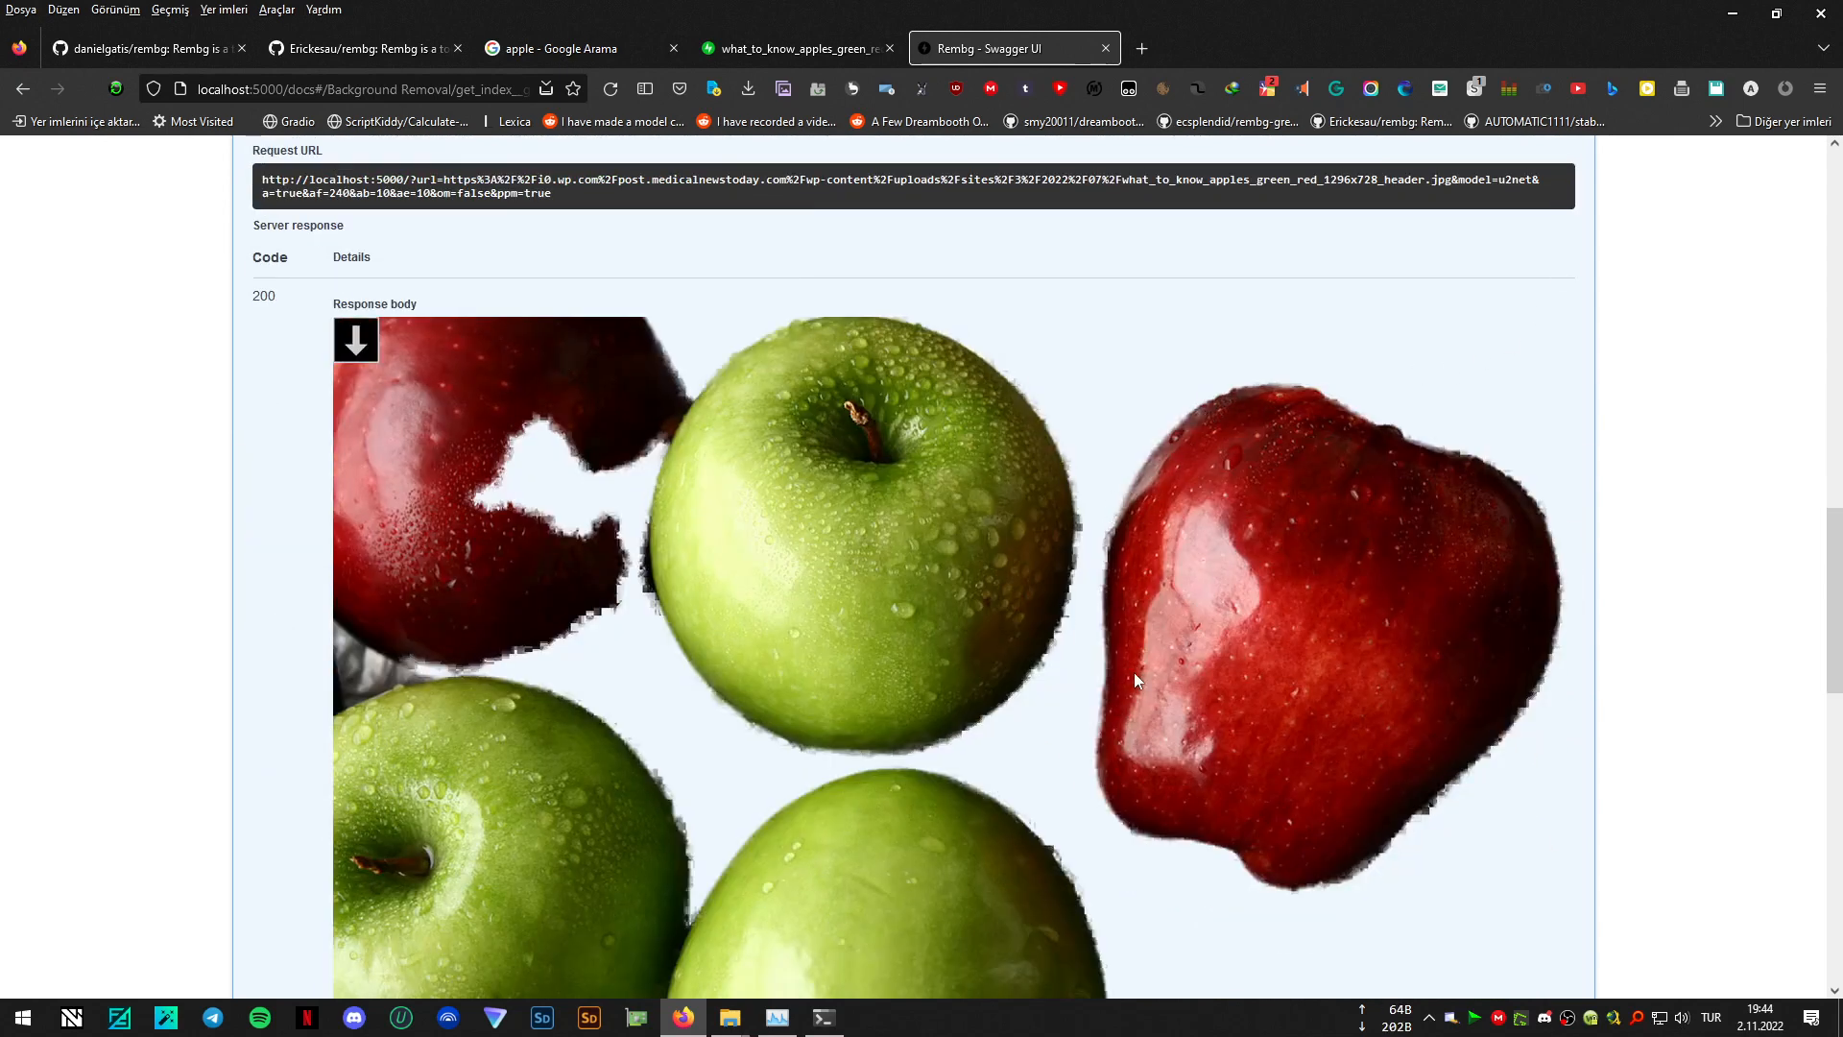
scroll(700, 234, up, 10)
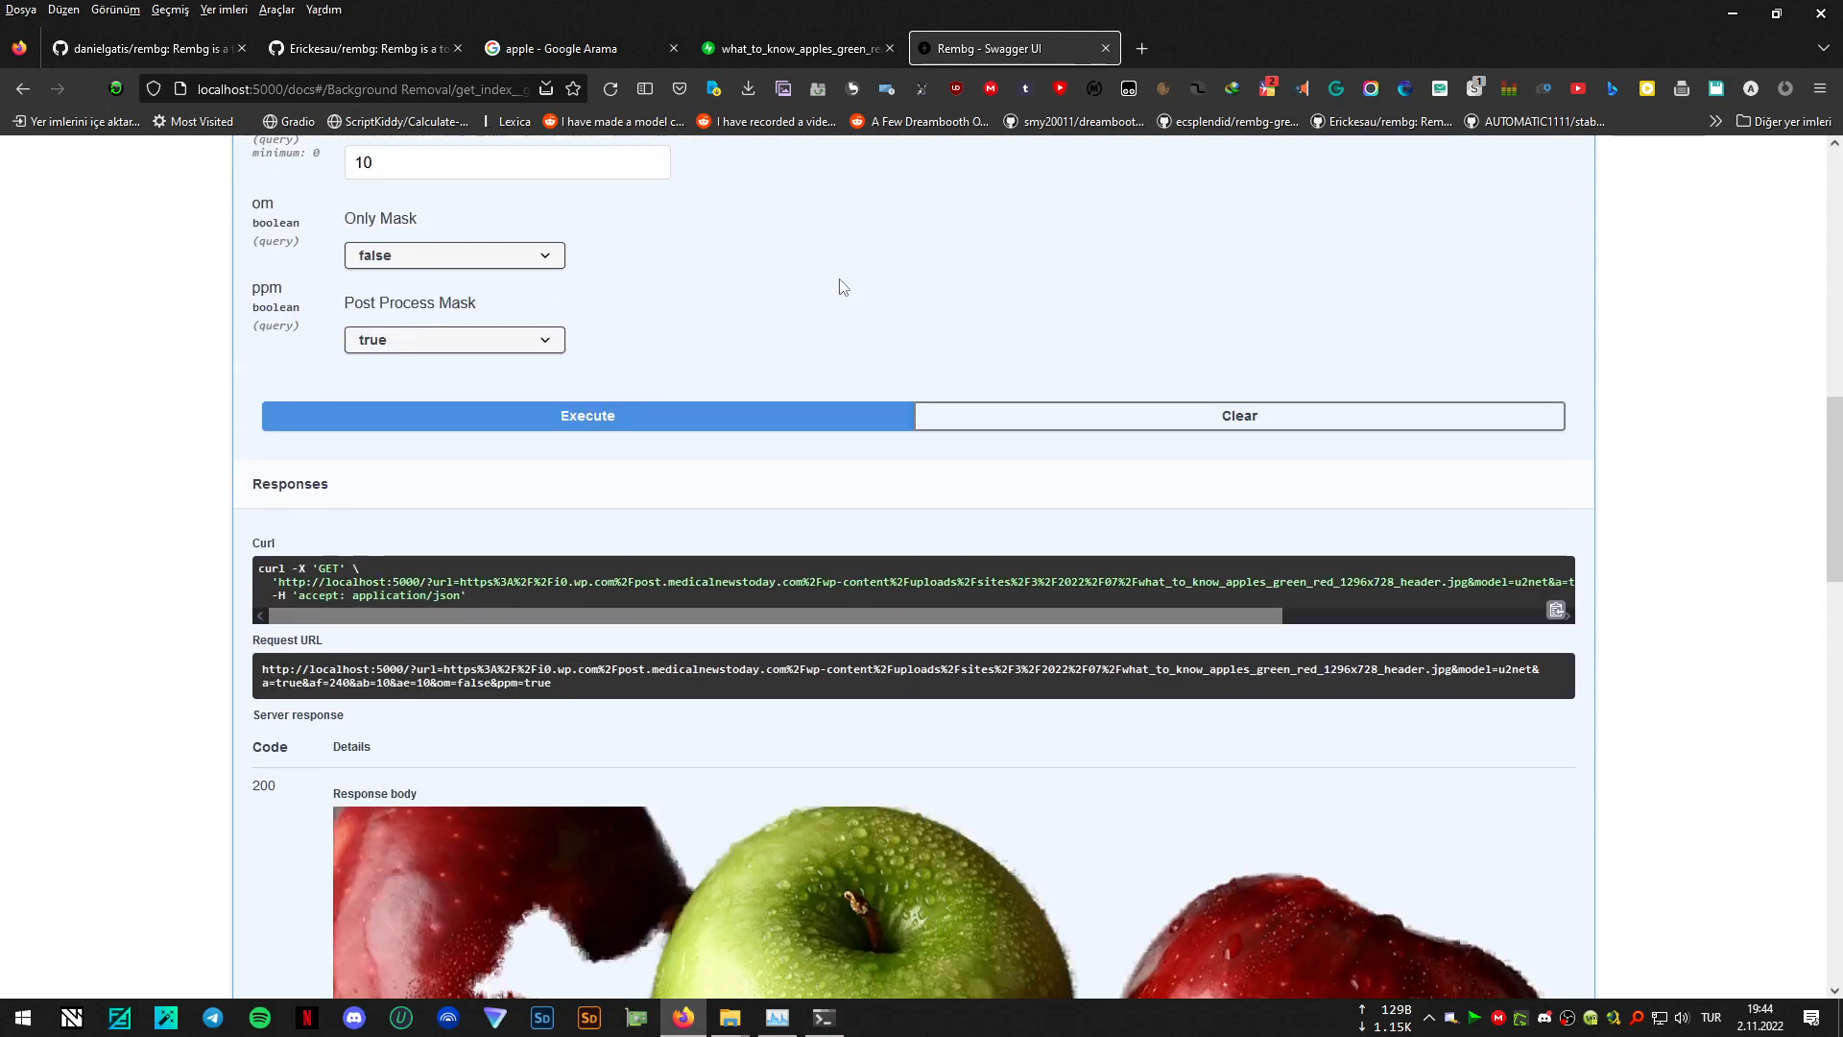
drag(378, 363, 348, 342)
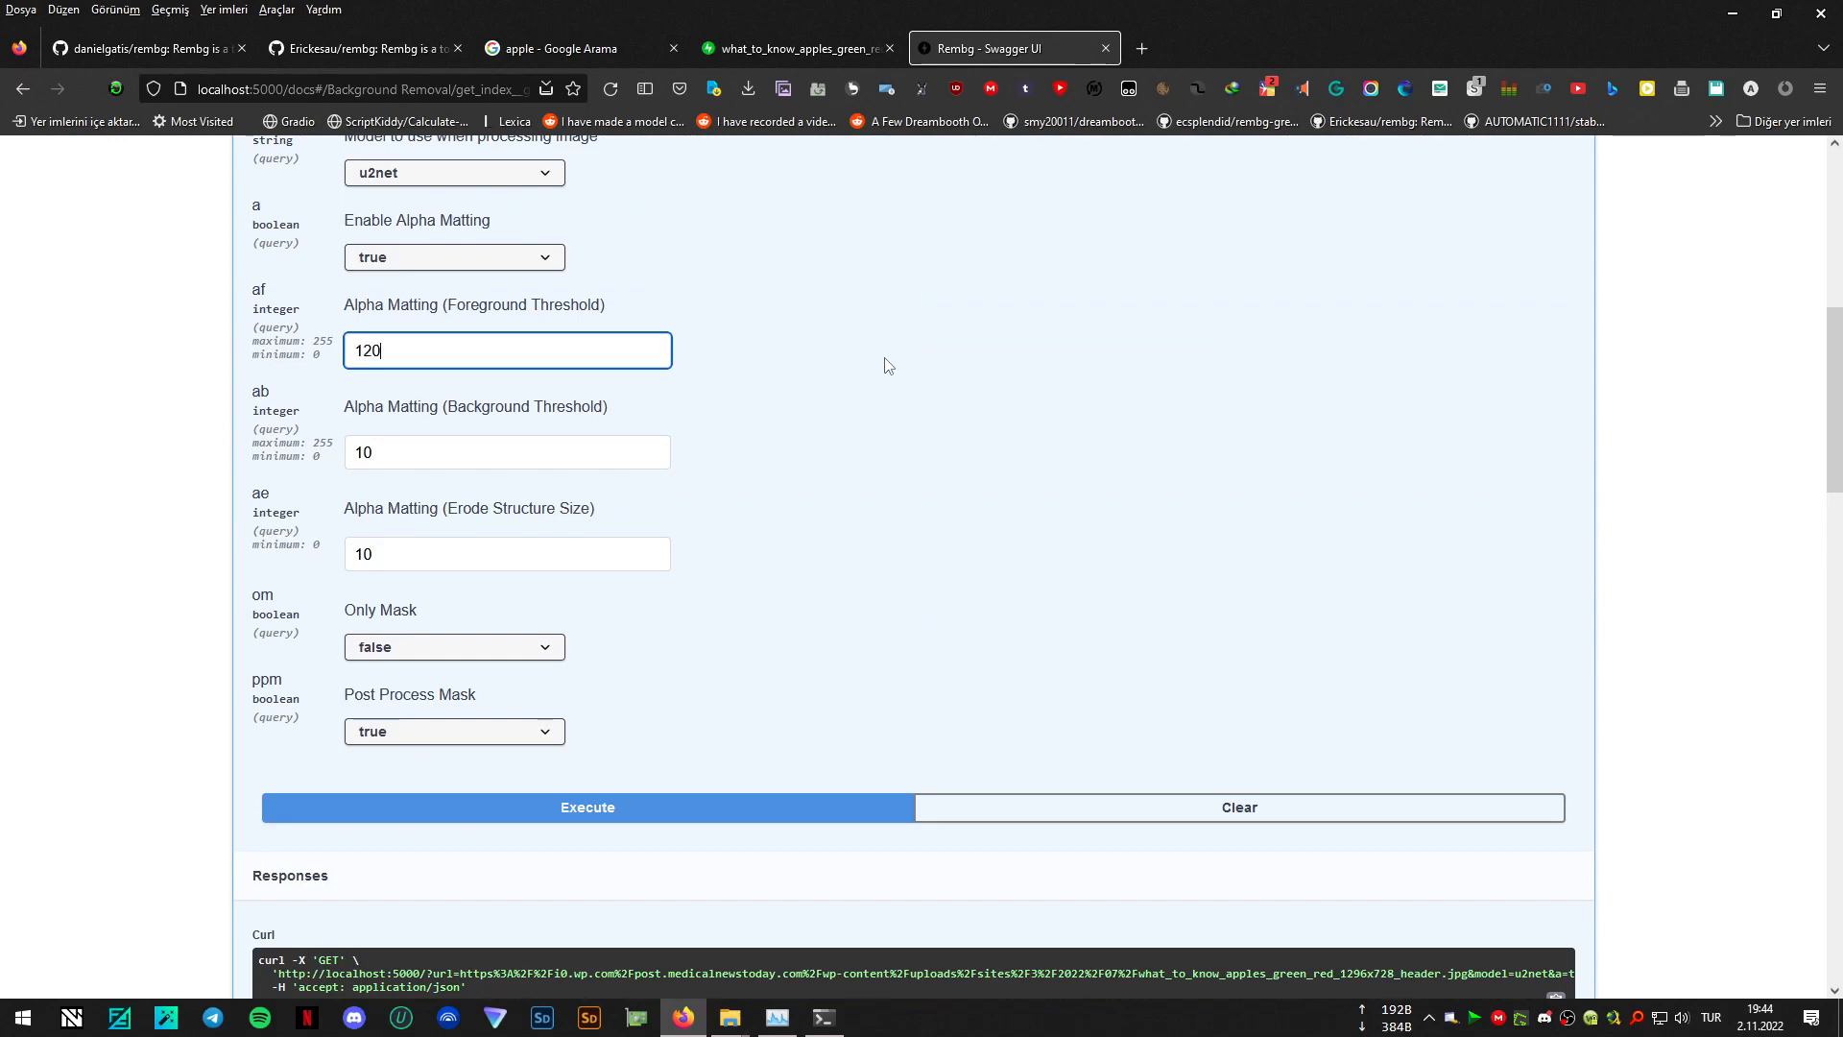
click(386, 451)
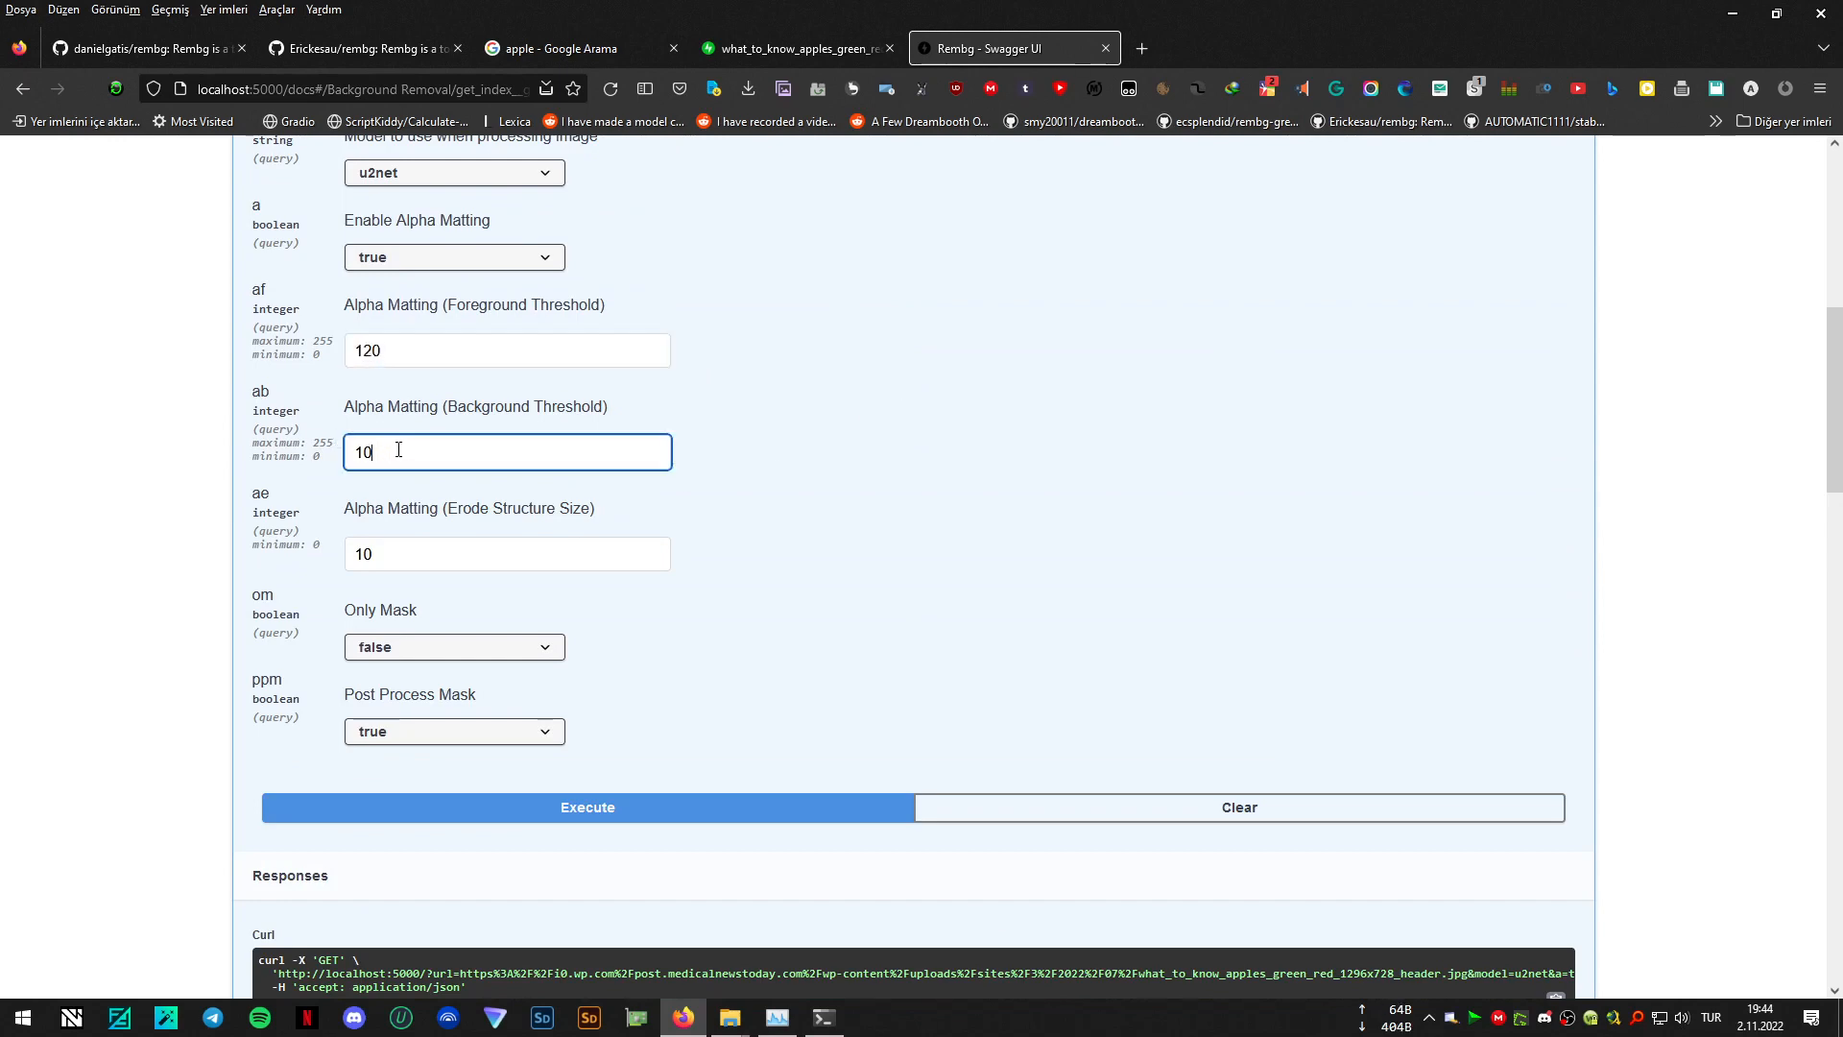
scroll(374, 482, down, 3)
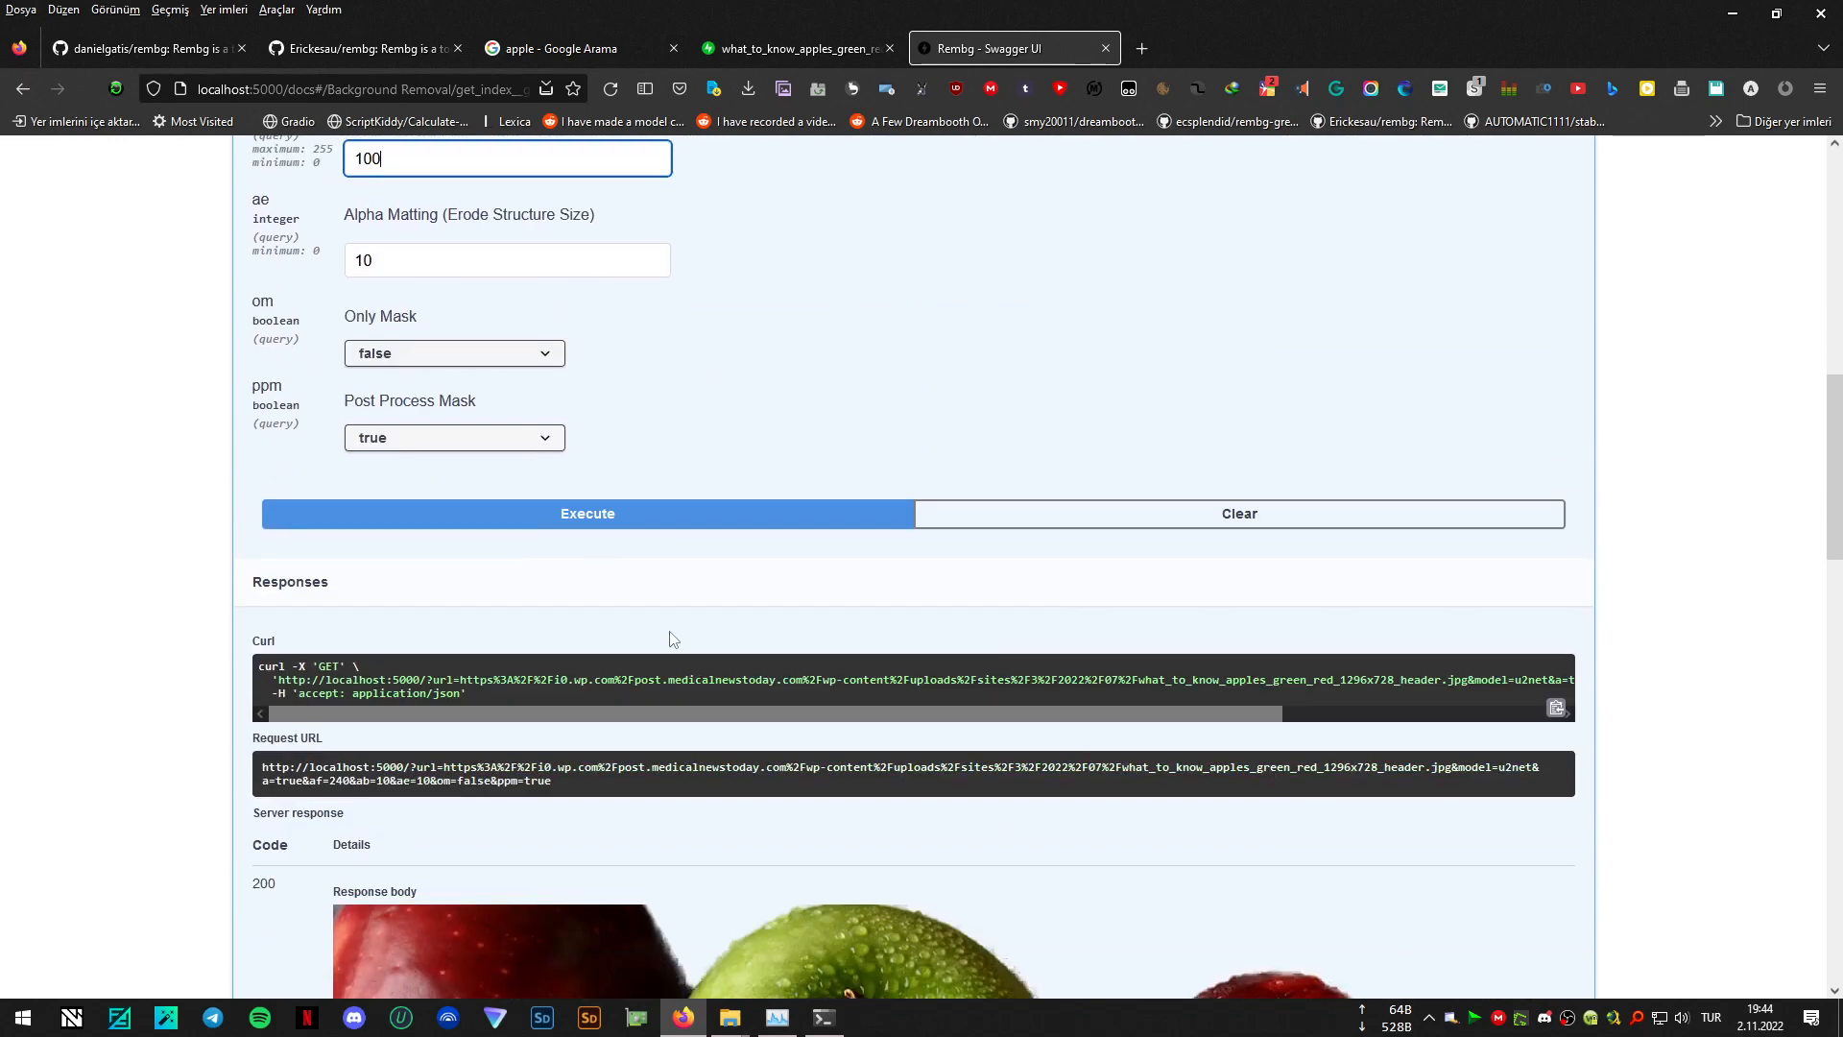
click(705, 527)
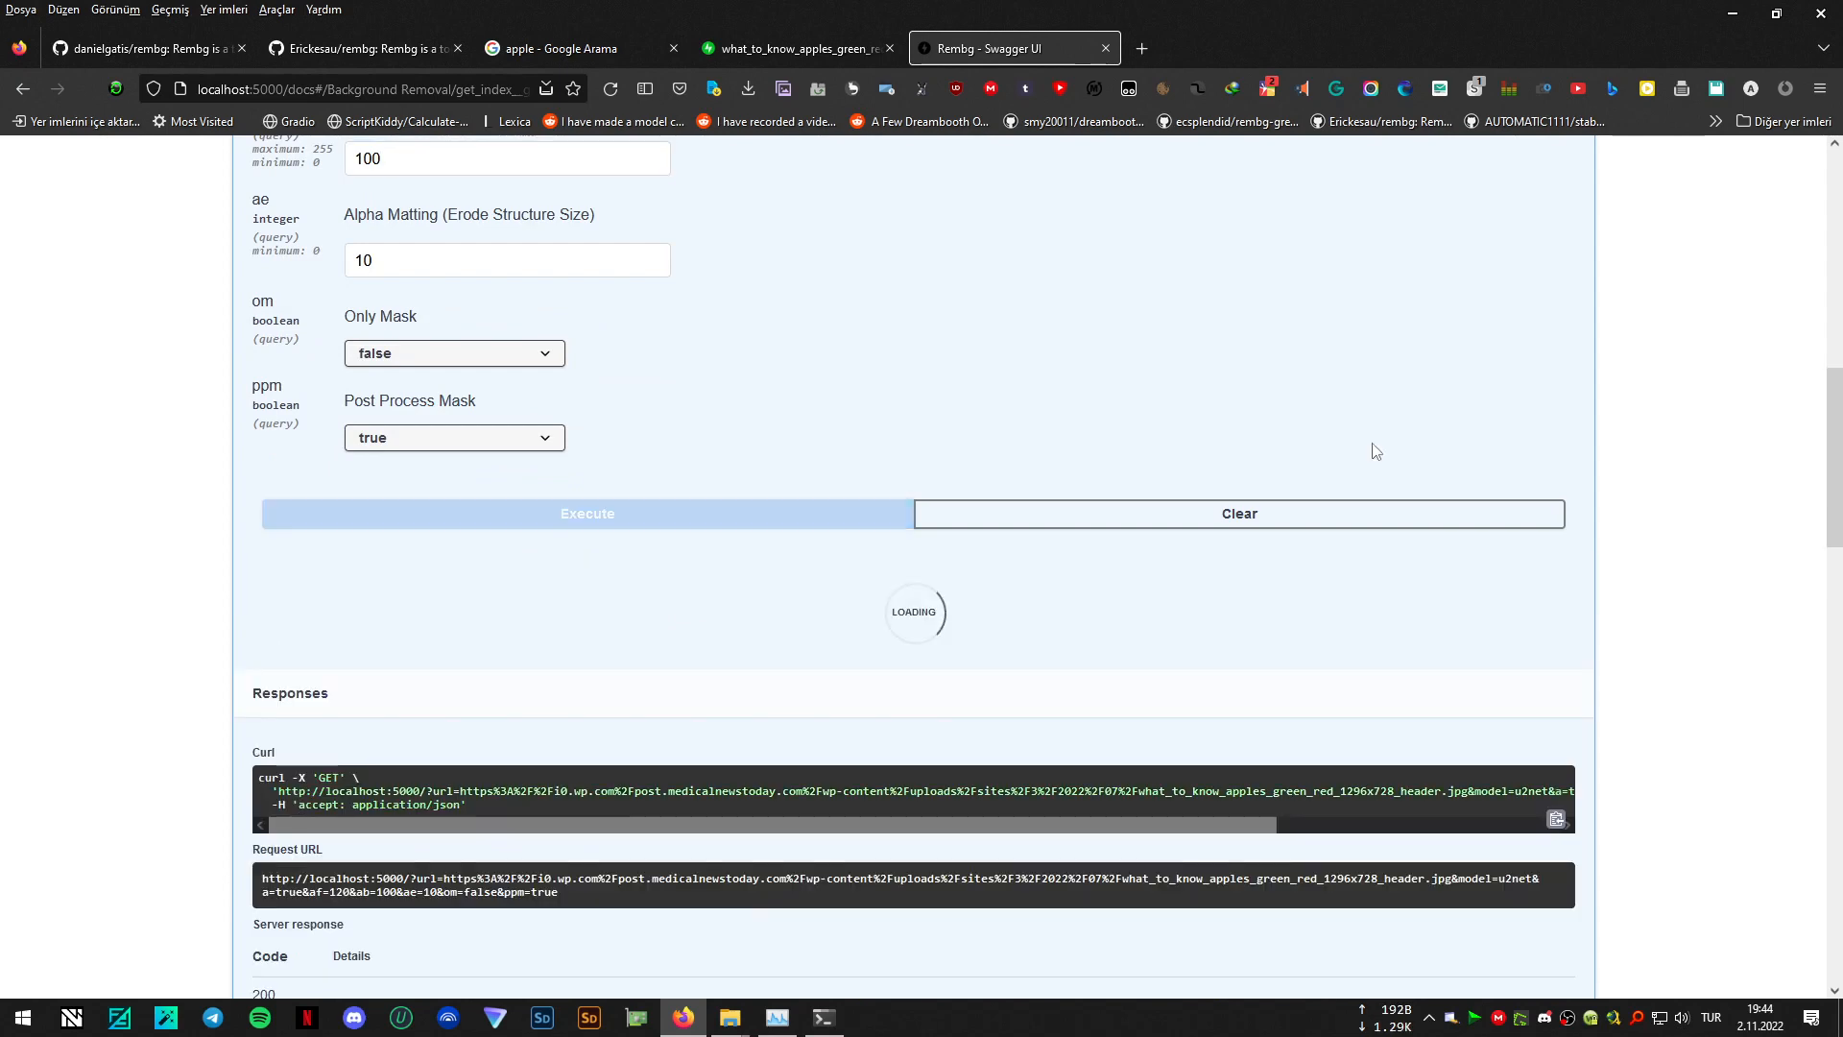
- Examine the apple edges and cut-out areas in the image returned with the new alpha matting thresholds
scroll(1358, 452, down, 4)
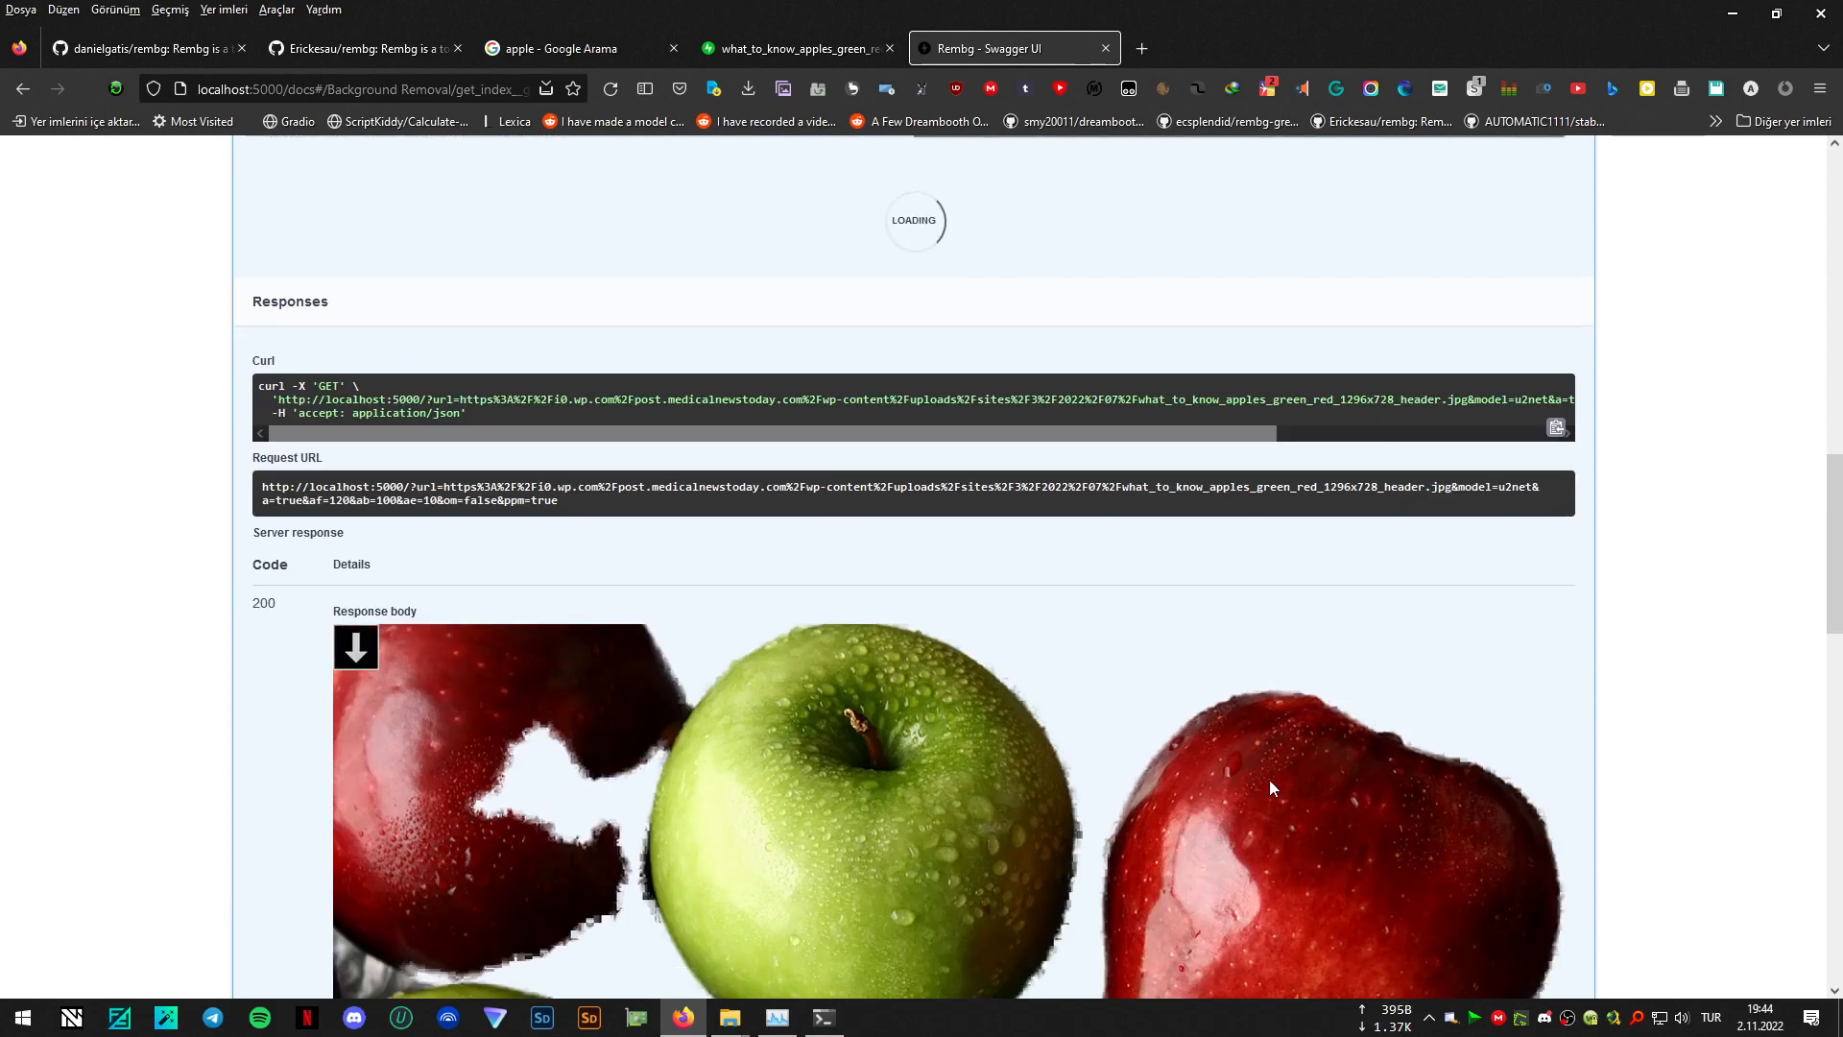
scroll(1613, 659, down, 2)
scroll(1613, 658, down, 3)
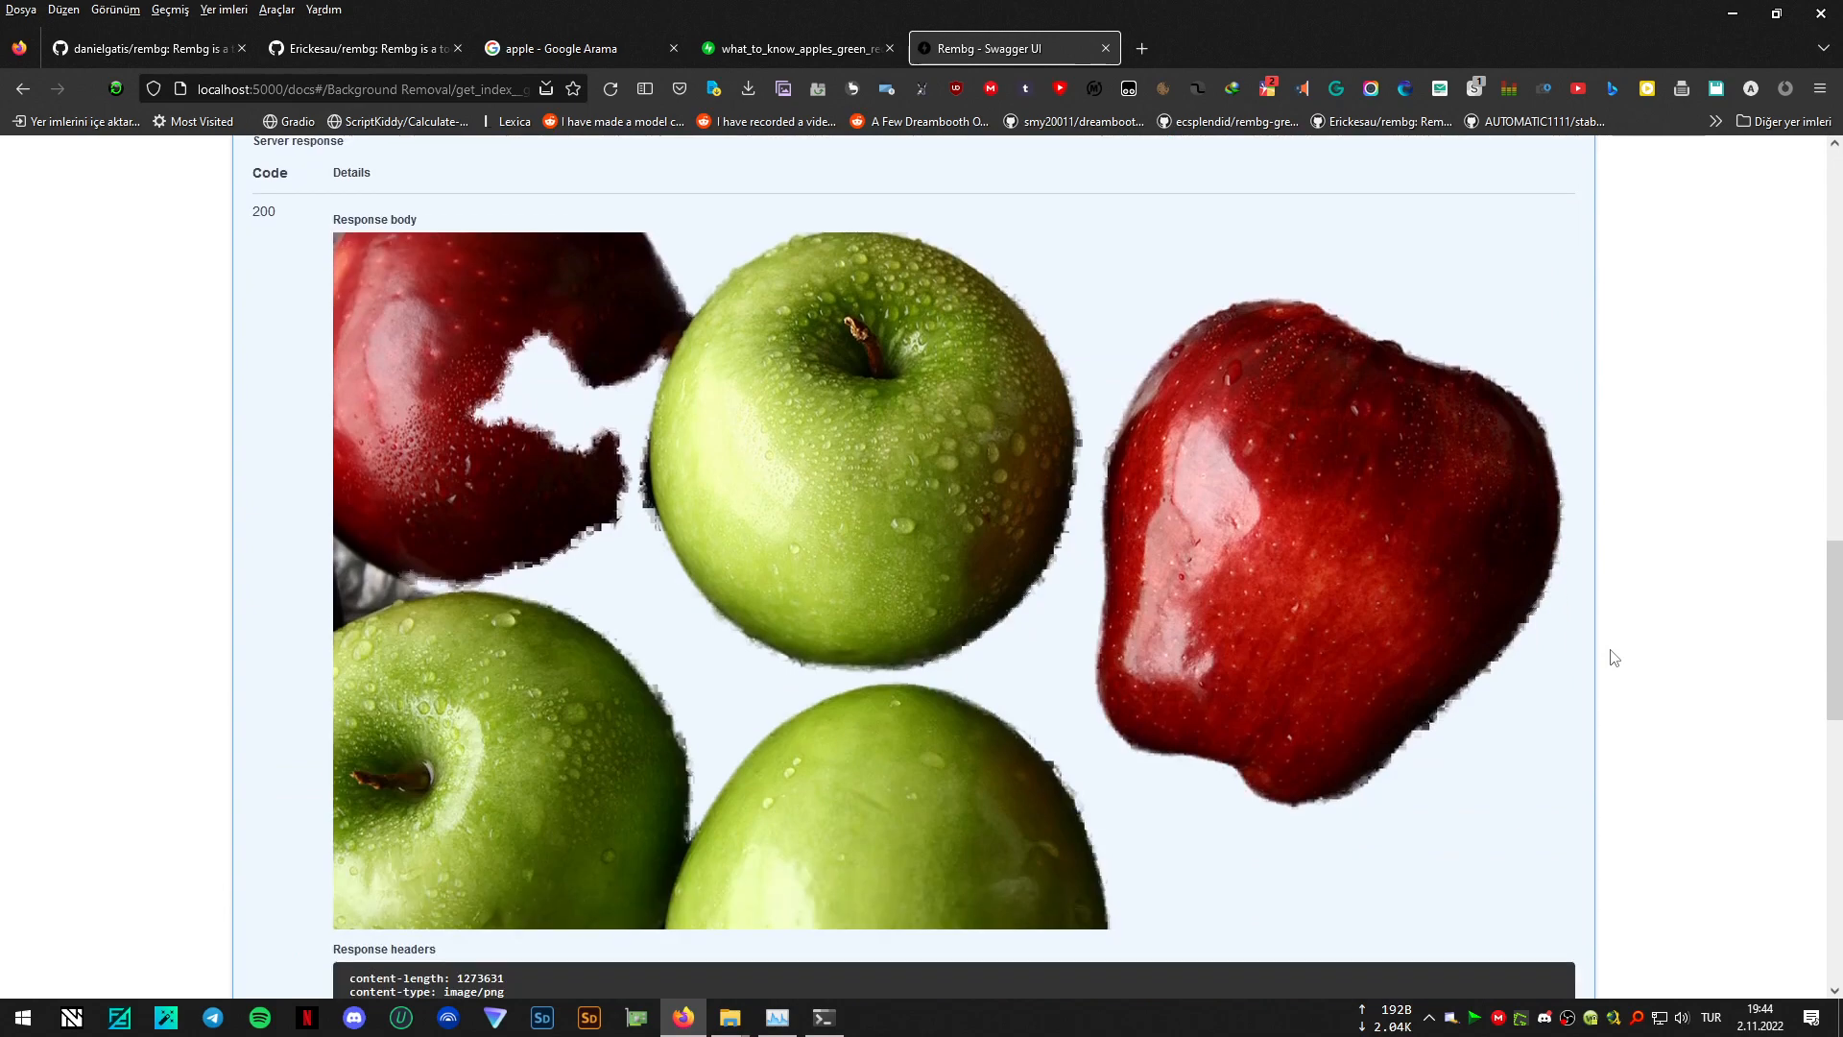
scroll(1130, 334, up, 3)
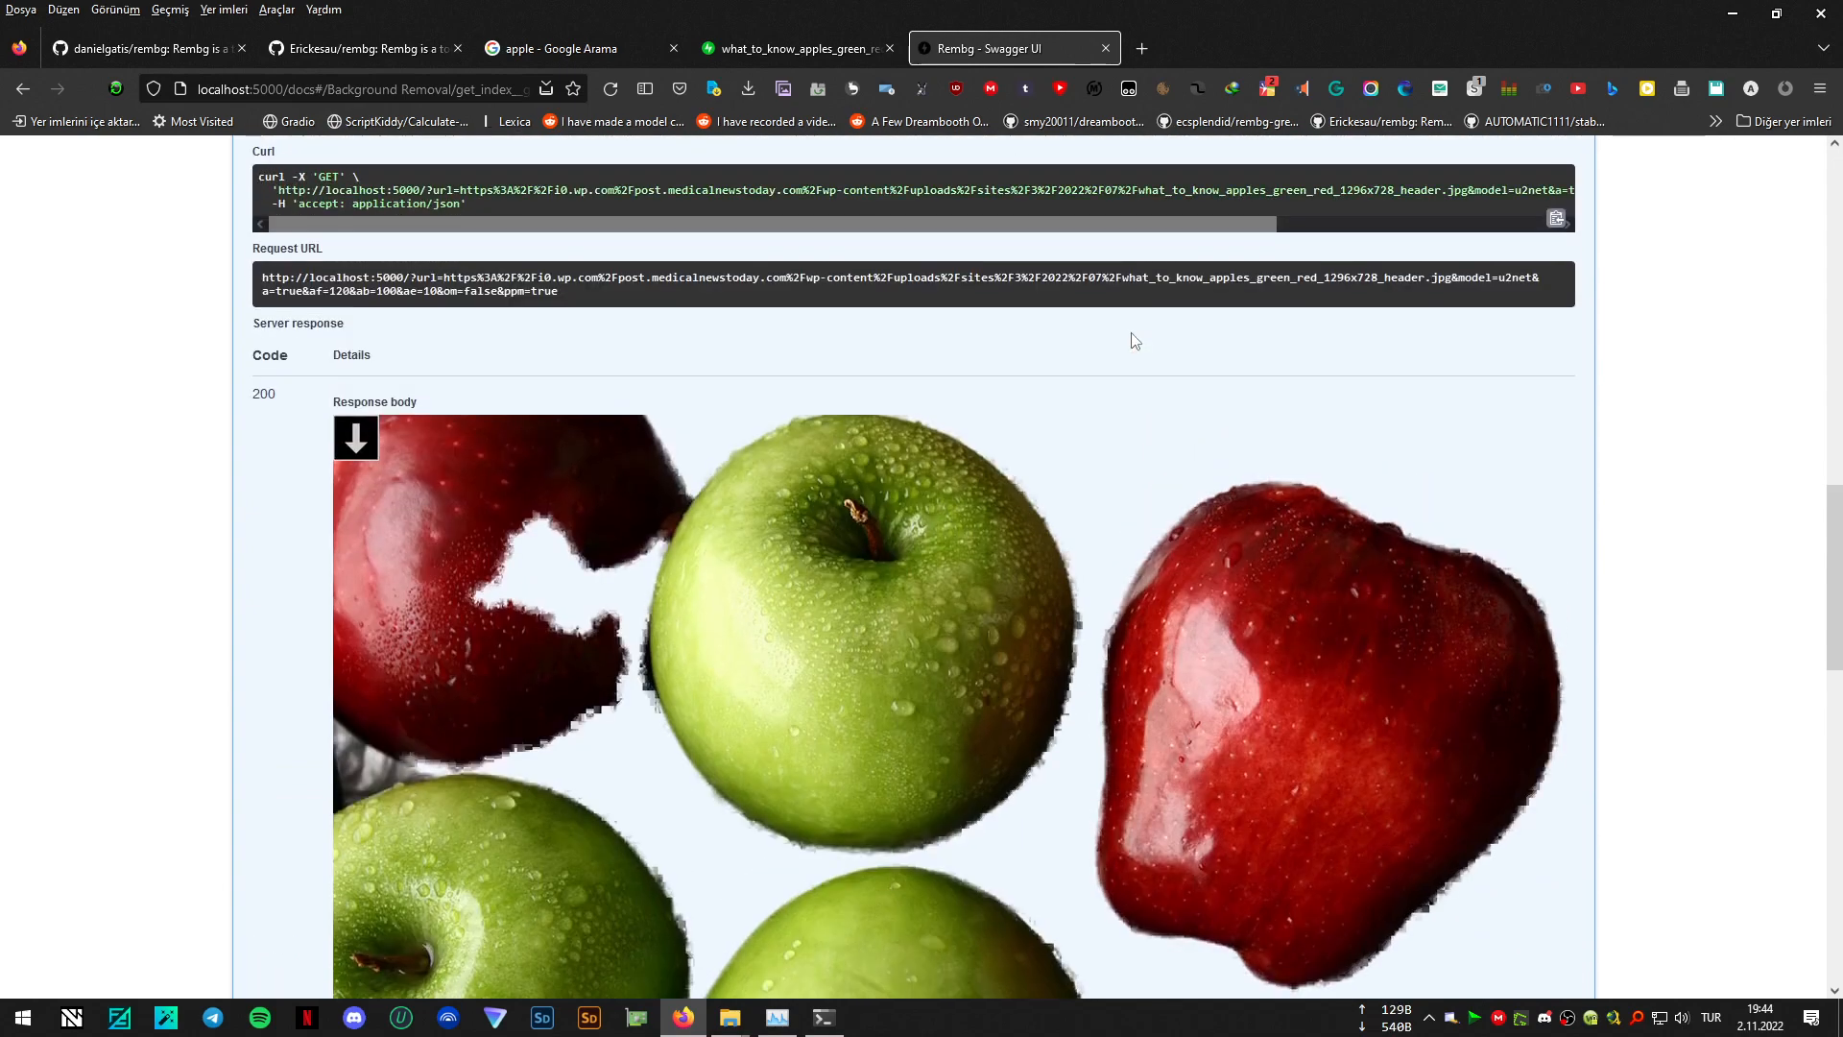
scroll(1155, 572, up, 5)
scroll(1010, 647, down, 3)
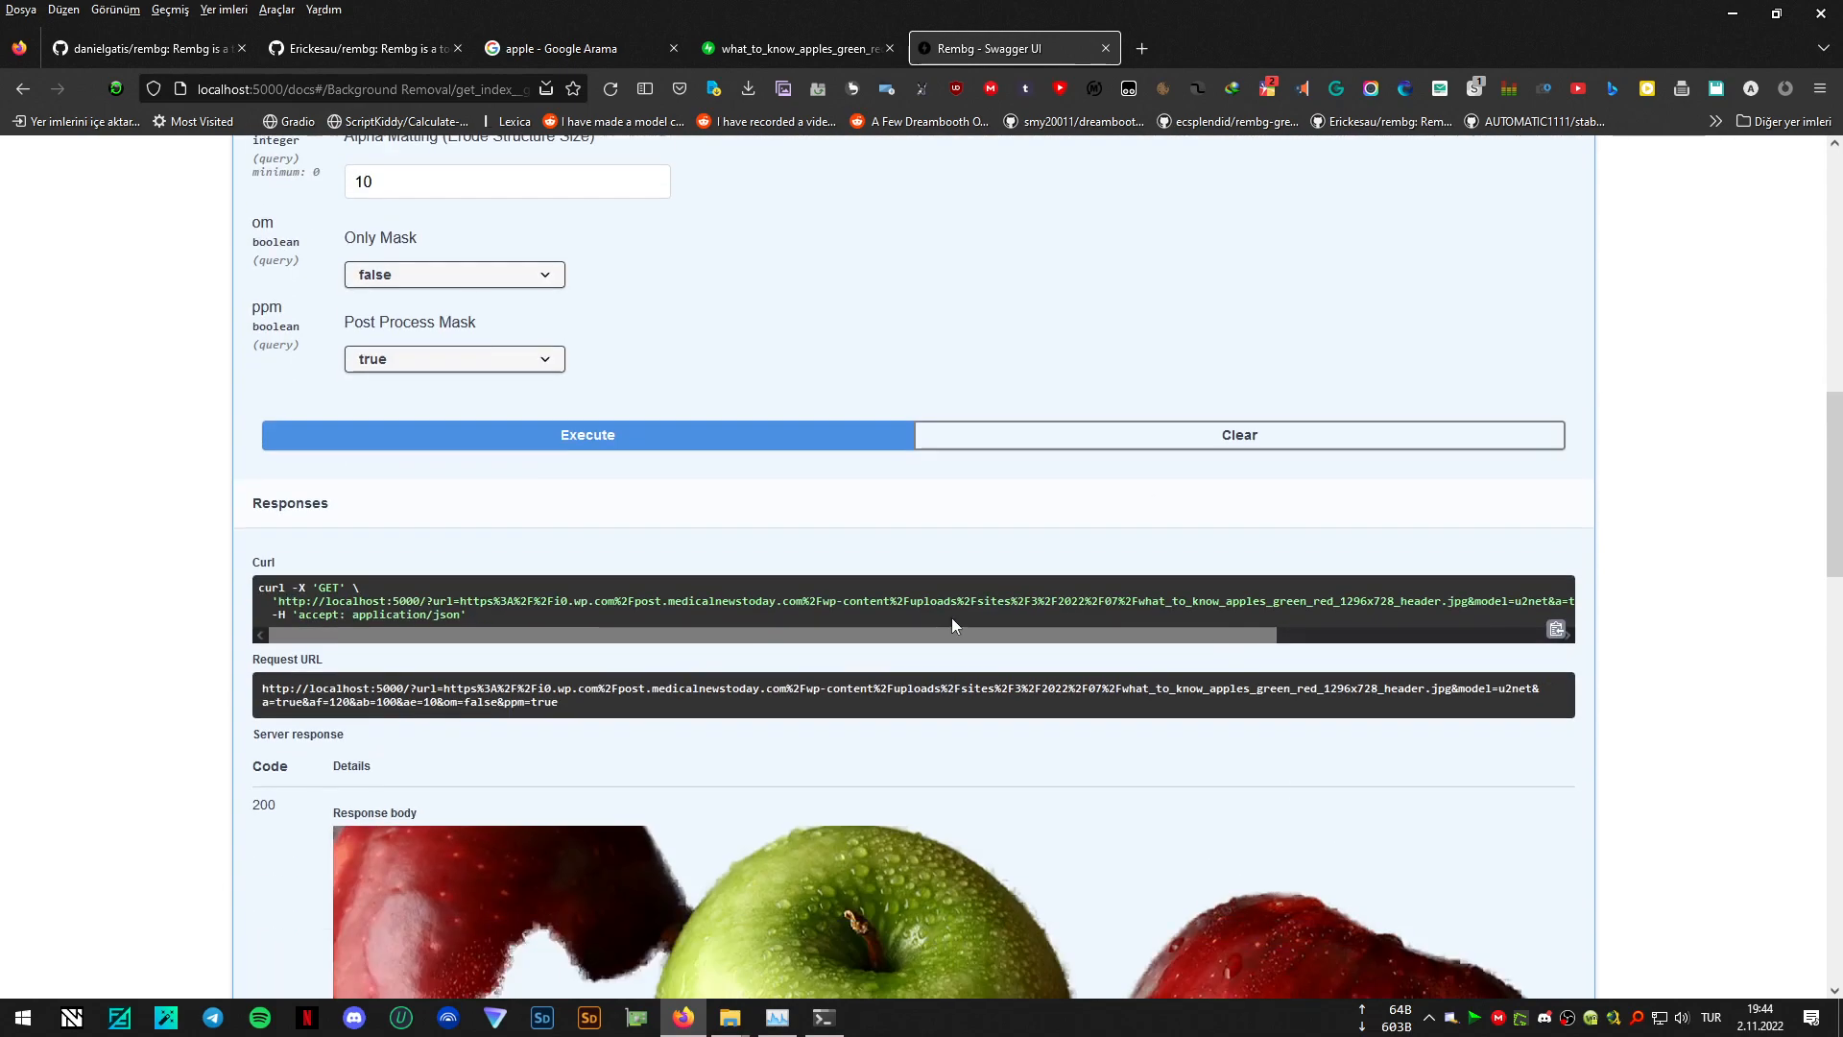
- Set Only Mask to true, execute the request, and view the returned black-and-white mask of the apples
scroll(679, 563, up, 5)
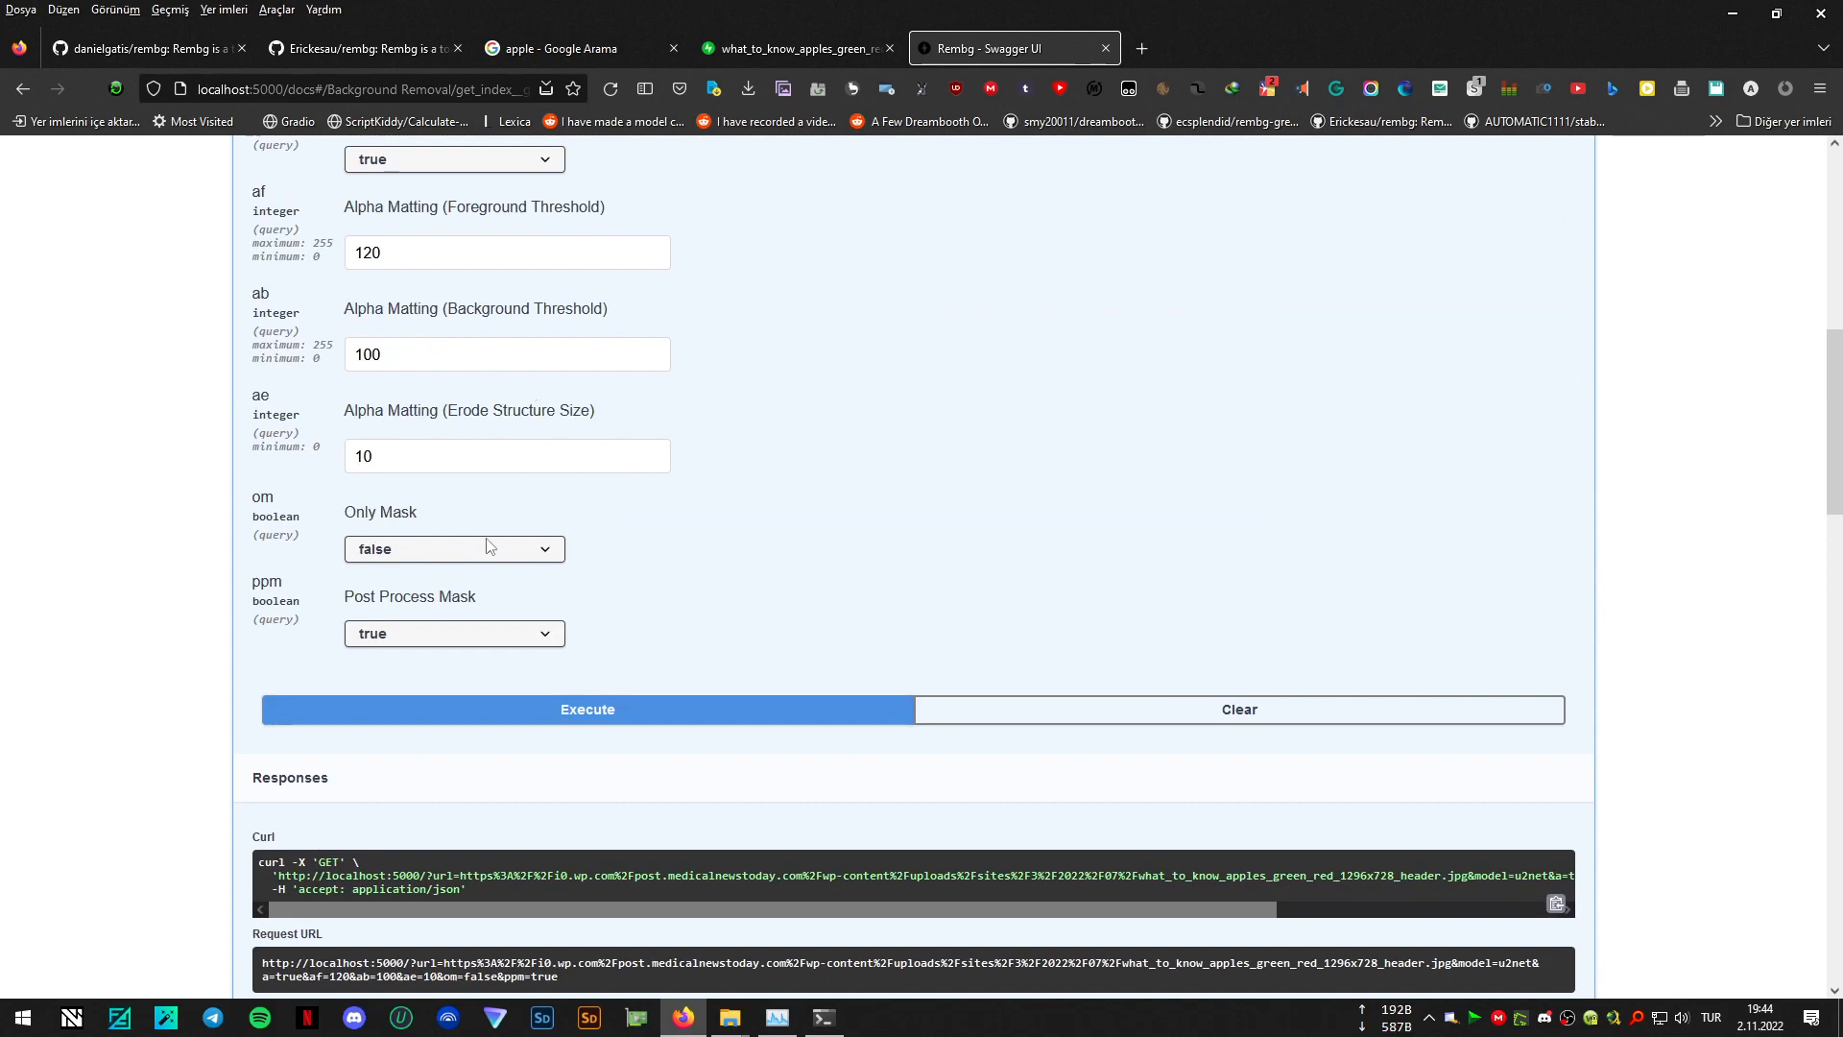
click(408, 548)
click(389, 596)
scroll(954, 470, down, 3)
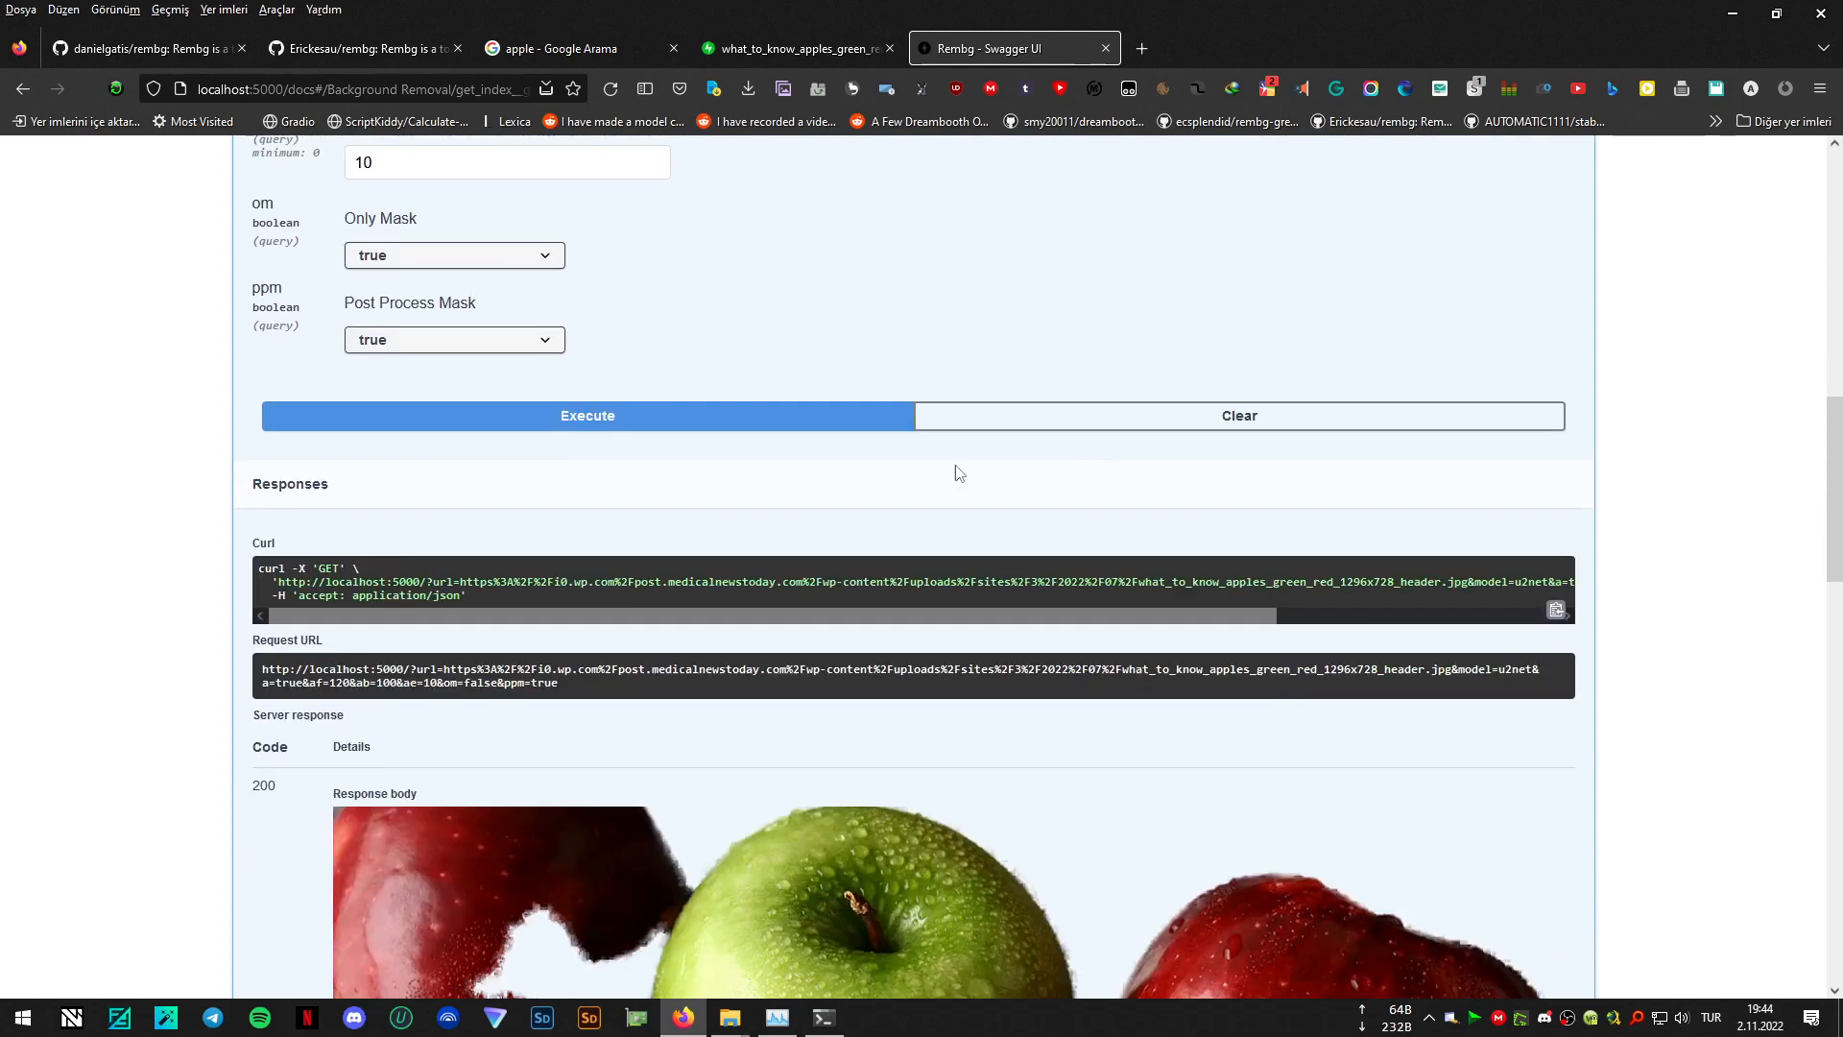
click(700, 419)
scroll(1176, 254, down, 4)
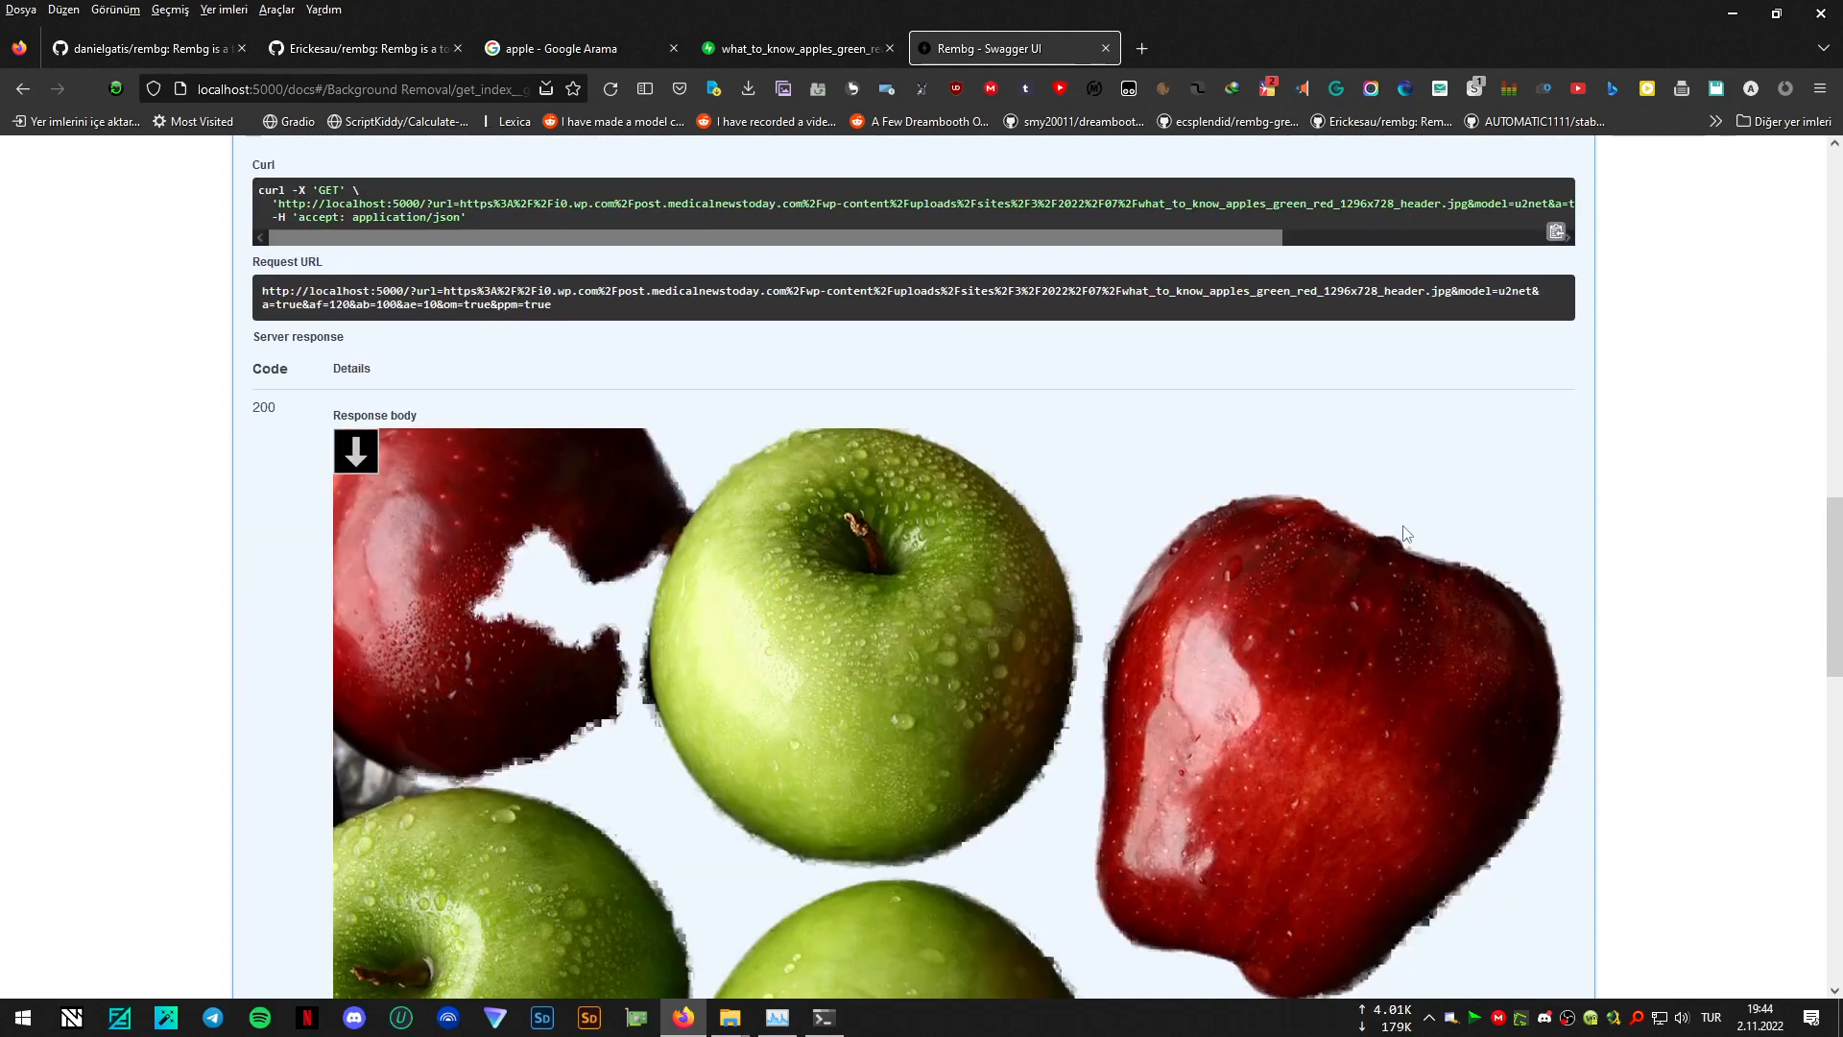
scroll(1403, 532, down, 1)
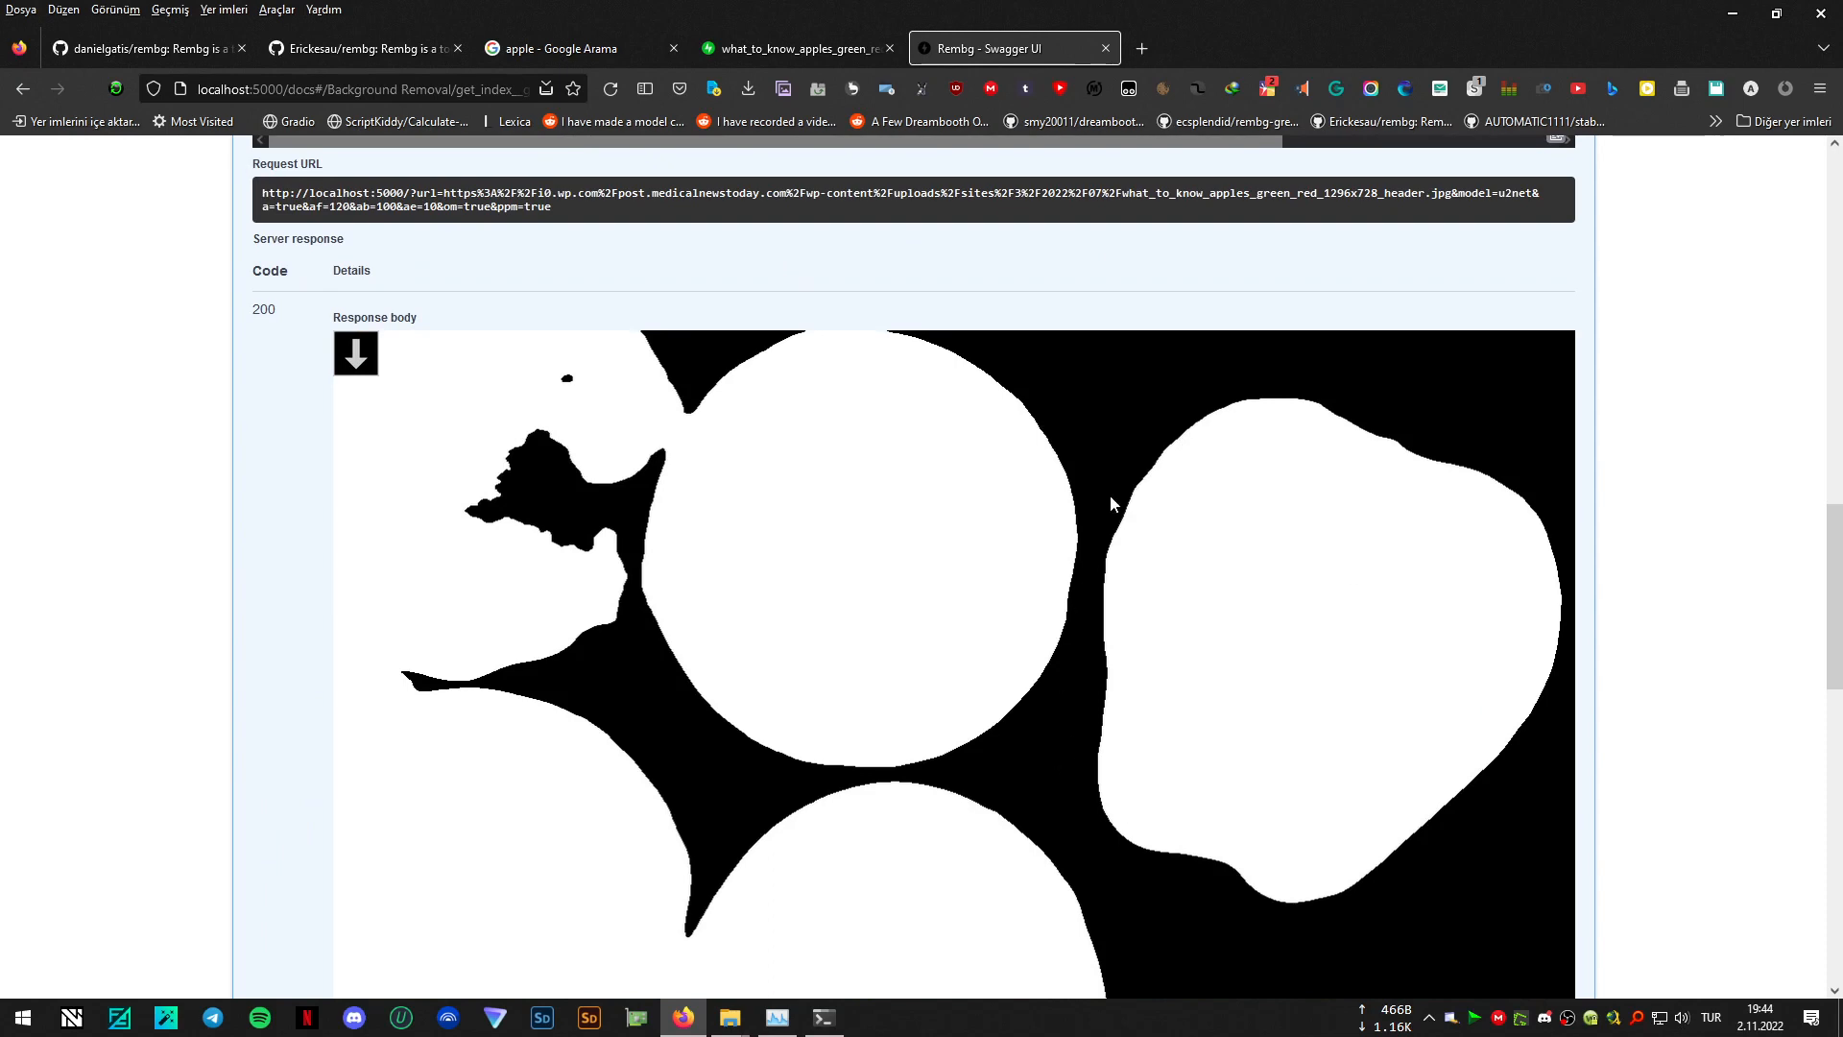
scroll(654, 646, up, 10)
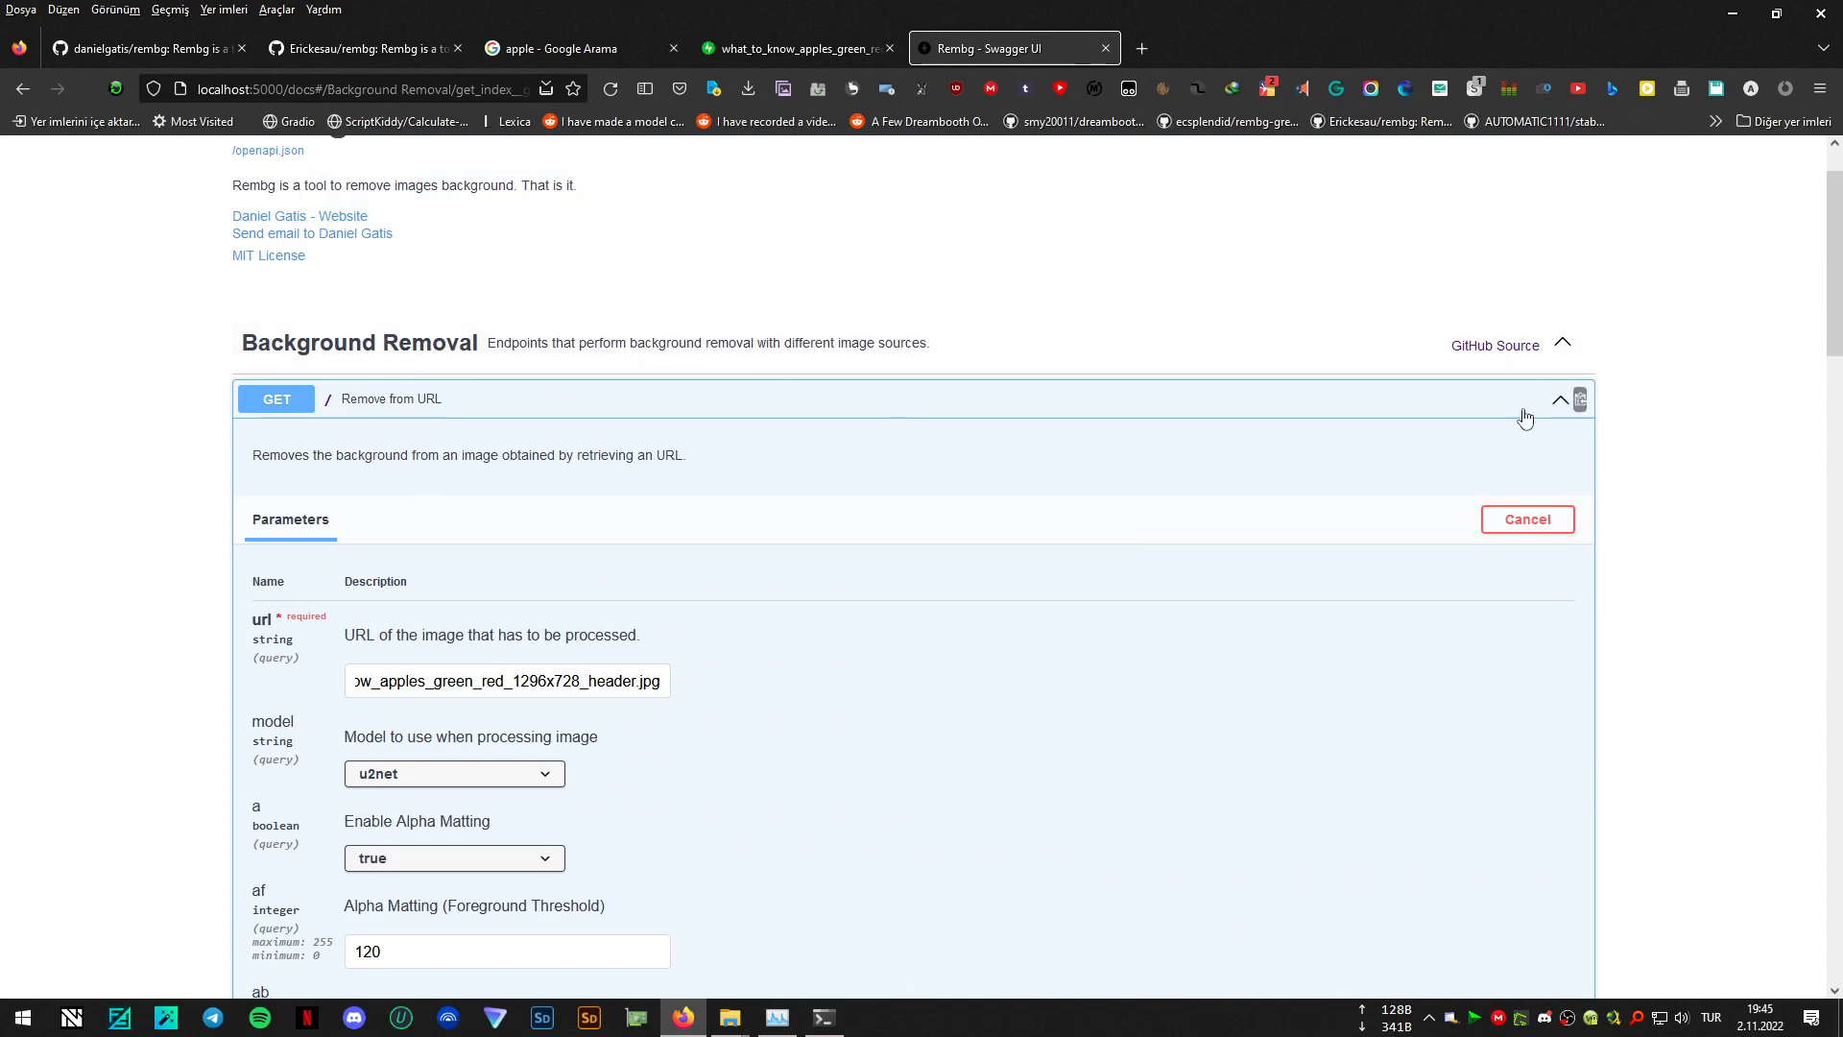
- Collapse the Remove from URL endpoint, expand Remove from Stream, and enable trying it out
click(1558, 403)
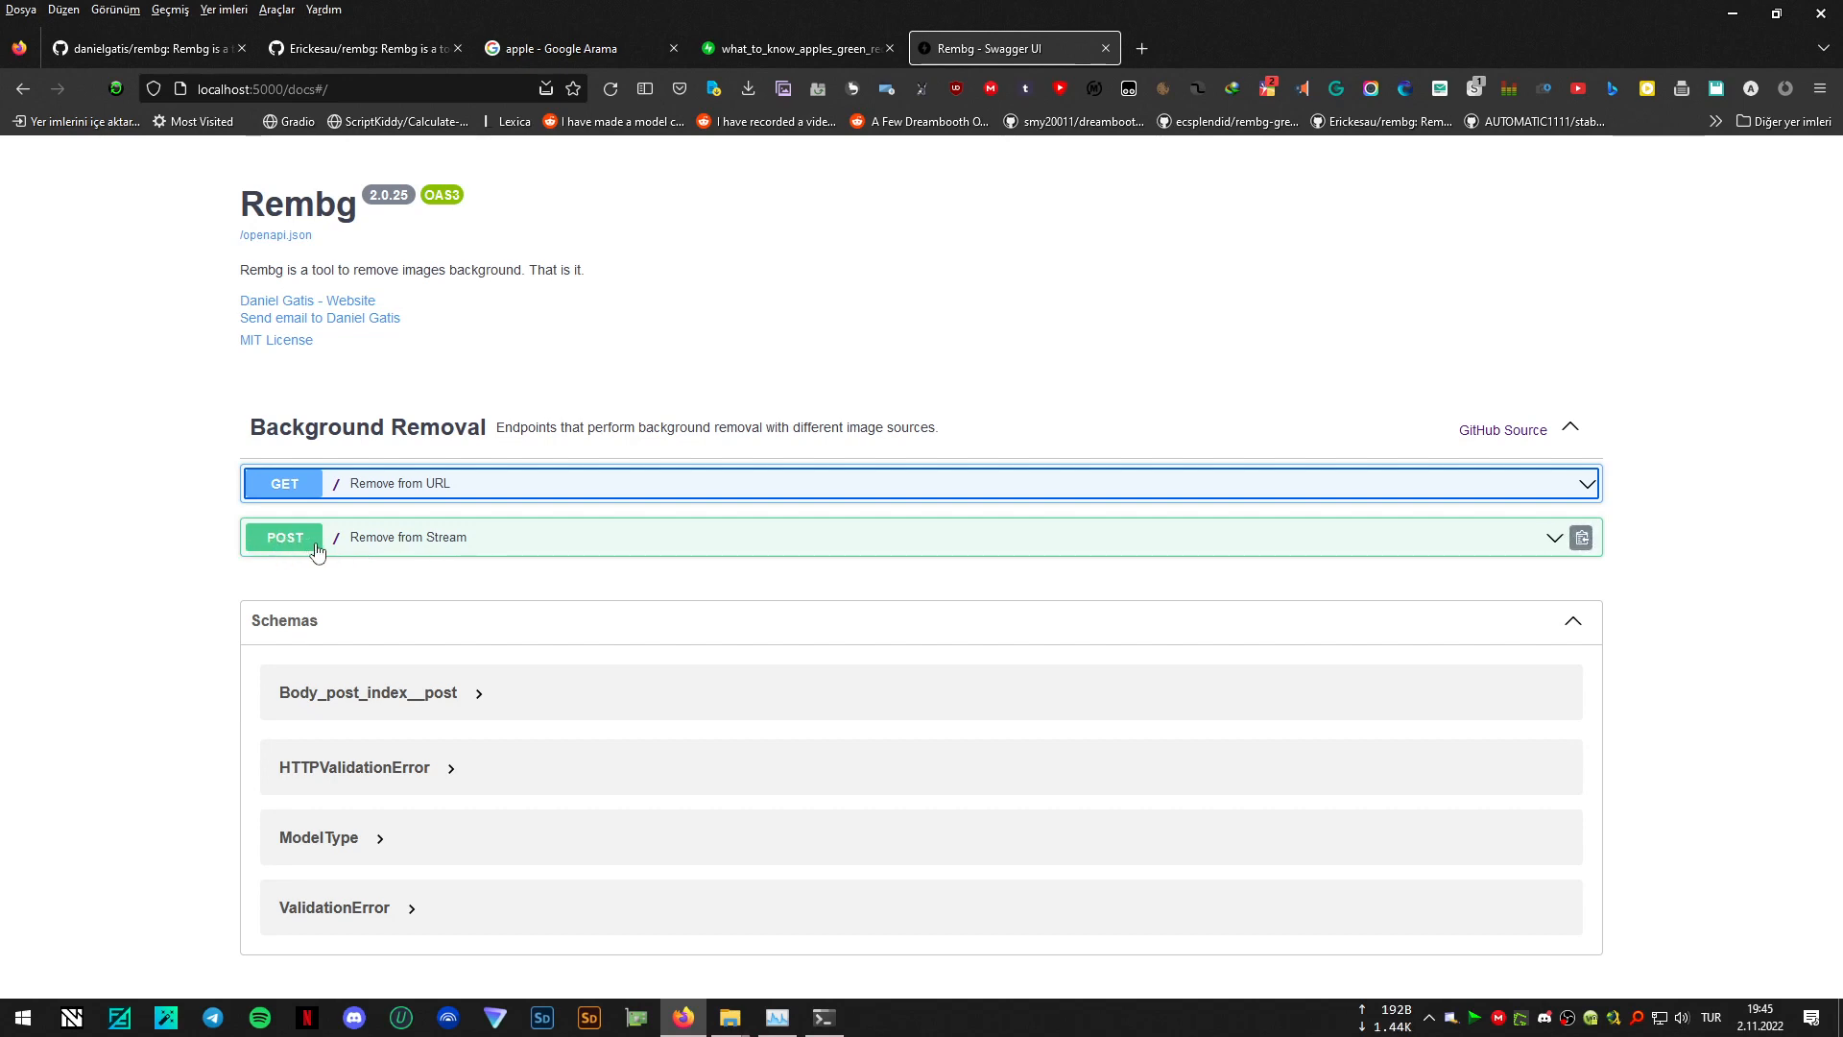
click(1552, 536)
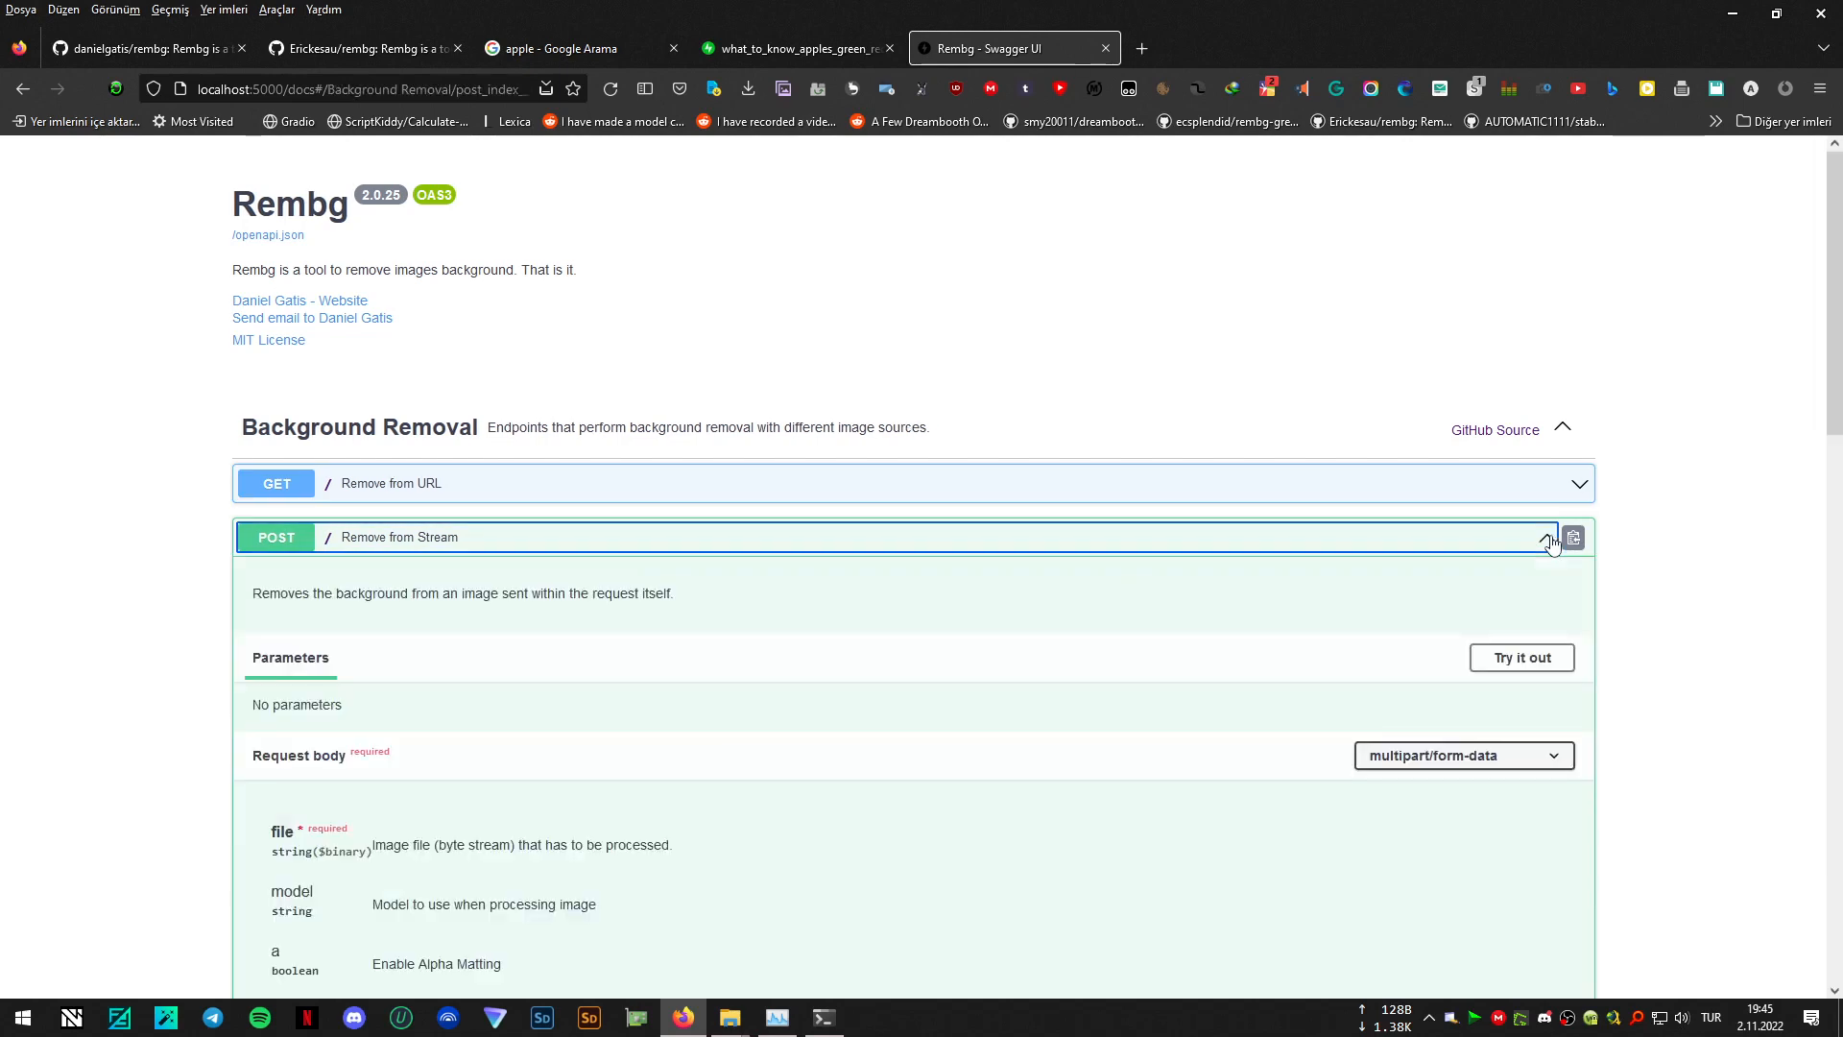
scroll(873, 567, down, 1)
scroll(873, 566, down, 3)
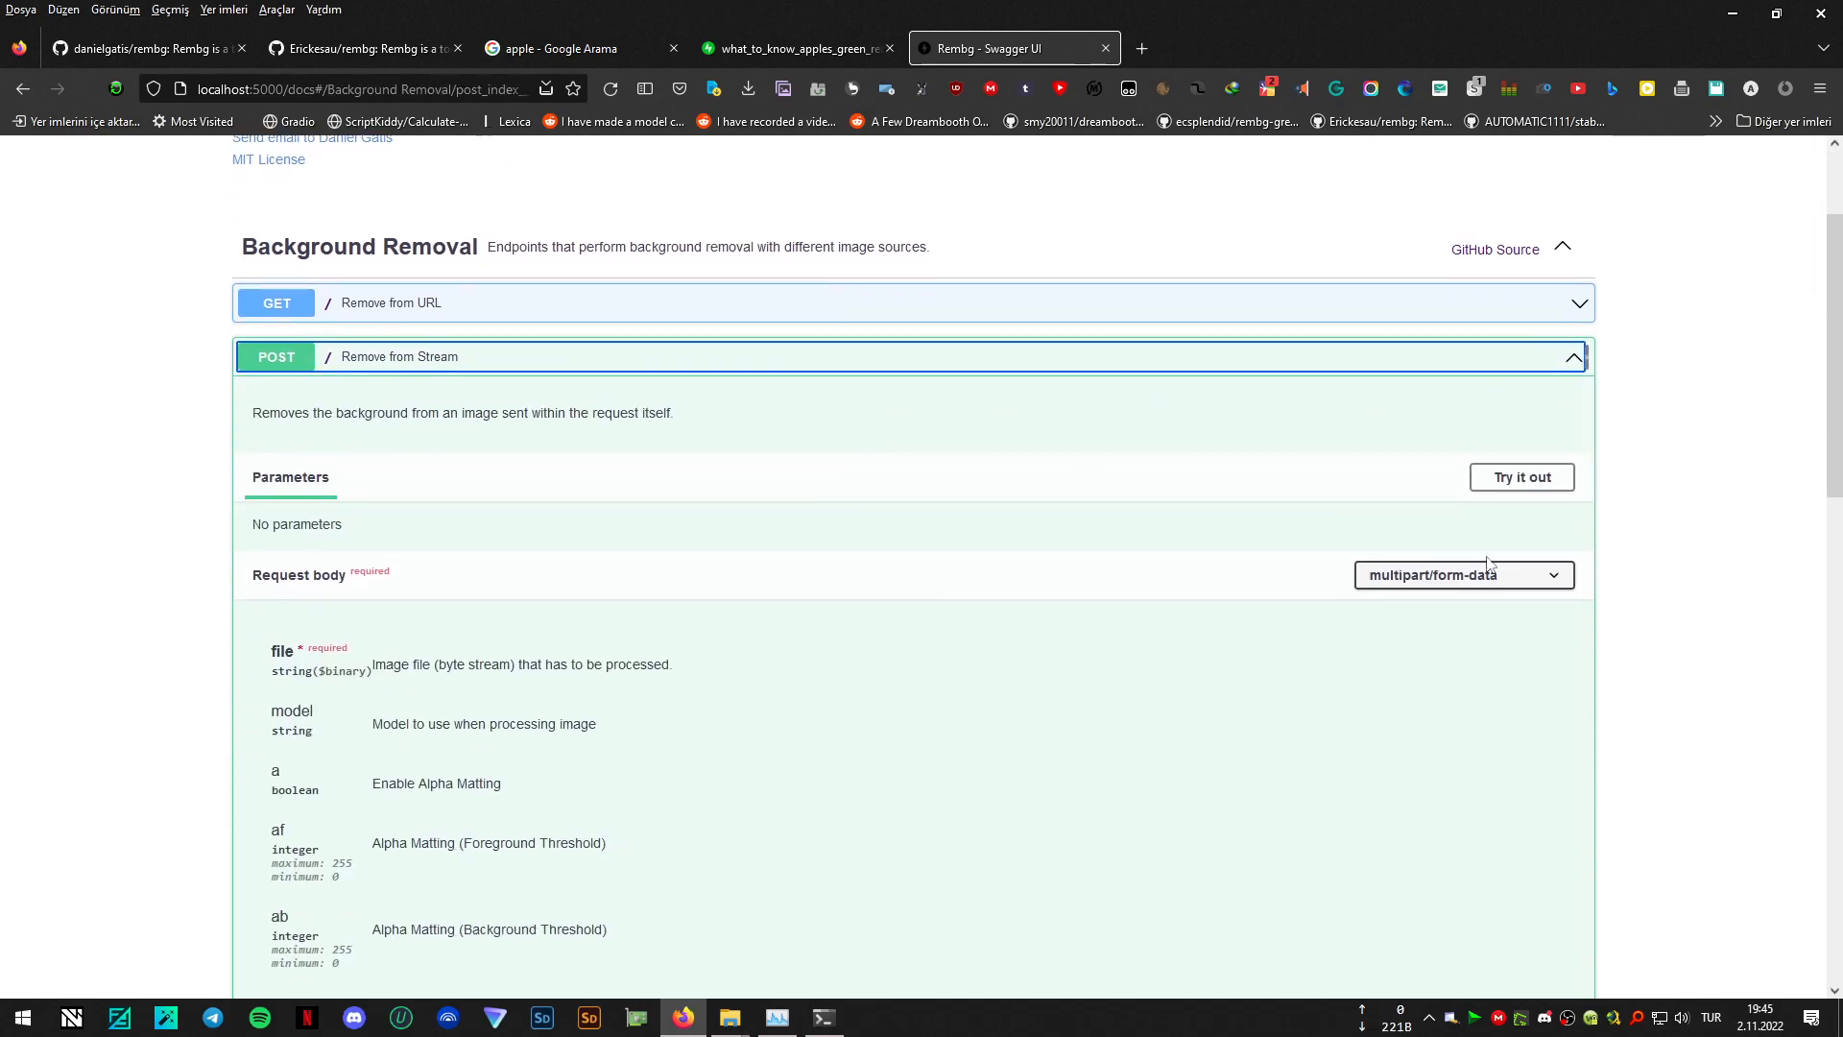
click(1523, 462)
scroll(615, 541, down, 2)
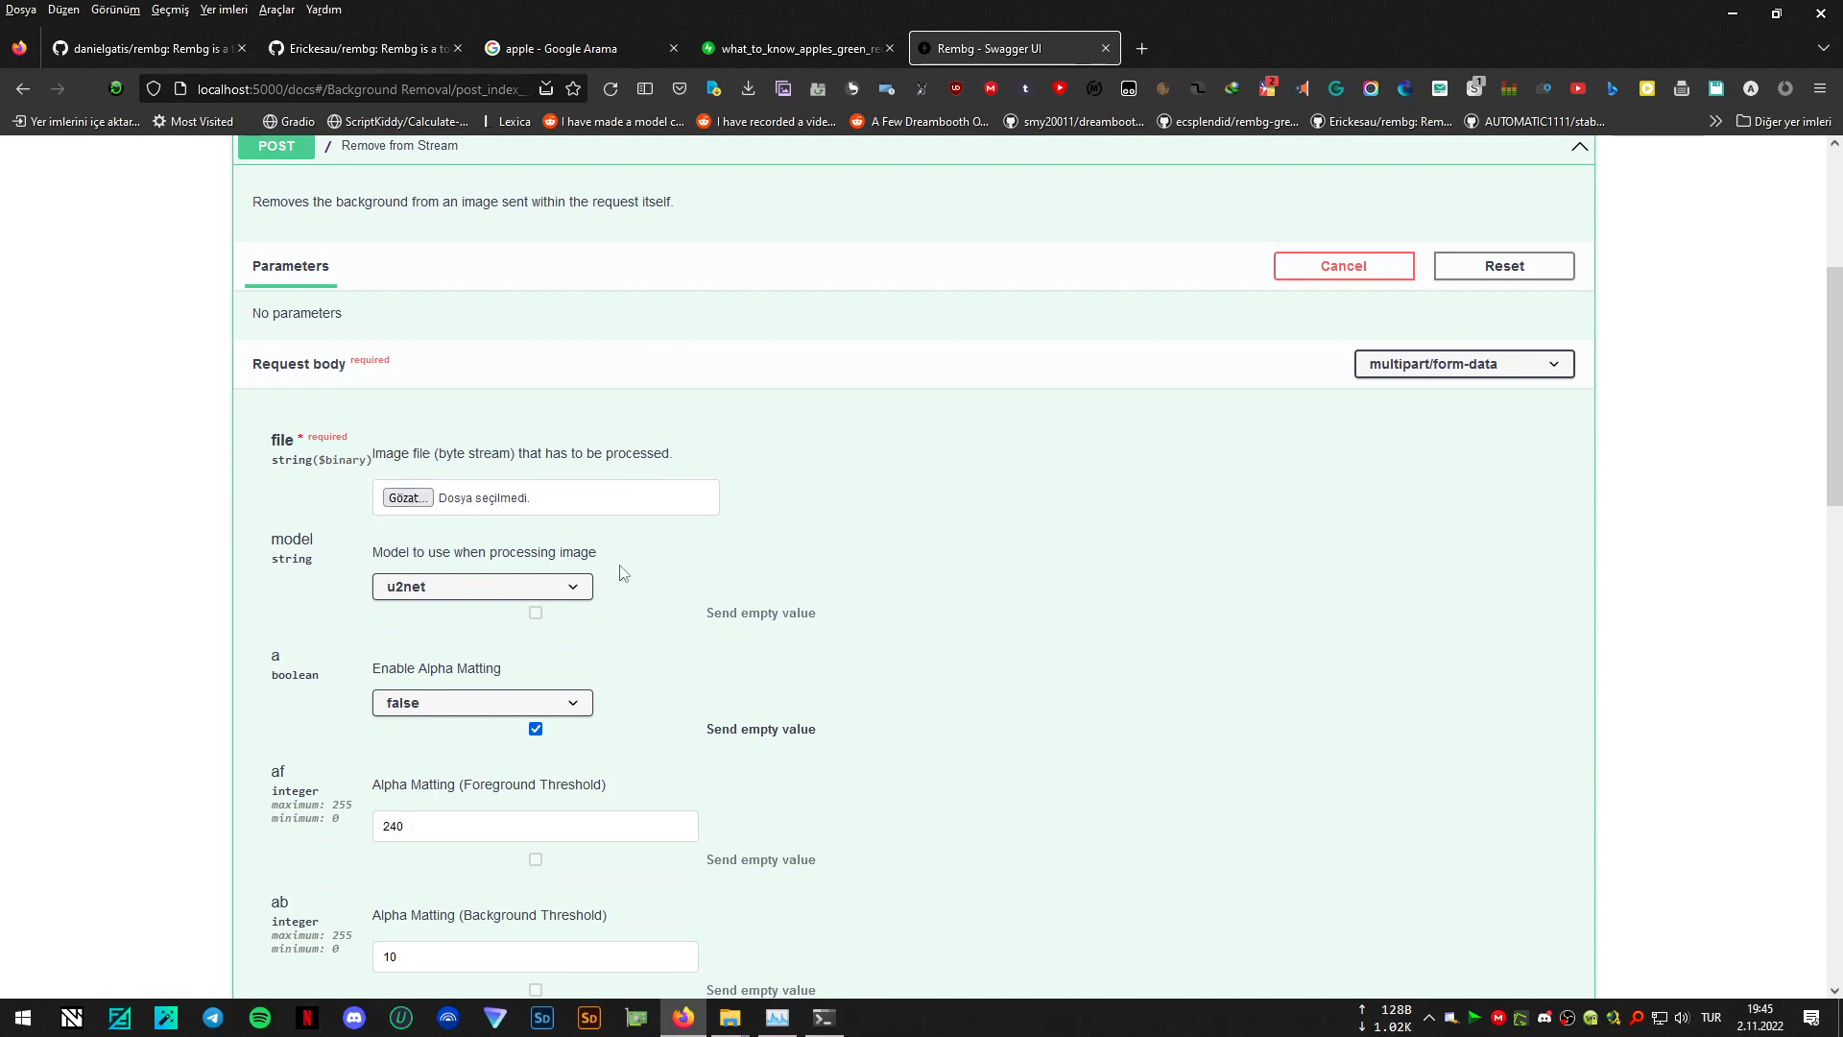
- Supply 0011.jpg from the test images folder inside remove background as the image file for the Remove from Stream request
mouse_move(729, 1015)
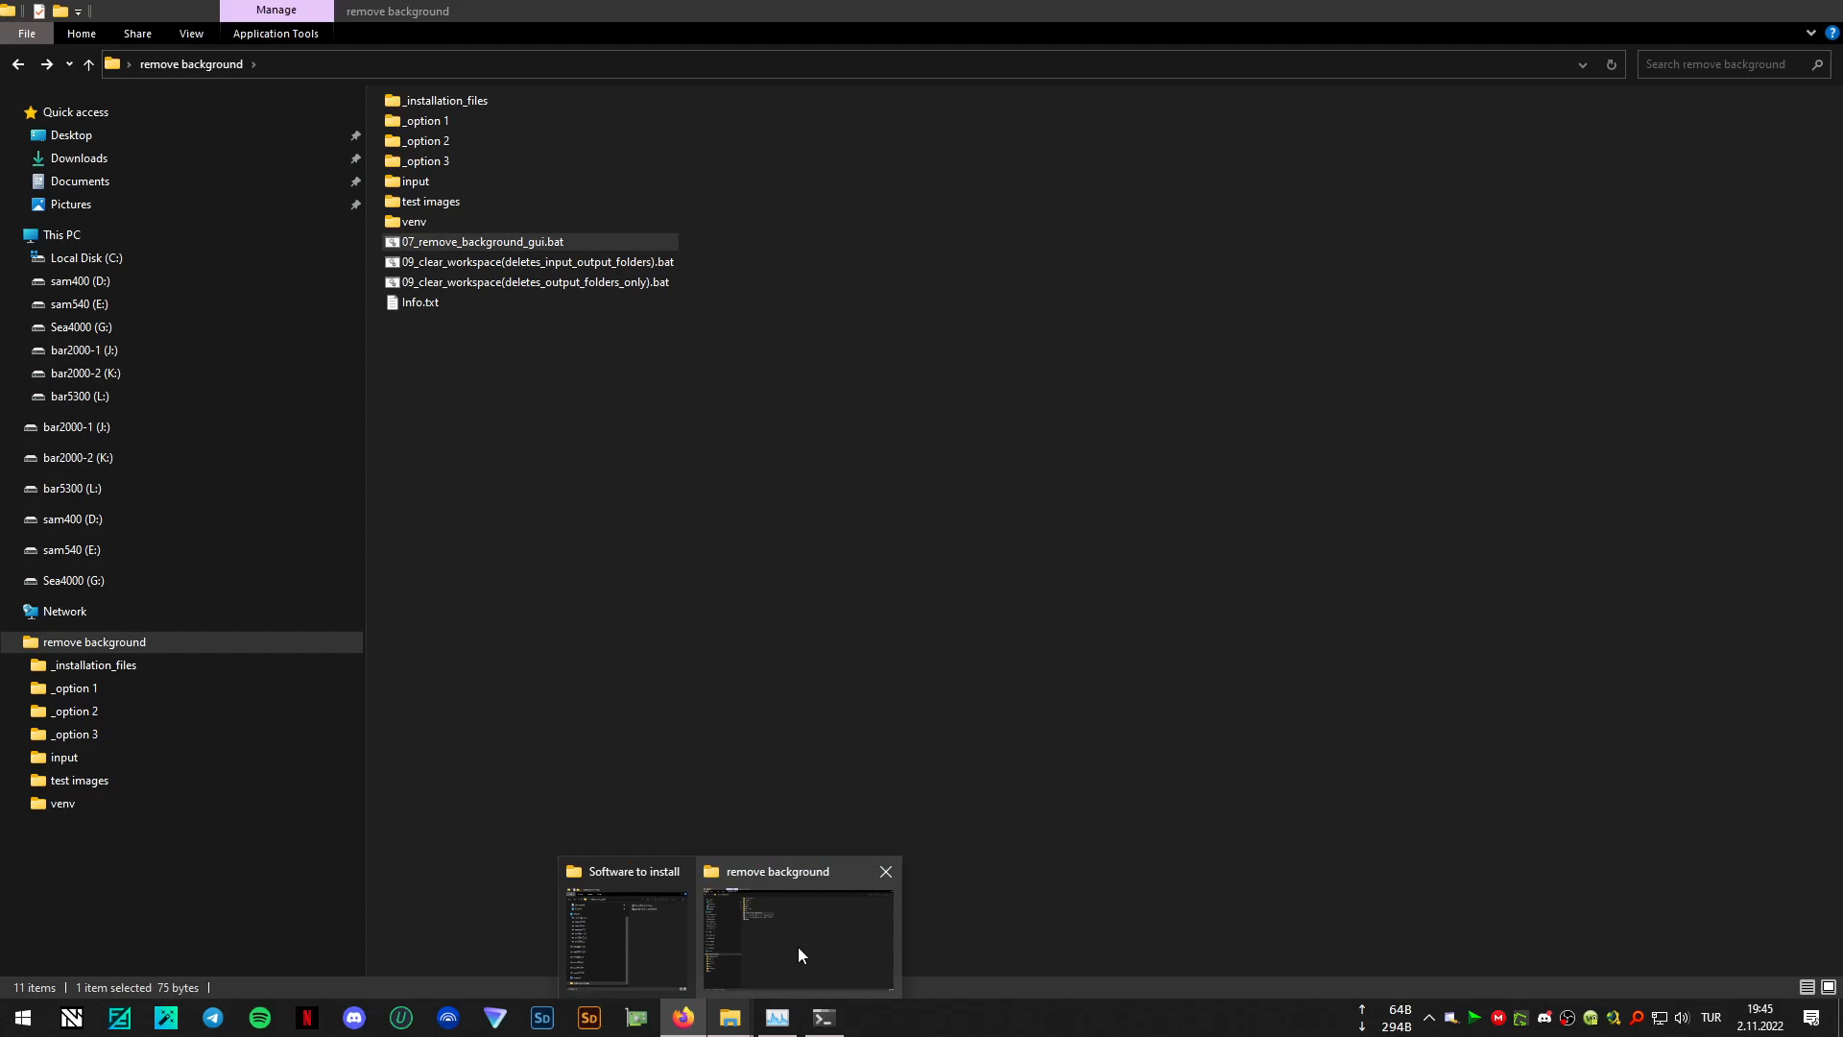
click(798, 947)
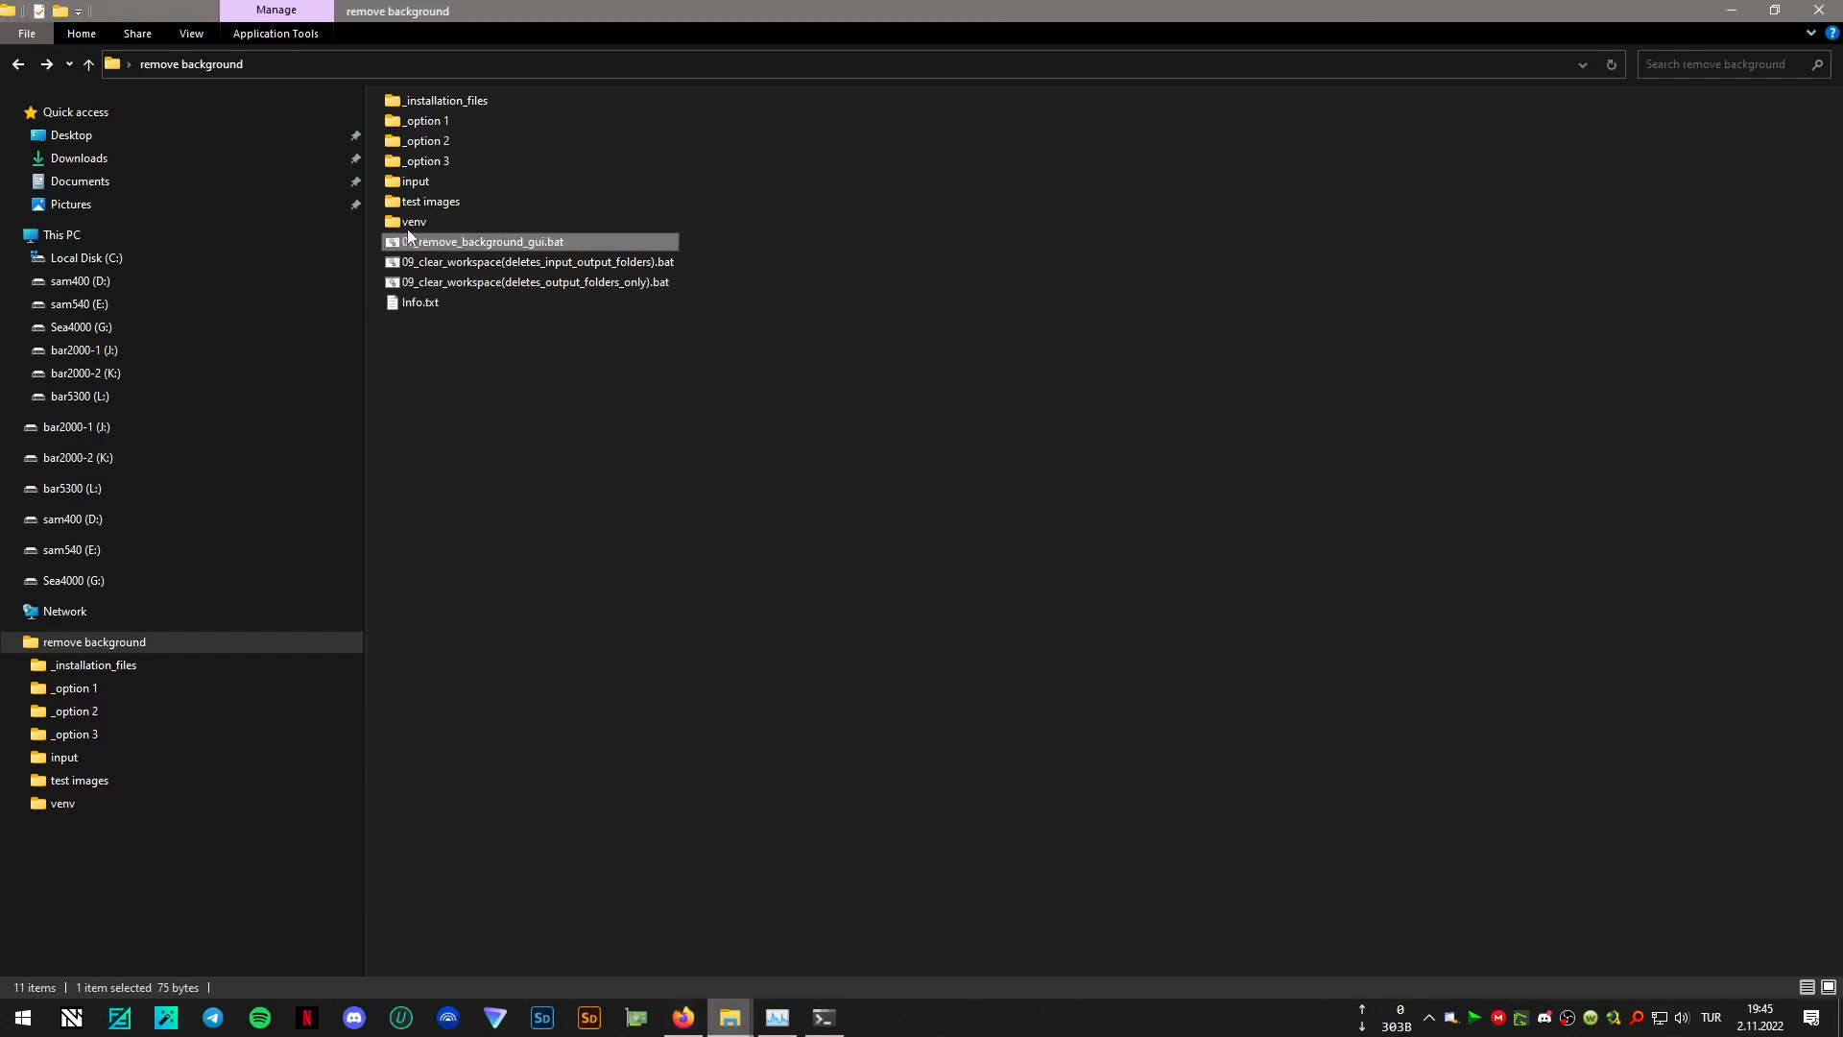
double_click(442, 208)
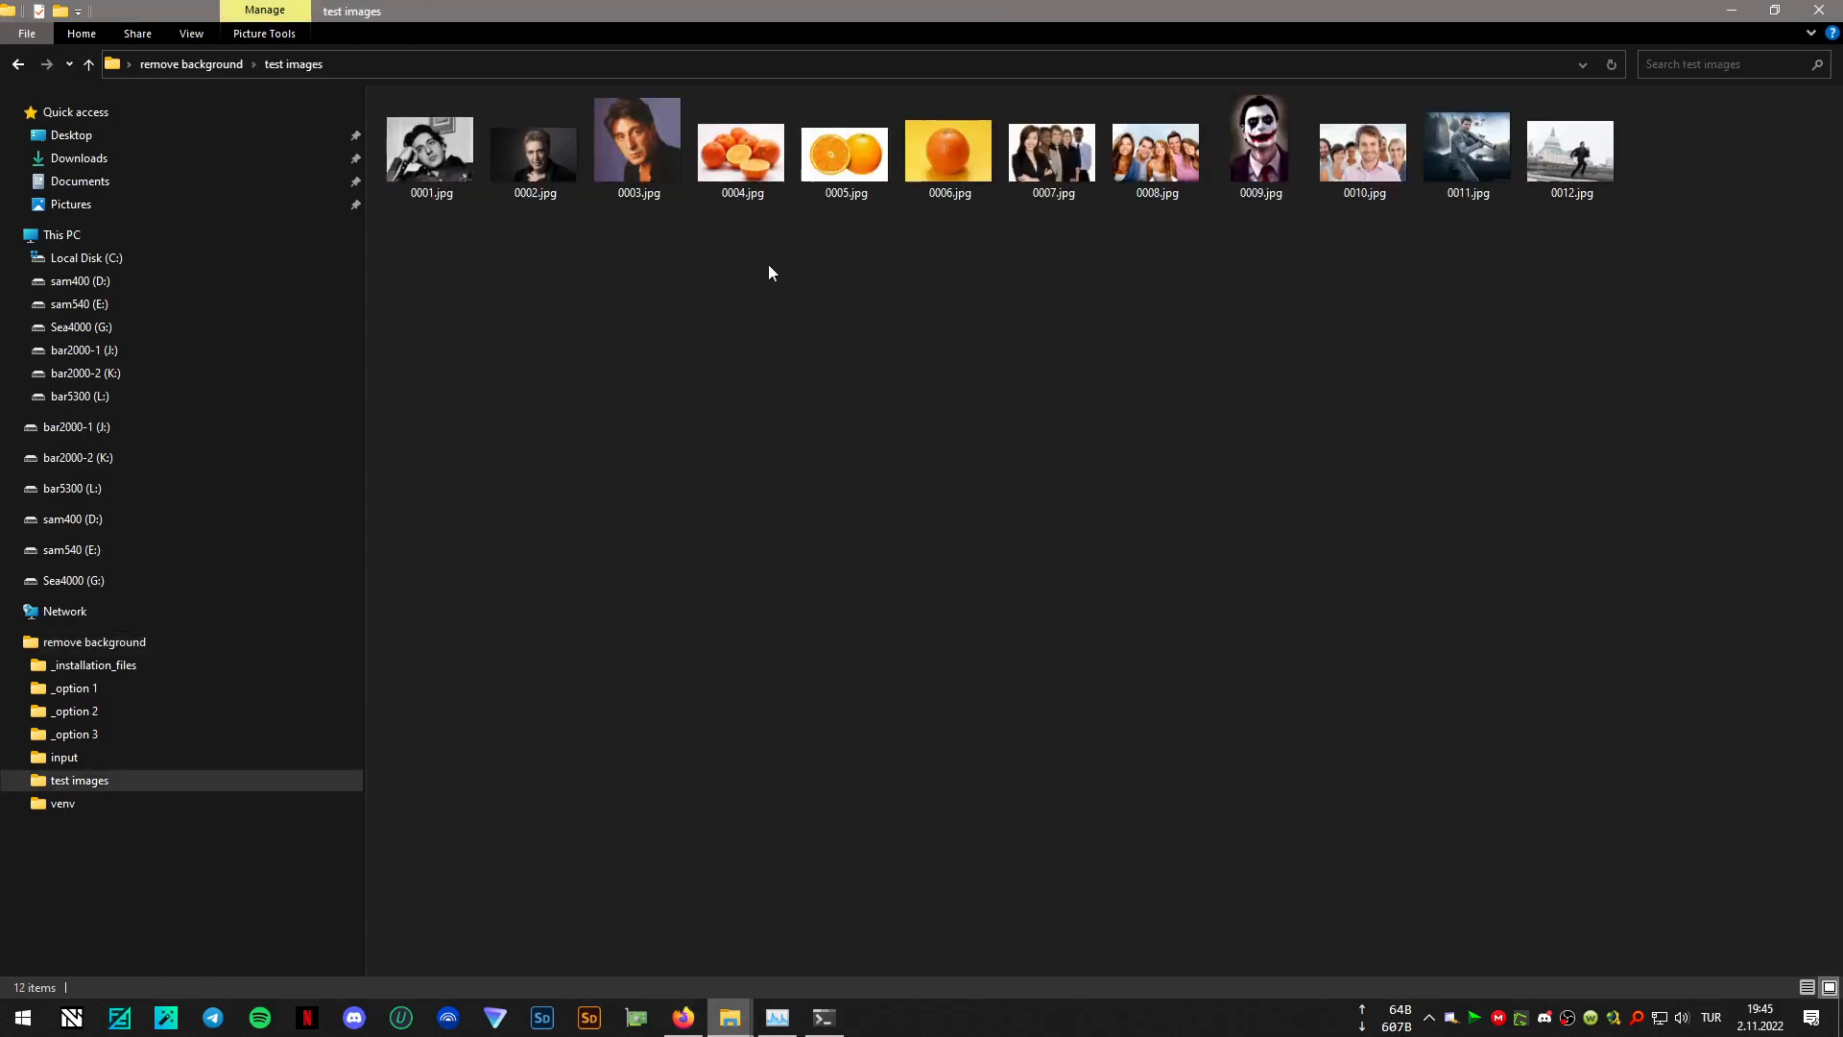
click(744, 163)
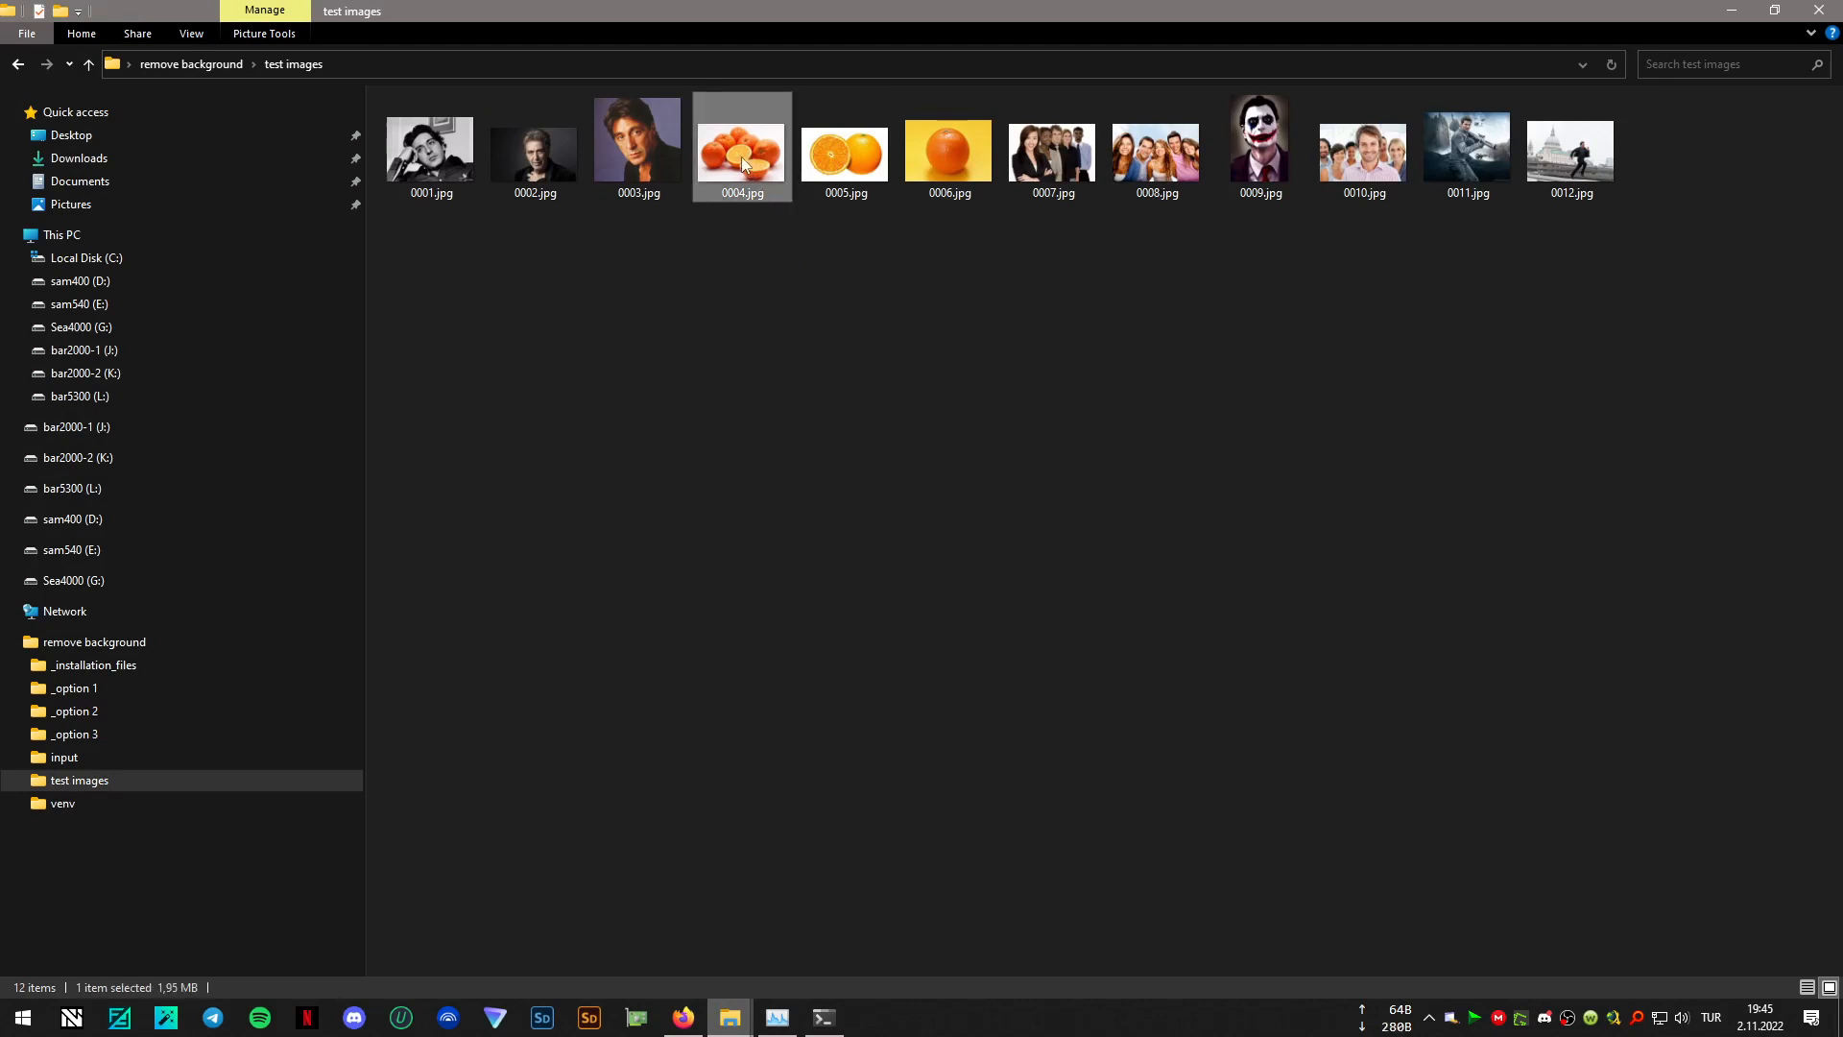
click(1483, 159)
drag(1483, 151, 463, 482)
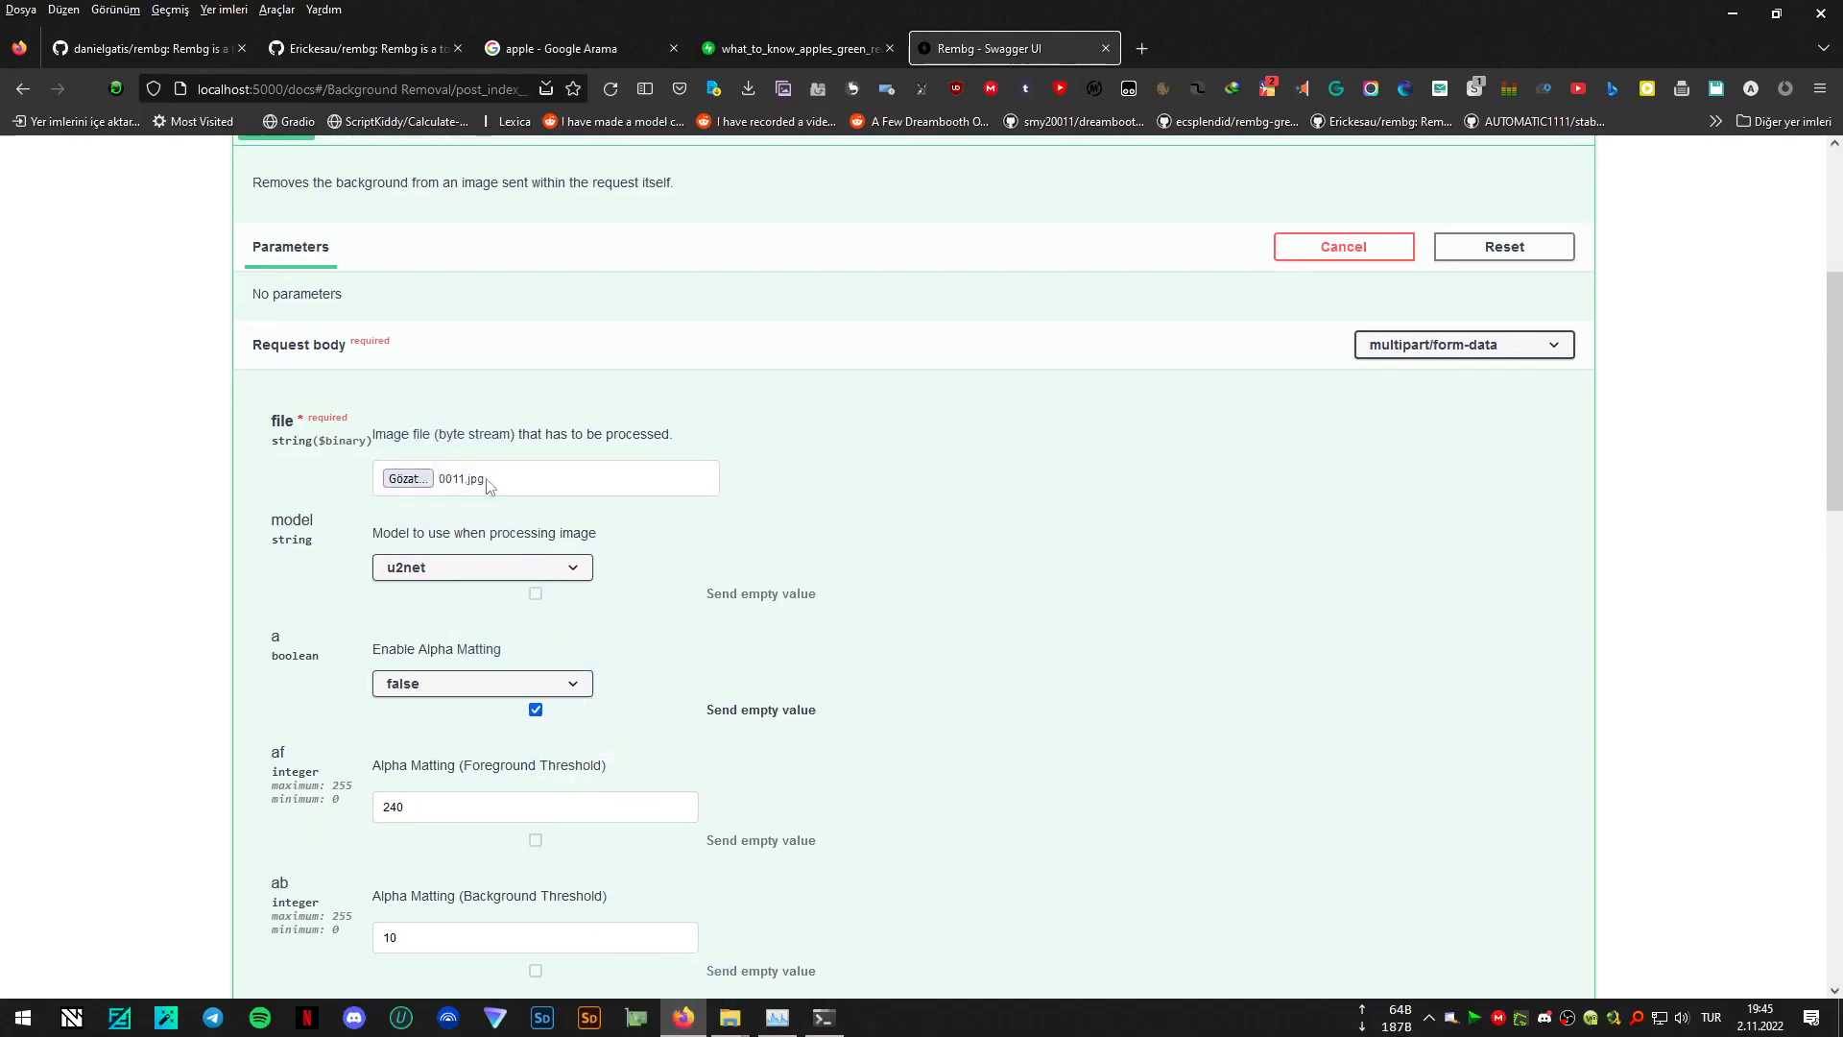
- Choose the u2netp model and set Post Process Mask to true for the Remove from Stream request
click(538, 574)
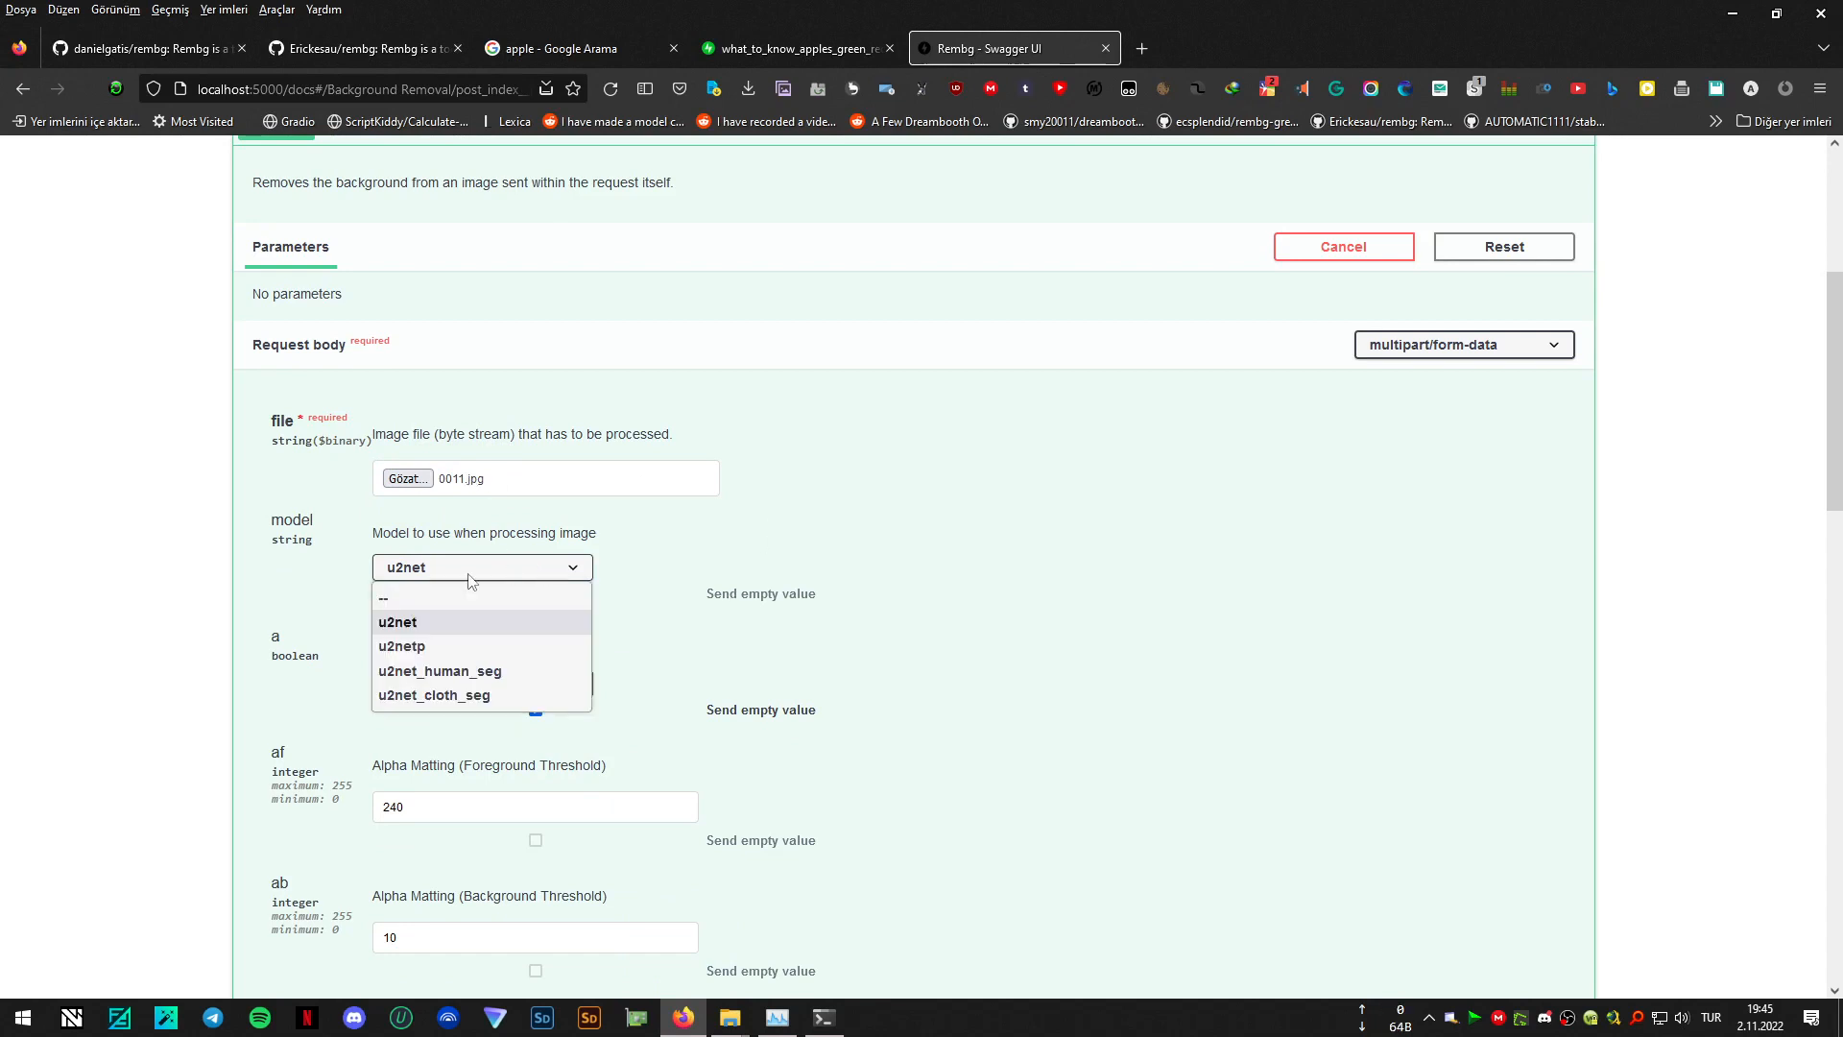
key(Escape)
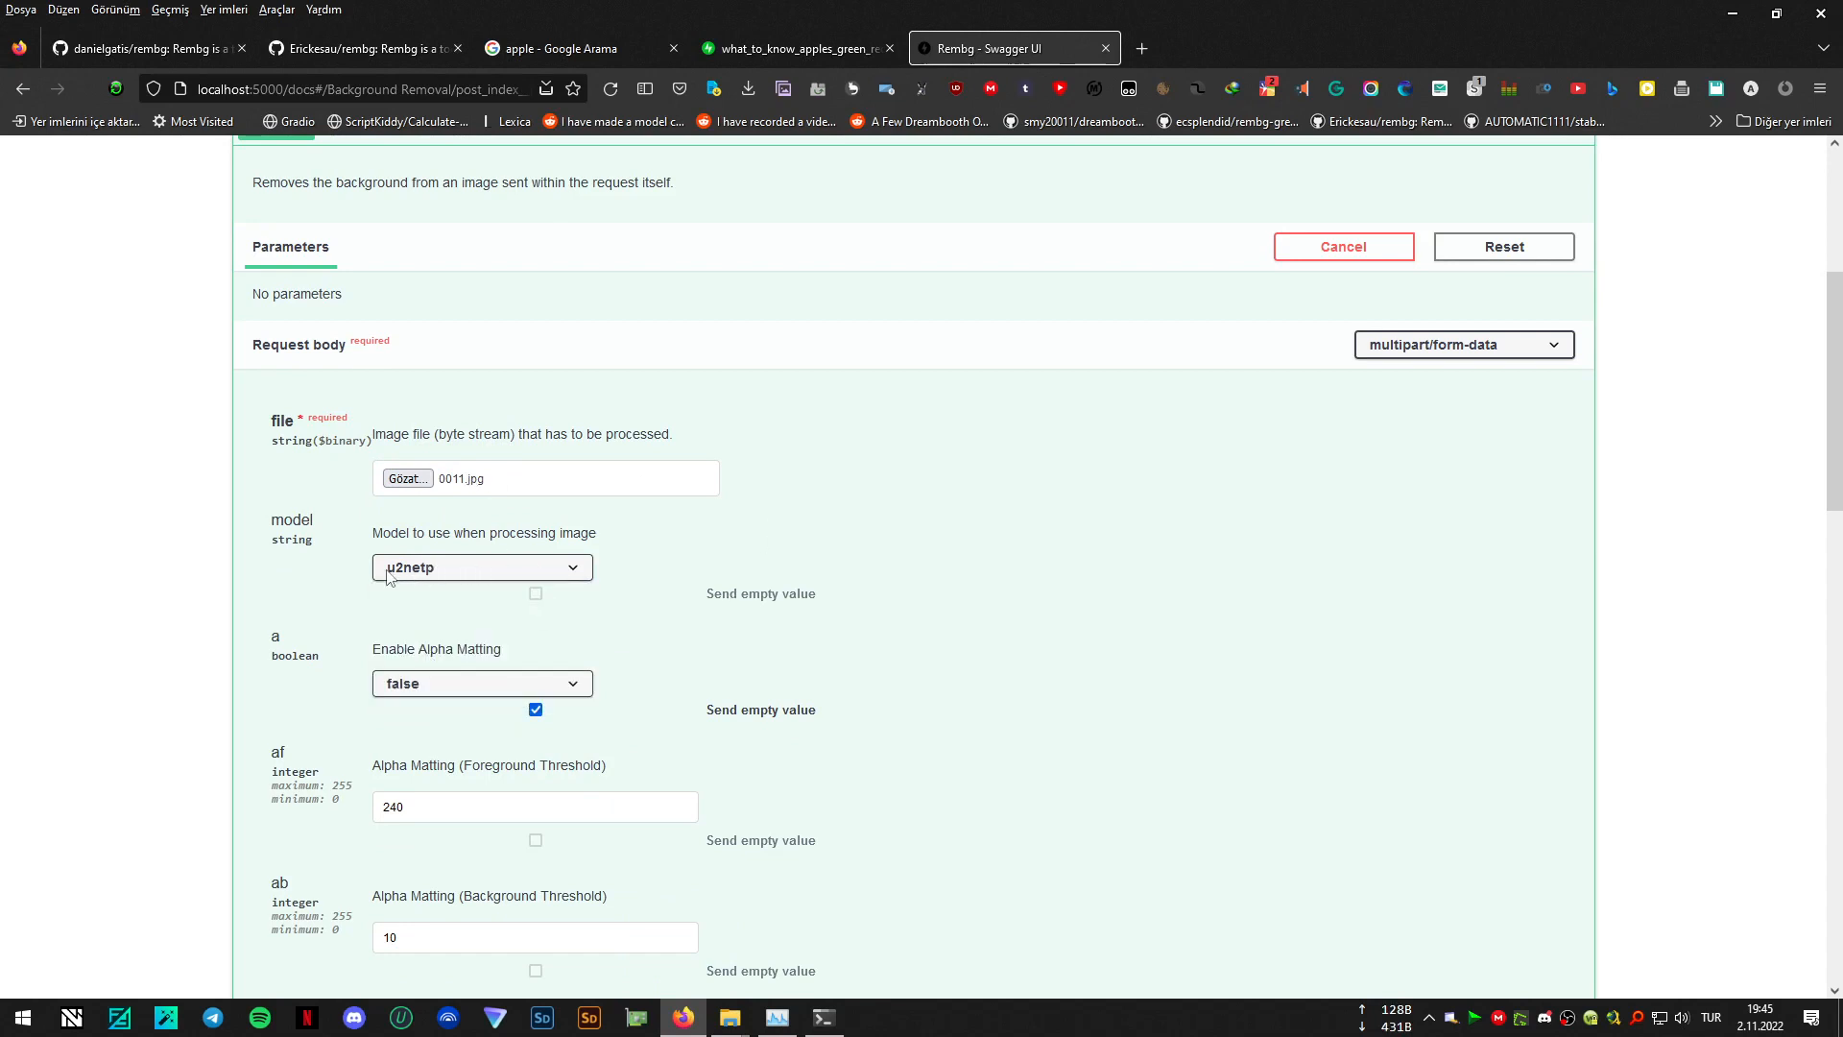
scroll(876, 679, down, 7)
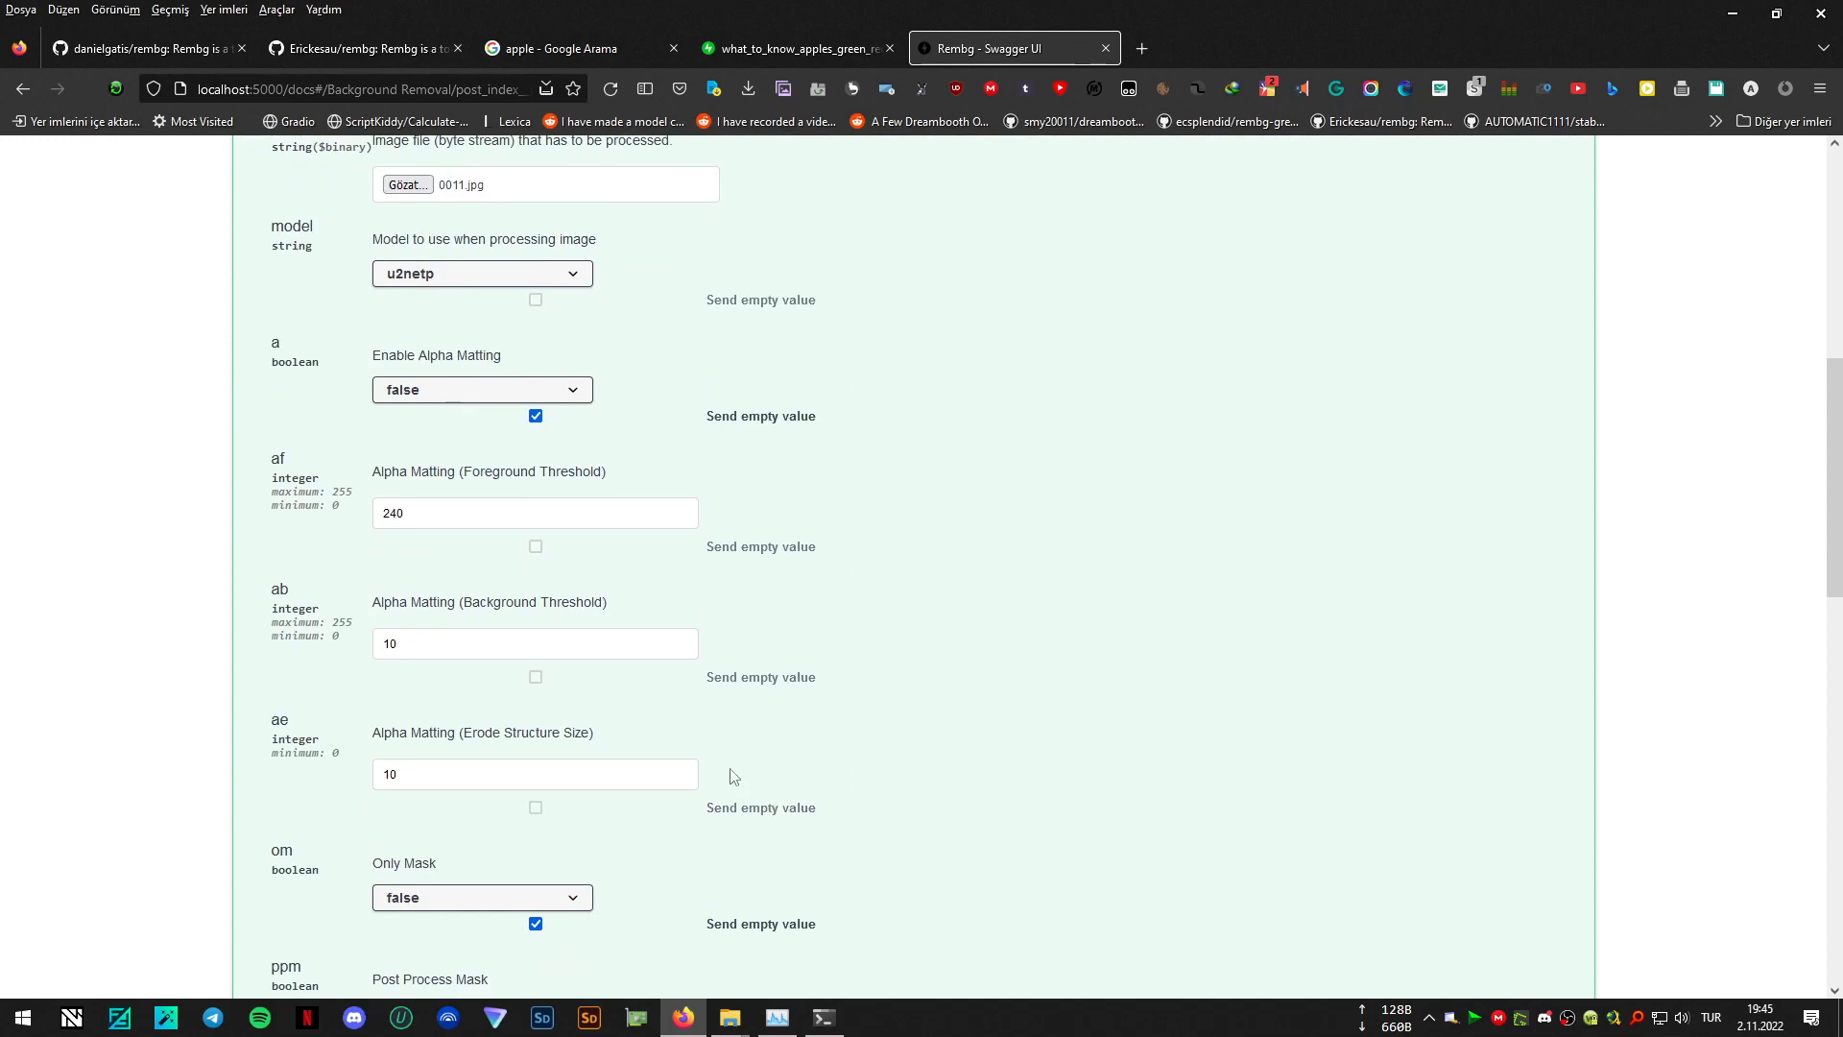
click(483, 624)
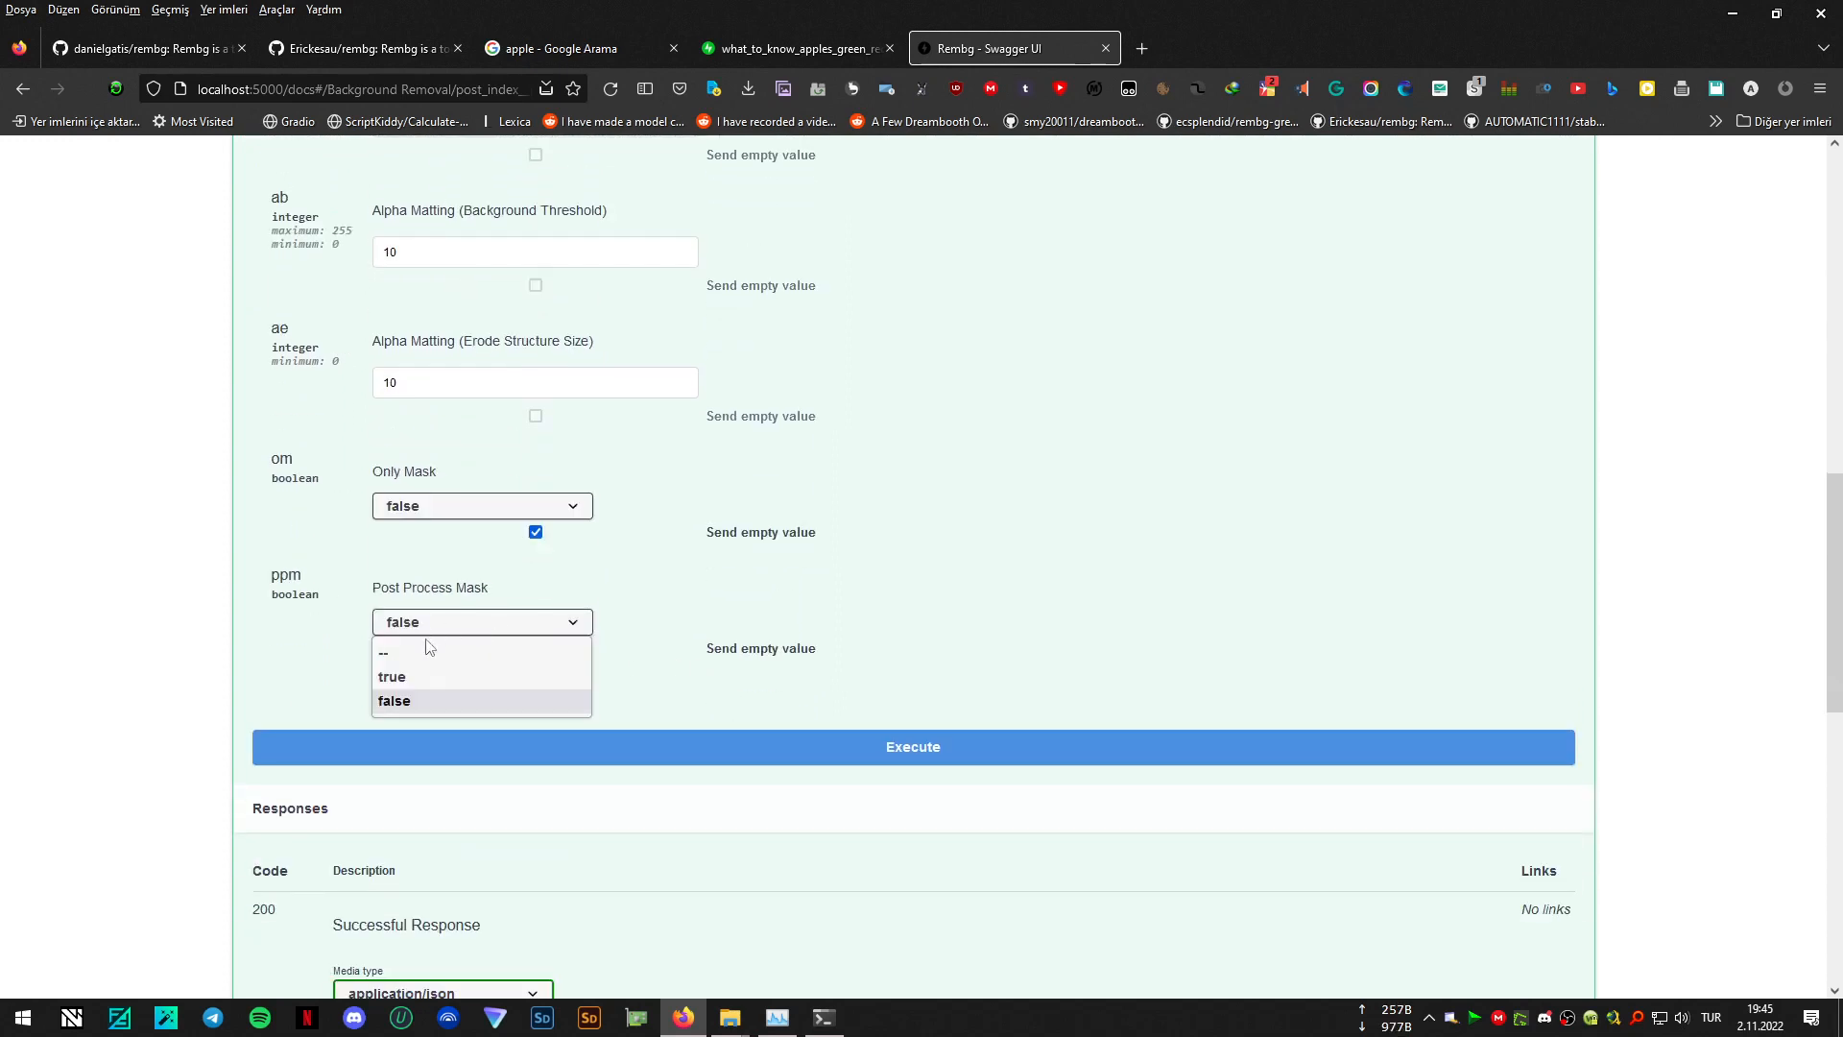
click(400, 679)
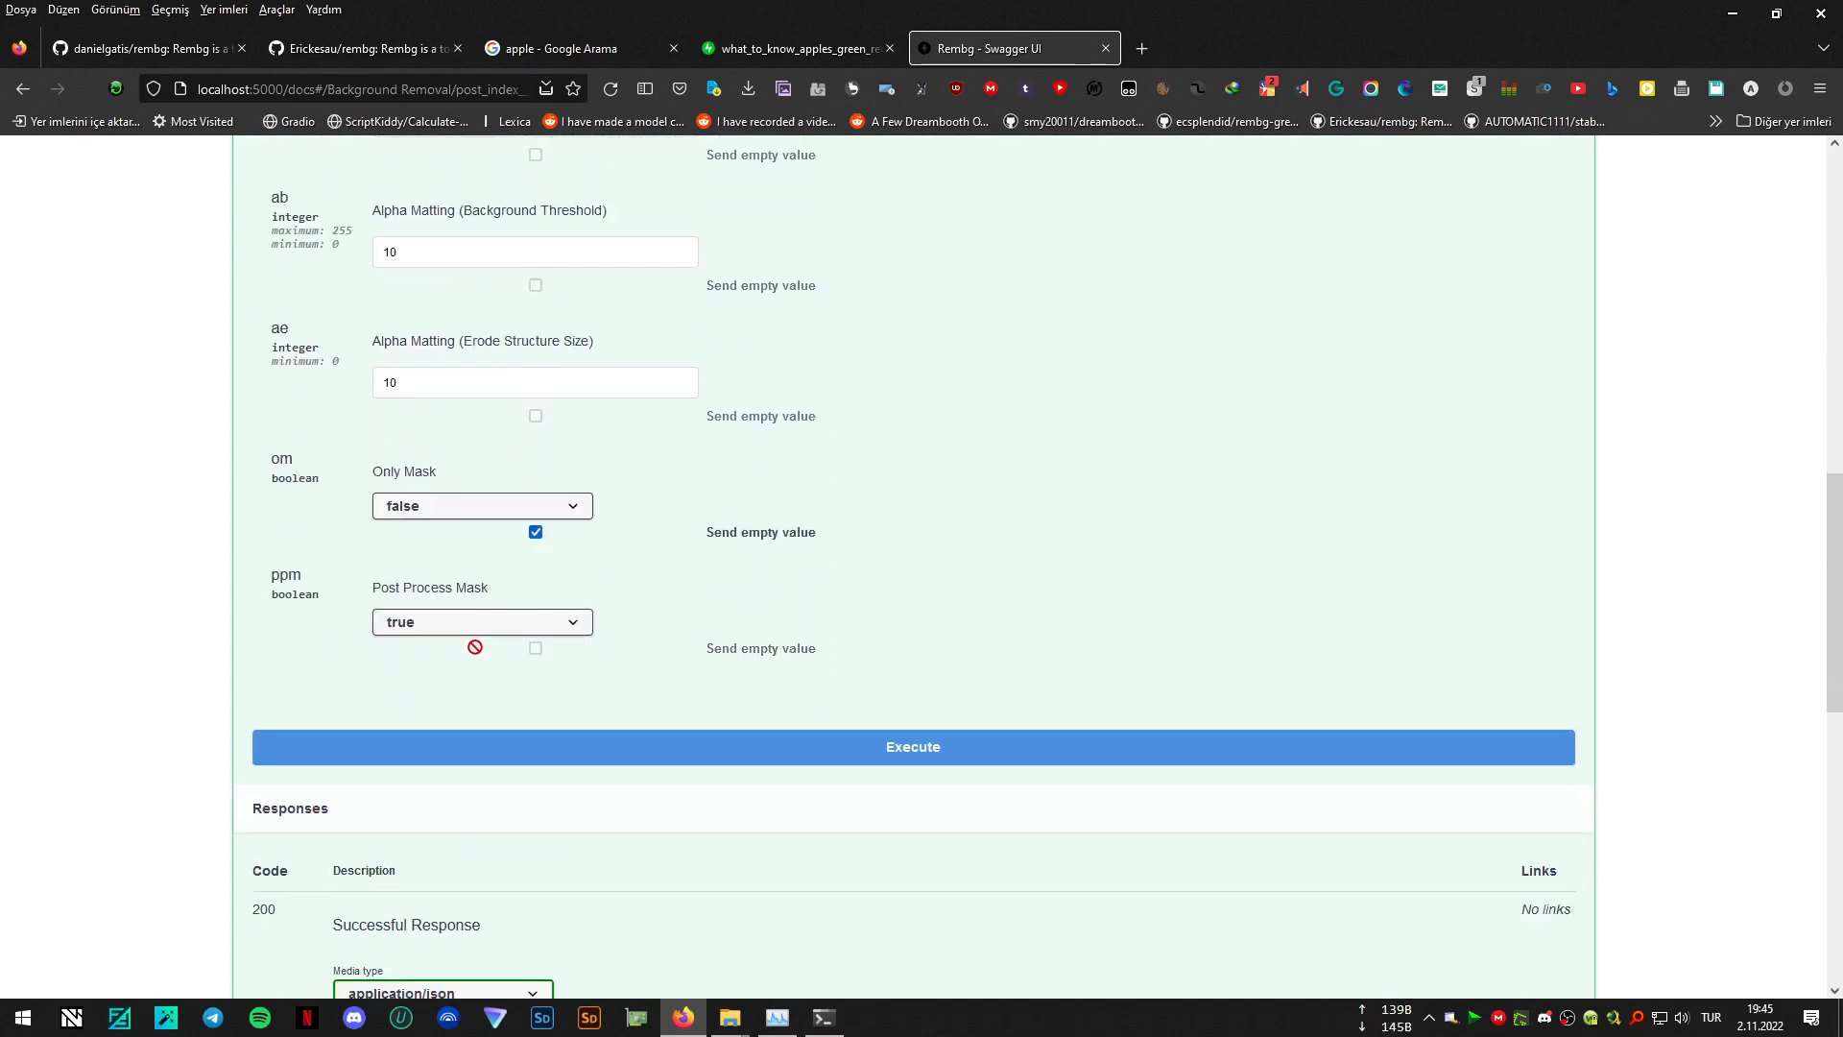
- Execute the background removal on 0011.jpg and view the returned cut-out down to the response headers
scroll(988, 666, down, 3)
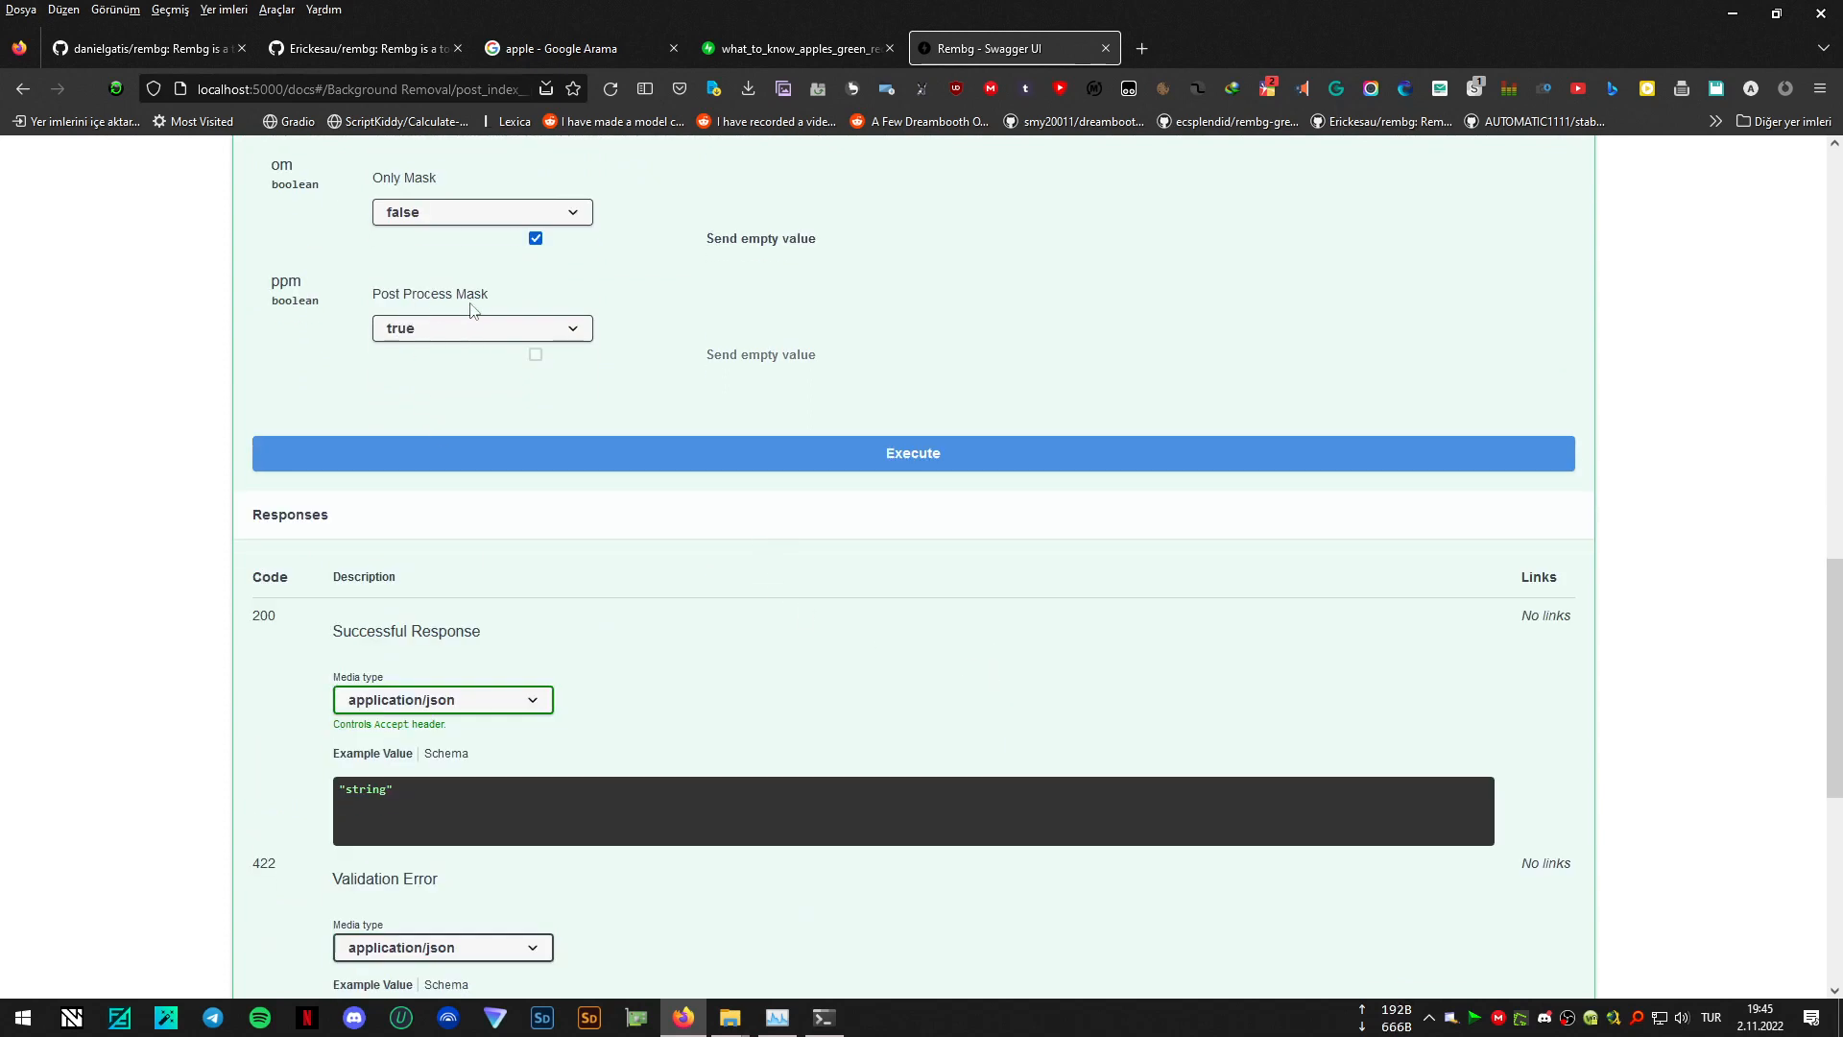
click(867, 459)
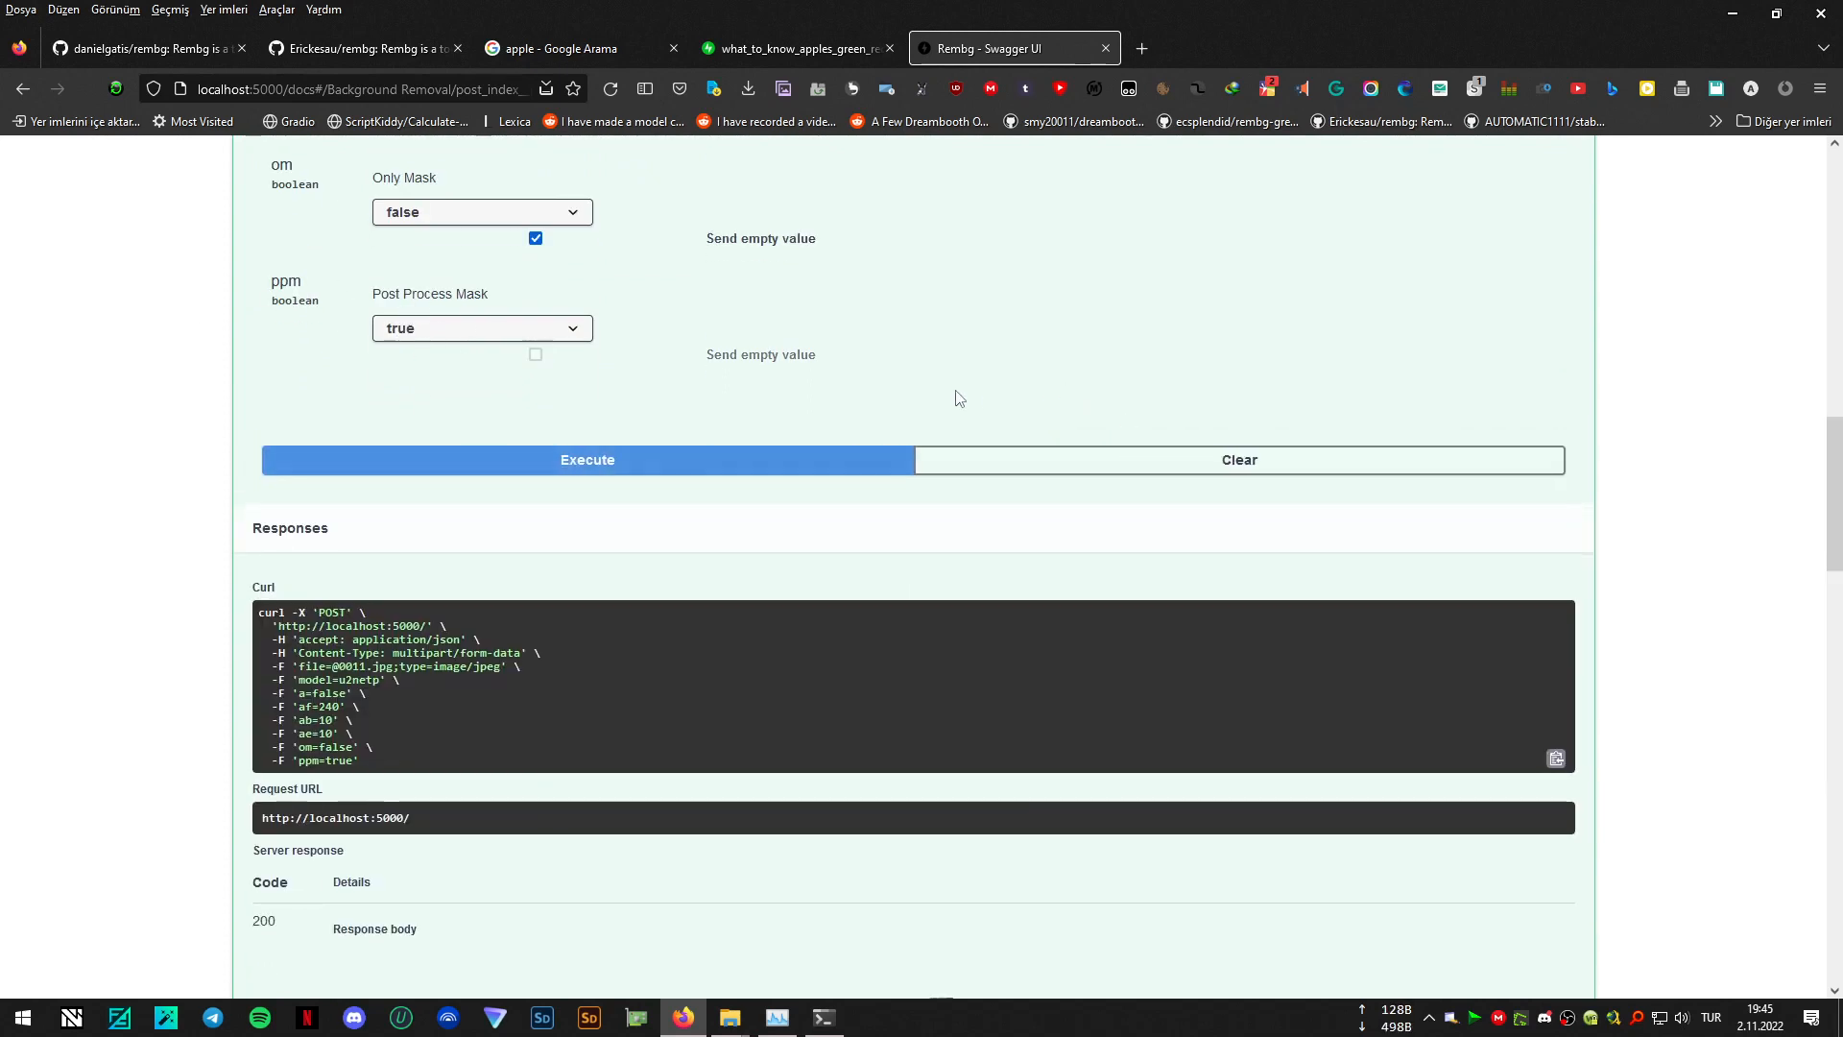
scroll(958, 398, down, 10)
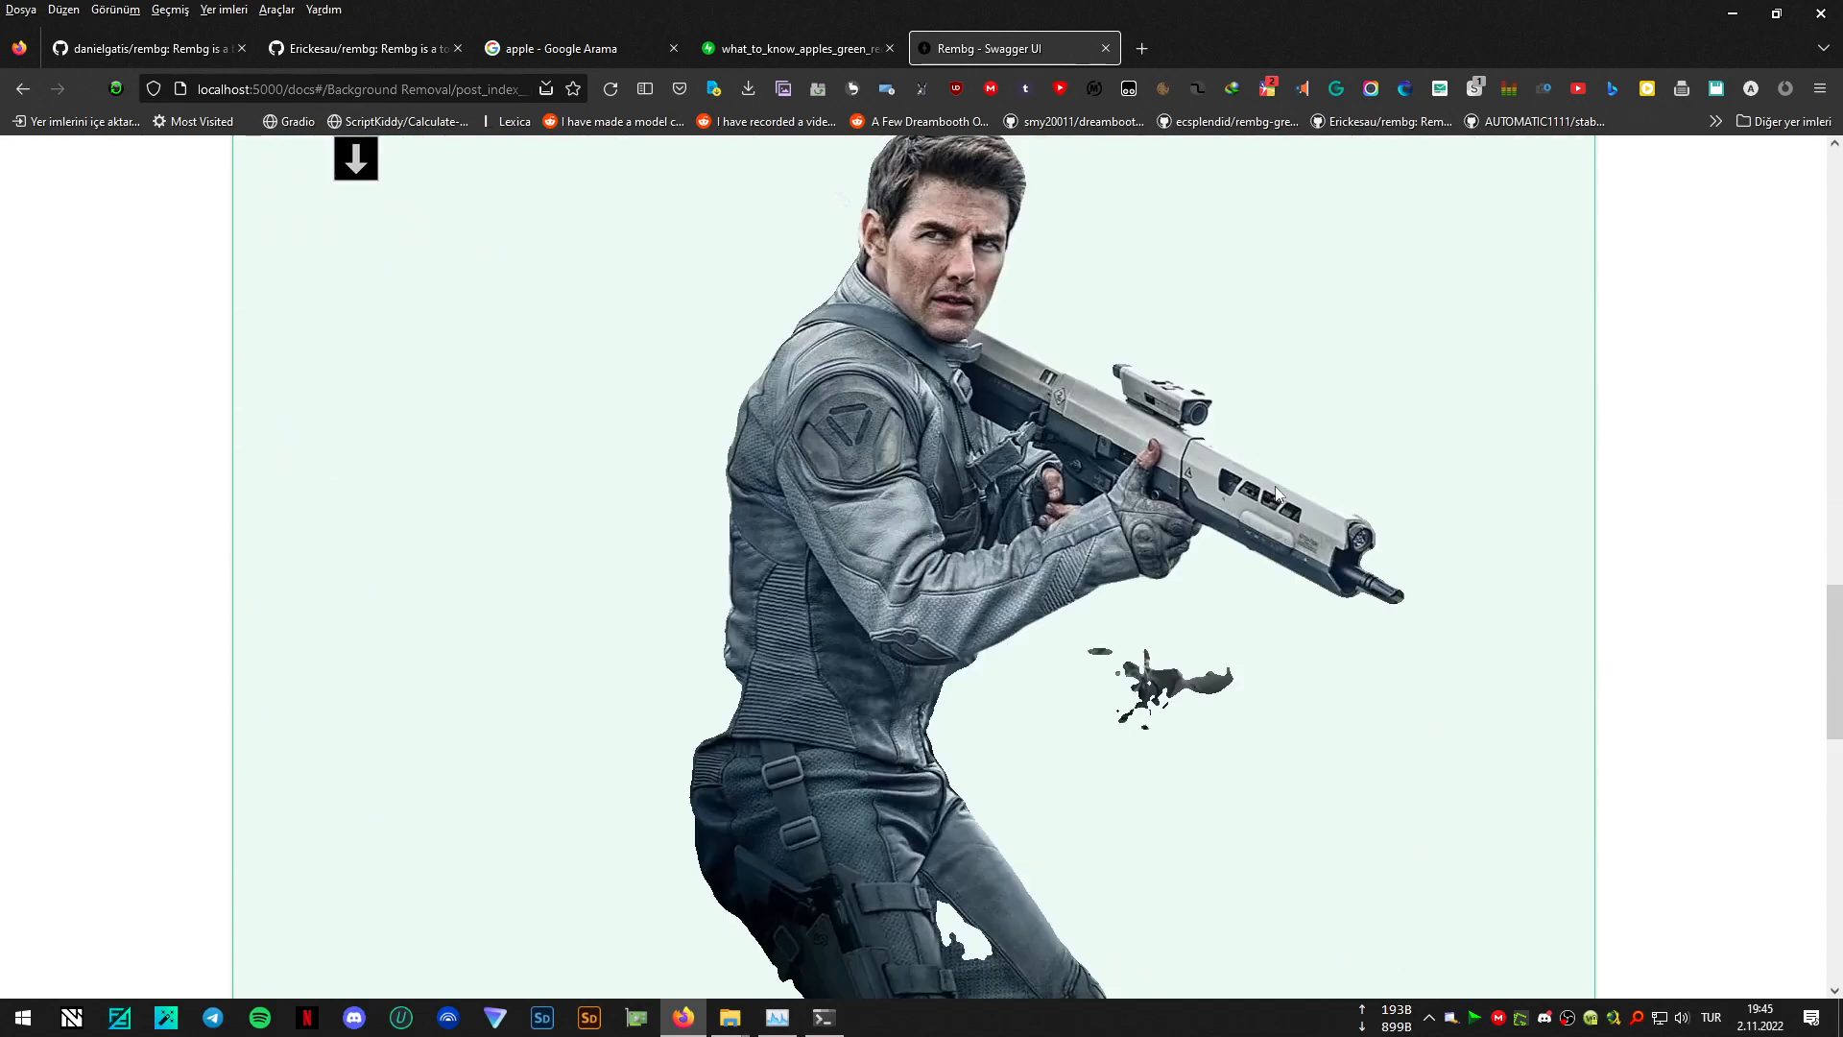
scroll(1448, 613, down, 3)
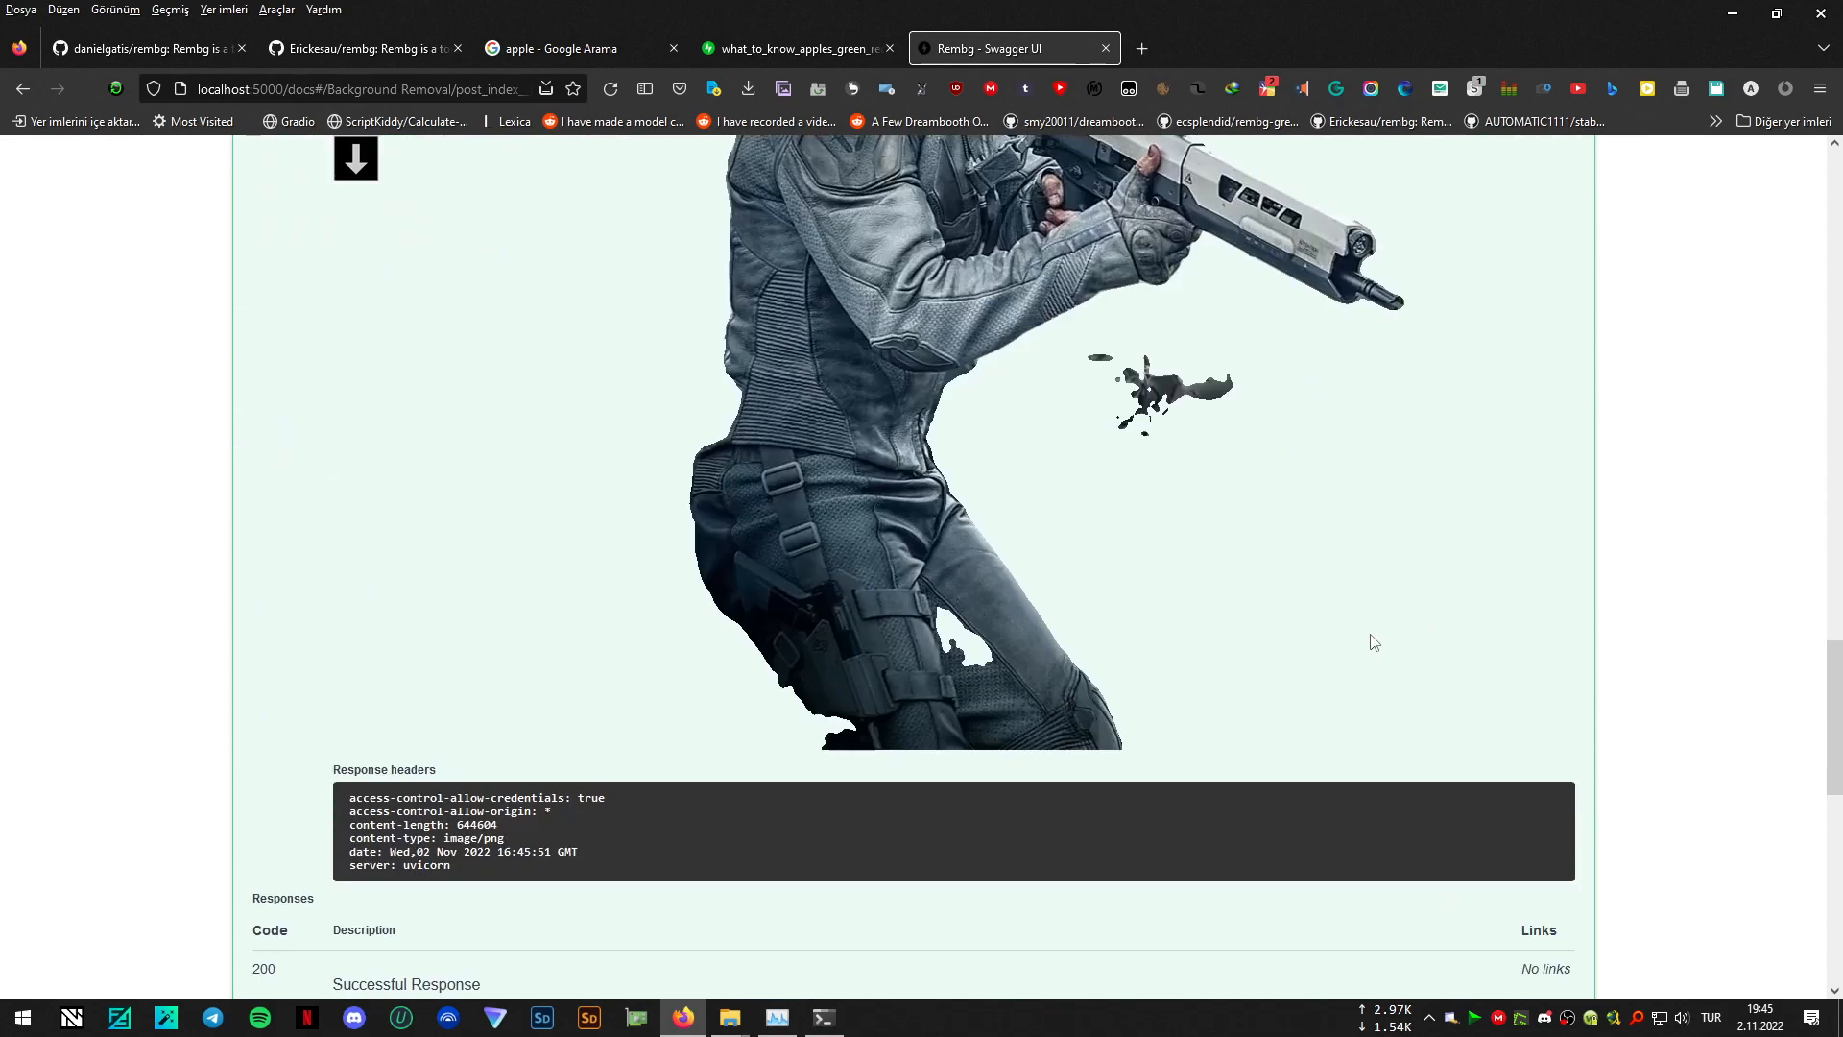
- Switch the Remove from Stream model to u2net_human_seg, execute the request on 0011.jpg, and view the returned cut-out
scroll(1375, 642, up, 15)
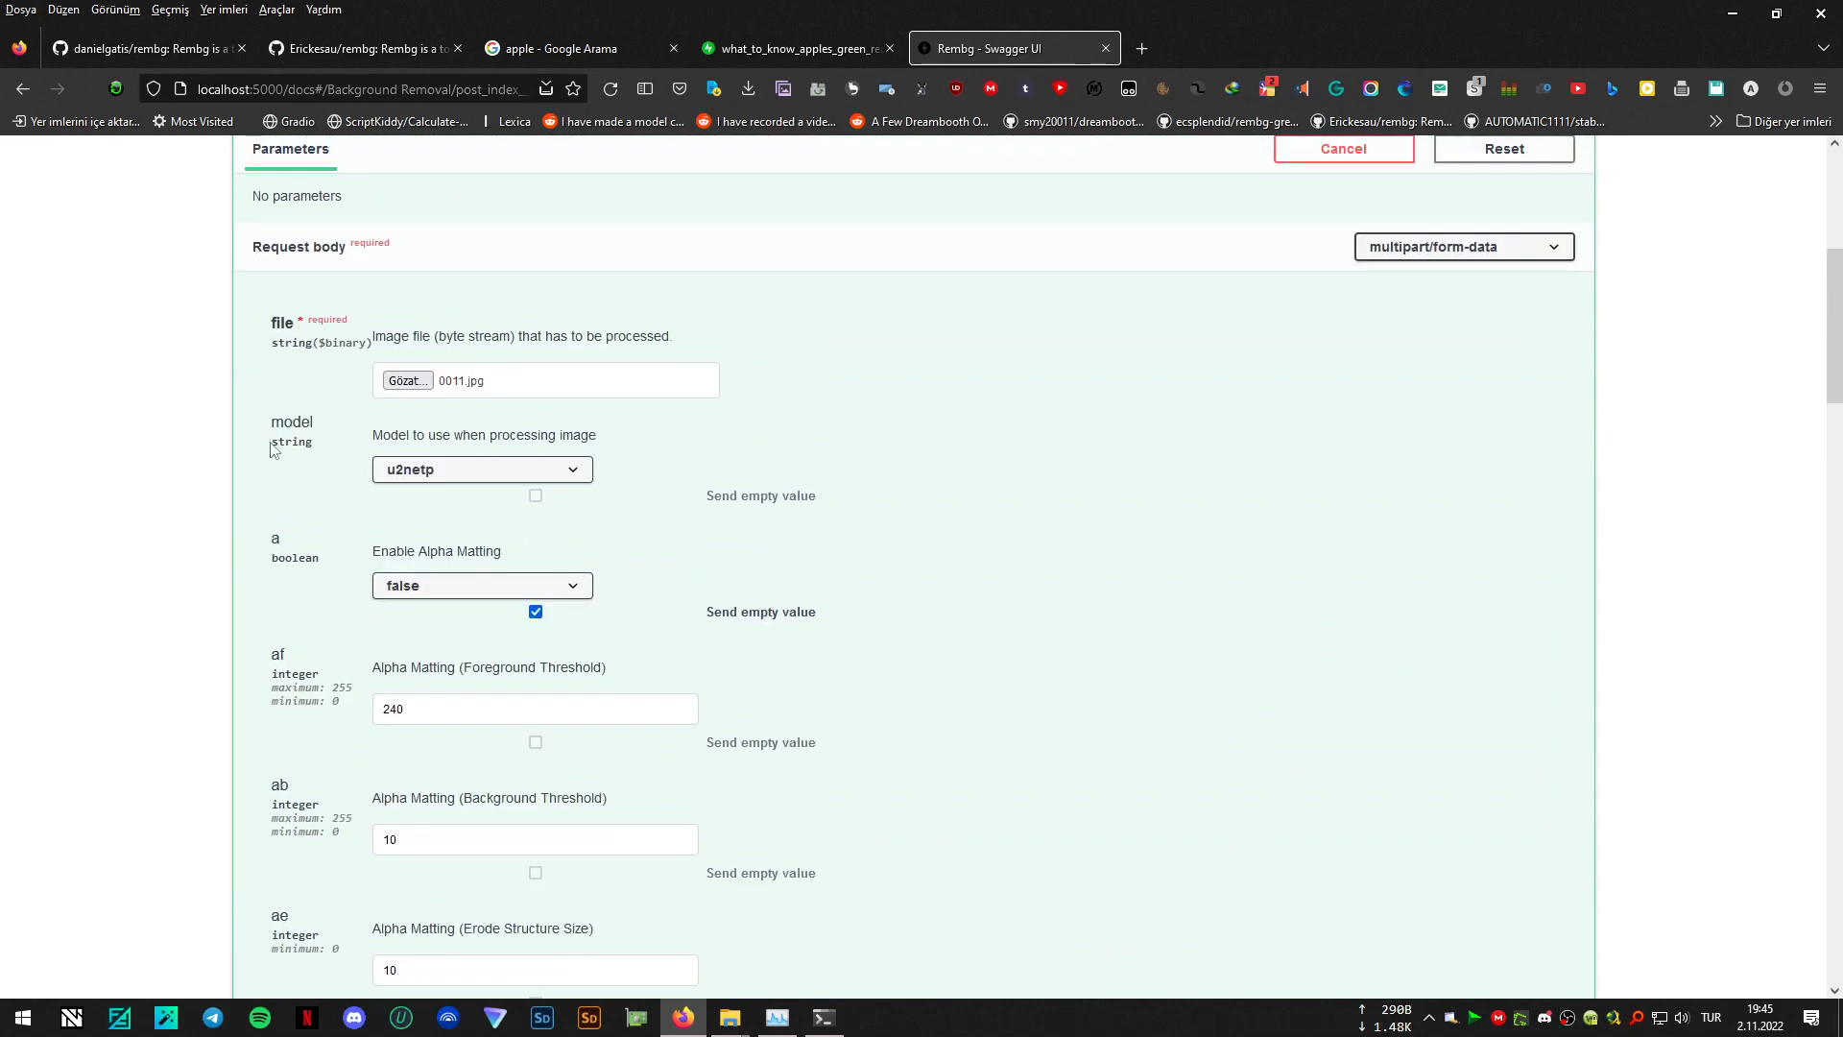
click(547, 474)
click(441, 572)
scroll(1104, 638, down, 7)
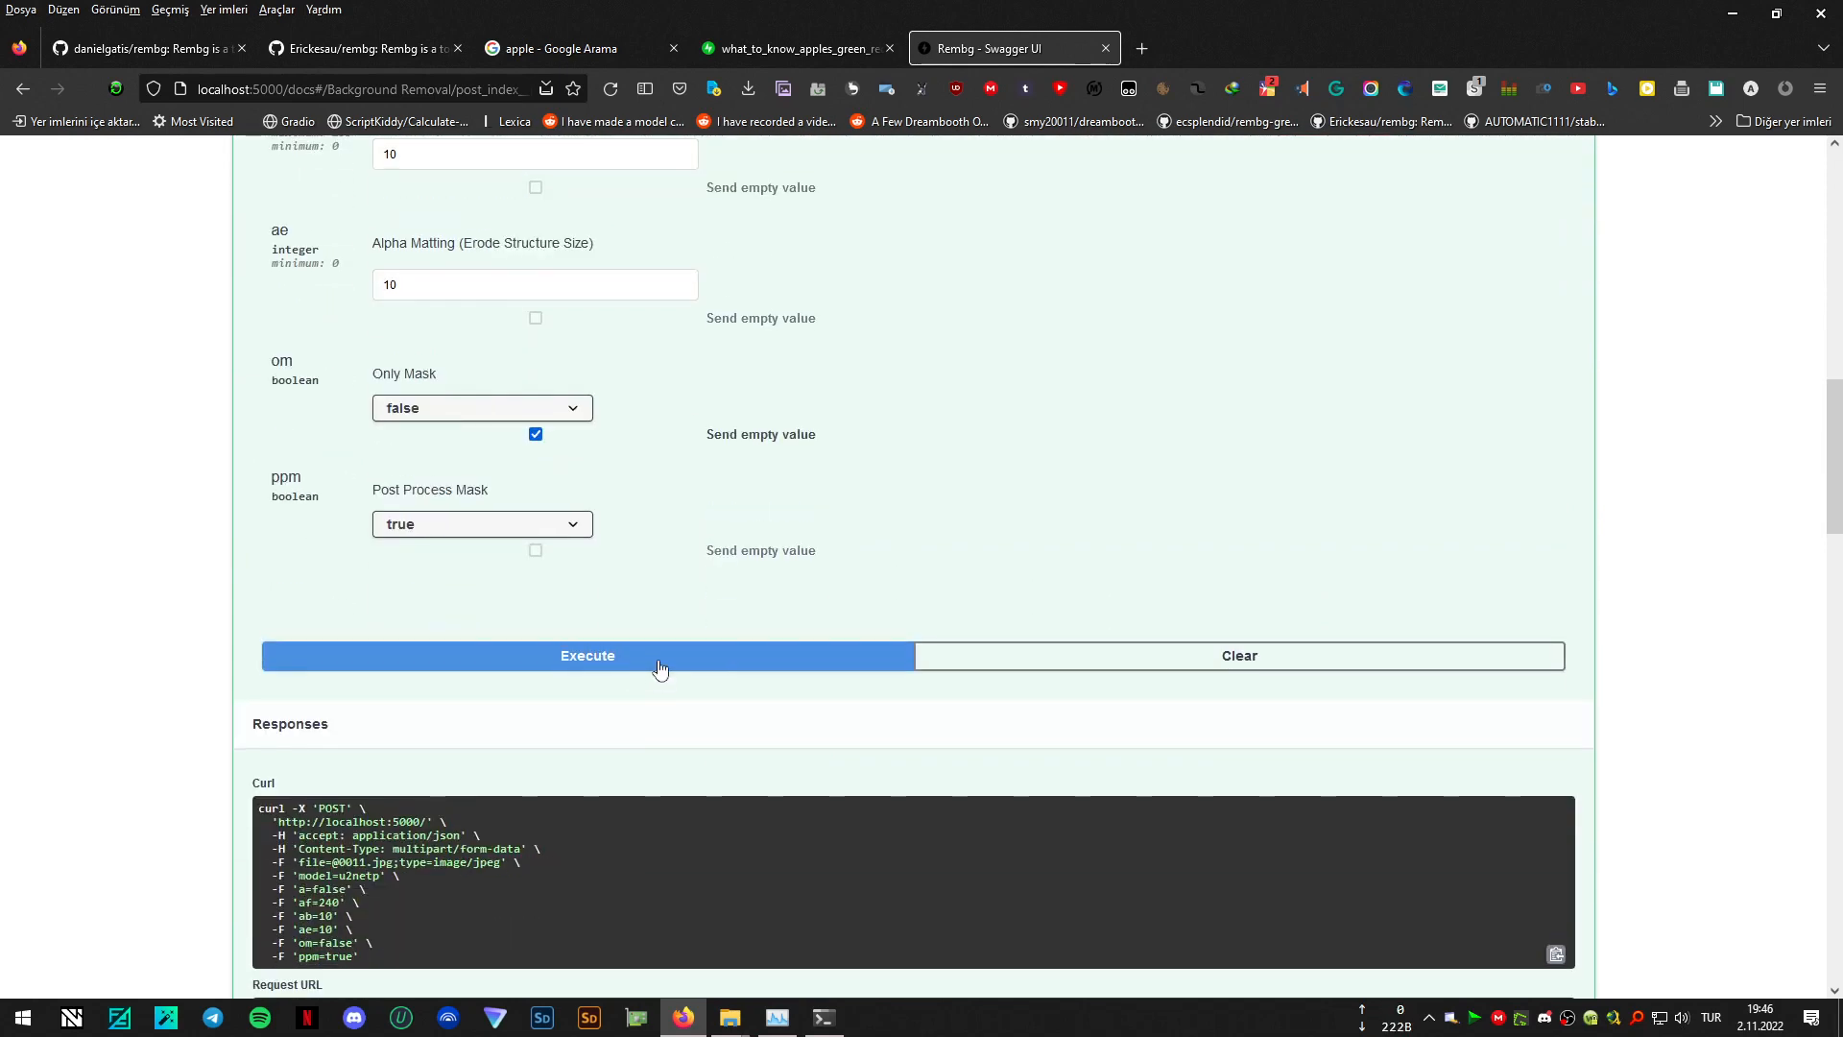
click(660, 669)
scroll(1210, 601, down, 12)
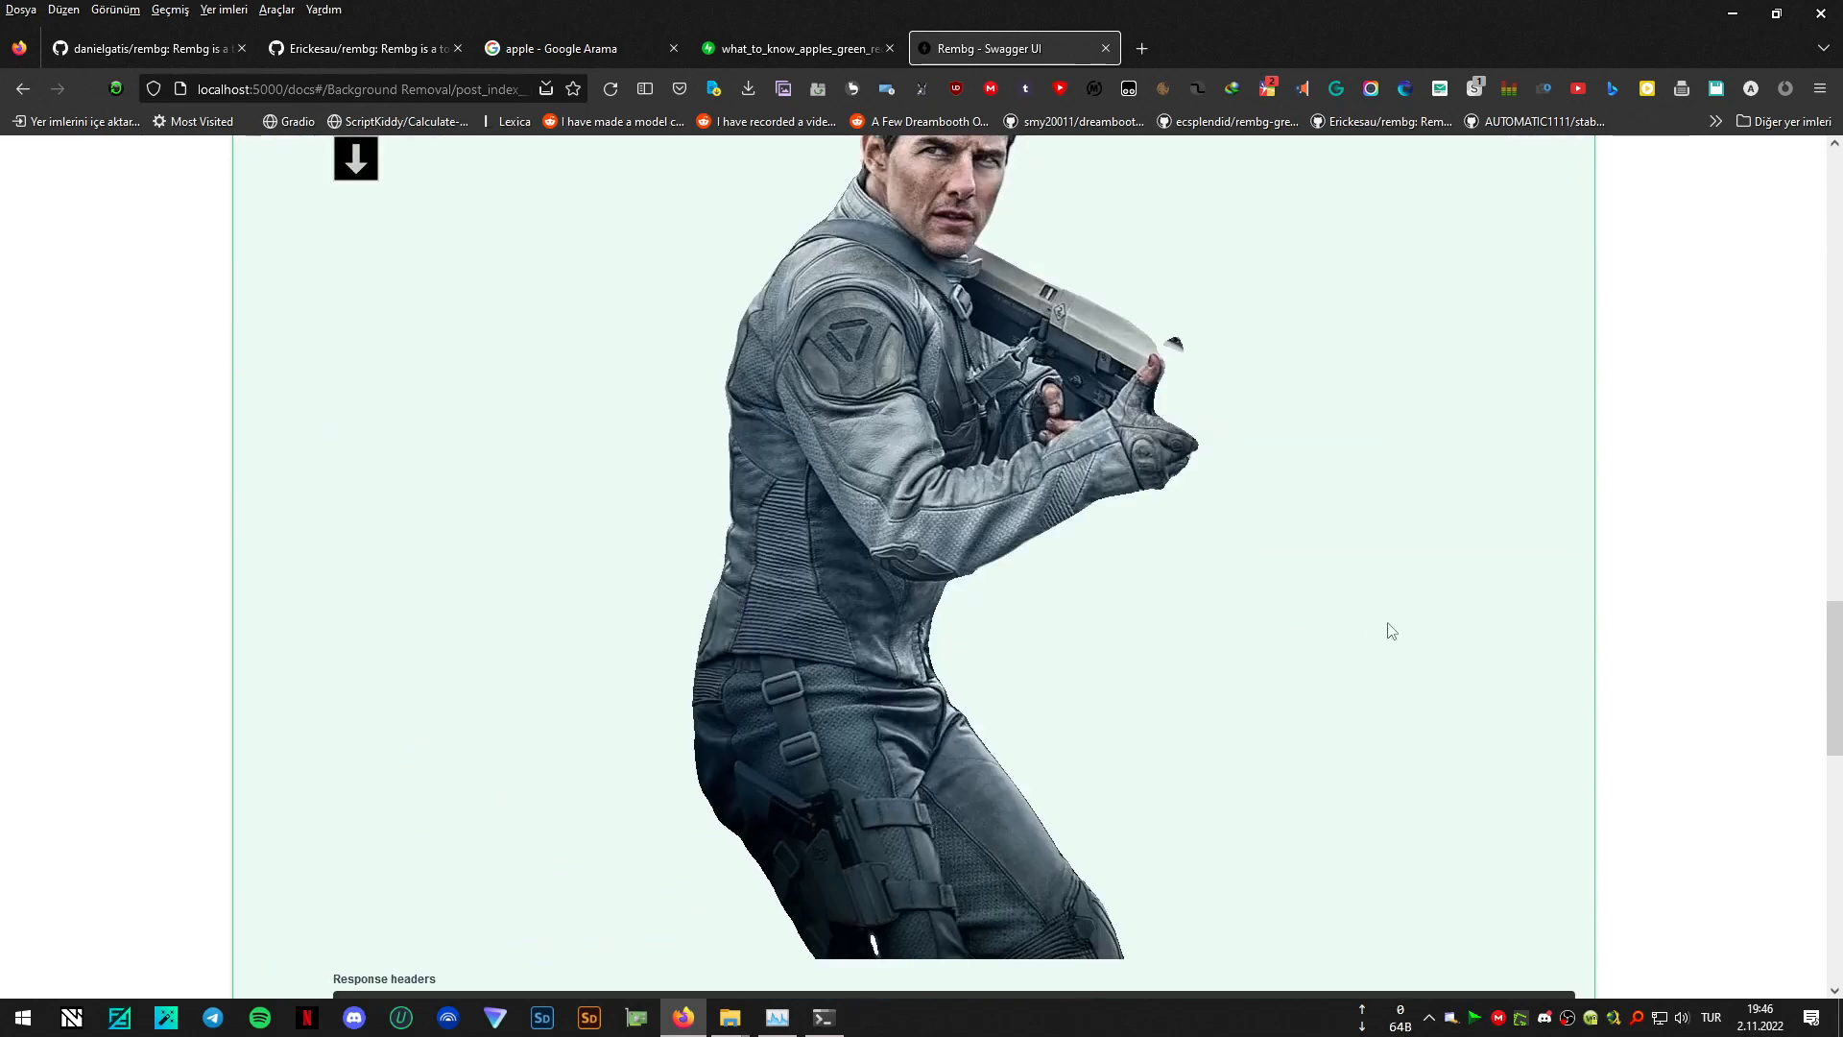
- Review the u2net_human_seg request settings, the curl command, and the returned cut-out down to the response headers
scroll(1392, 631, up, 20)
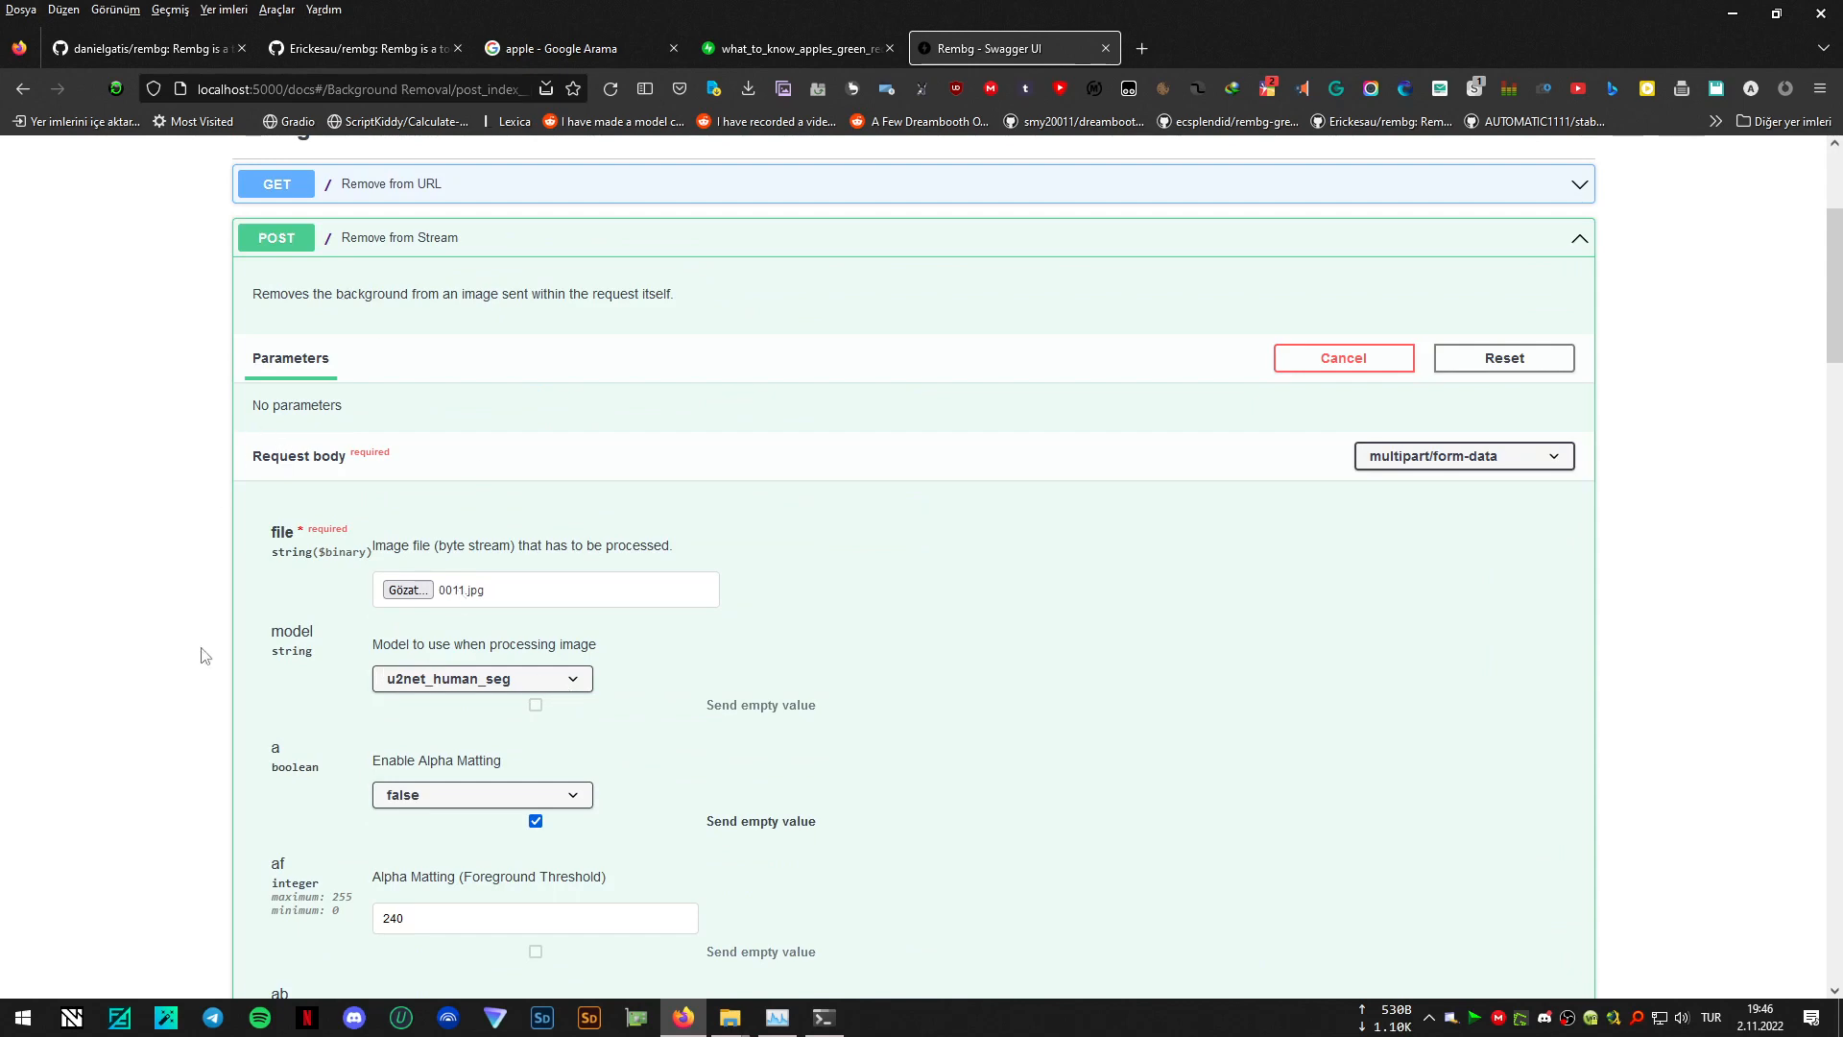
scroll(1062, 564, down, 9)
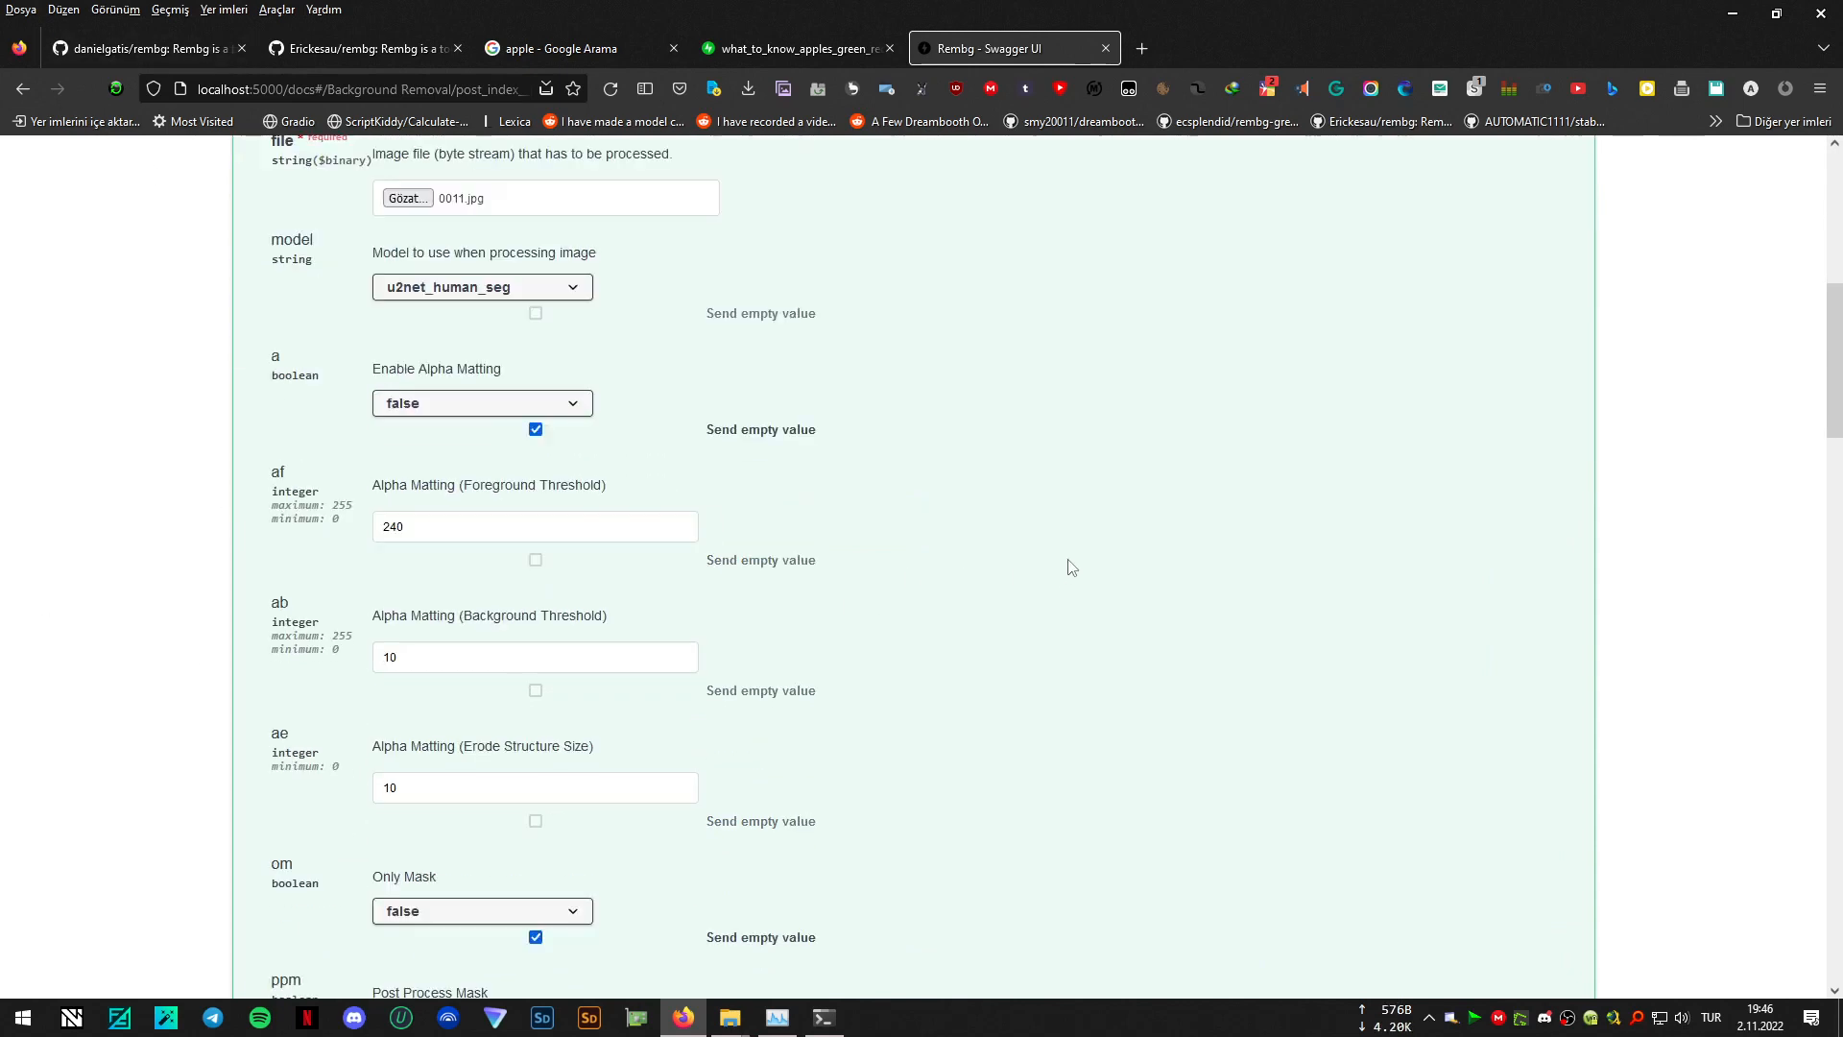
scroll(1378, 493, down, 6)
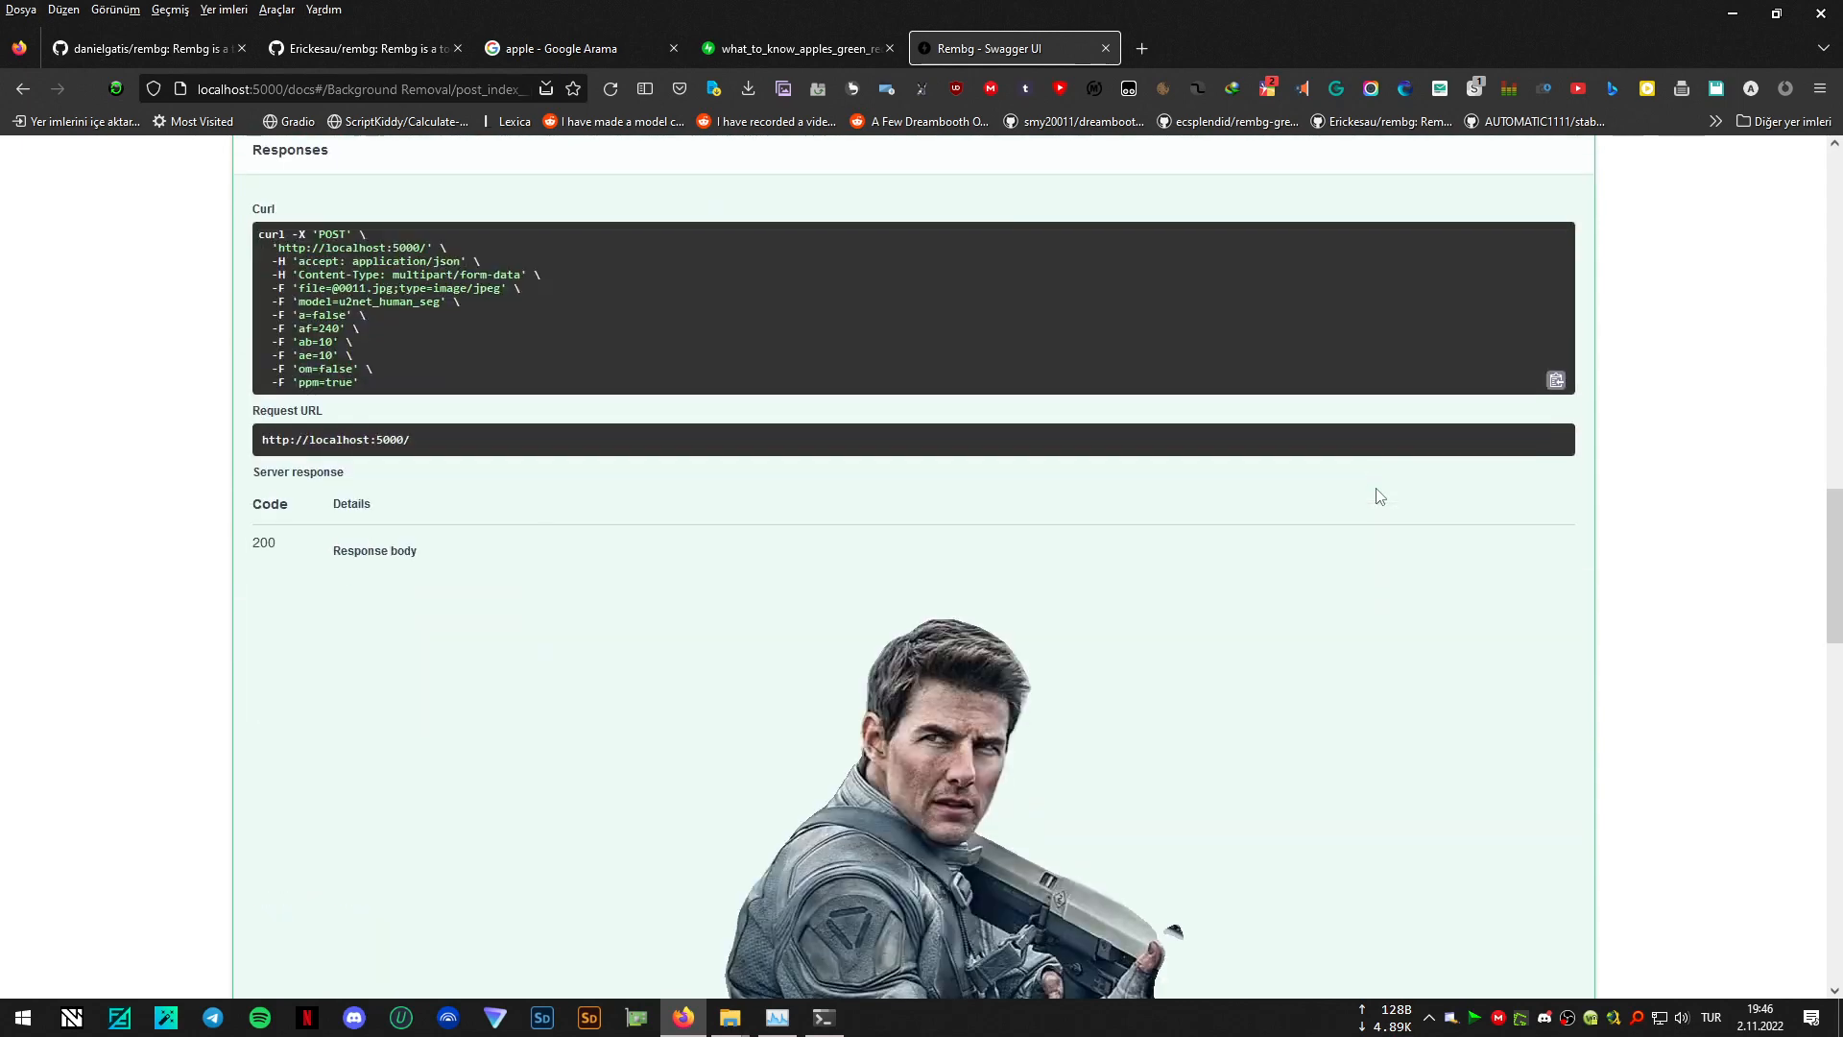
scroll(784, 677, down, 4)
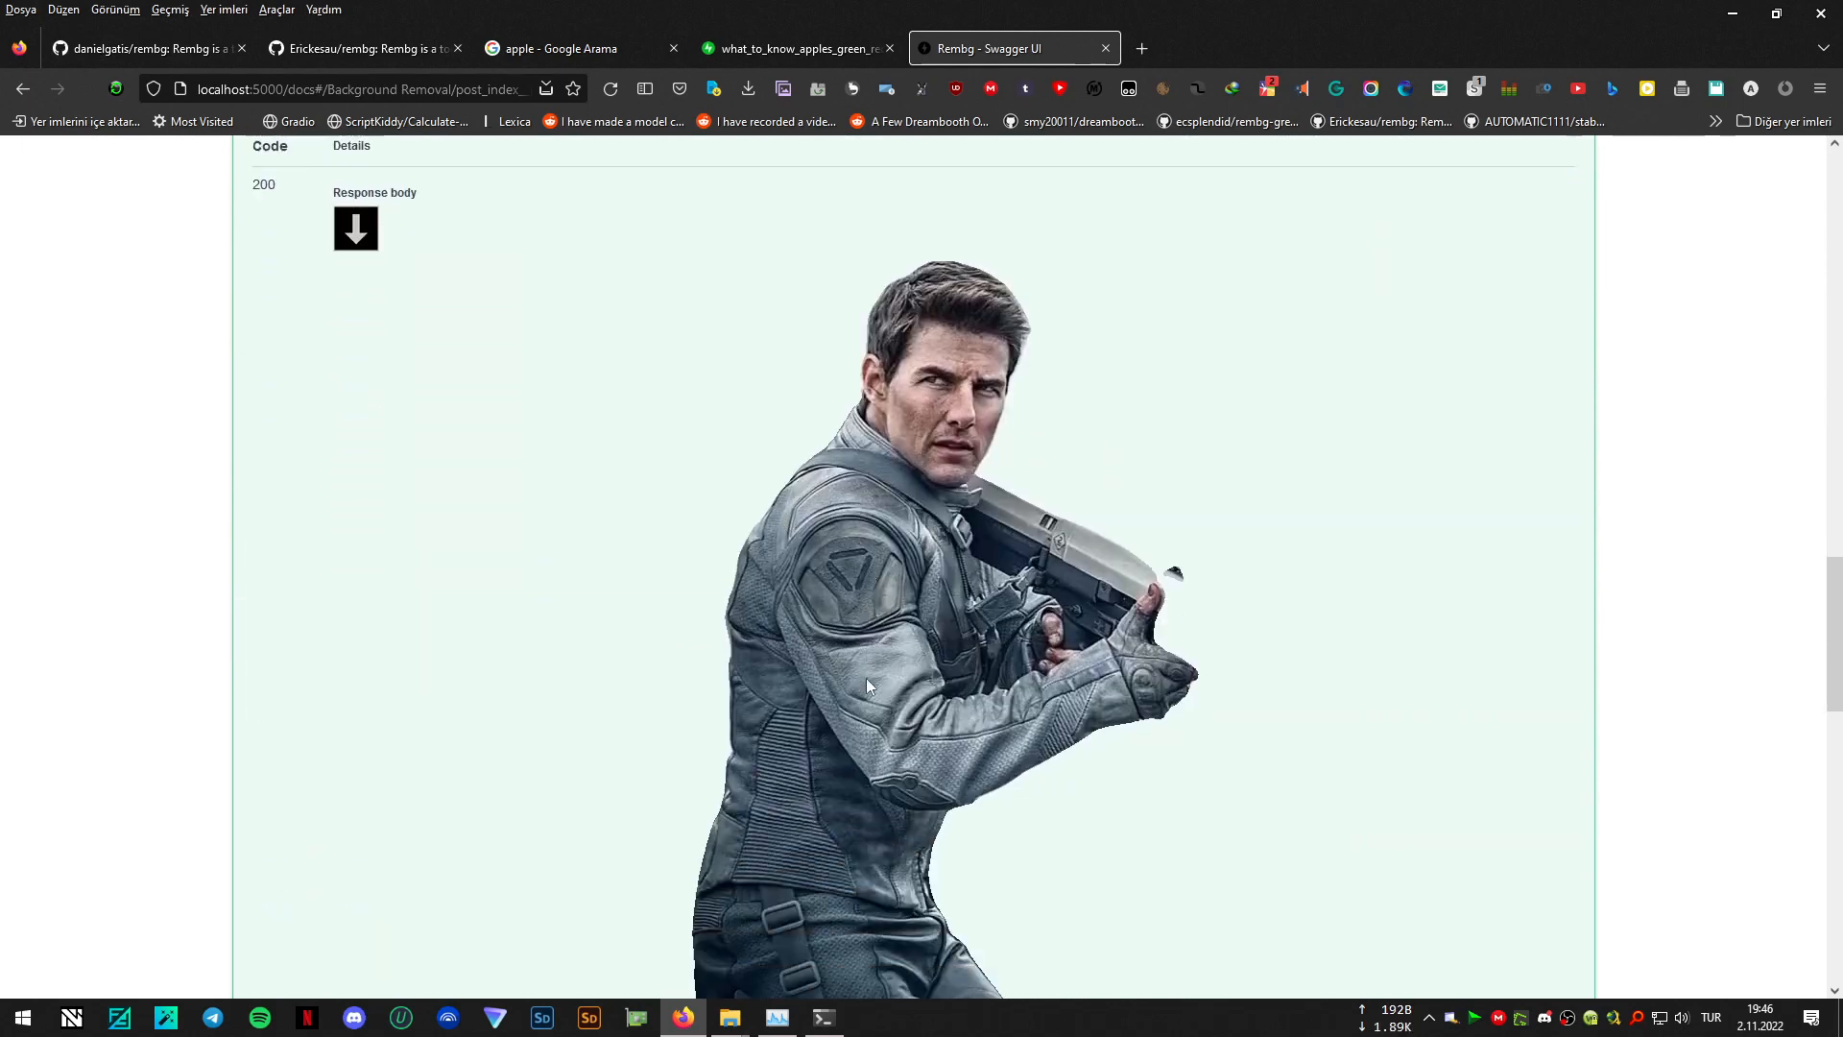
scroll(868, 745, down, 6)
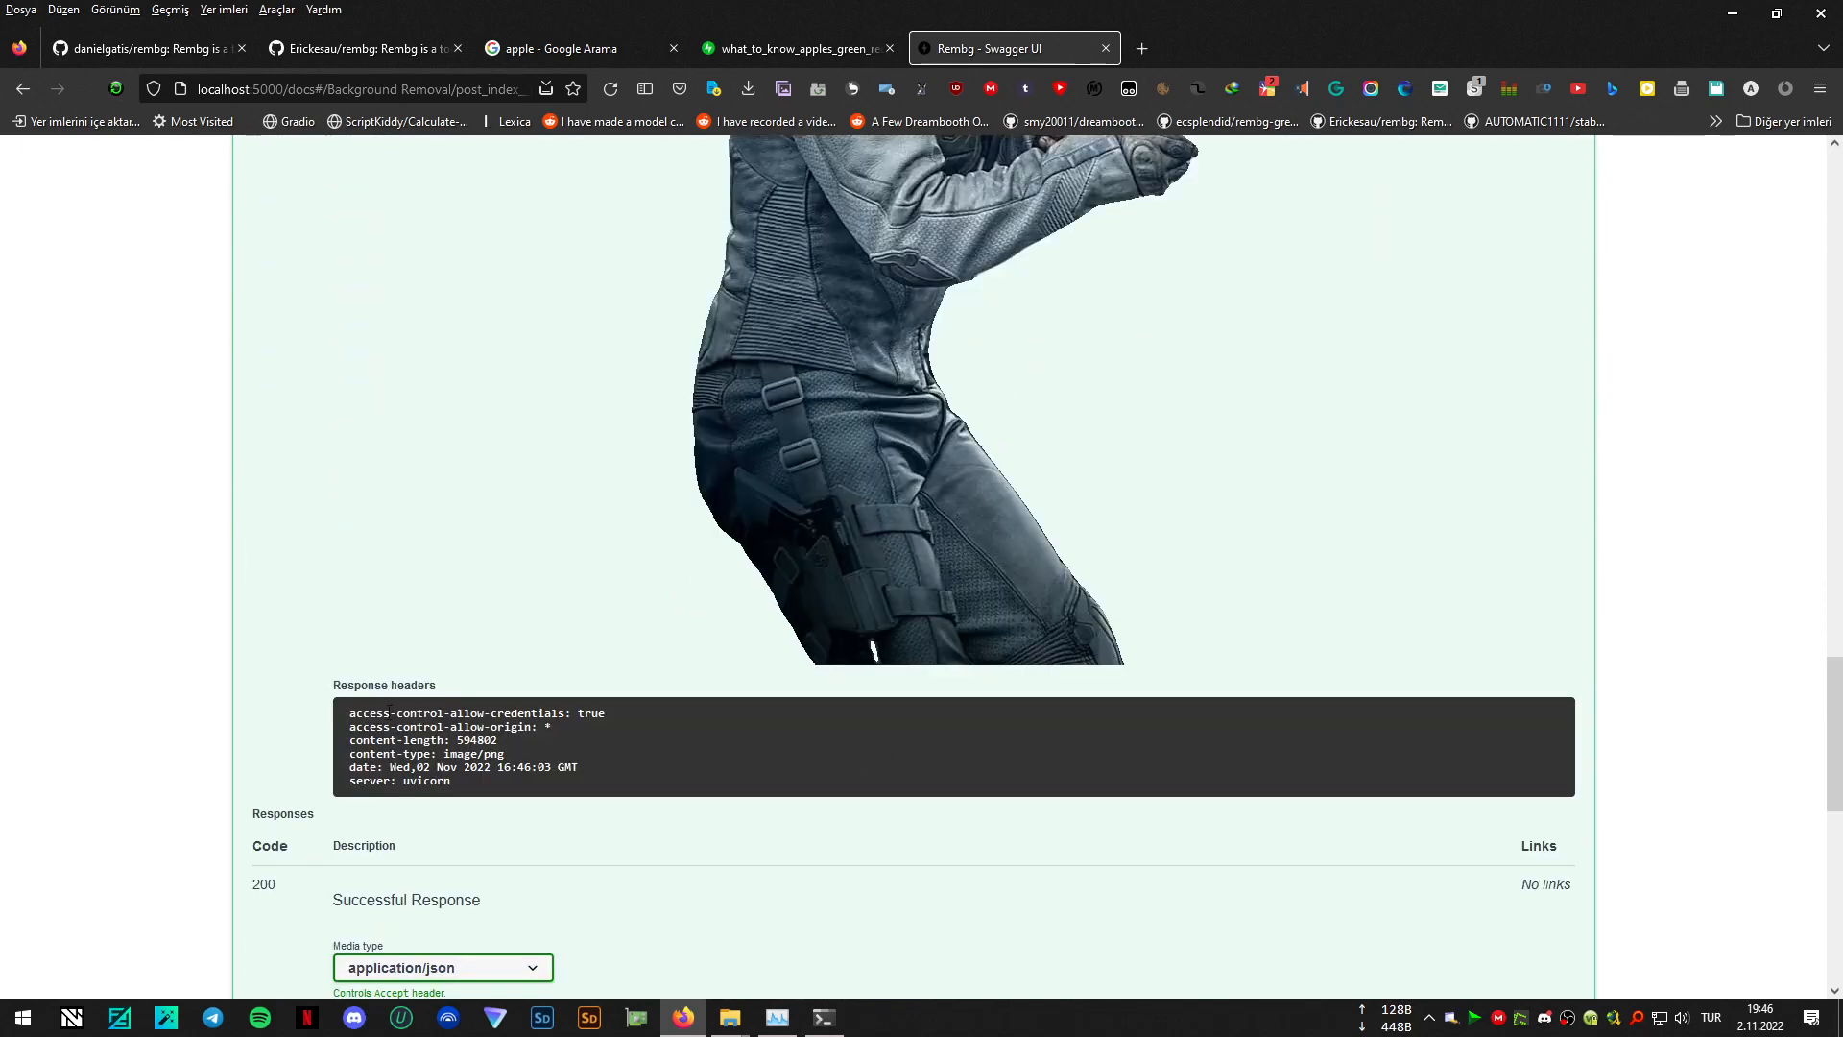
scroll(688, 637, up, 5)
scroll(1008, 600, up, 5)
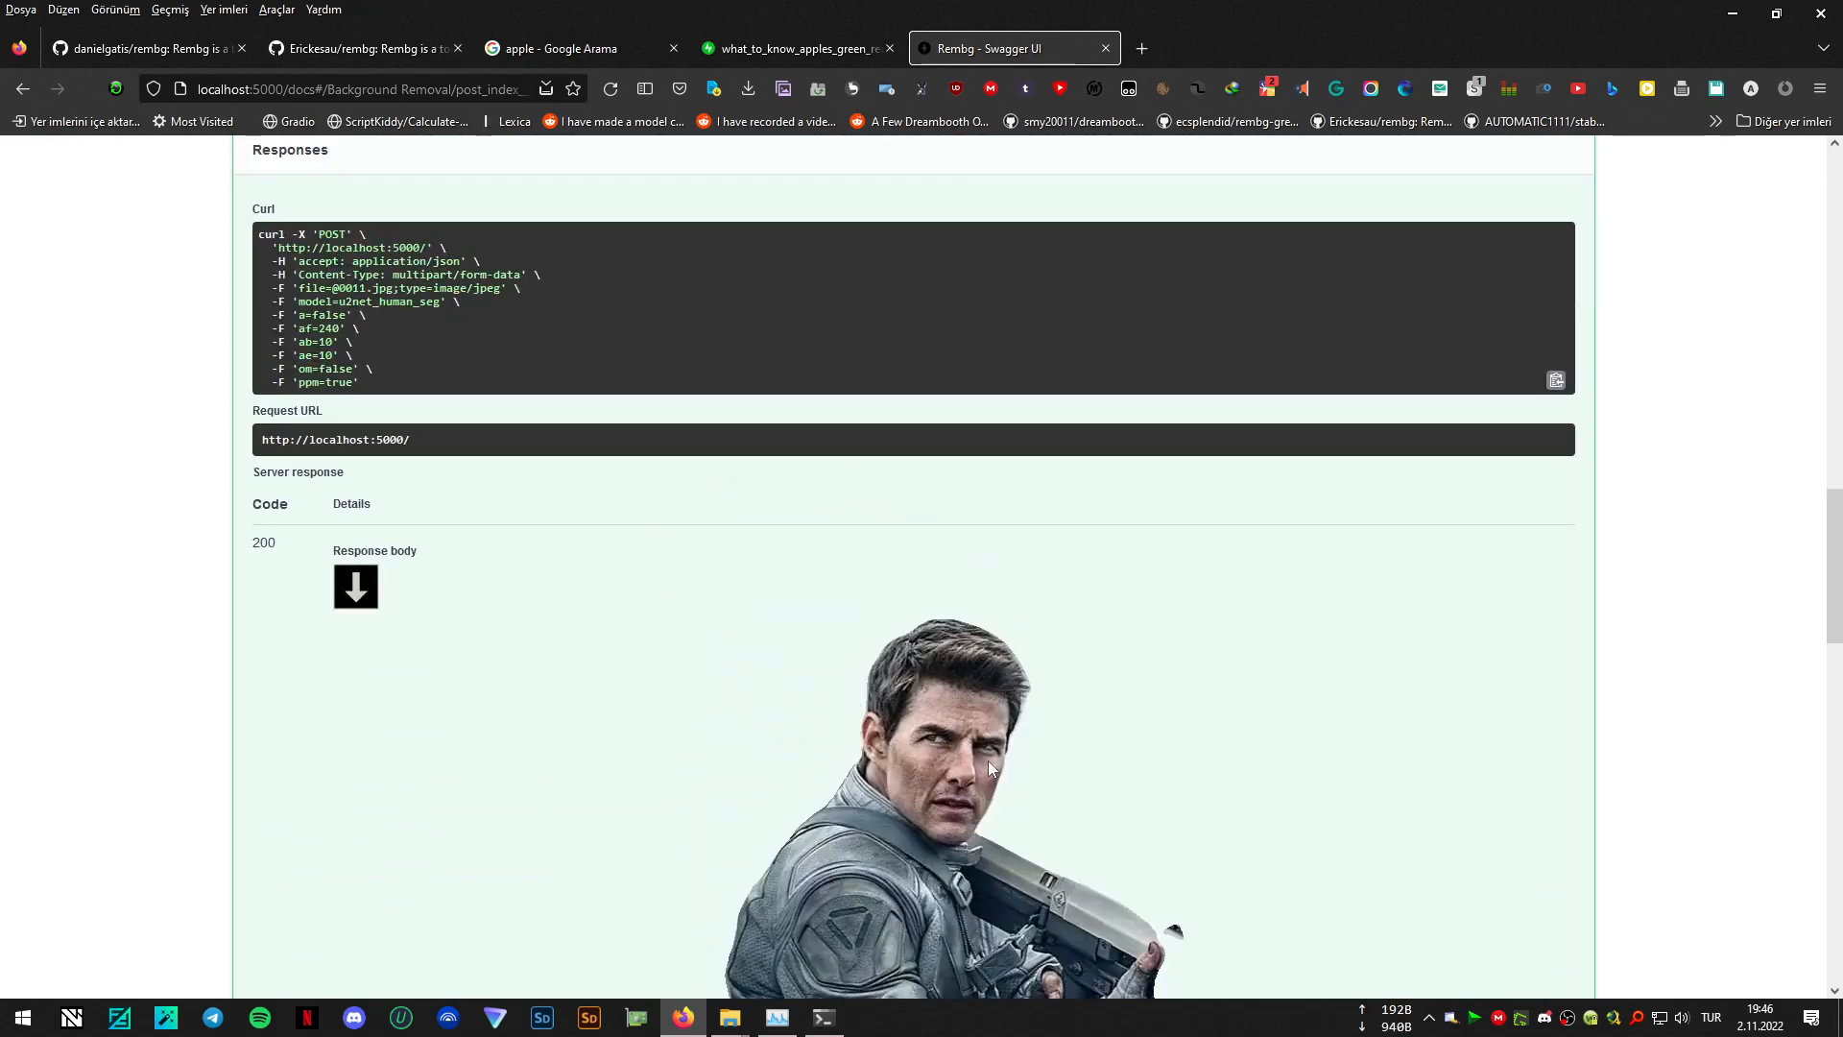
scroll(988, 760, down, 3)
- Open the returned u2net_human_seg cut-out image in a new browser tab and view it there
right_click(896, 492)
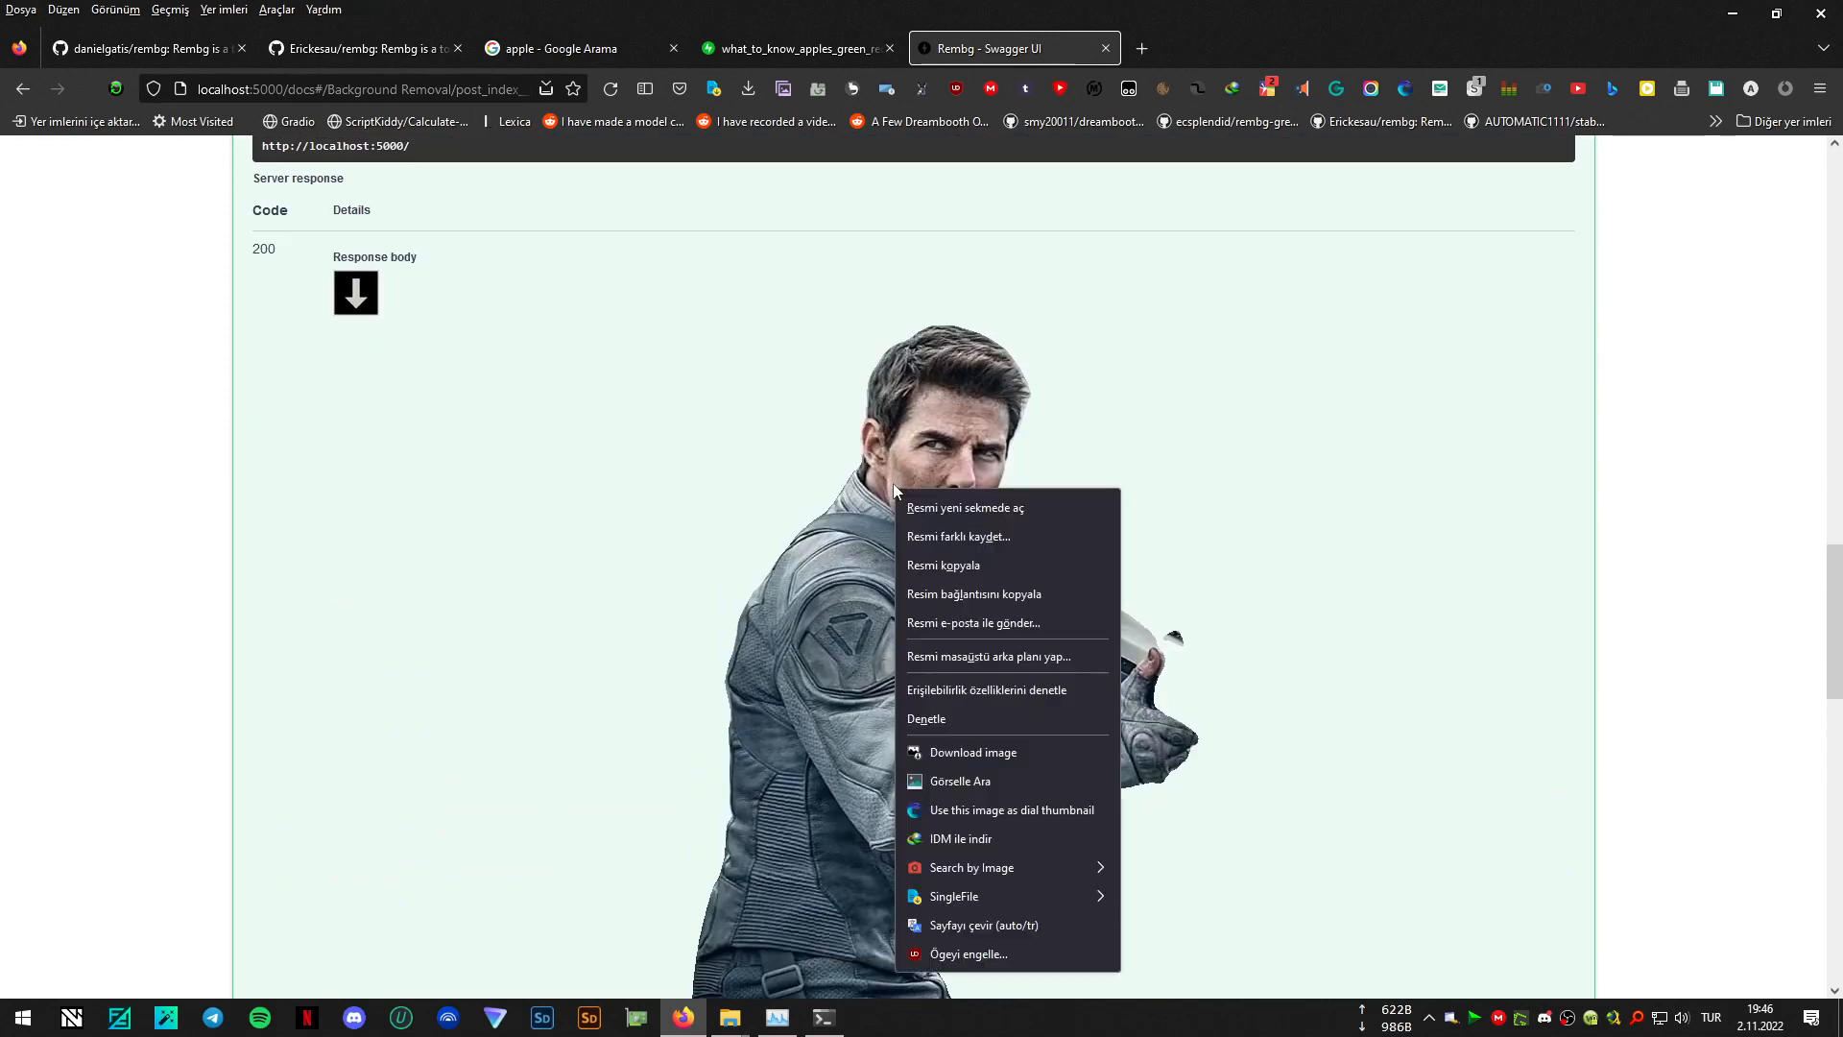
click(1035, 513)
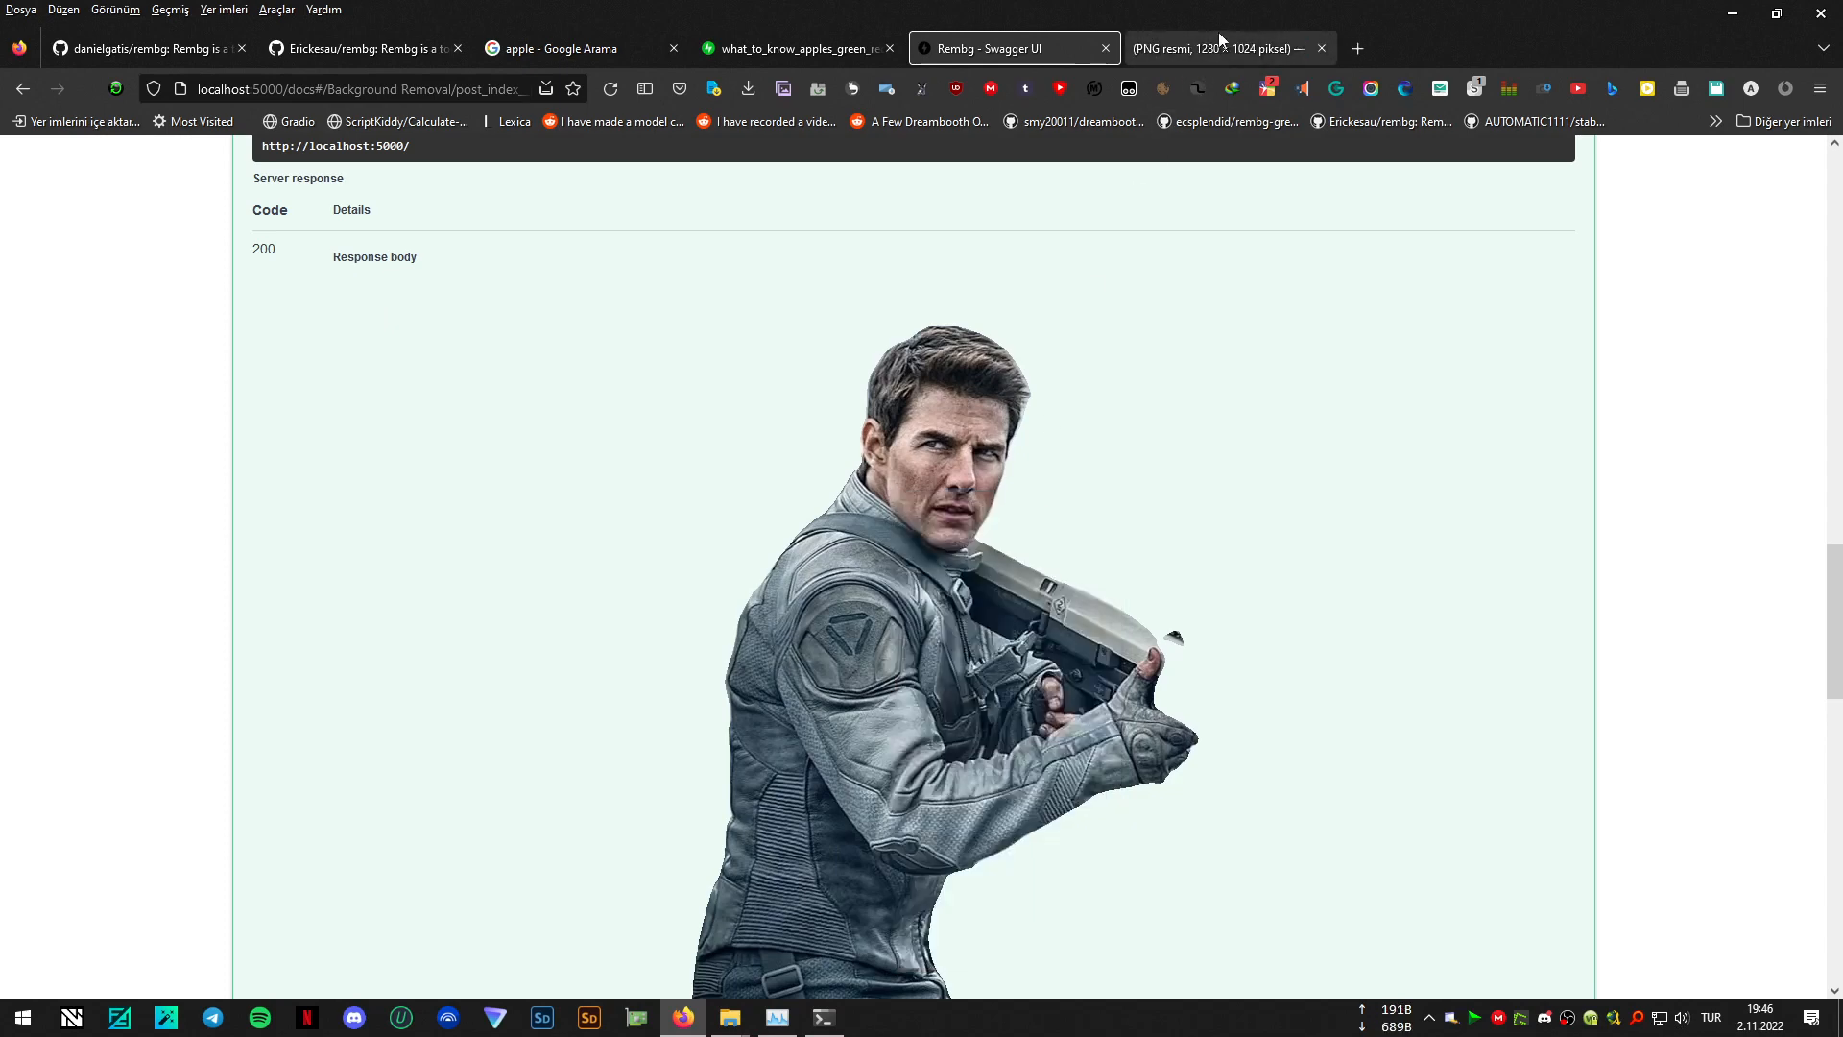
click(1242, 48)
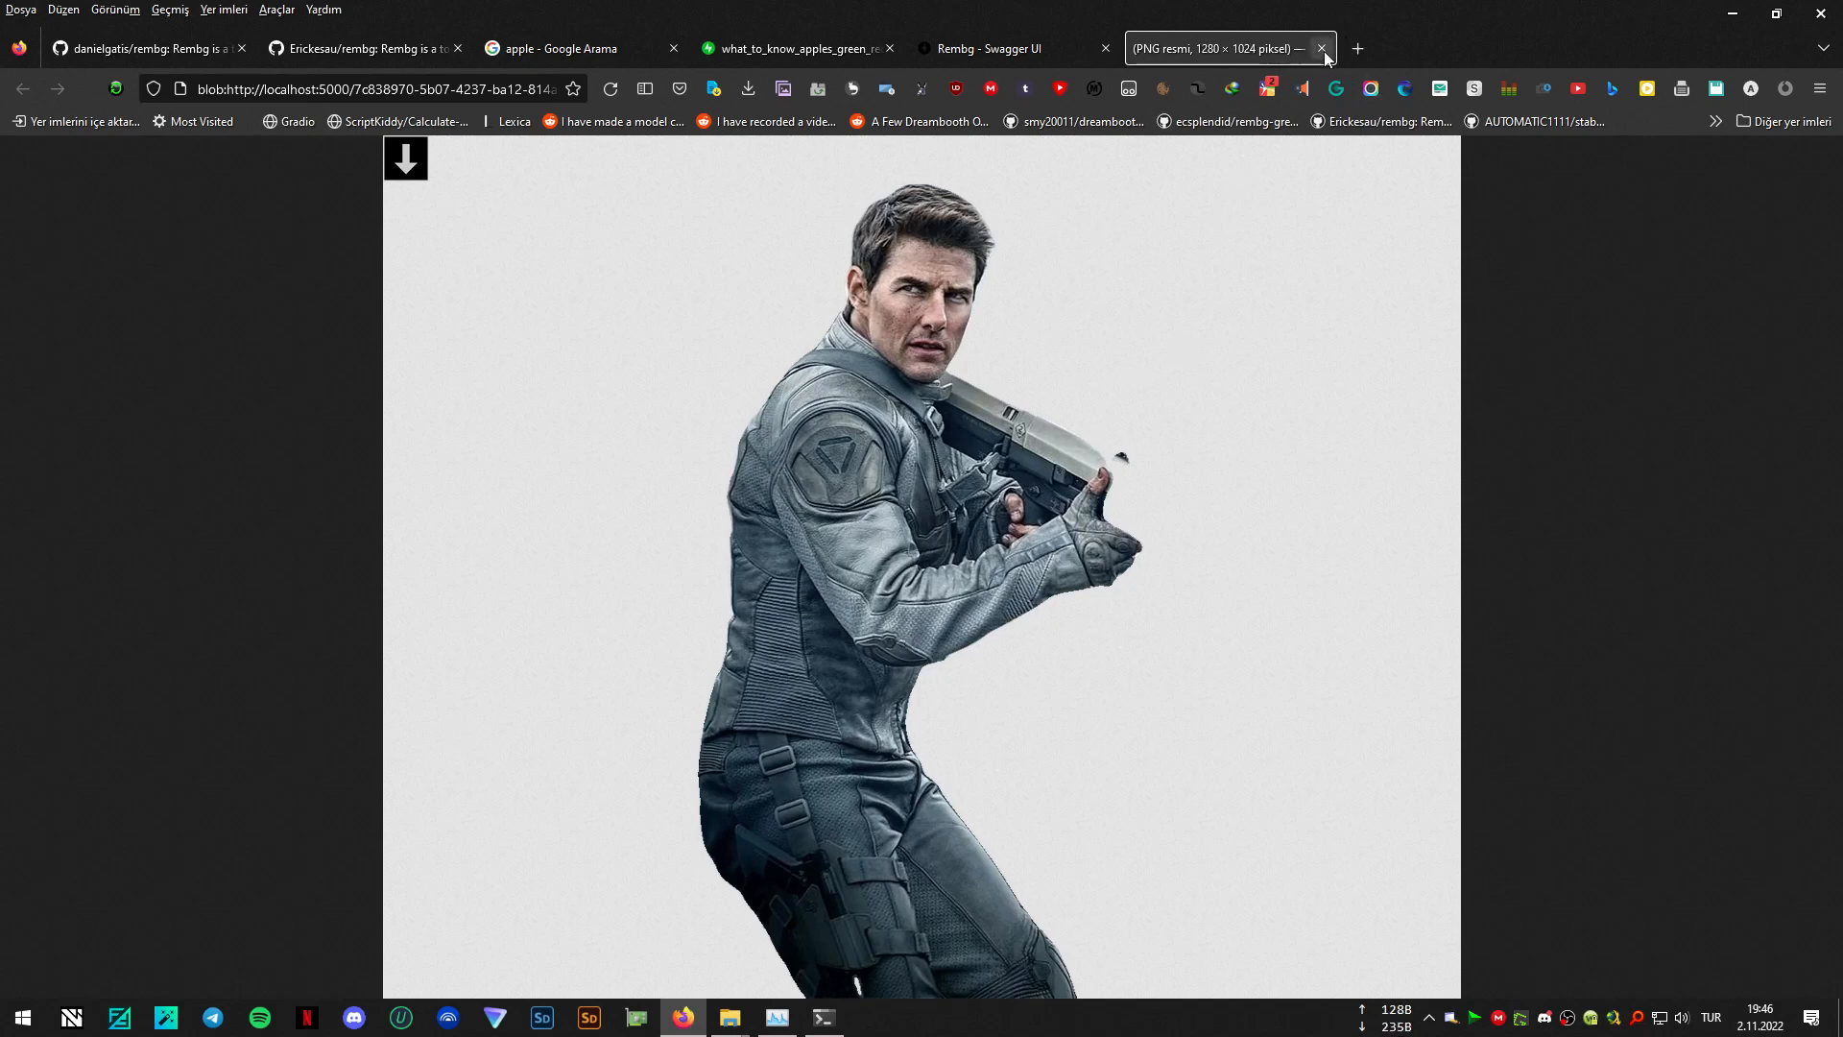
- Close the Rembg Swagger UI and cut-out image tabs, minimize the browser, and shut down the server's console window
click(1106, 49)
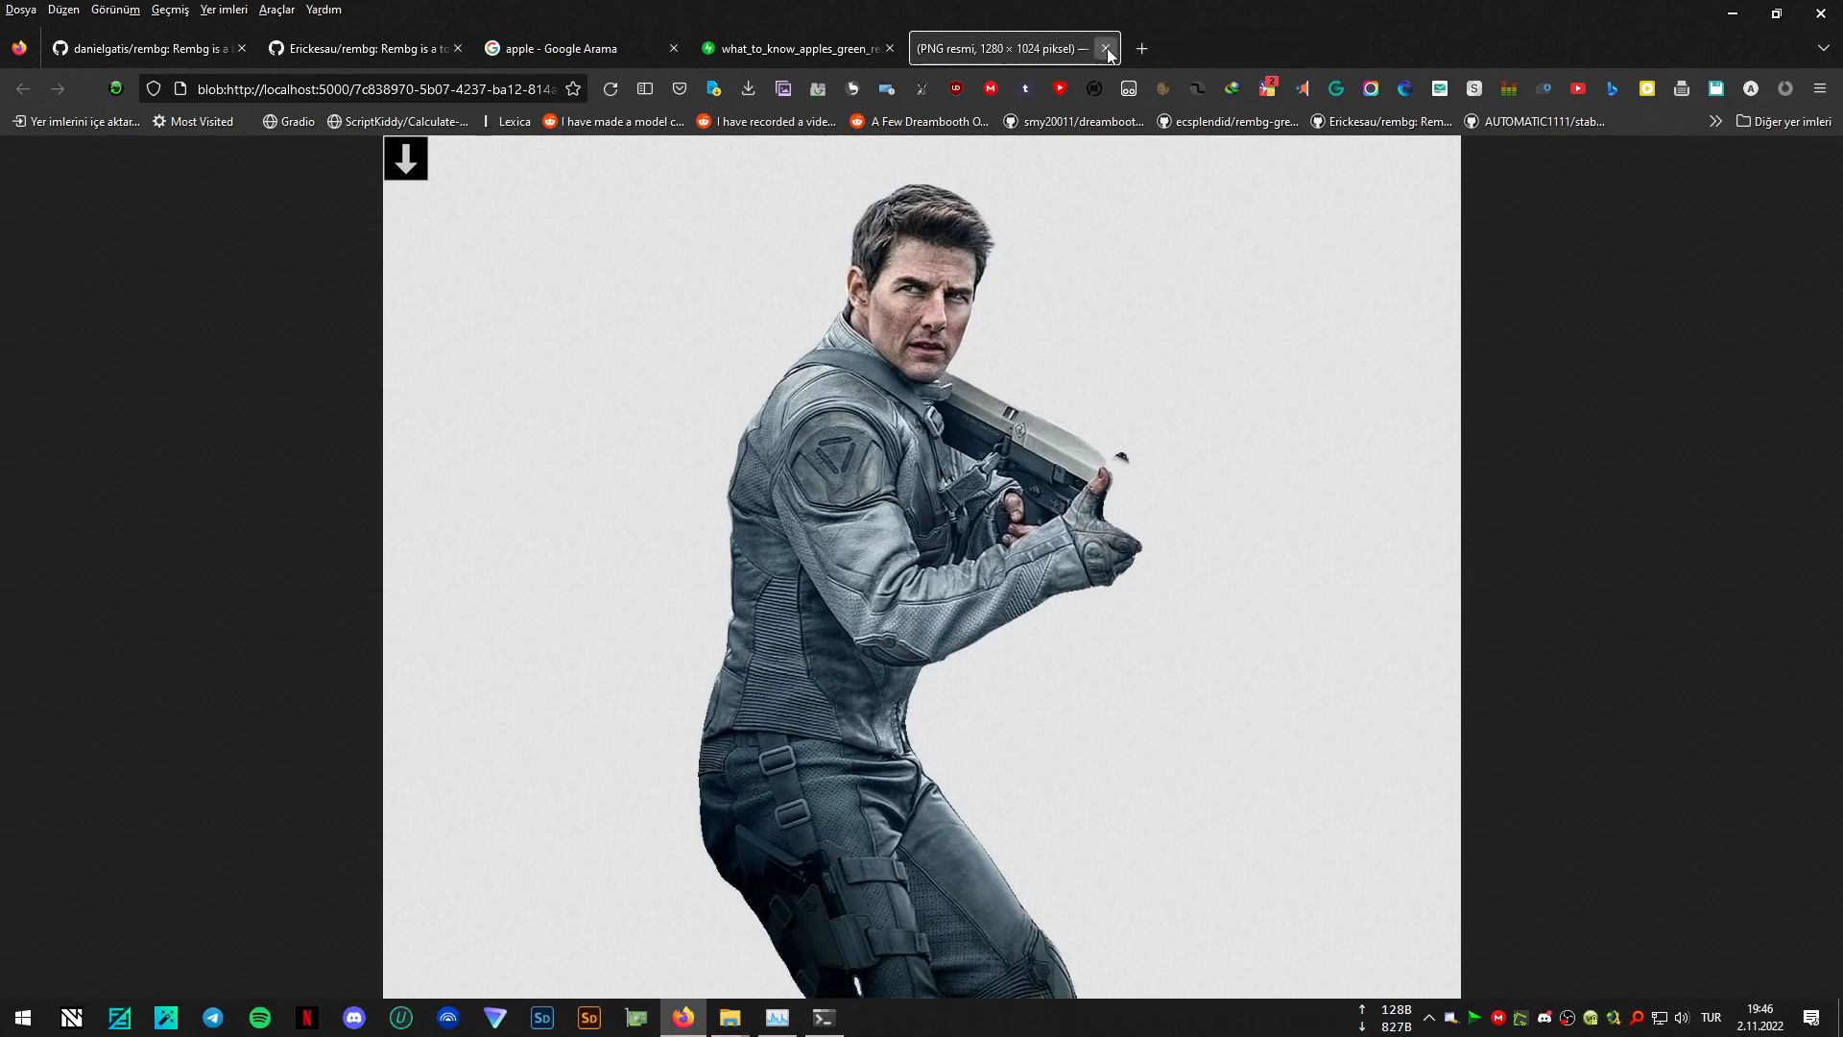
click(1106, 49)
click(1733, 13)
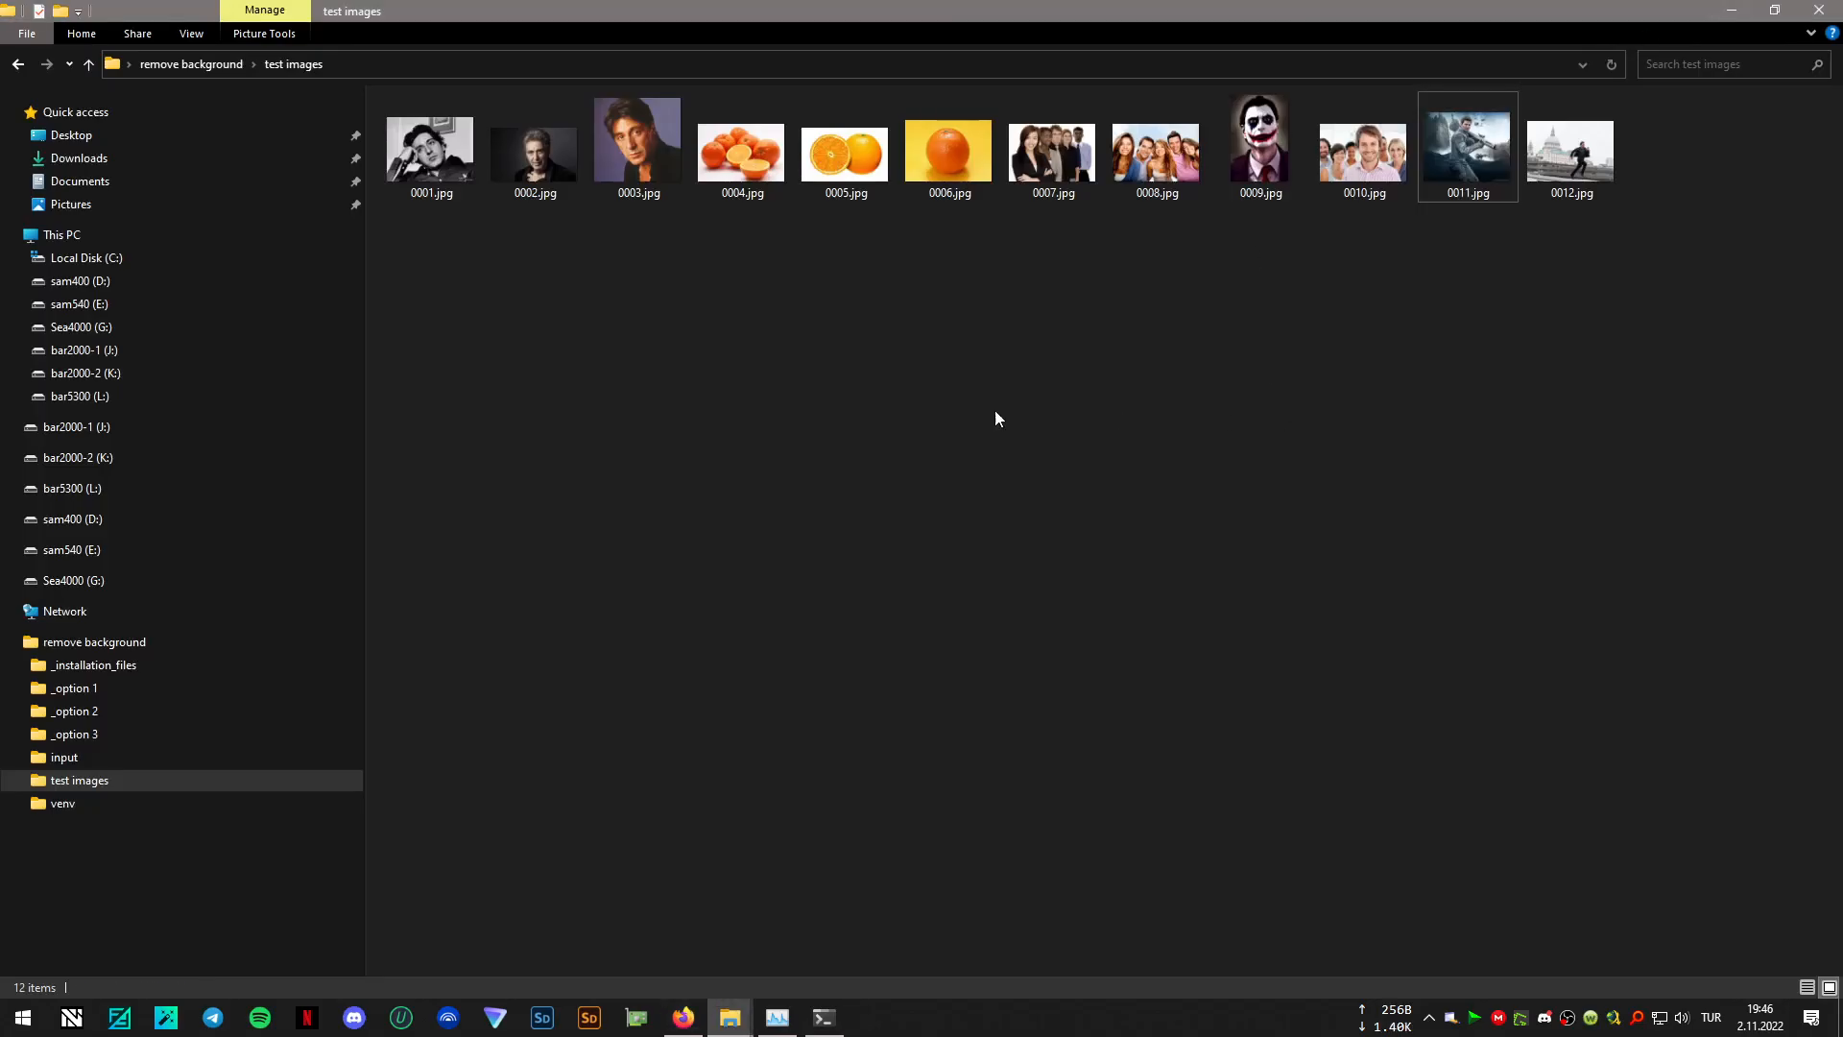
click(825, 927)
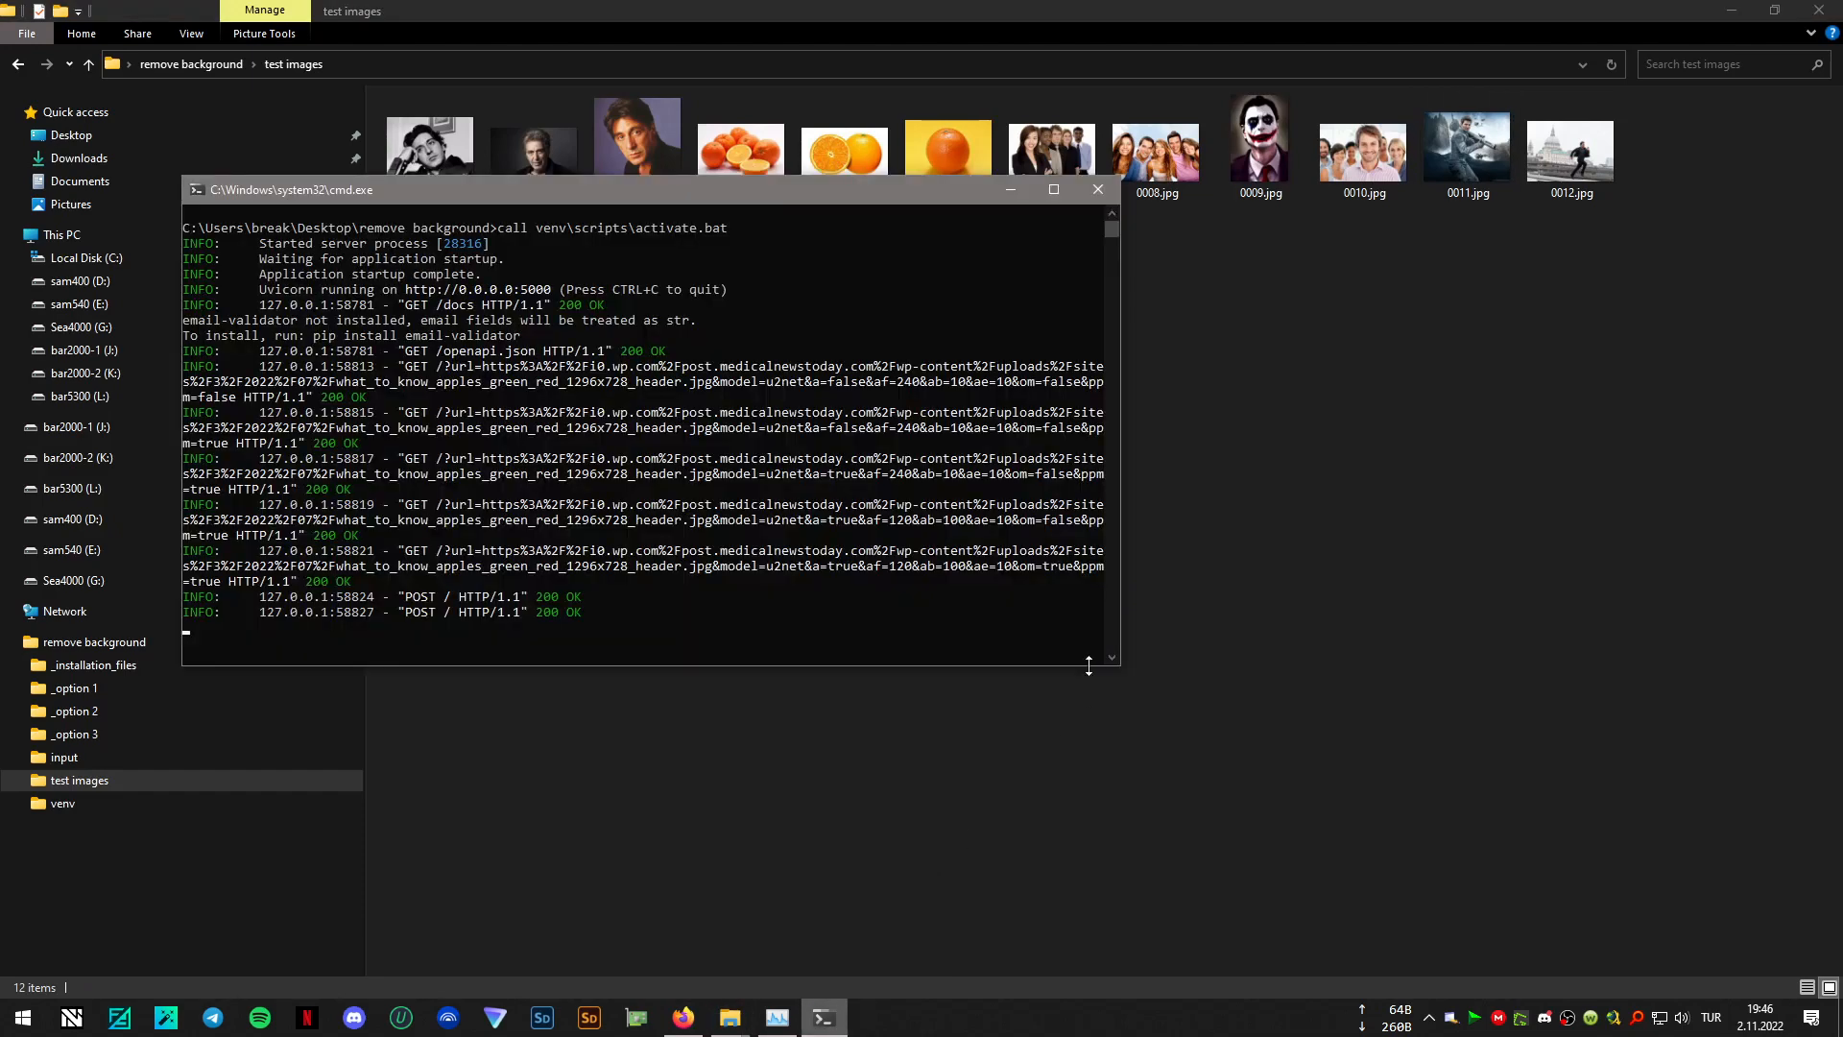
click(1104, 193)
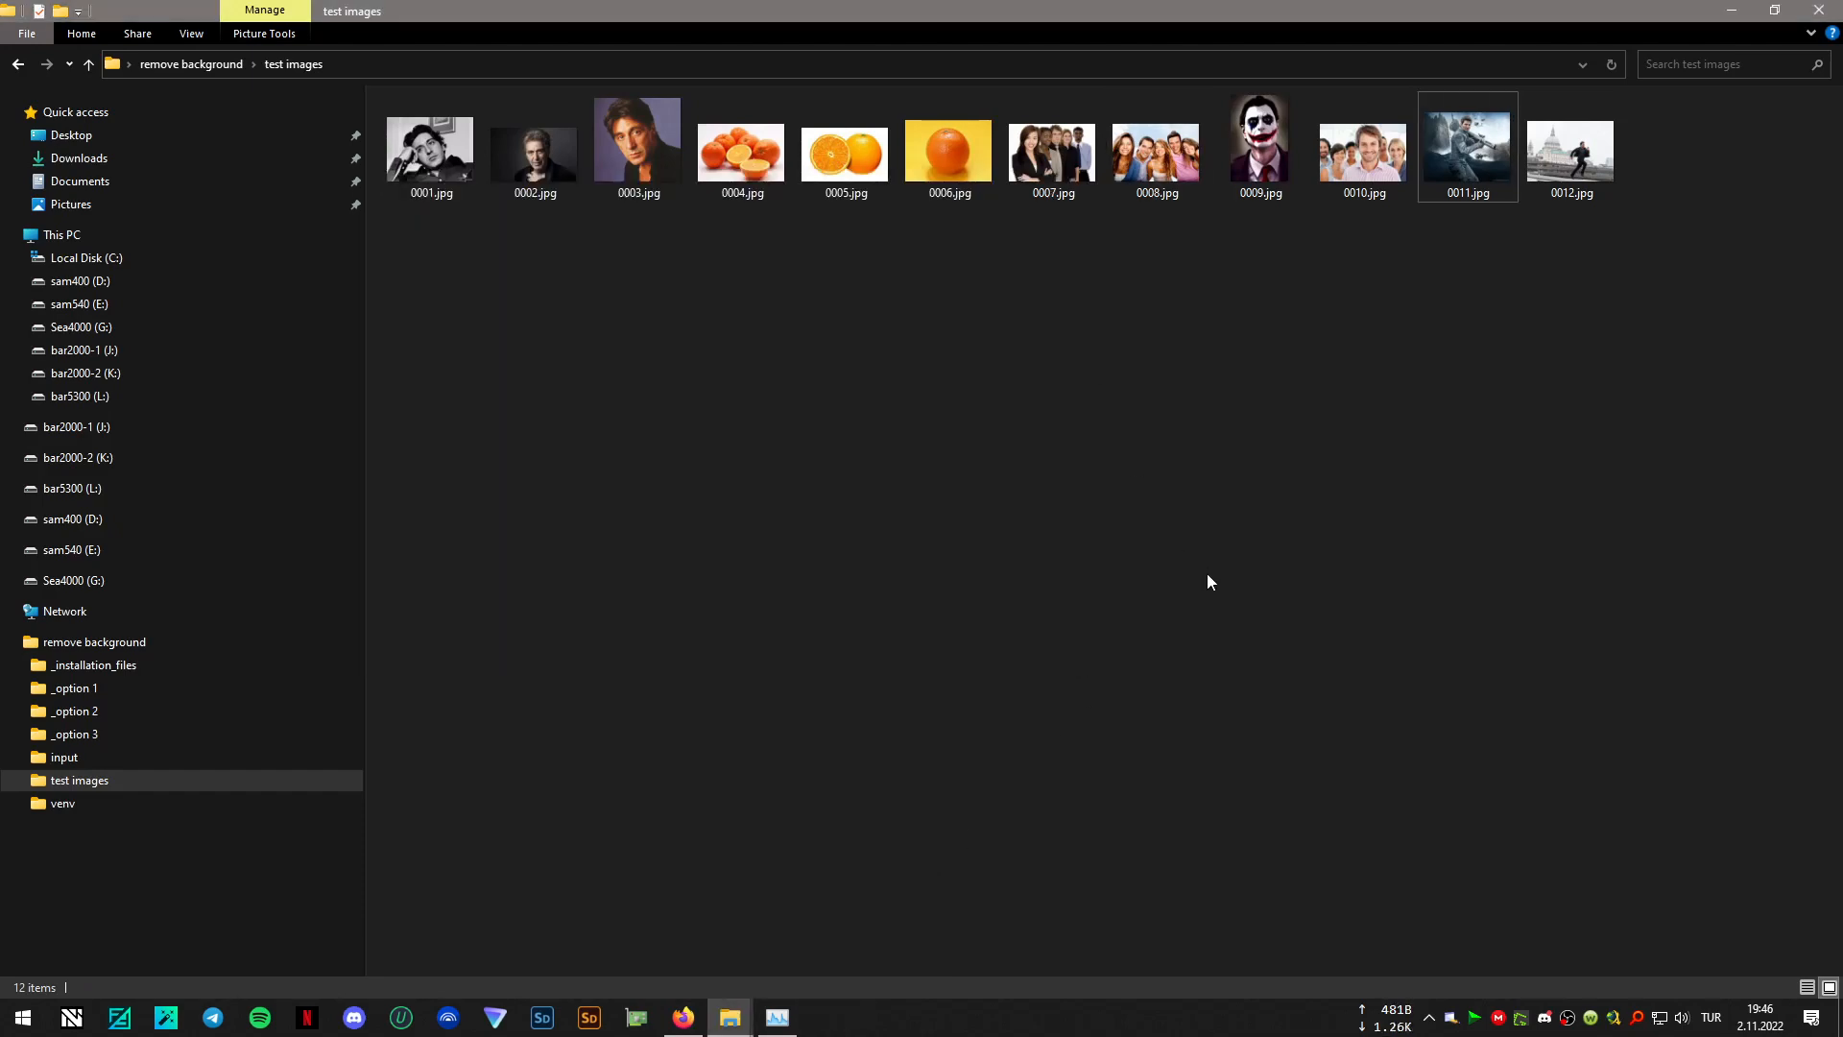
- Delete 07_remove_background_gui.bat and both 09_clear_workspace batch files from the remove background folder
click(222, 69)
click(522, 240)
shift+click(499, 281)
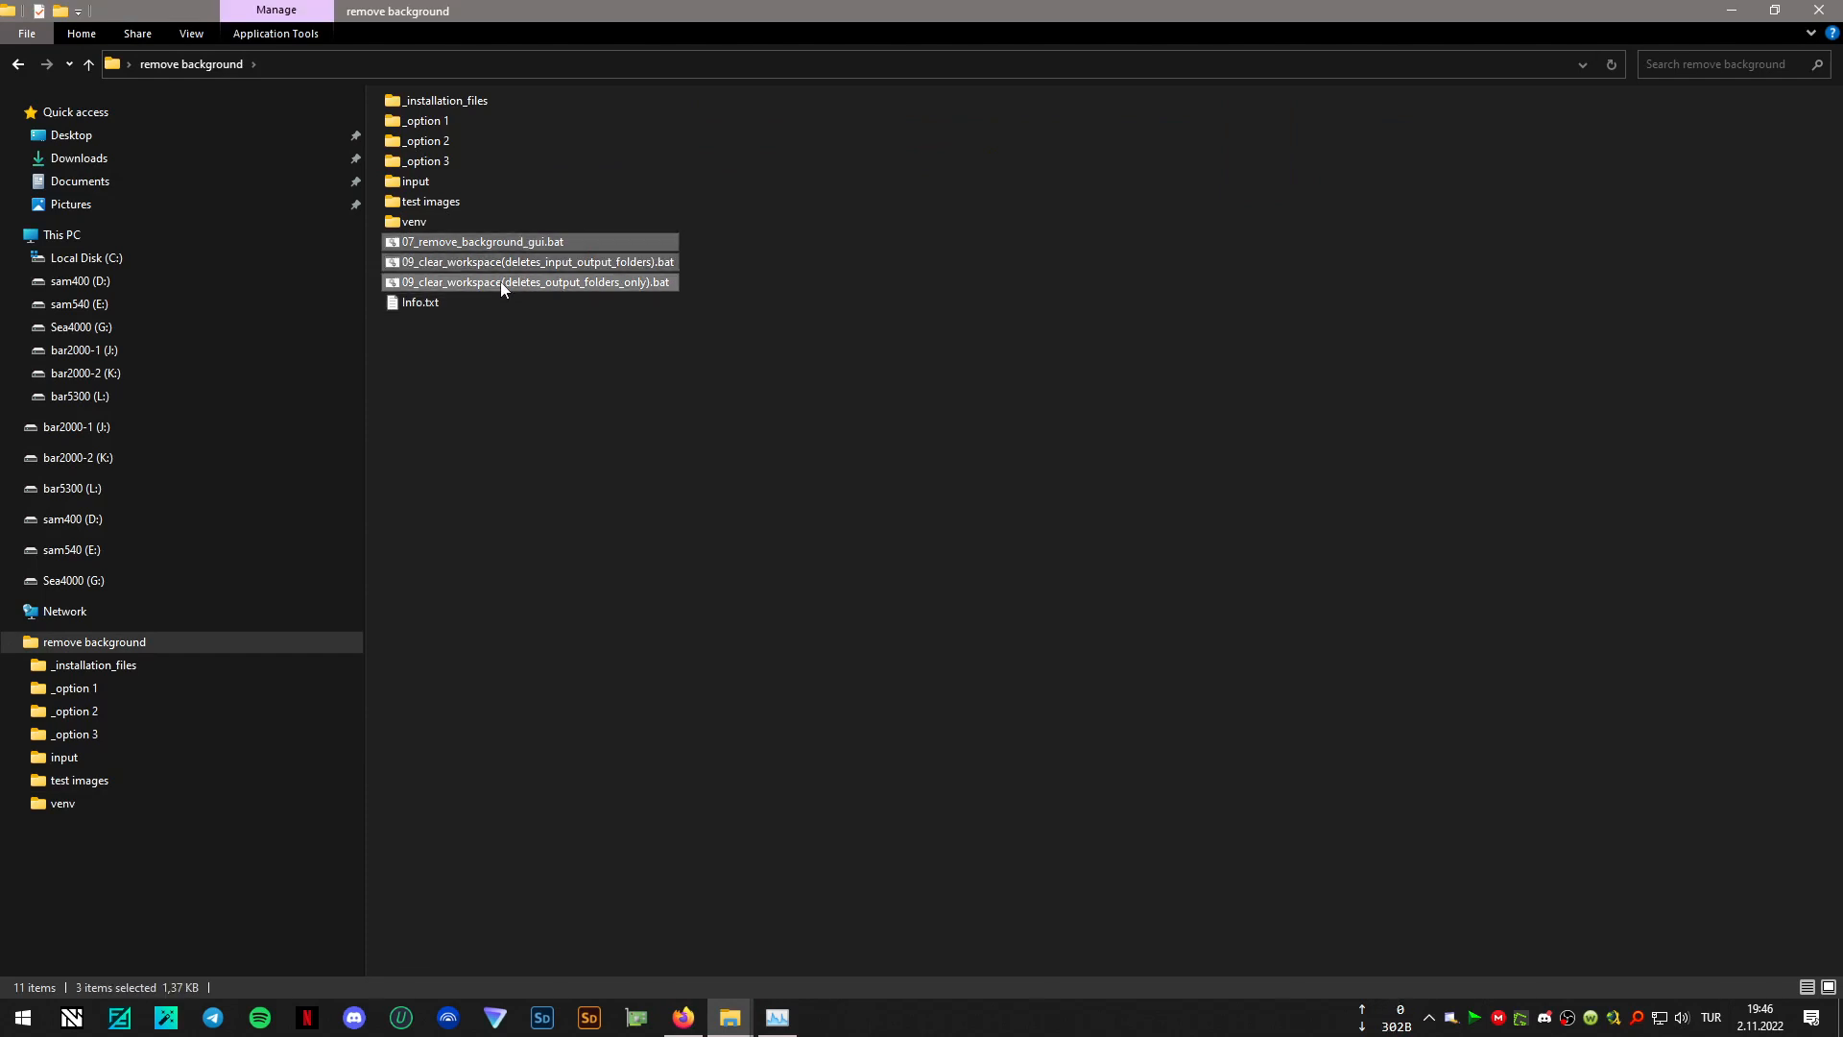
key(Delete)
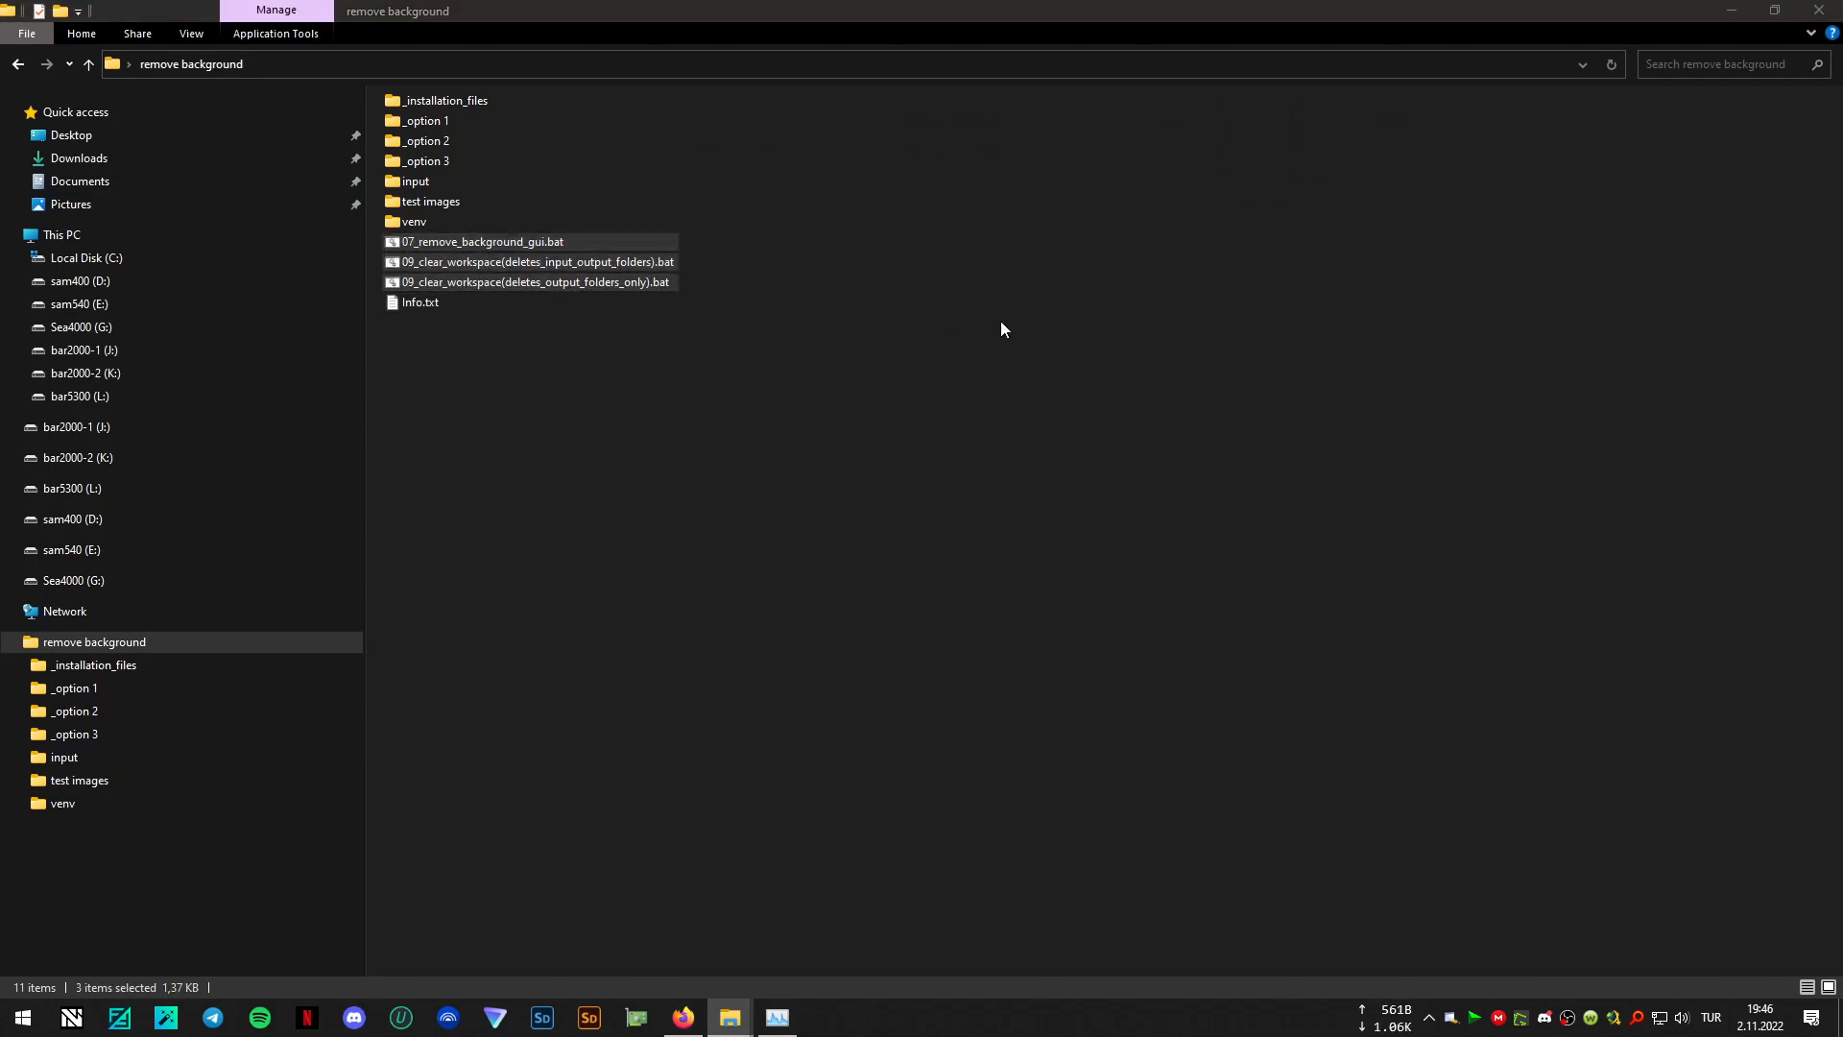
key(Return)
- Copy all batch and Python files from _option 3 into the remove background folder, glancing at the forked rembg GitHub repository in between
double_click(446, 160)
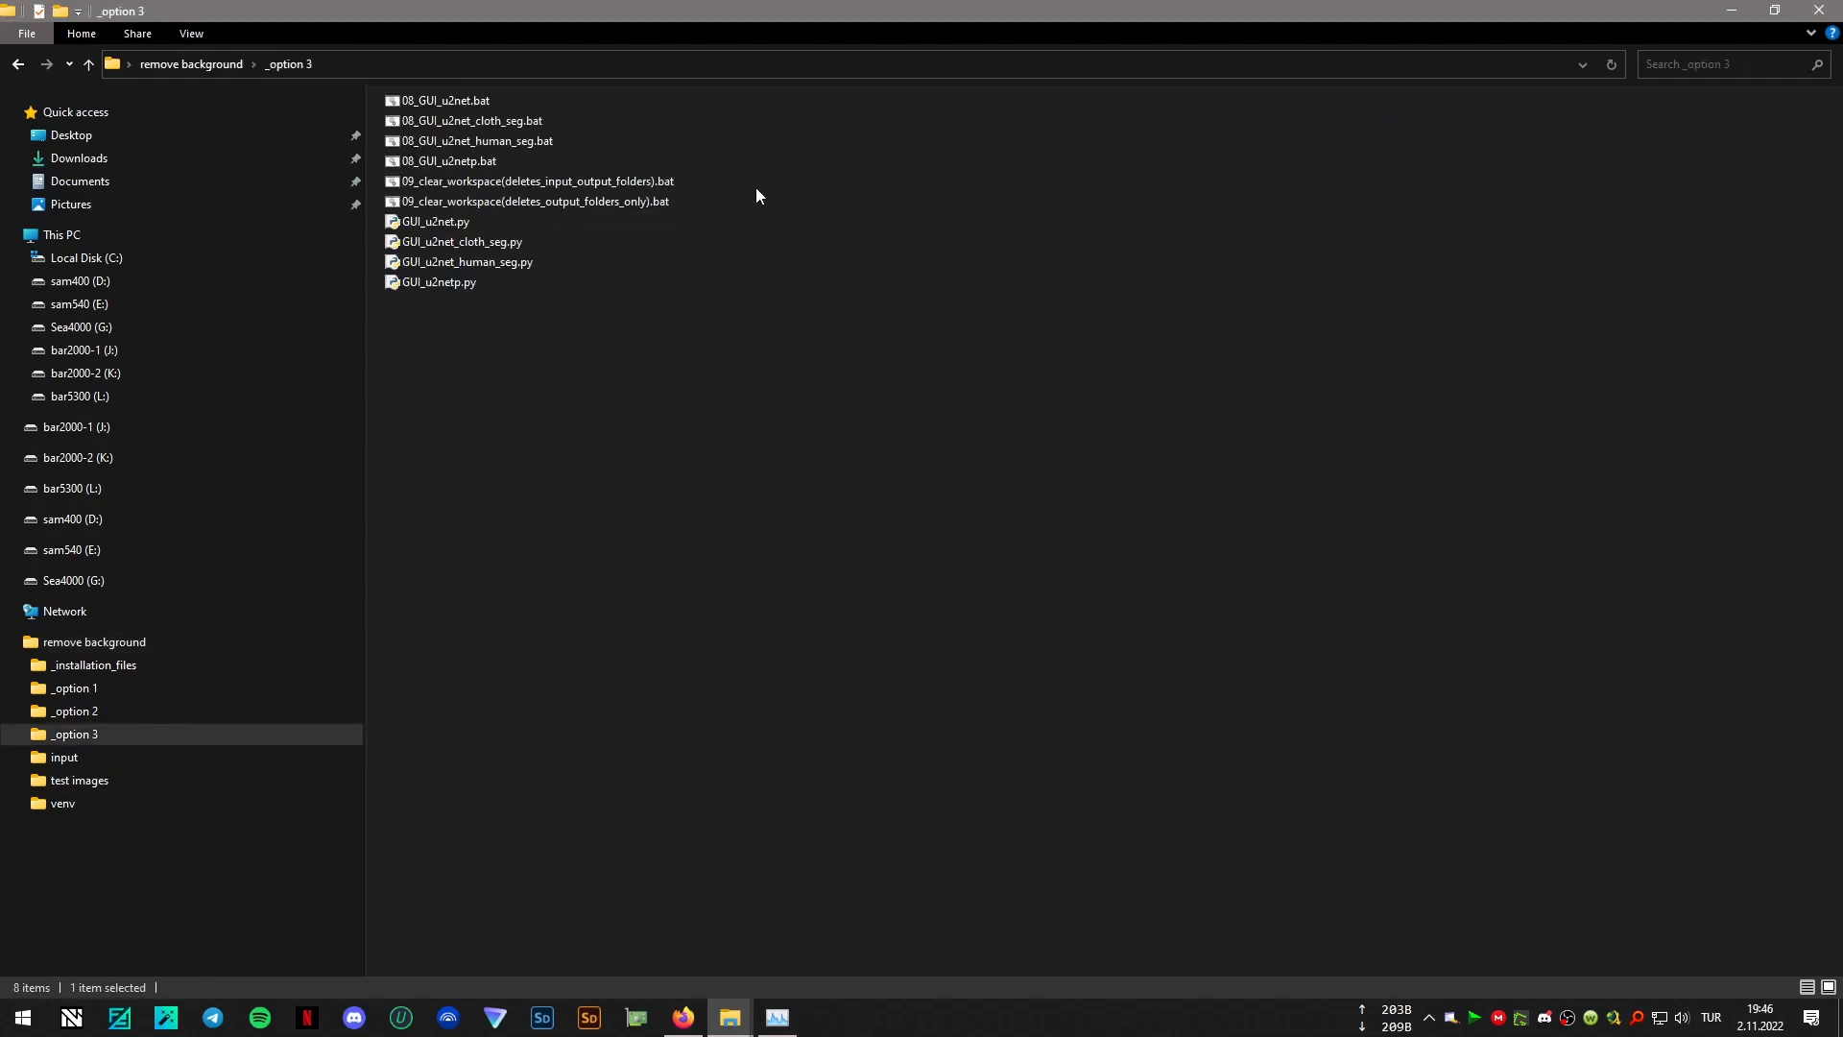
drag(654, 384, 436, 96)
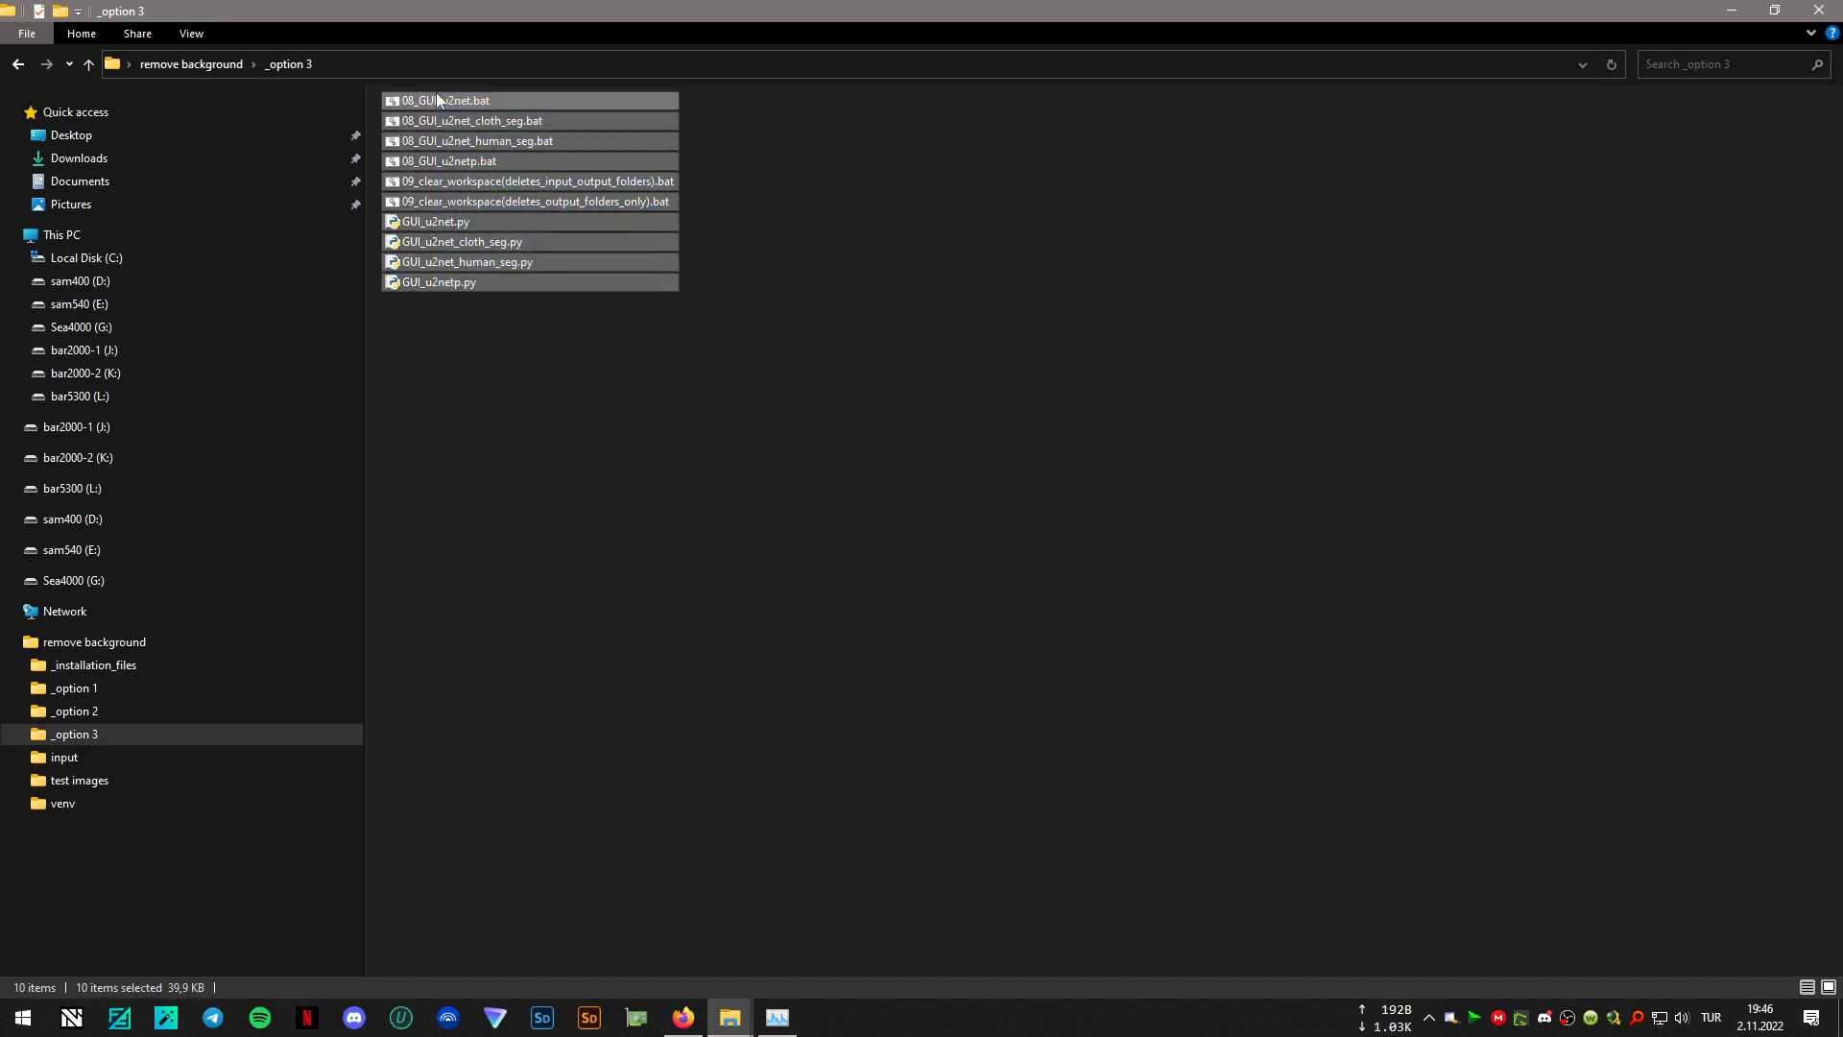
click(684, 1015)
click(374, 48)
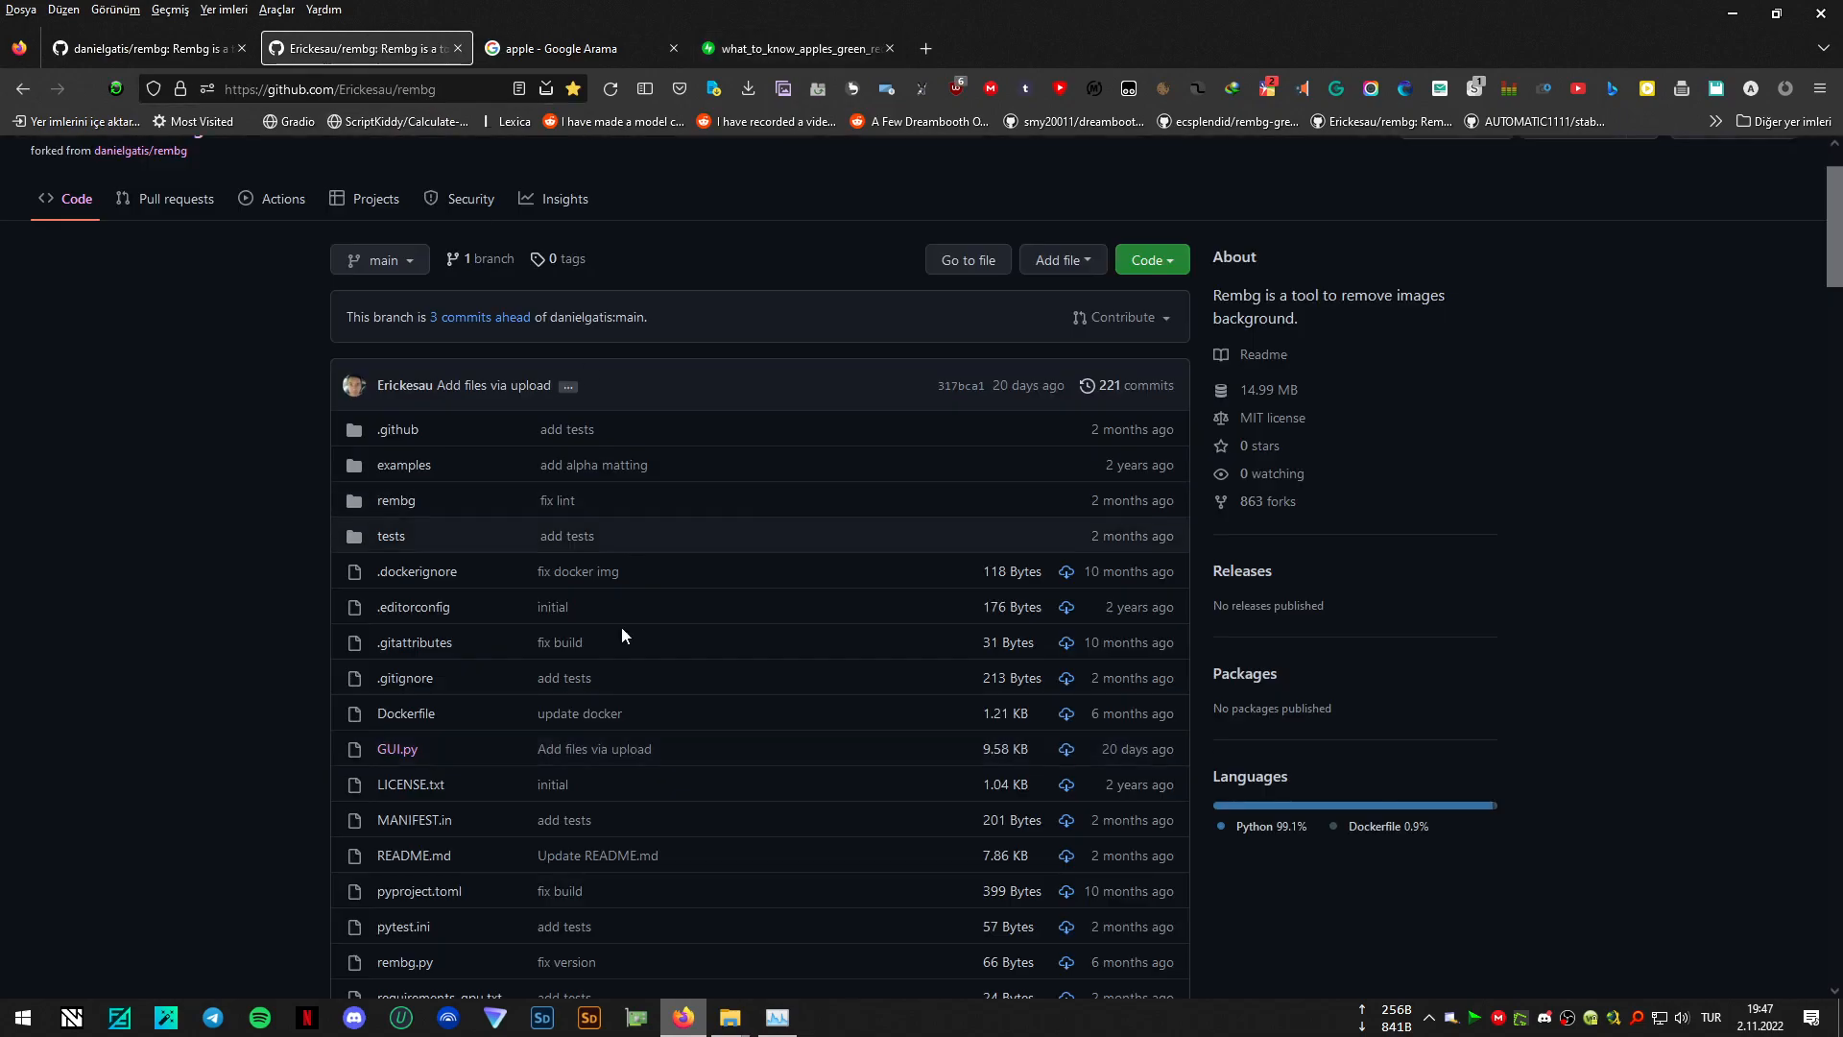
click(1746, 13)
right_click(486, 129)
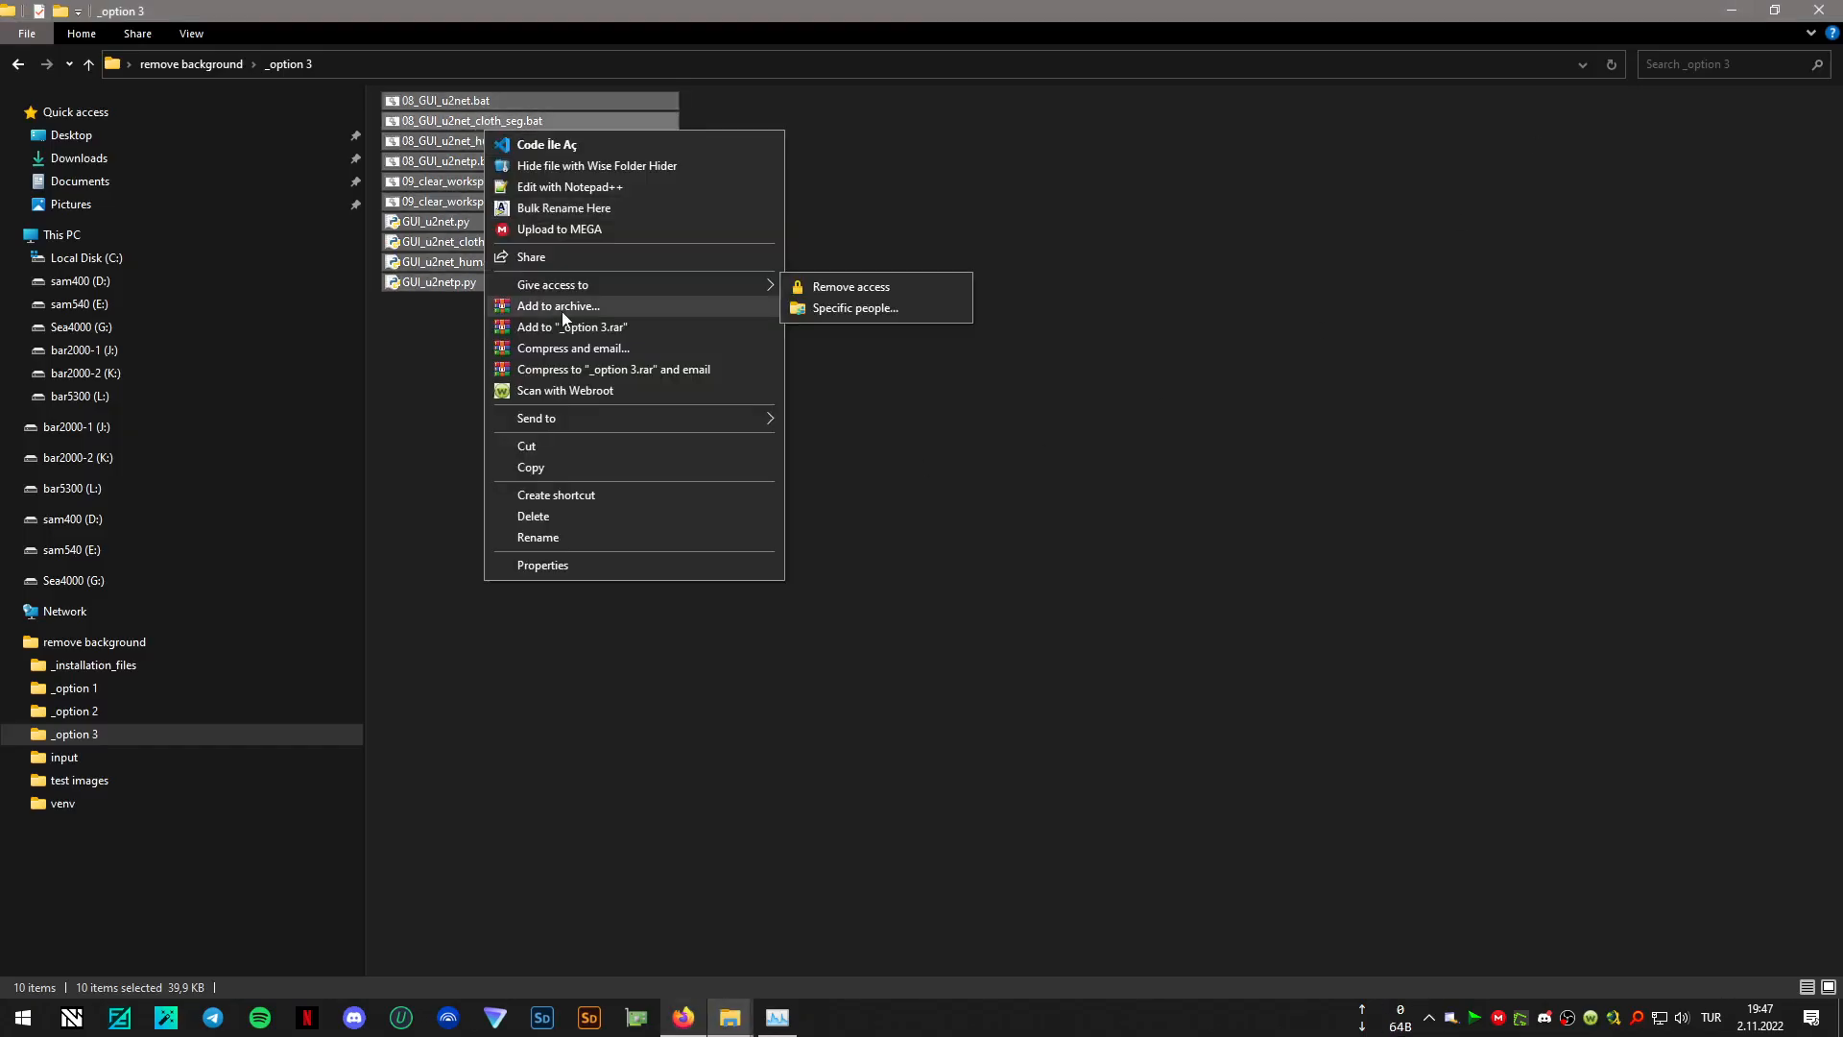
click(523, 467)
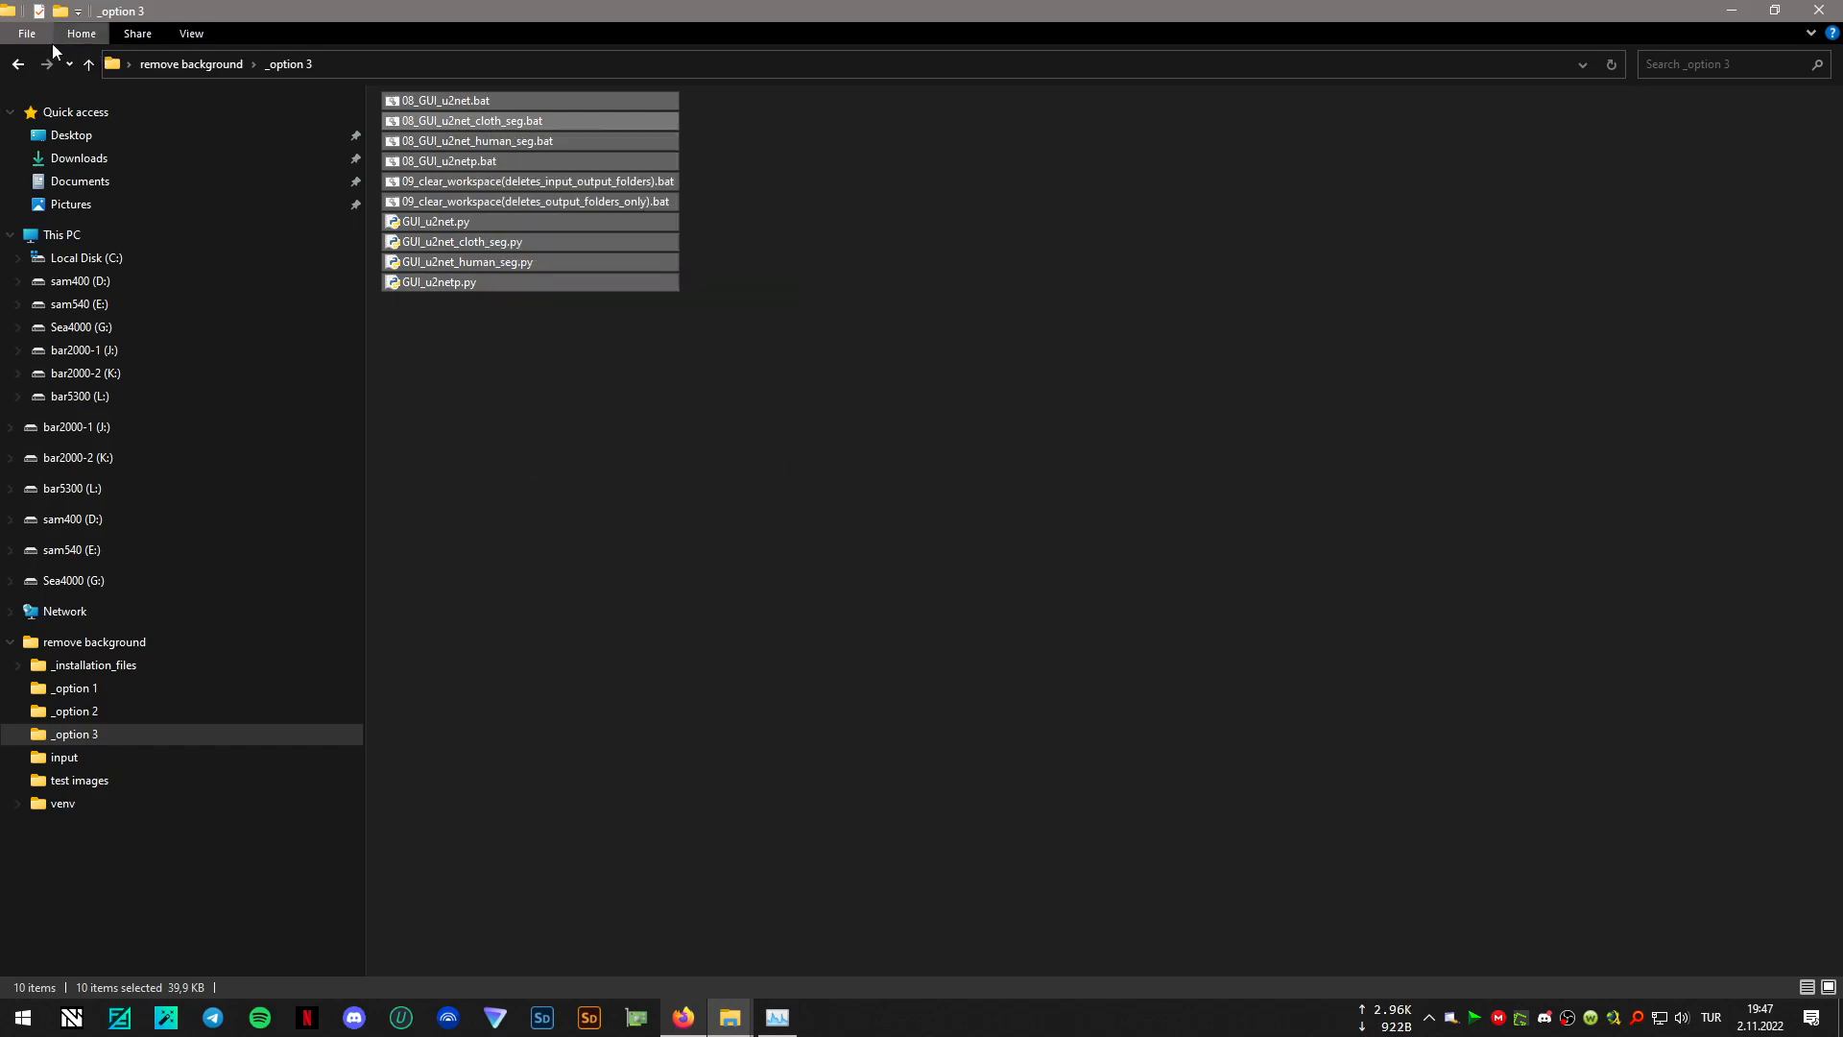
click(19, 63)
right_click(618, 460)
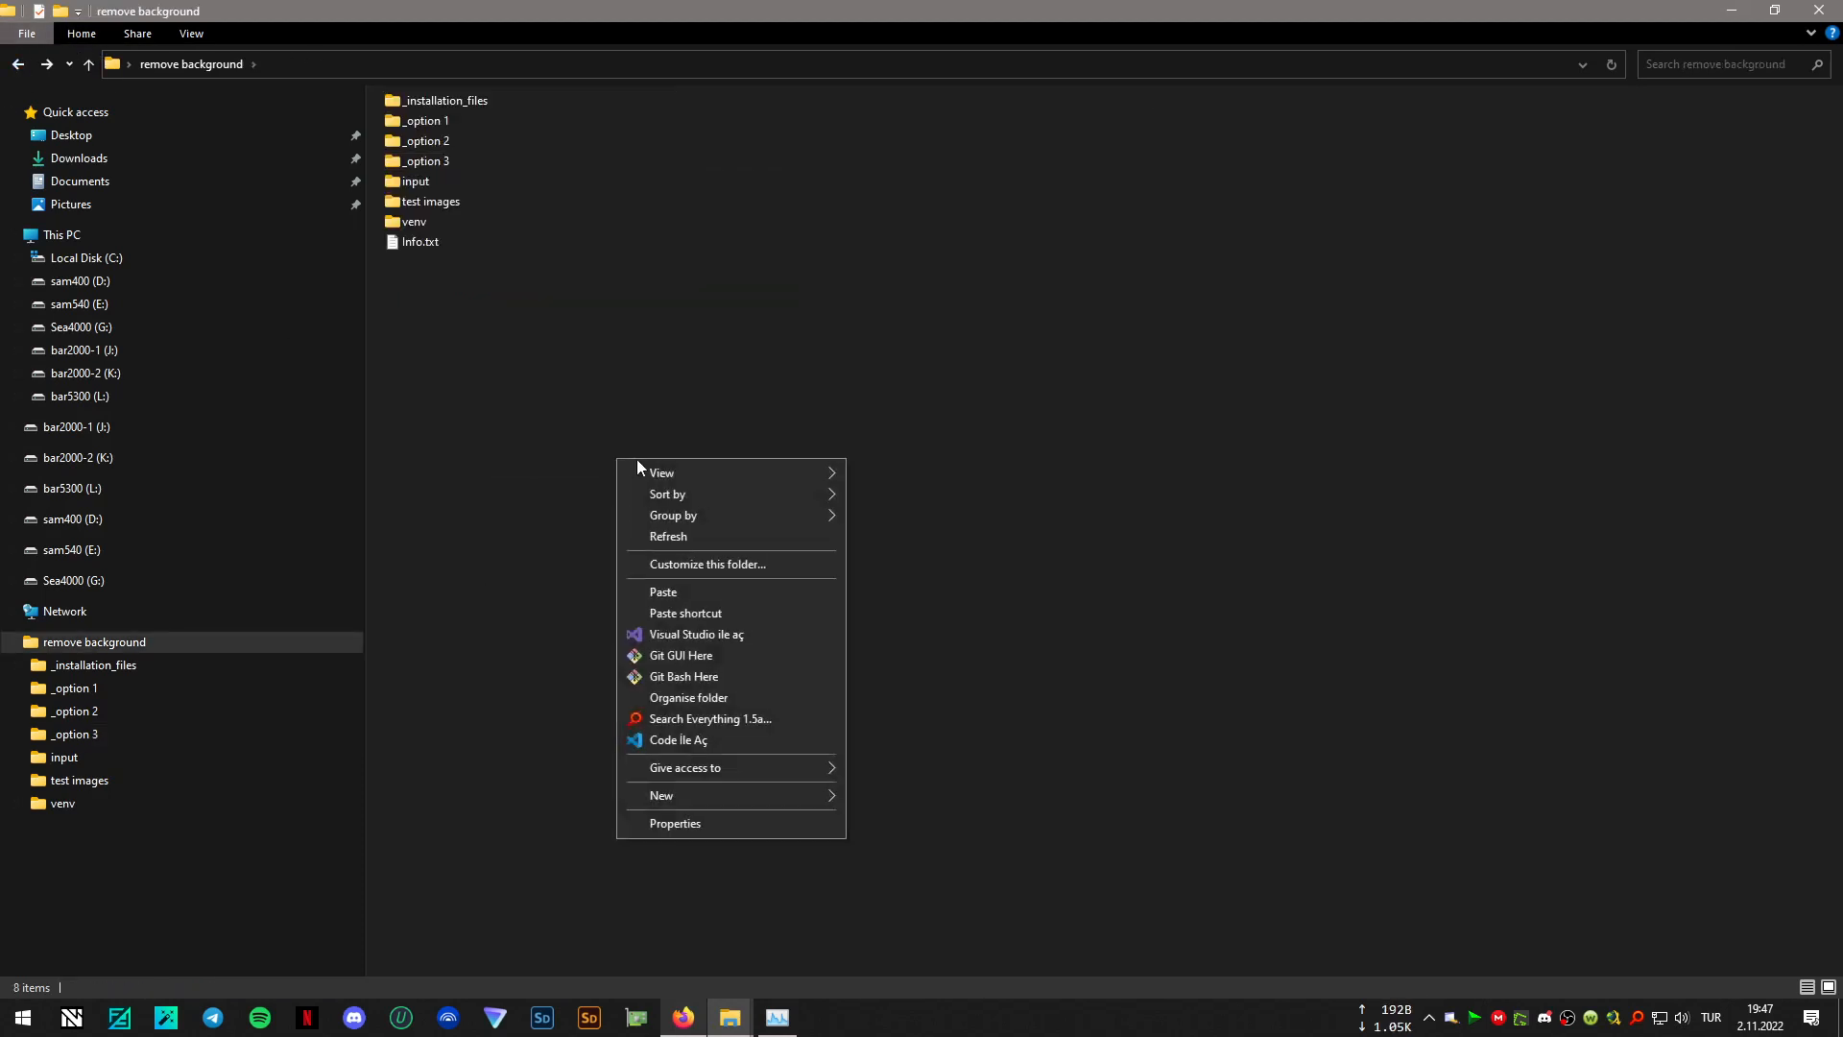
click(701, 593)
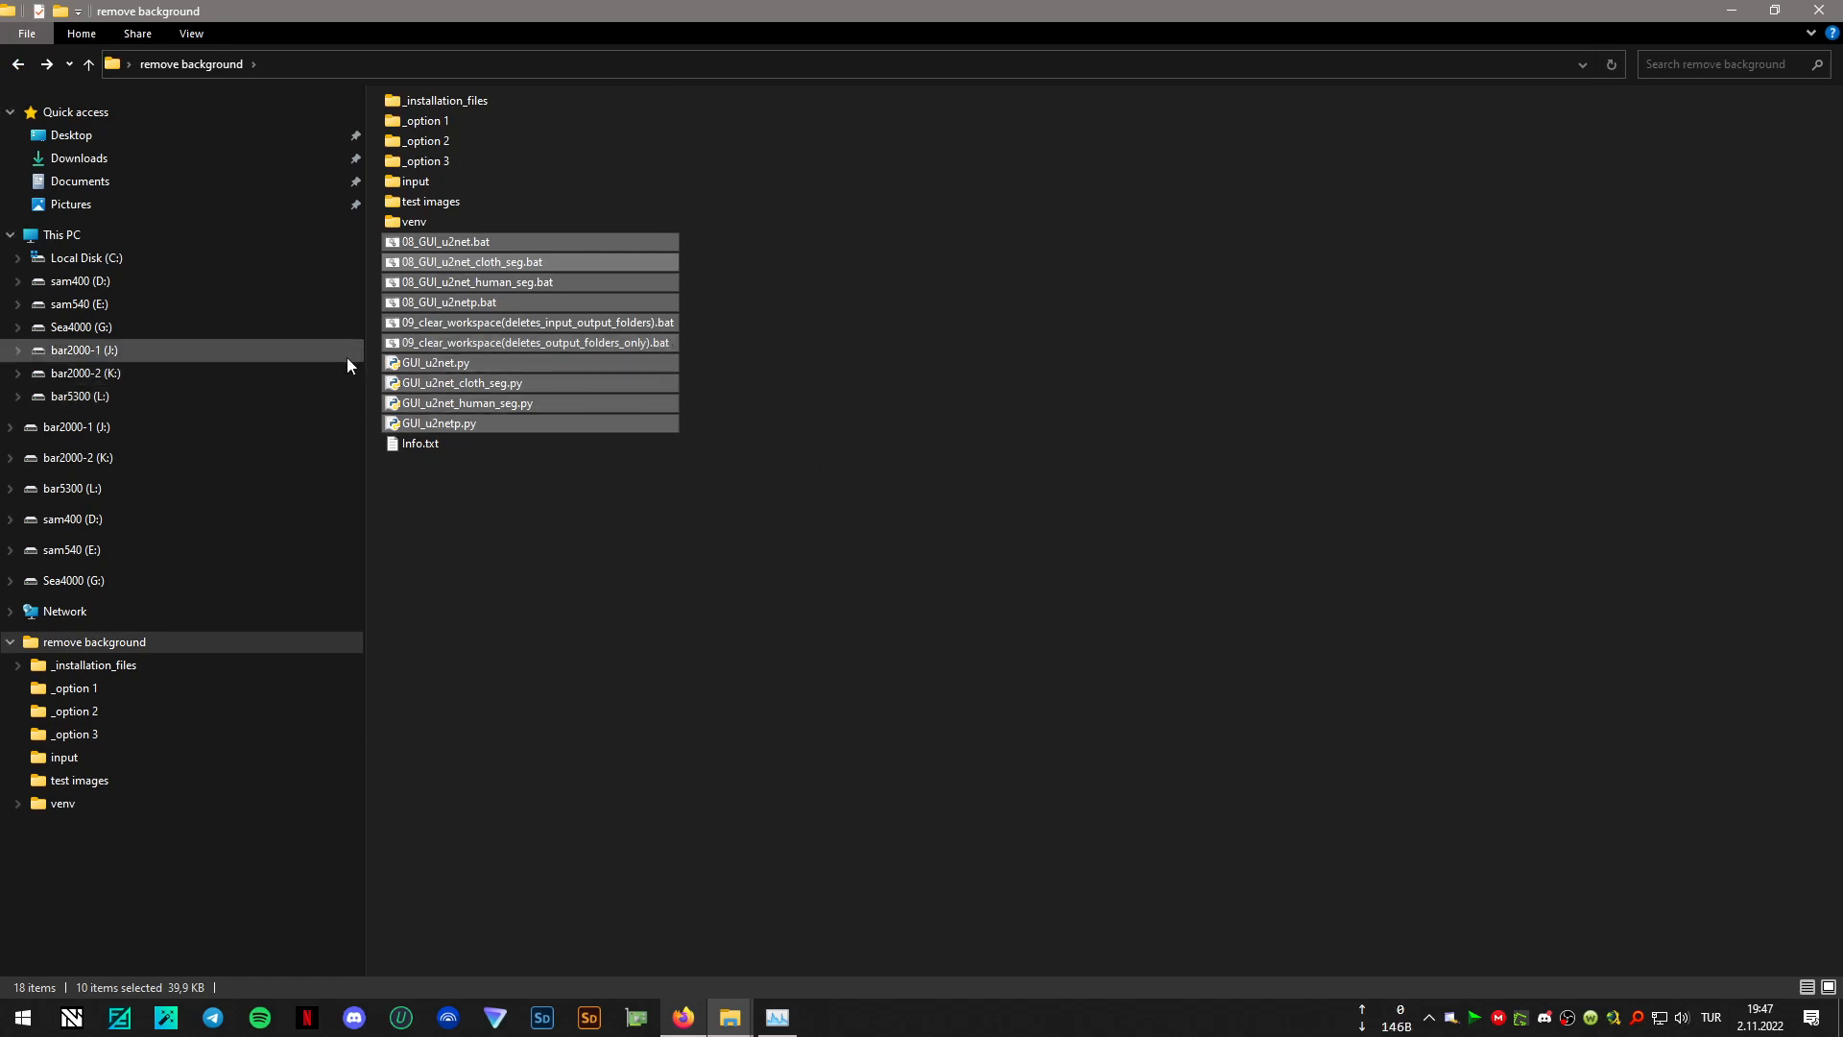
click(574, 572)
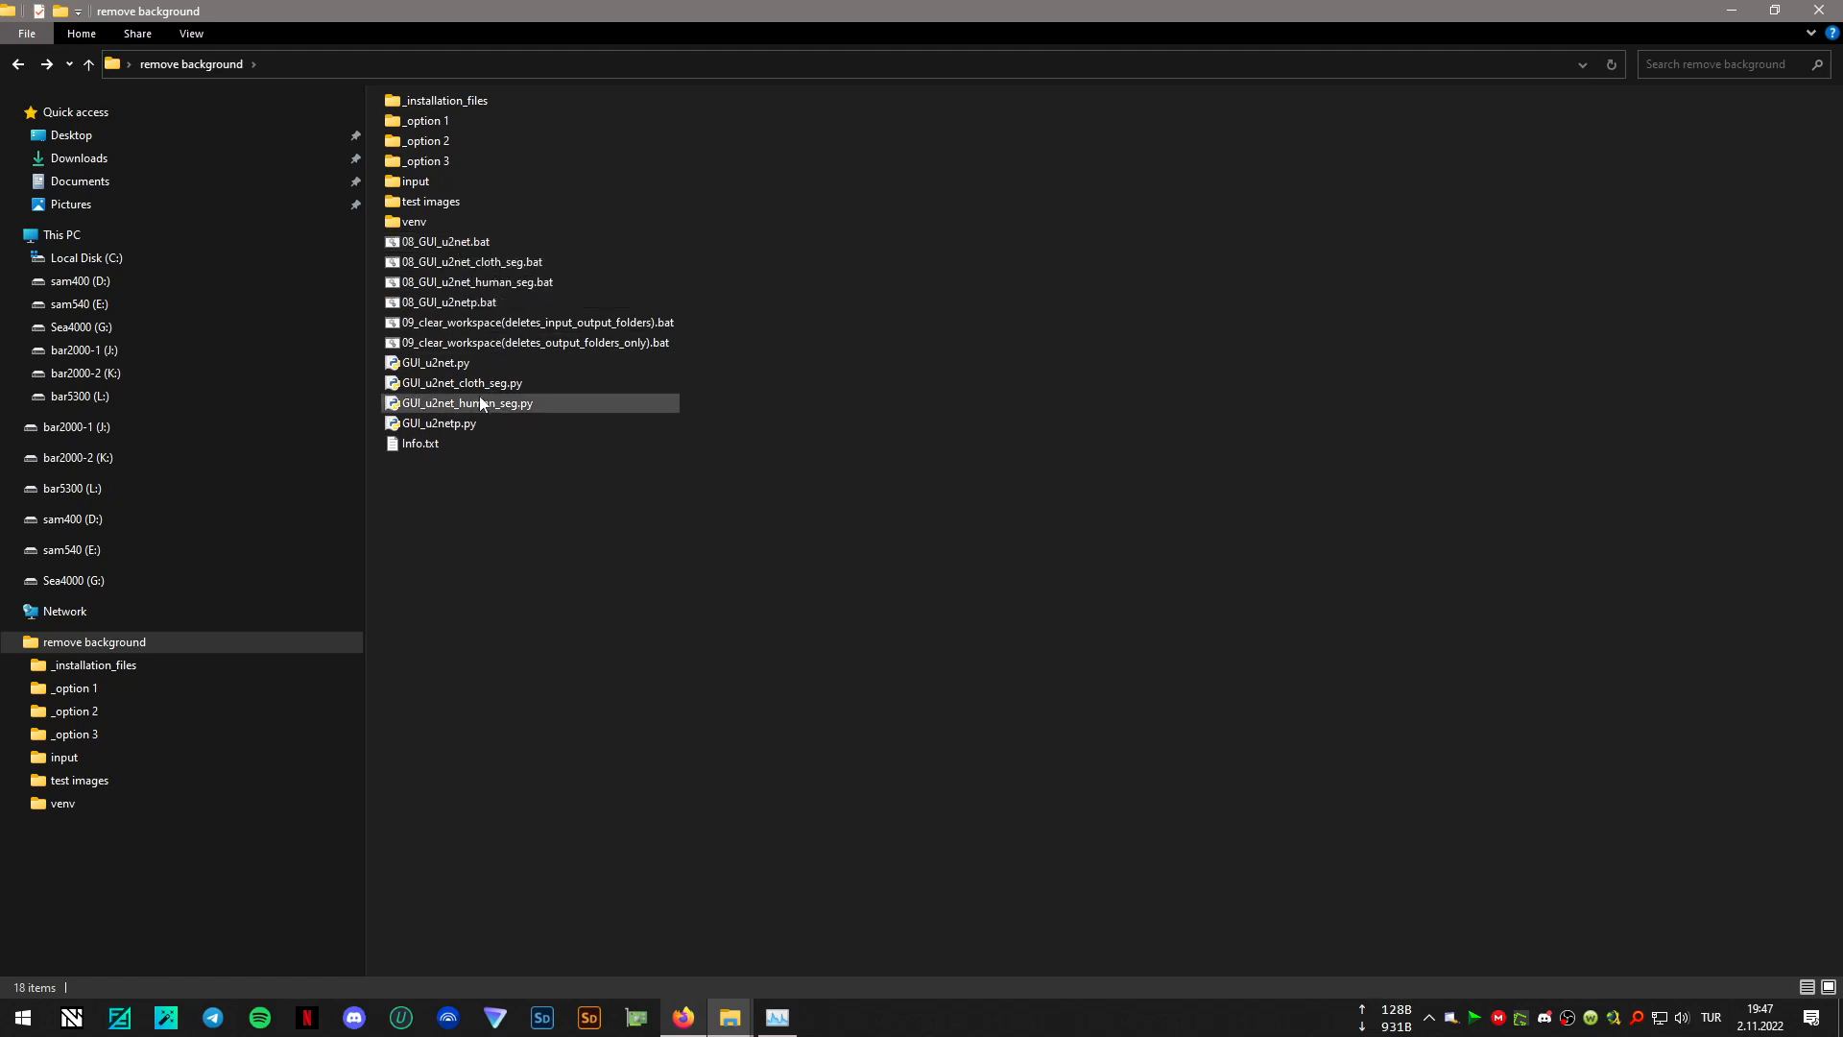
- Run 08_GUI_u2net.bat from the remove background folder and arrange the console and Rembg AI windows clear of the file list
double_click(457, 243)
drag(688, 74, 1330, 465)
drag(586, 217, 878, 443)
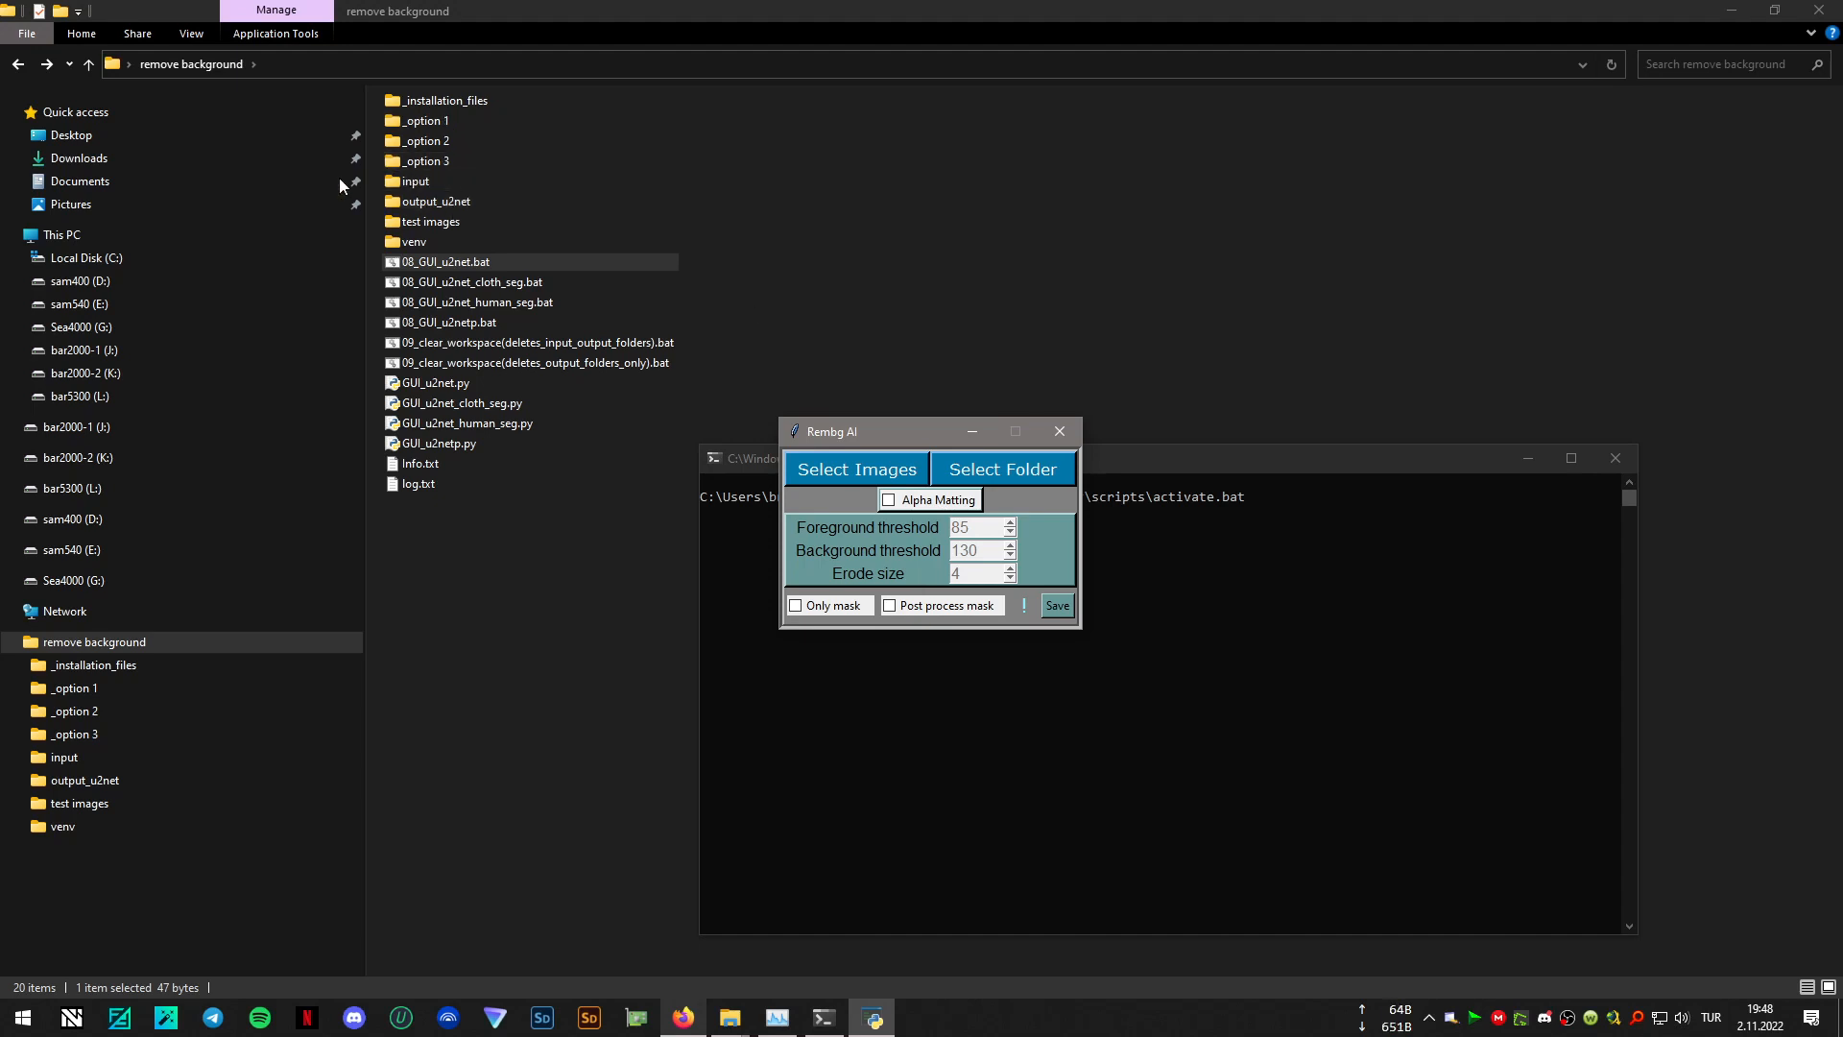
click(1053, 1023)
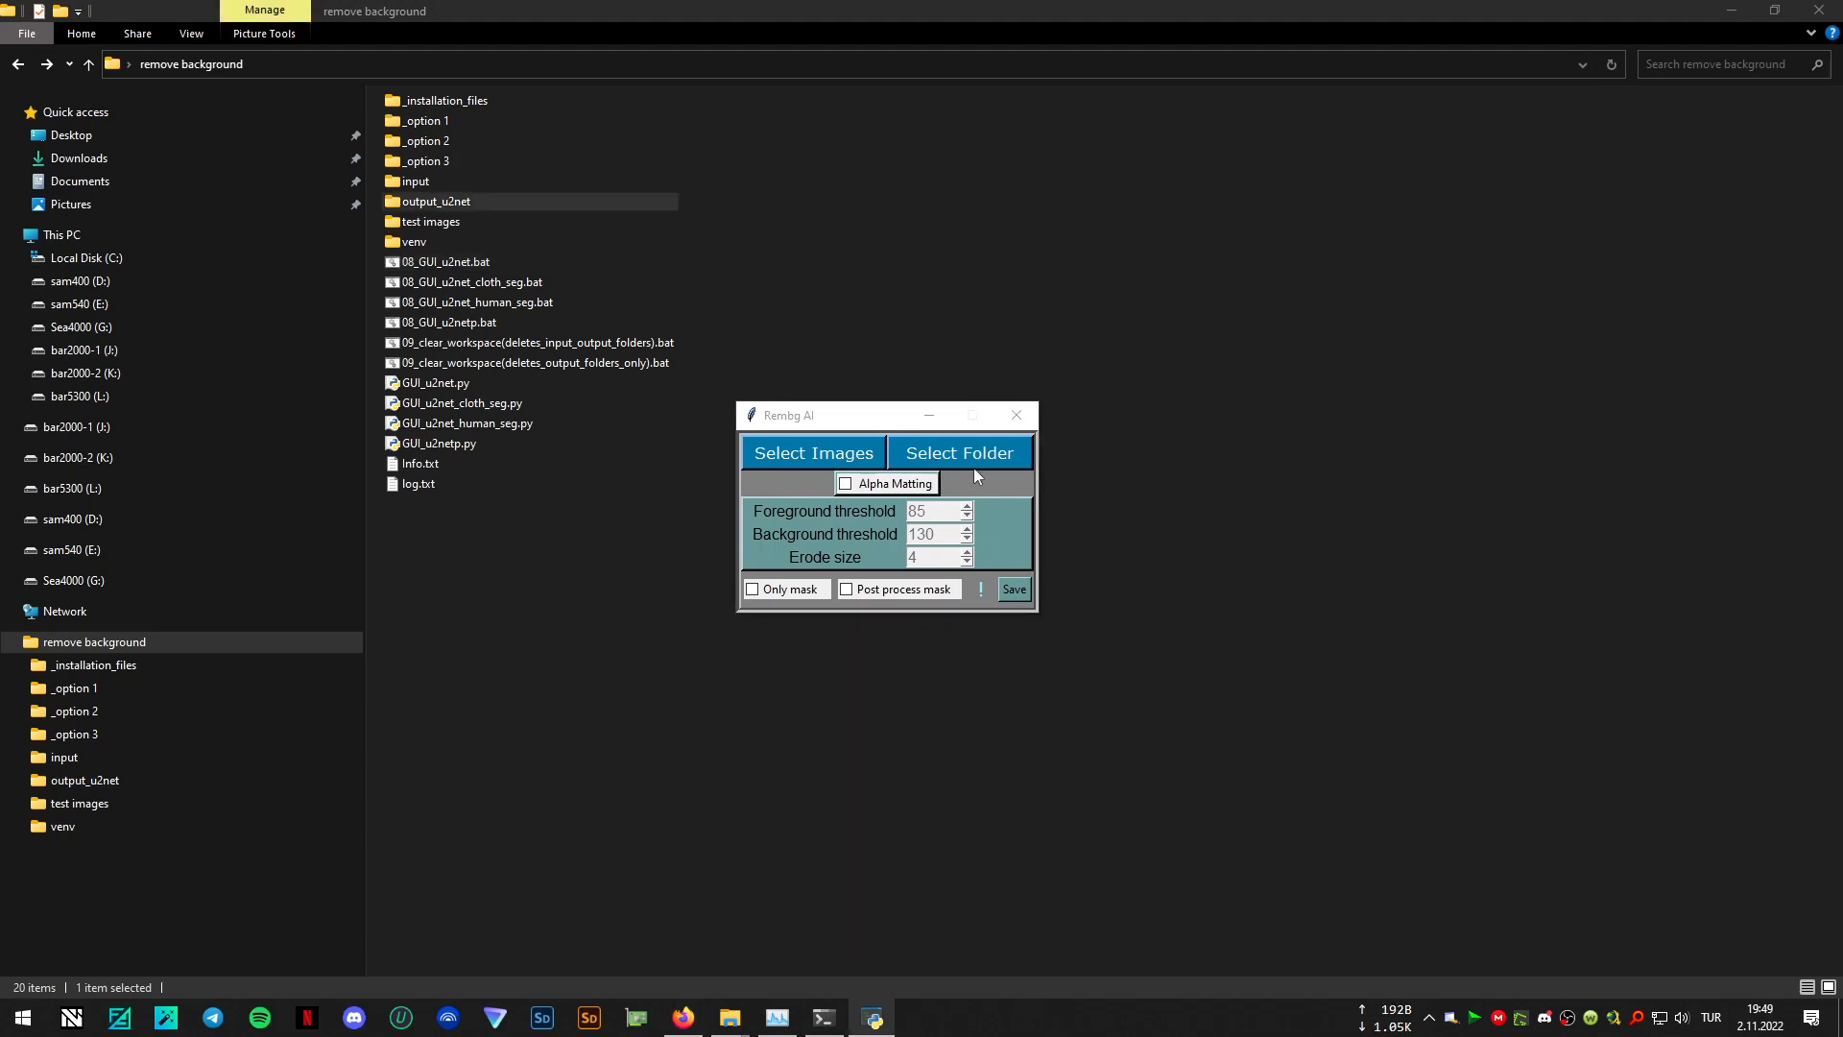
click(972, 455)
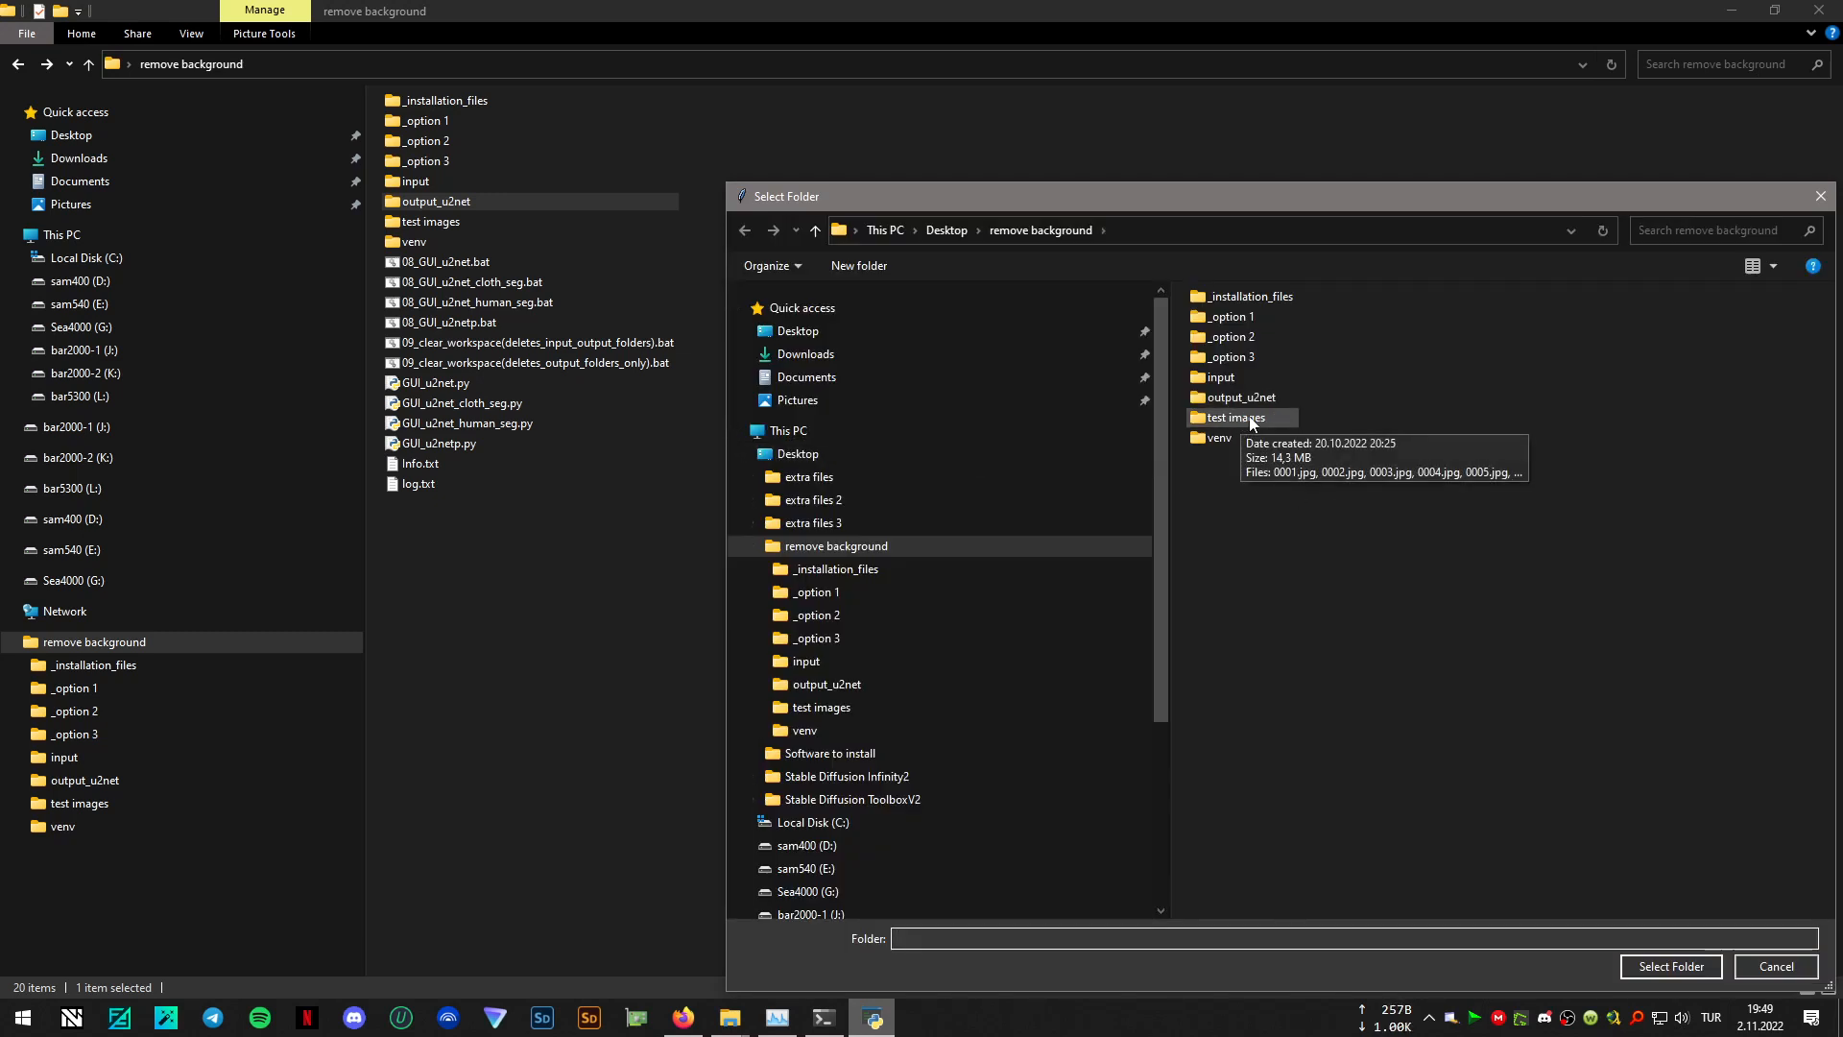
click(1249, 420)
double_click(1243, 418)
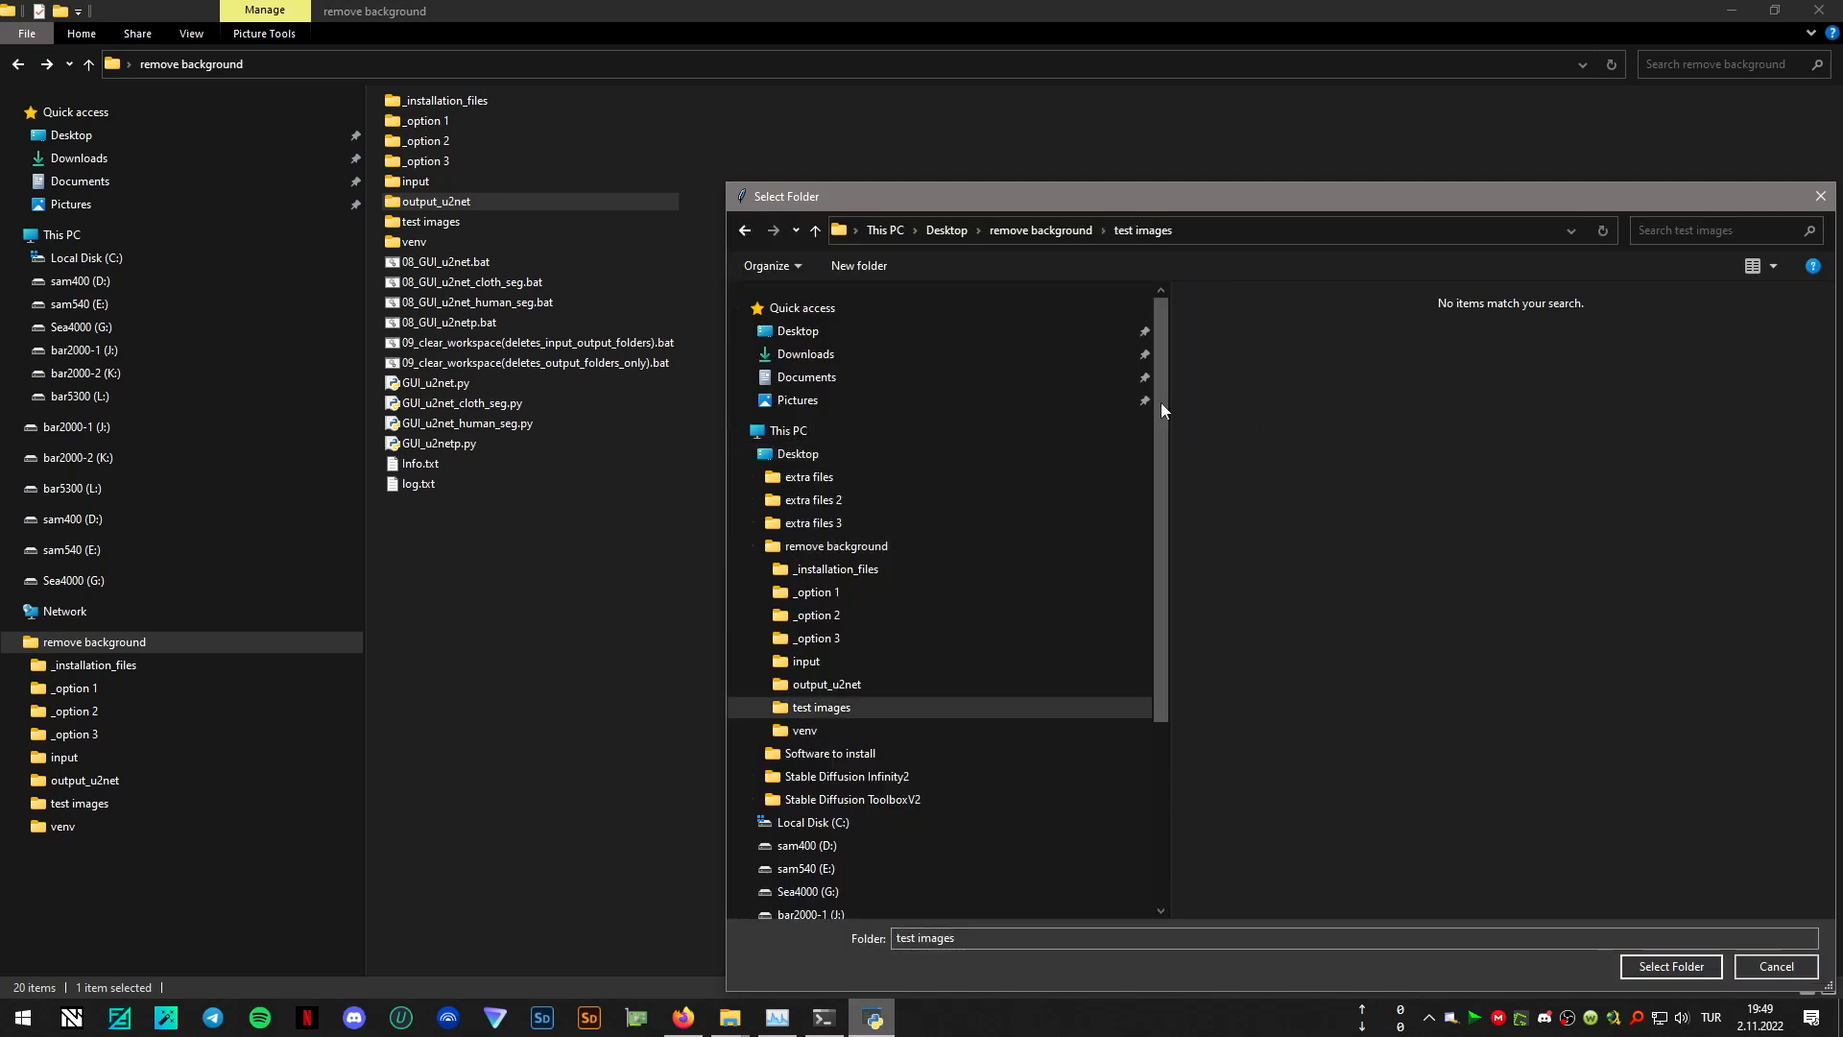
double_click(456, 227)
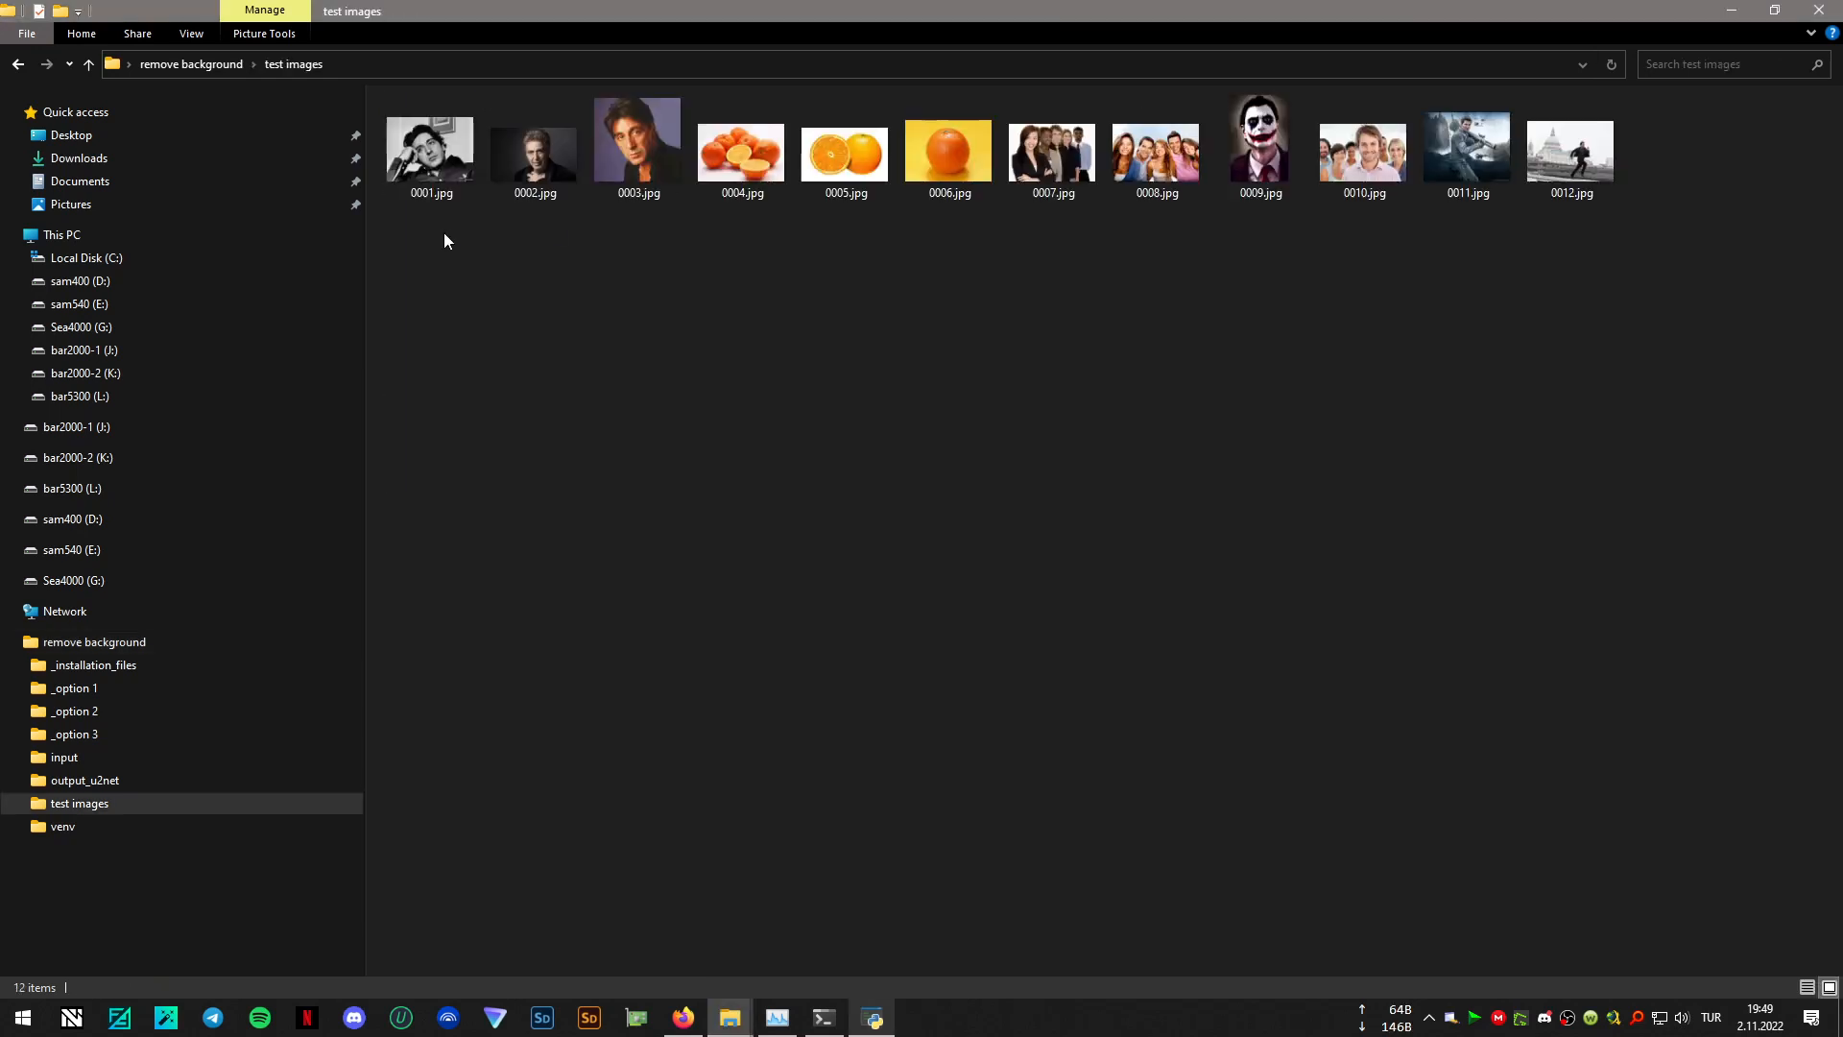
click(17, 63)
click(878, 1016)
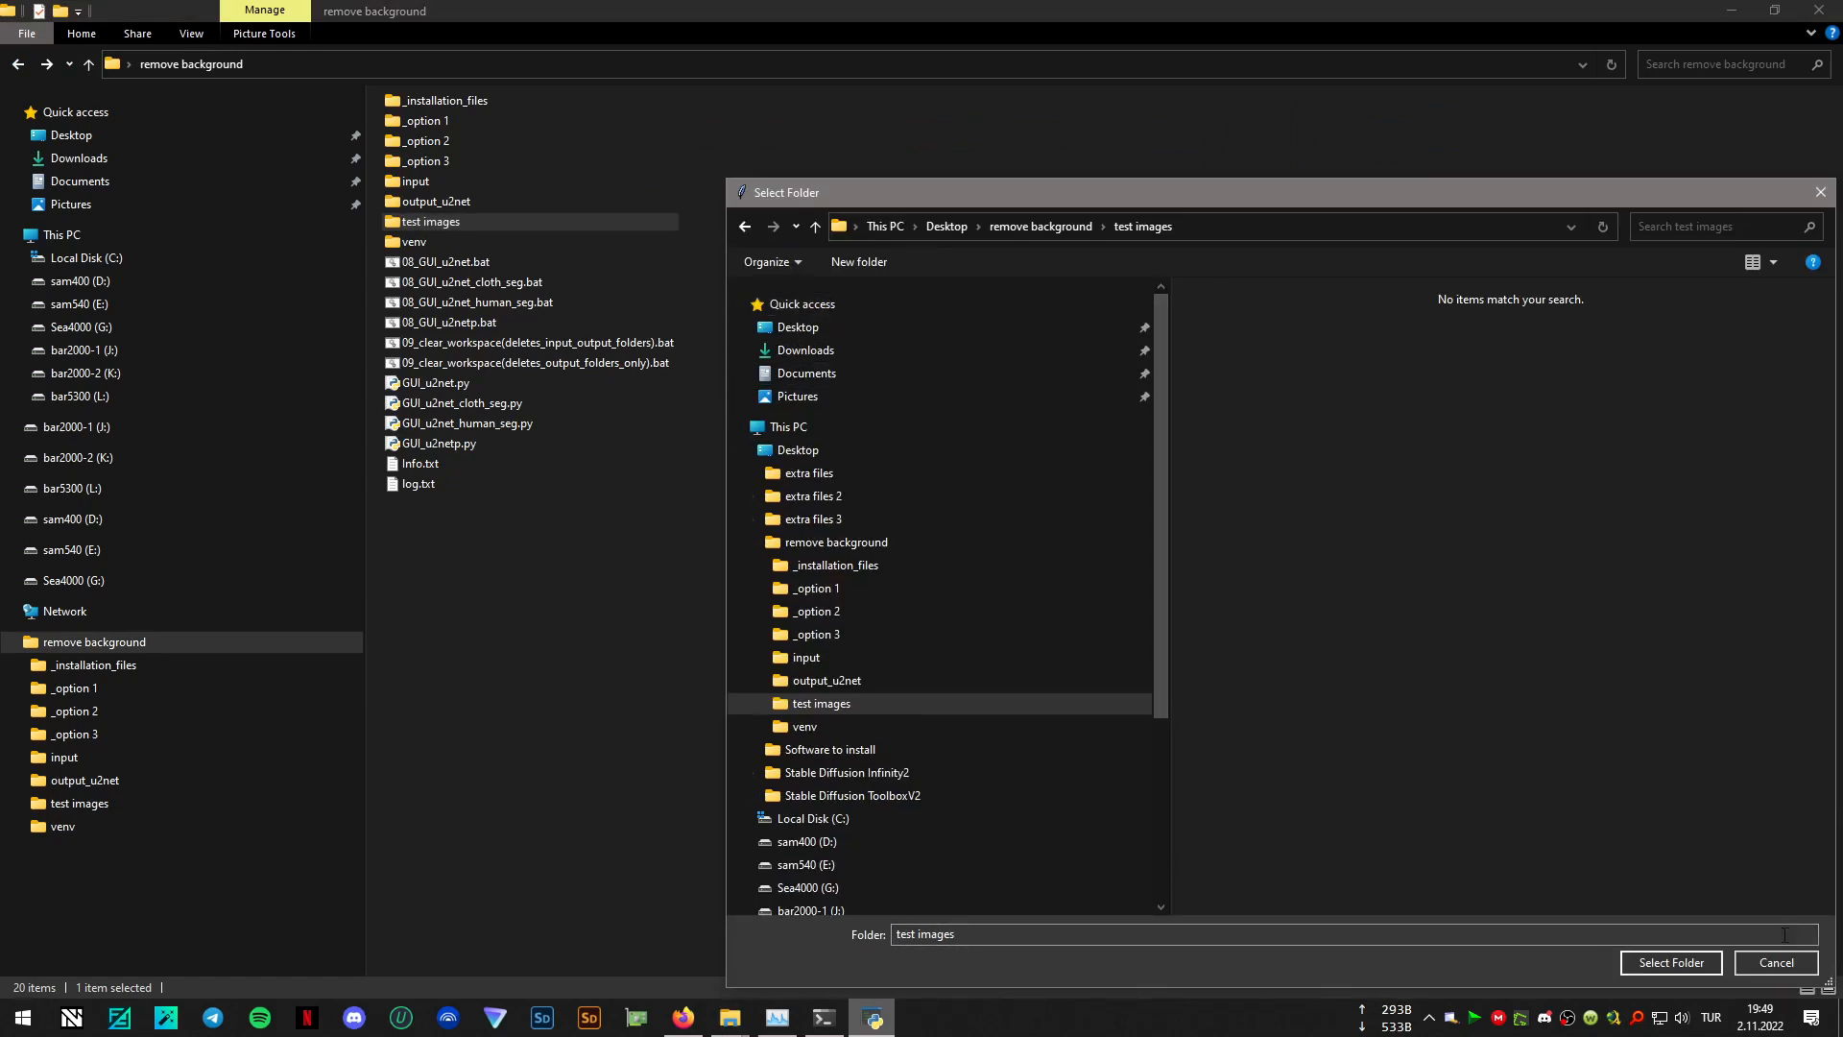
click(1776, 962)
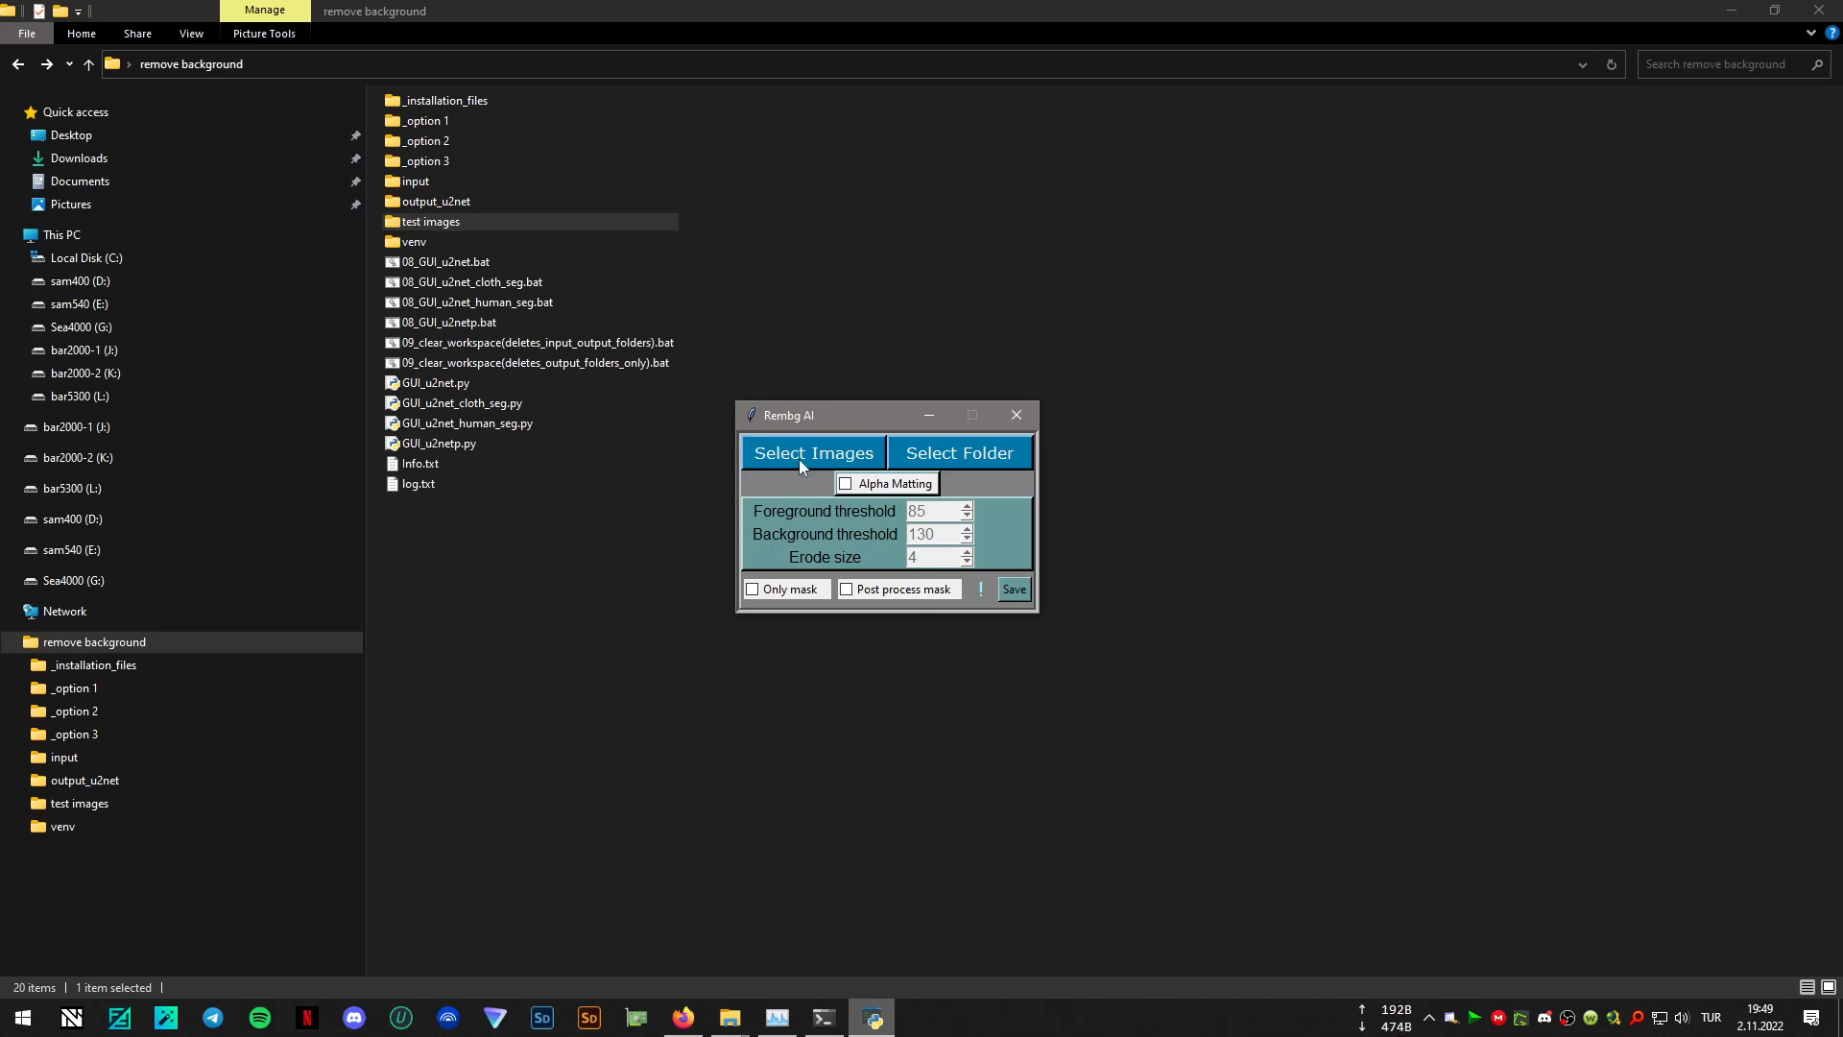
- Process the test images folder in Rembg AI without alpha matting, view the output_u2net folder, and return to the Rembg AI window
click(994, 463)
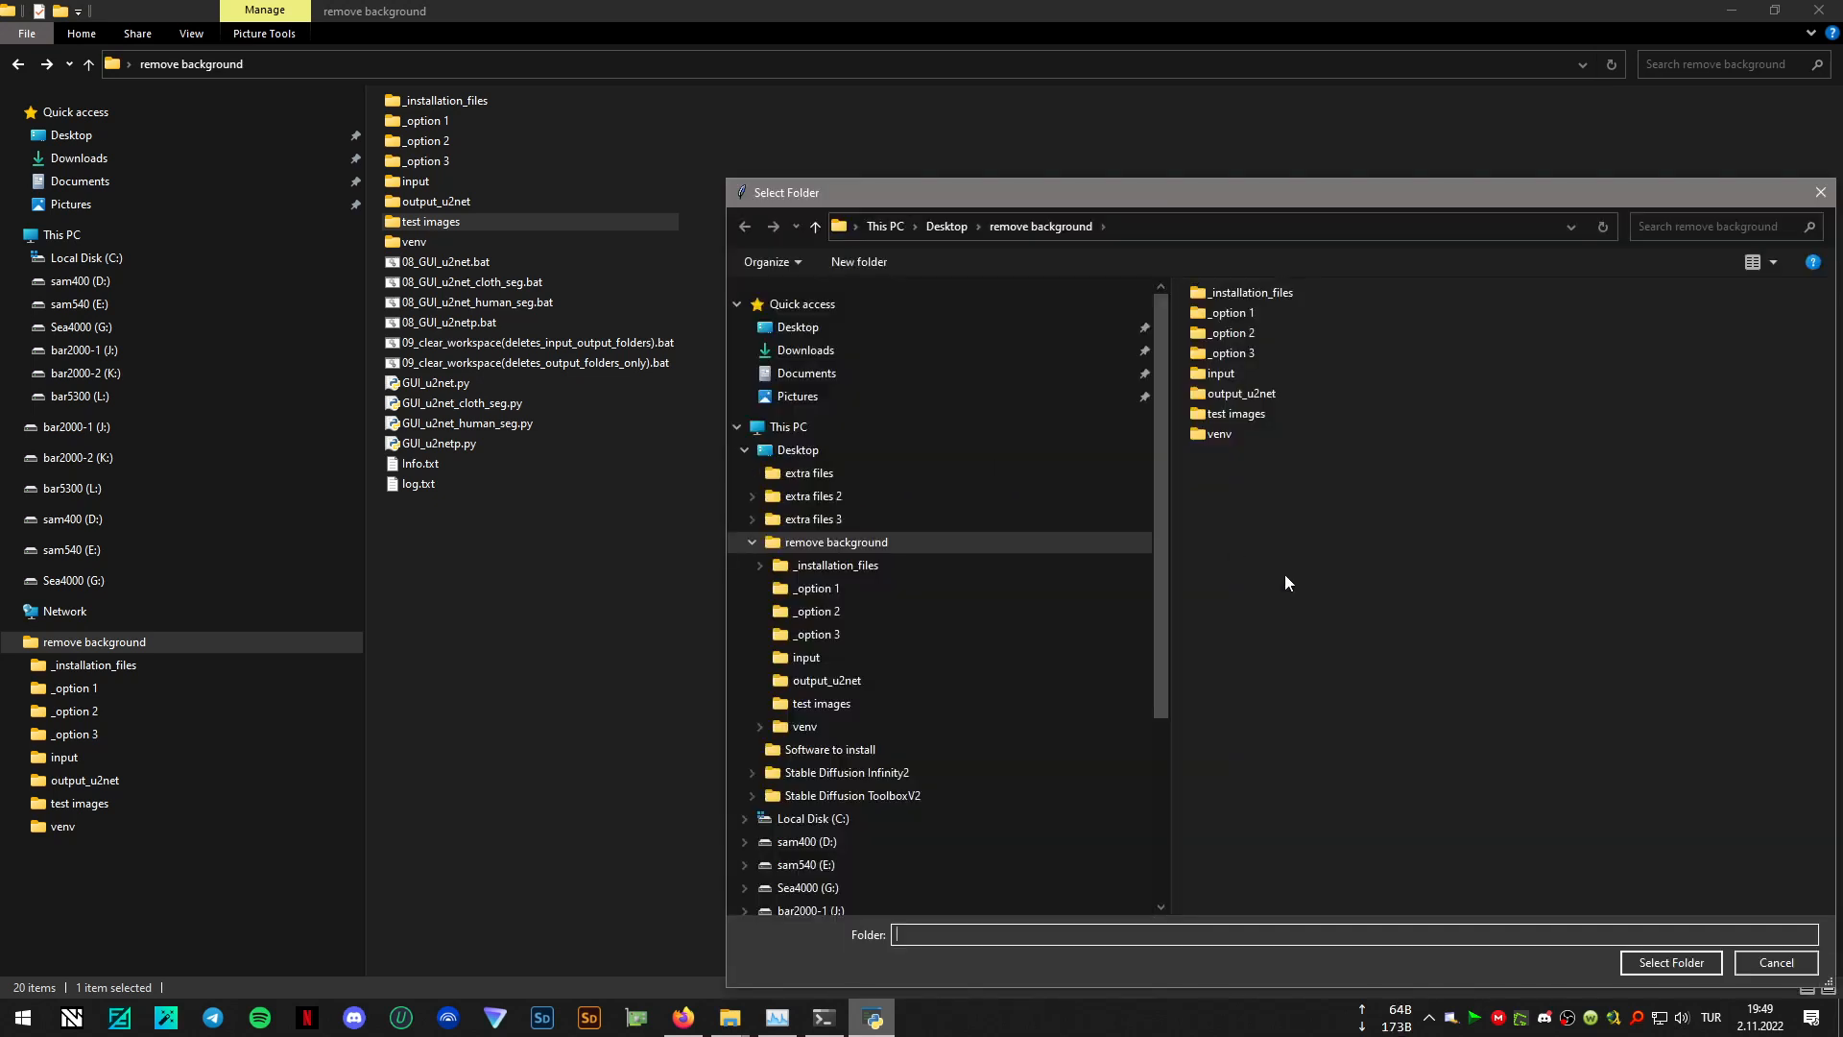
click(1235, 413)
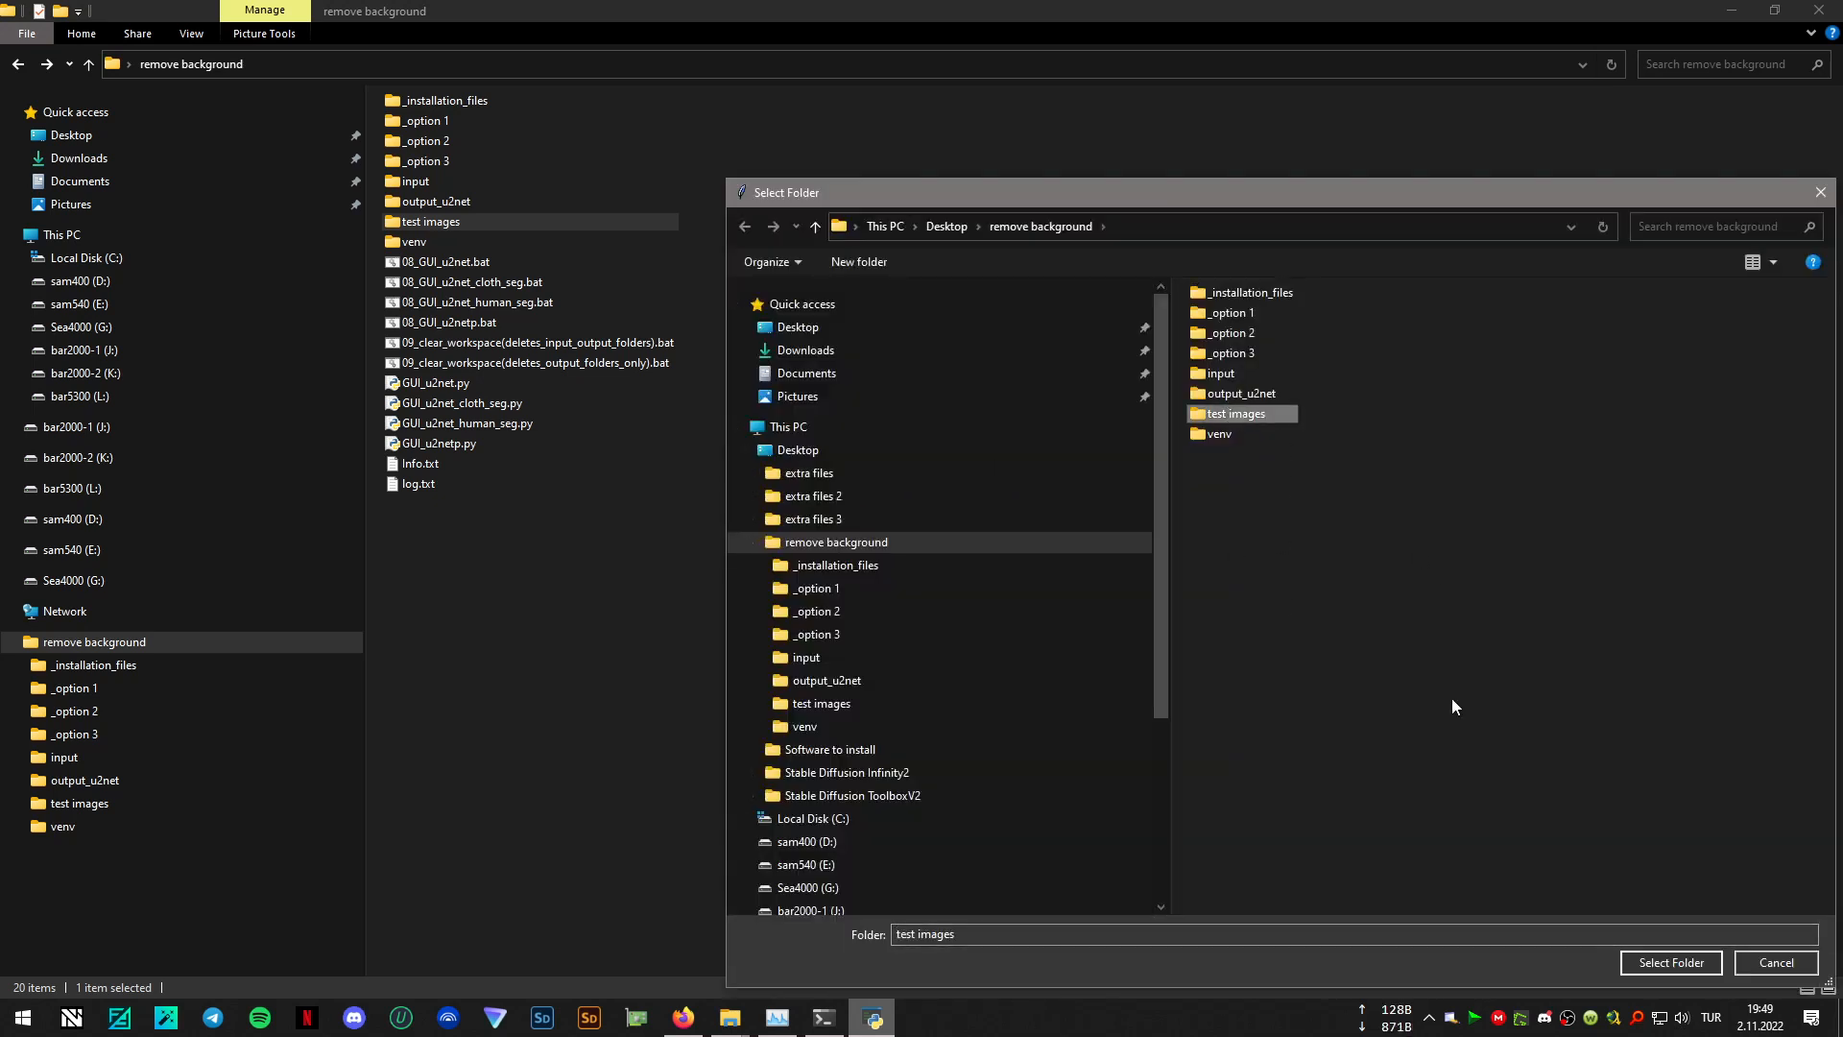
click(1661, 962)
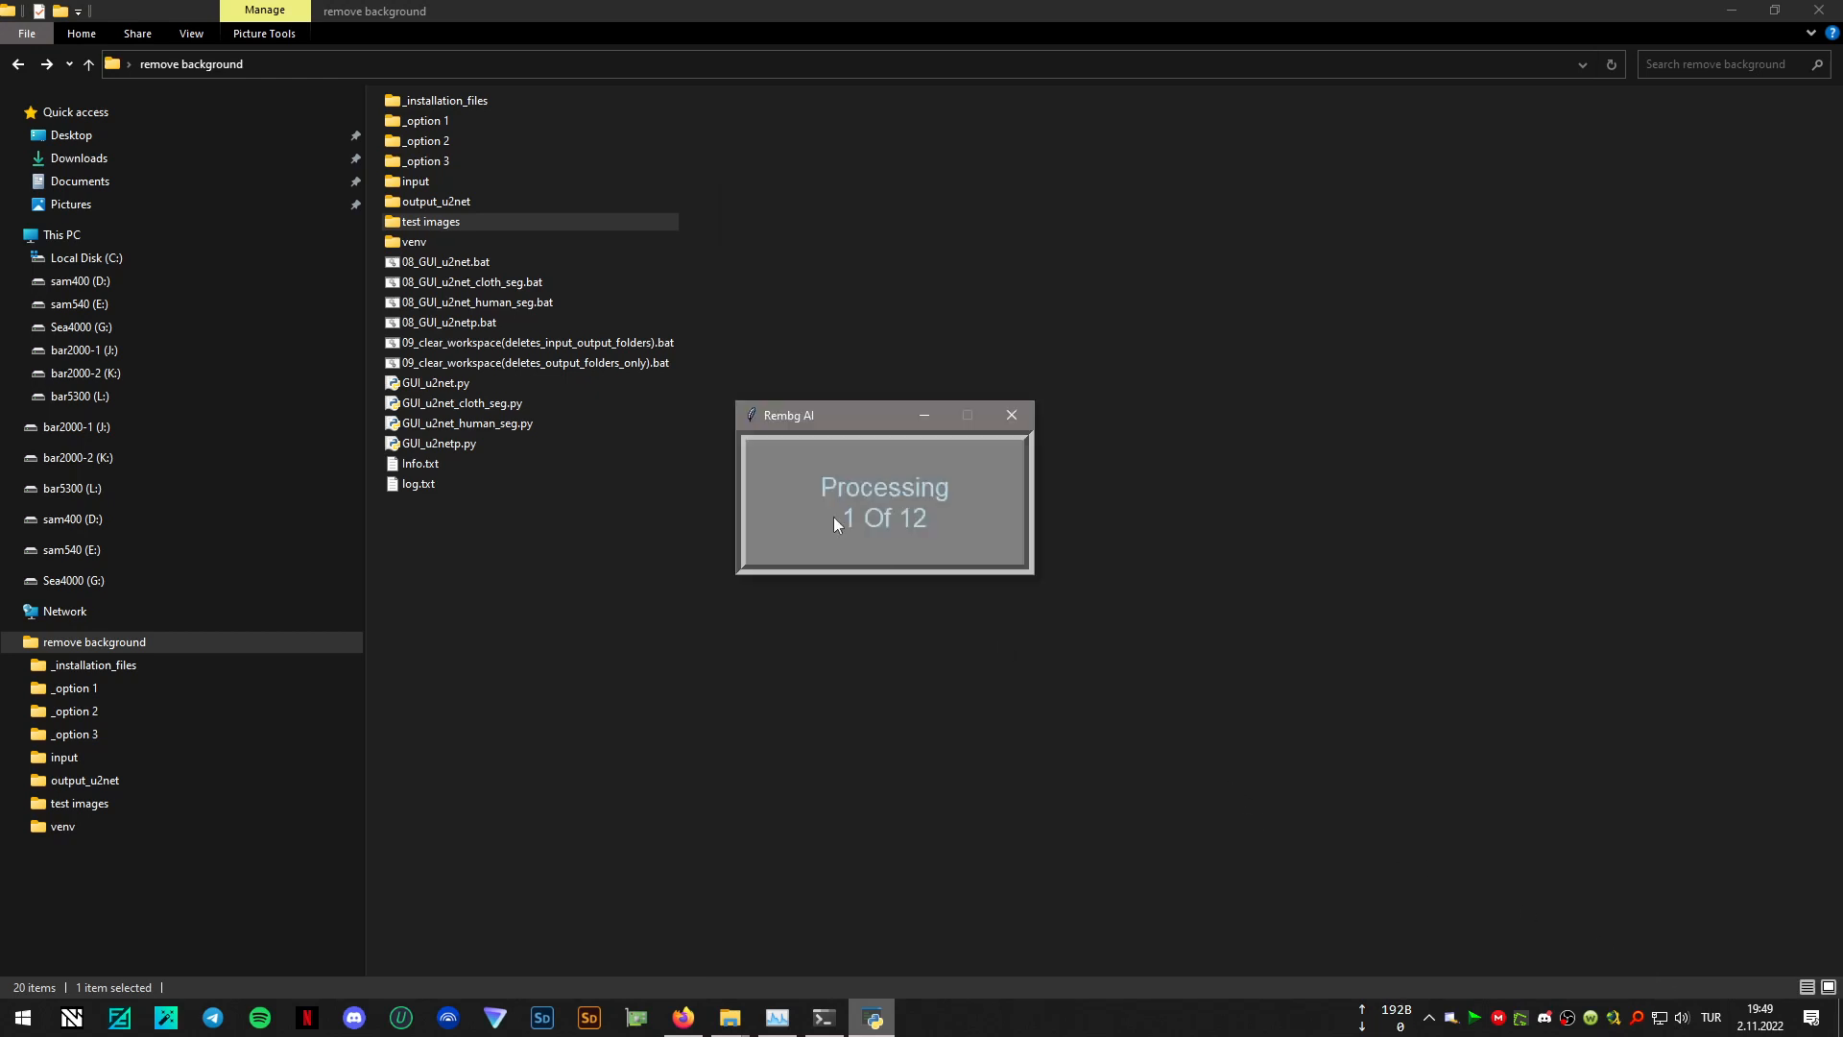
drag(859, 415, 891, 418)
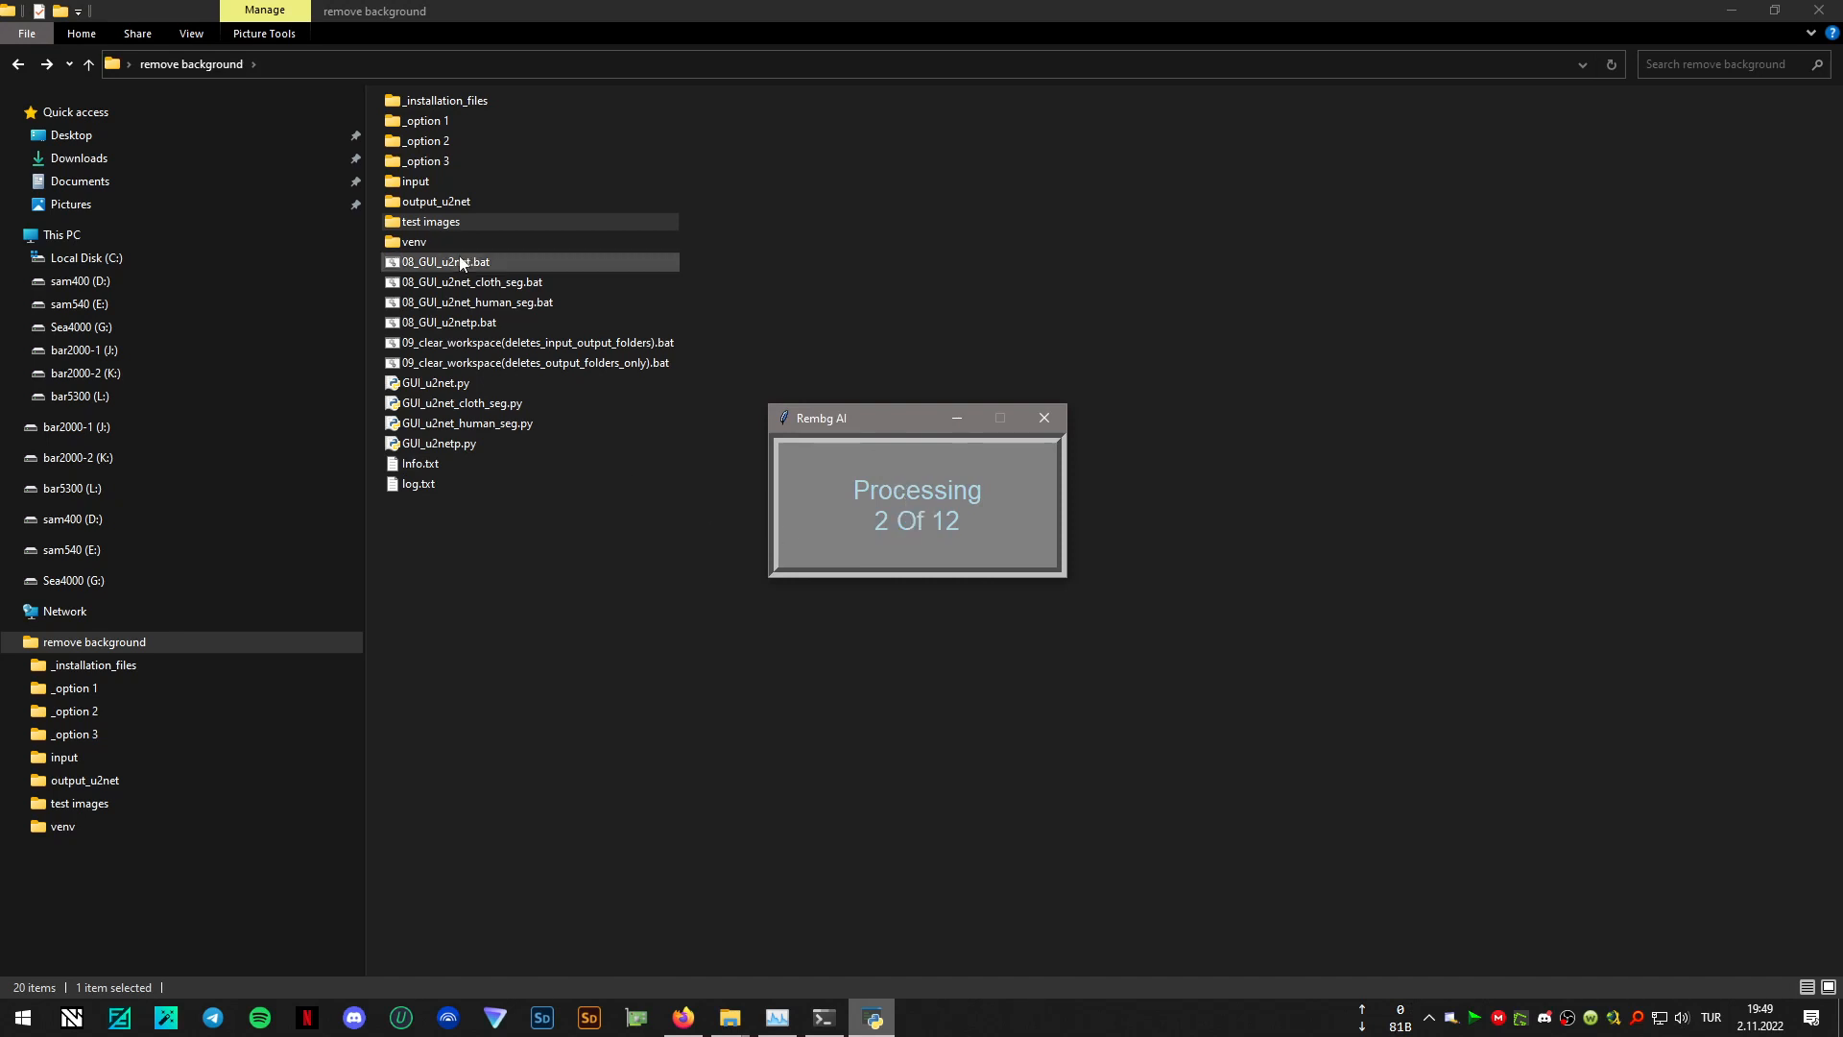
double_click(488, 204)
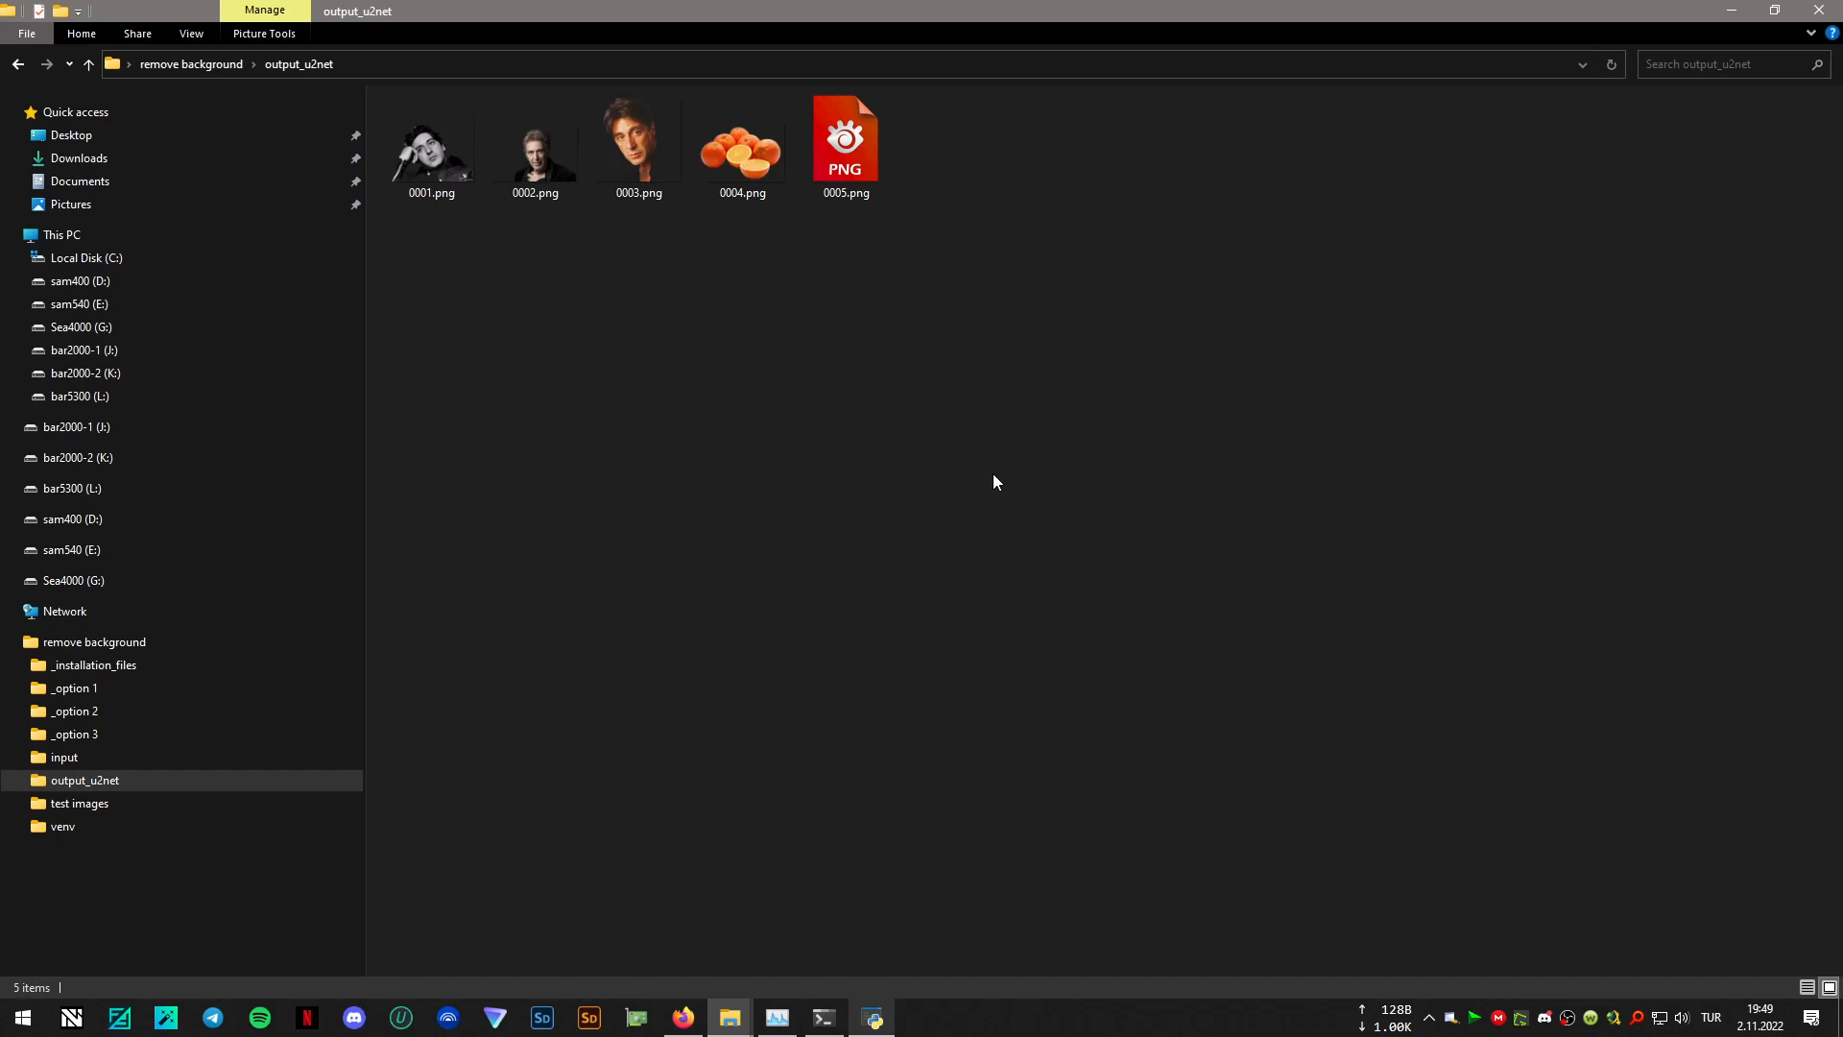
click(873, 1026)
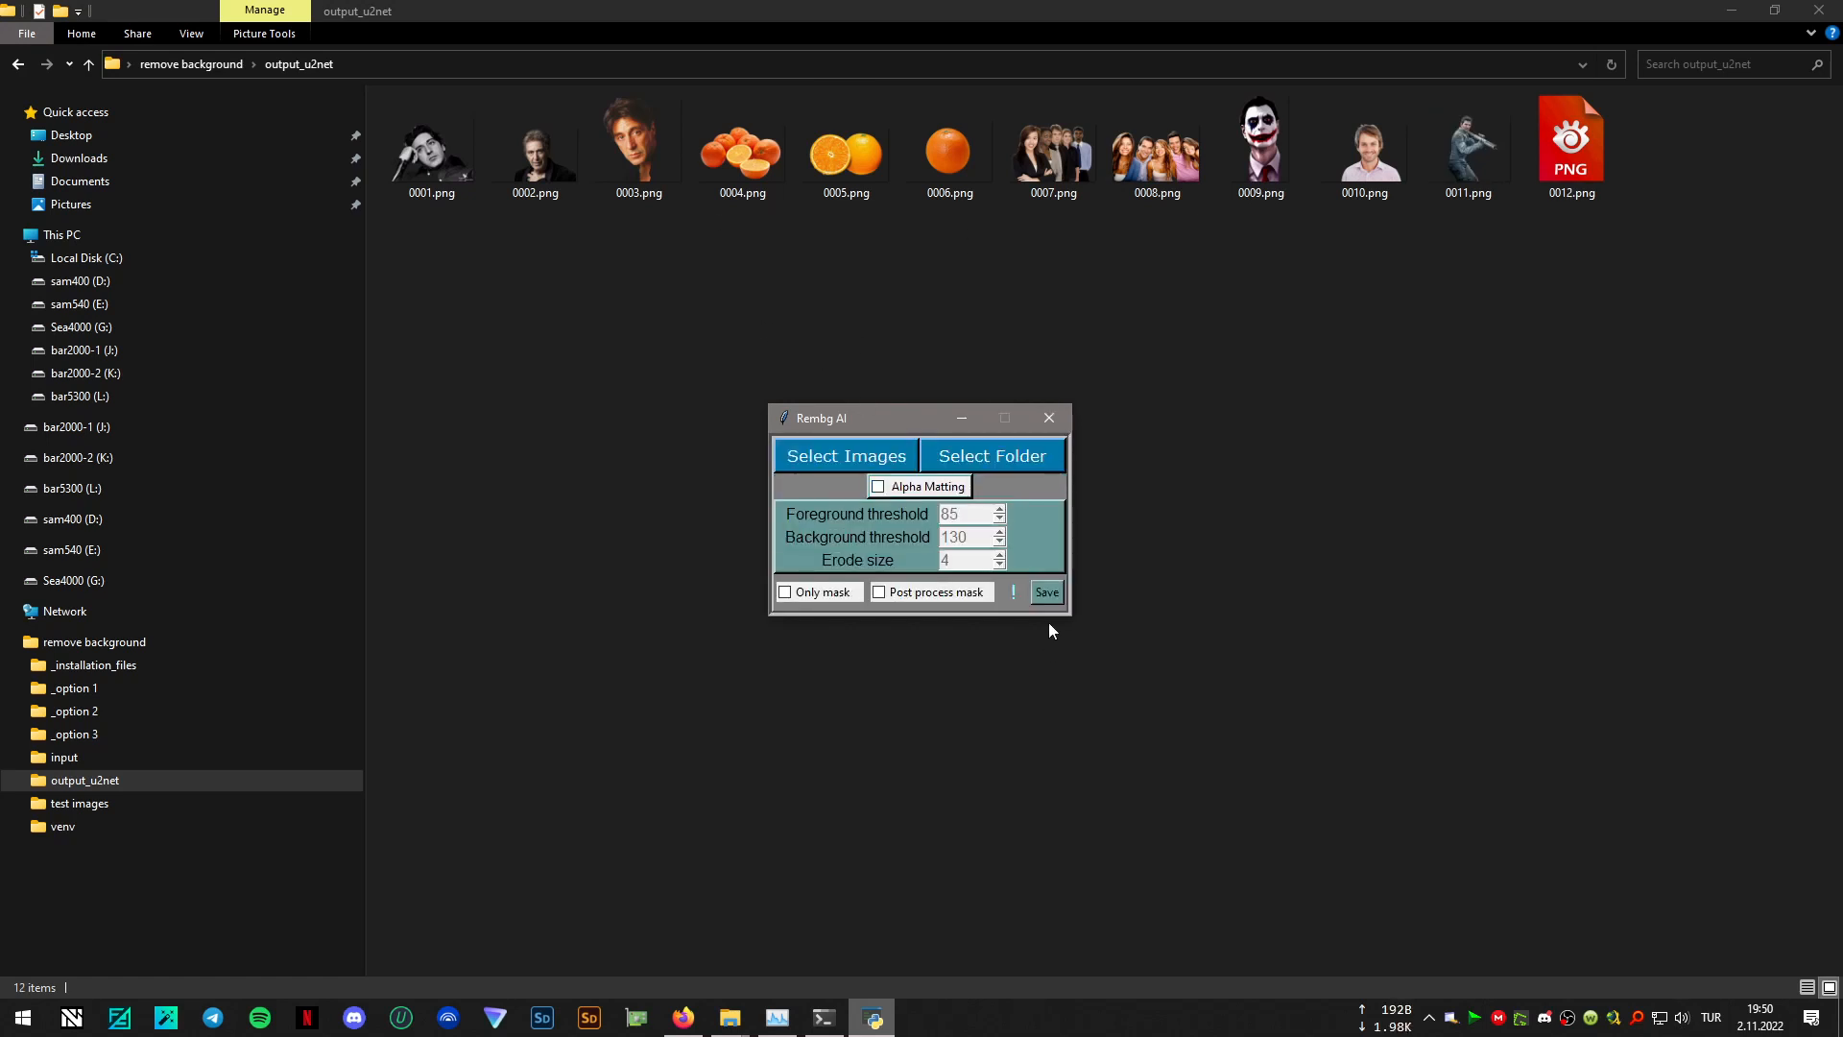
- Try alpha matting with a background threshold of 131 and mask post-processing on the test images folder
click(887, 487)
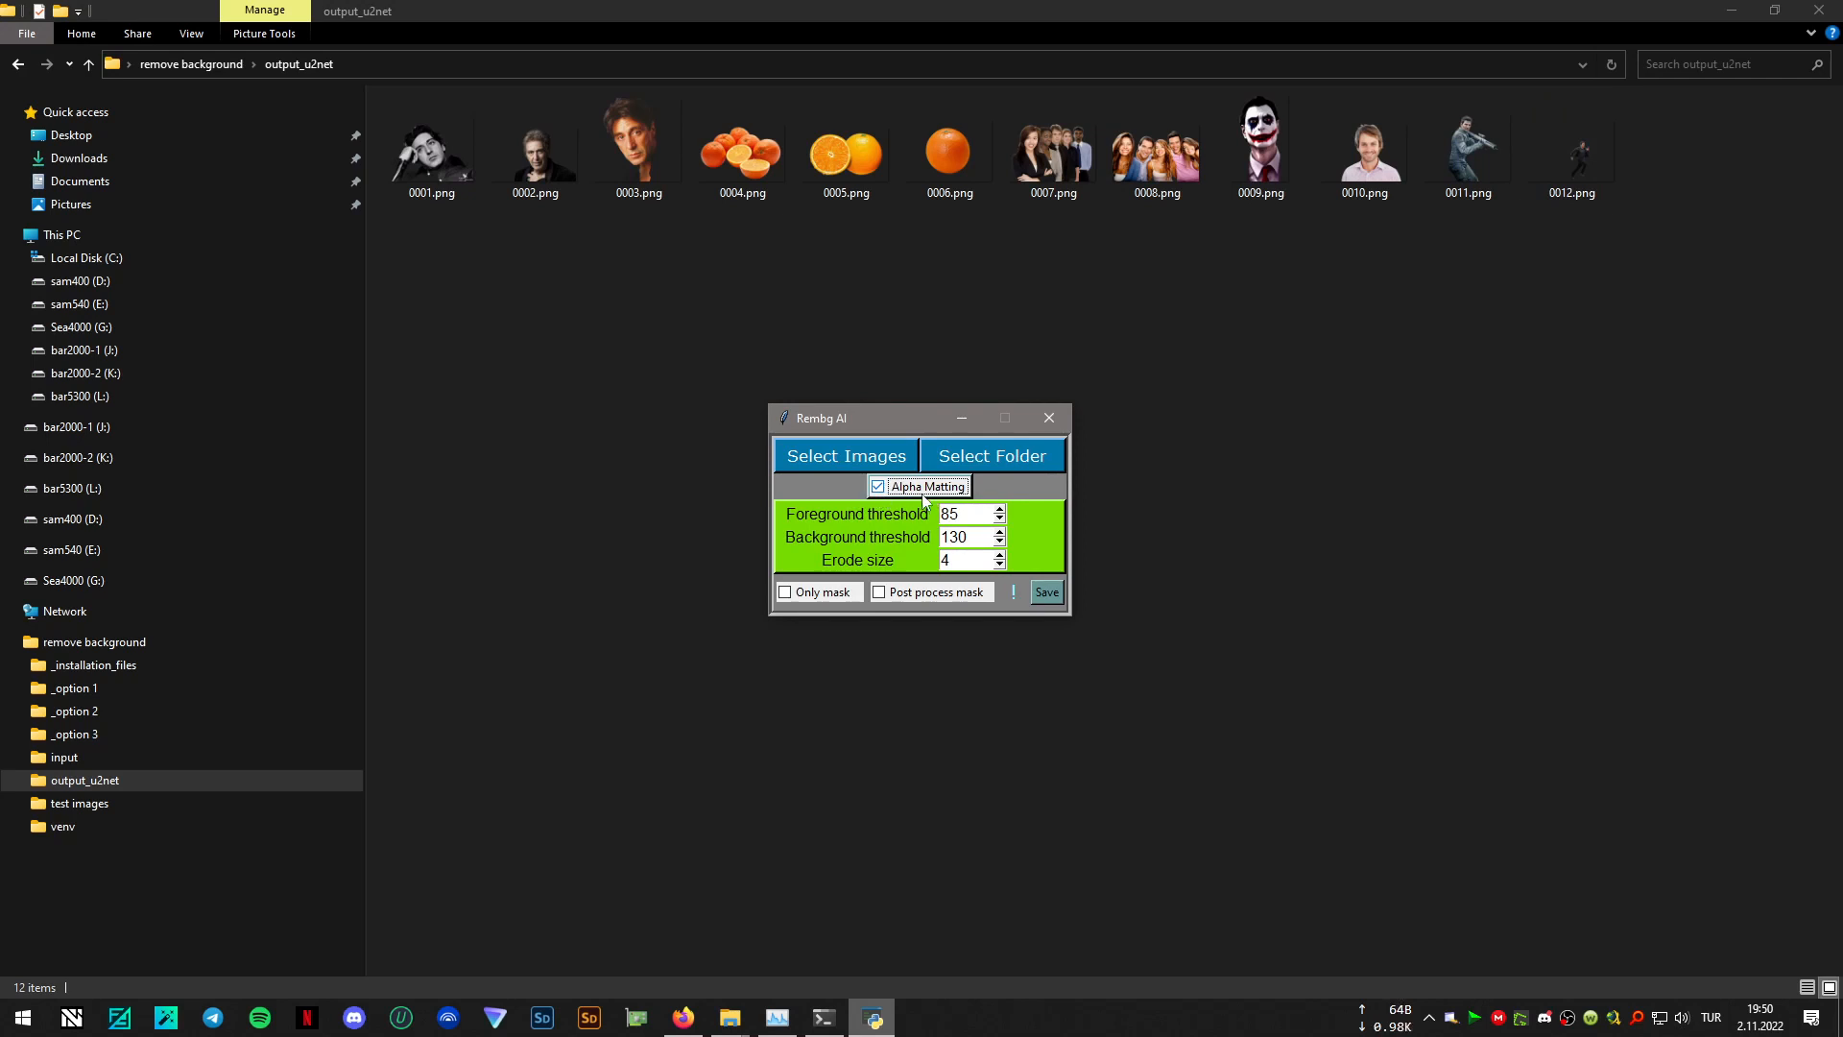
double_click(999, 510)
double_click(999, 518)
double_click(999, 532)
click(1001, 542)
click(907, 596)
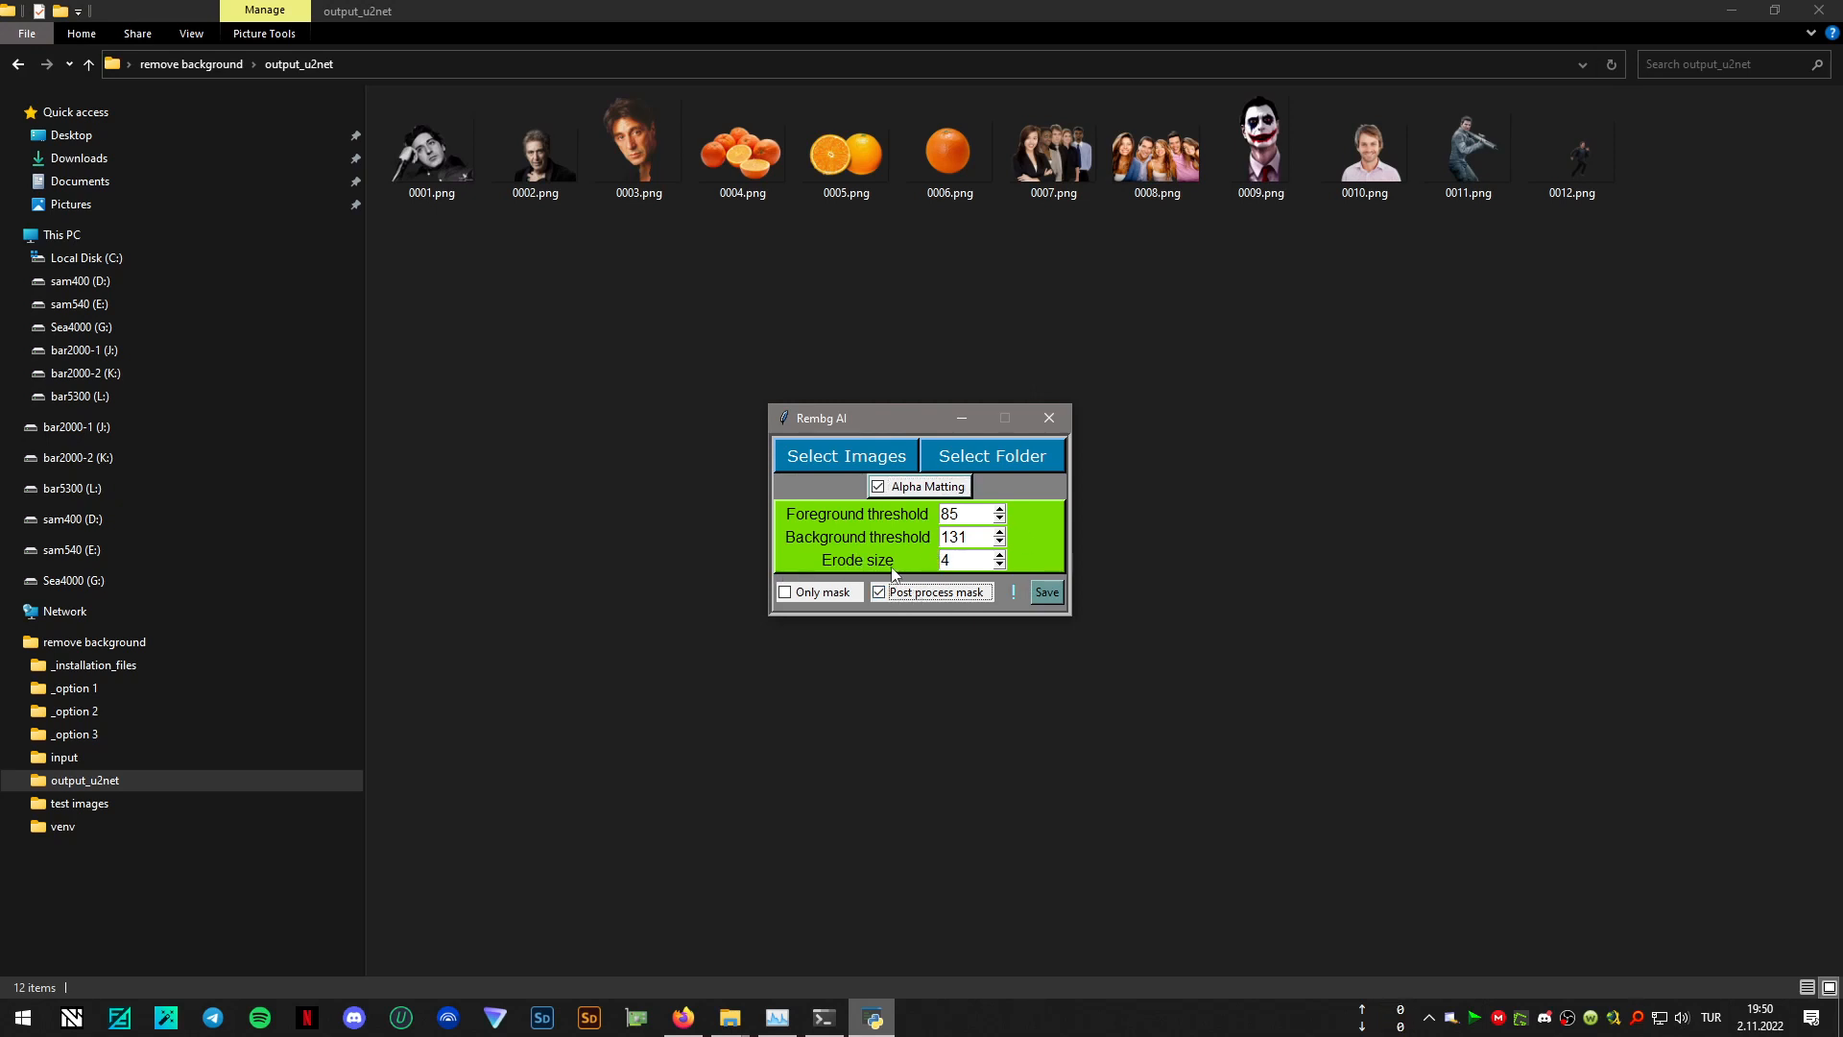
click(987, 455)
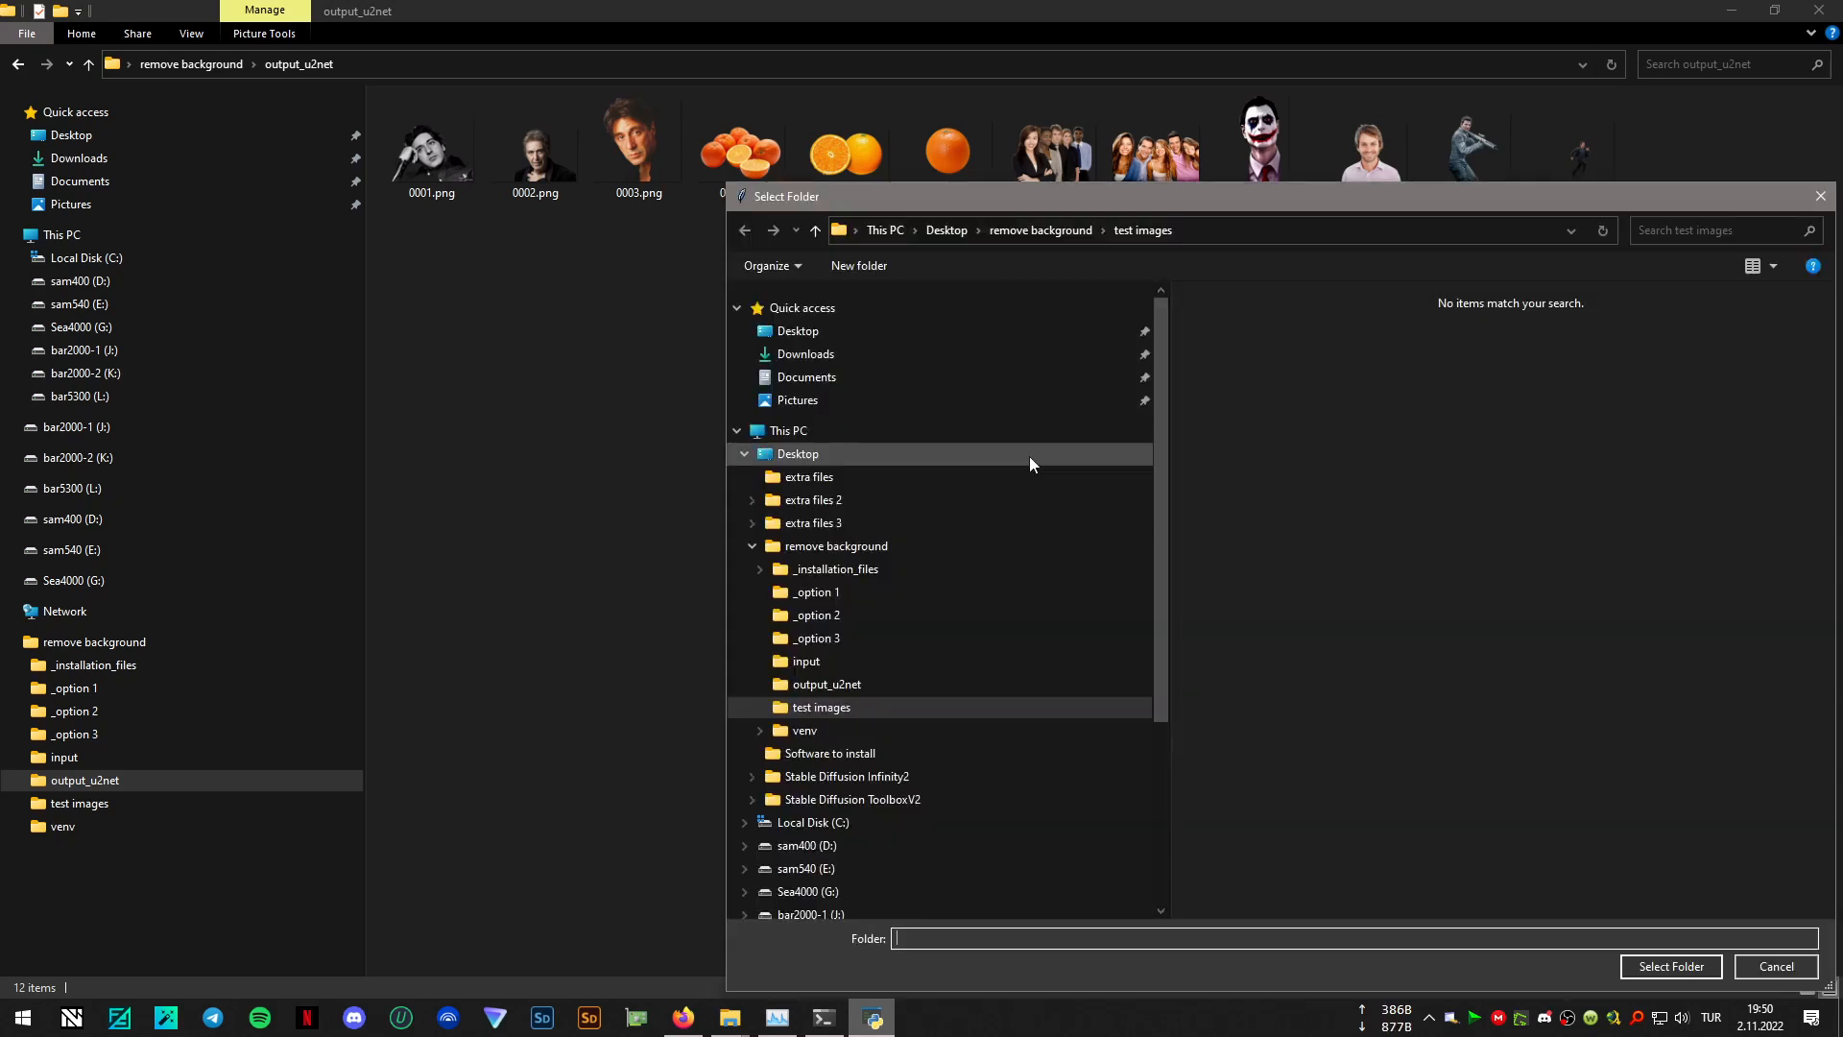
click(1671, 965)
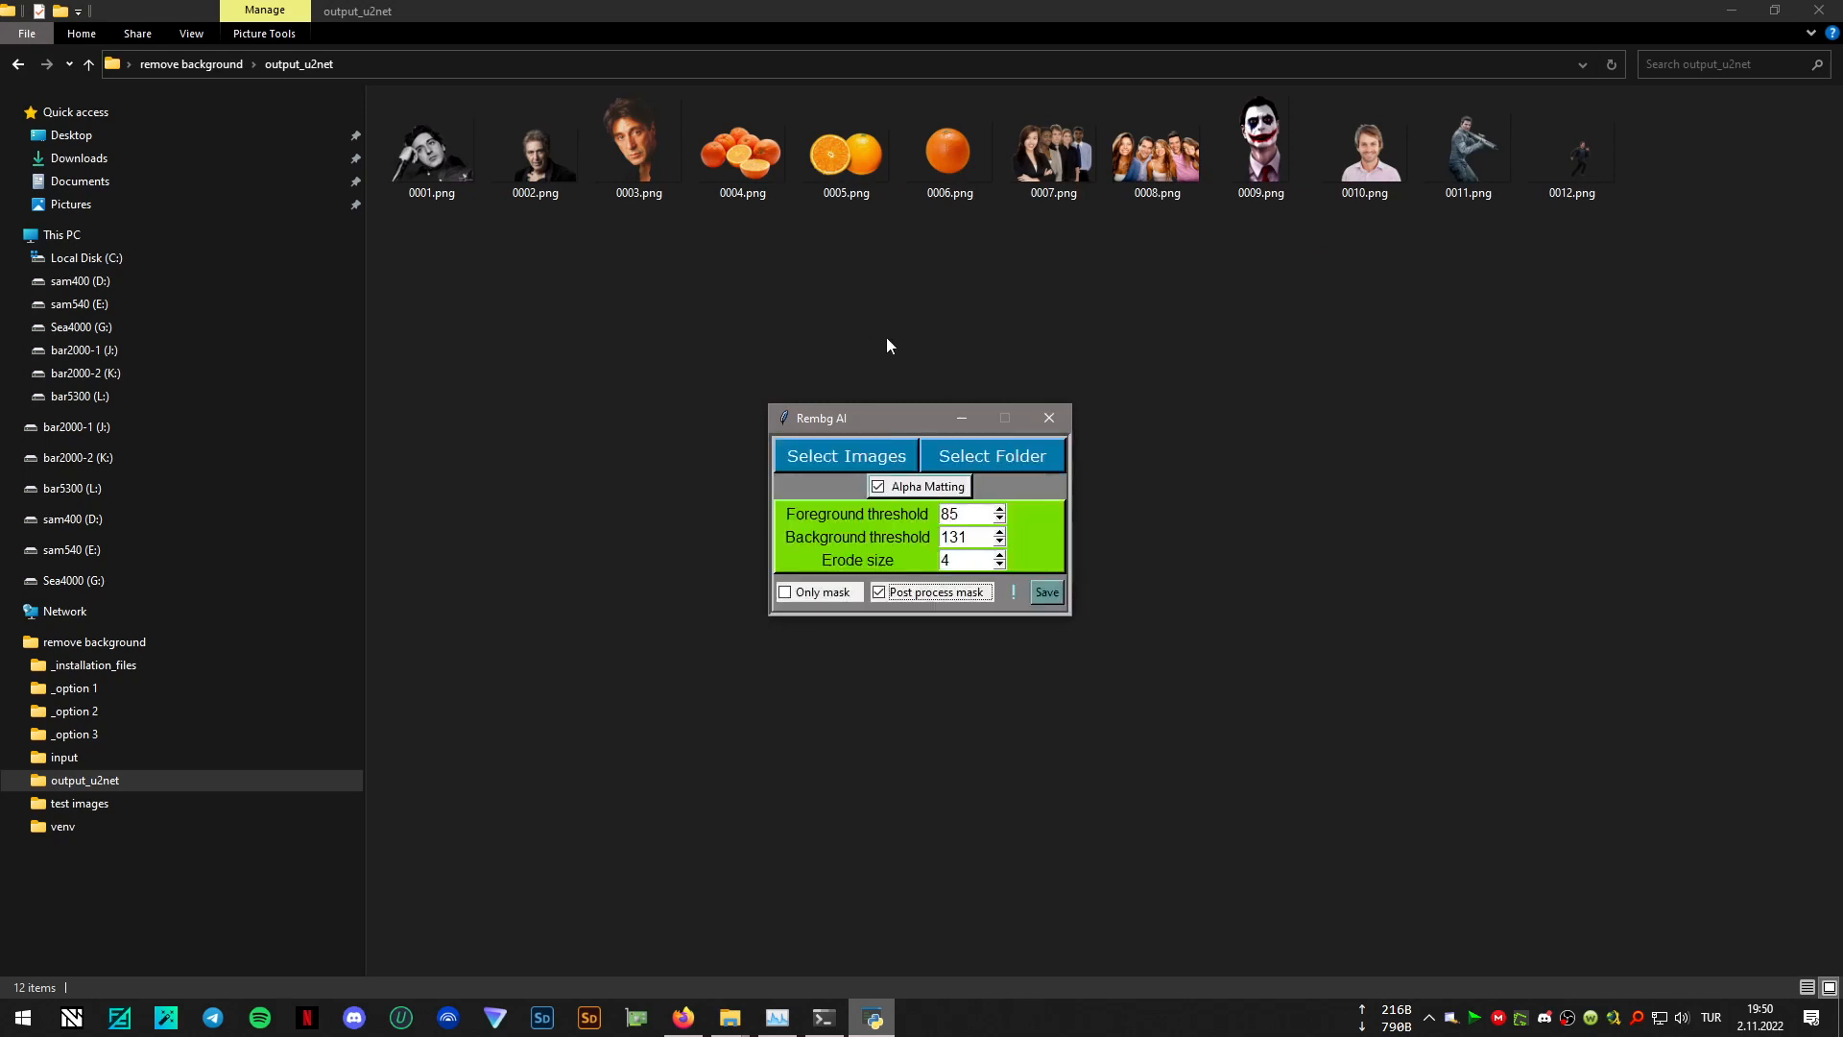
- Close the u2net GUI, run 08_GUI_u2net_human_seg.bat from the remove background folder, and arrange its windows clear of the file list
click(1048, 418)
click(191, 64)
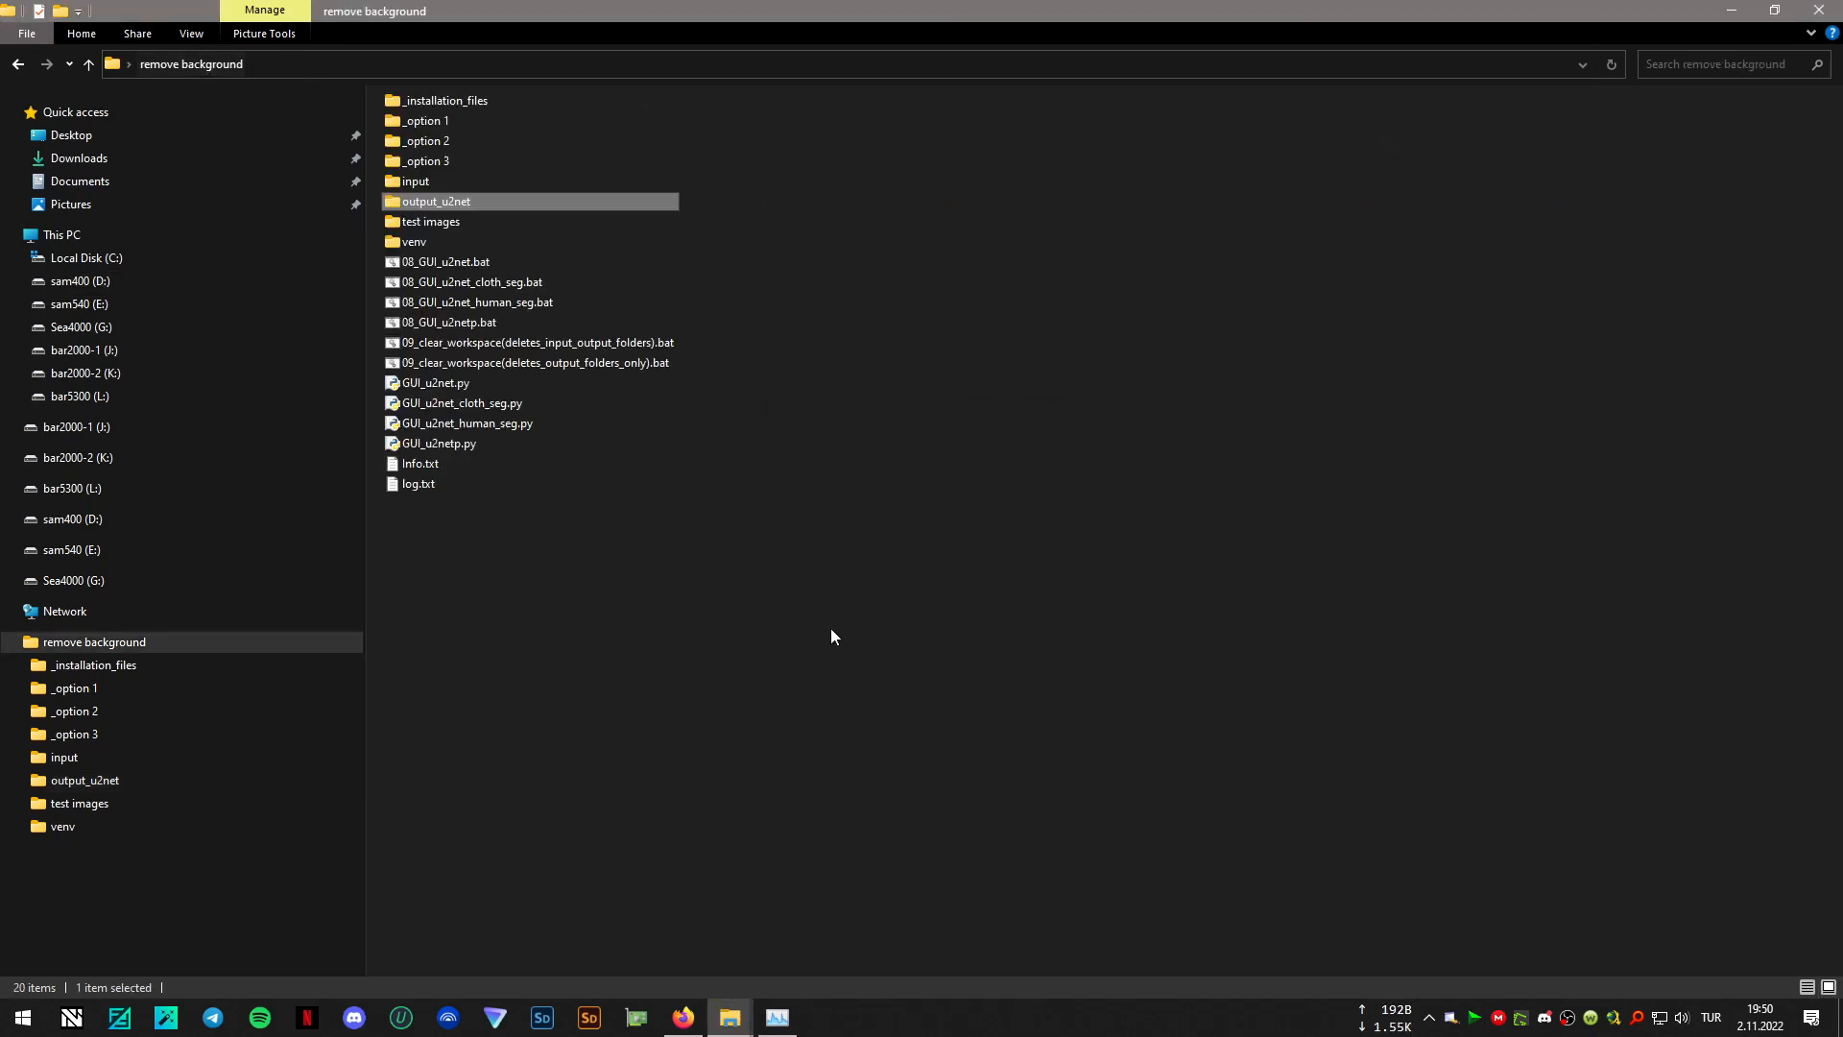
click(833, 623)
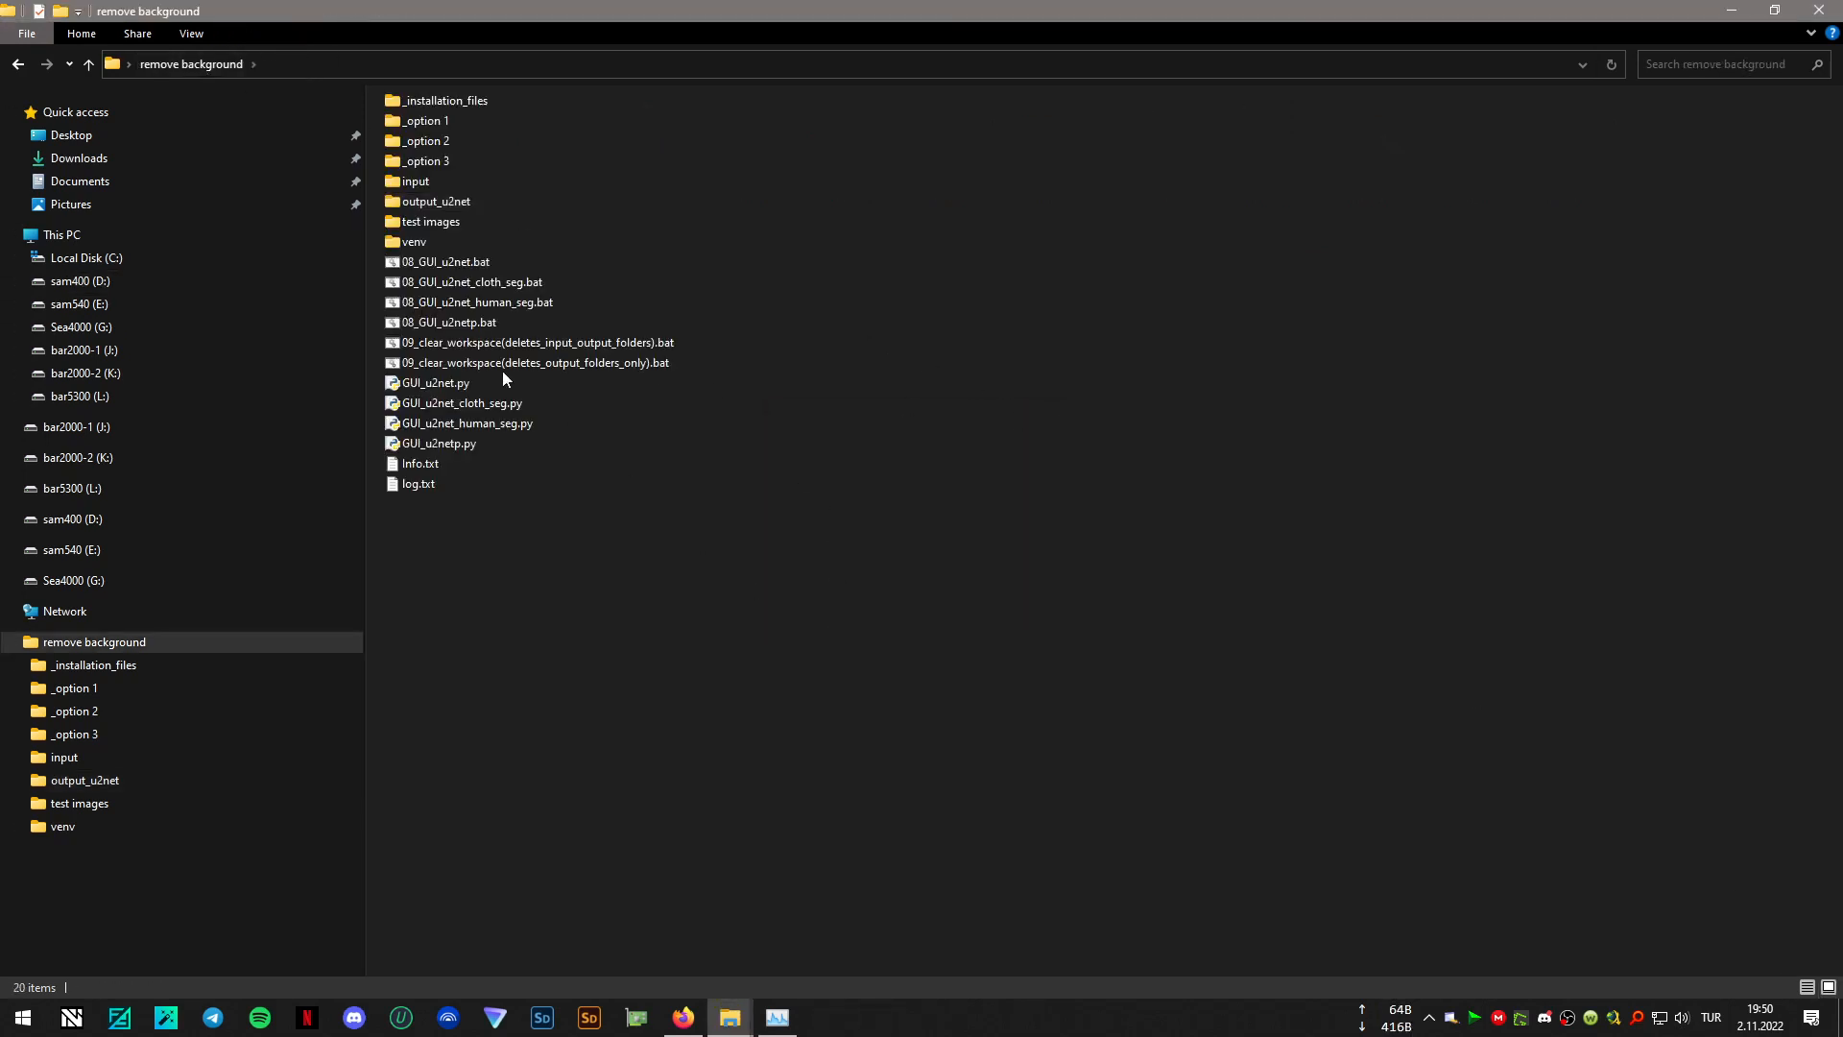
double_click(511, 300)
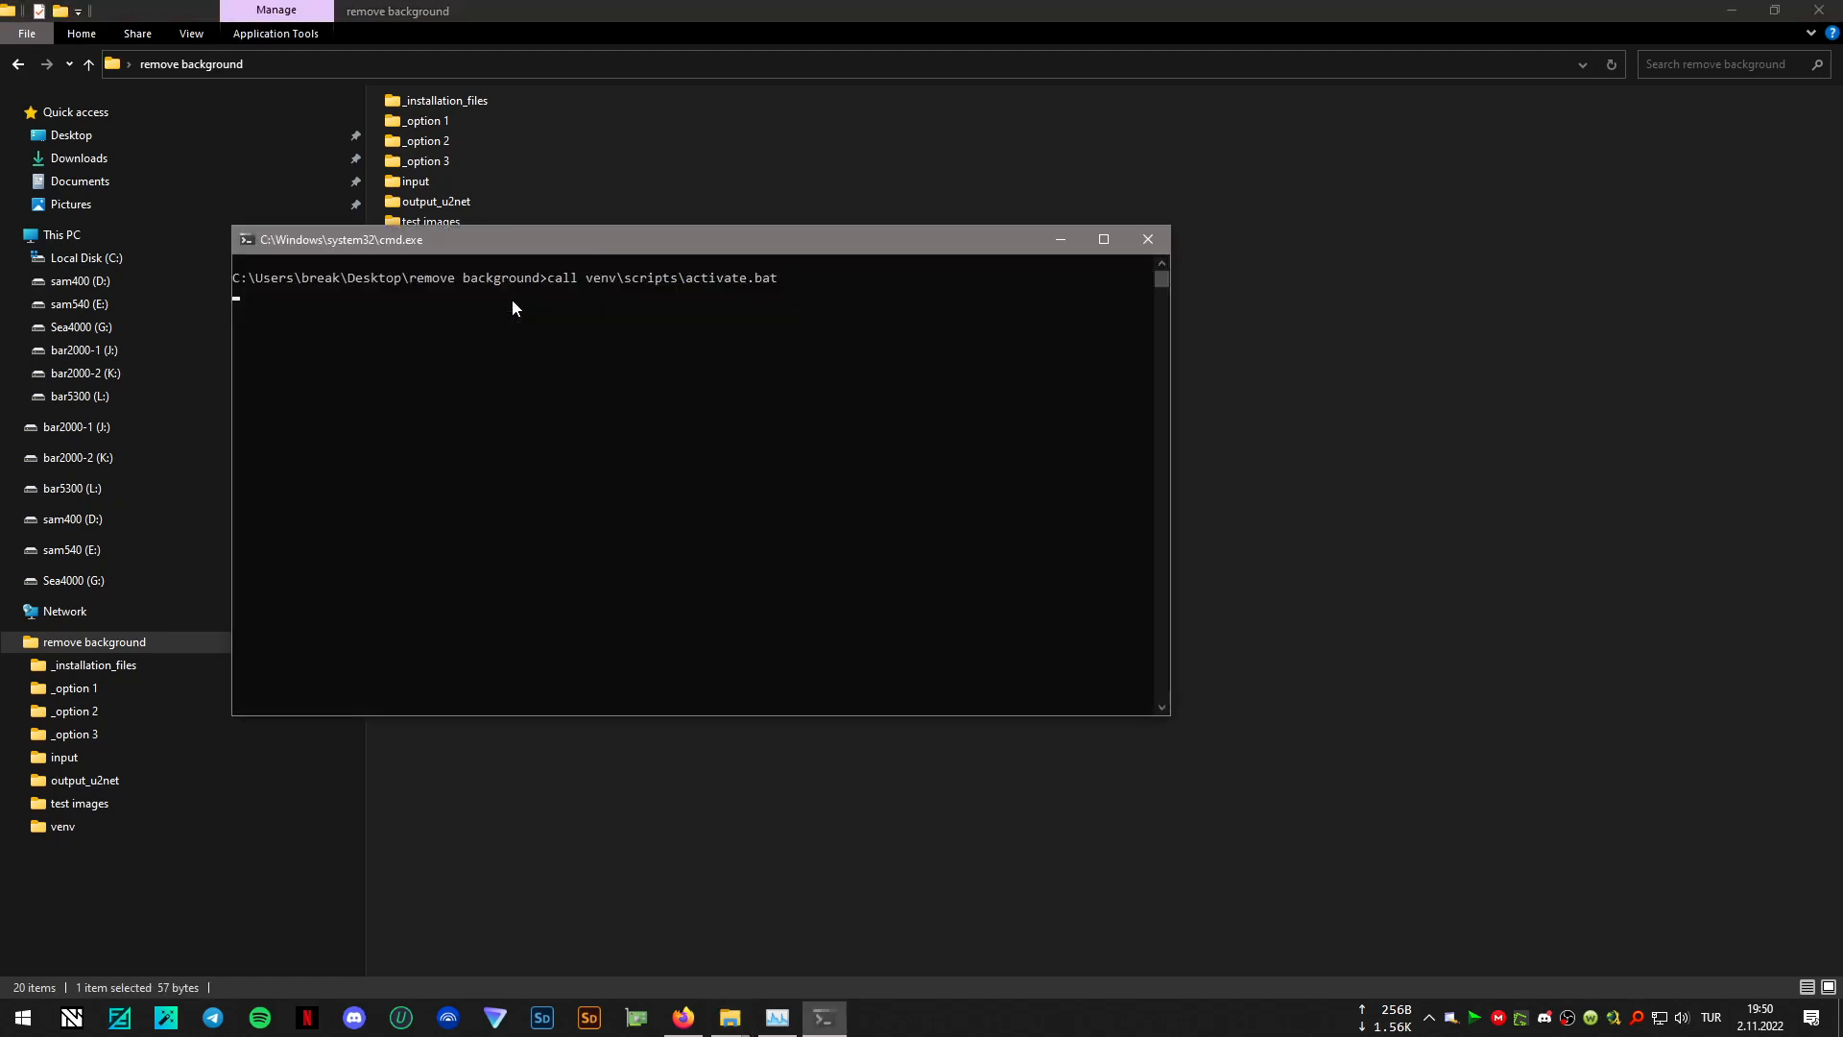
drag(766, 248, 1274, 480)
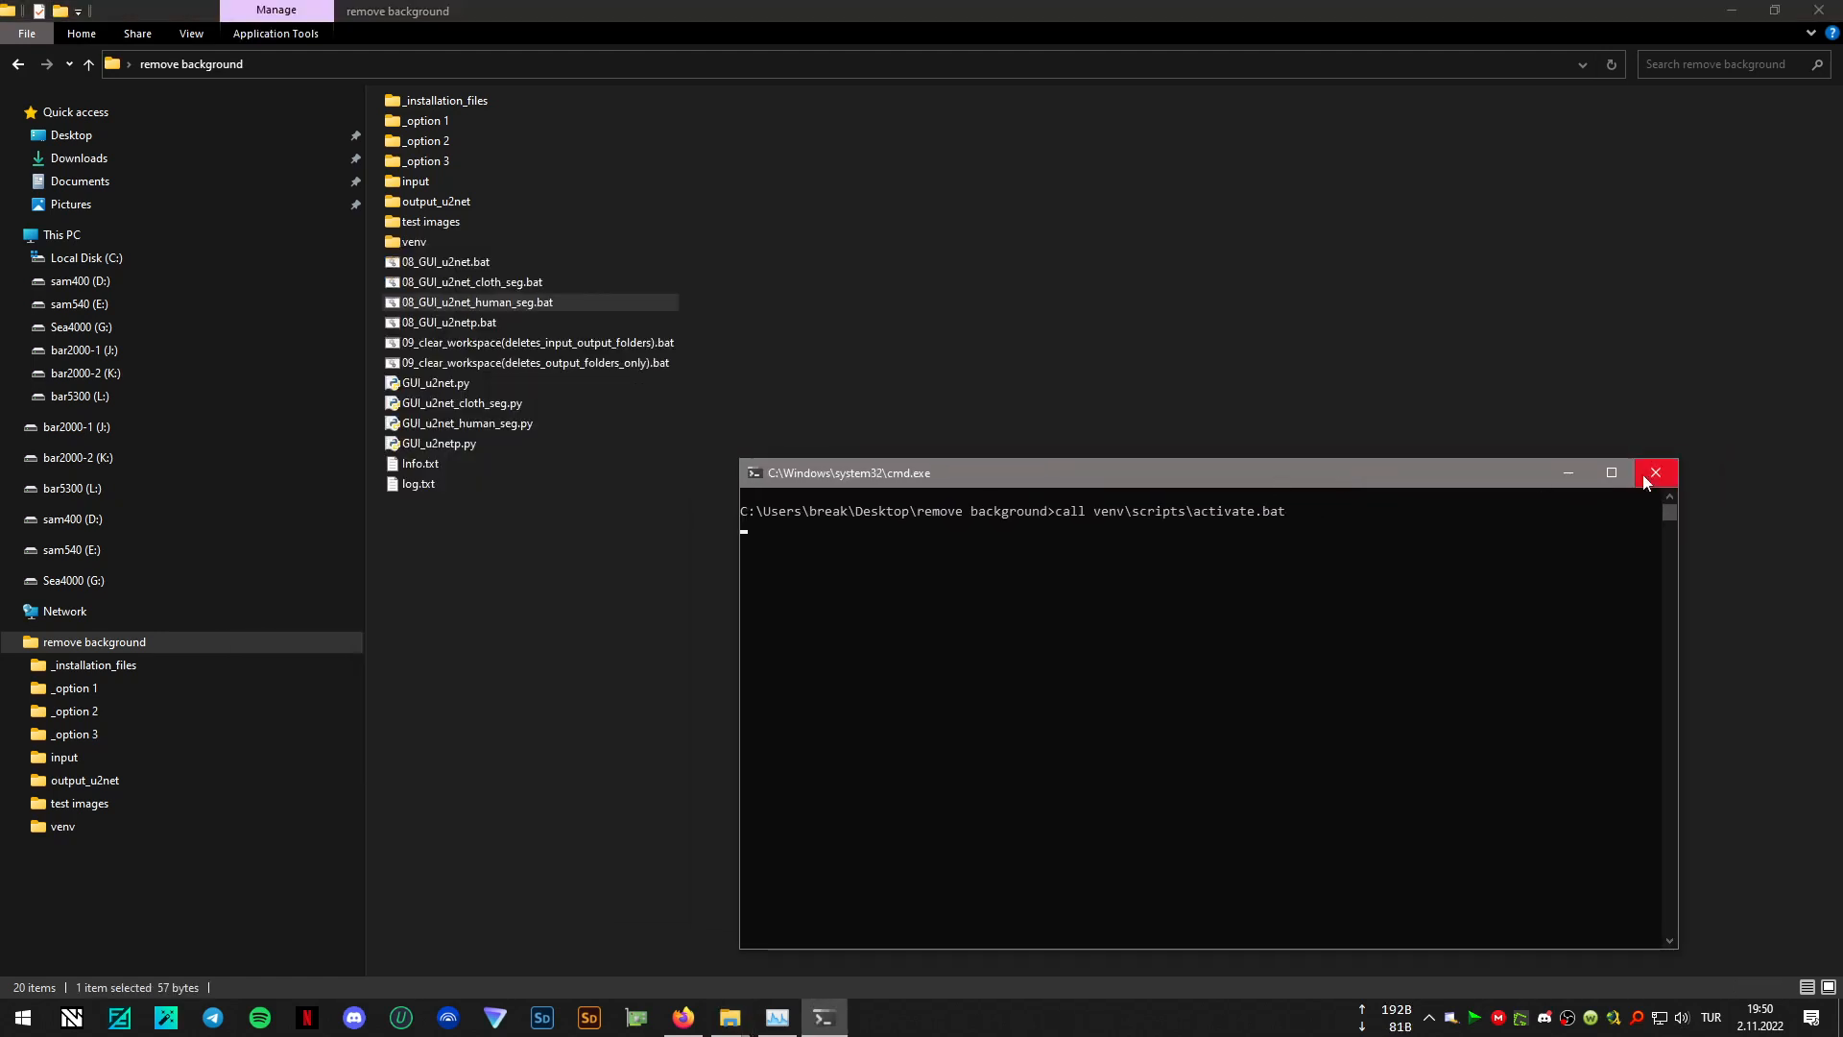
click(1569, 471)
drag(589, 207, 916, 536)
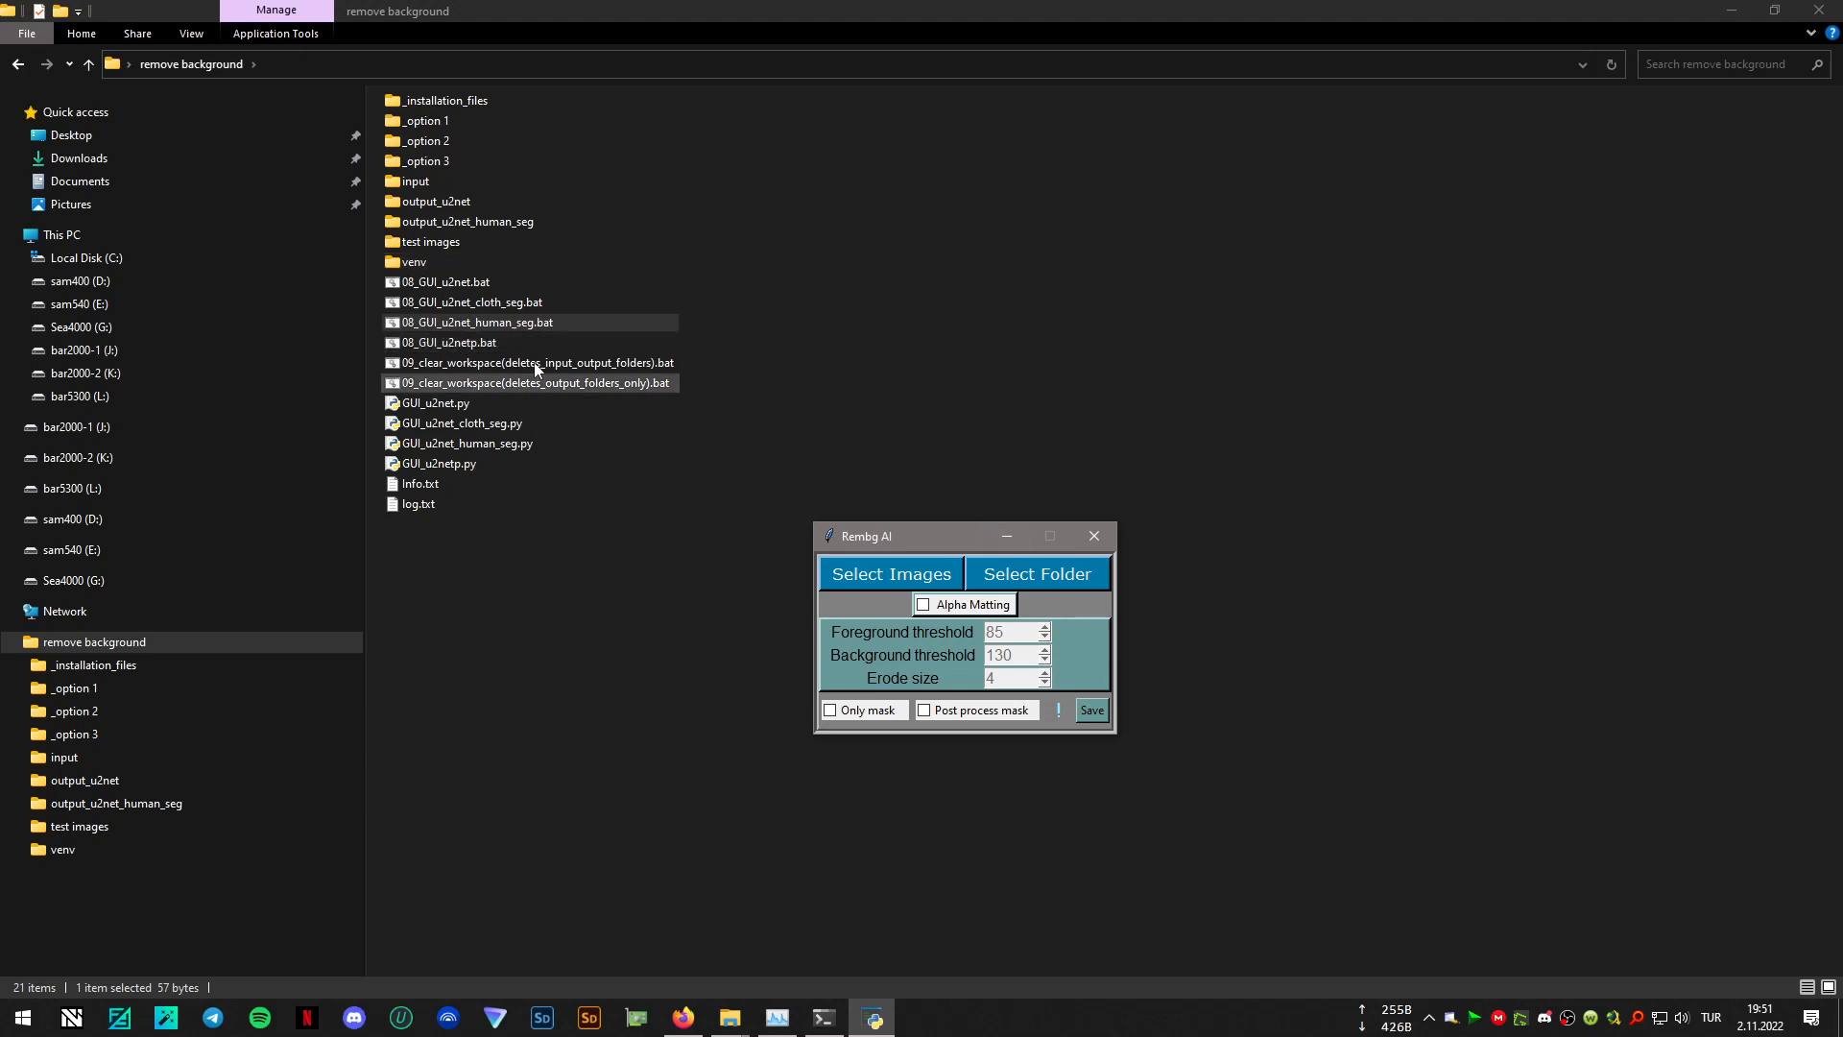
- Process the test images folder with the u2net_human_seg GUI, leaving alpha matting and mask post-processing off
click(1075, 574)
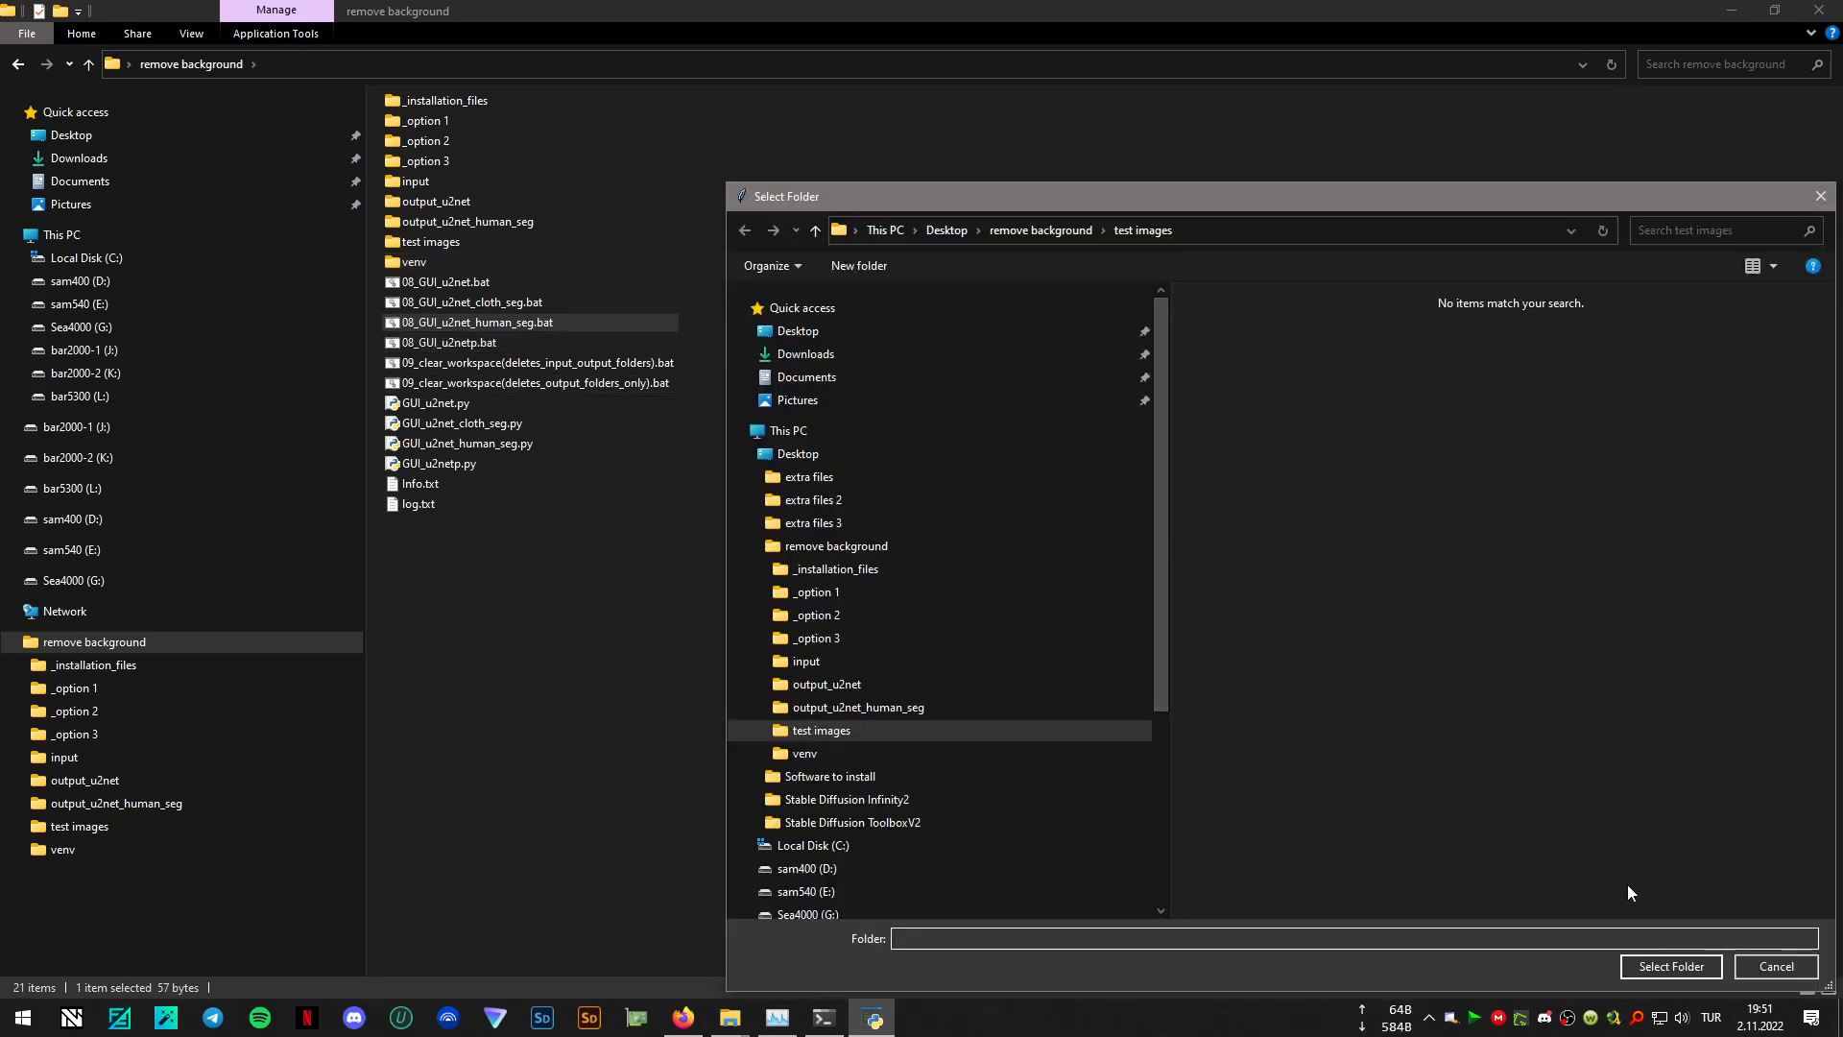
click(1671, 966)
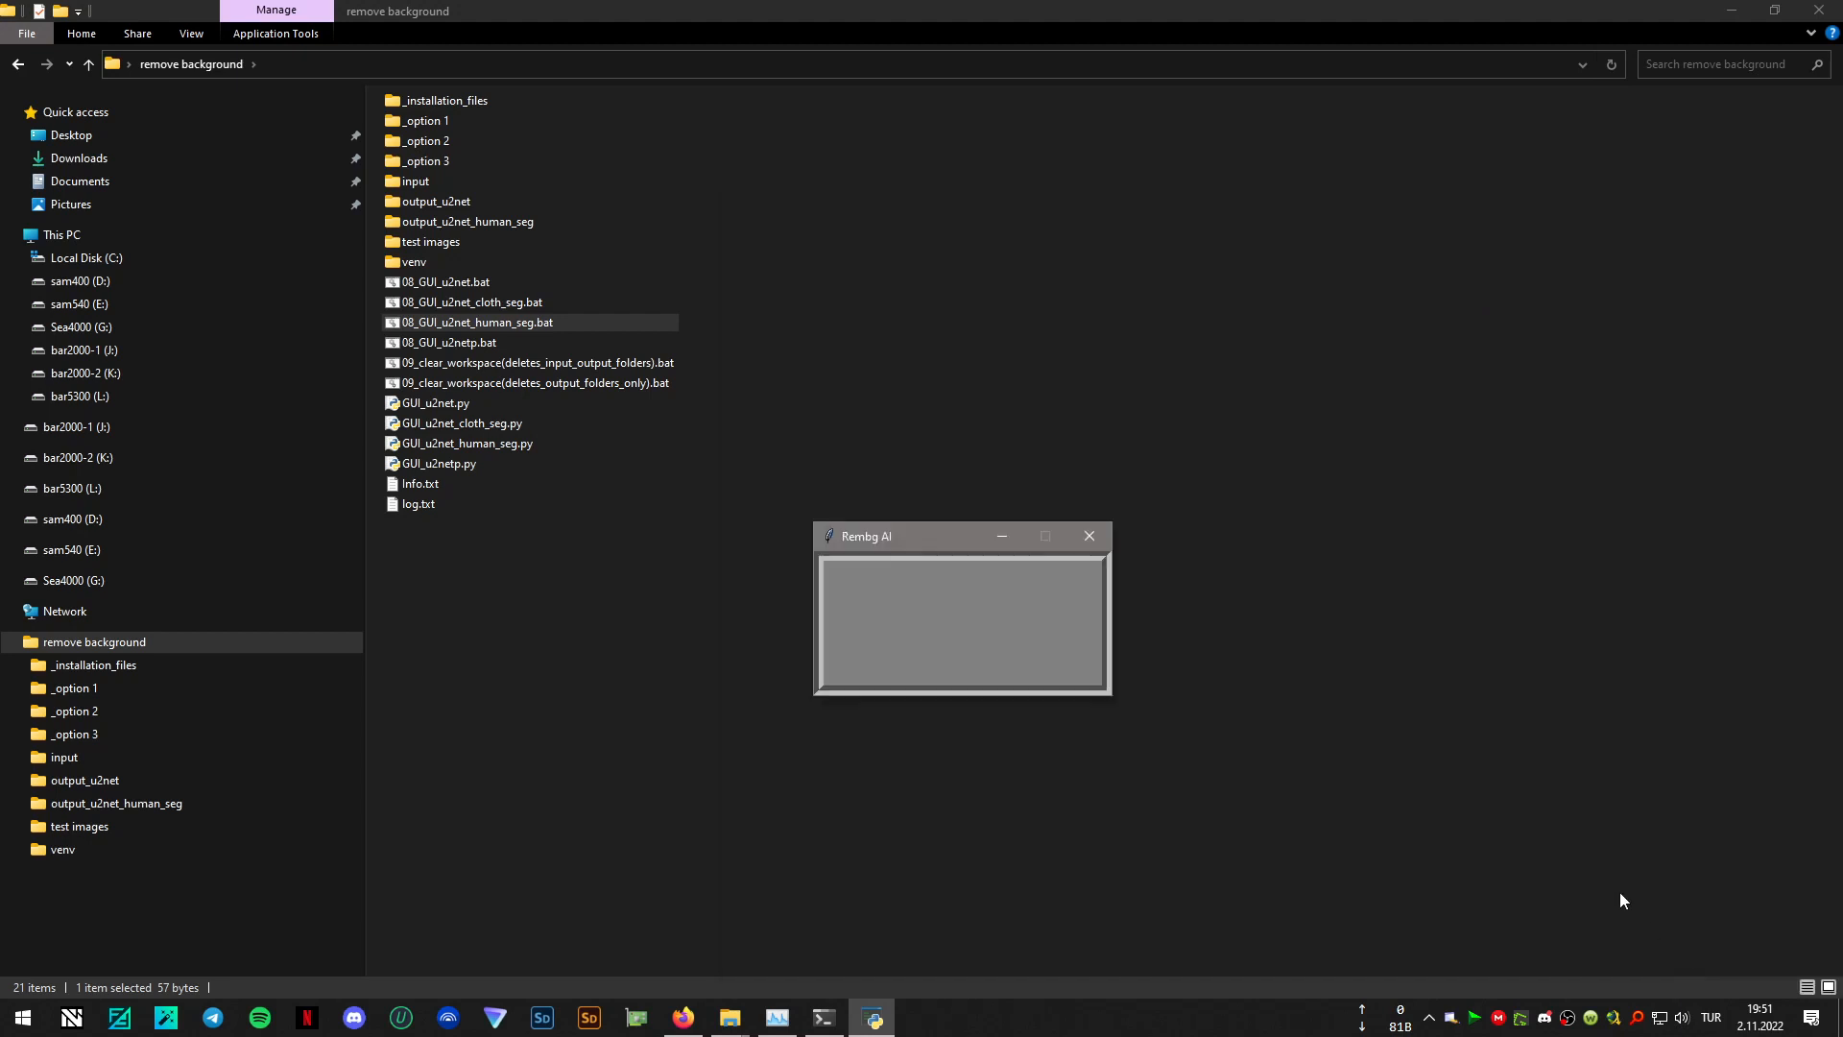
drag(922, 544, 1027, 498)
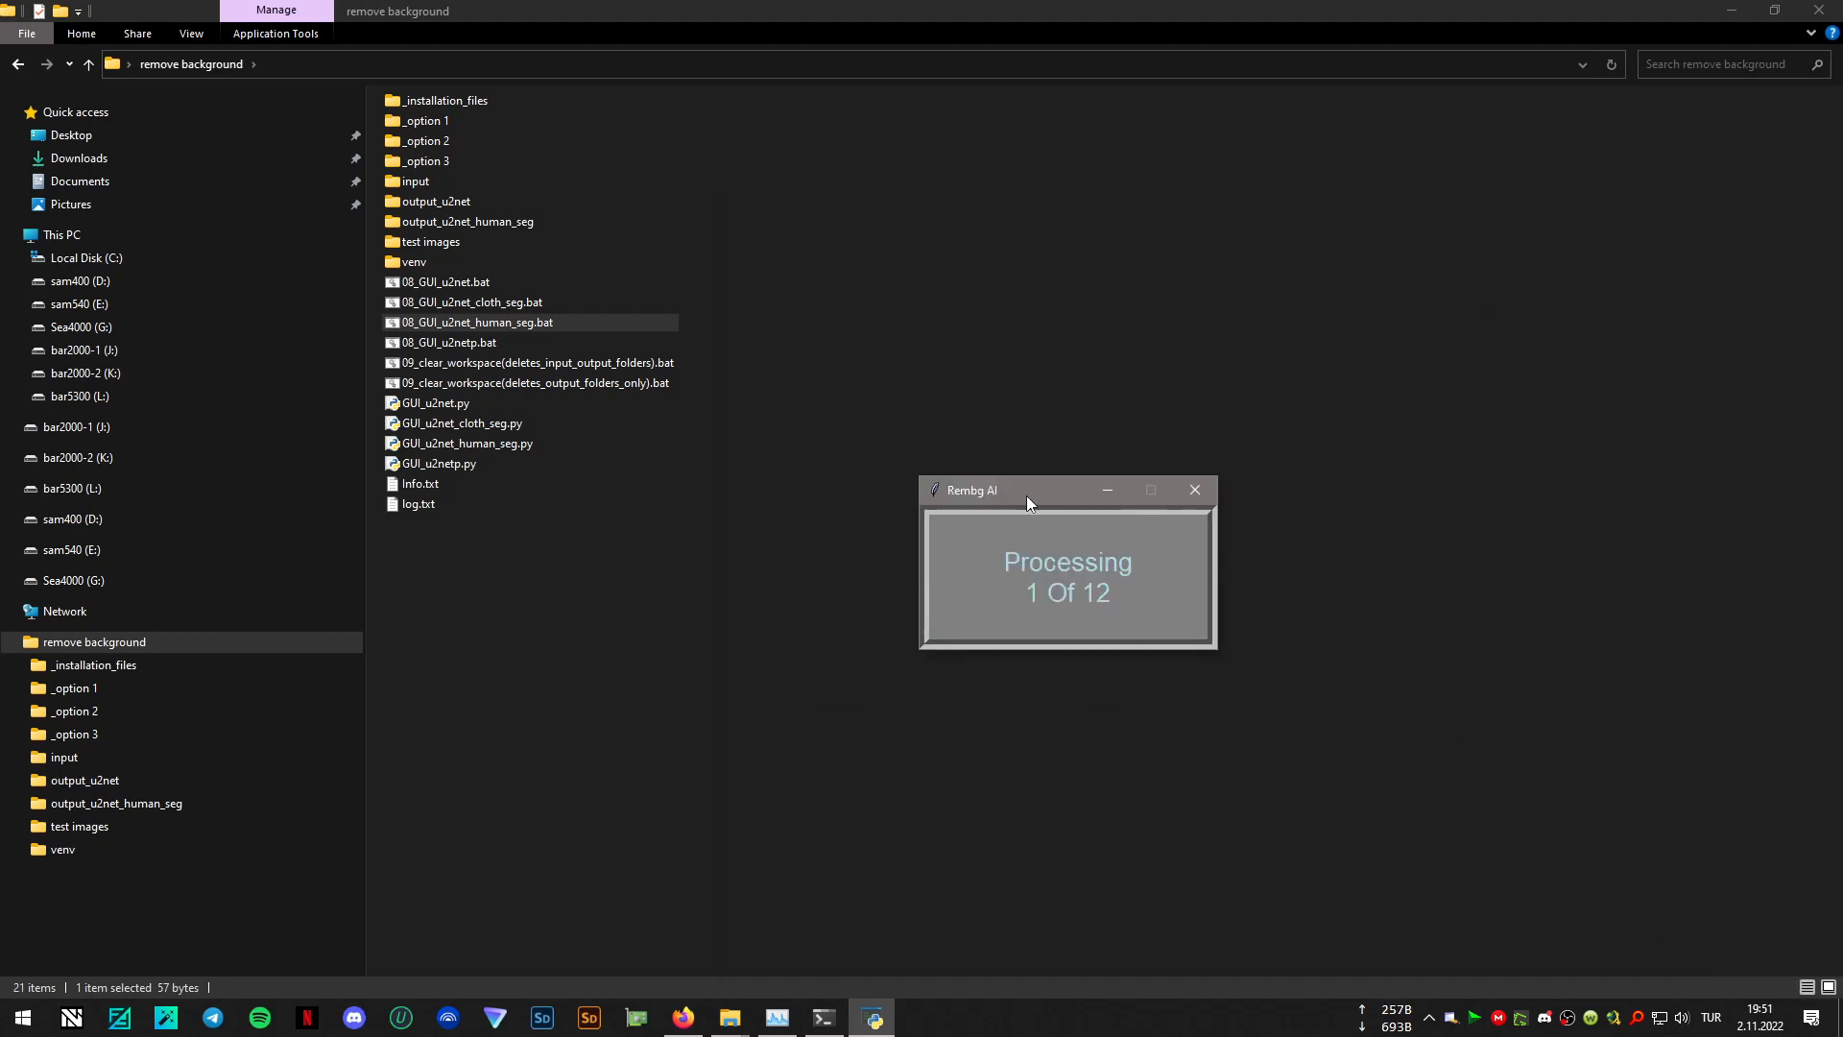
- Compare the contents of the output_u2net_human_seg and output_u2net folders, and check the progress in Rembg AI
click(486, 229)
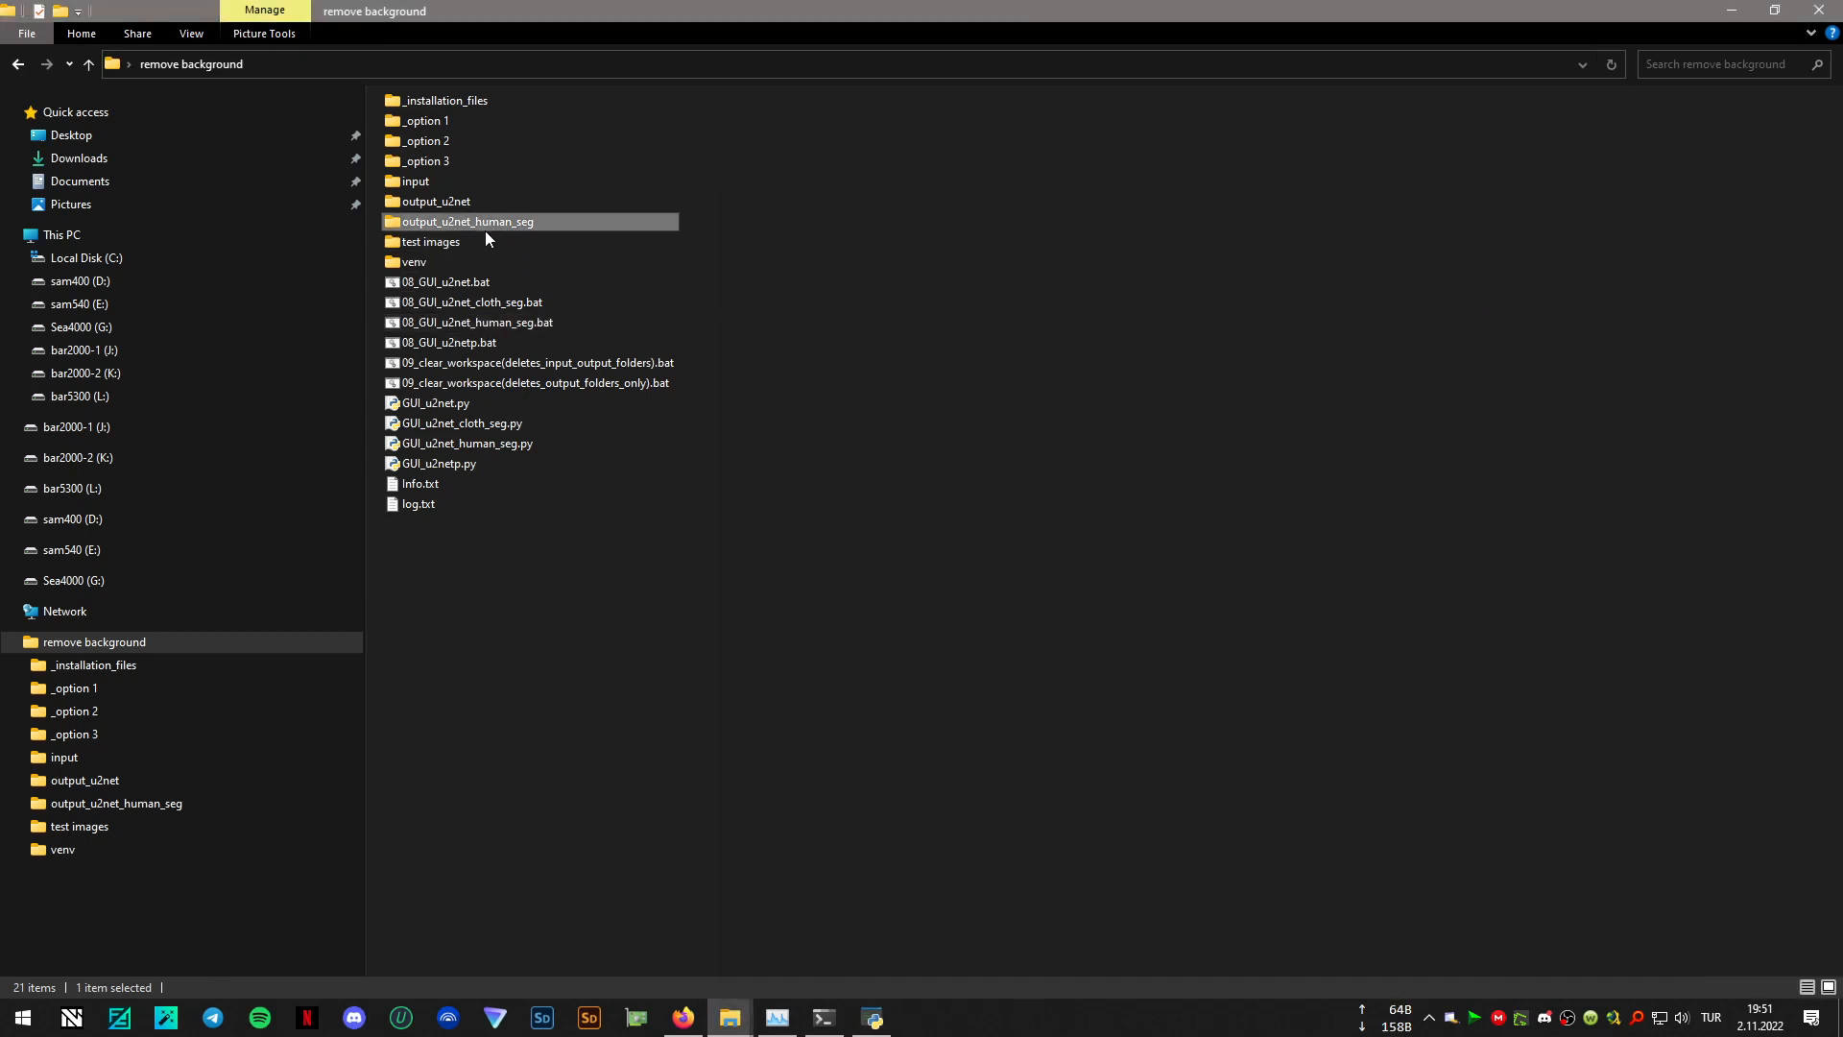
double_click(486, 230)
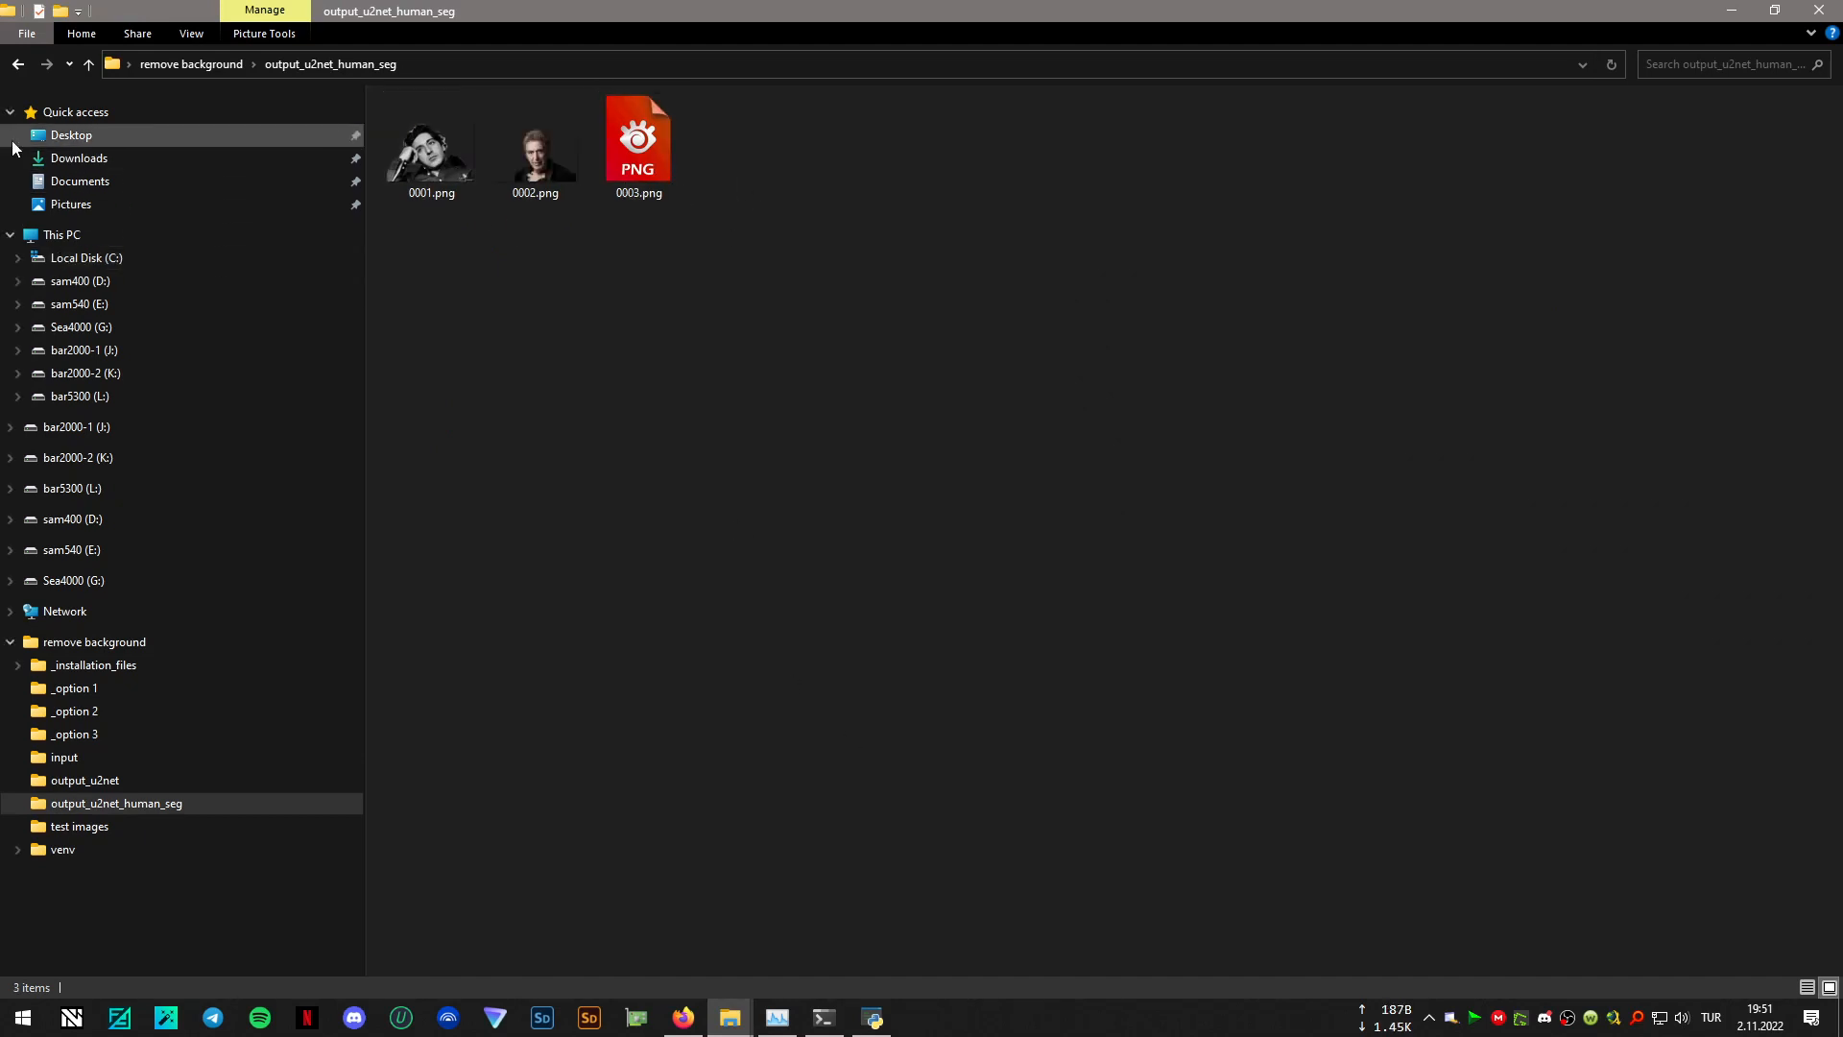
click(18, 63)
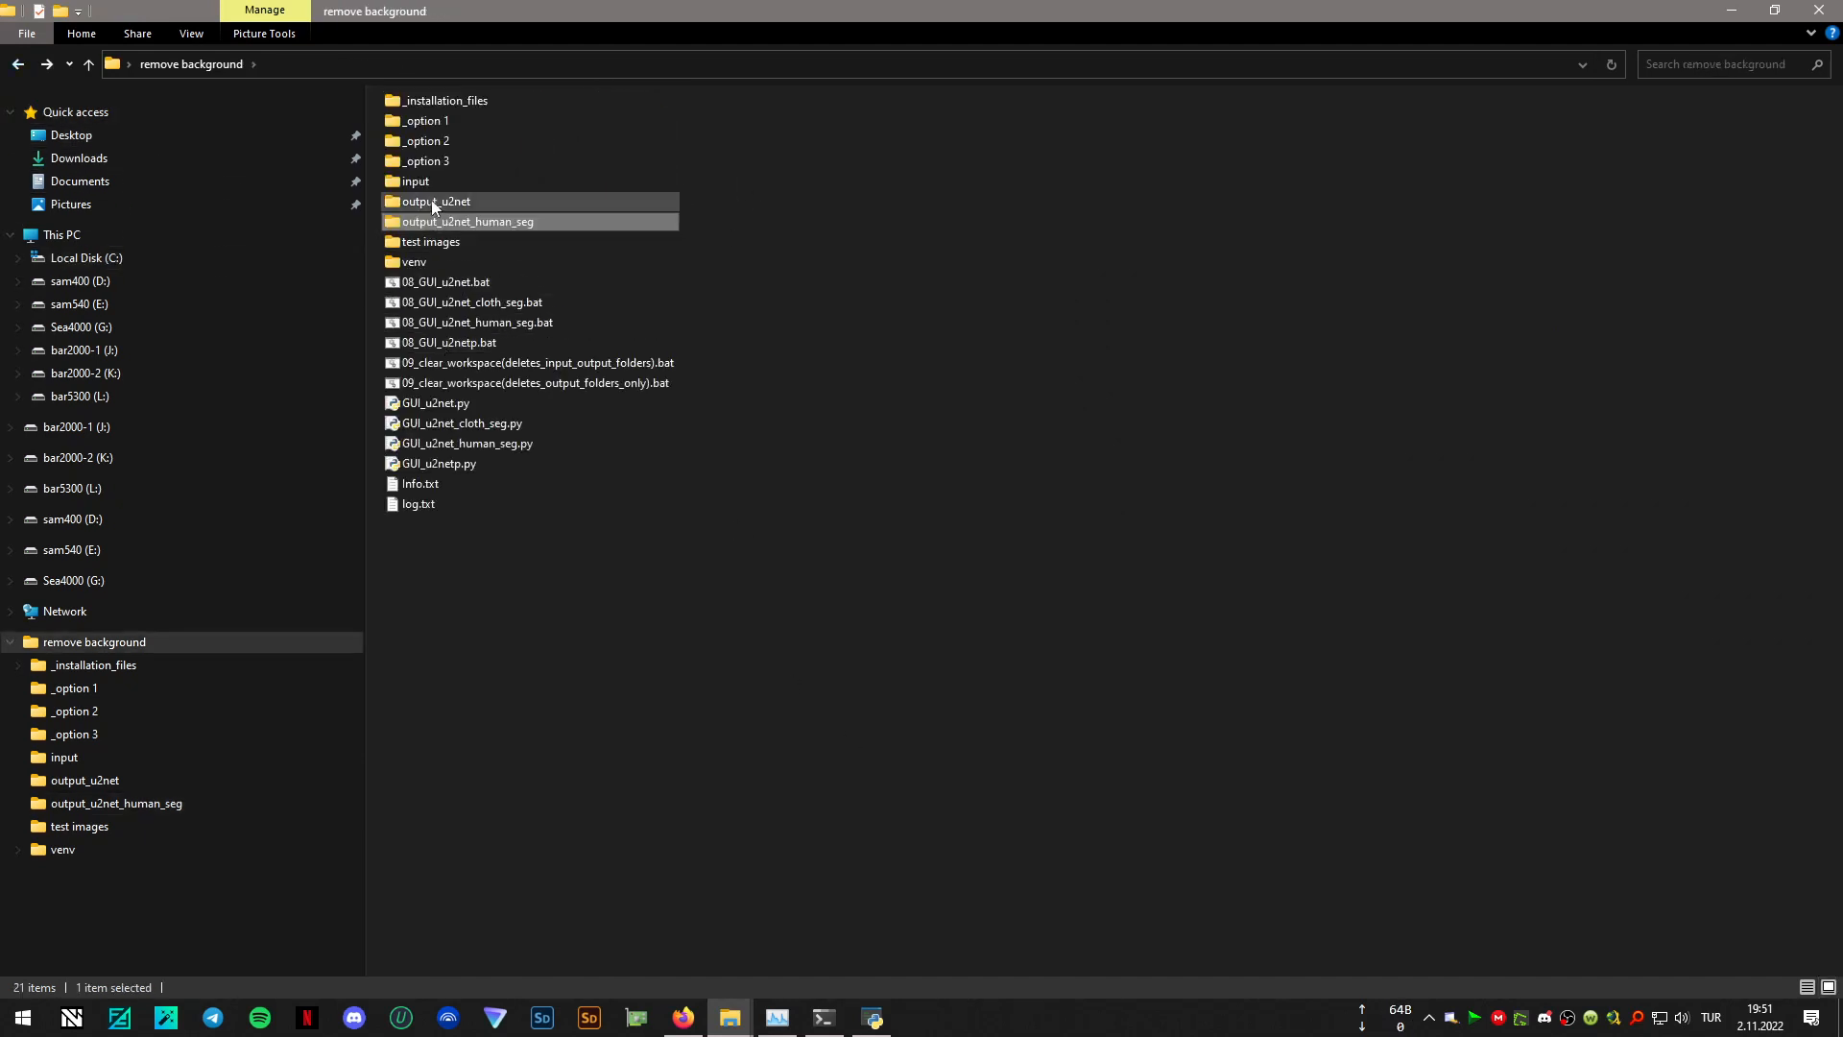
double_click(432, 203)
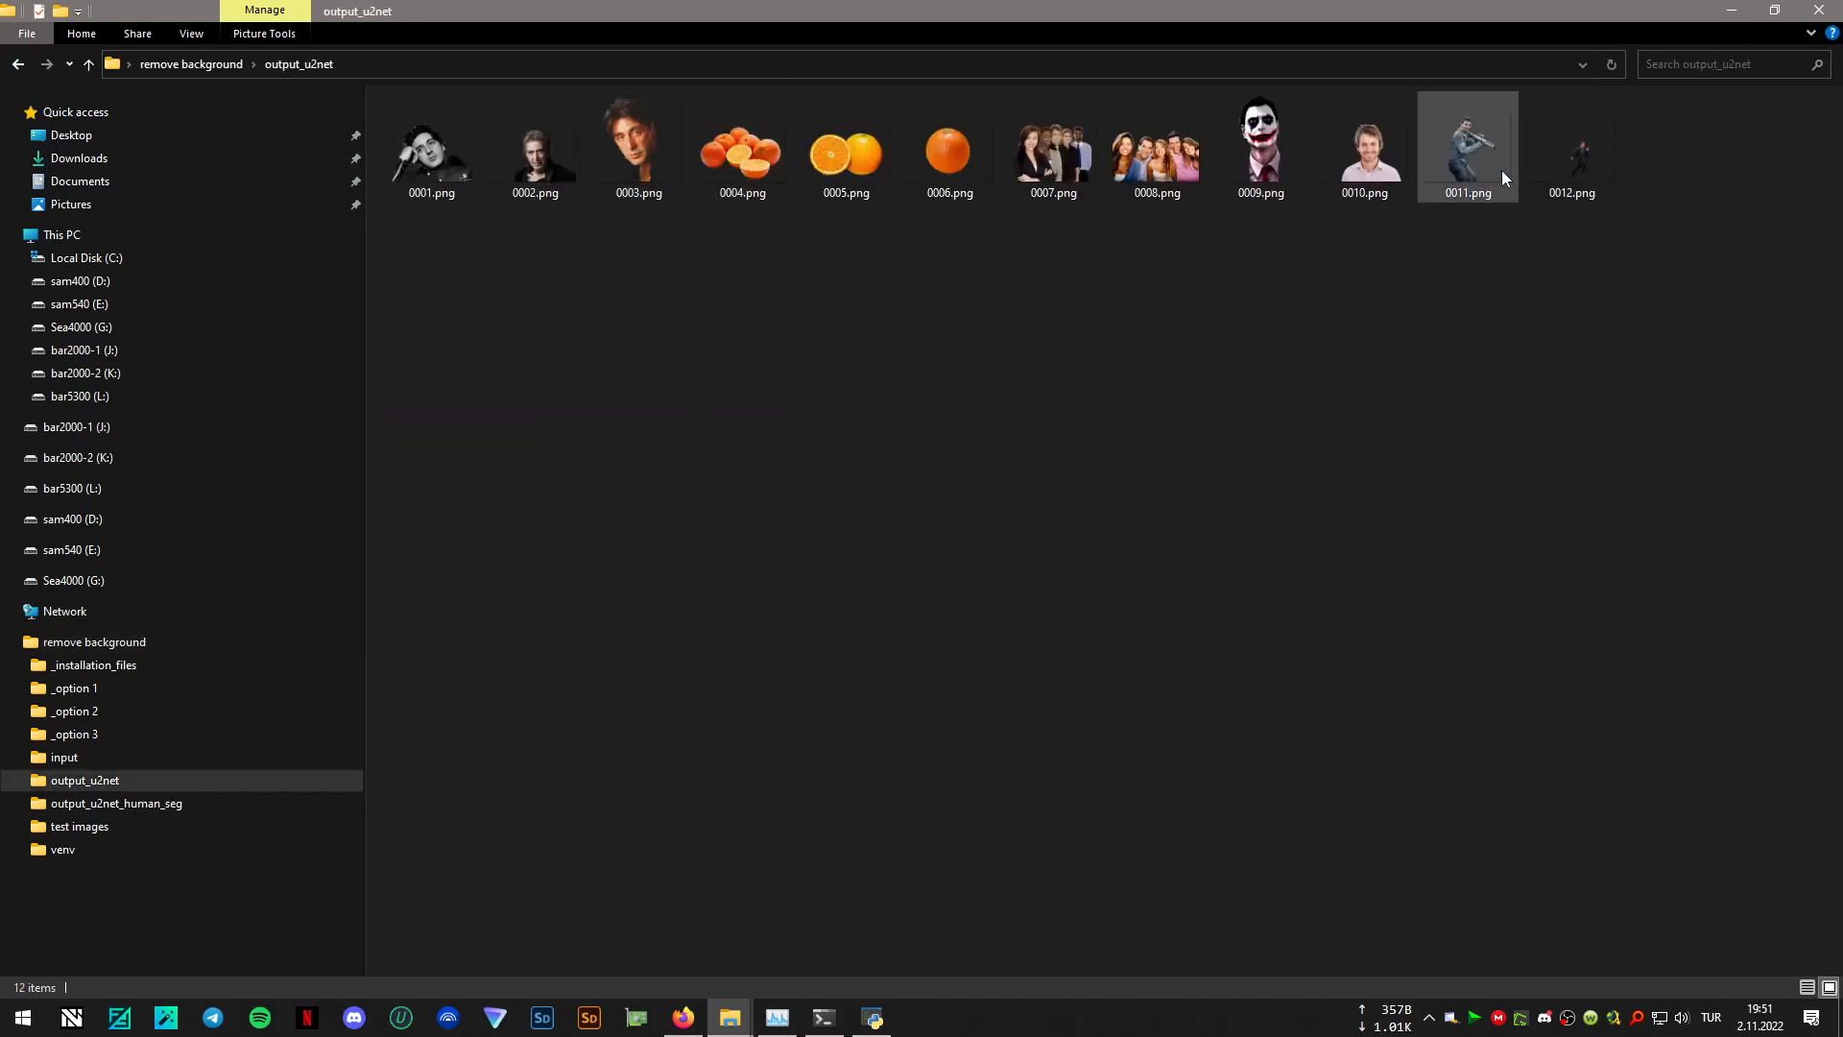
click(18, 63)
click(874, 1018)
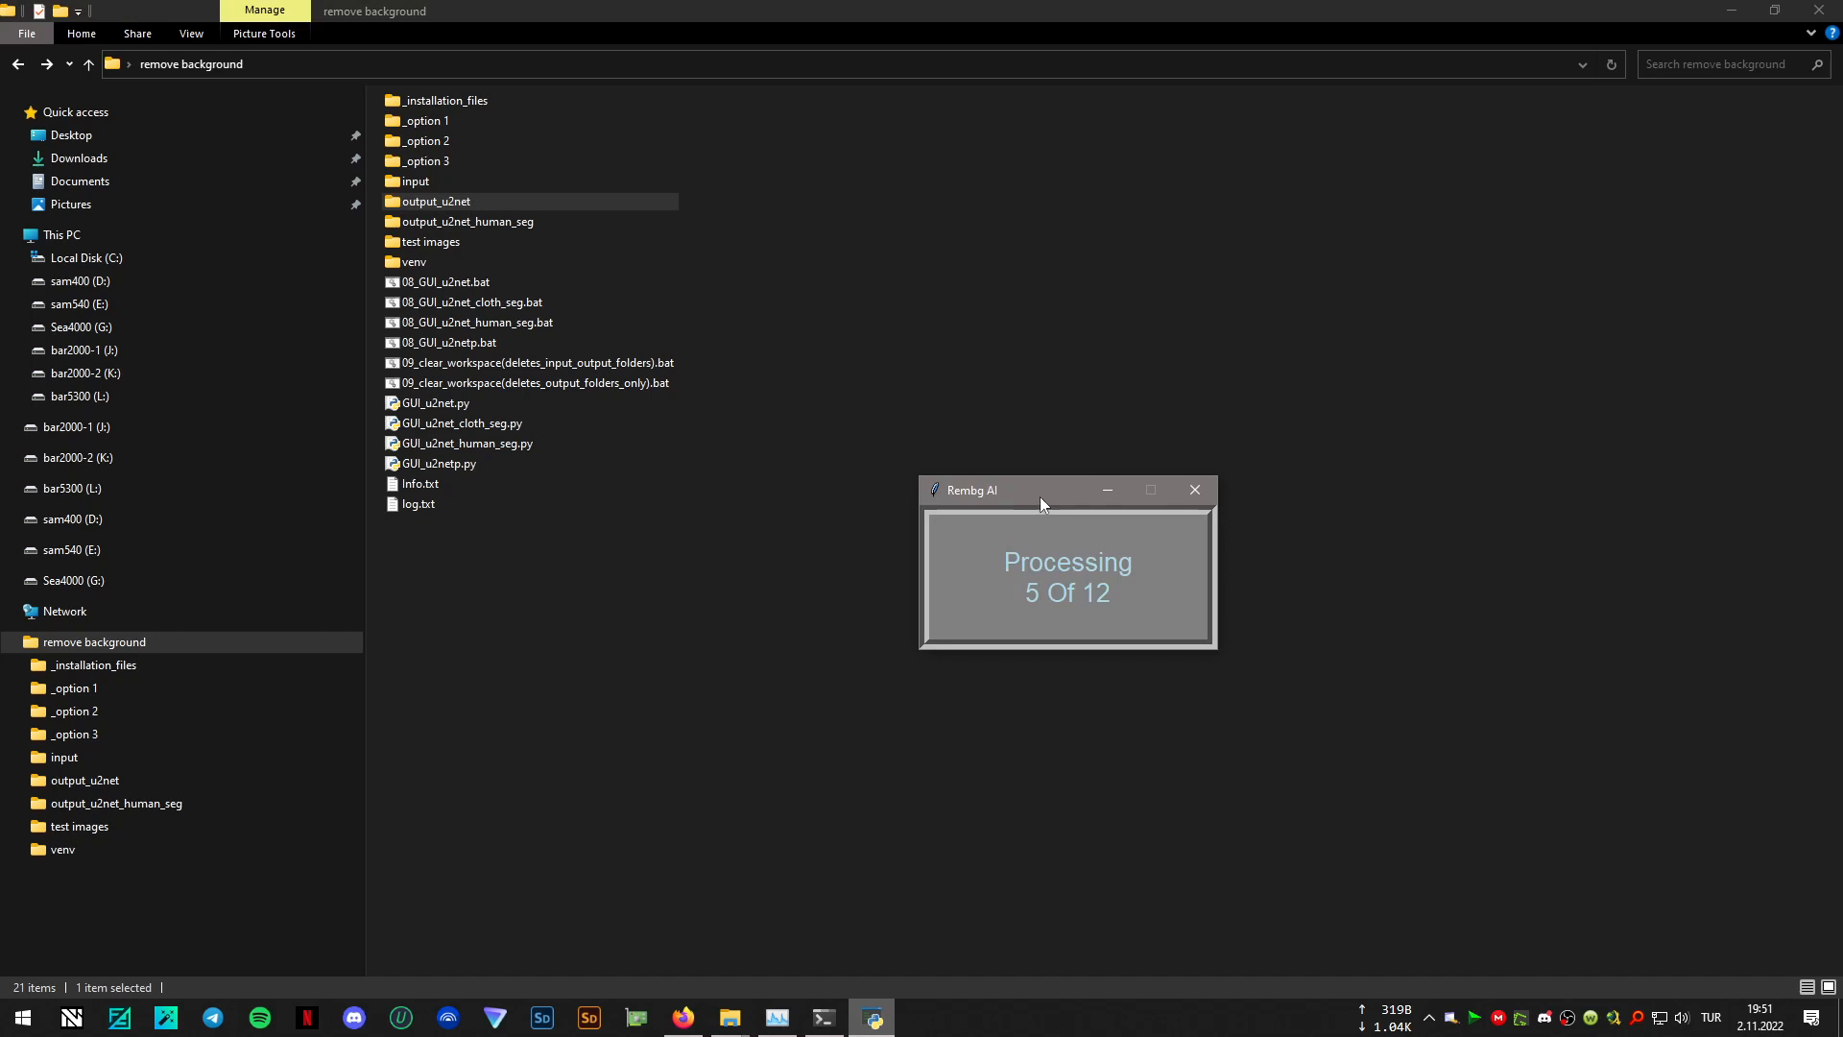
drag(1040, 498, 1012, 436)
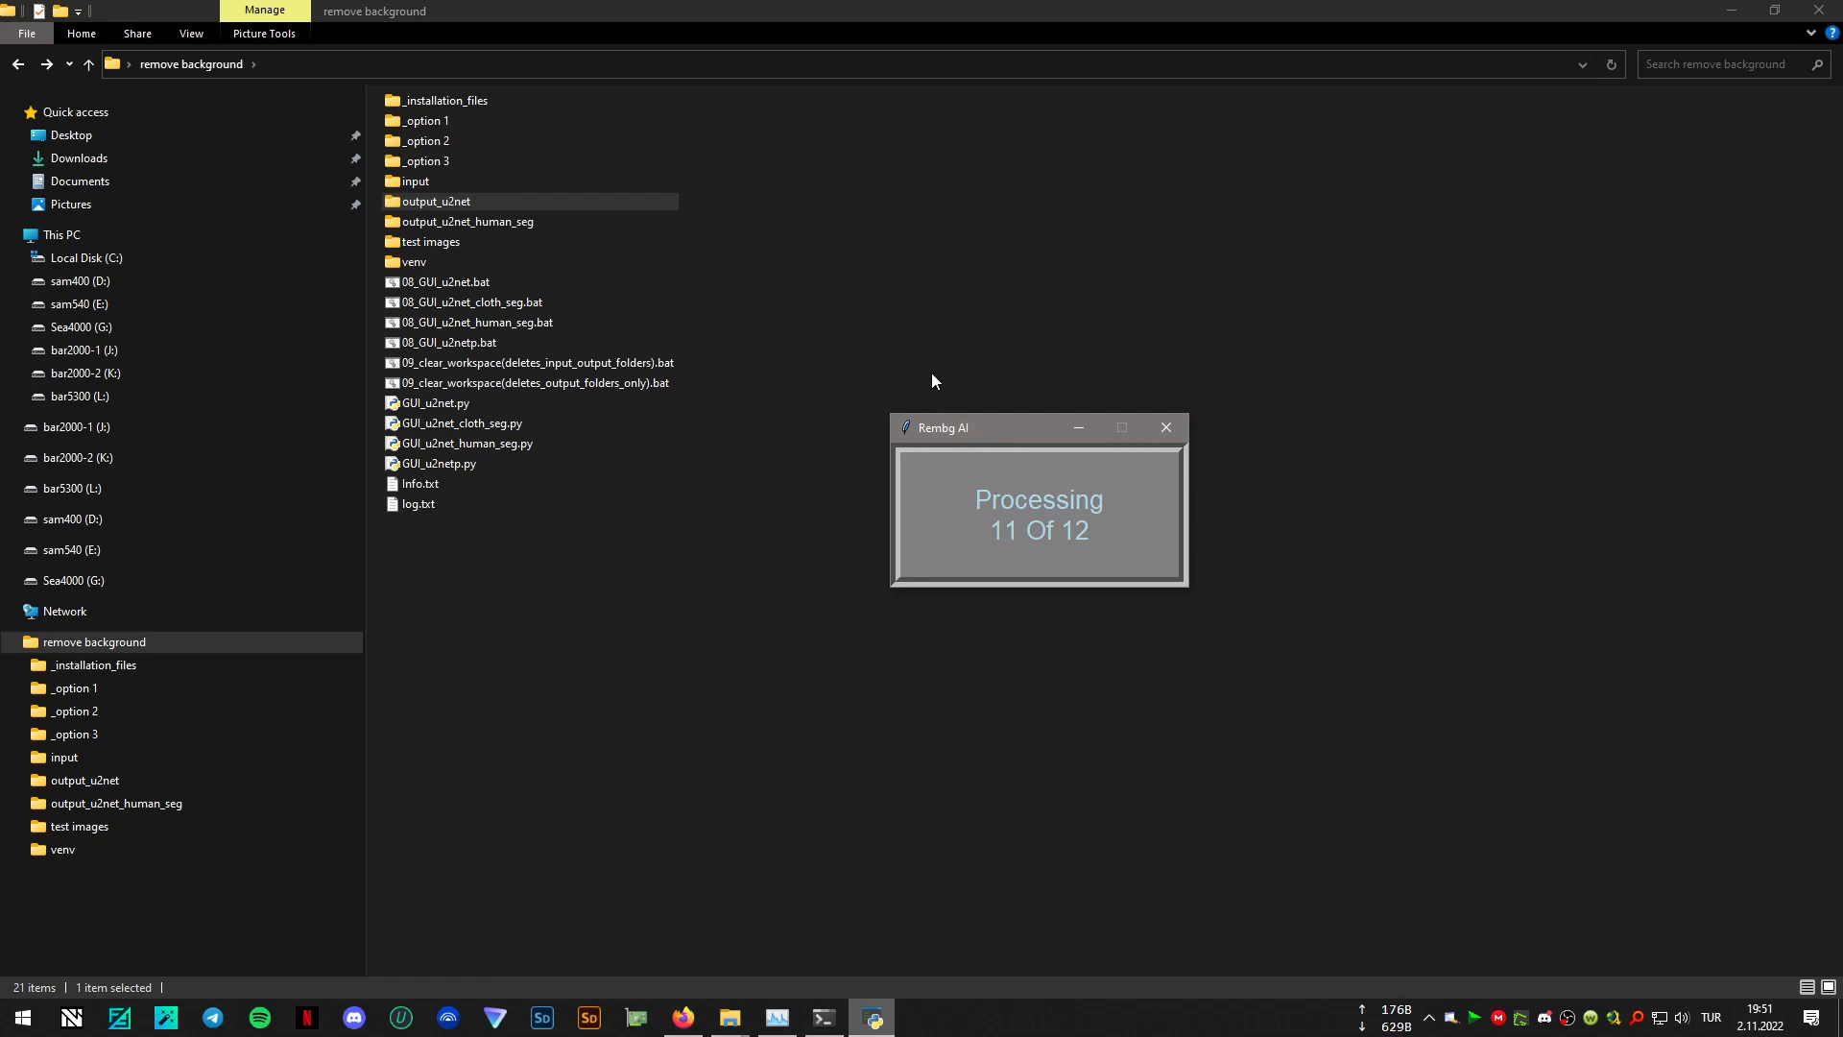
- Examine the cut-out images in output_u2net_human_seg at full size starting from 0001.png, and close the image viewer
double_click(470, 222)
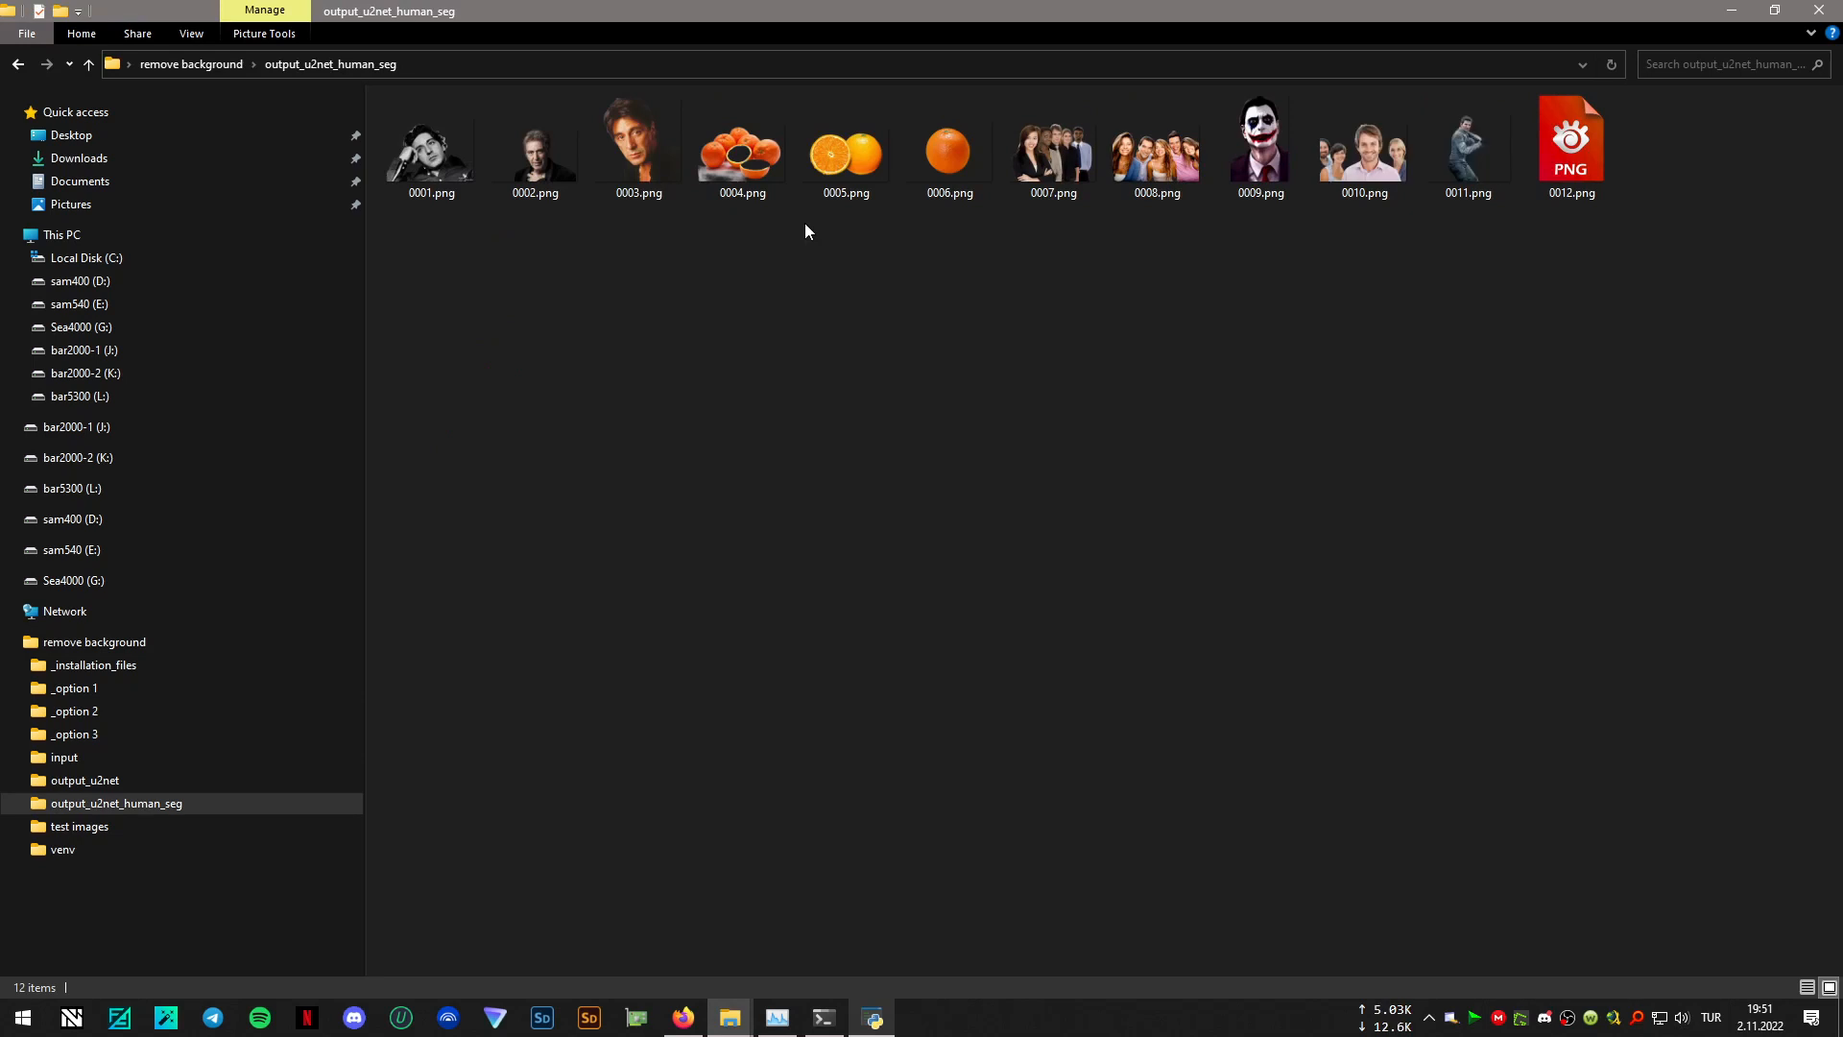
double_click(471, 164)
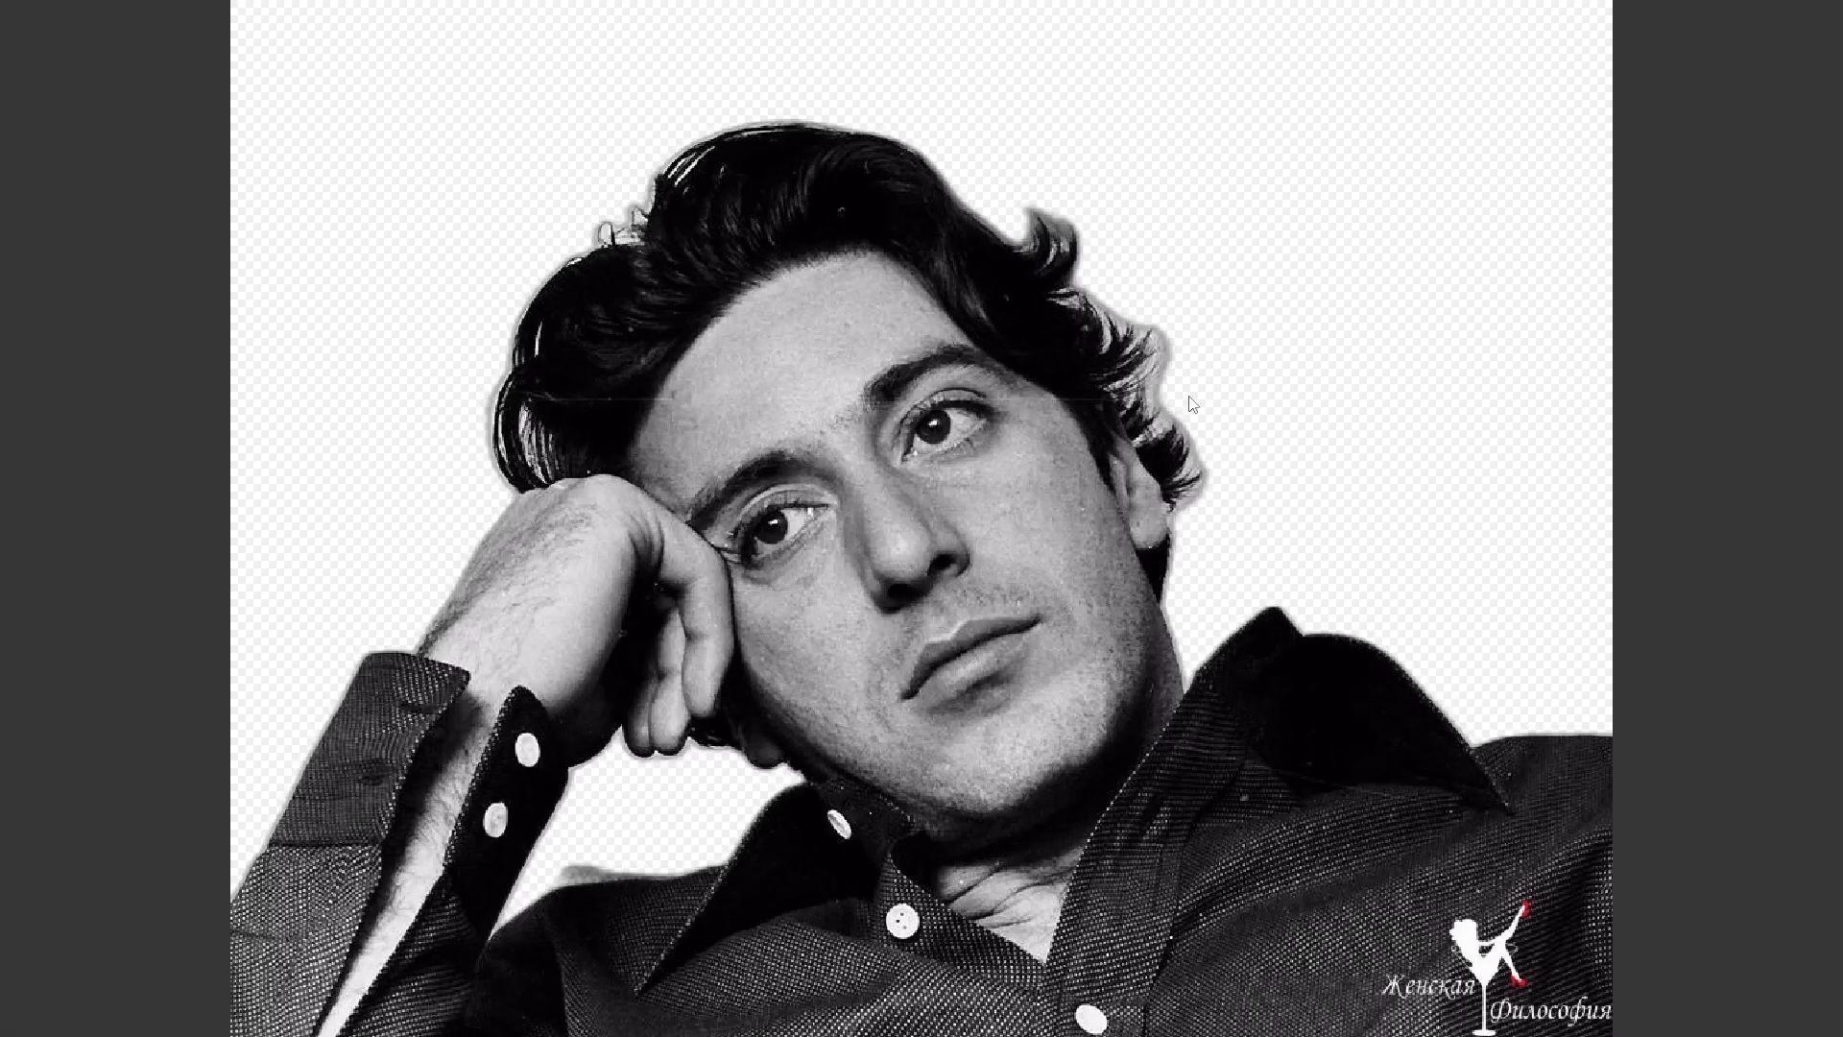
key(Right)
key(Right)
key(Right)
key(Right)
key(Right)
key(Right)
key(Right)
key(Right)
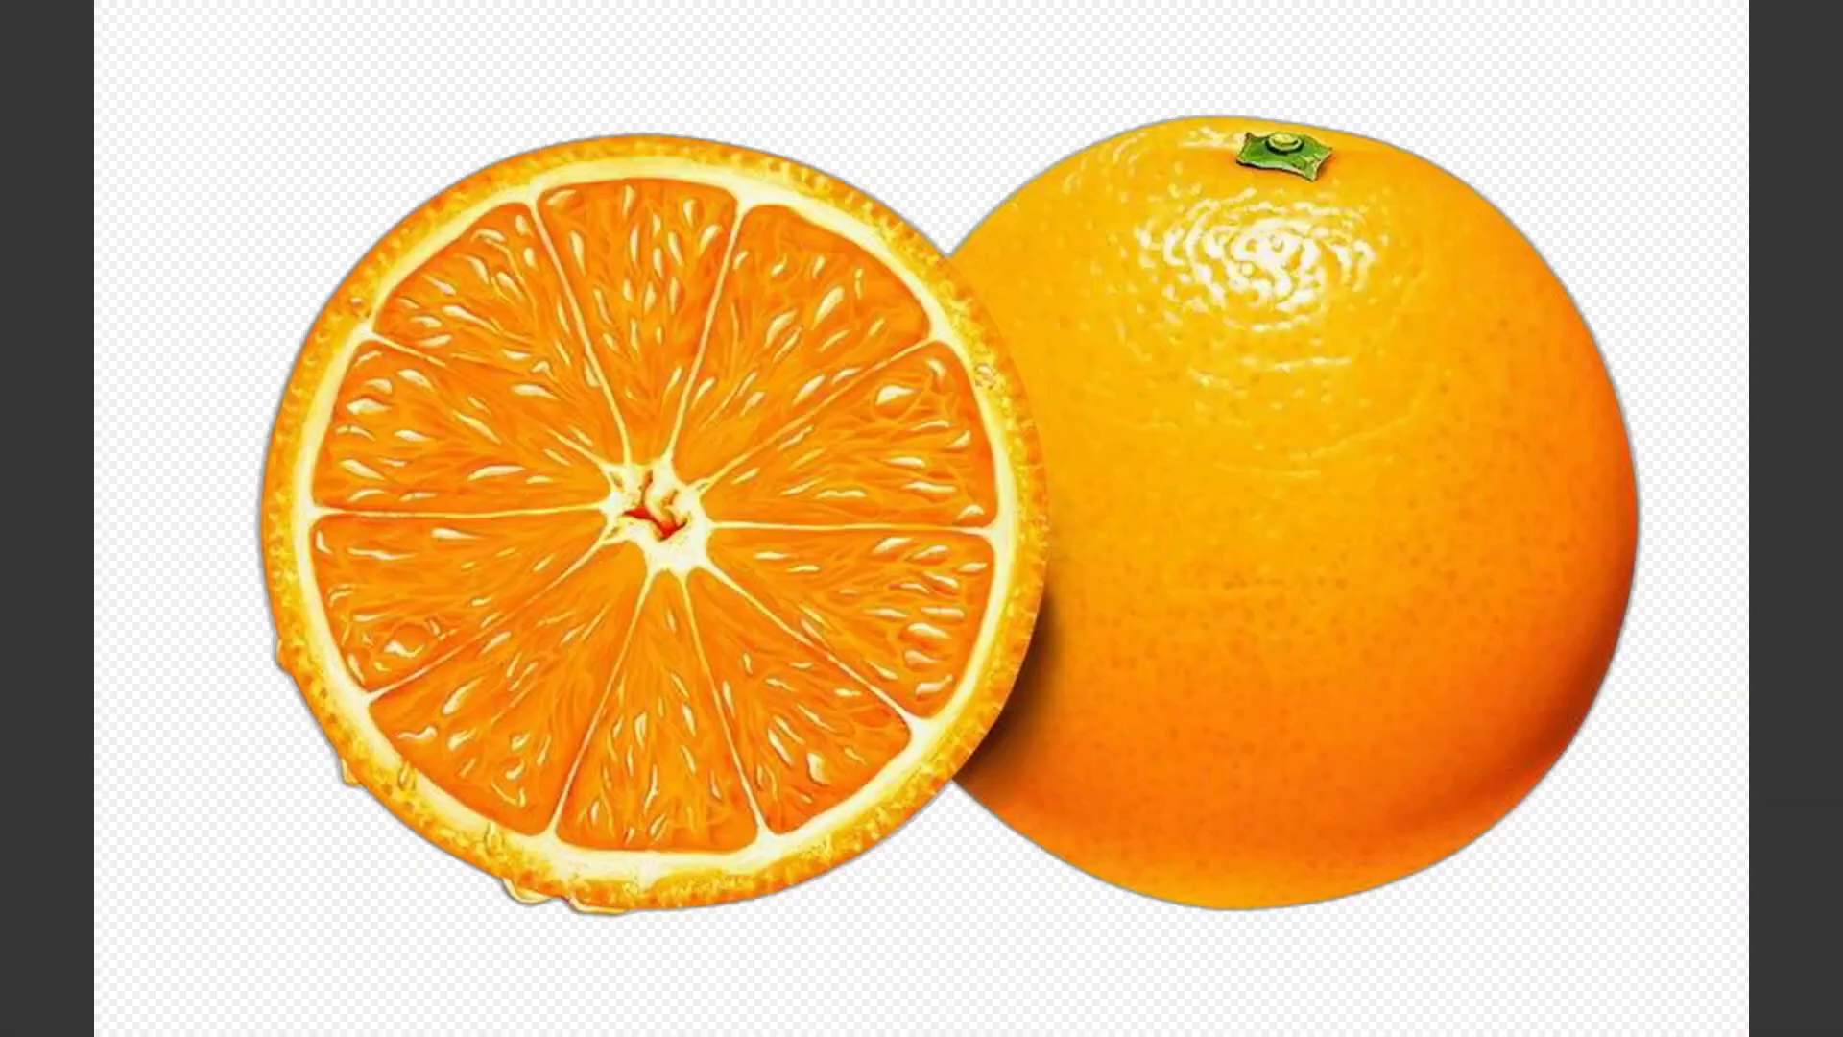
key(Right)
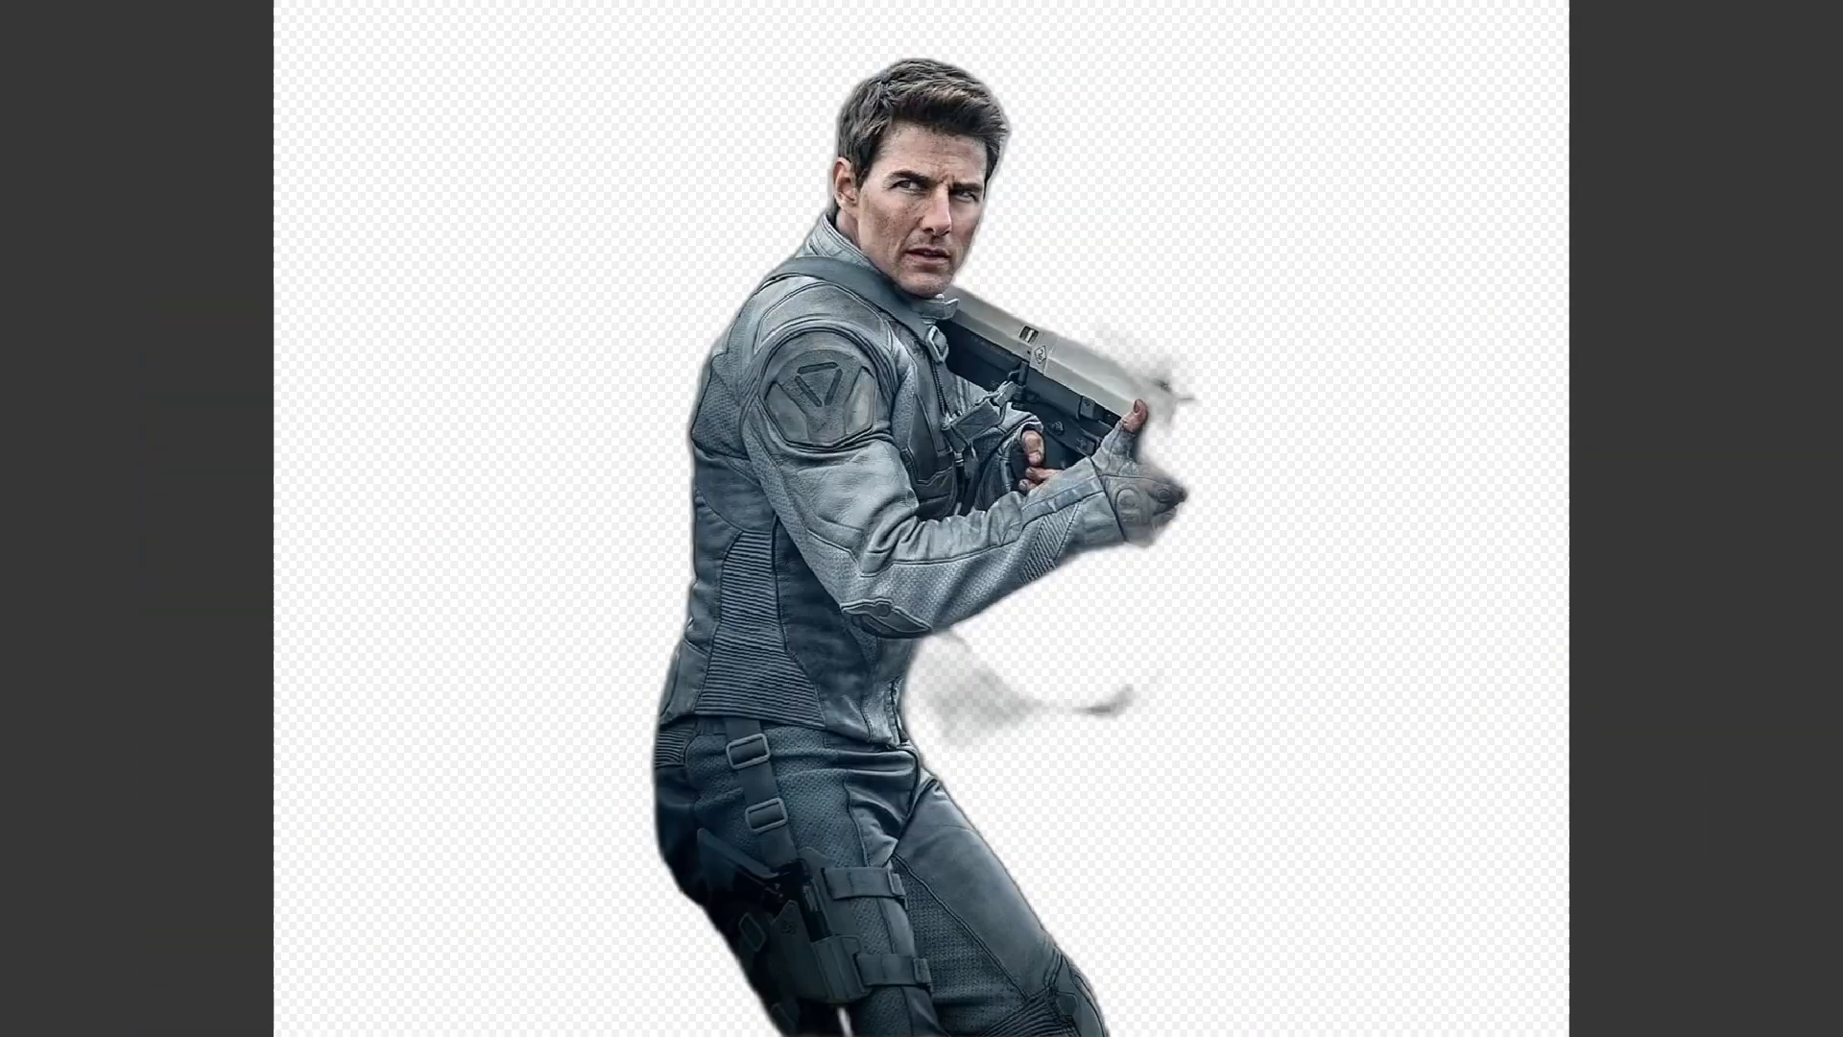
key(Left)
key(Left)
key(Left)
key(Left)
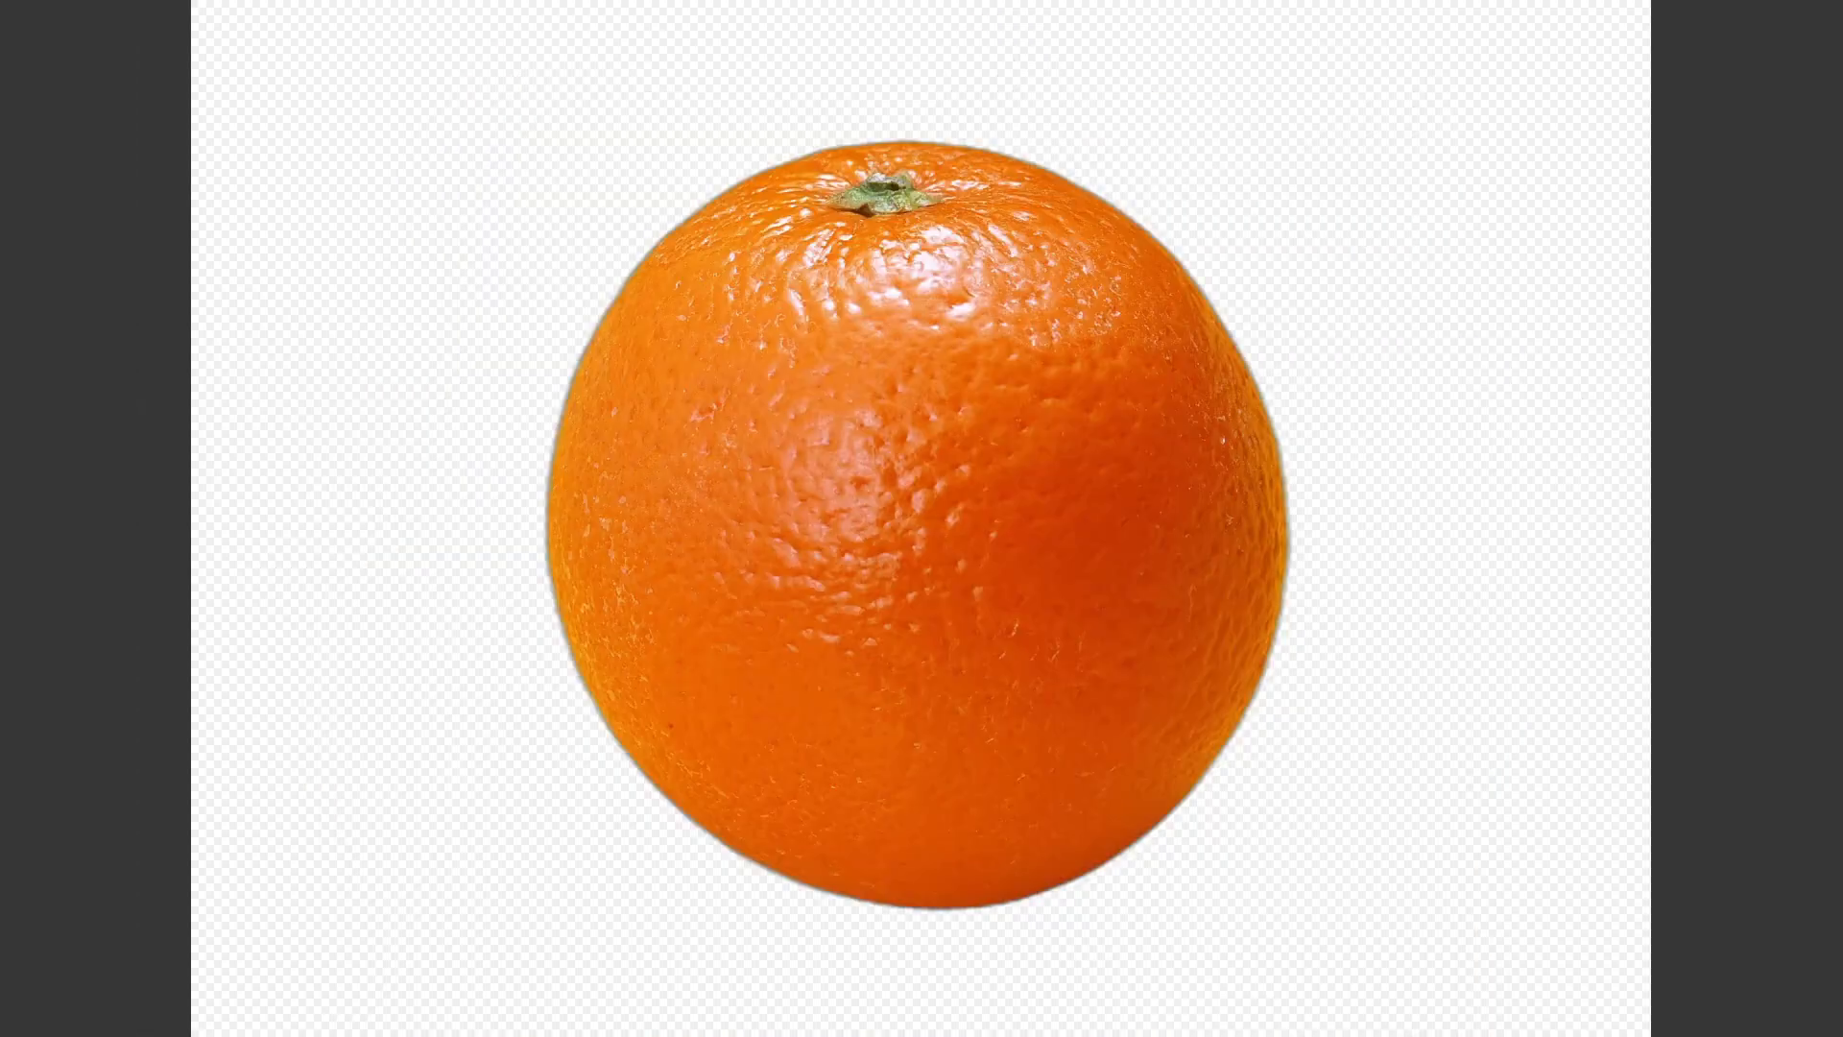
key(Escape)
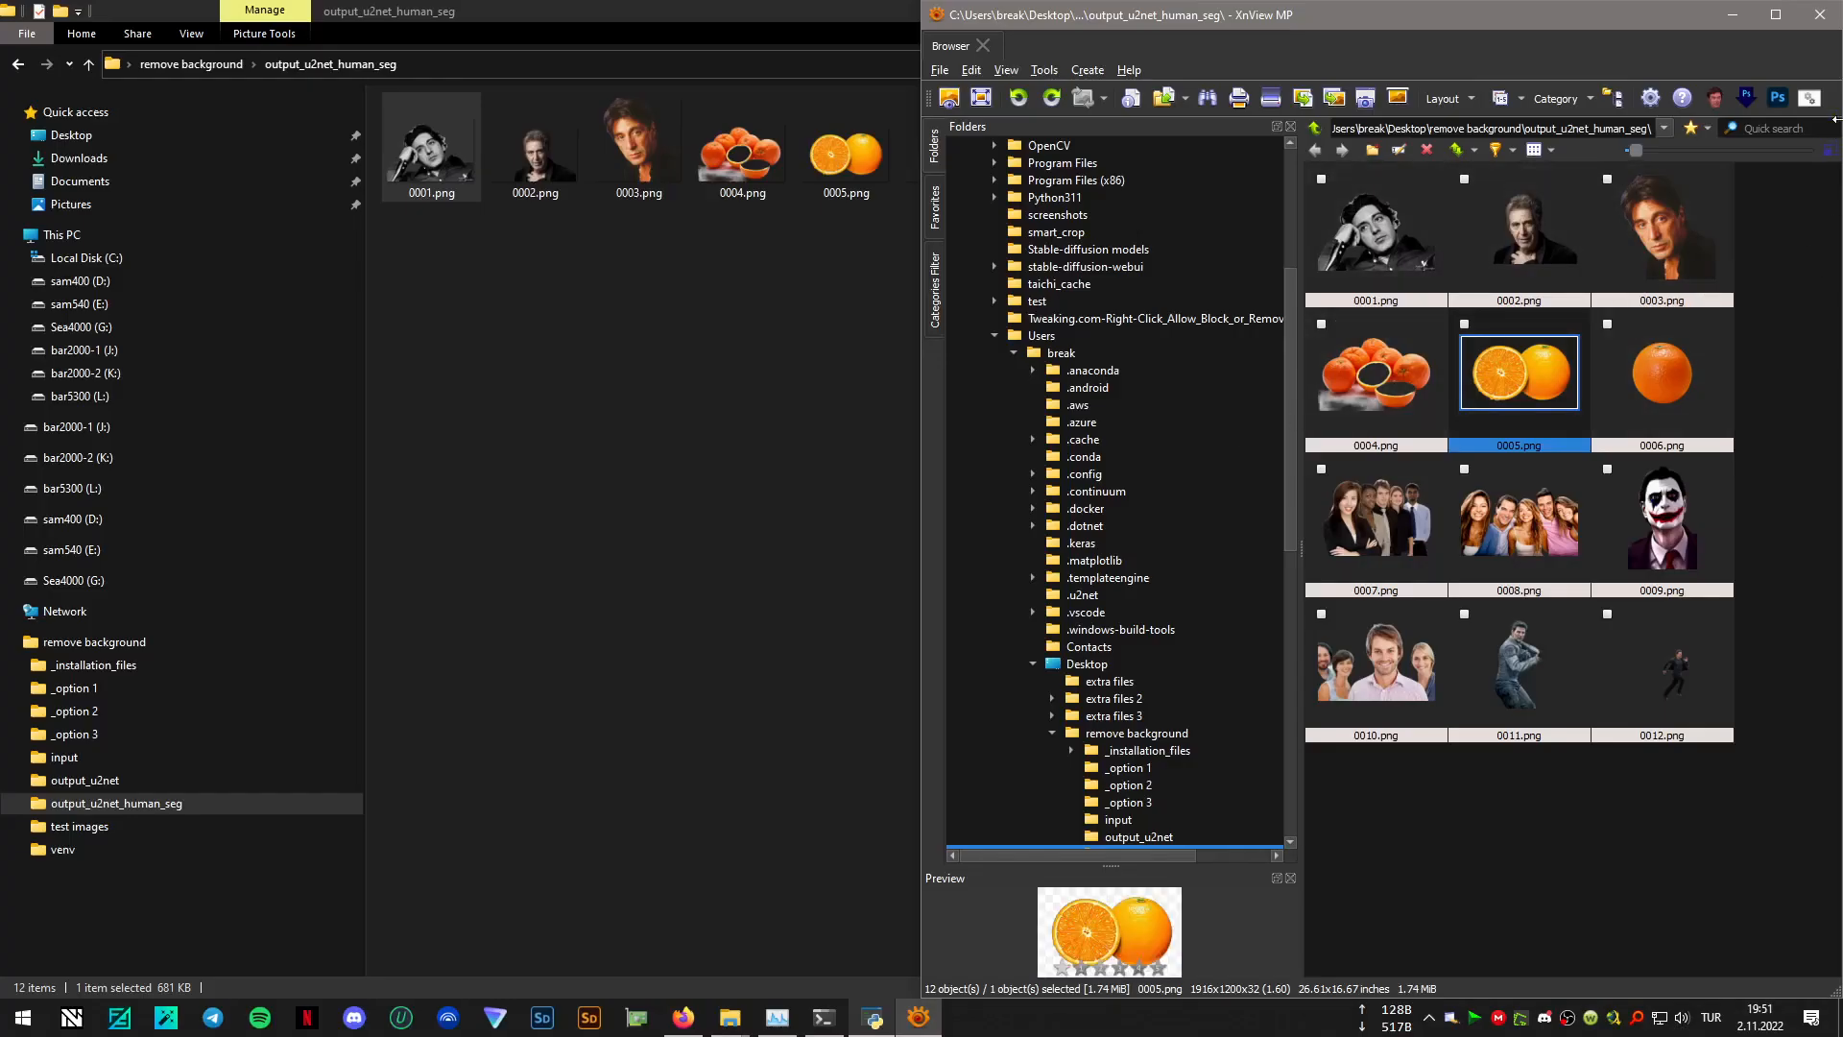
click(1819, 14)
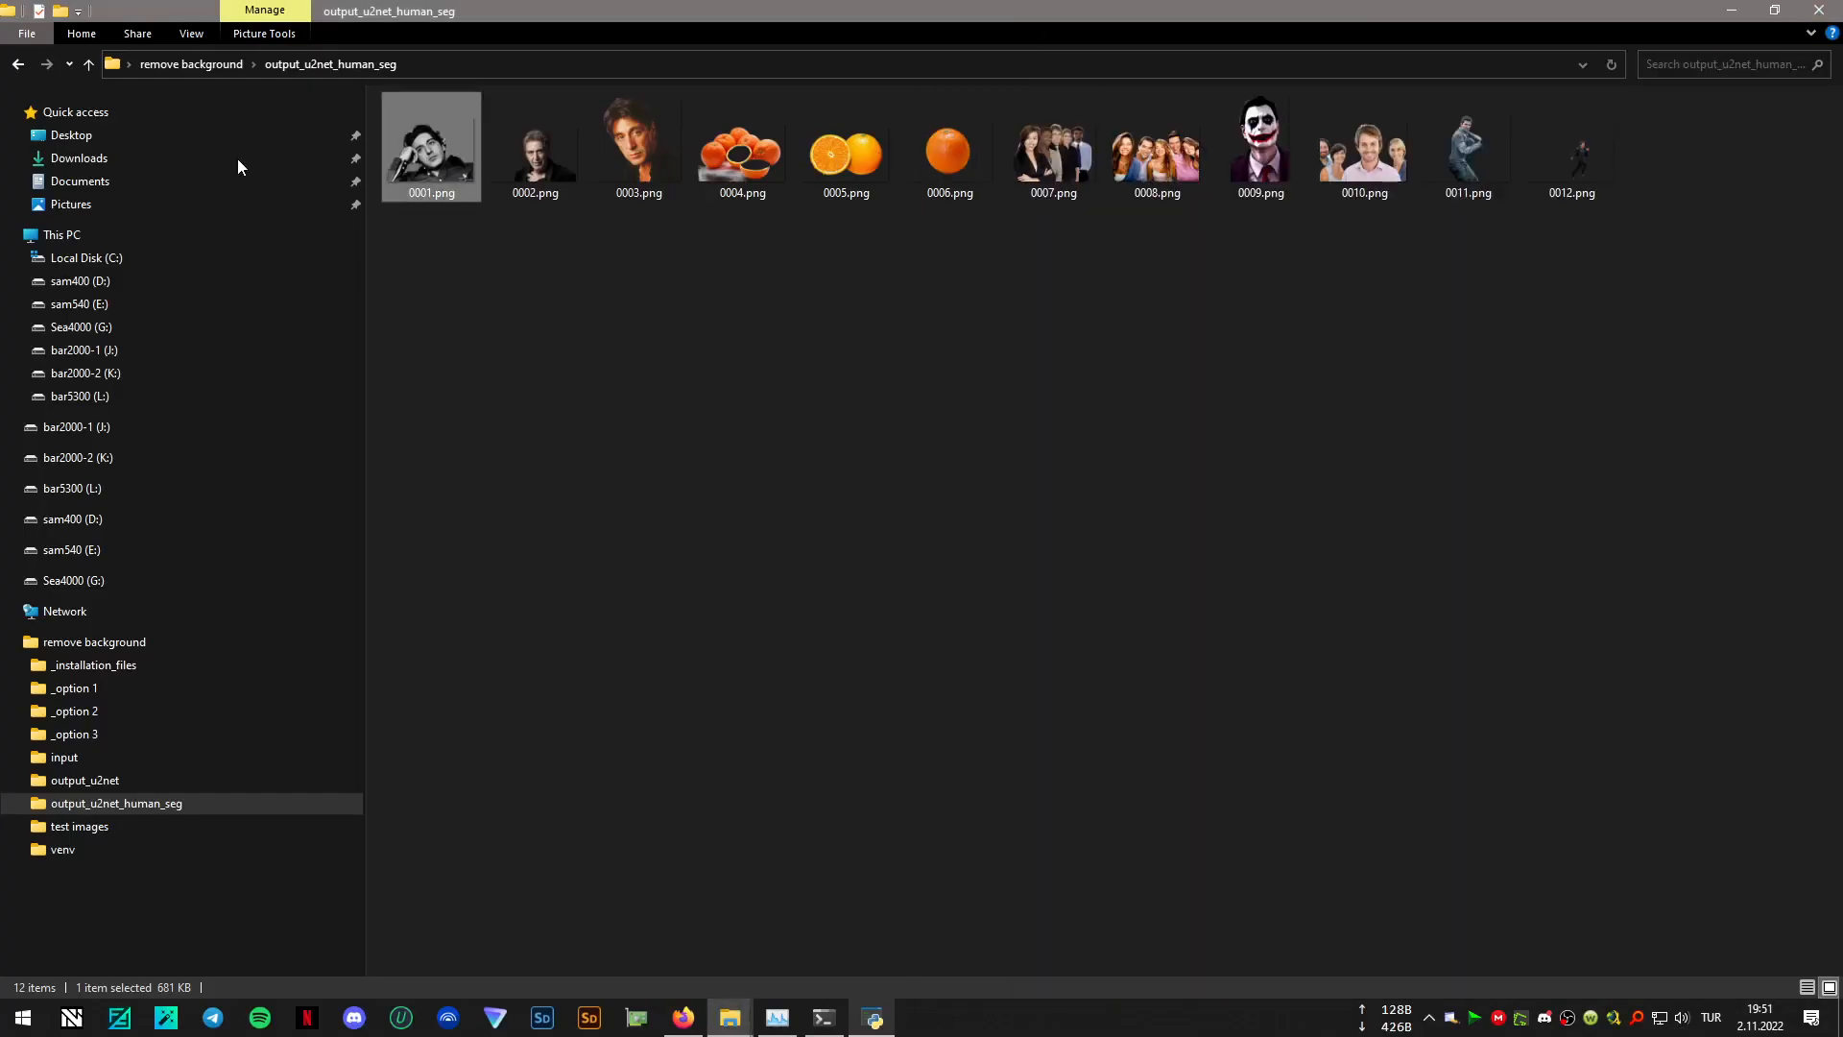
- Enable alpha matting and mask post-processing in Rembg AI, and process the test images folder with the human segmentation model again
click(17, 64)
click(874, 1018)
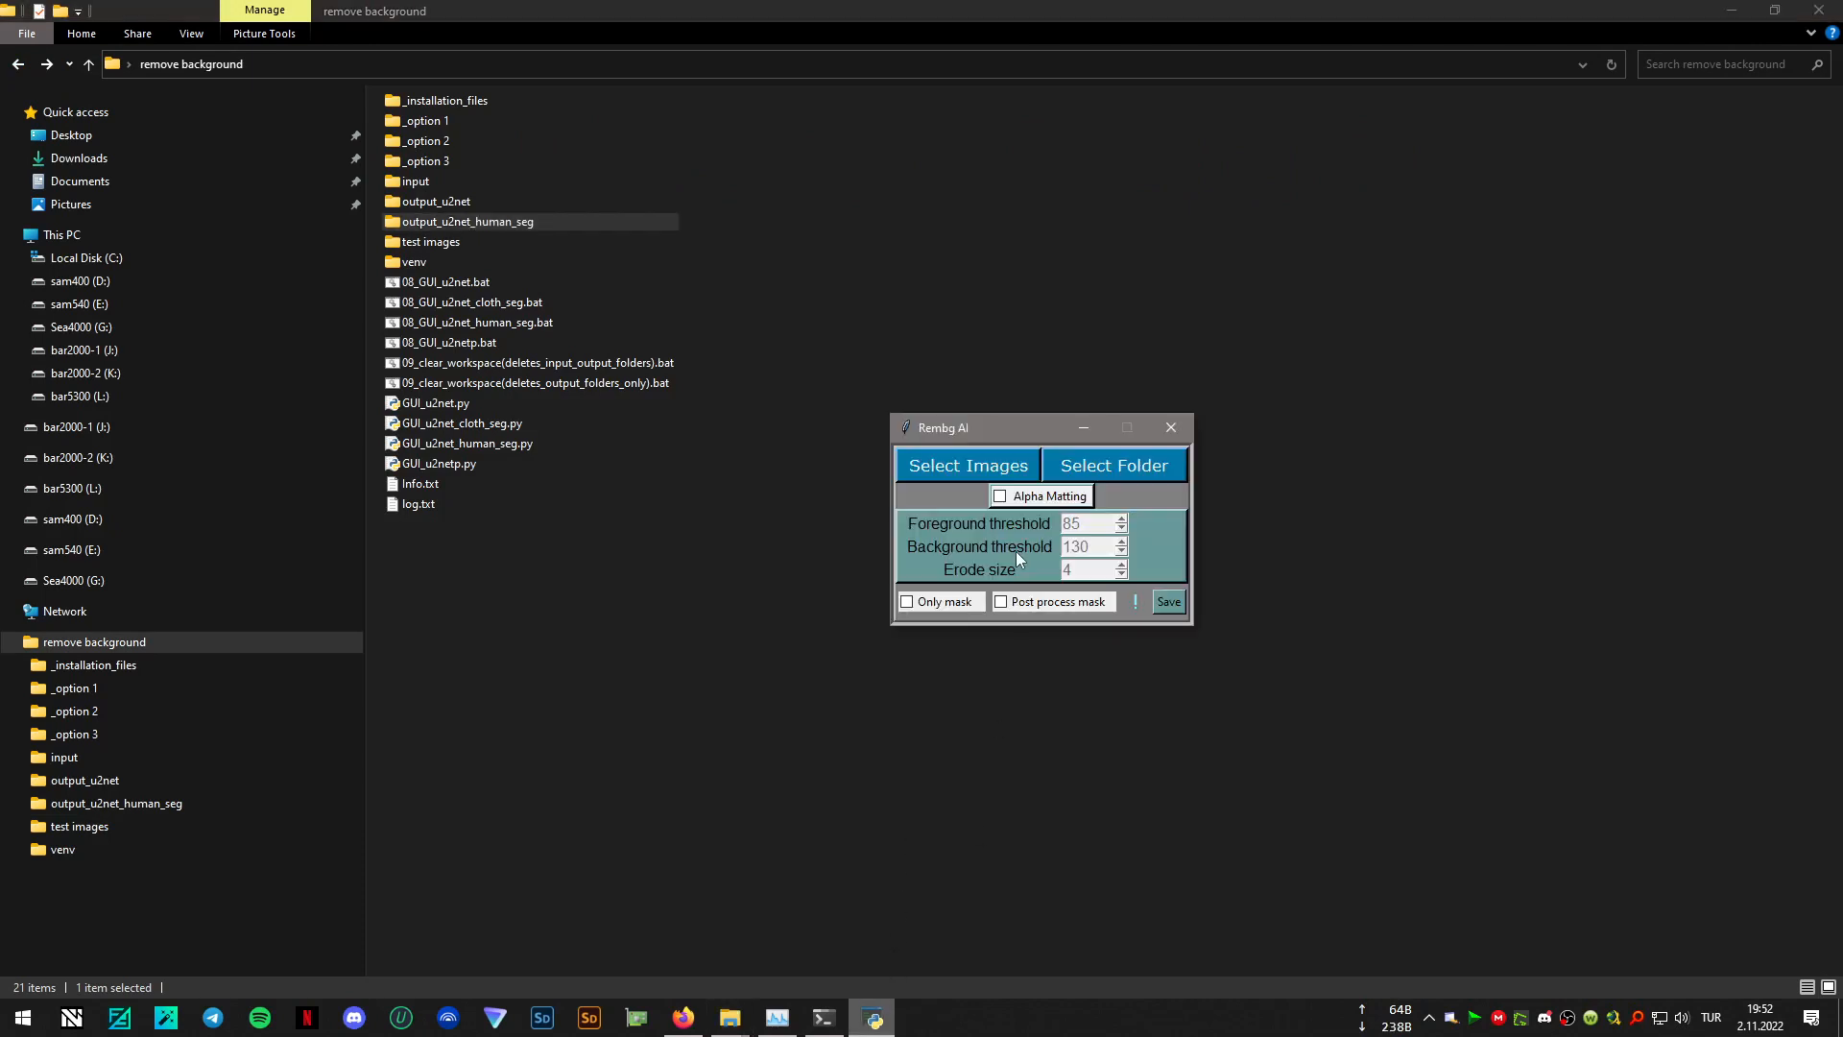
click(1024, 494)
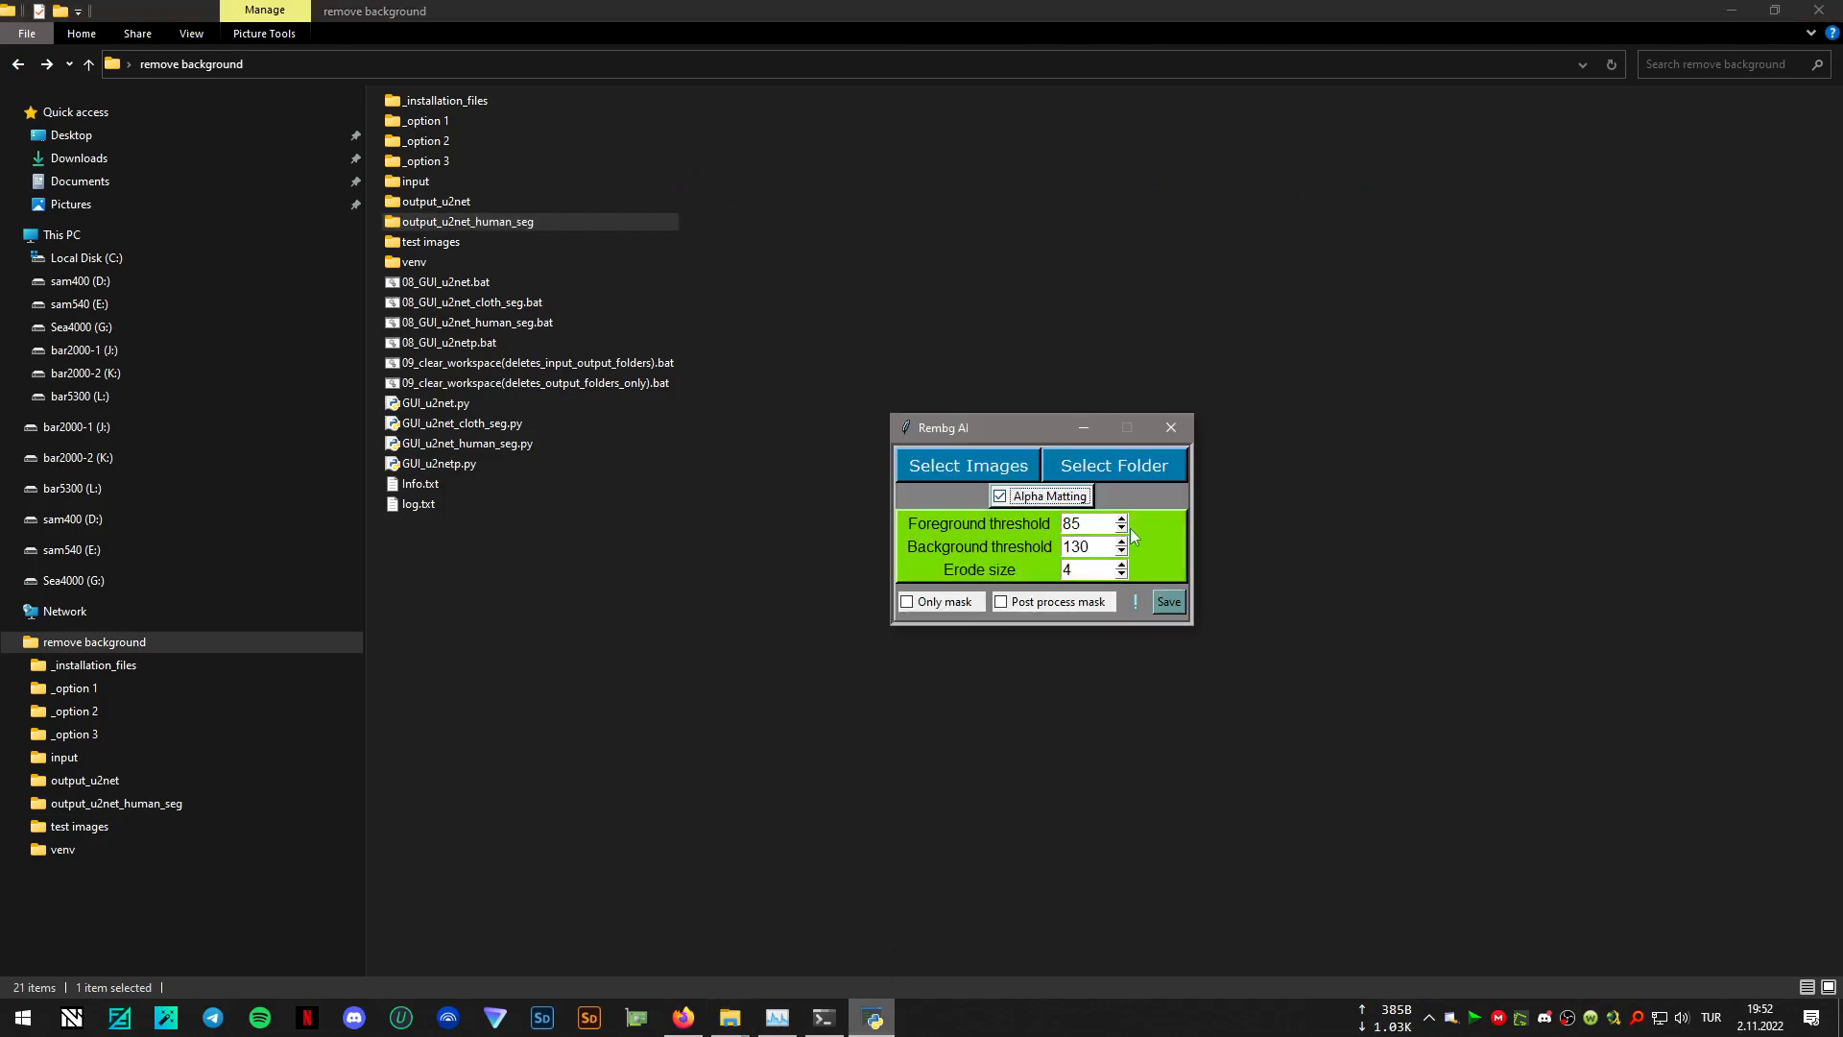
click(1037, 605)
click(1133, 468)
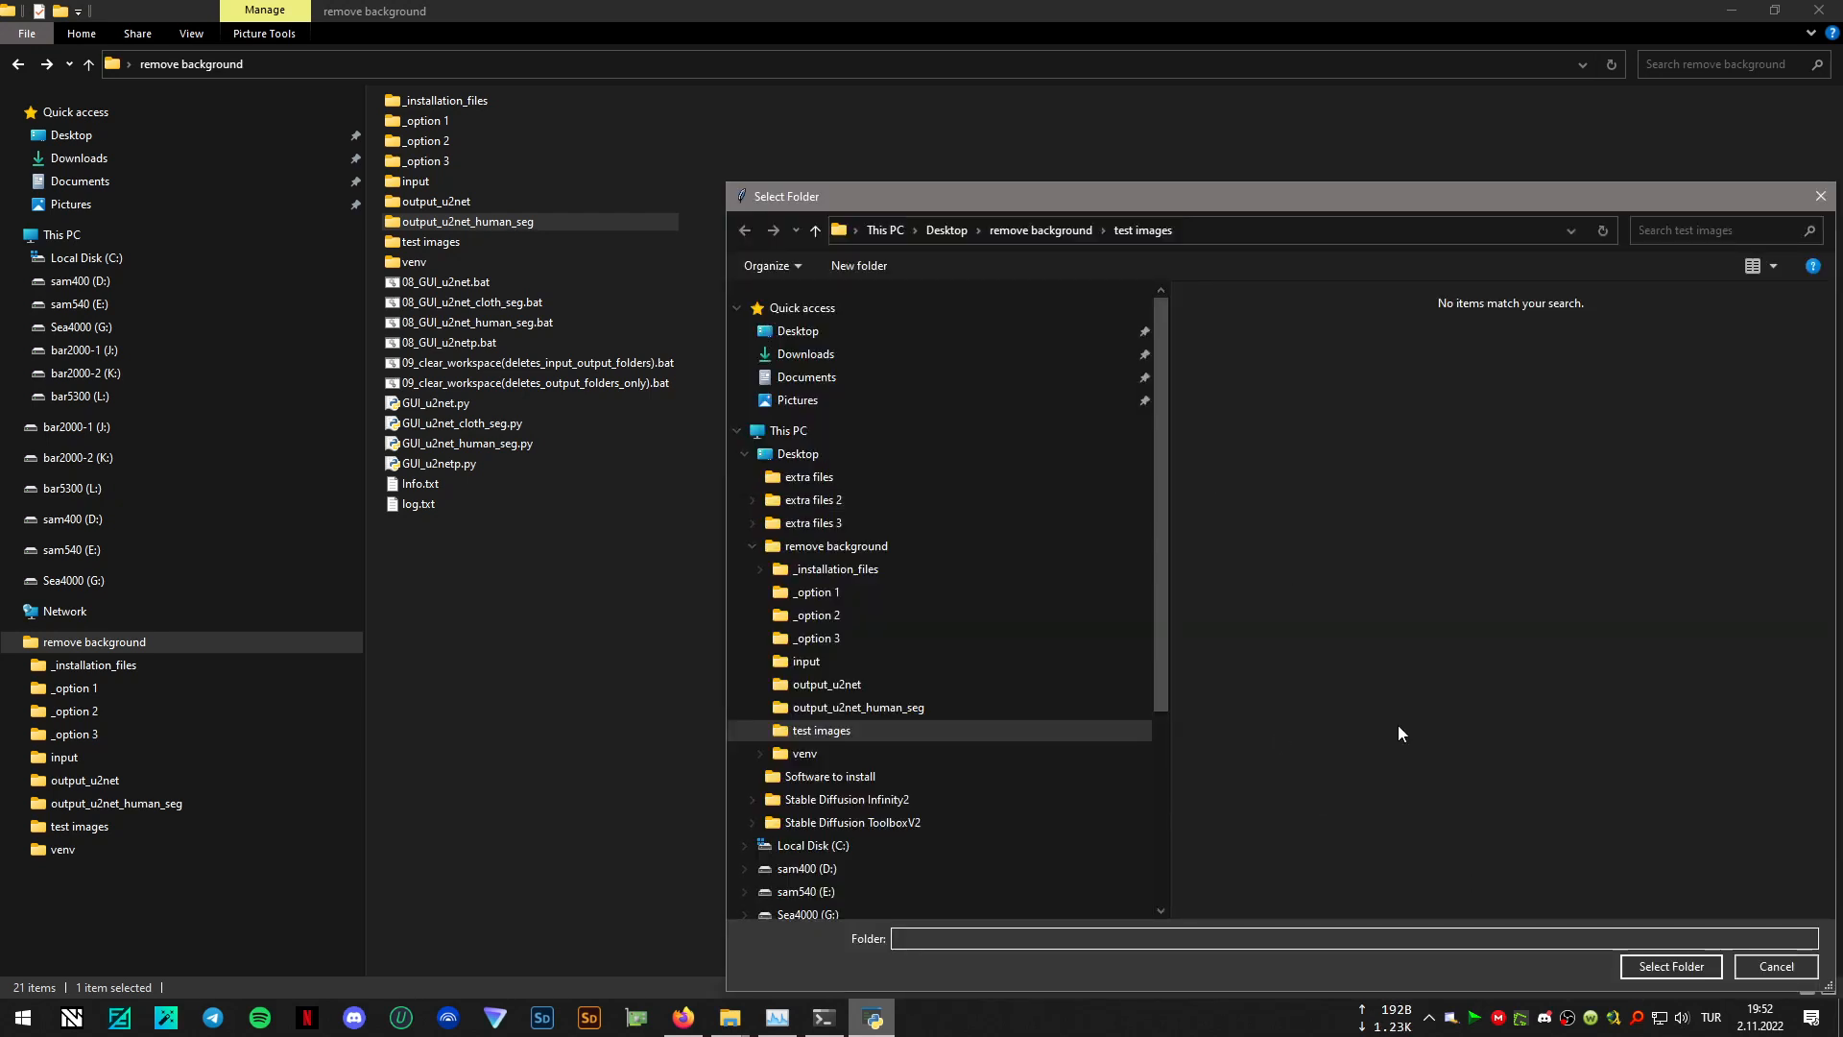
click(1682, 965)
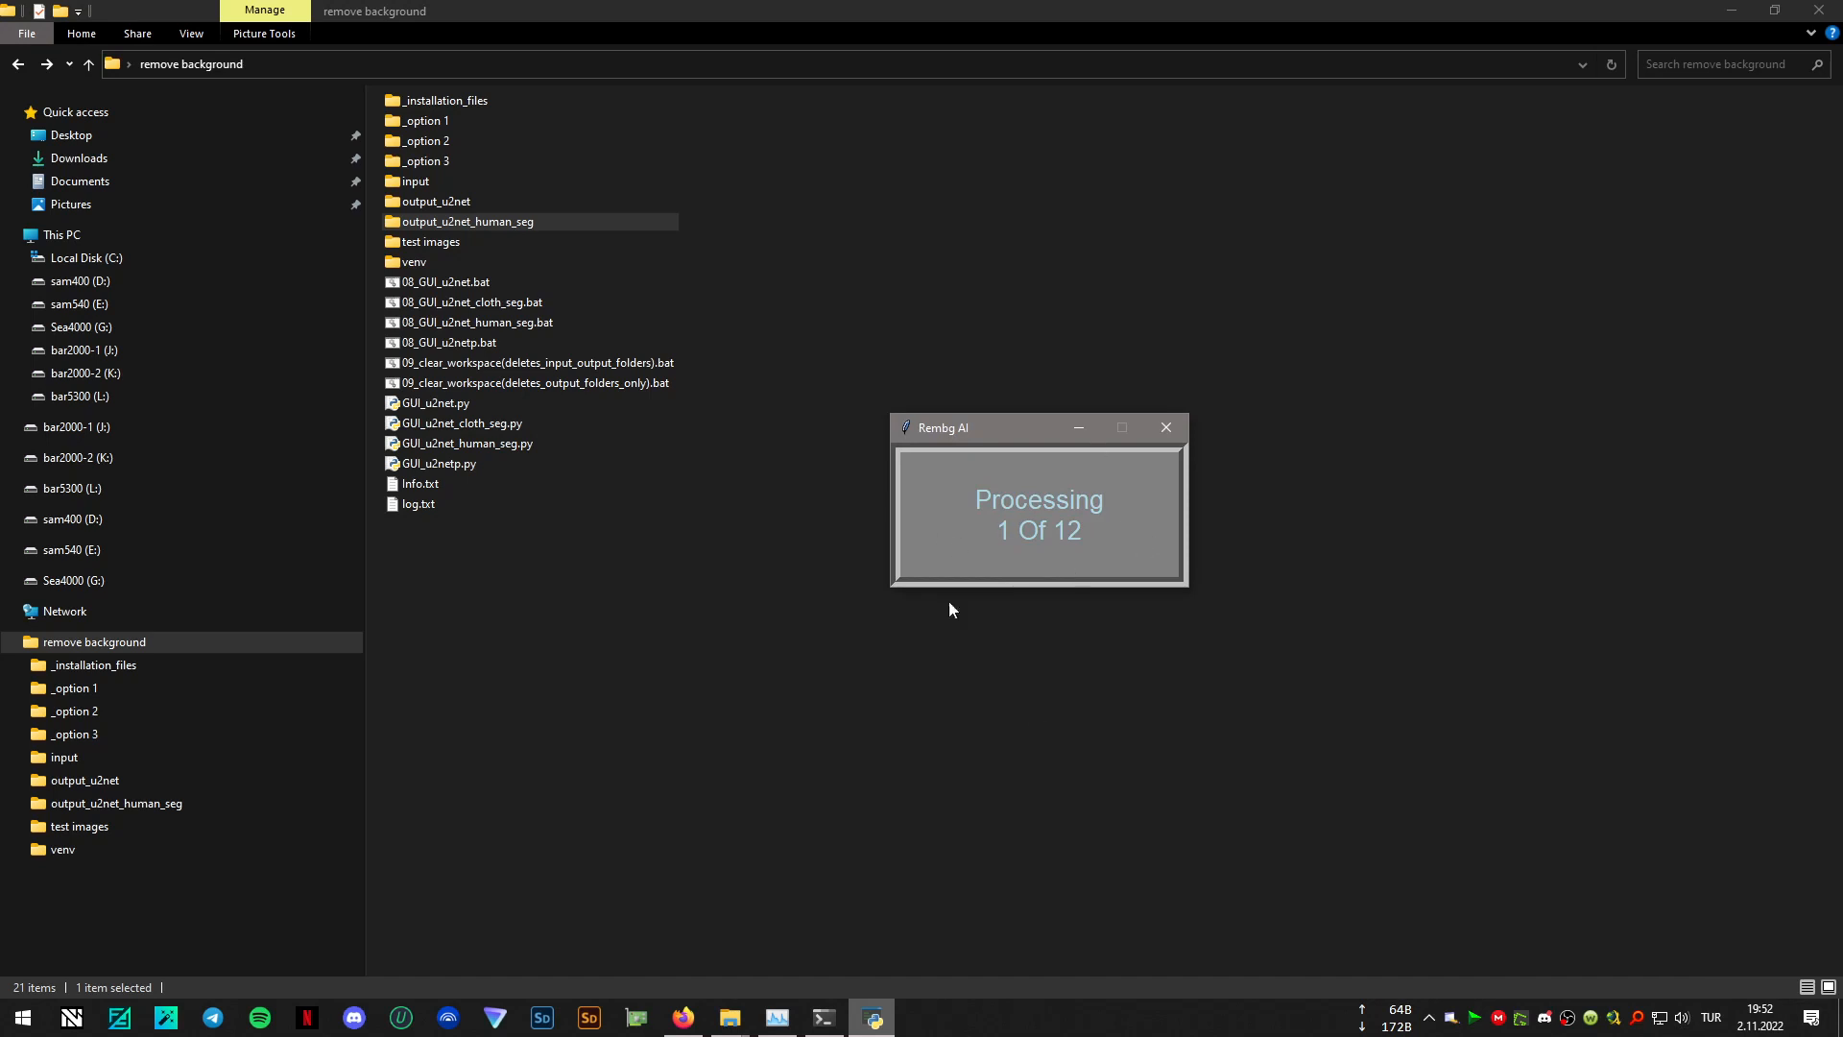
- Examine 0007.png from output_u2net_human_seg at full size, close the image viewer, and return to the remove background folder
double_click(560, 221)
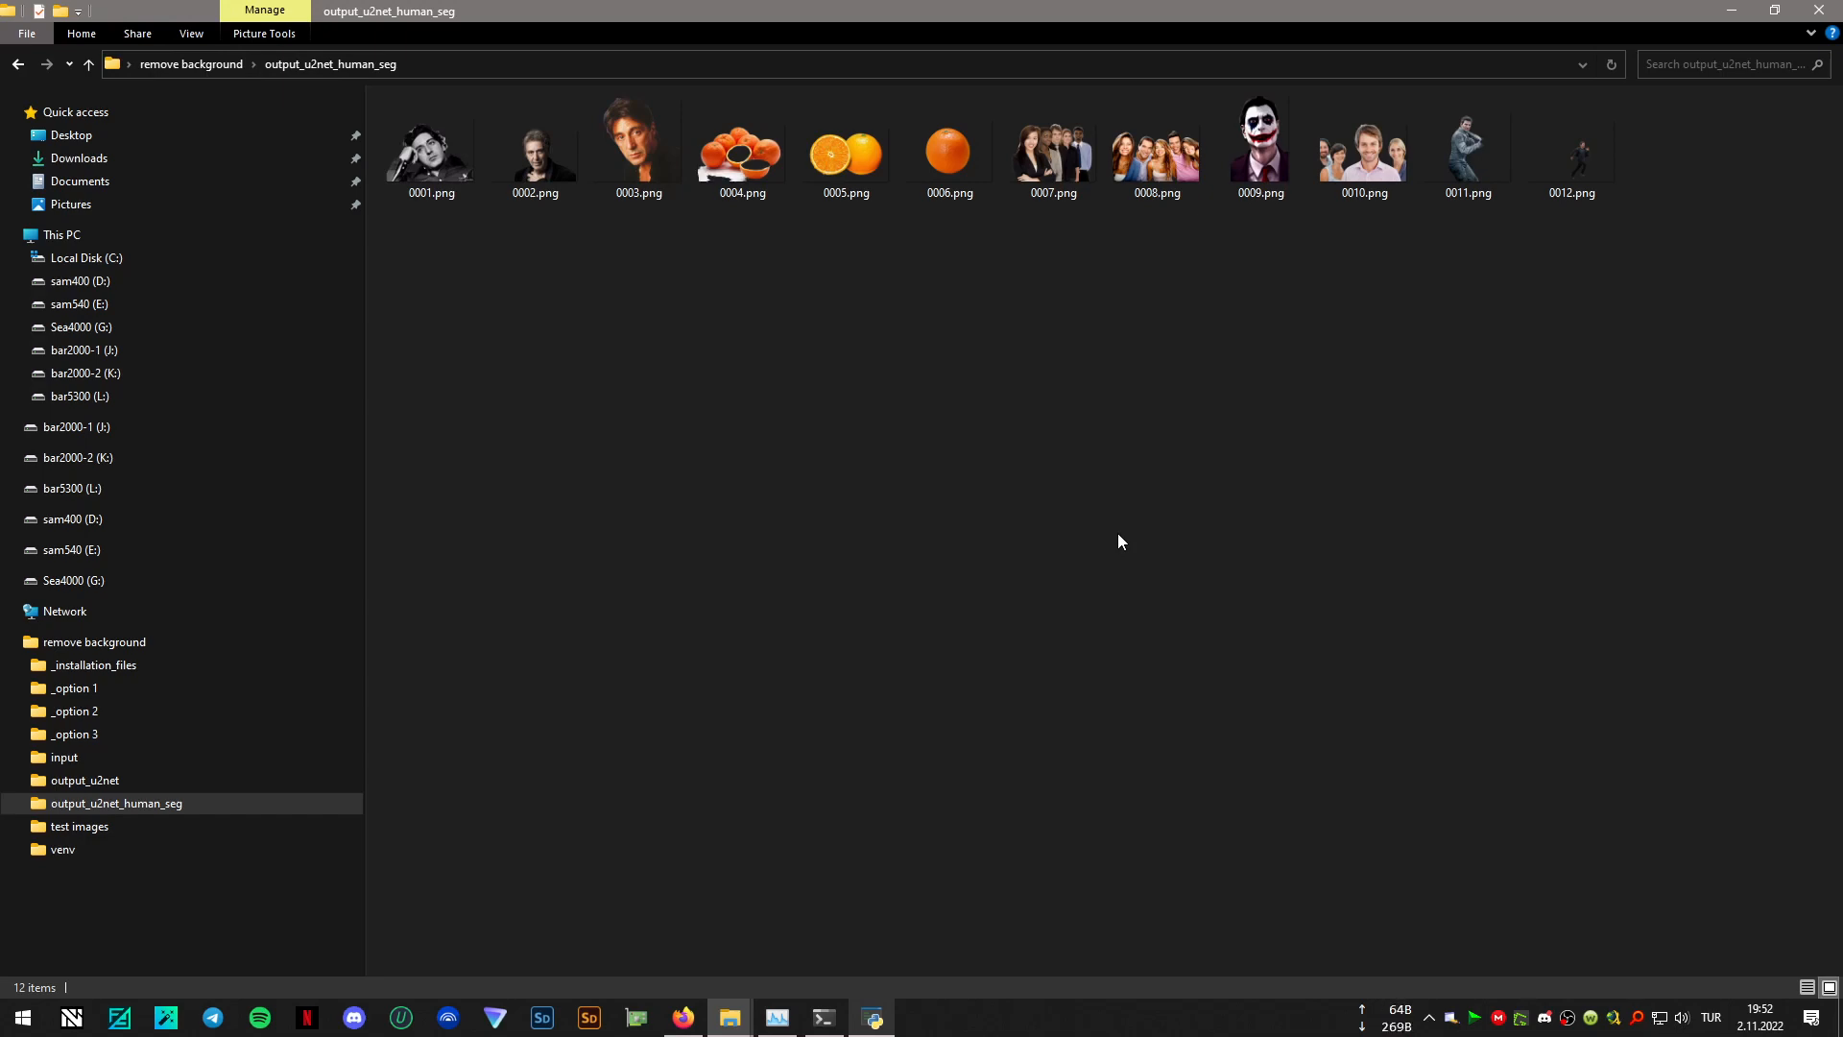
click(1046, 158)
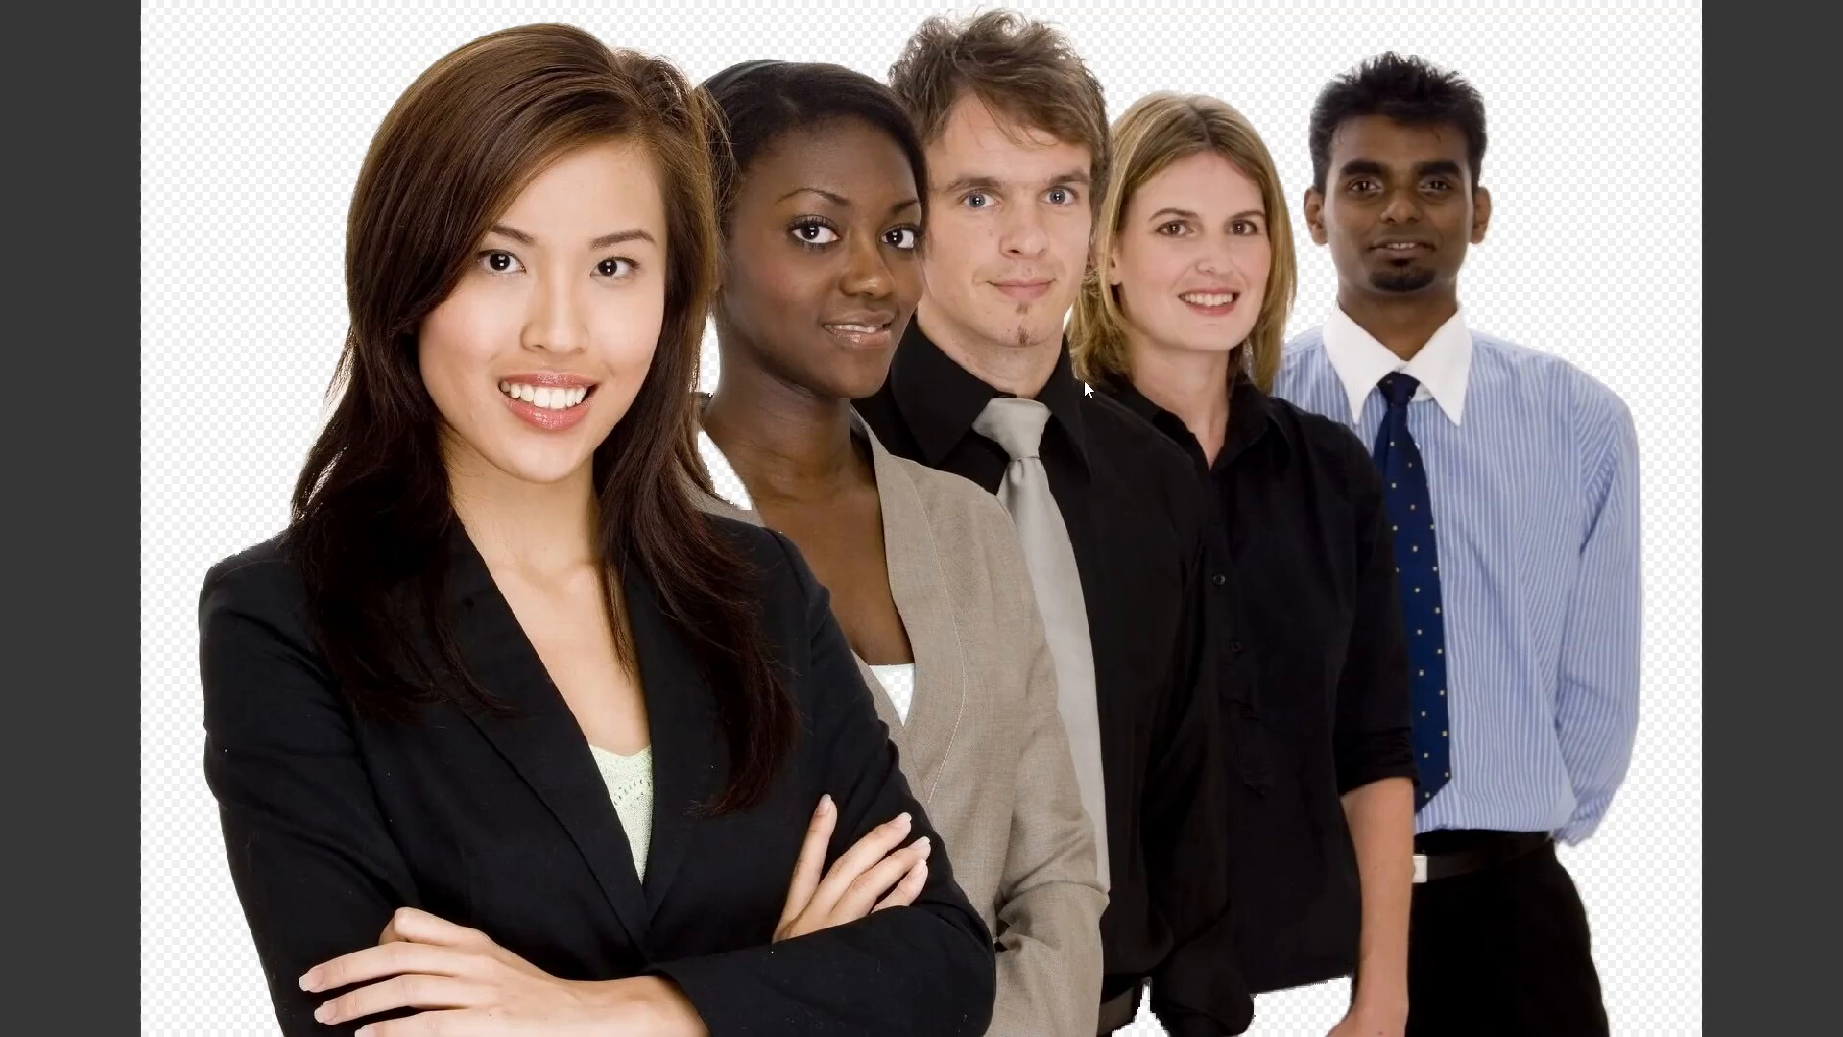
key(Escape)
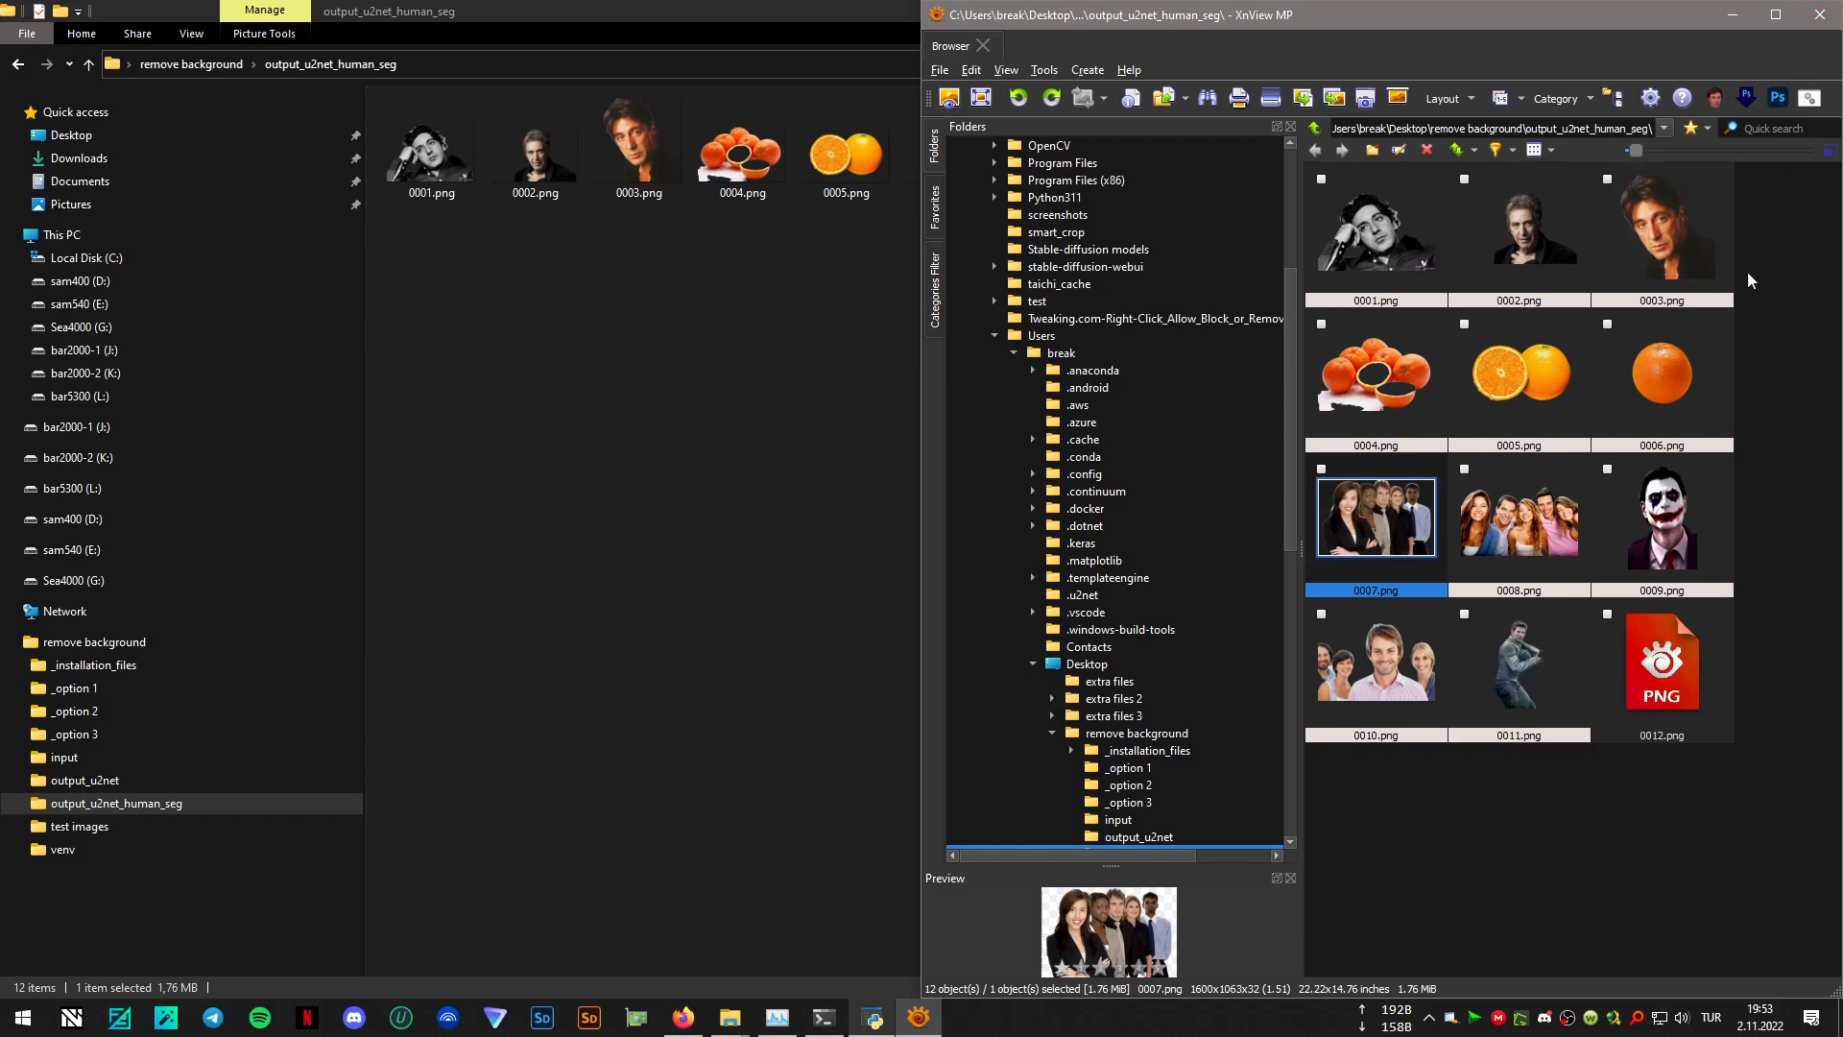
click(1819, 14)
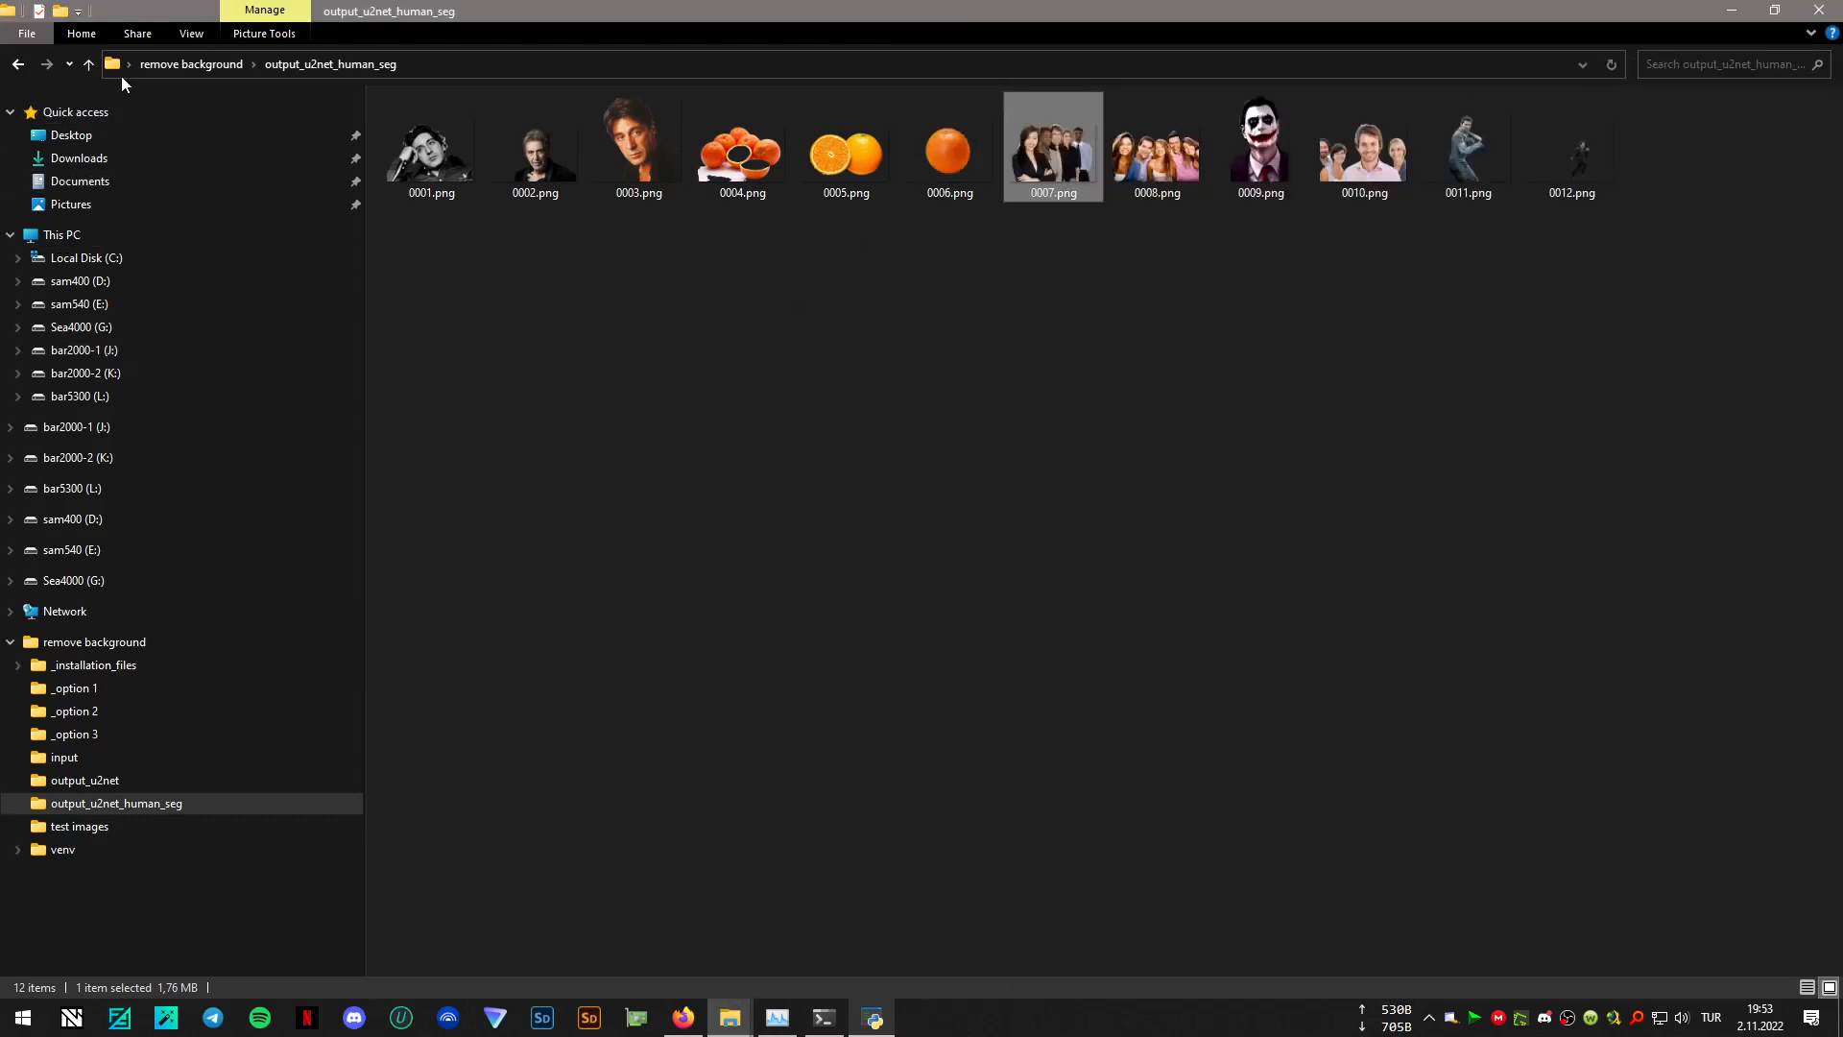
click(175, 64)
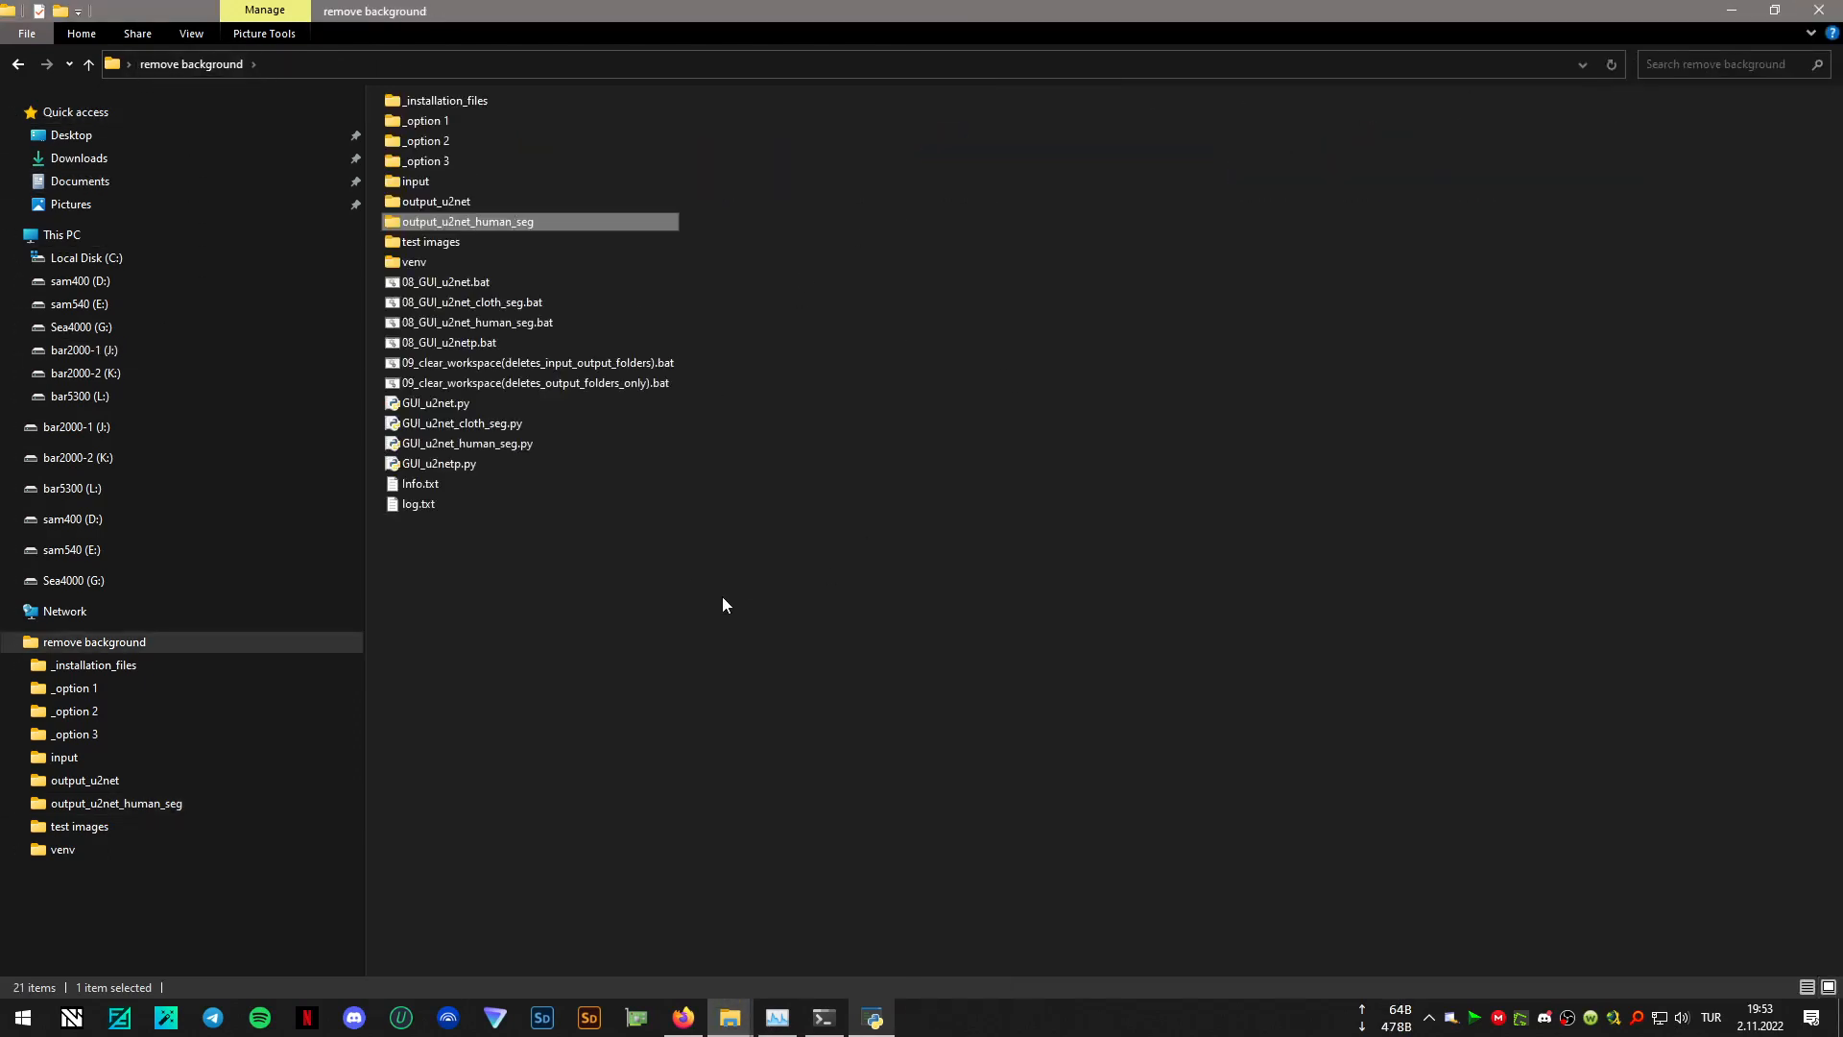
- Check the Rembg AI window, review the cut-outs in output_u2net_human_seg, and return to the remove background folder
click(879, 1010)
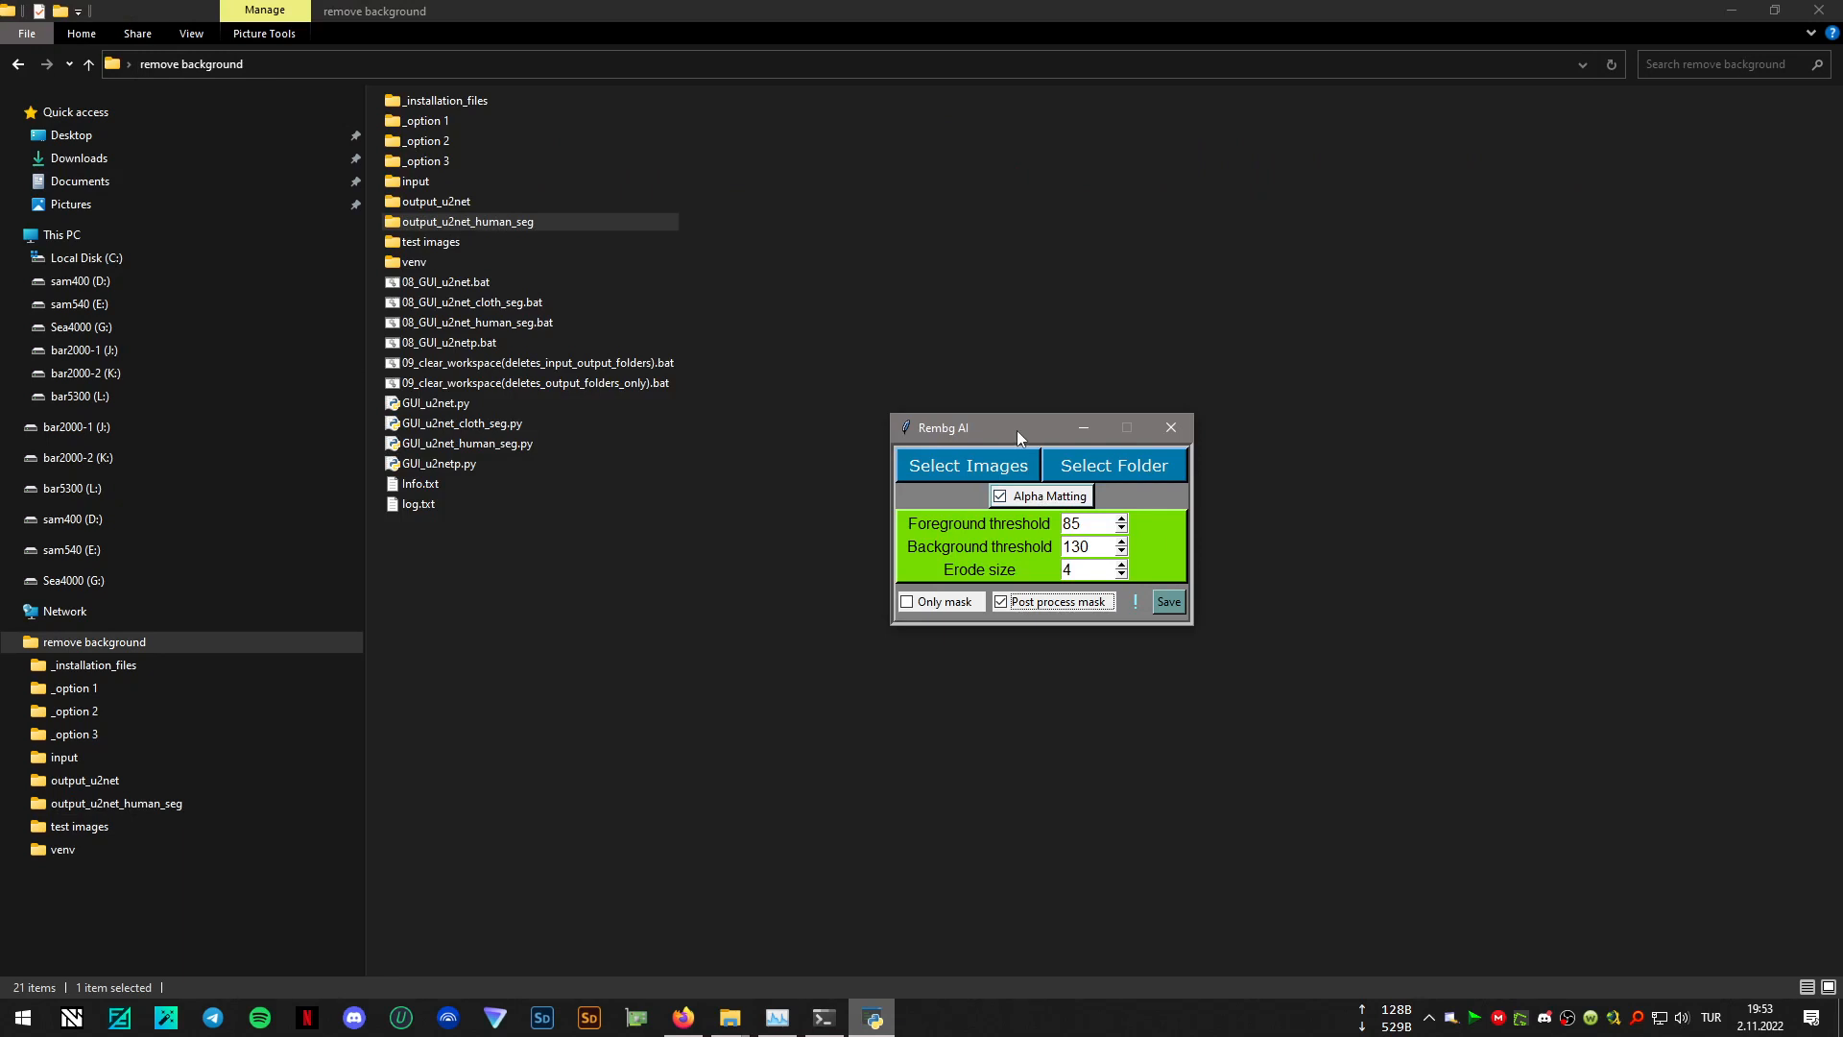
drag(1019, 433, 1060, 432)
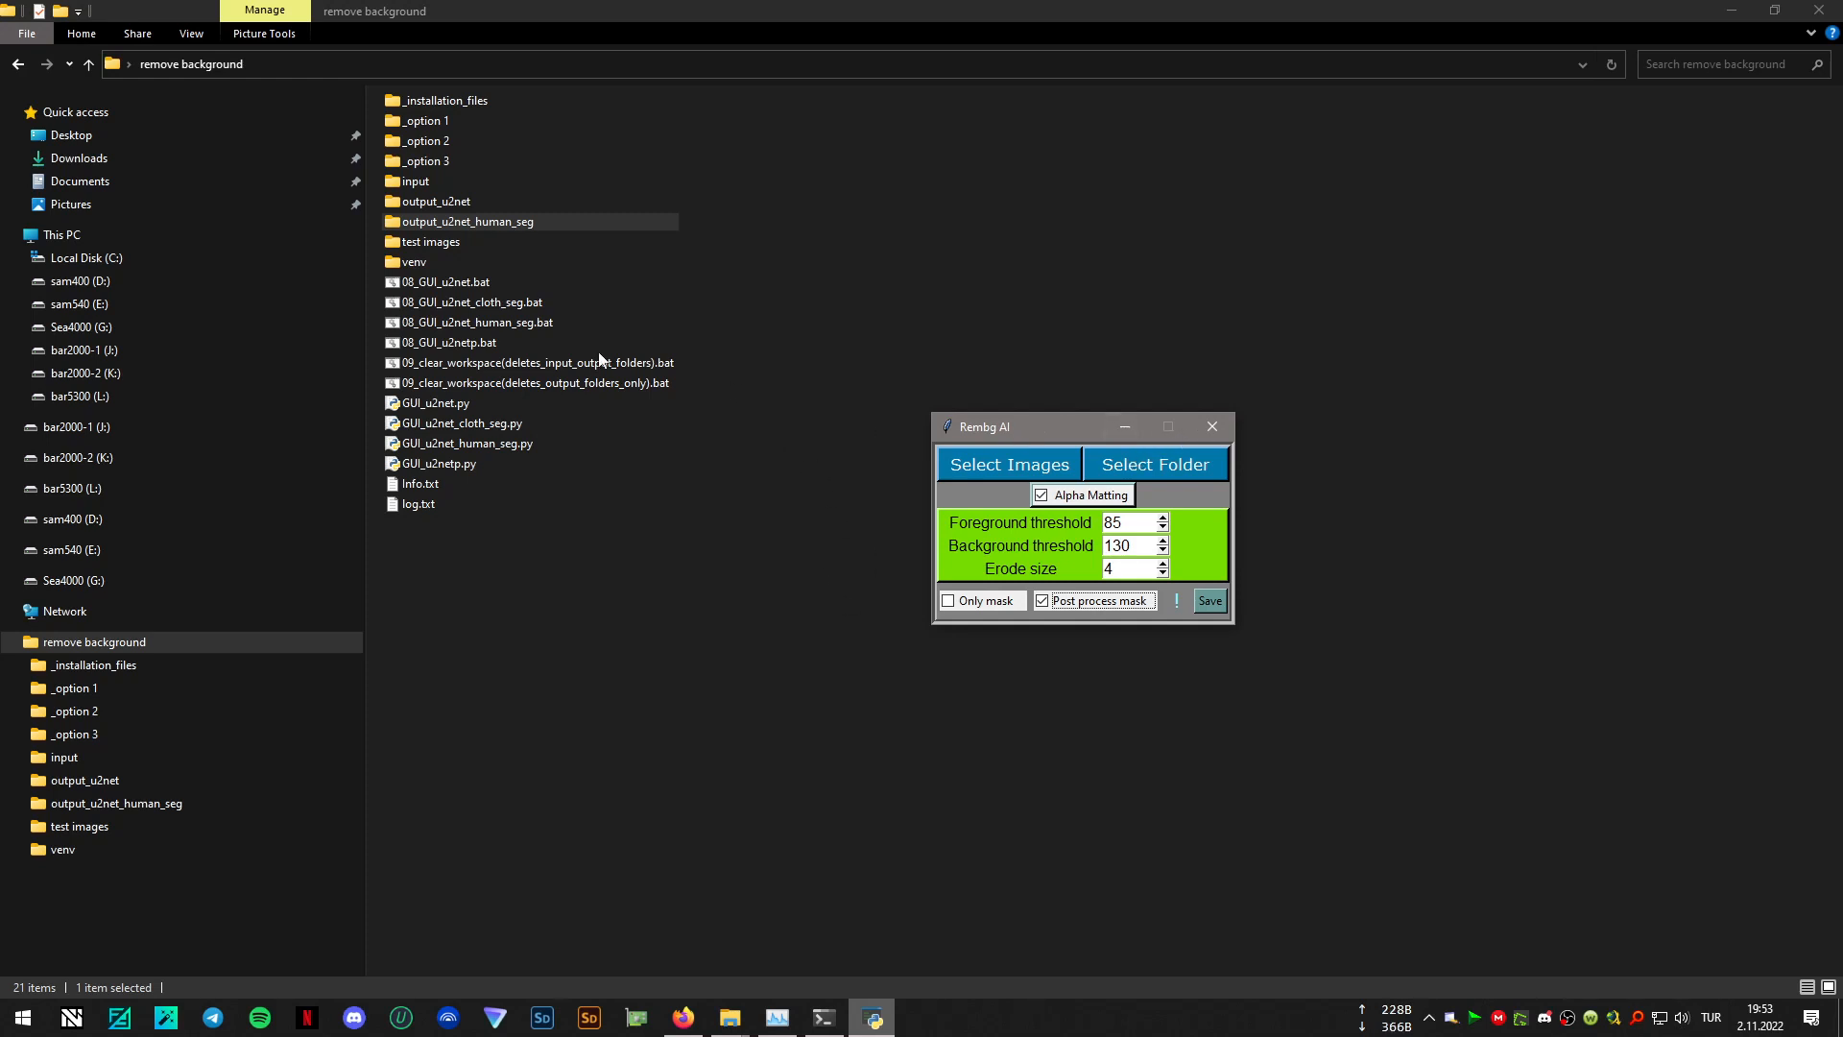
double_click(494, 222)
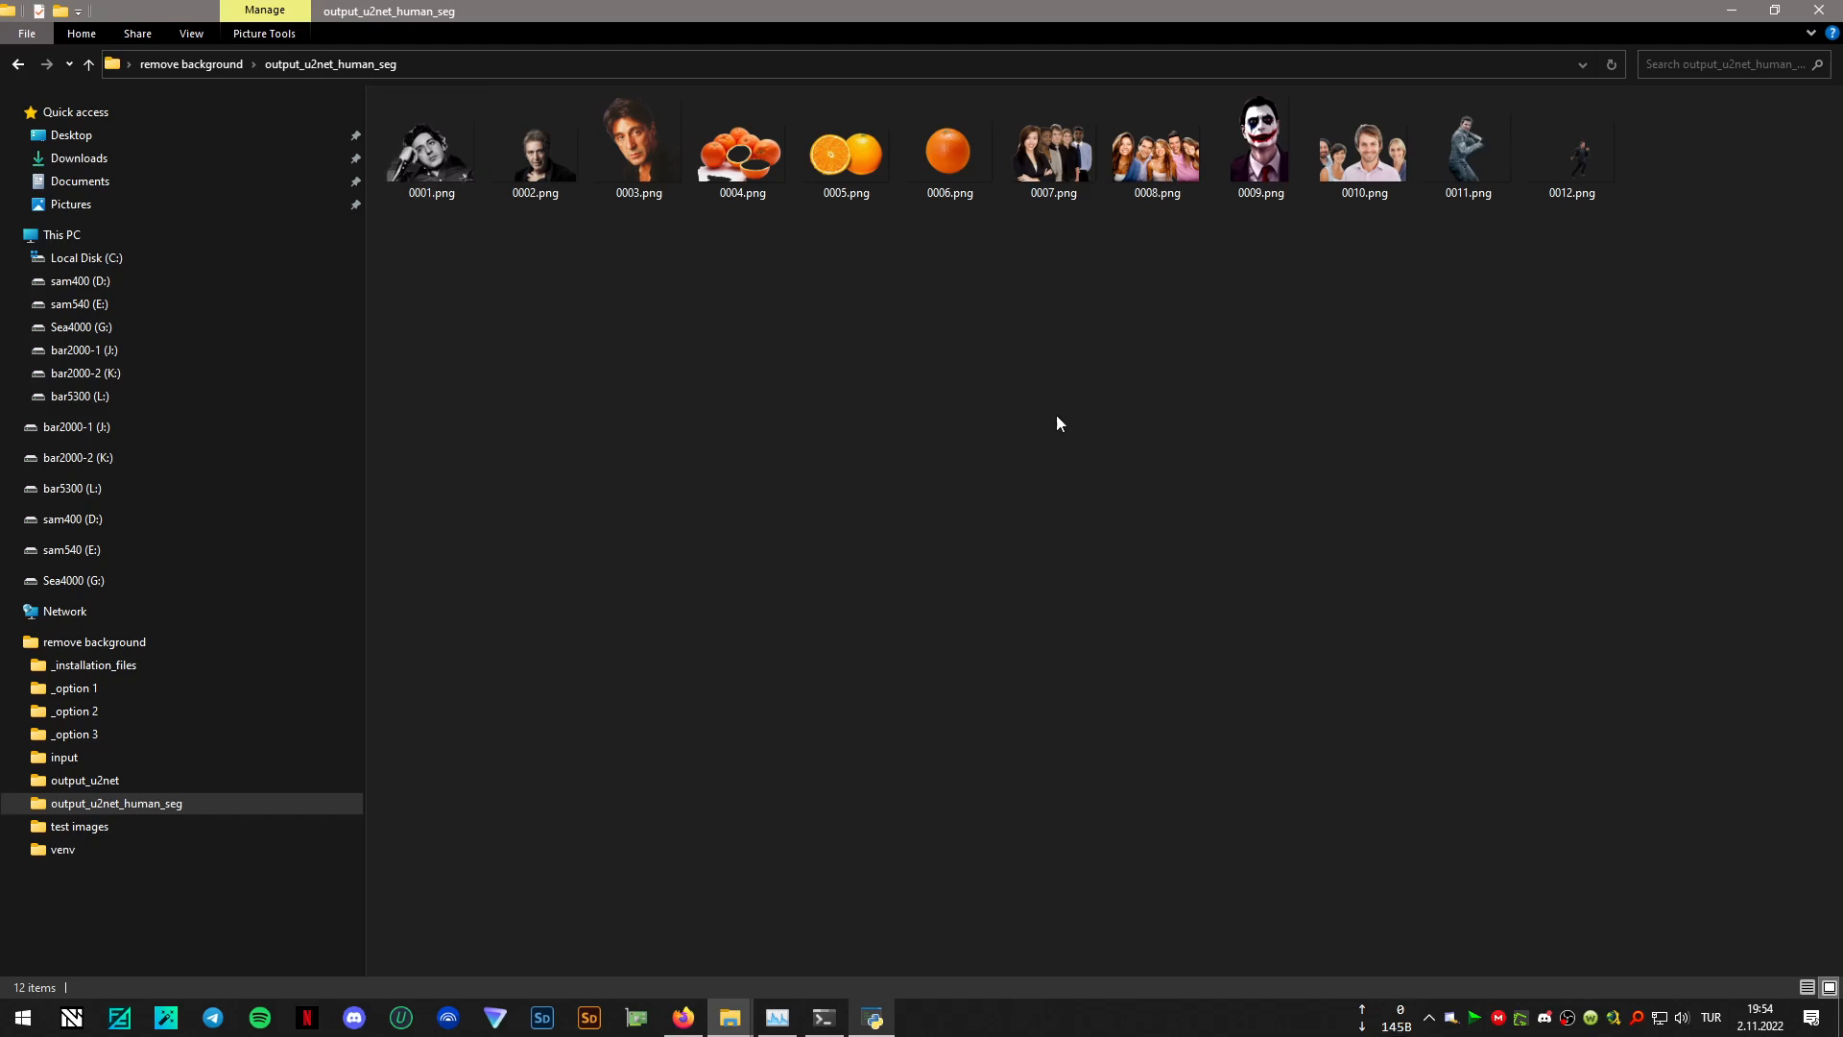
mouse_move(444, 174)
click(194, 64)
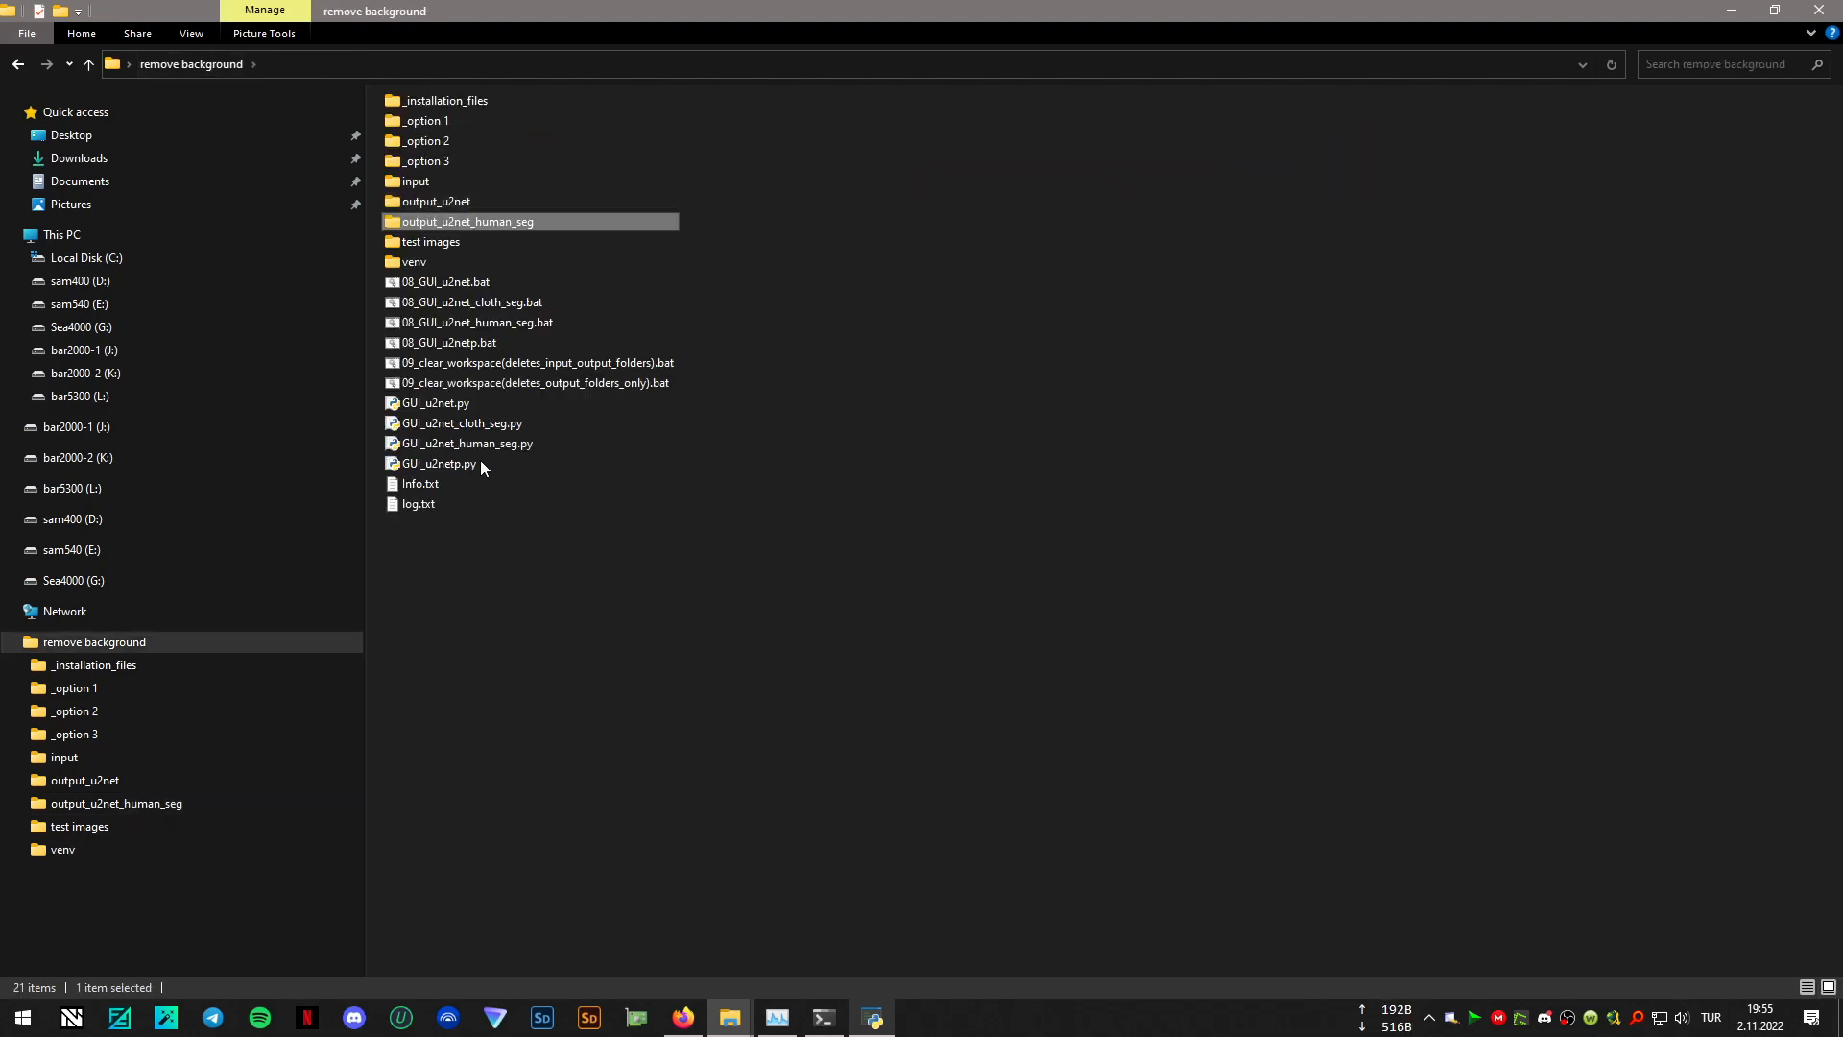
- Clear the input and output folders by running 09_clear_workspace(deletes_input_output_folders).bat and letting it continue
click(974, 389)
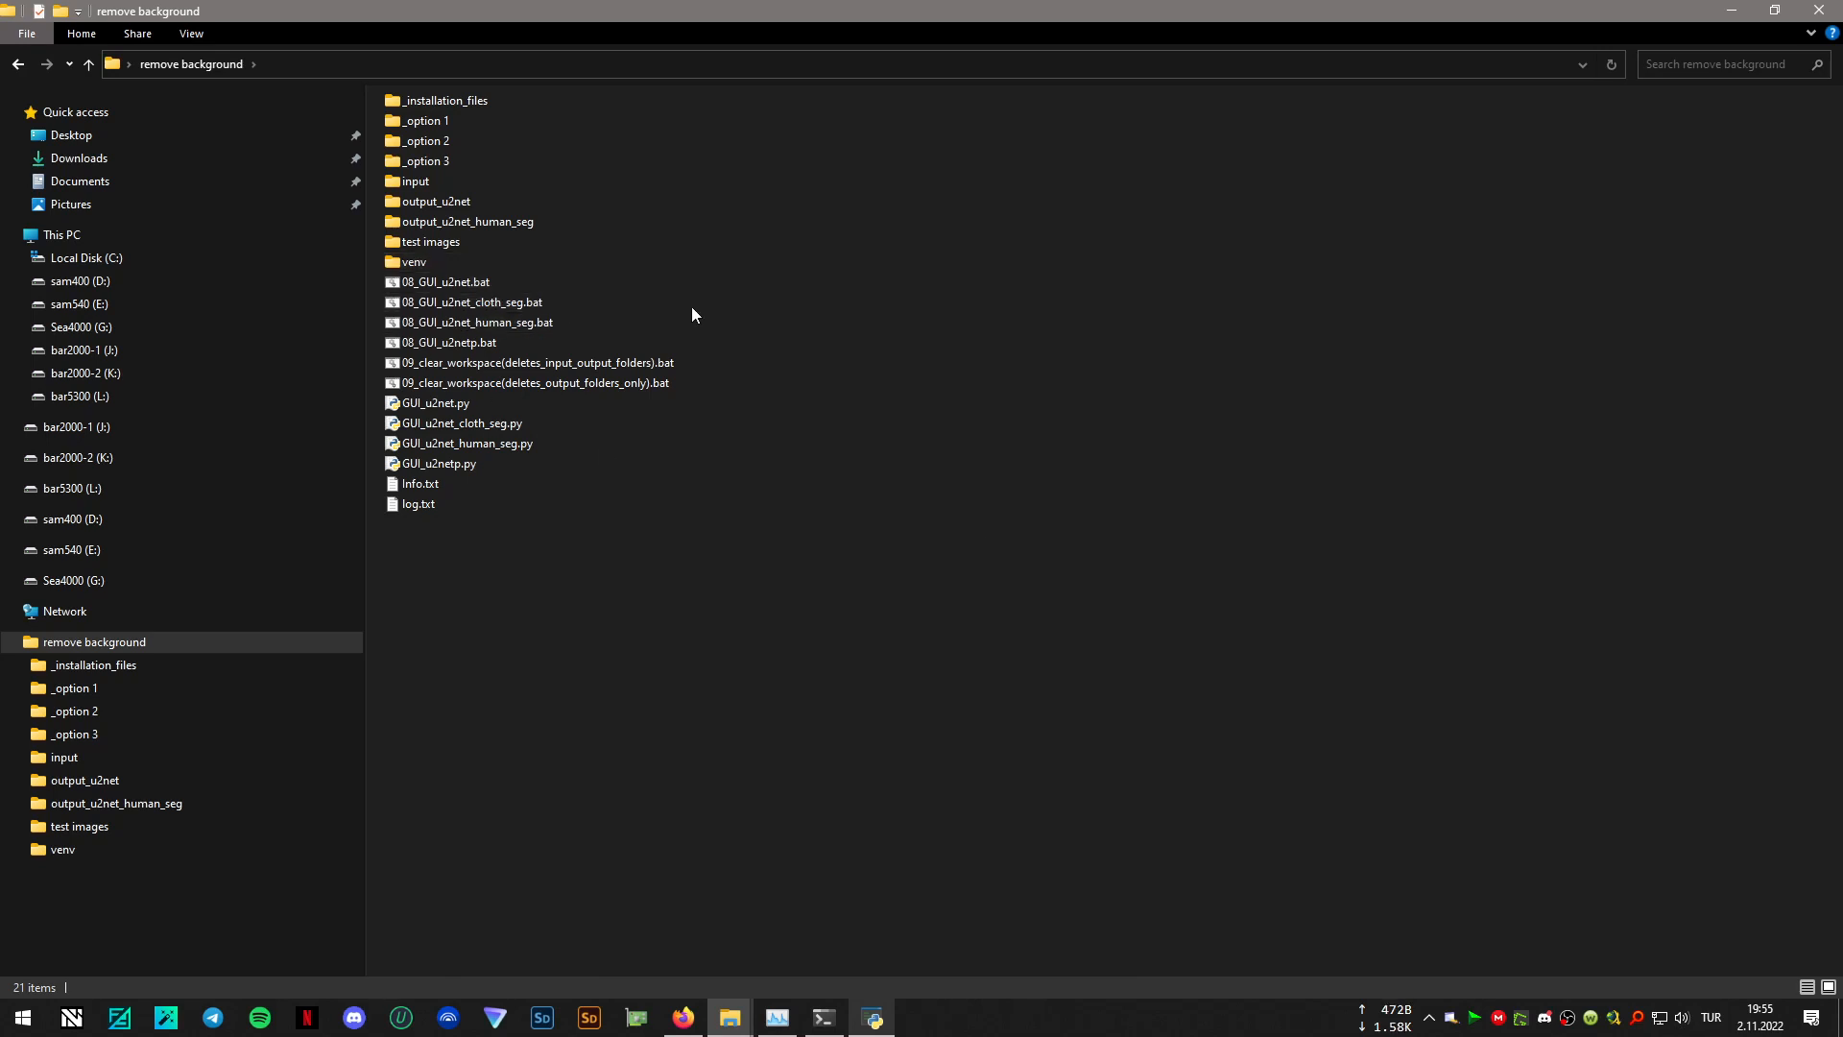
double_click(517, 366)
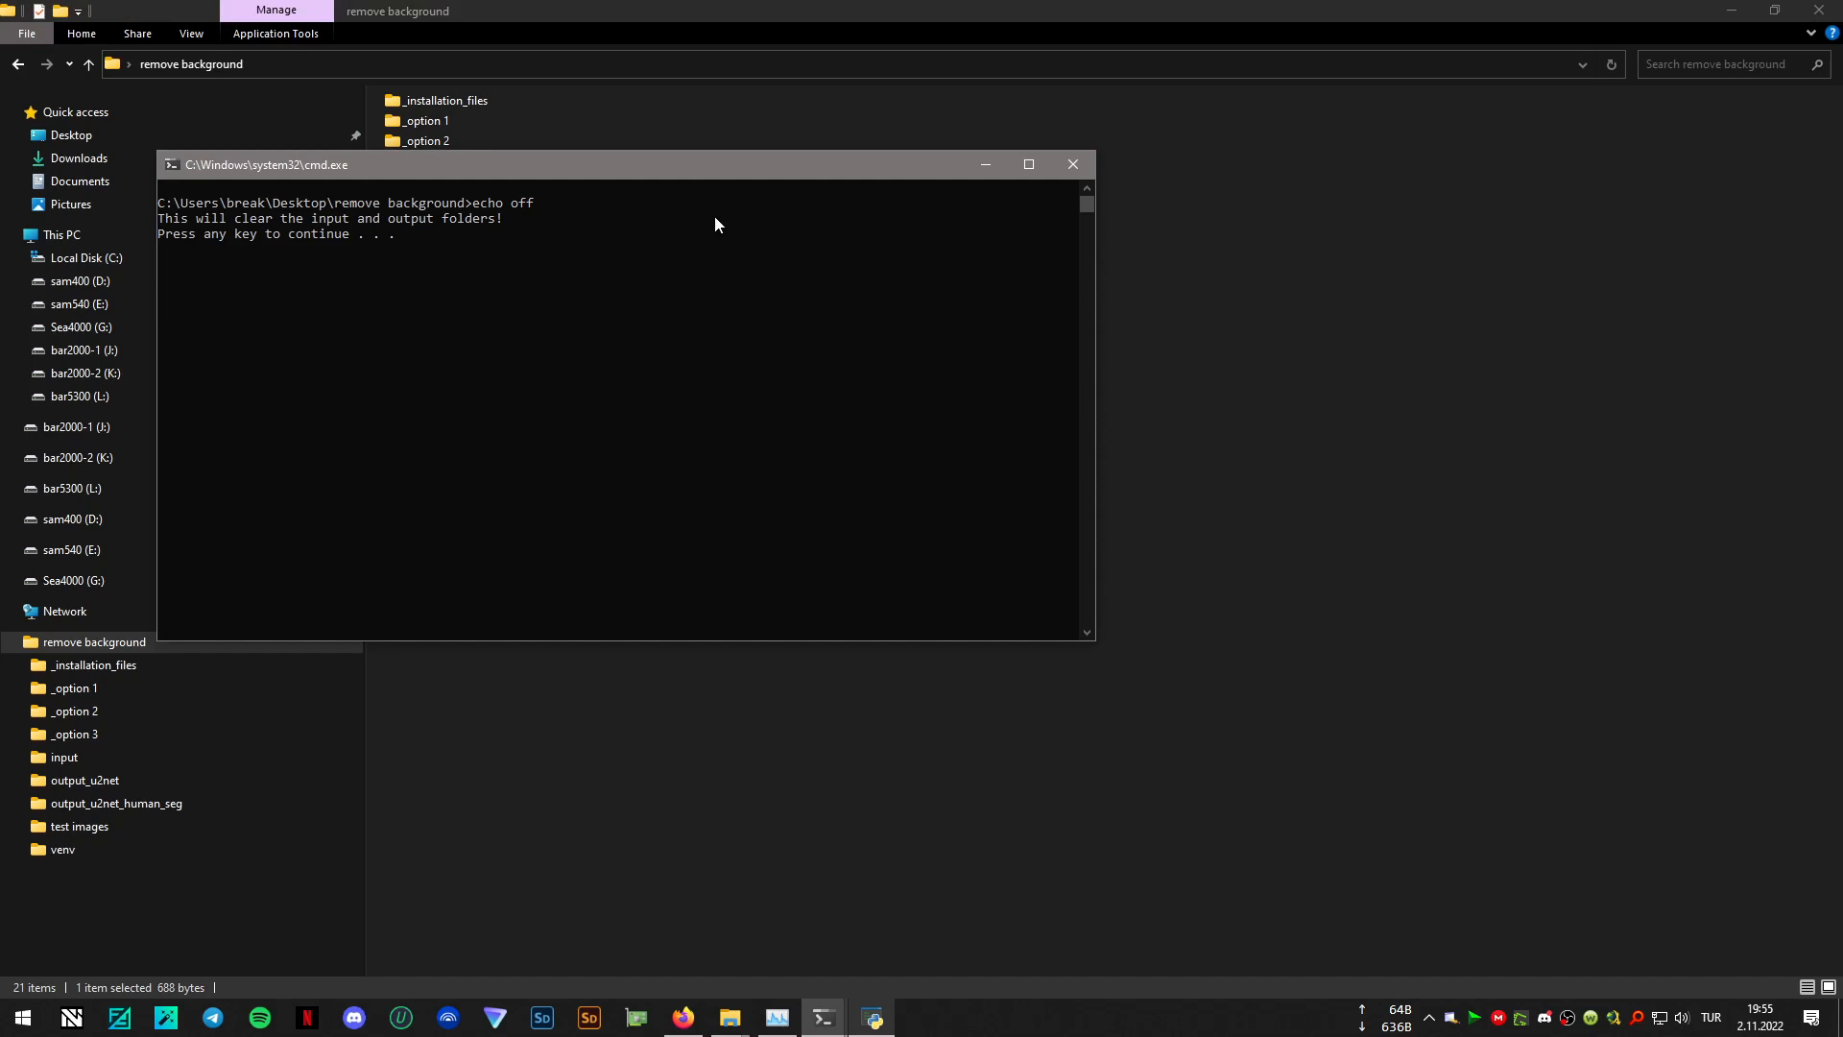
key(Return)
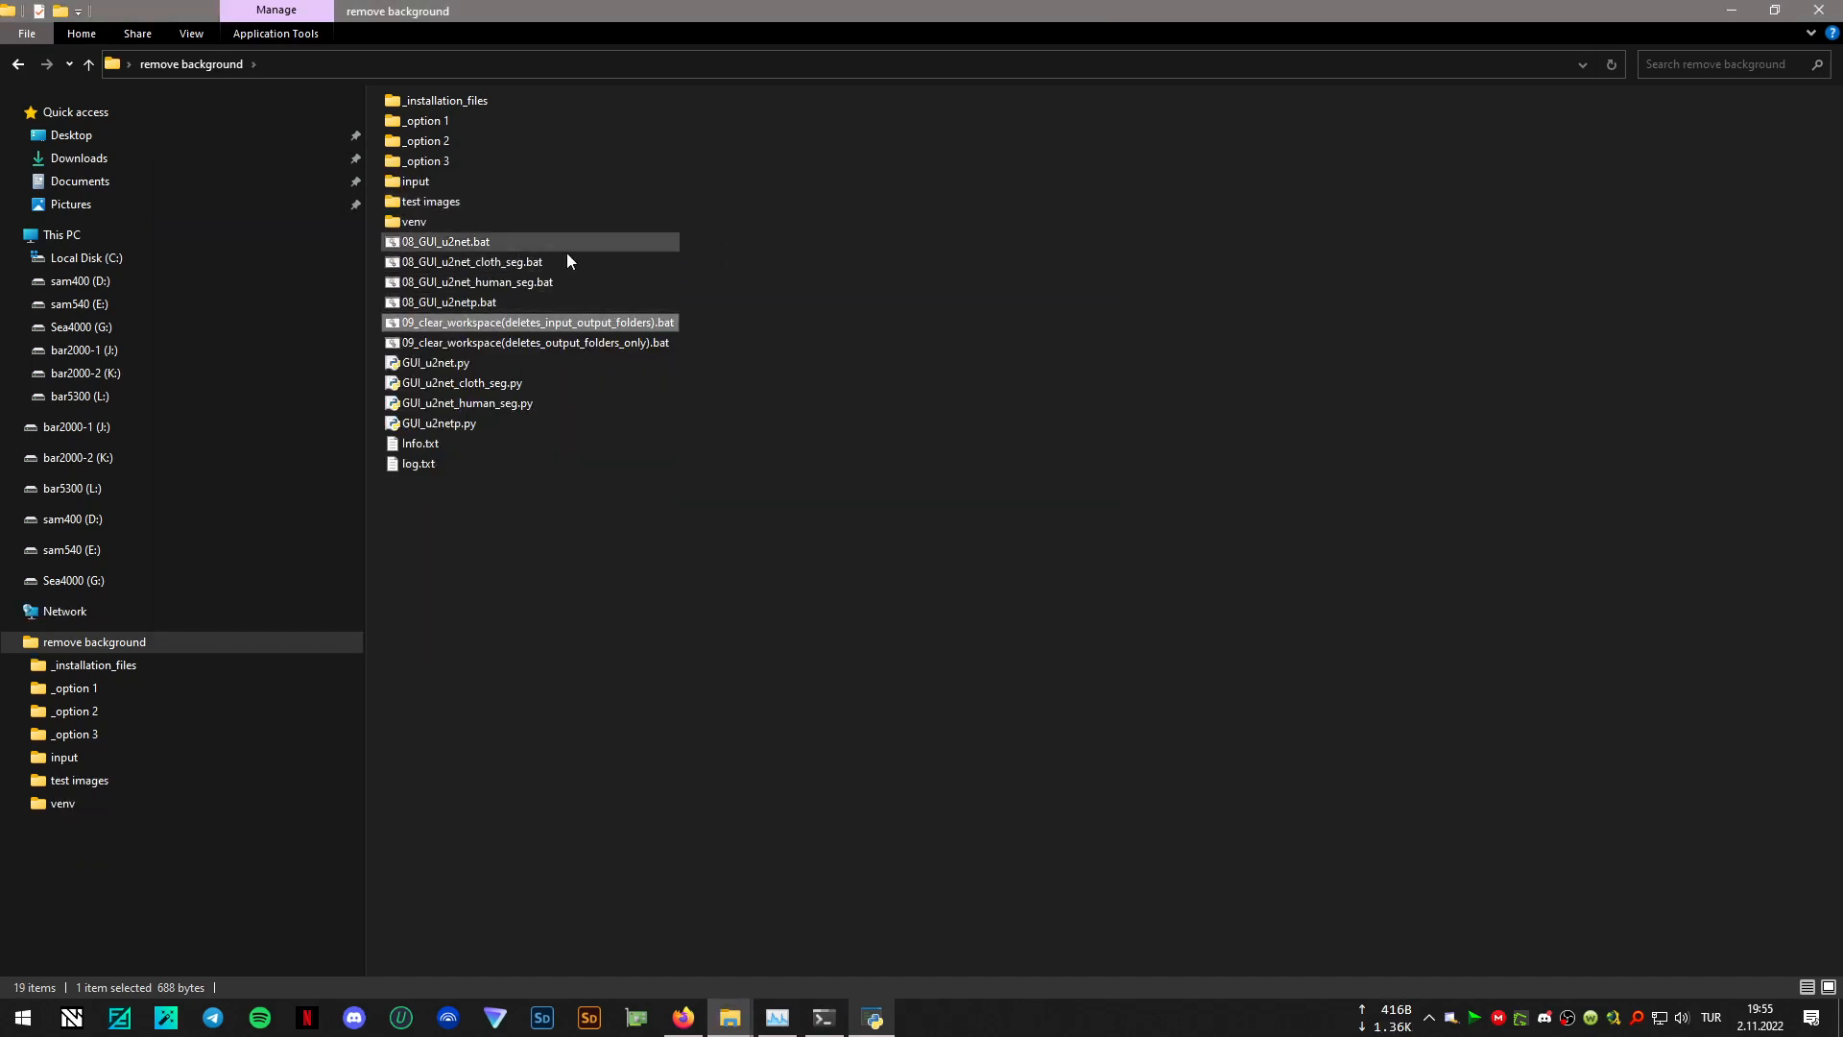
- Copy all batch files from _option 1 into the remove background folder, replacing the duplicates
double_click(438, 125)
drag(679, 445, 413, 85)
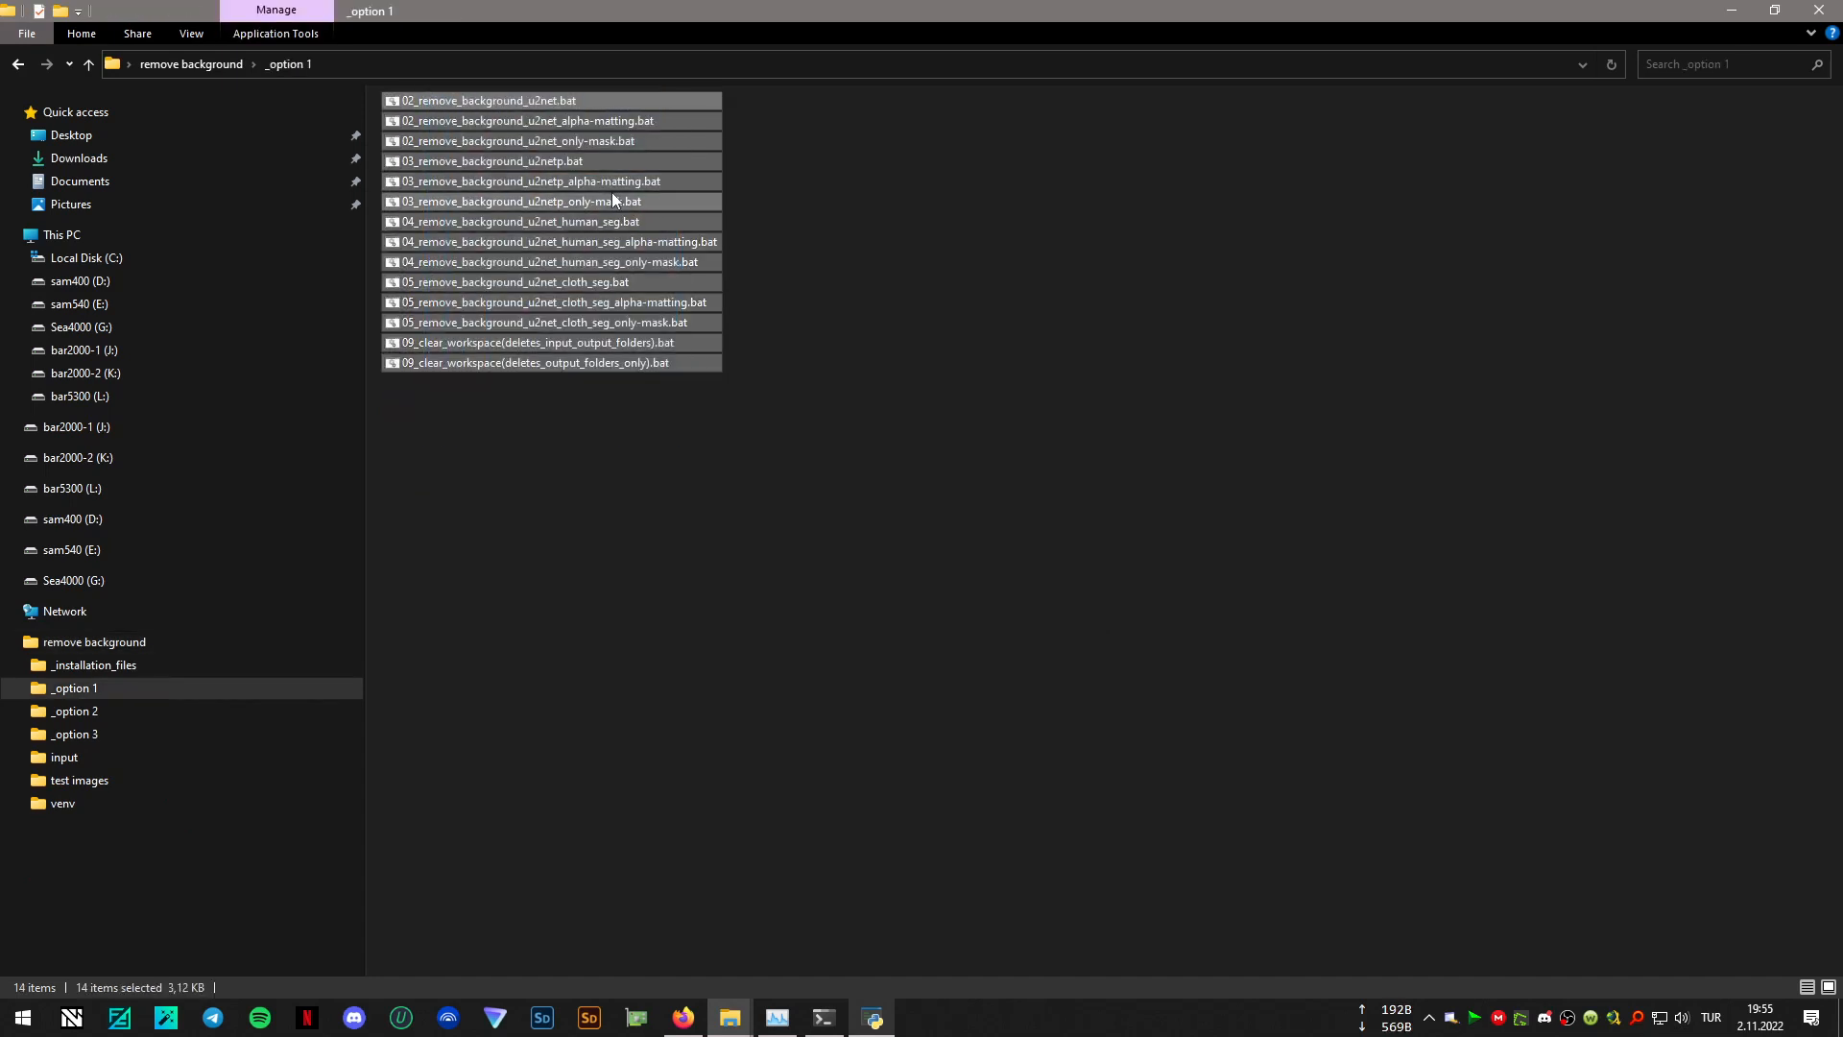
click(18, 64)
right_click(726, 415)
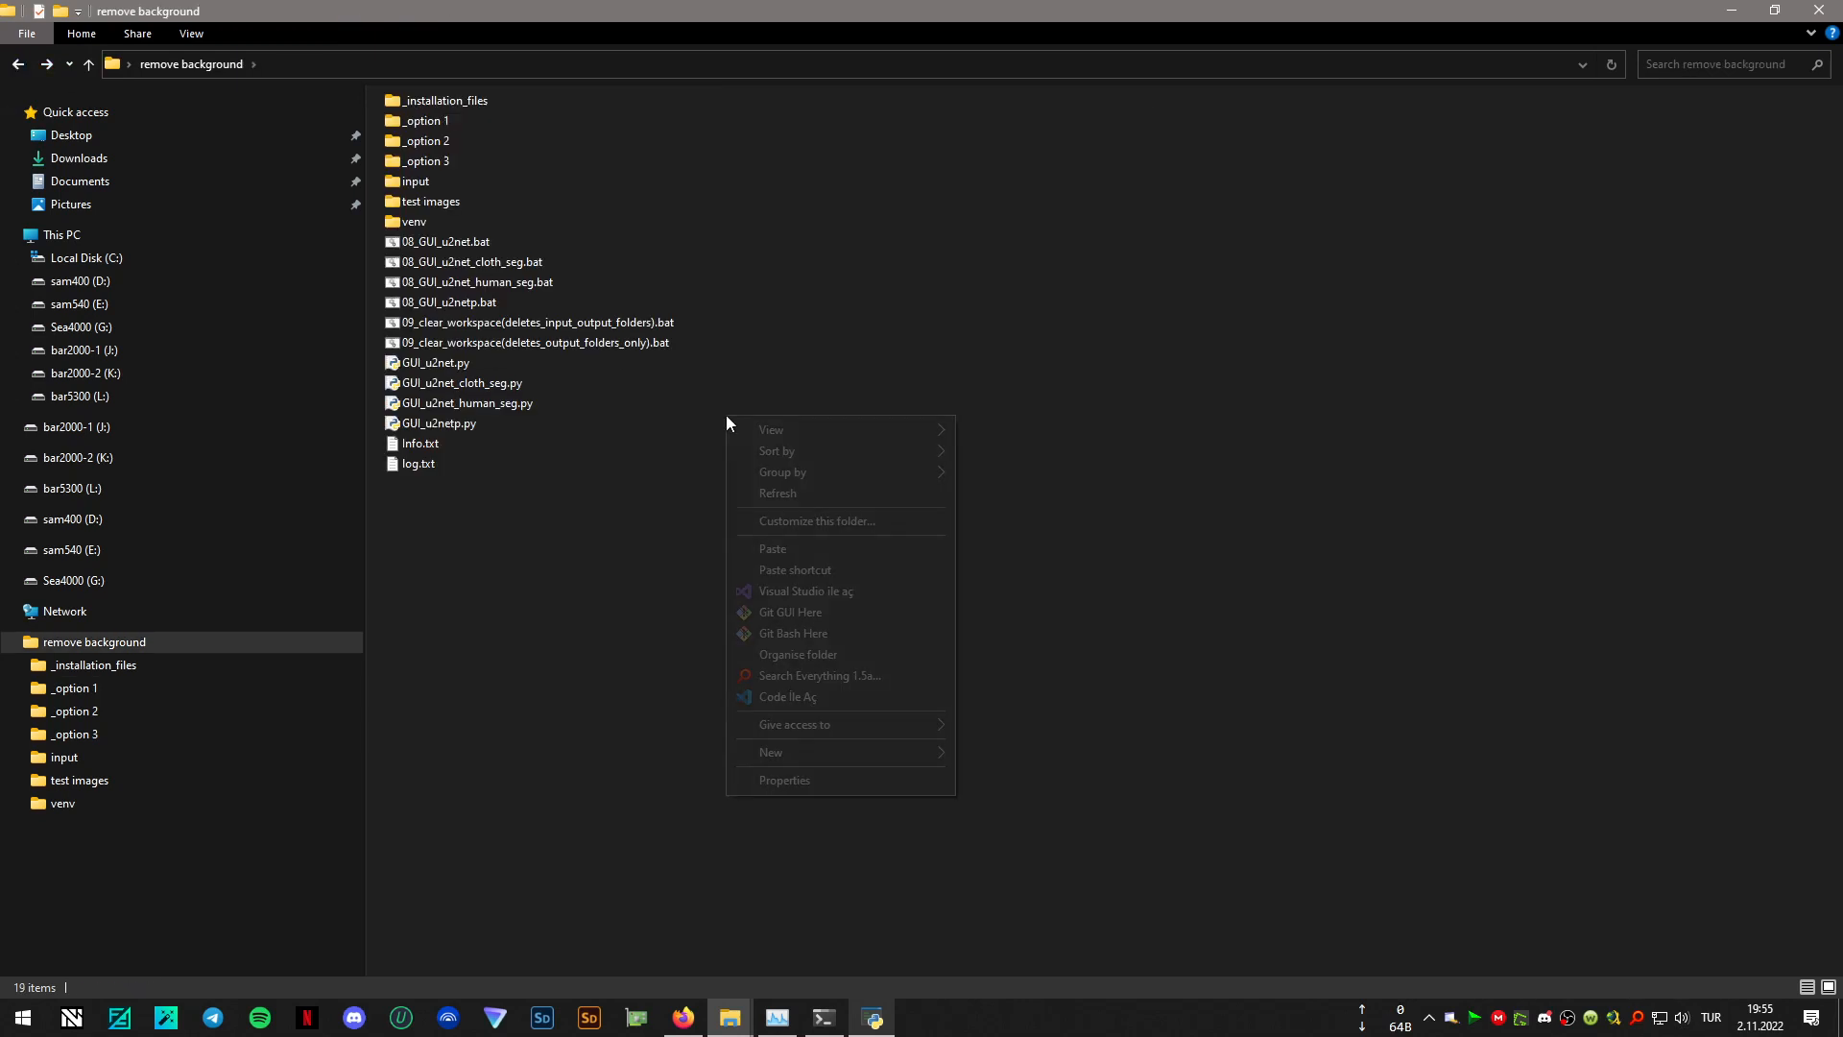
click(797, 545)
click(949, 355)
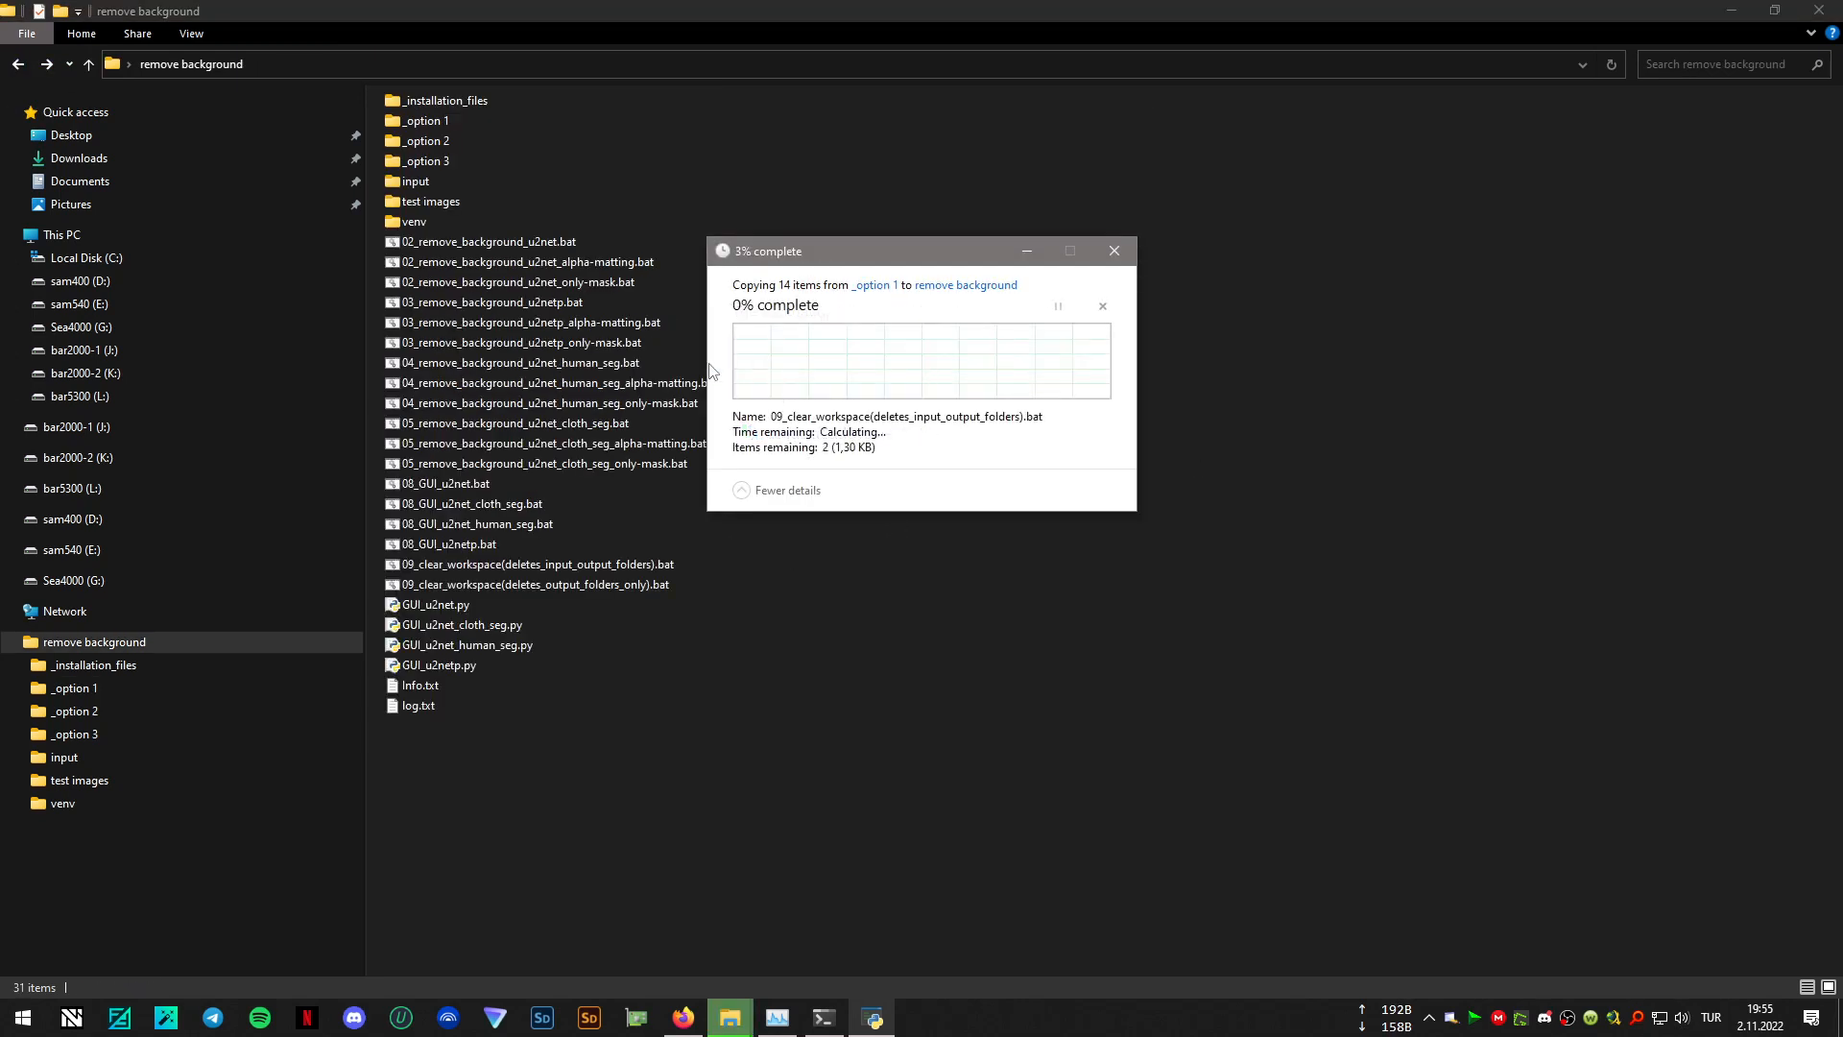
- Copy all three batch files from _option 2 into the remove background folder, replacing the duplicates
double_click(438, 140)
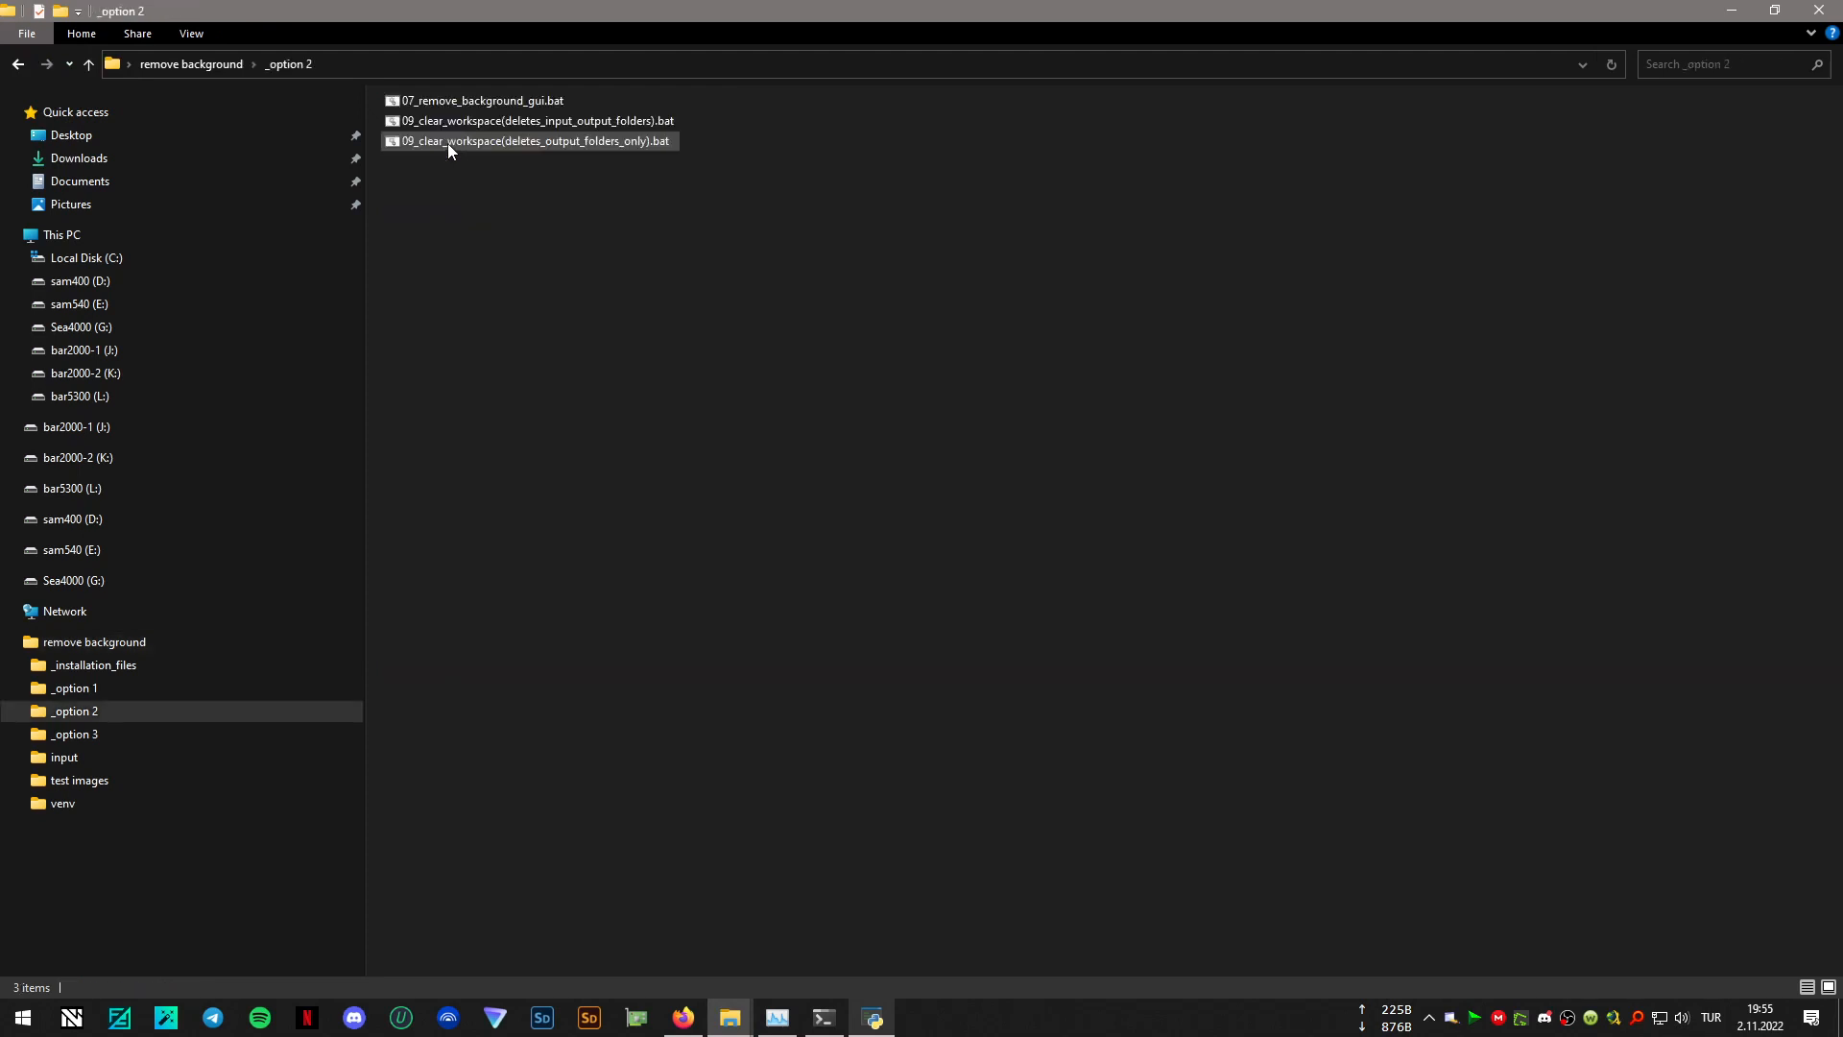
drag(570, 200, 459, 106)
right_click(464, 106)
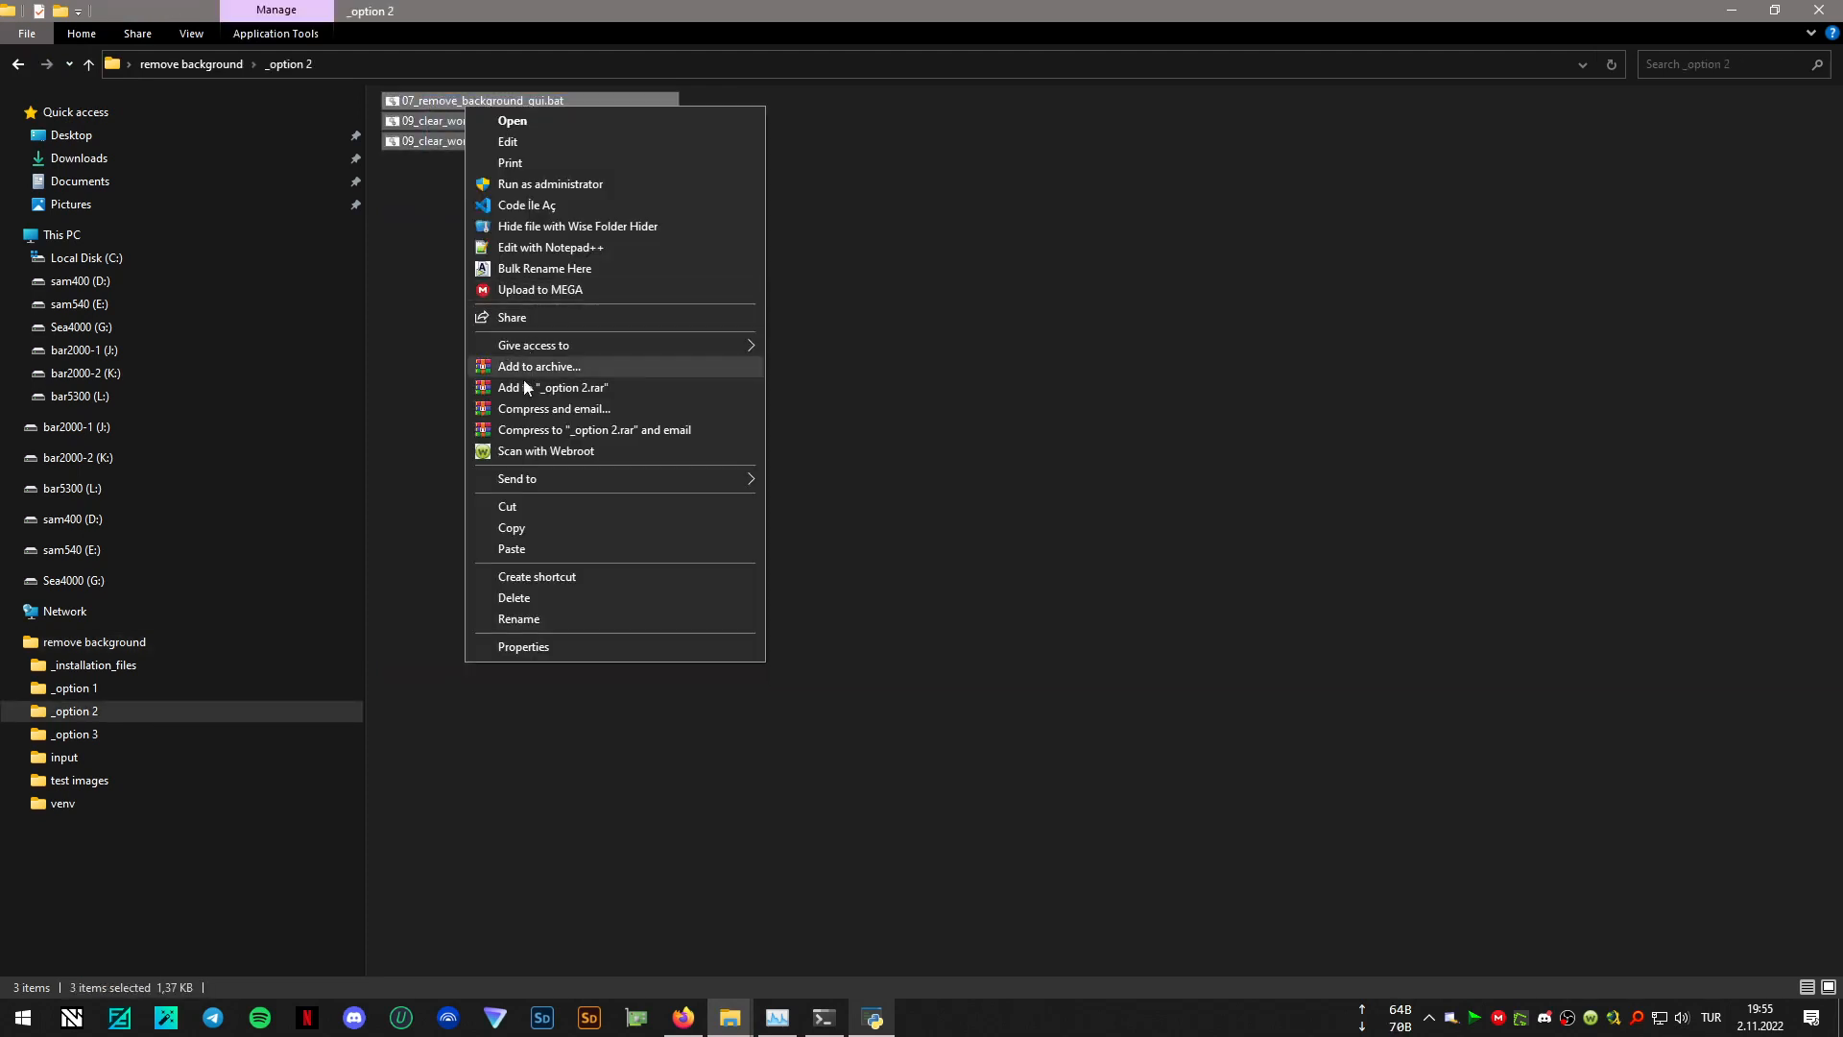
click(533, 527)
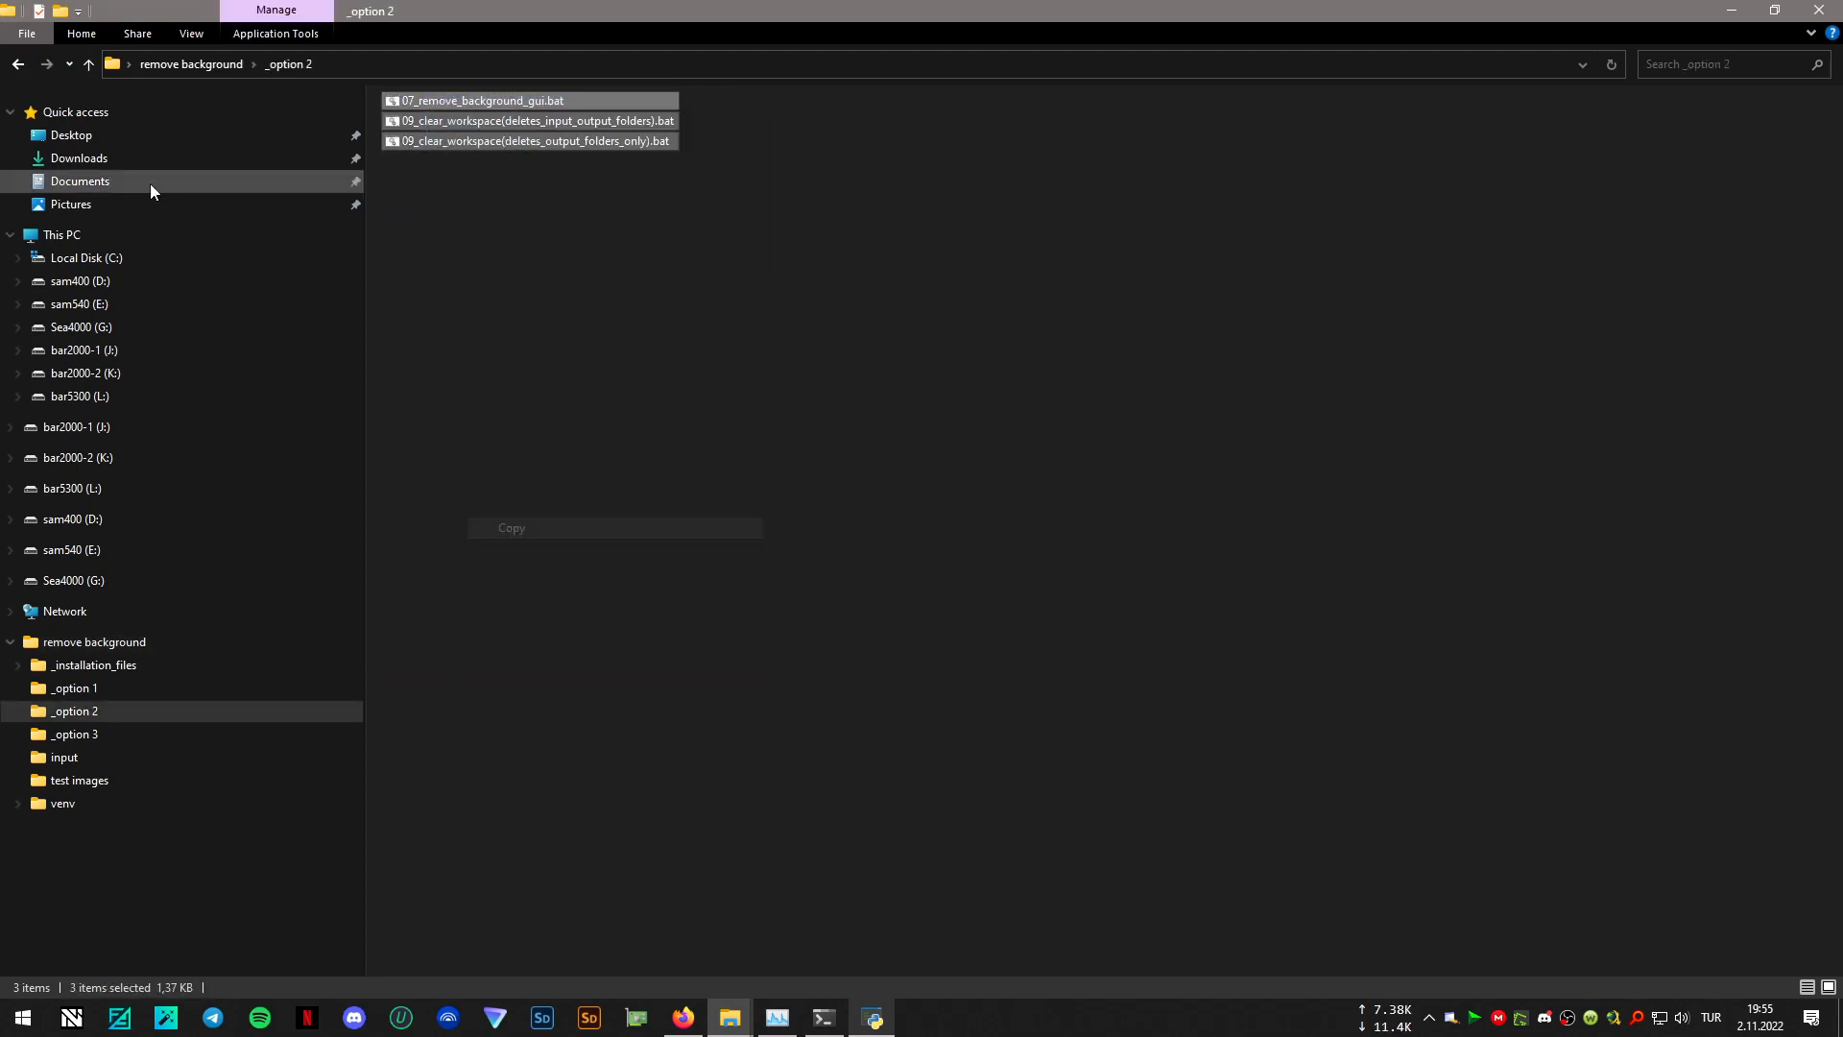
click(19, 64)
right_click(1022, 411)
click(1125, 544)
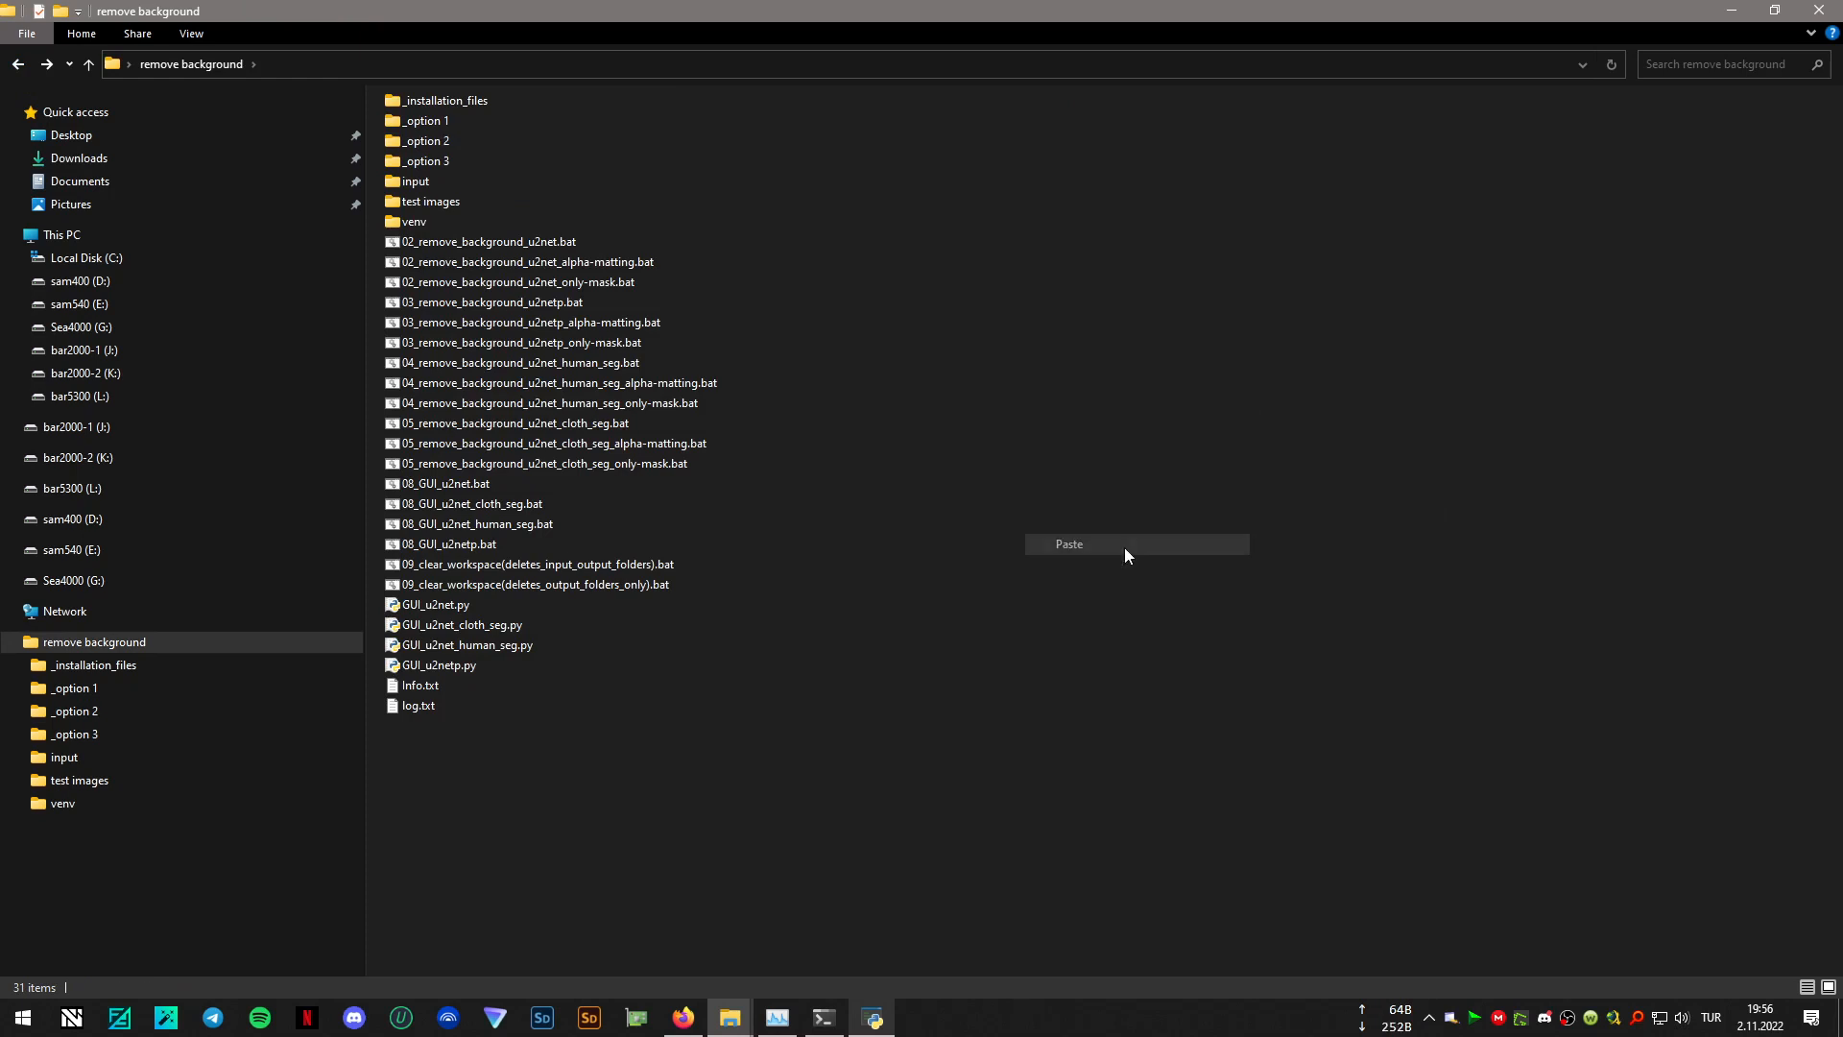
click(954, 353)
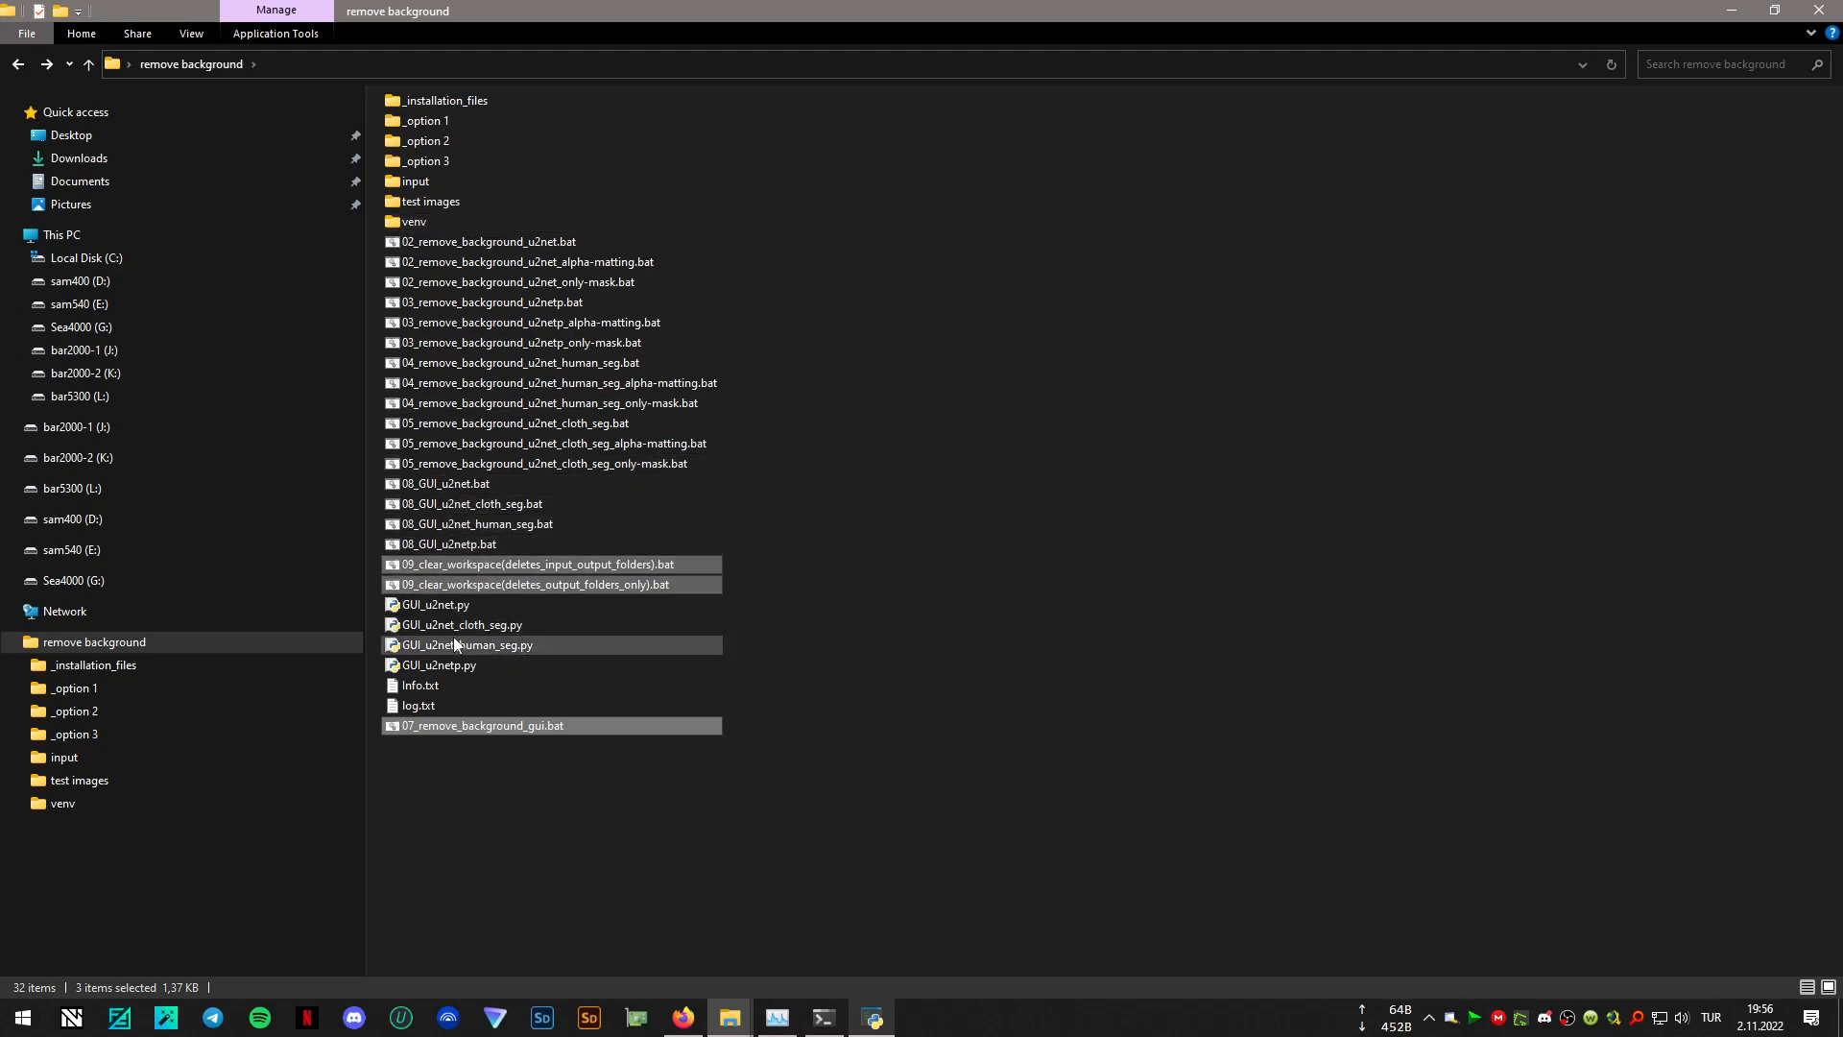
- Permanently delete all loose files in the remove background folder, keeping only its subfolders
drag(614, 820, 449, 242)
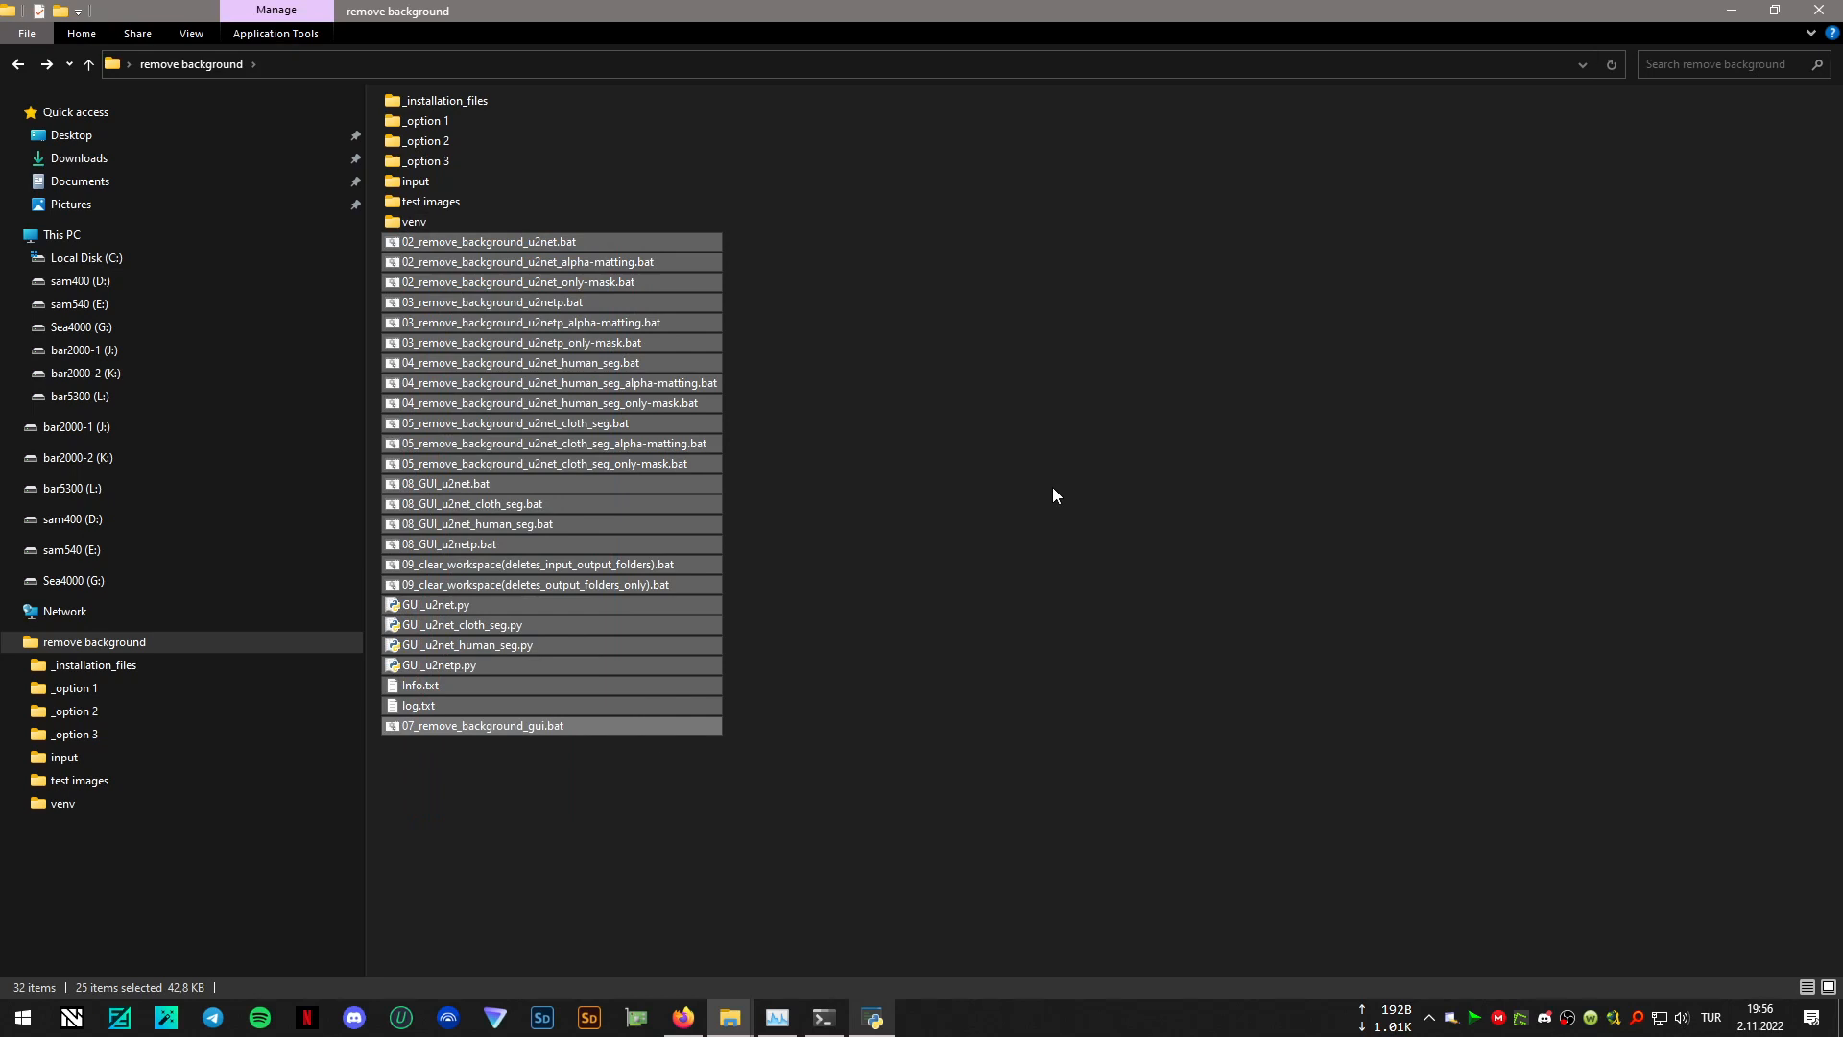
key(shift+Delete)
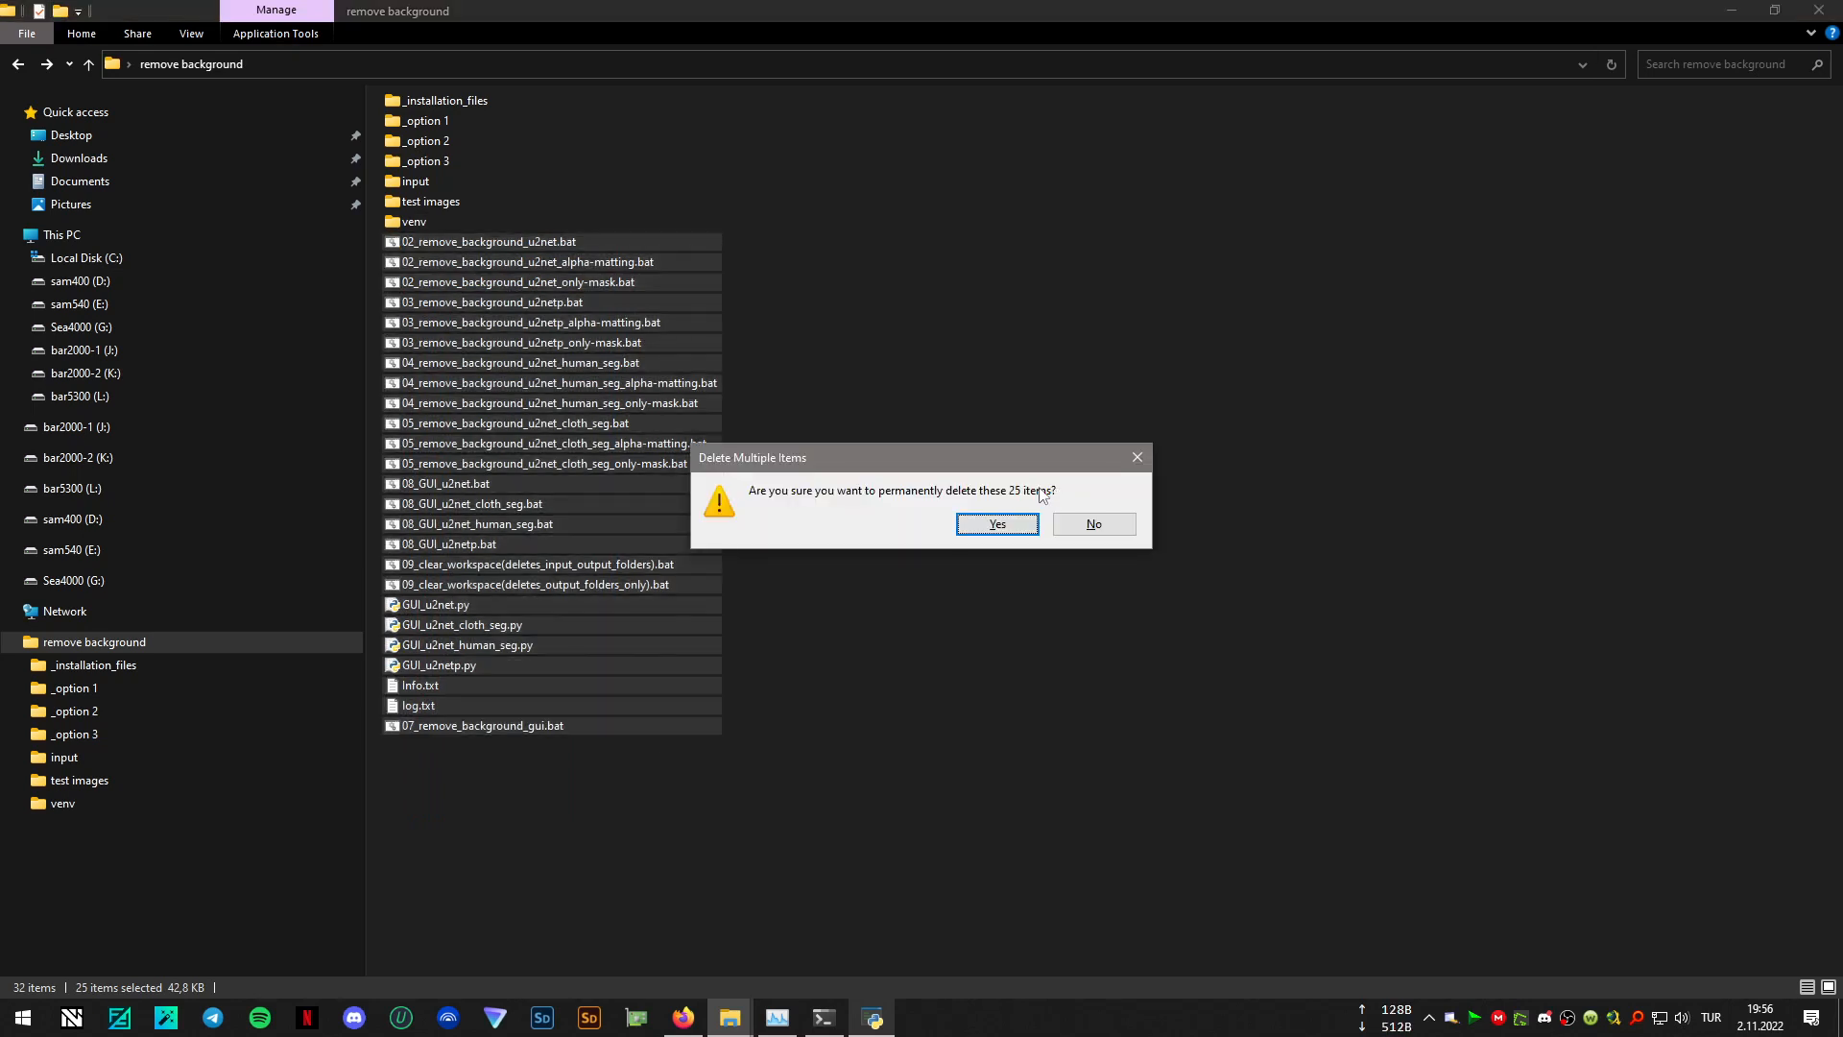
click(996, 527)
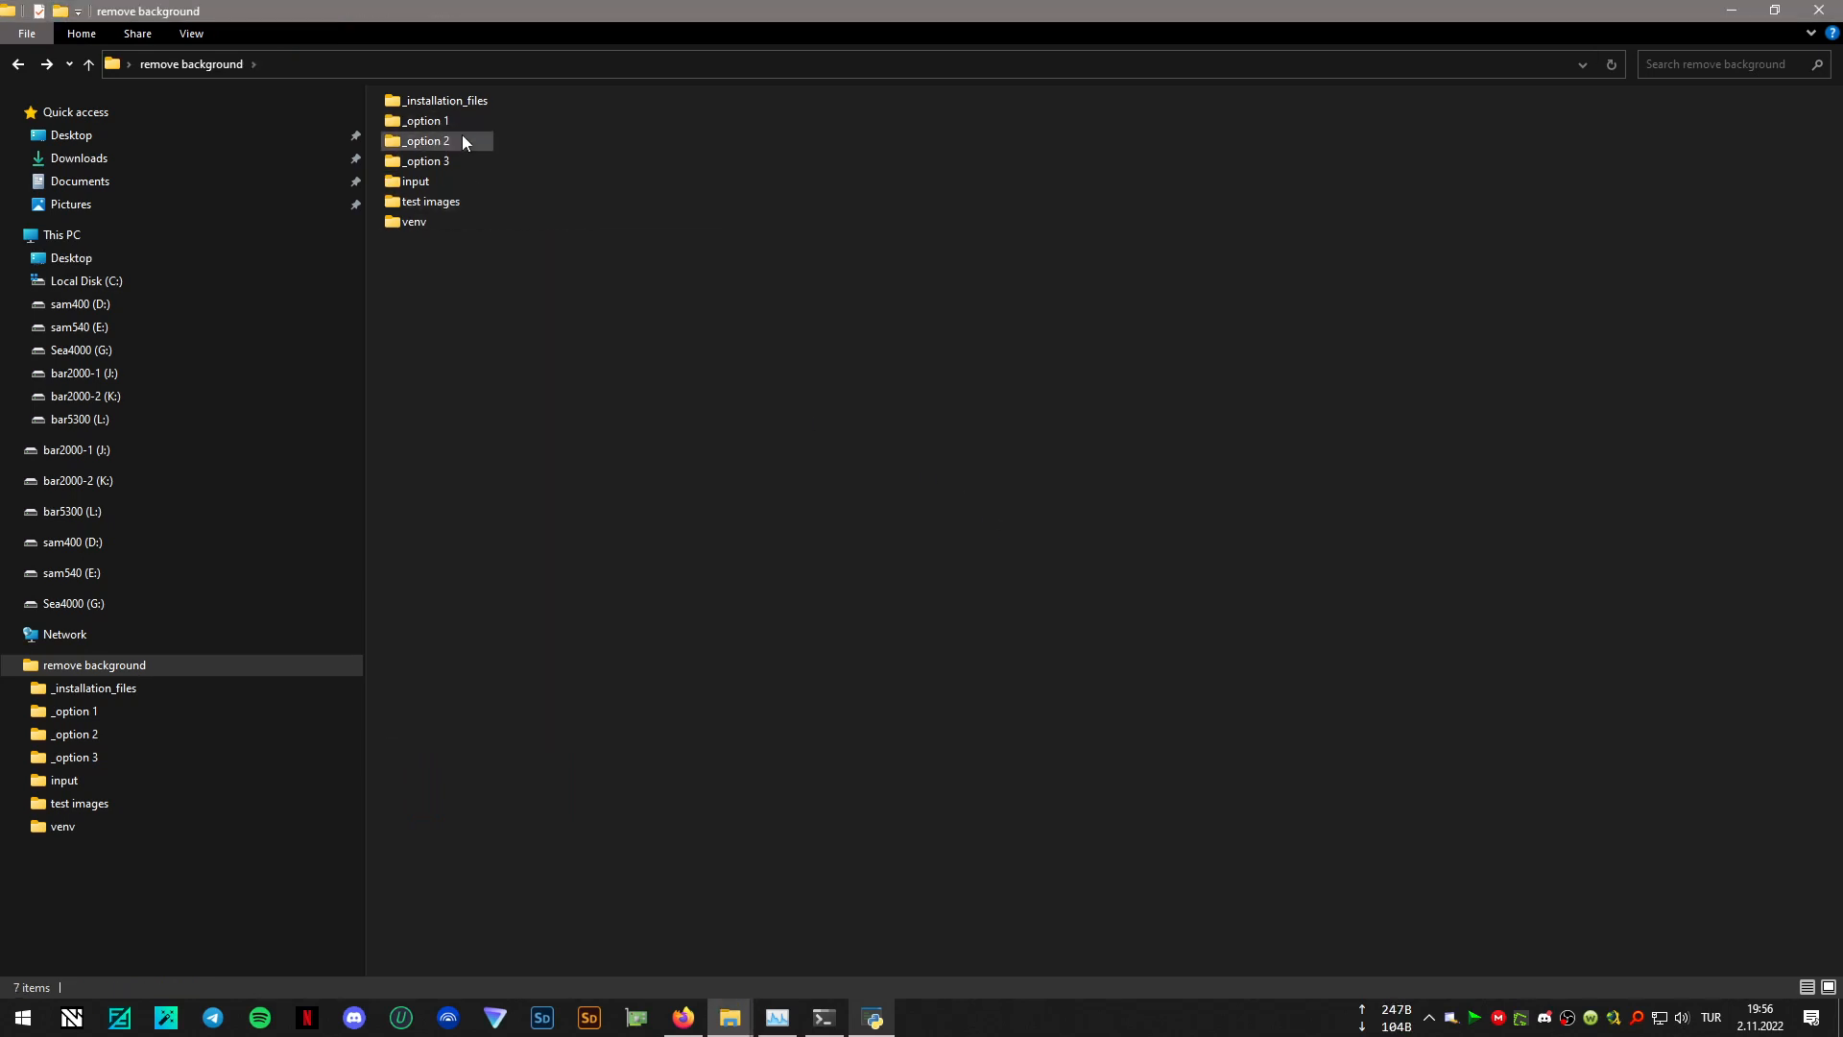
- Examine which batch and Python files the _option 1 and _option 3 folders contain, and return to the remove background folder
click(441, 122)
double_click(441, 123)
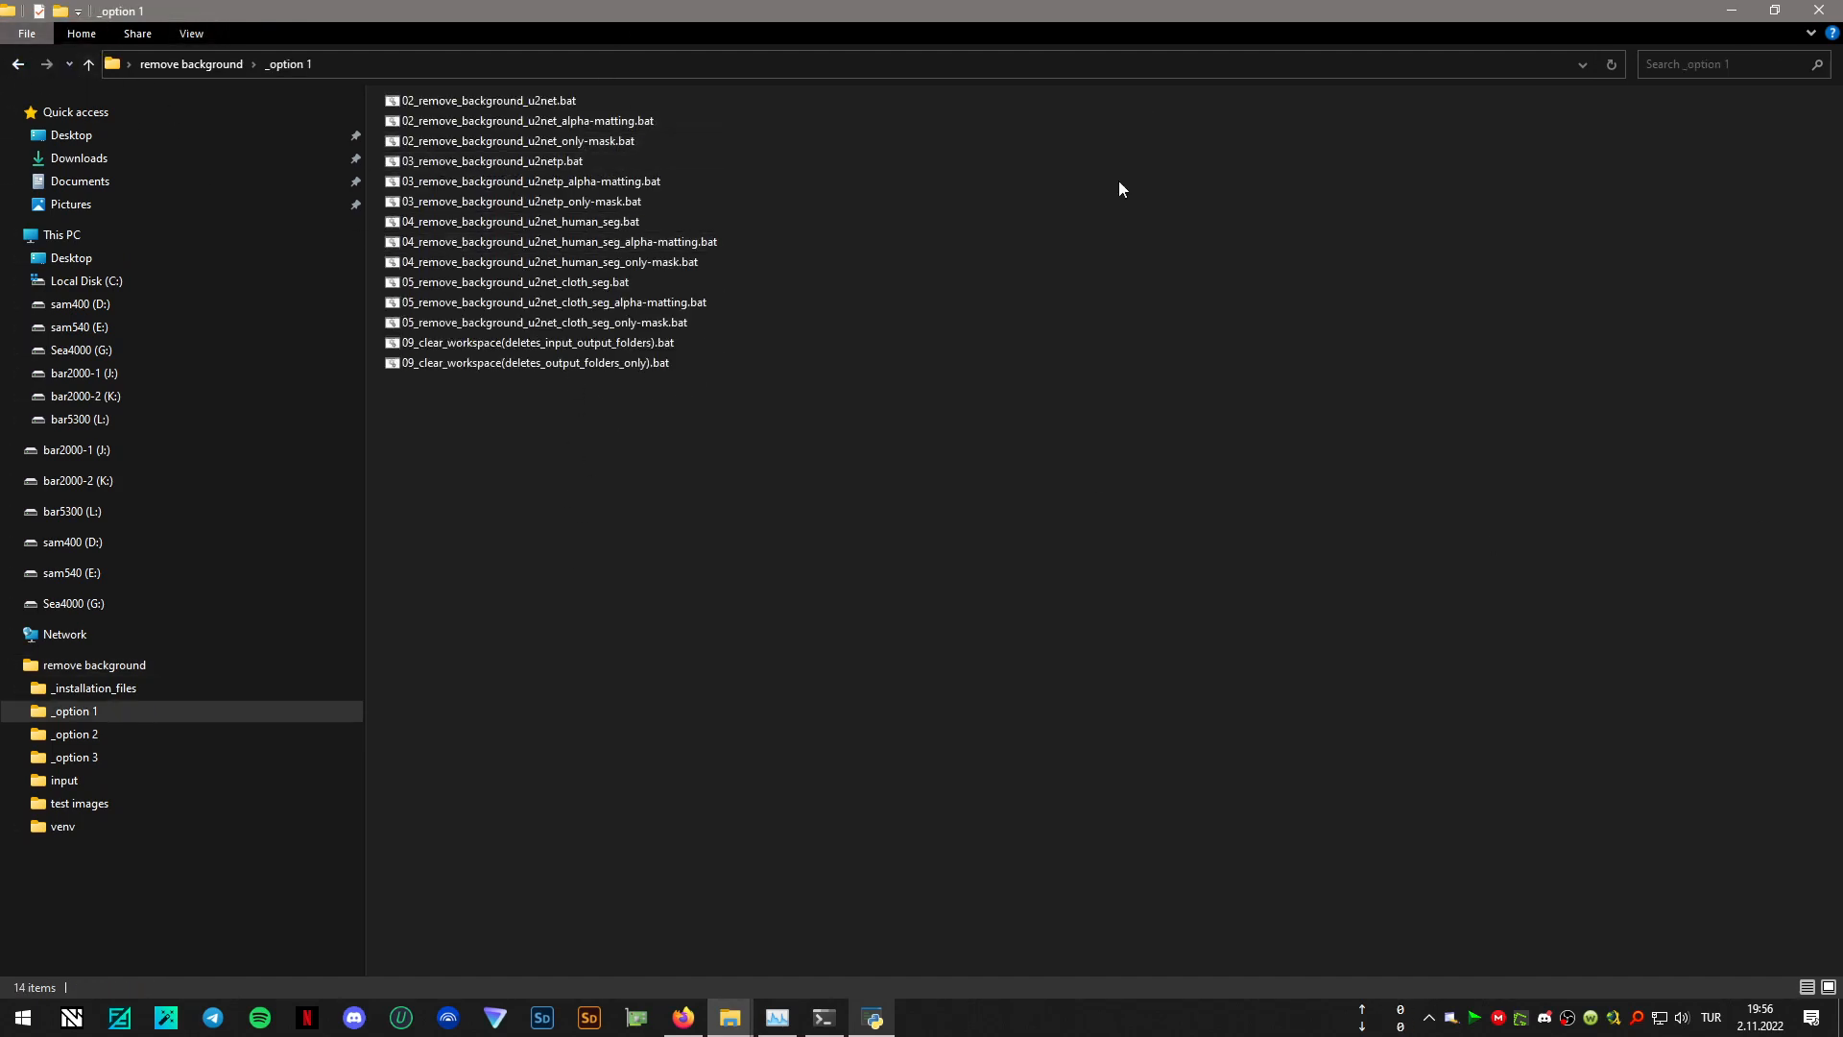
click(19, 64)
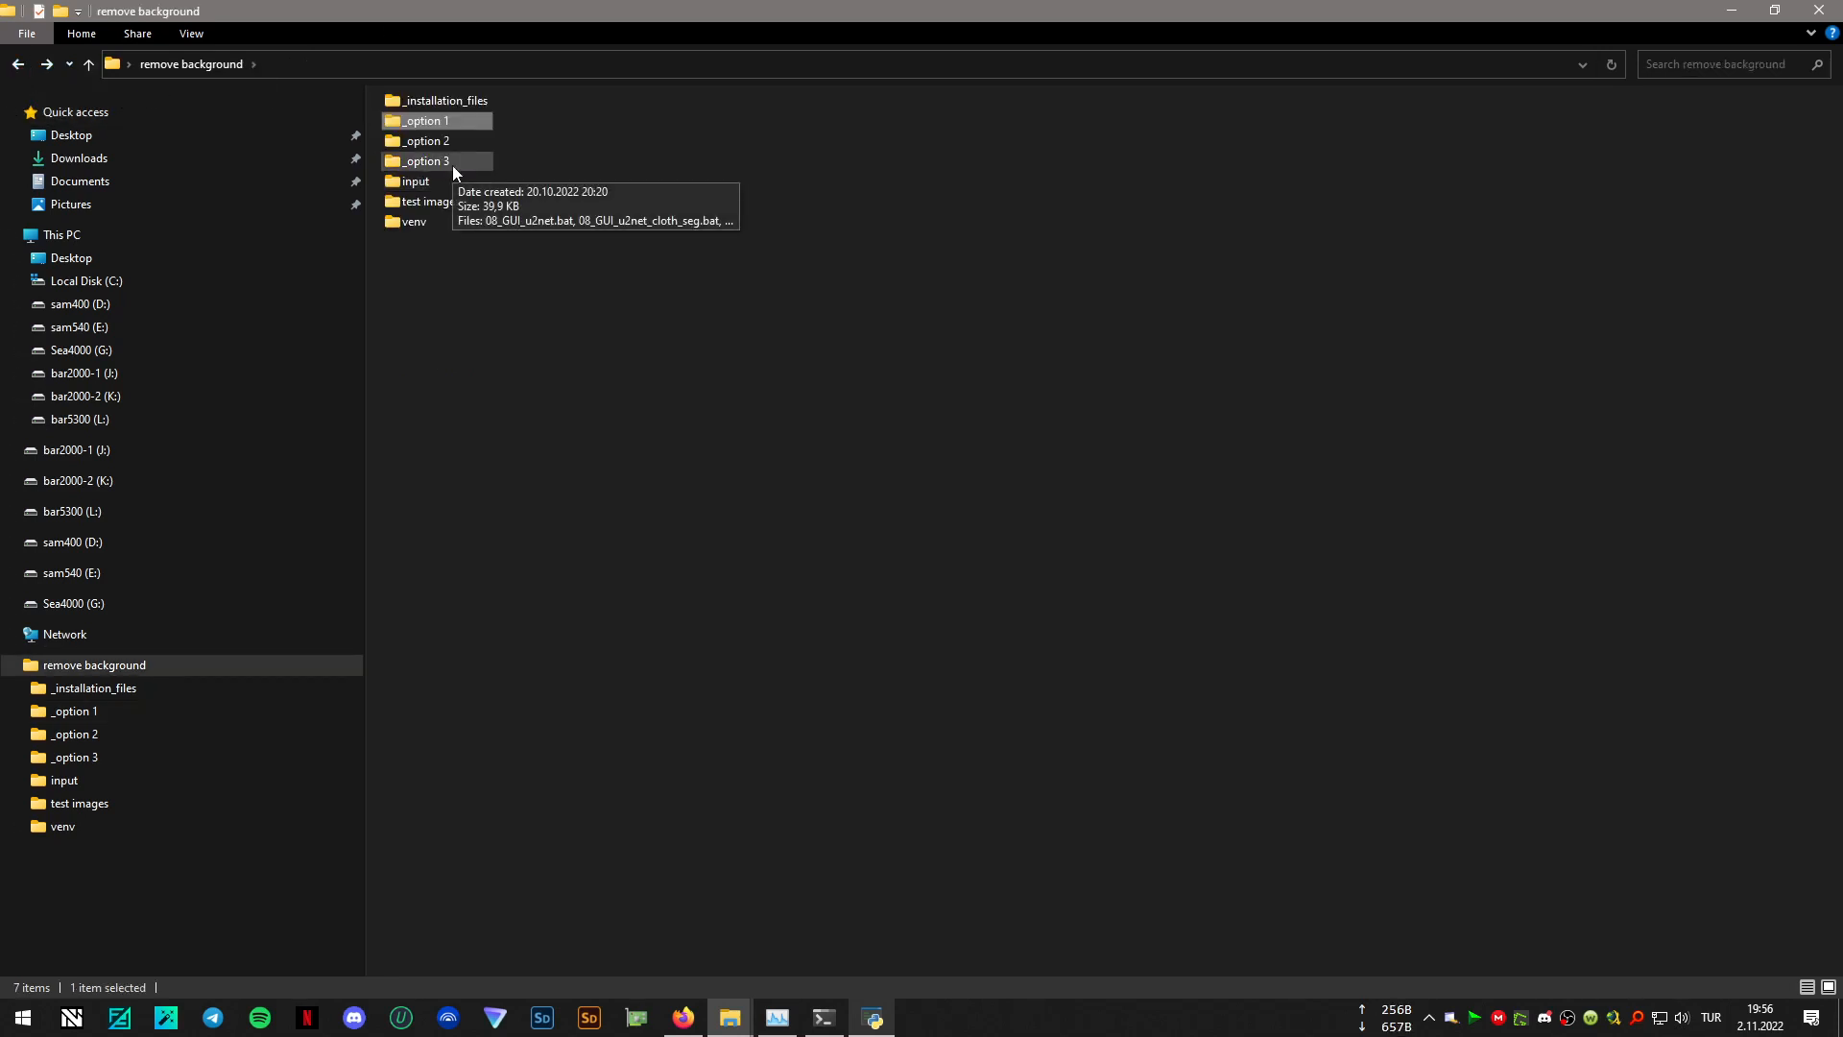
double_click(445, 123)
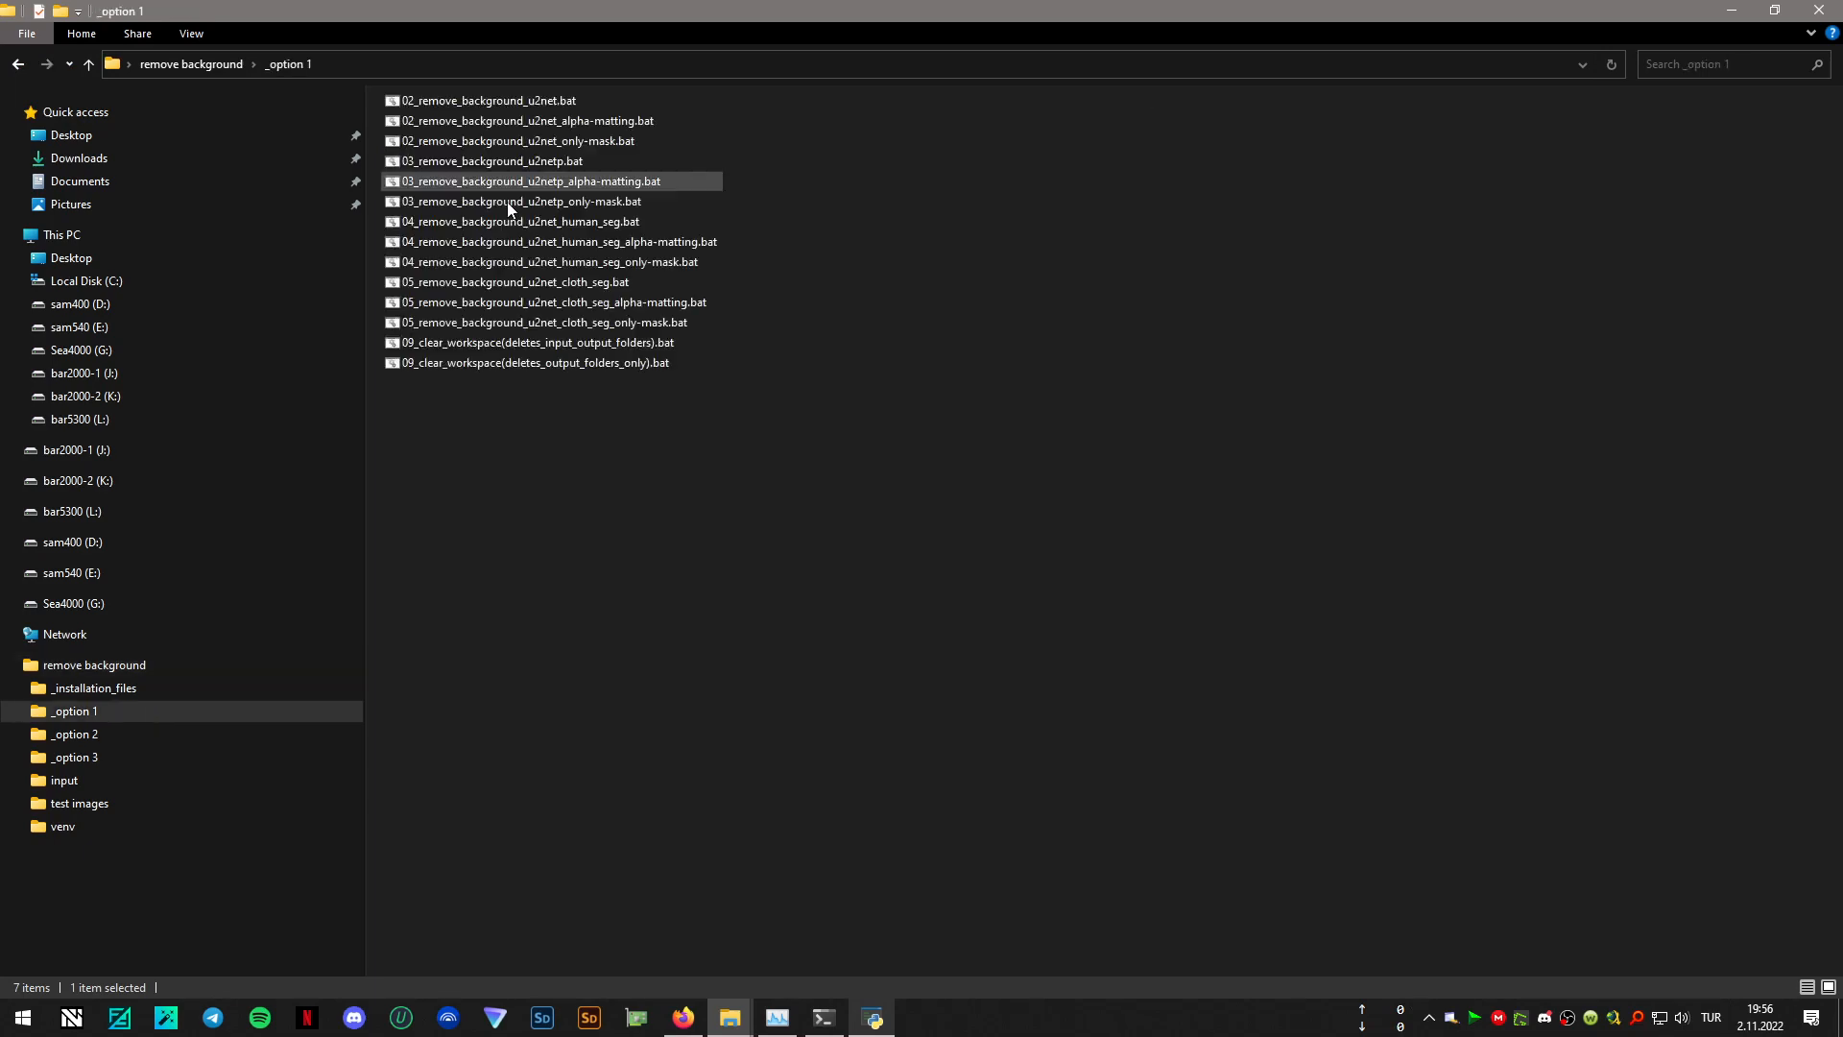
click(19, 63)
double_click(438, 164)
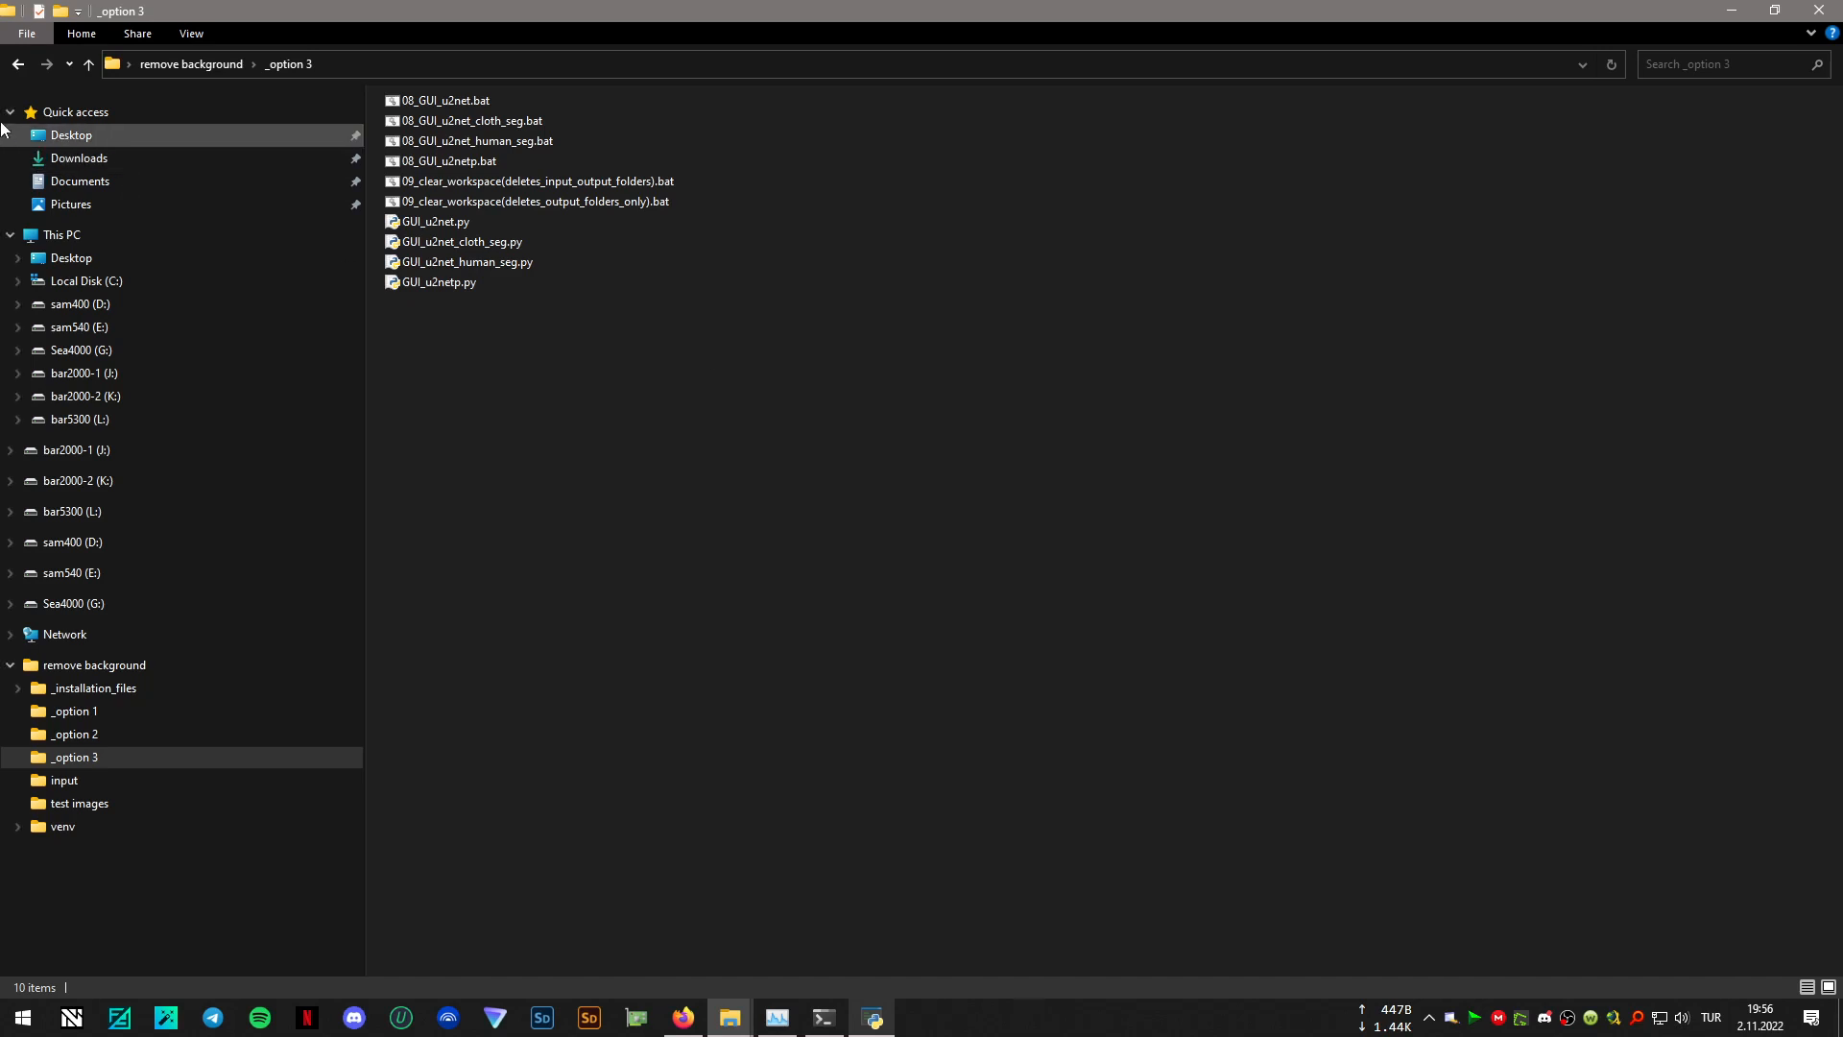
click(18, 64)
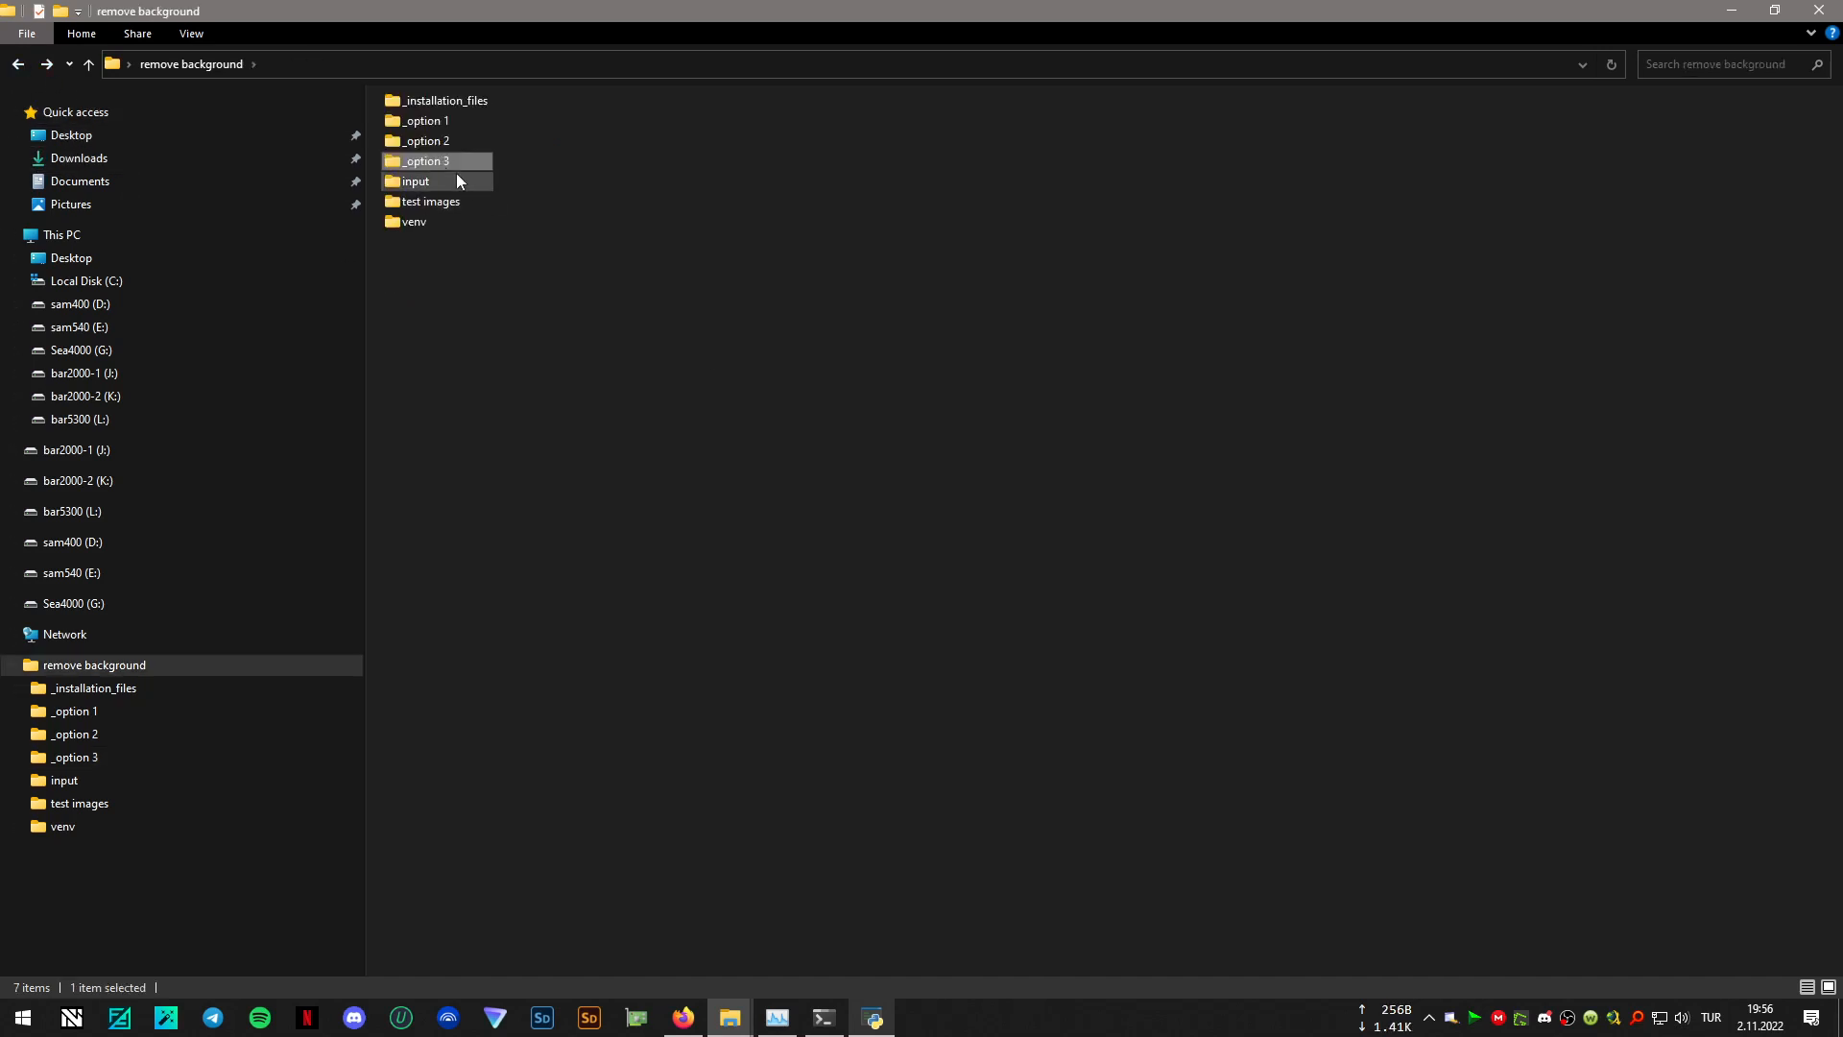
mouse_move(459, 163)
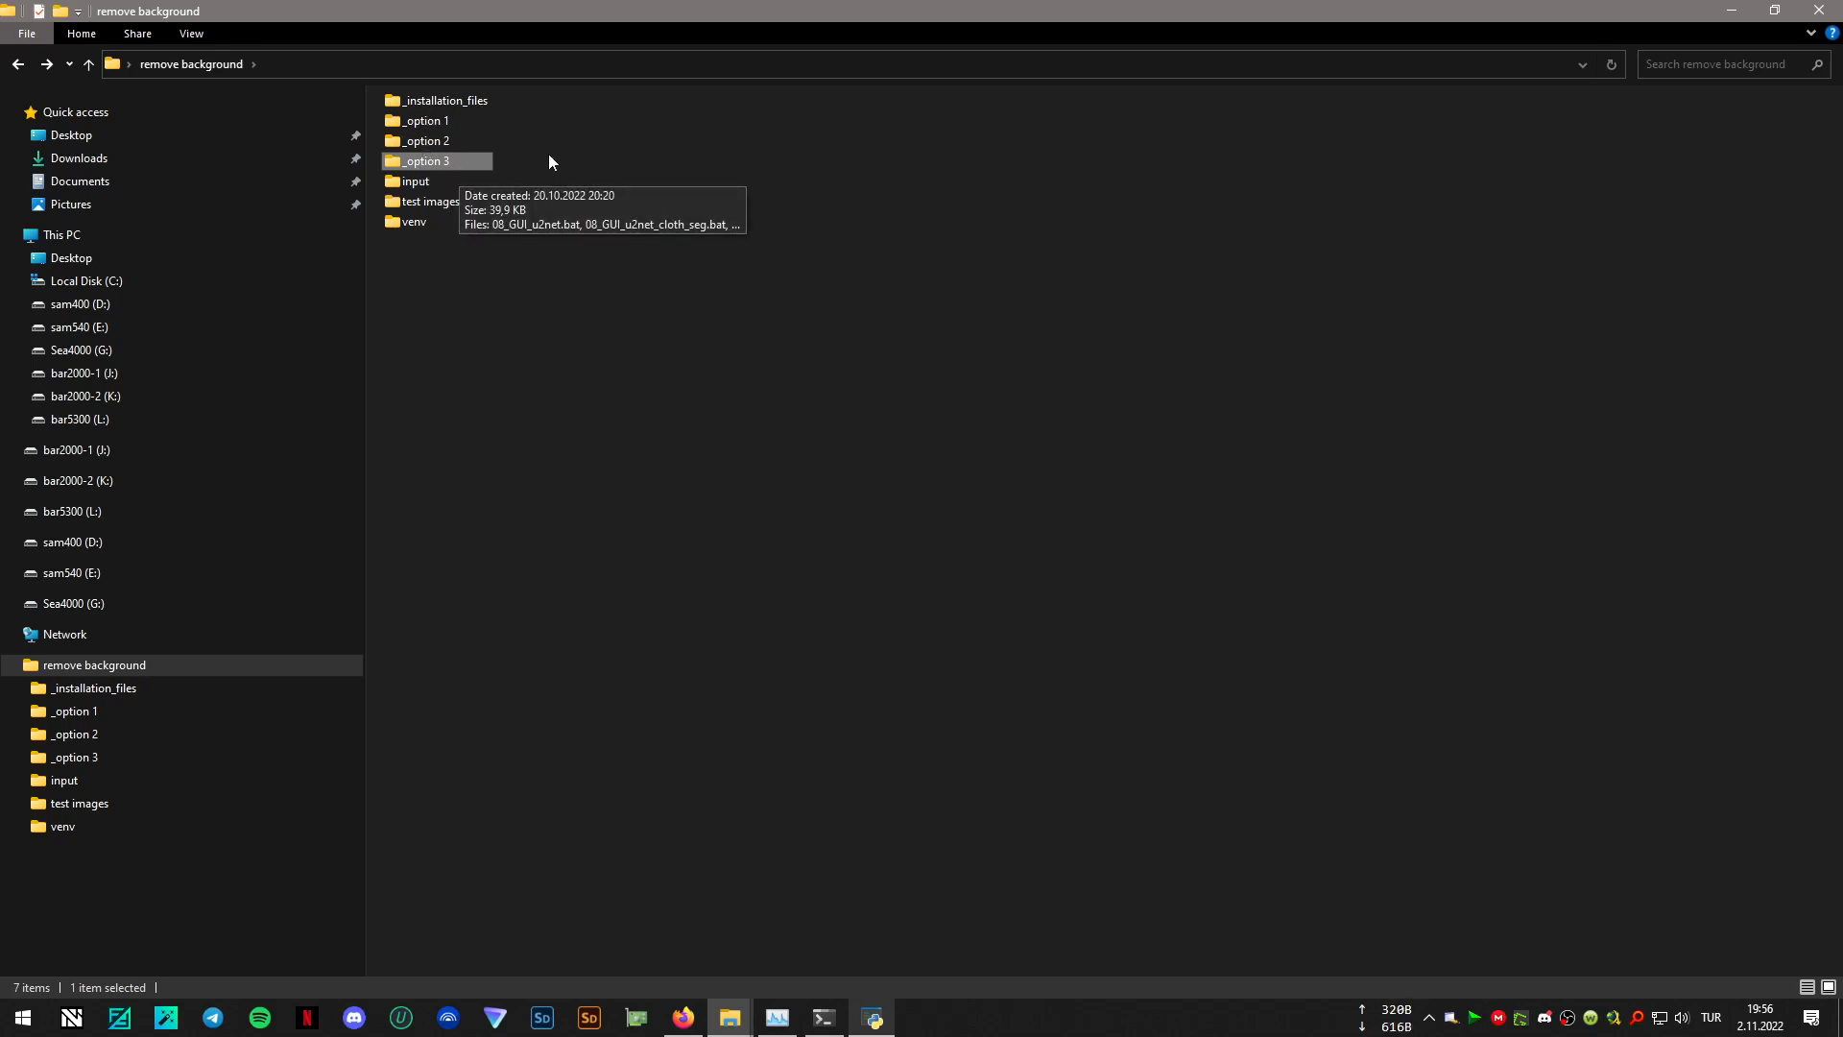
click(958, 538)
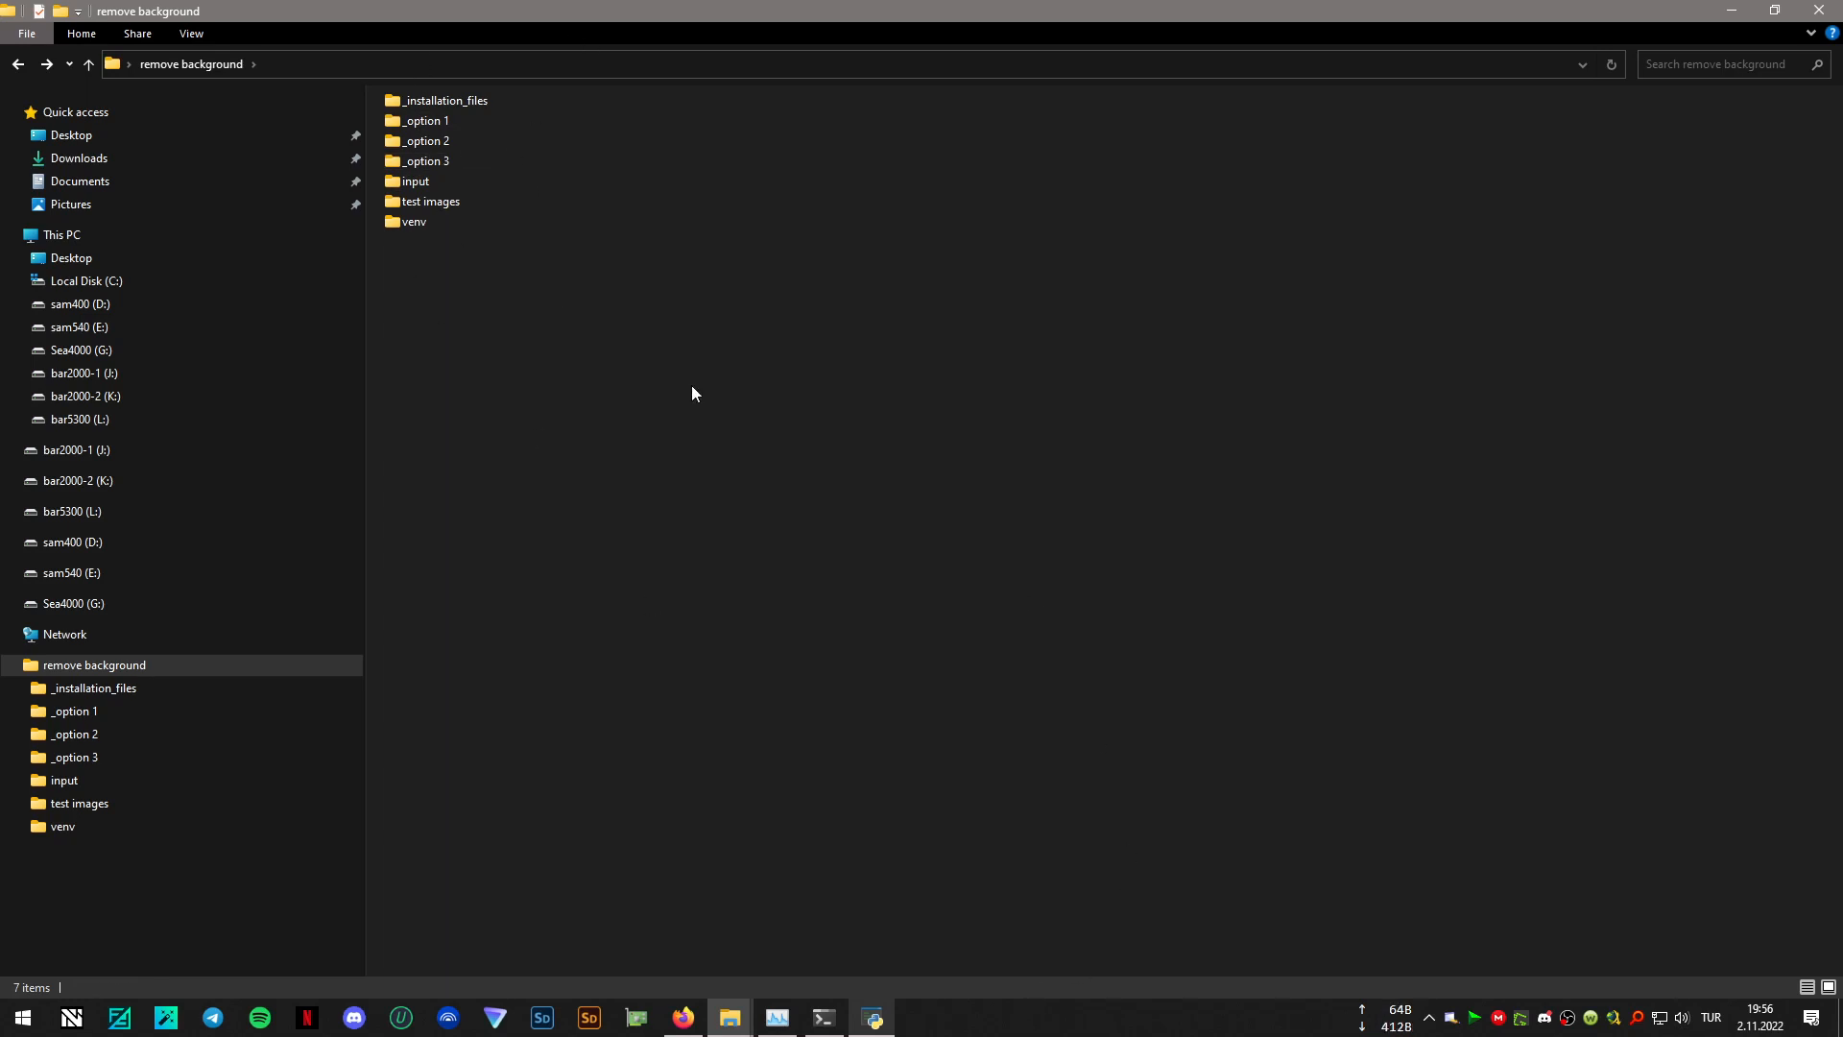